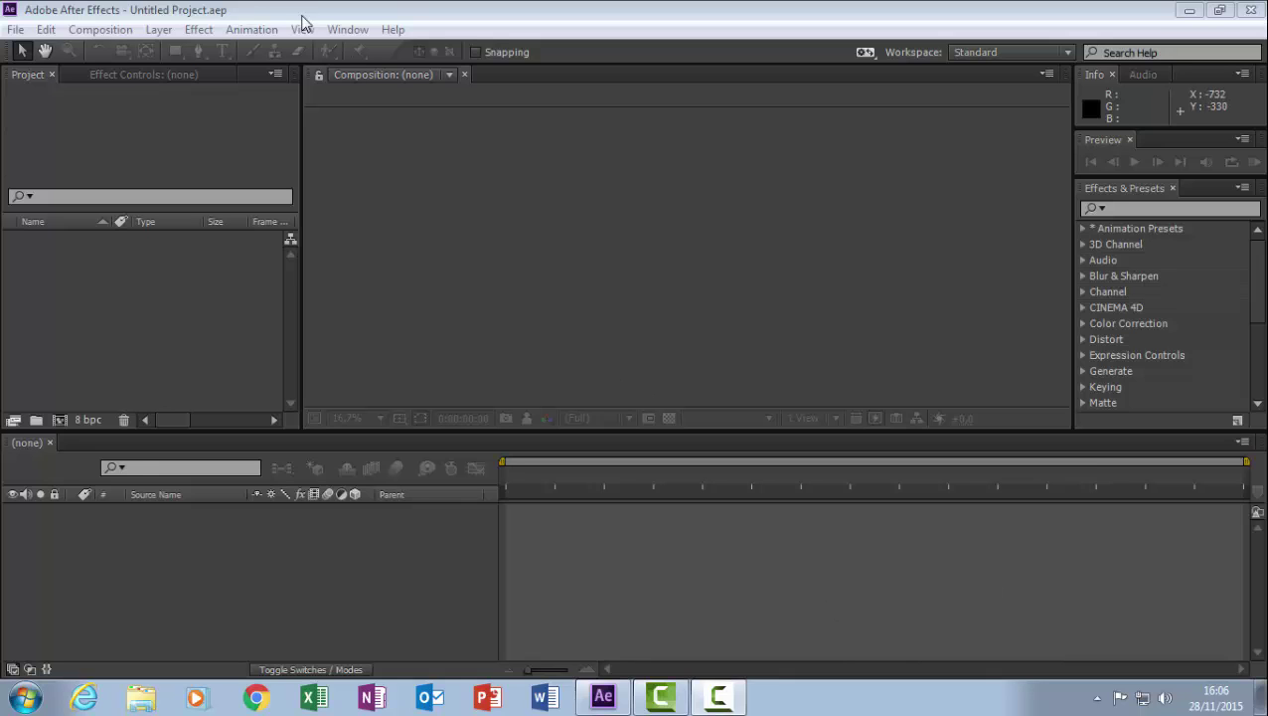
Start a new composition, Comp 1, with the HDTV 1080 29.97 preset.
click(97, 30)
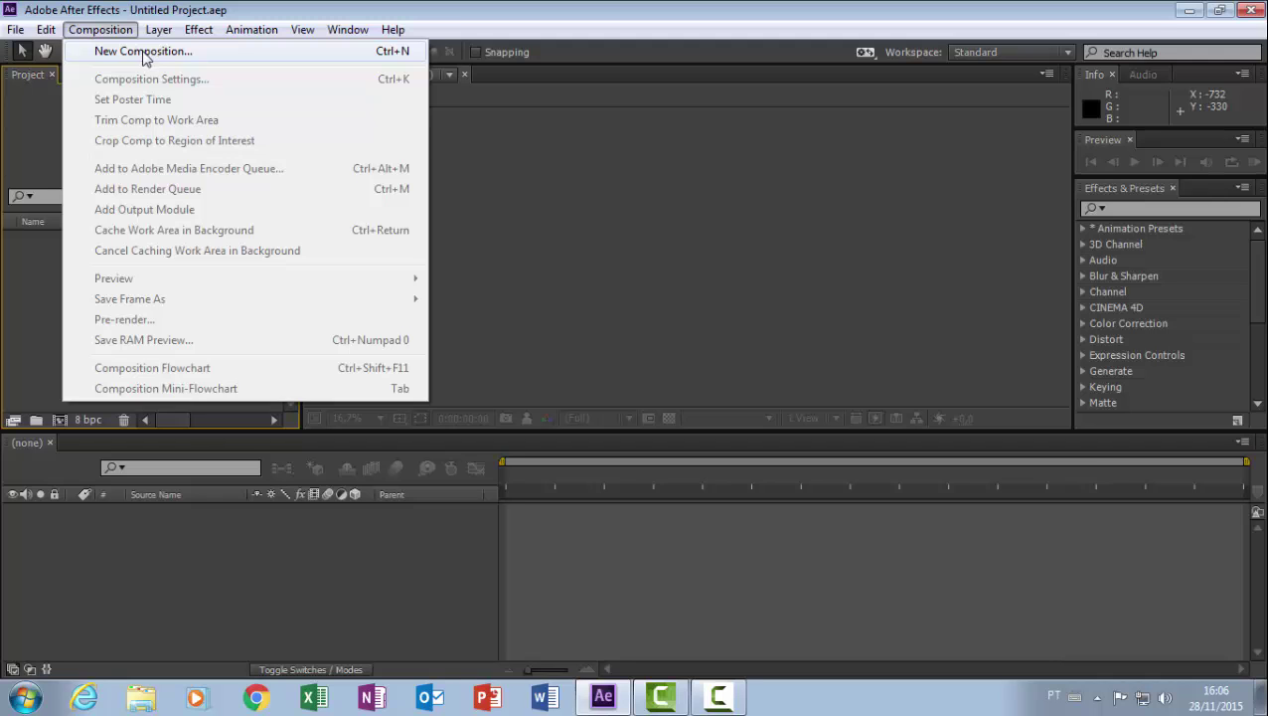
click(144, 51)
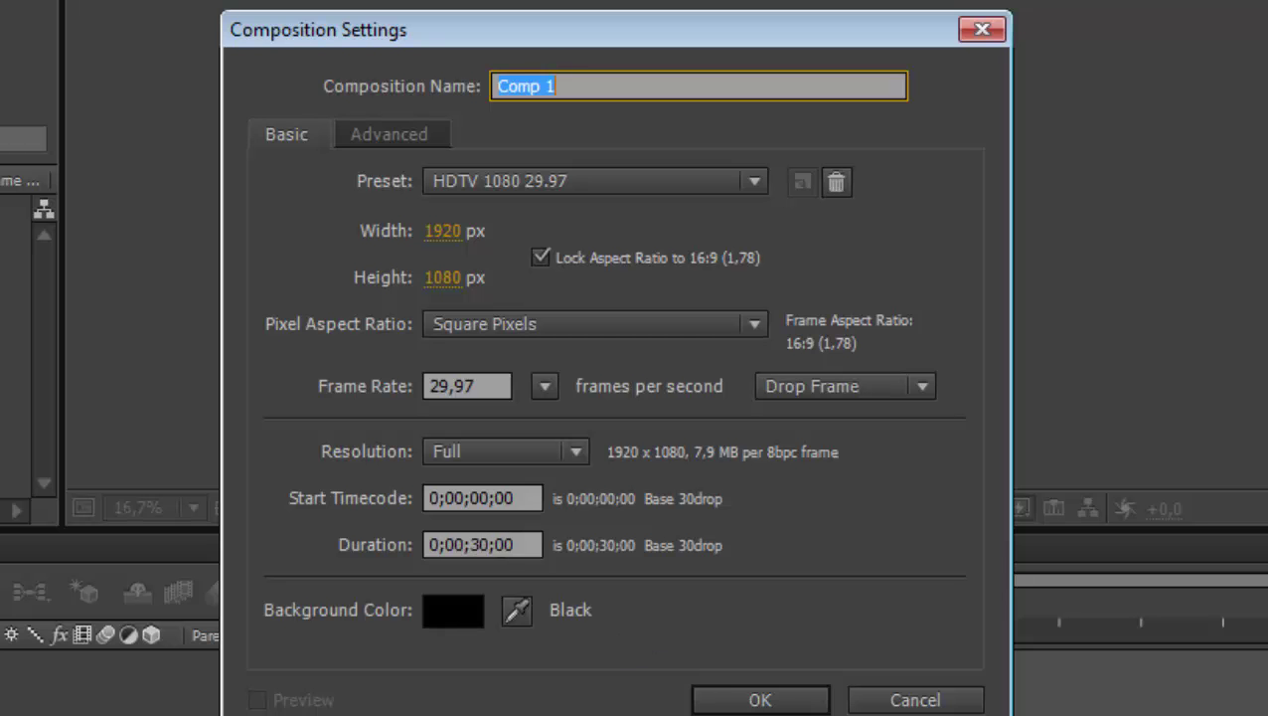
Create Comp 1 at 1920×1080 and toggle the transparency grid on and off.
click(801, 703)
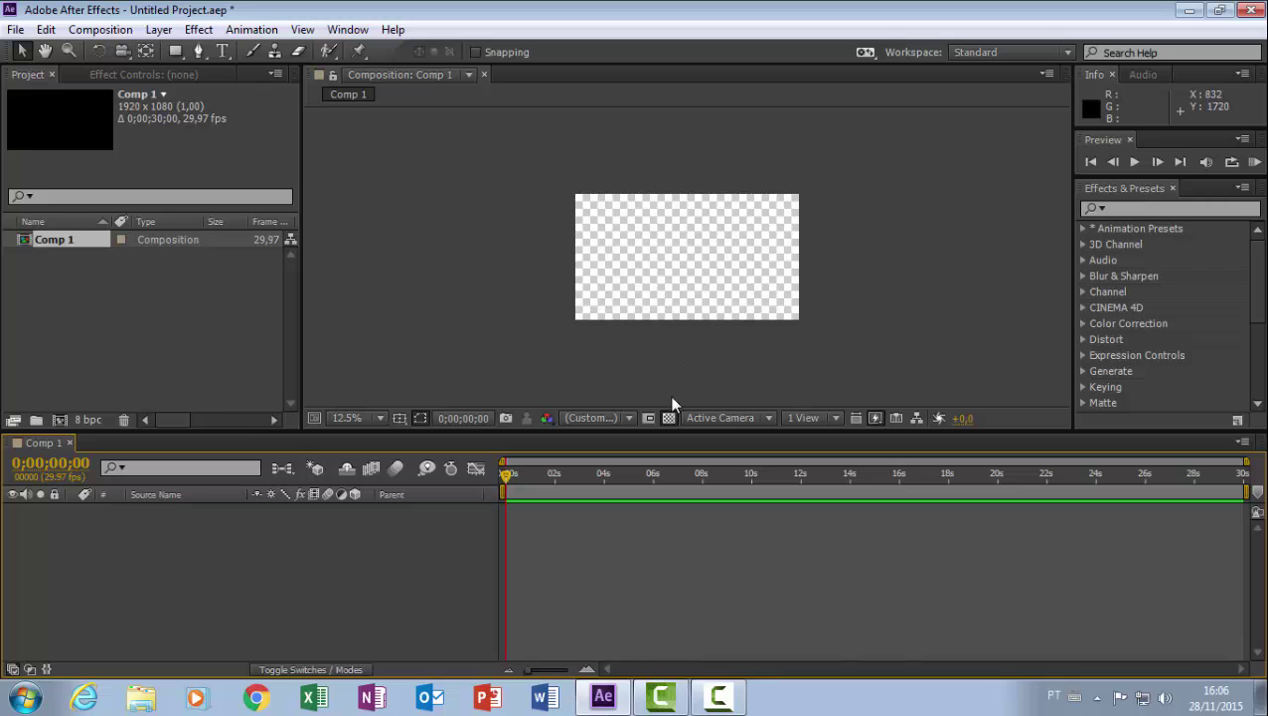
click(668, 419)
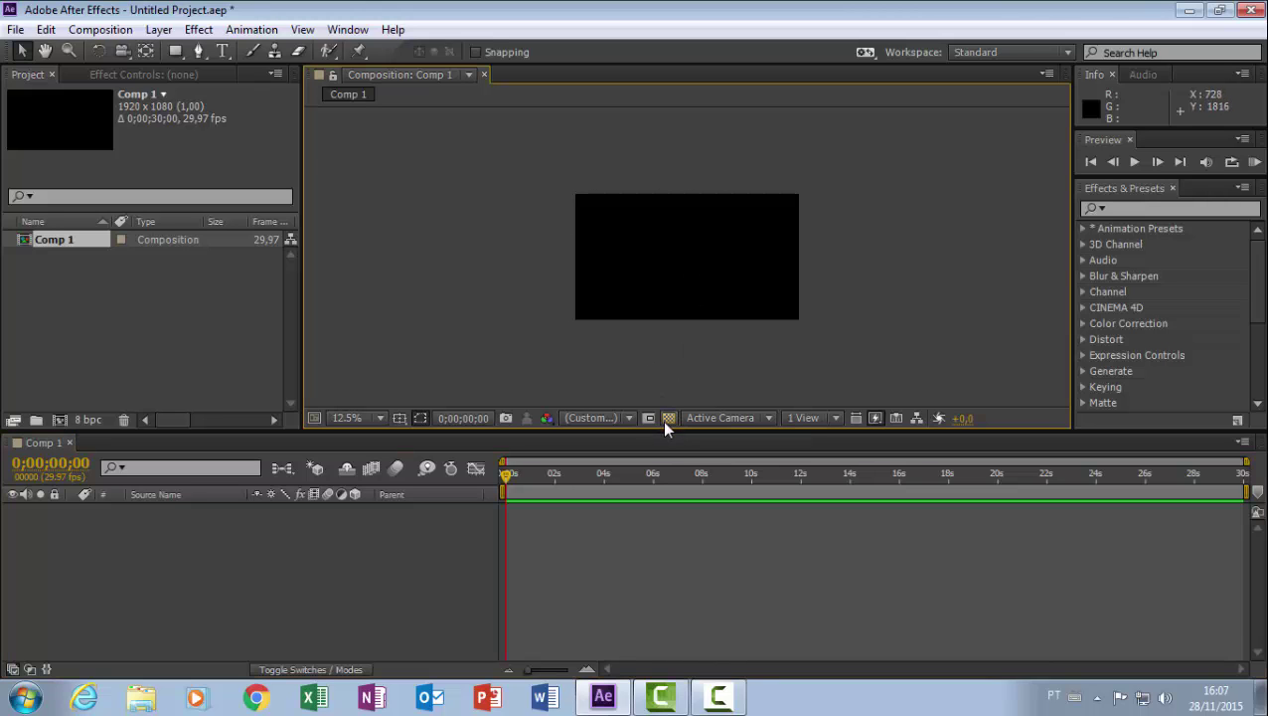
click(668, 419)
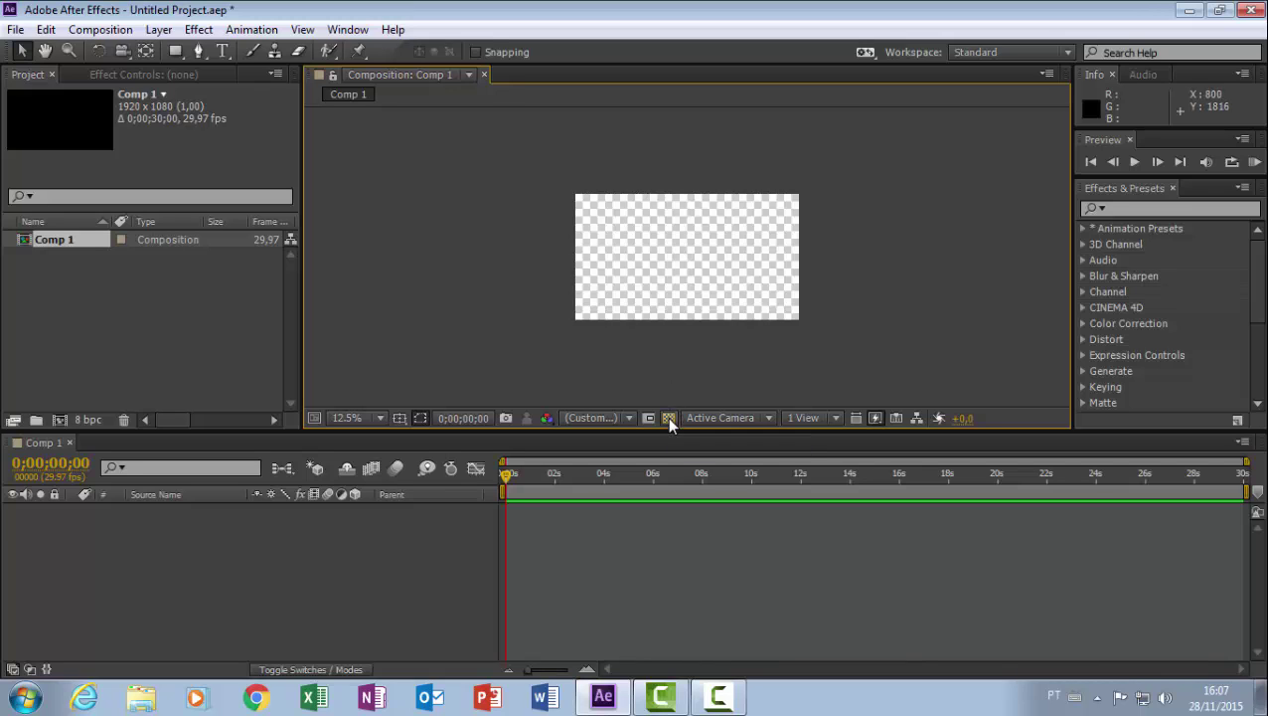
click(668, 419)
Set the viewer magnification to Fit so the whole black frame shows.
key(period)
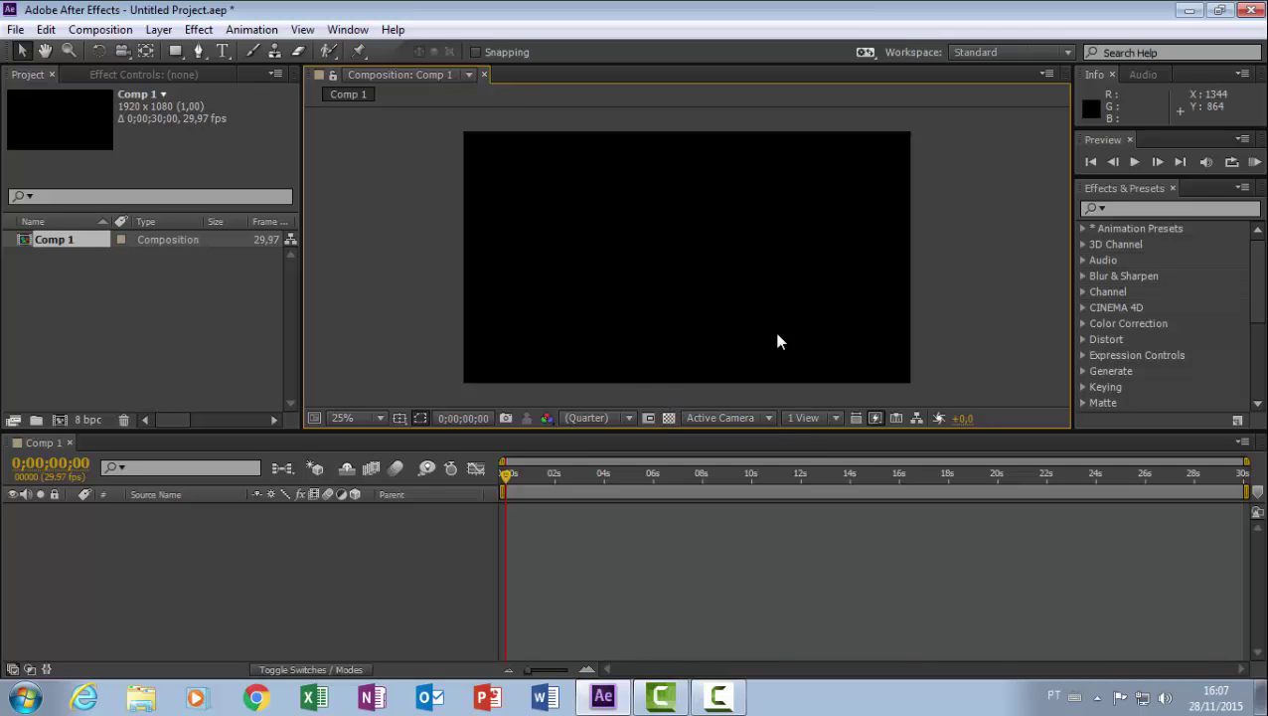
key(comma)
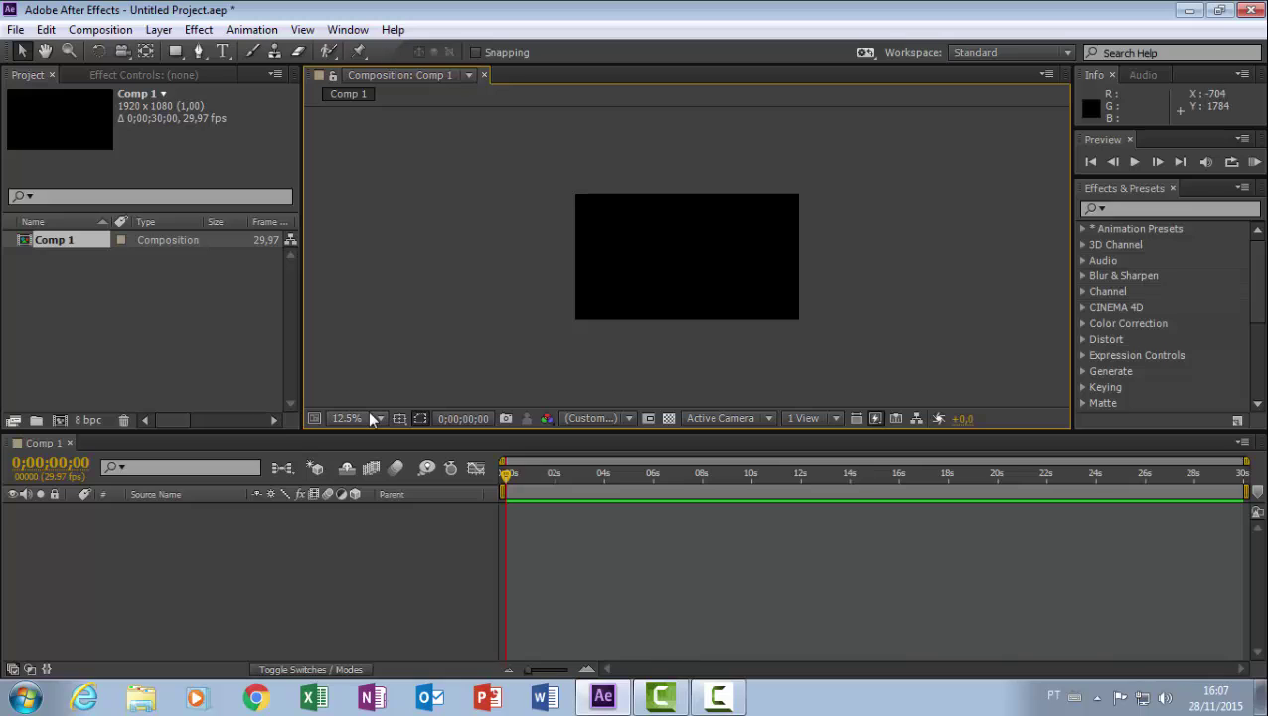
click(383, 417)
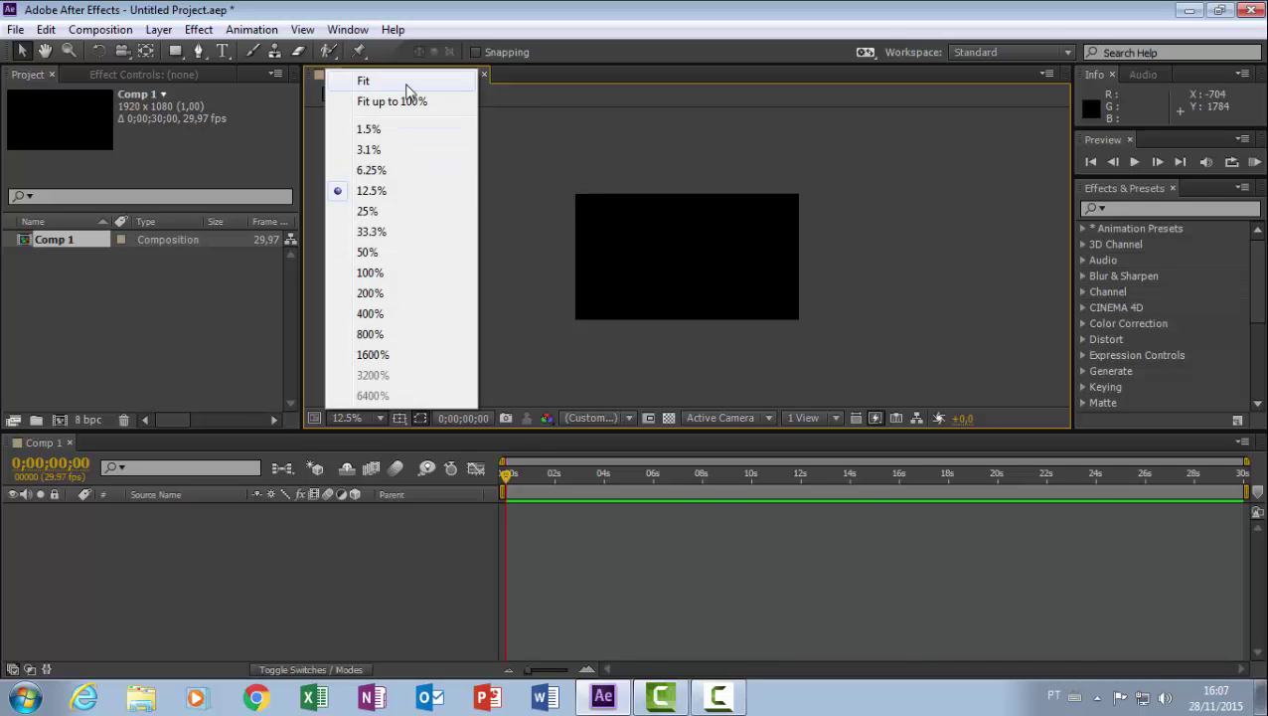
click(404, 83)
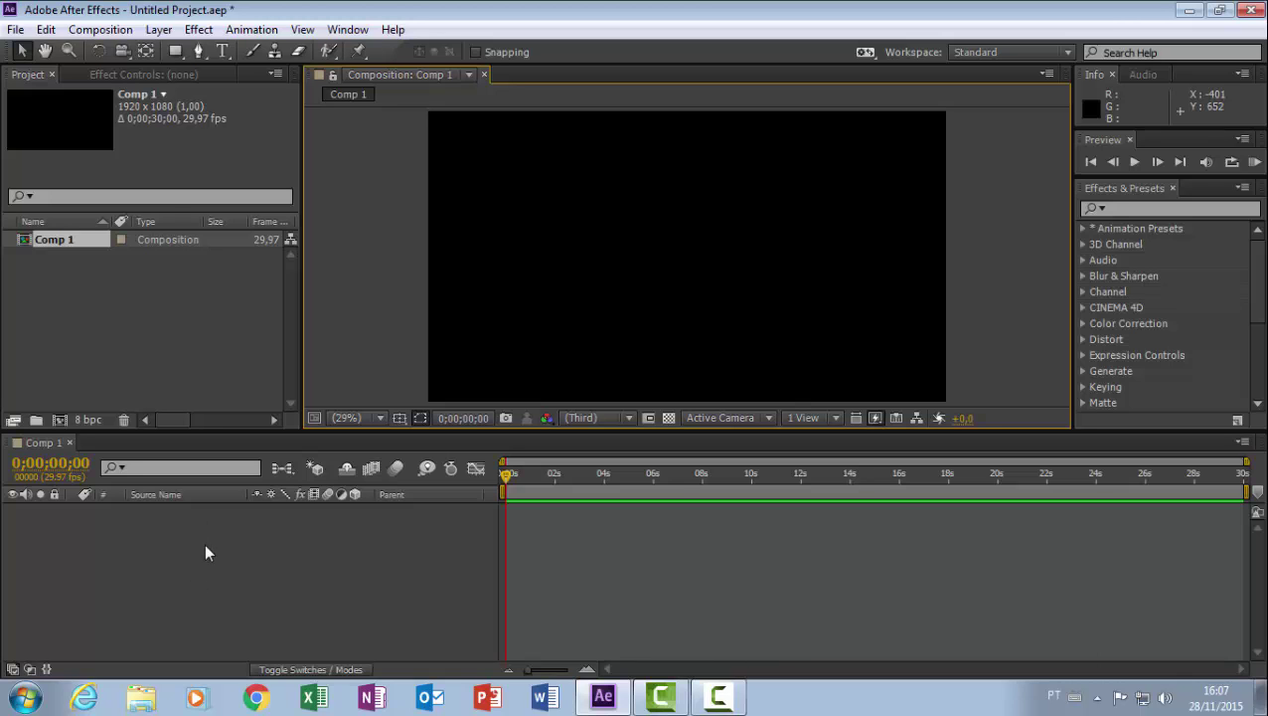
Import the Deserto photo from Amostras de Imagens and place Desert.jpg in Comp 1's timeline.
click(12, 31)
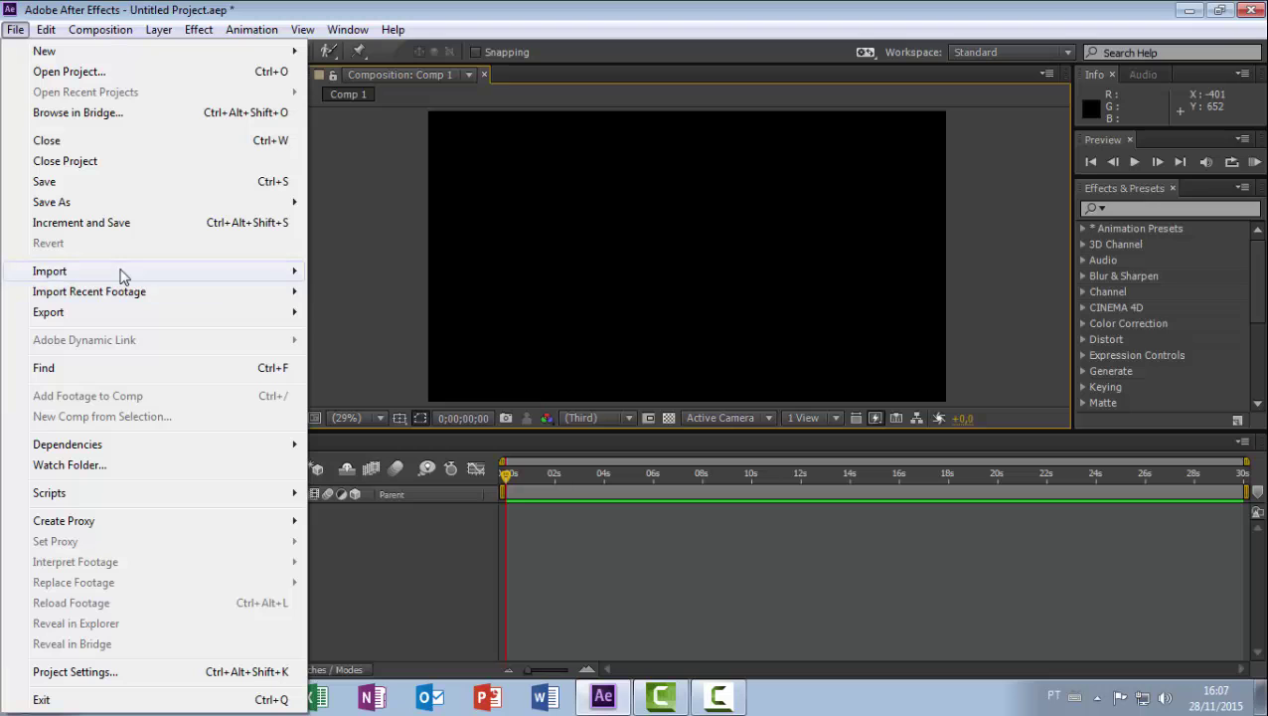
mouse_move(267, 278)
click(339, 273)
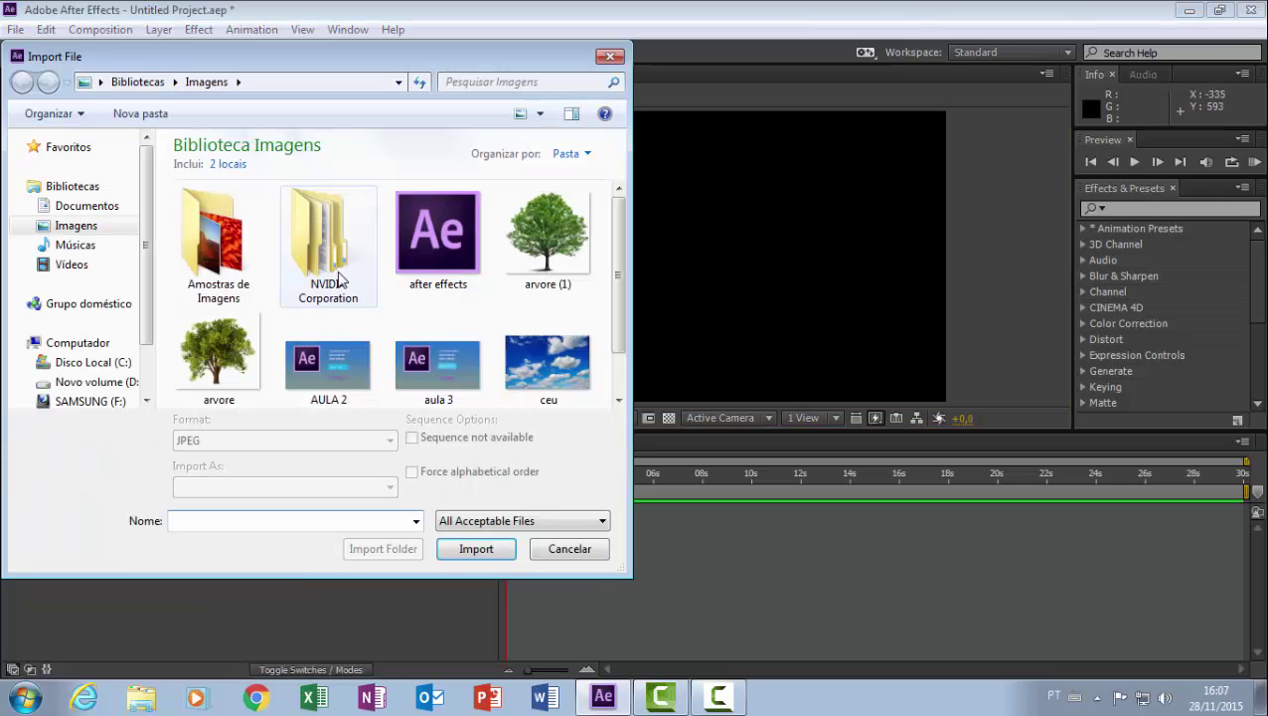
double_click(246, 260)
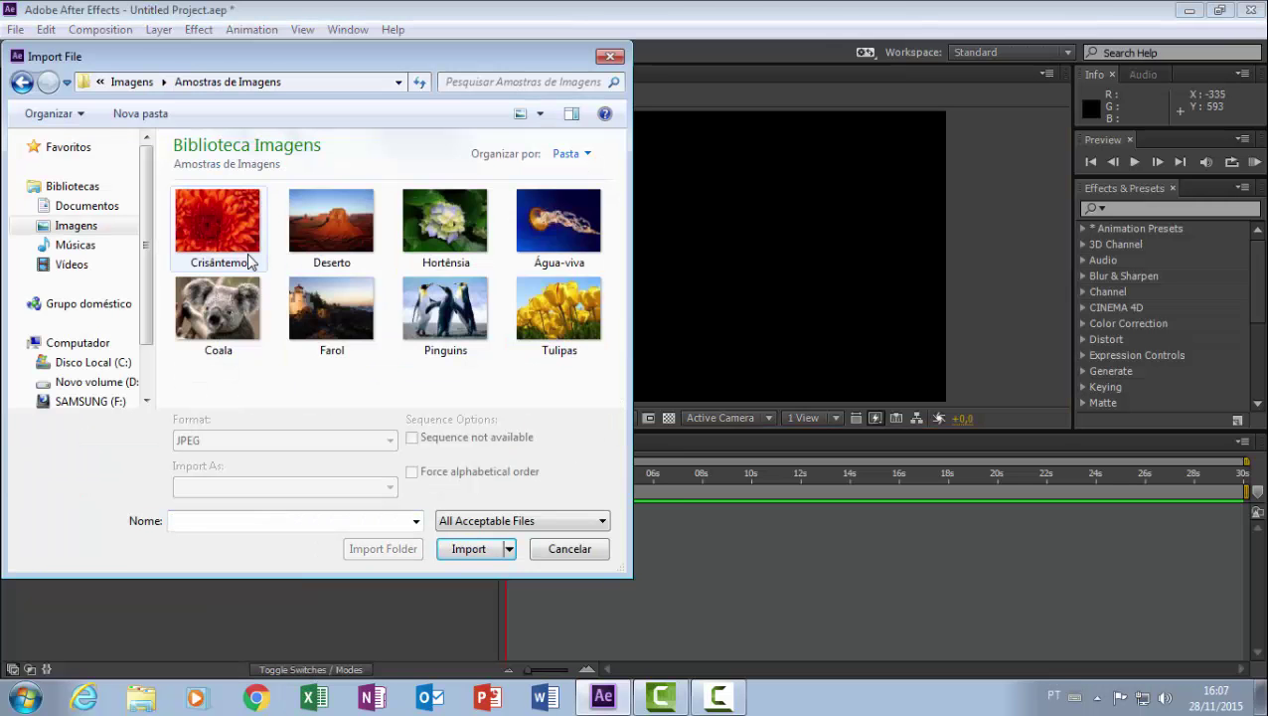
click(330, 218)
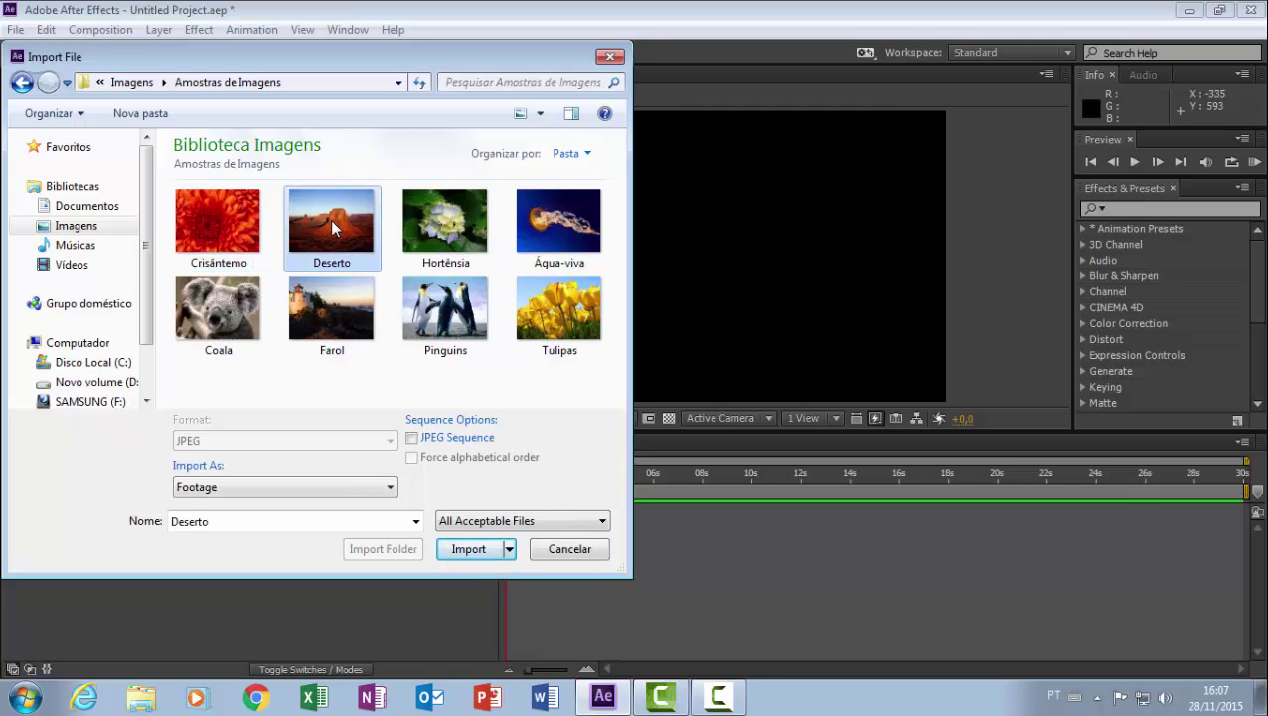
click(469, 550)
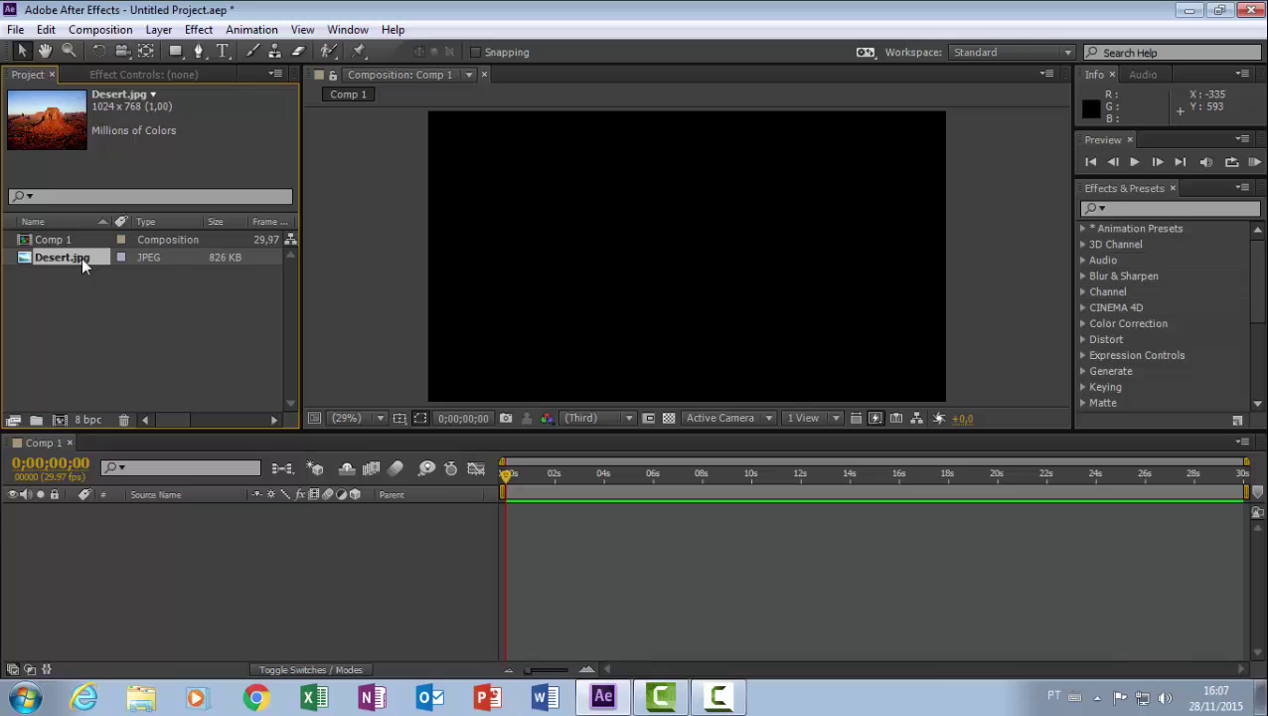
drag(79, 261, 108, 523)
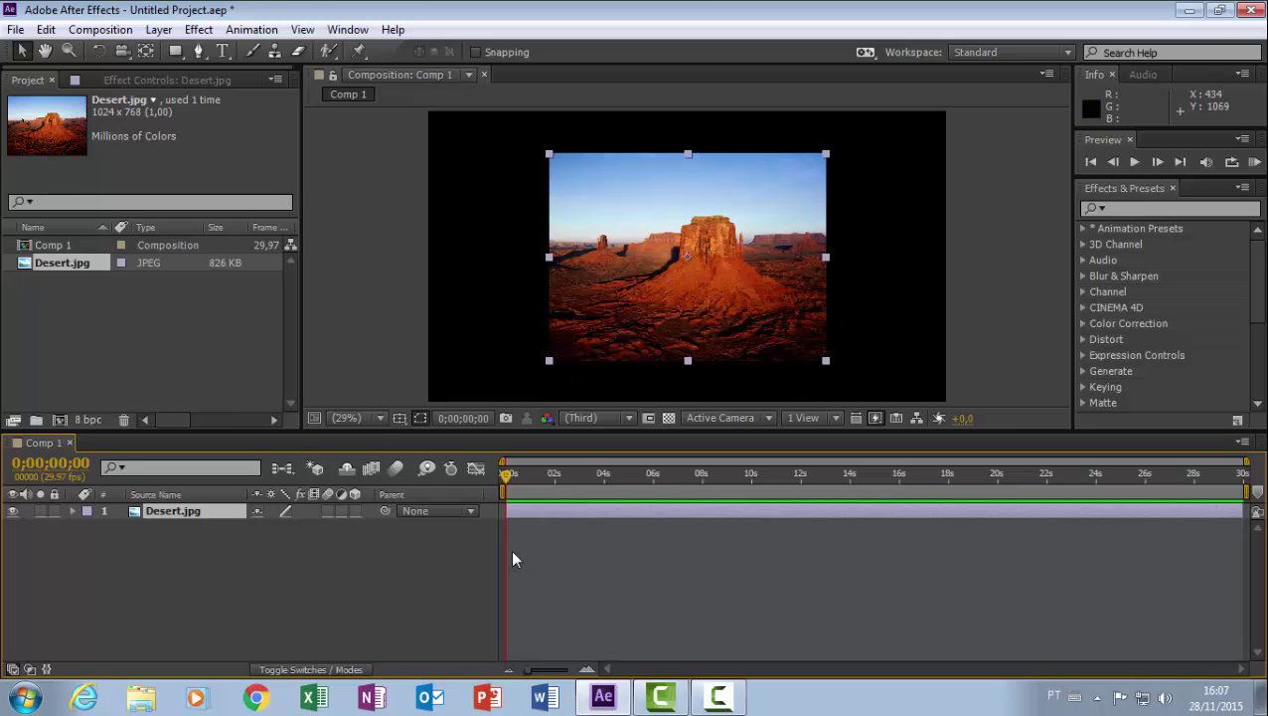
Set Desert.jpg's Scale to 31.2, 30.0%, entering 30 for the vertical value.
key(s)
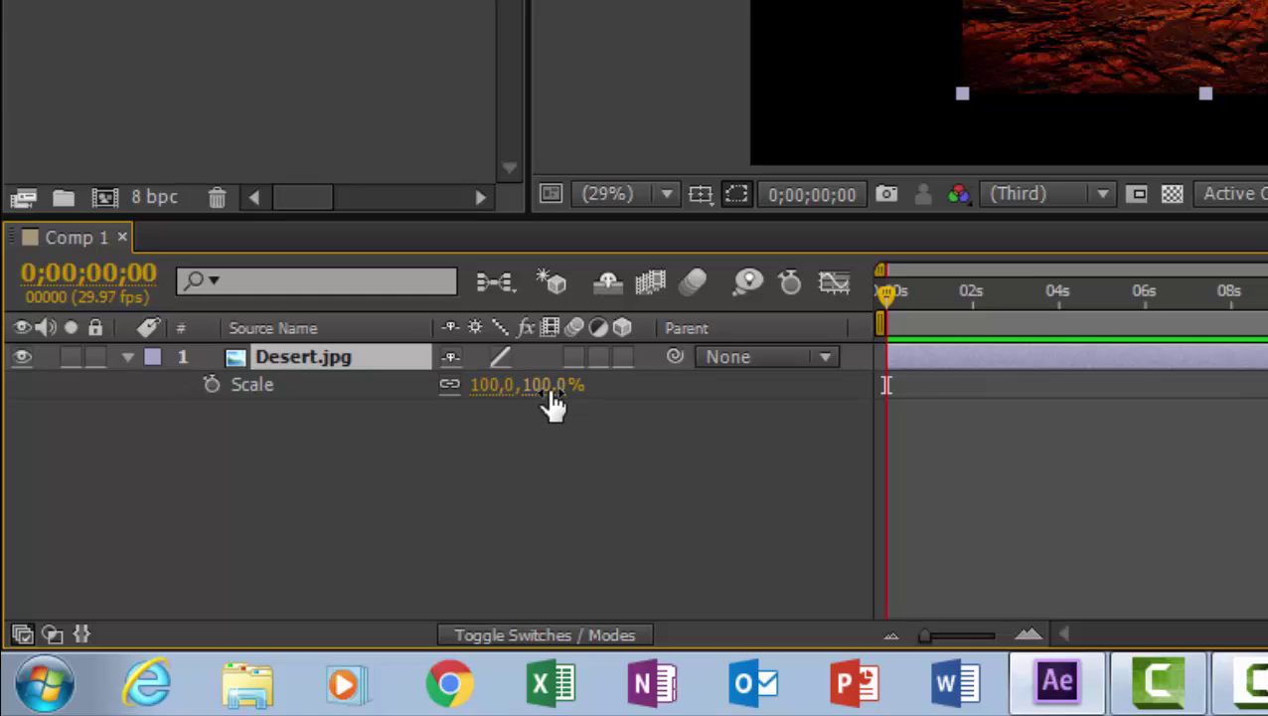
mouse_move(554, 402)
mouse_down()
mouse_move(665, 388)
mouse_move(559, 389)
mouse_up()
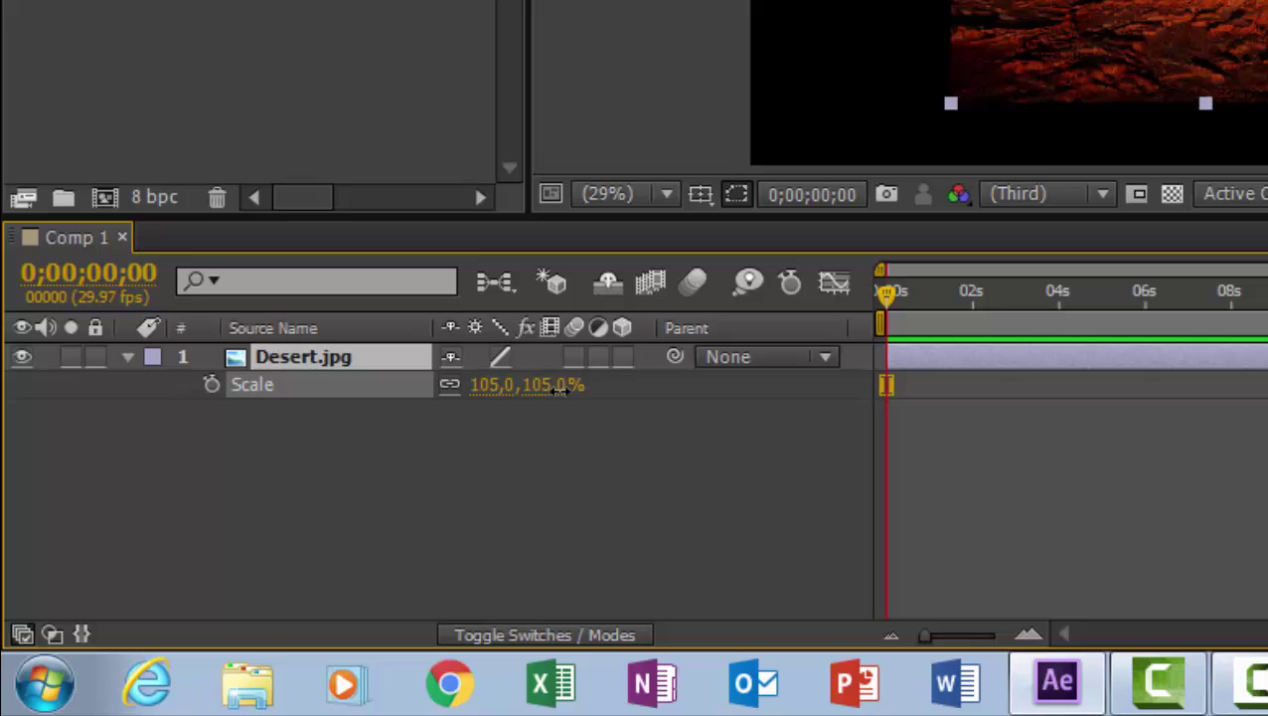
click(448, 392)
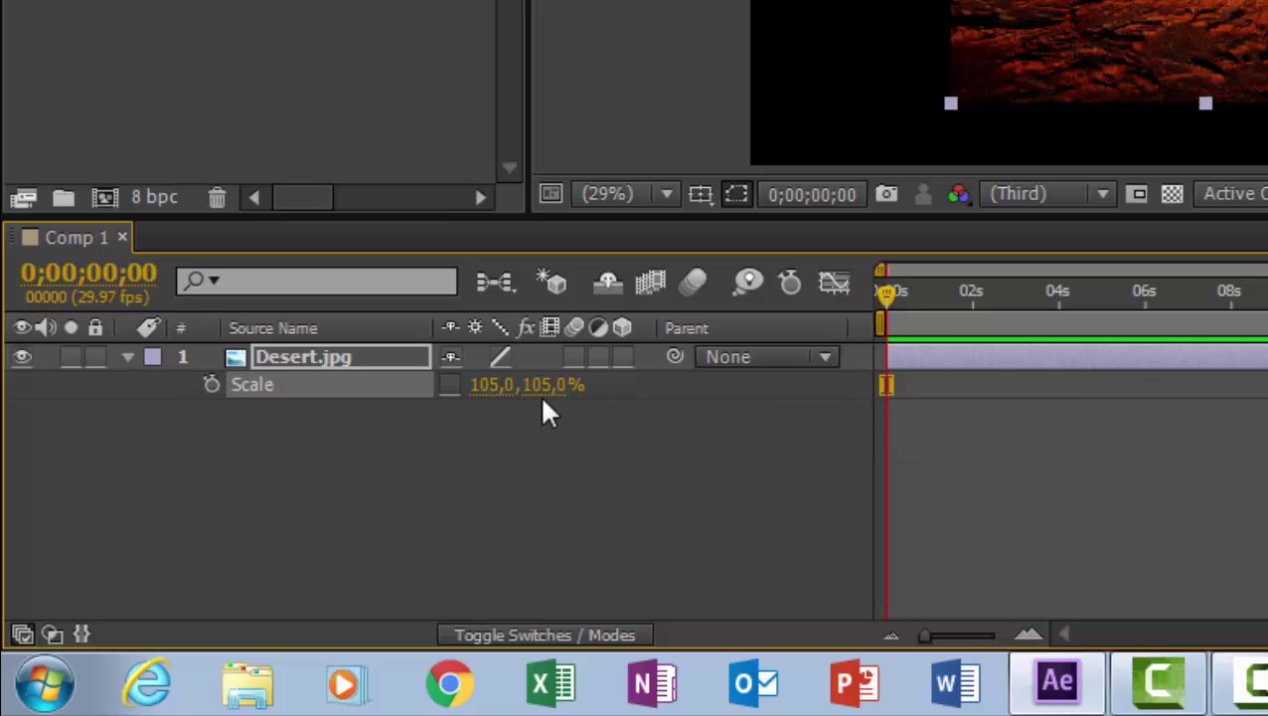
mouse_move(553, 405)
mouse_down()
mouse_move(368, 528)
mouse_move(403, 523)
mouse_move(279, 534)
mouse_move(411, 524)
mouse_move(292, 521)
mouse_up()
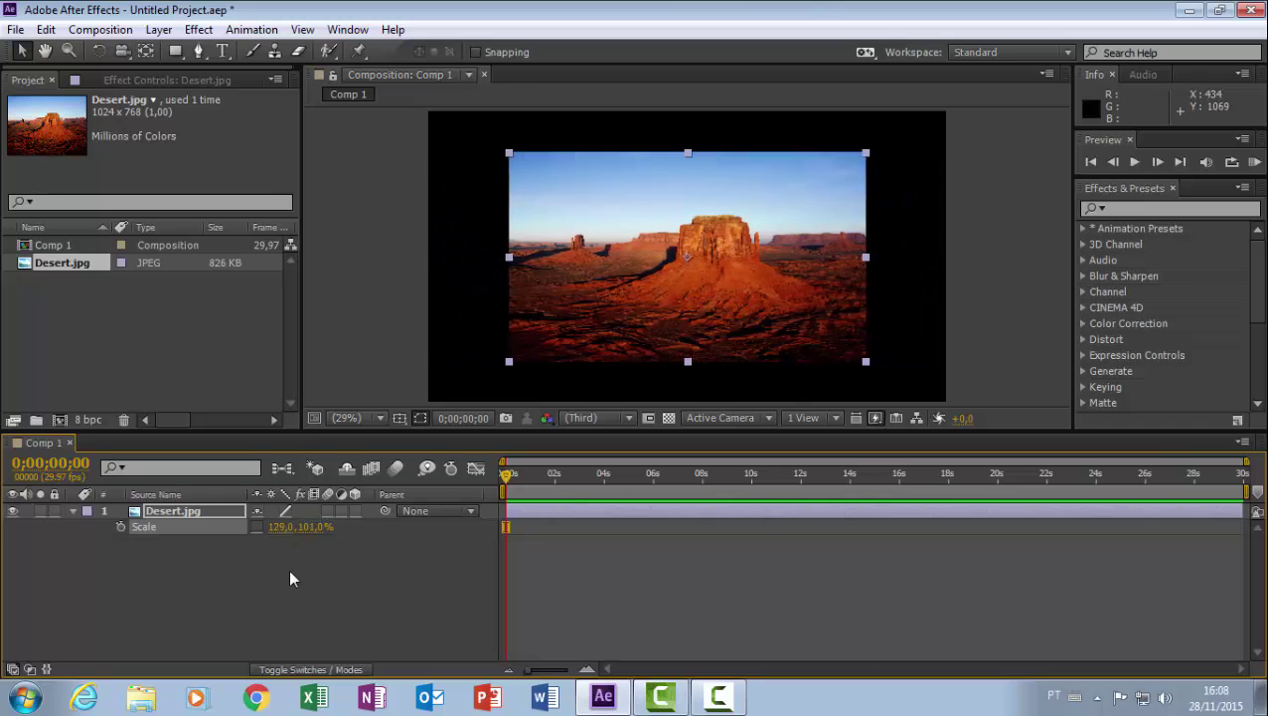
key(ctrl+z)
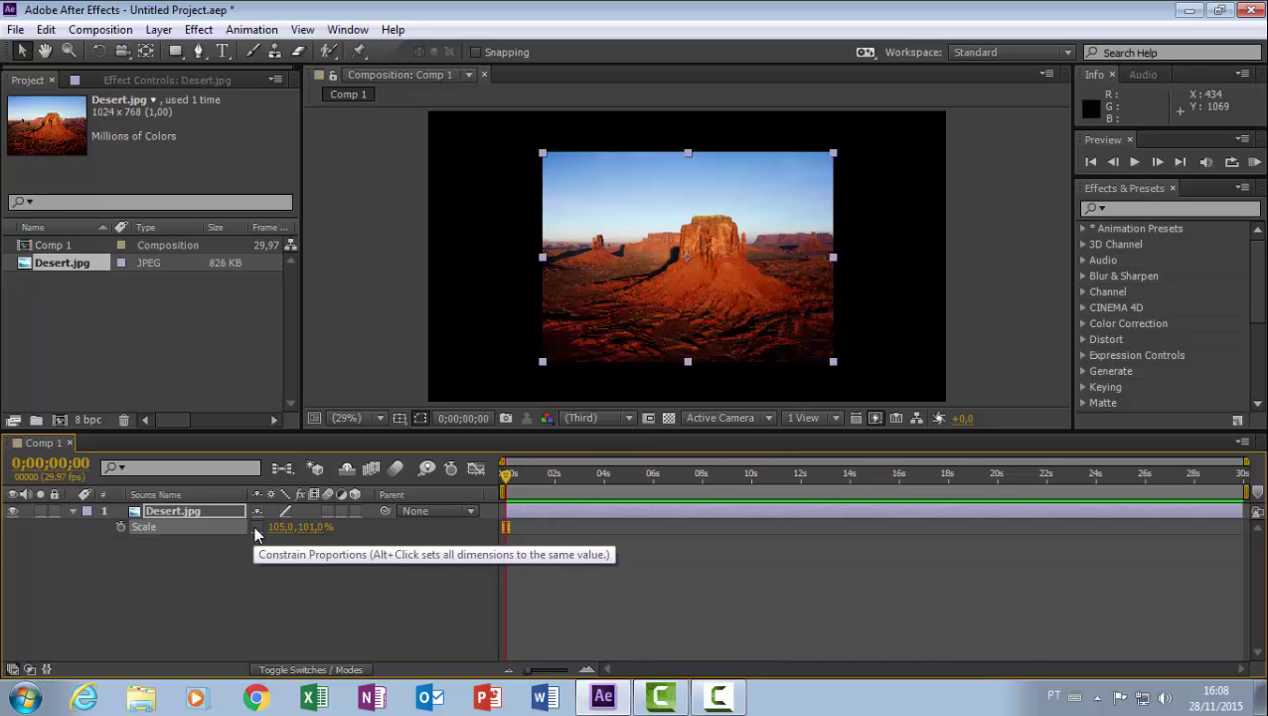
click(257, 528)
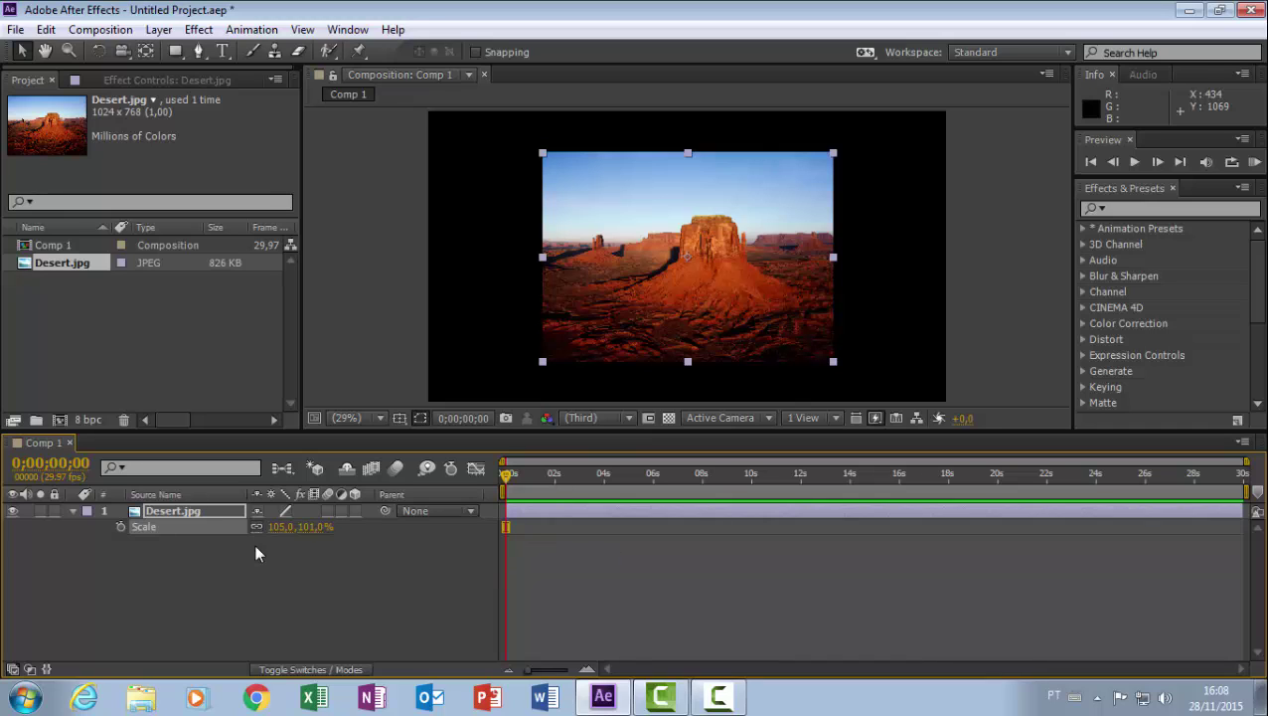
drag(279, 526, 373, 528)
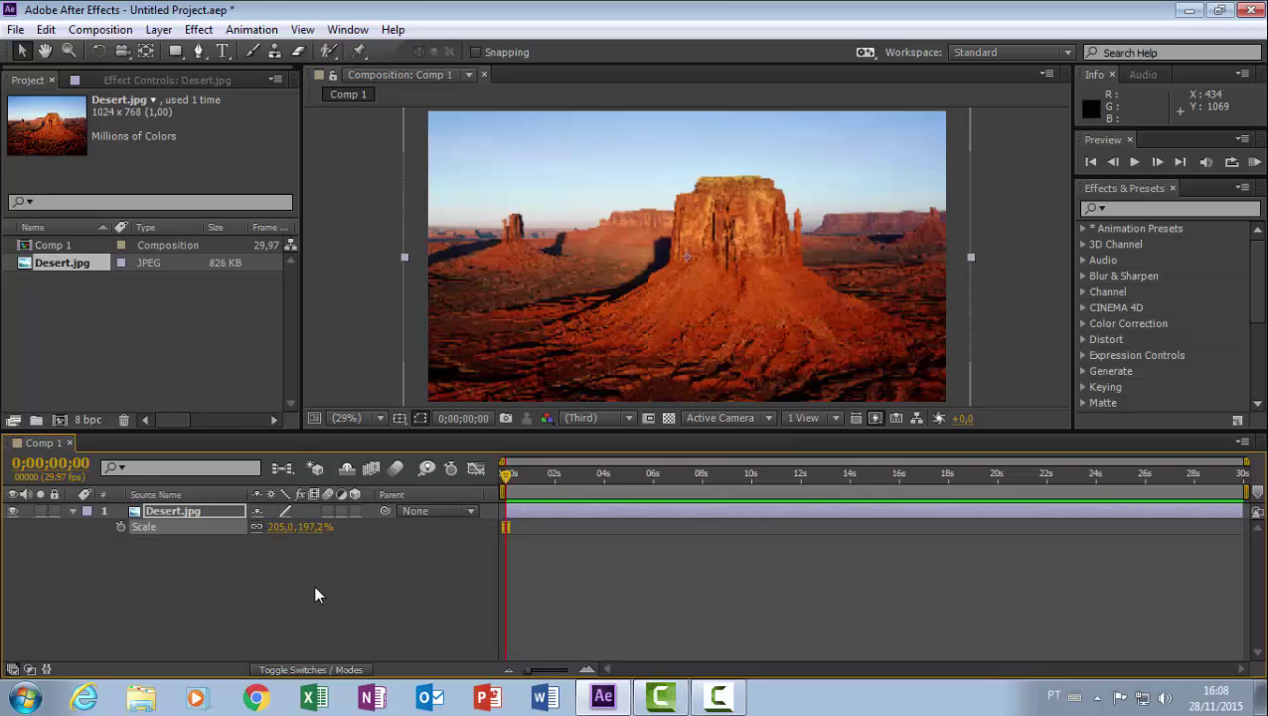
drag(323, 532, 169, 516)
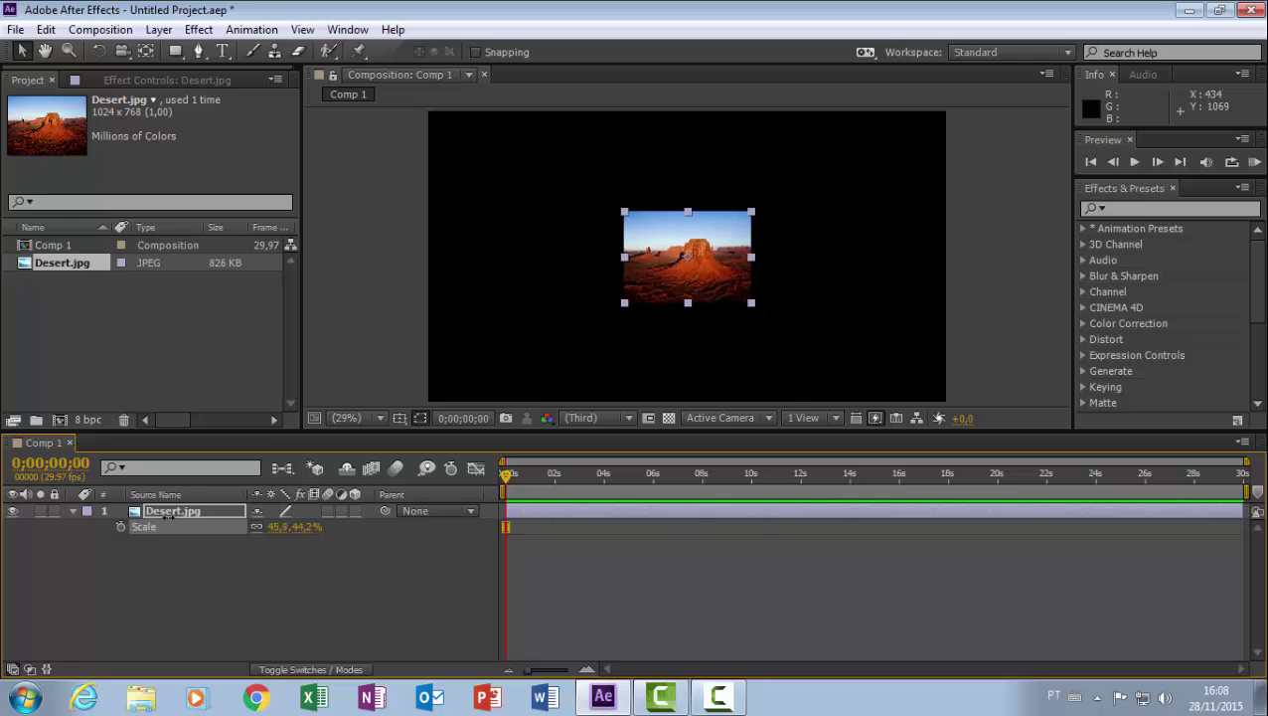
click(308, 527)
text(30)
key(Return)
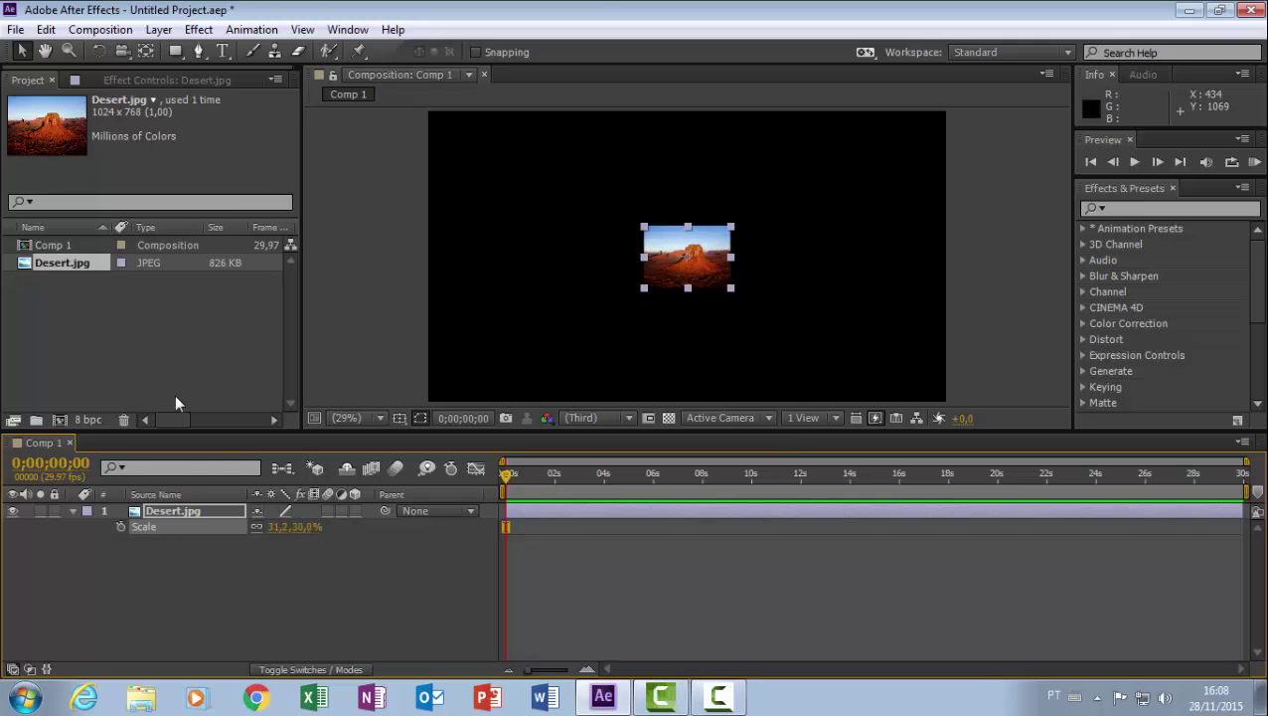
Import the Hortênsia, Água-viva and Coala photos and add them as layers 2–4 below Desert.jpg.
click(15, 30)
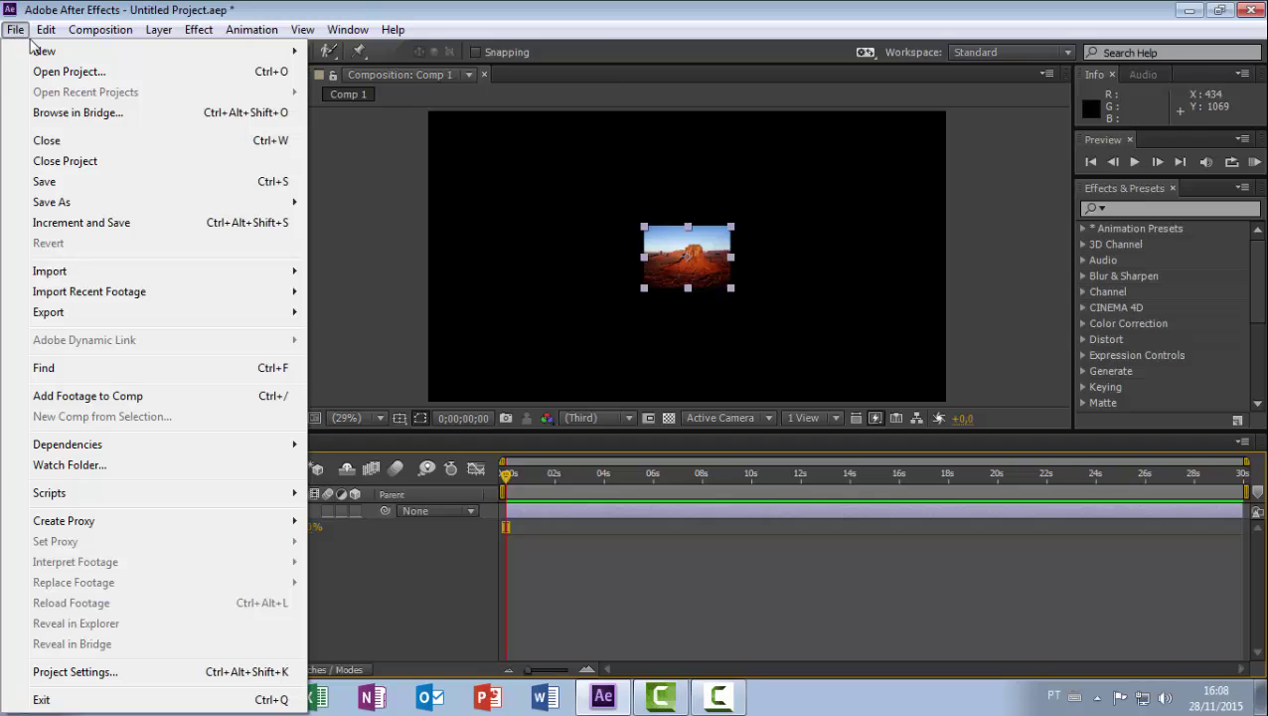
mouse_move(125, 282)
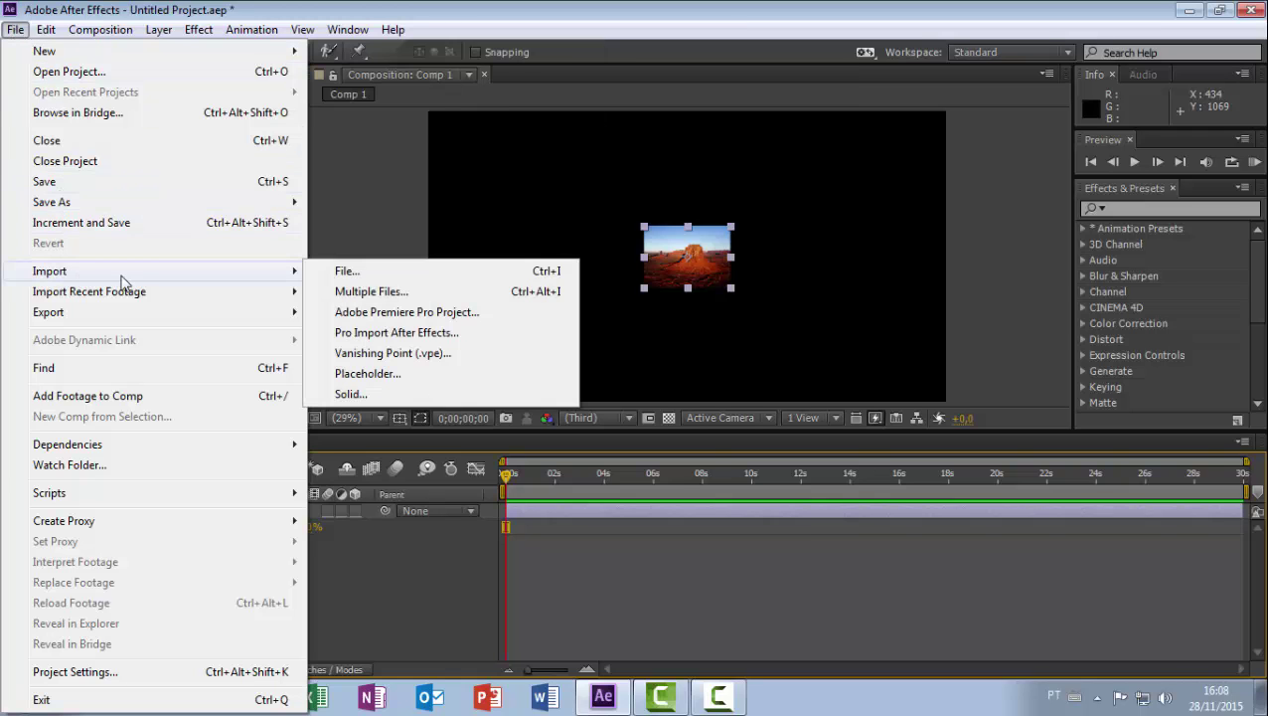
click(380, 275)
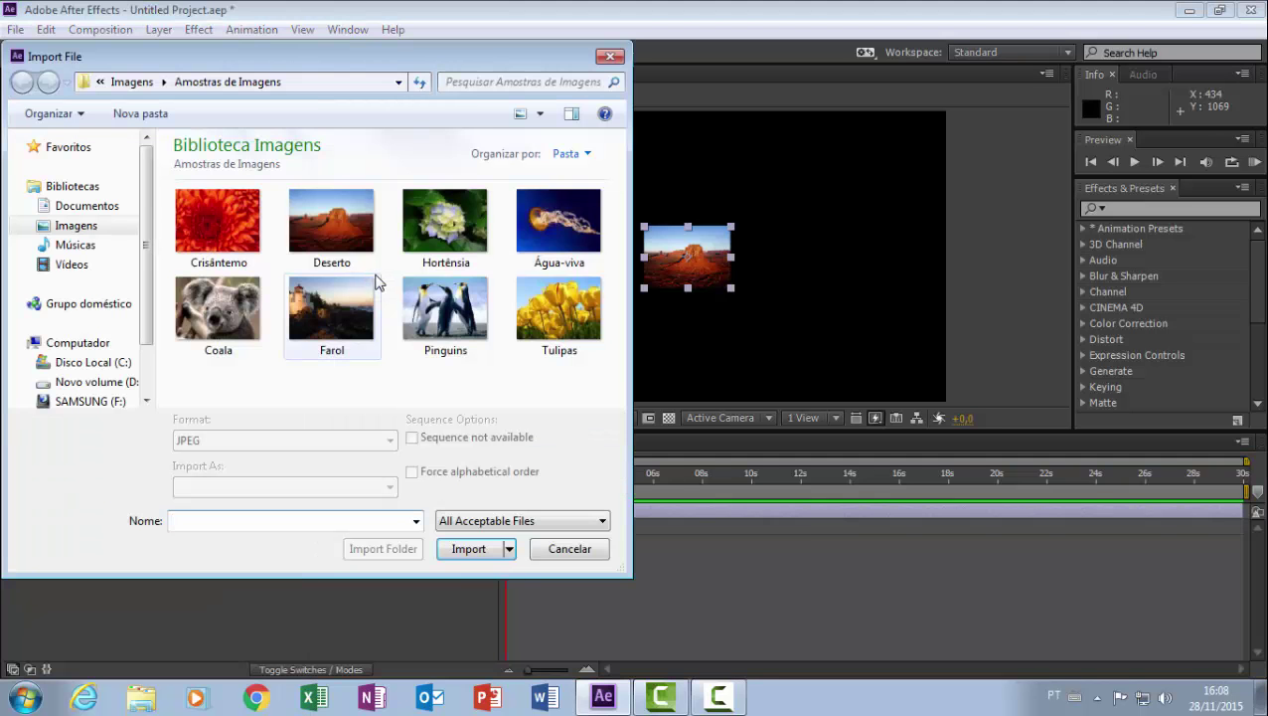
click(457, 235)
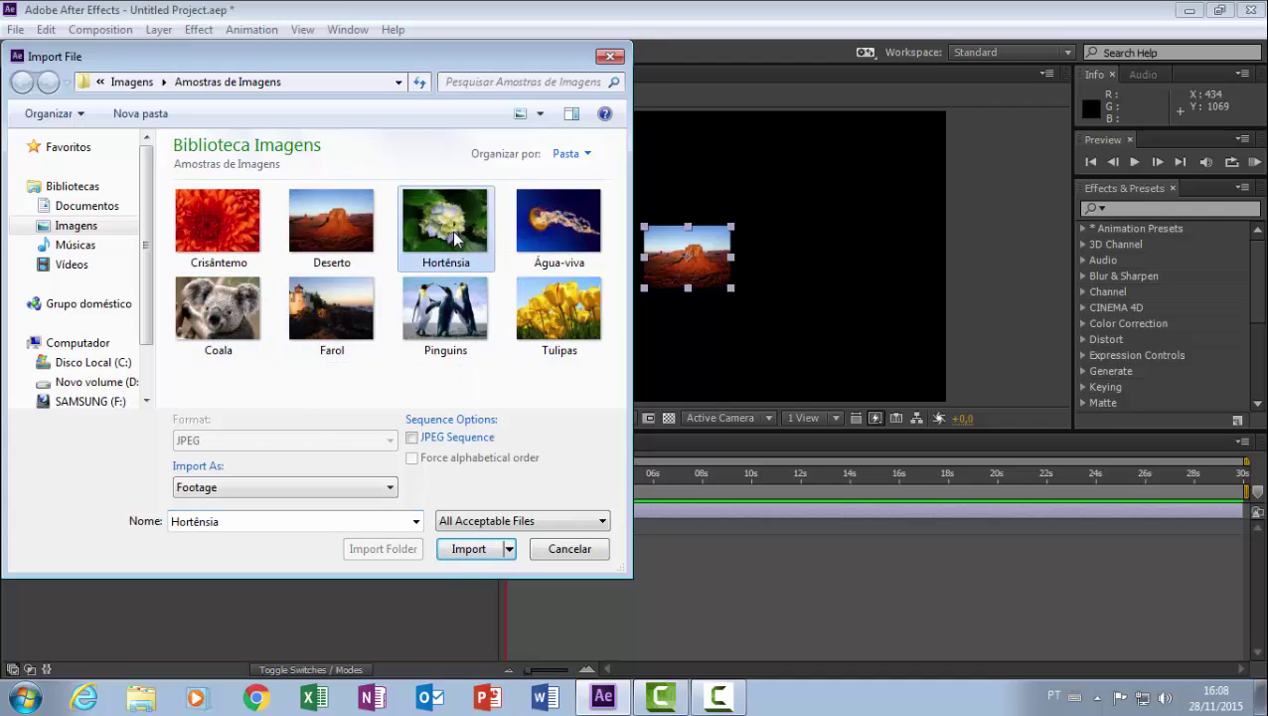
ctrl+click(554, 243)
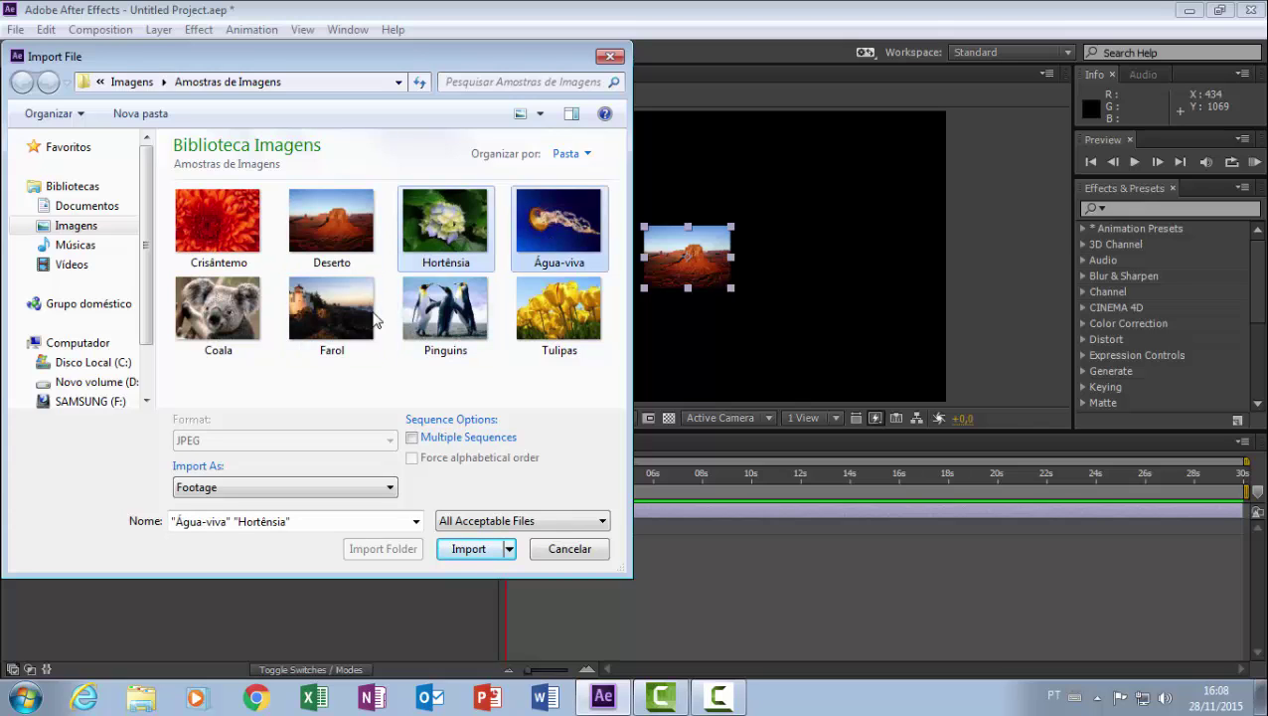
ctrl+click(236, 314)
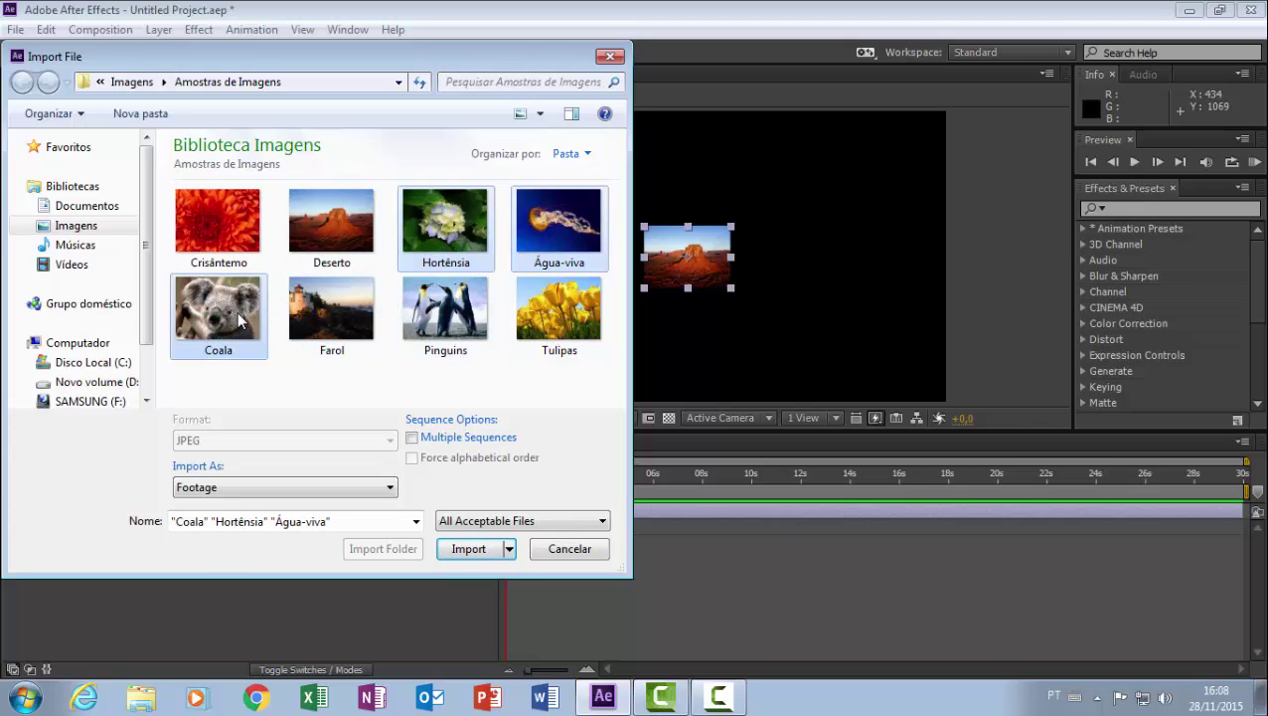
click(471, 551)
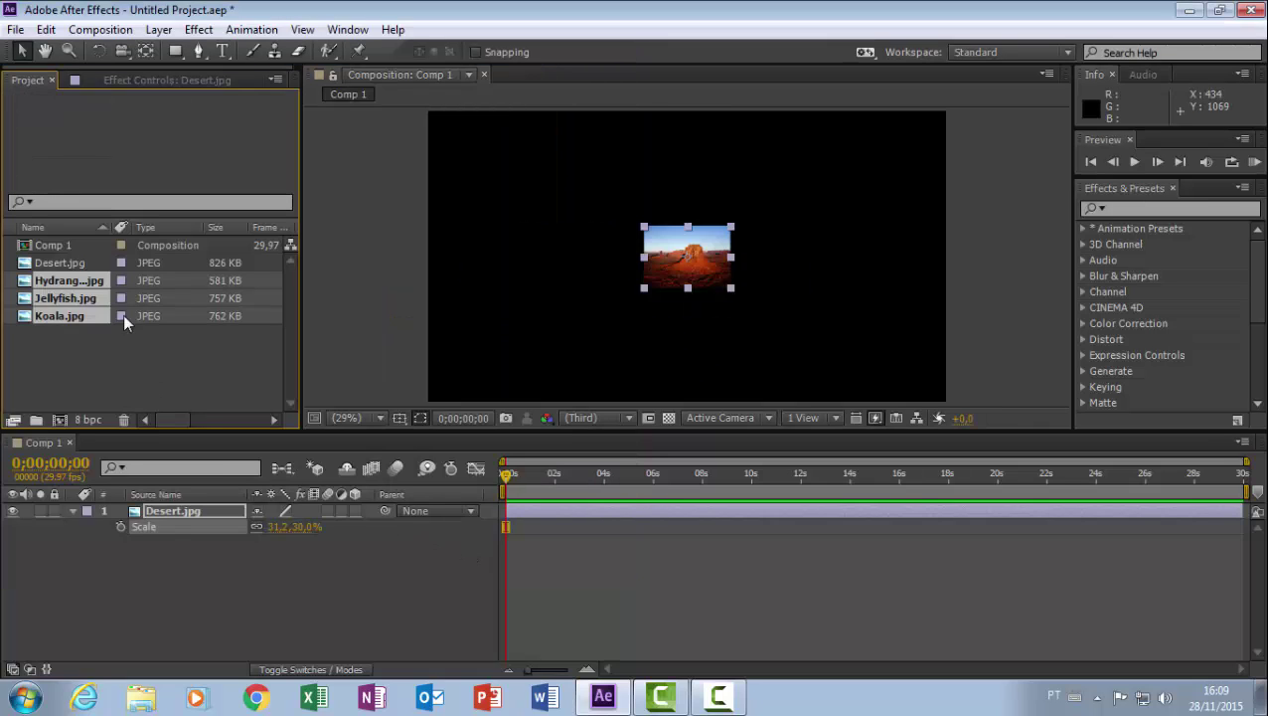
drag(77, 288, 91, 573)
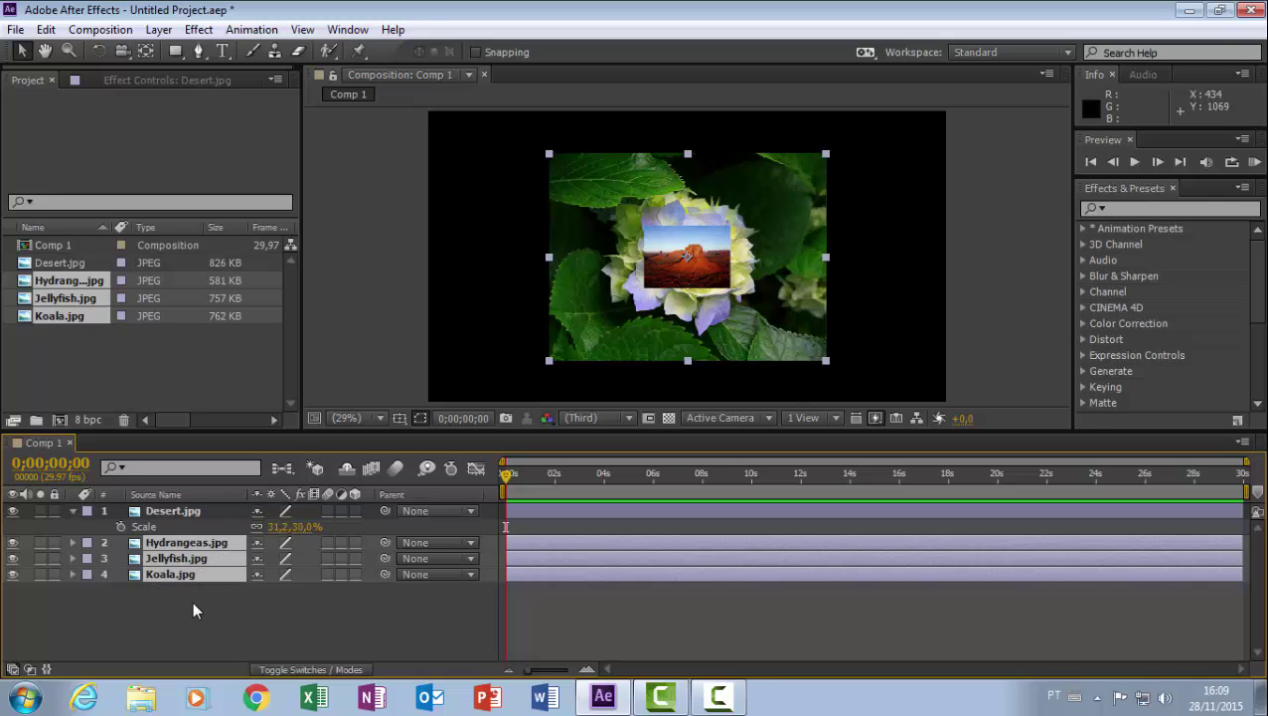
Set the Scale of Hydrangeas, Jellyfish and Koala together to 30%.
key(s)
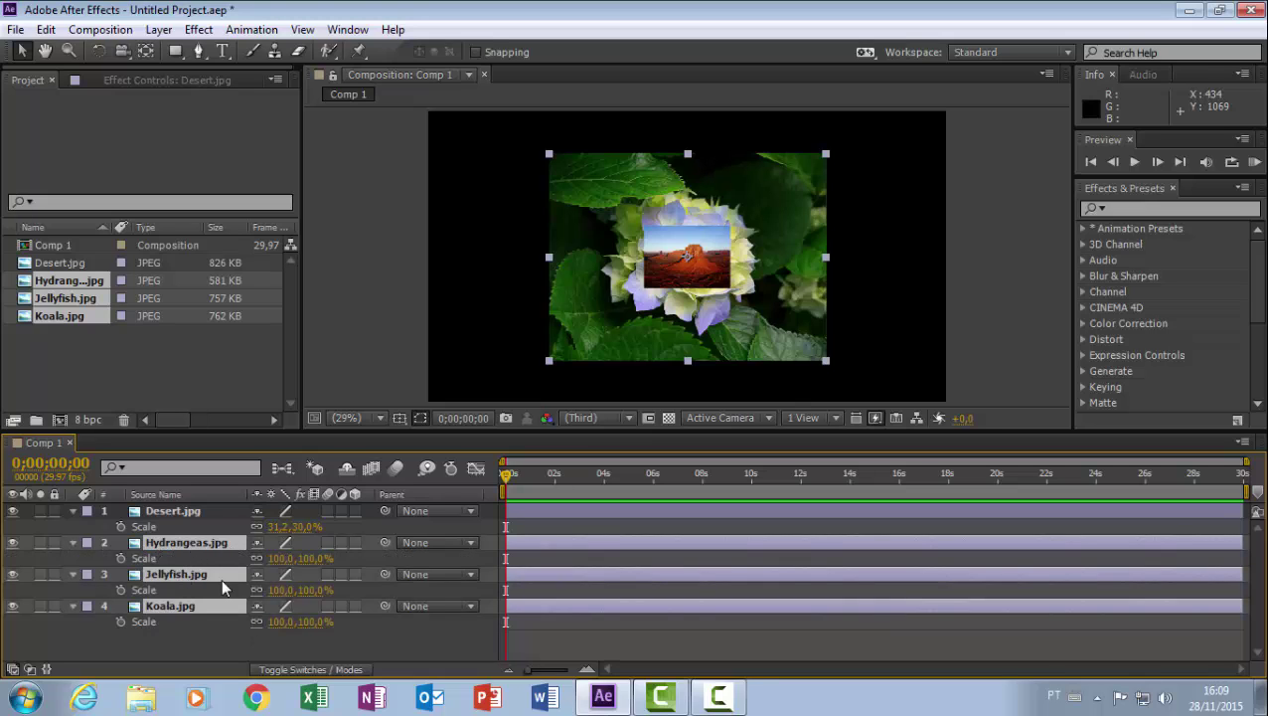
click(309, 591)
text(30)
key(Return)
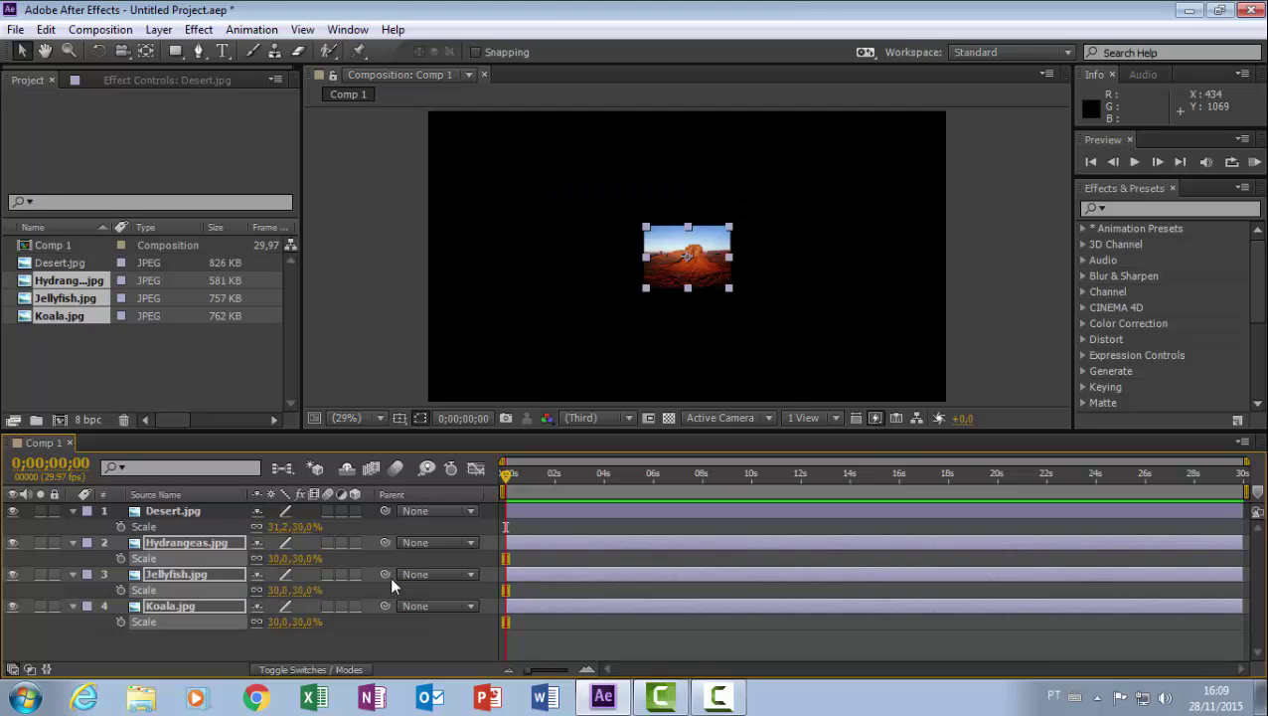
Collapse the Scale rows of all four layers and clear the selection.
click(70, 511)
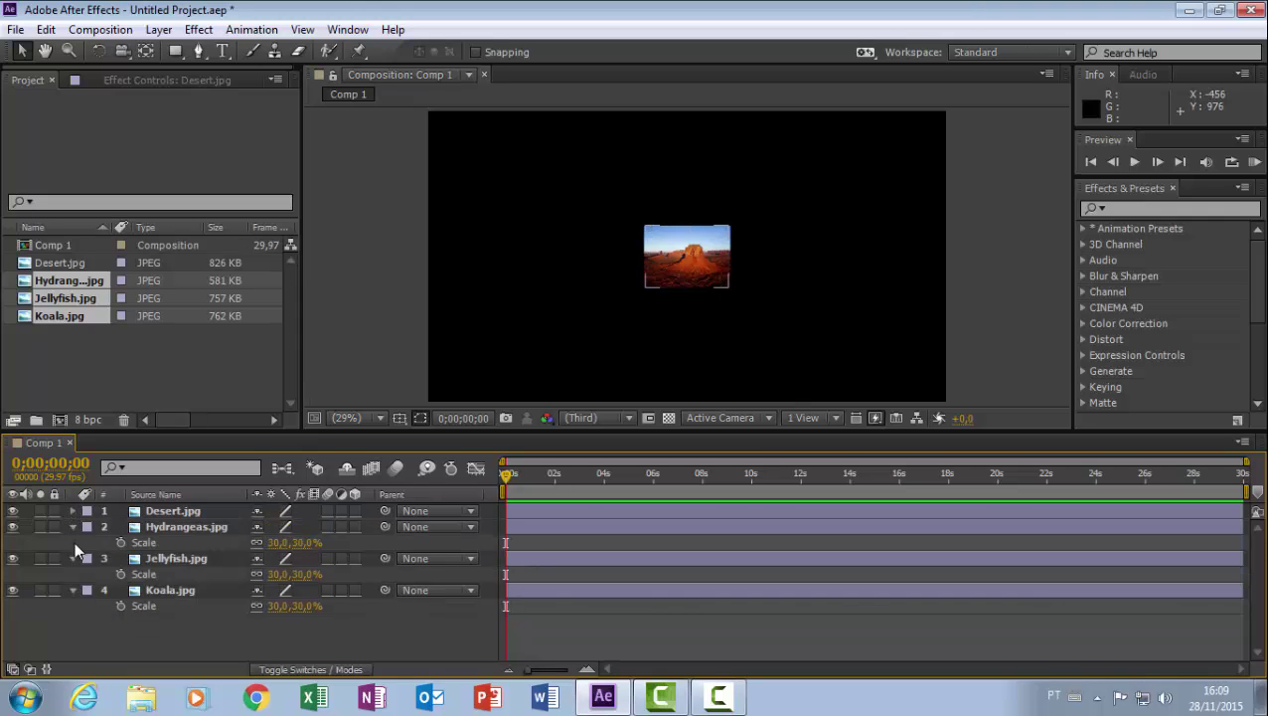
click(74, 557)
click(73, 572)
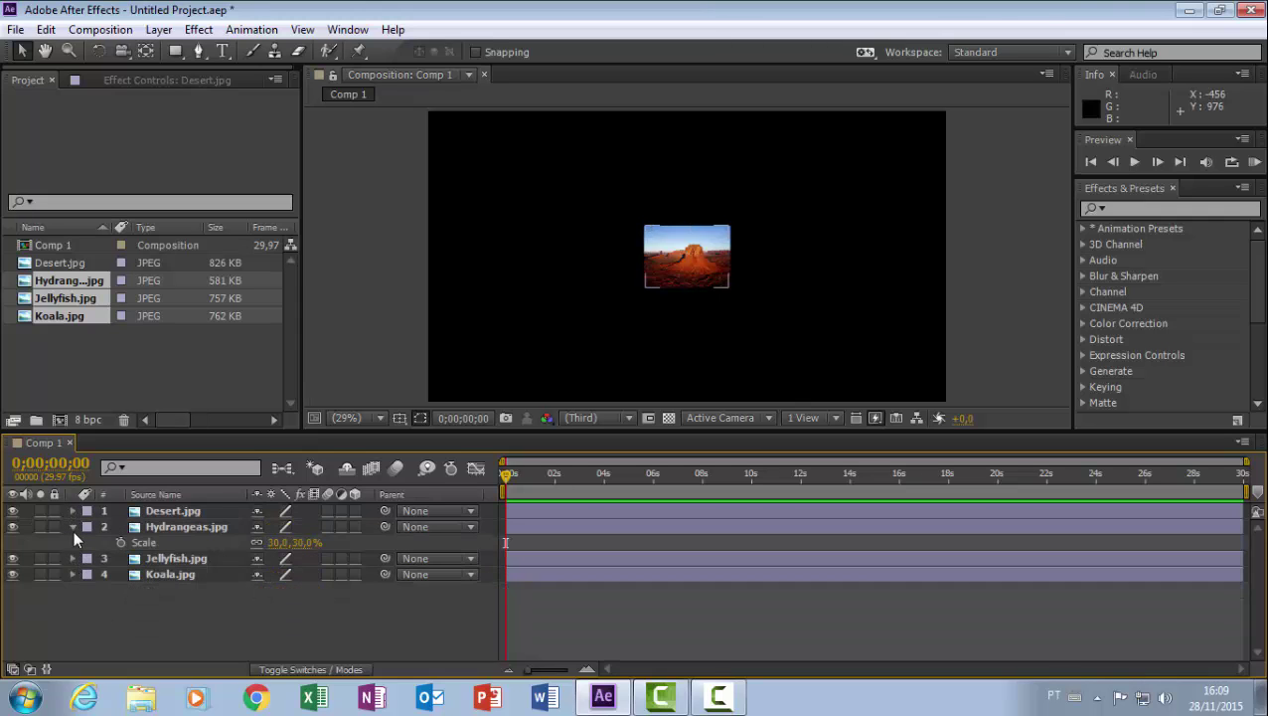
click(74, 528)
Arrange the photos left to right in one row: Desert, Koala, Hydrangeas, Jellyfish.
drag(691, 260, 564, 261)
drag(686, 263, 801, 264)
drag(686, 260, 883, 259)
drag(566, 256, 495, 257)
drag(696, 260, 636, 260)
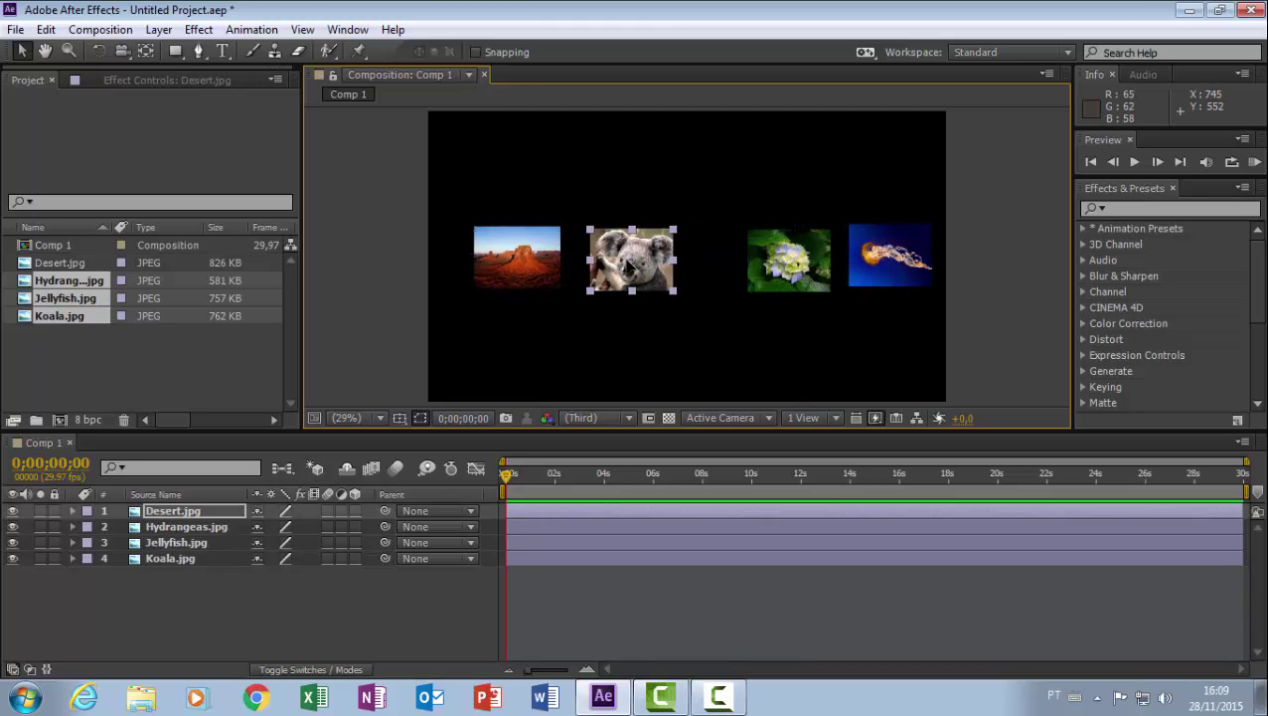
drag(764, 266, 713, 263)
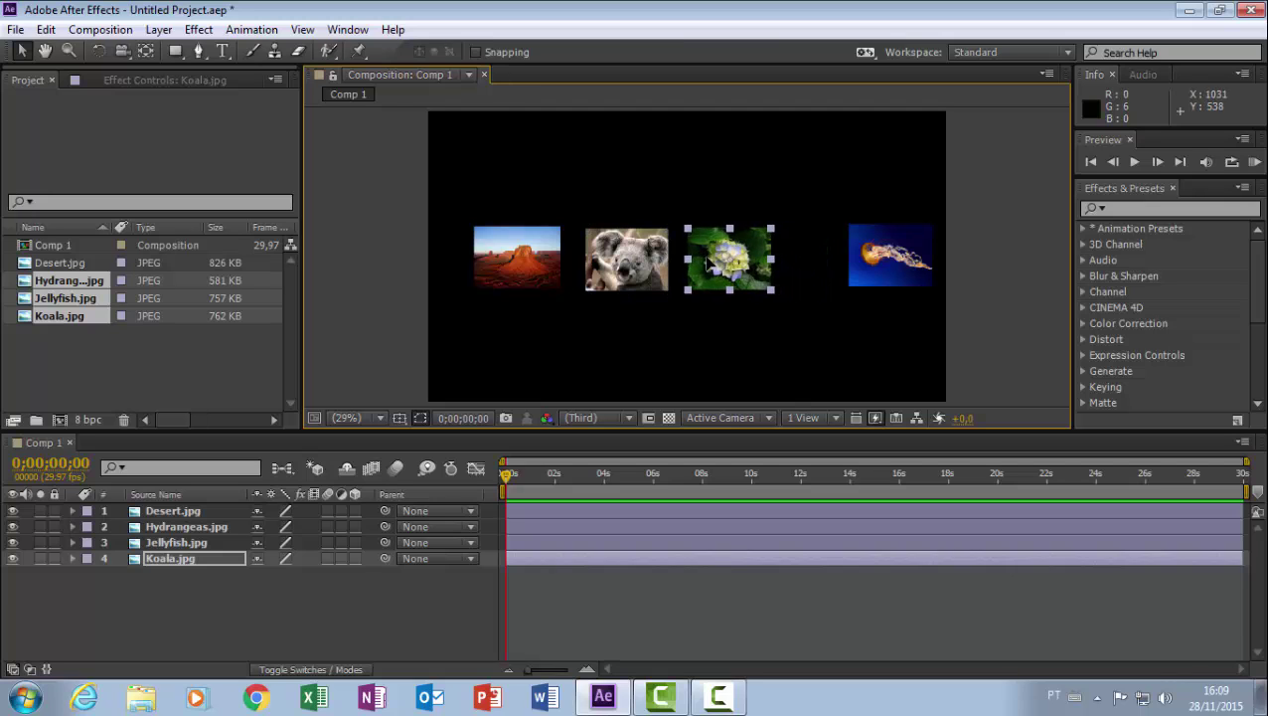
drag(887, 261, 839, 263)
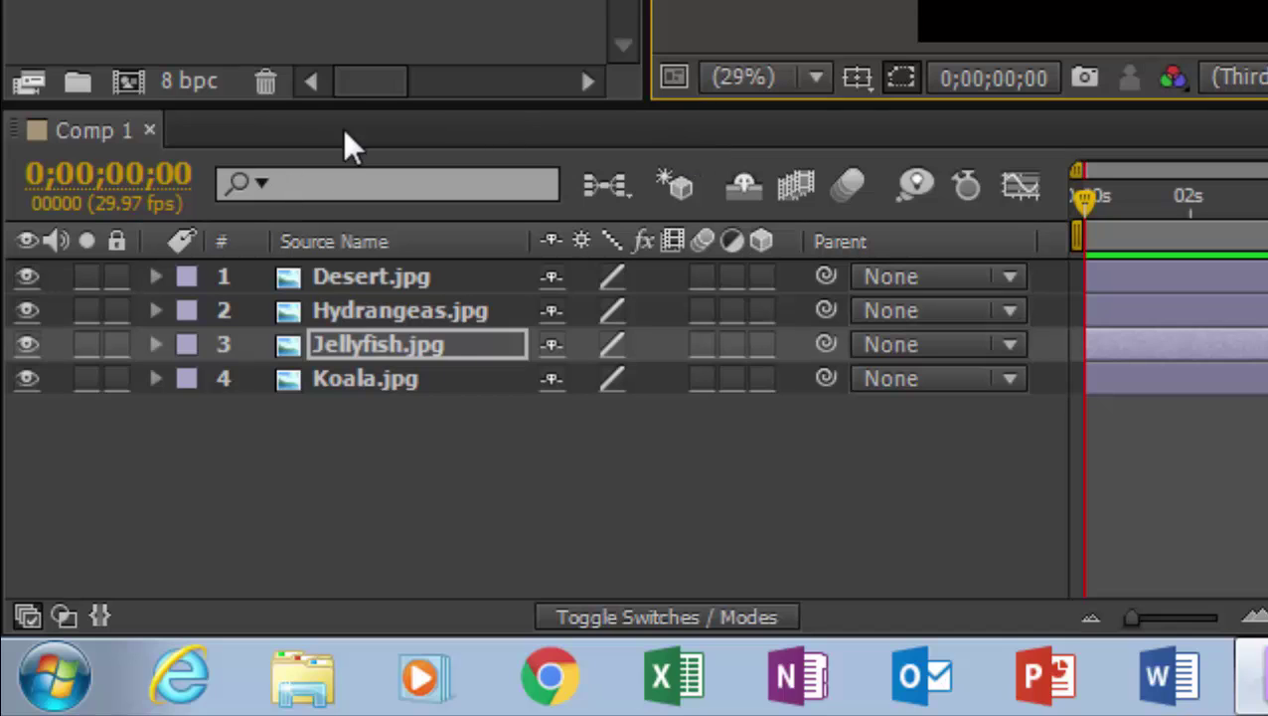
Parent Koala, Jellyfish and Hydrangeas to Desert.jpg with the pick-whip, then show Desert's Position.
click(393, 271)
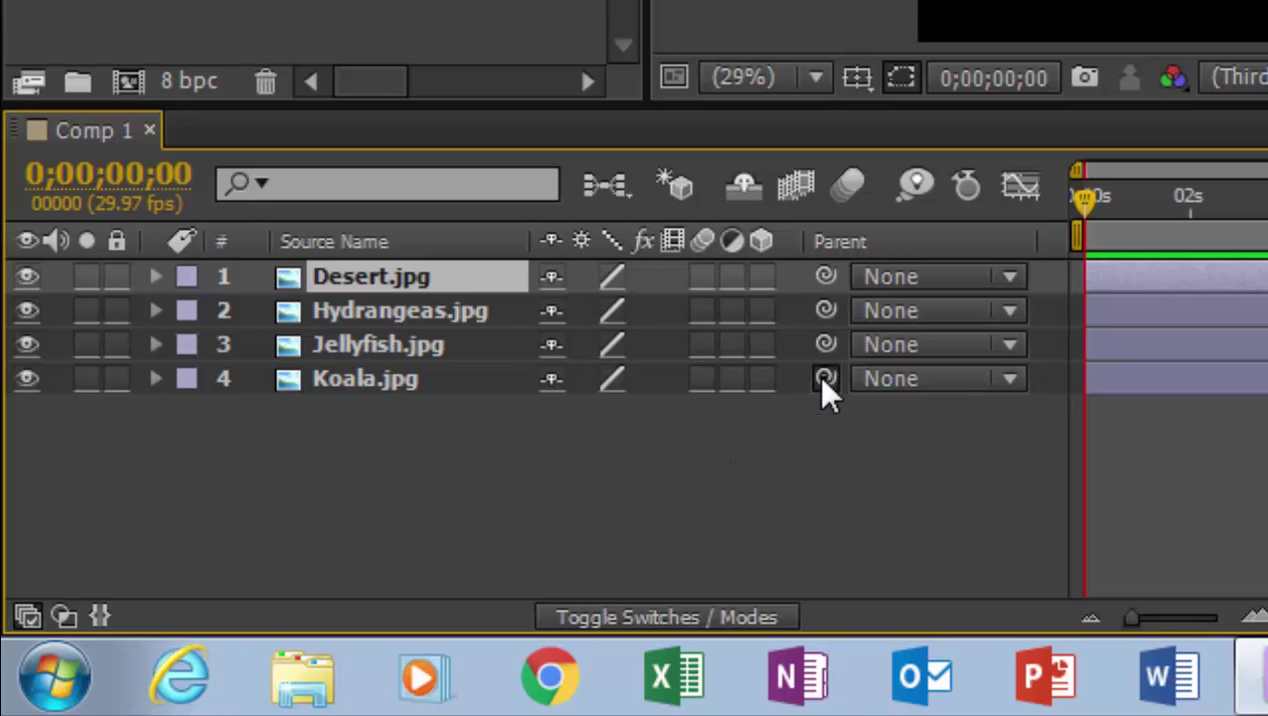
drag(824, 380, 797, 471)
mouse_move(828, 378)
mouse_down()
mouse_move(448, 423)
mouse_move(429, 275)
mouse_up()
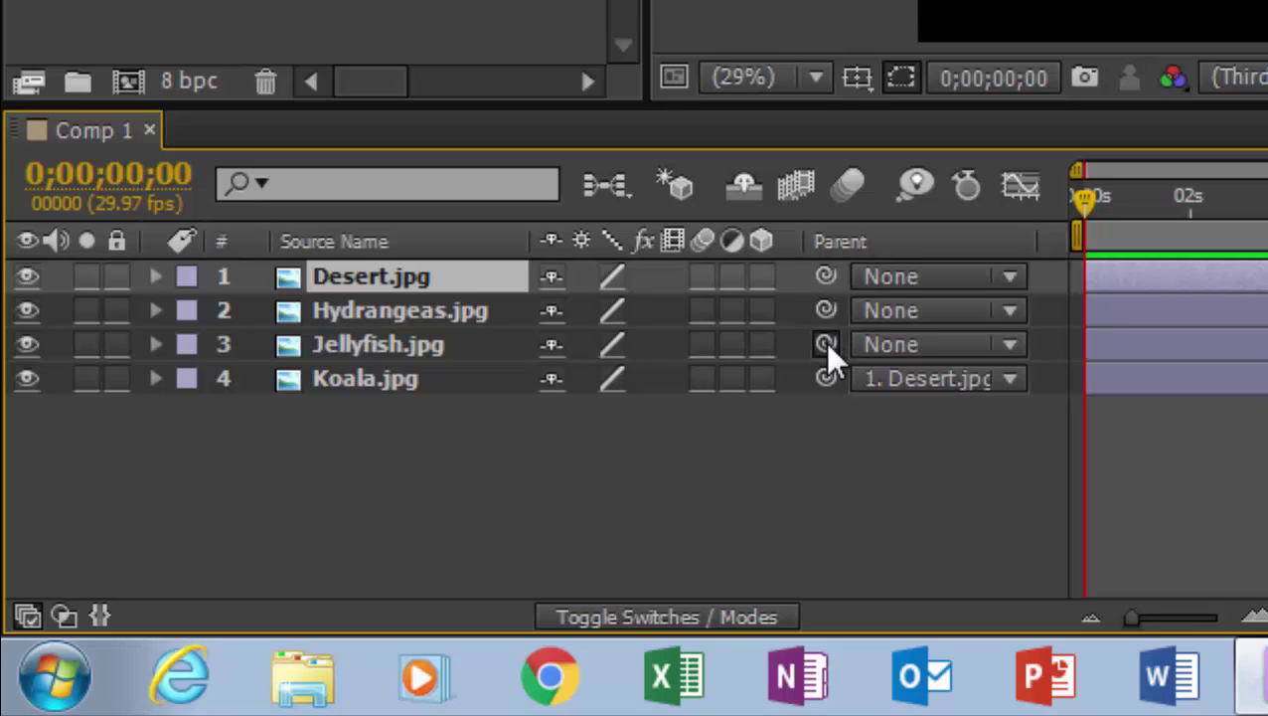
mouse_move(825, 344)
mouse_down()
mouse_move(597, 528)
mouse_move(413, 282)
mouse_up()
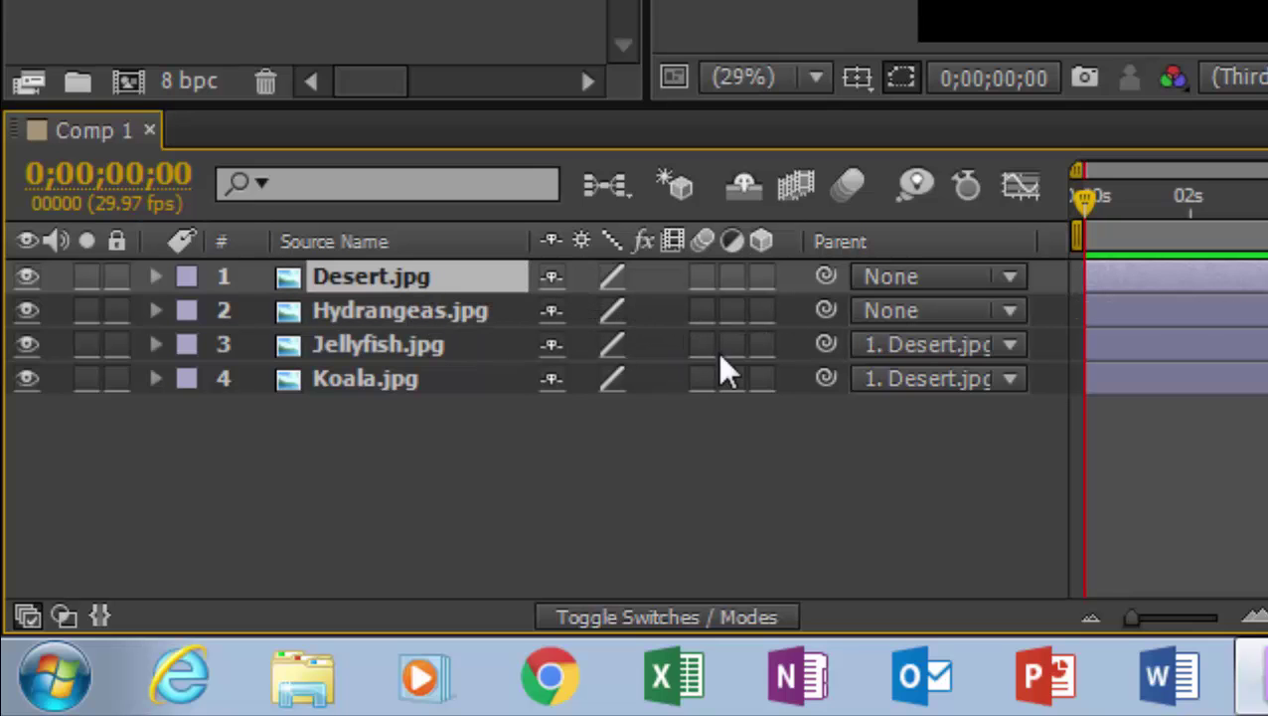
drag(826, 310, 455, 281)
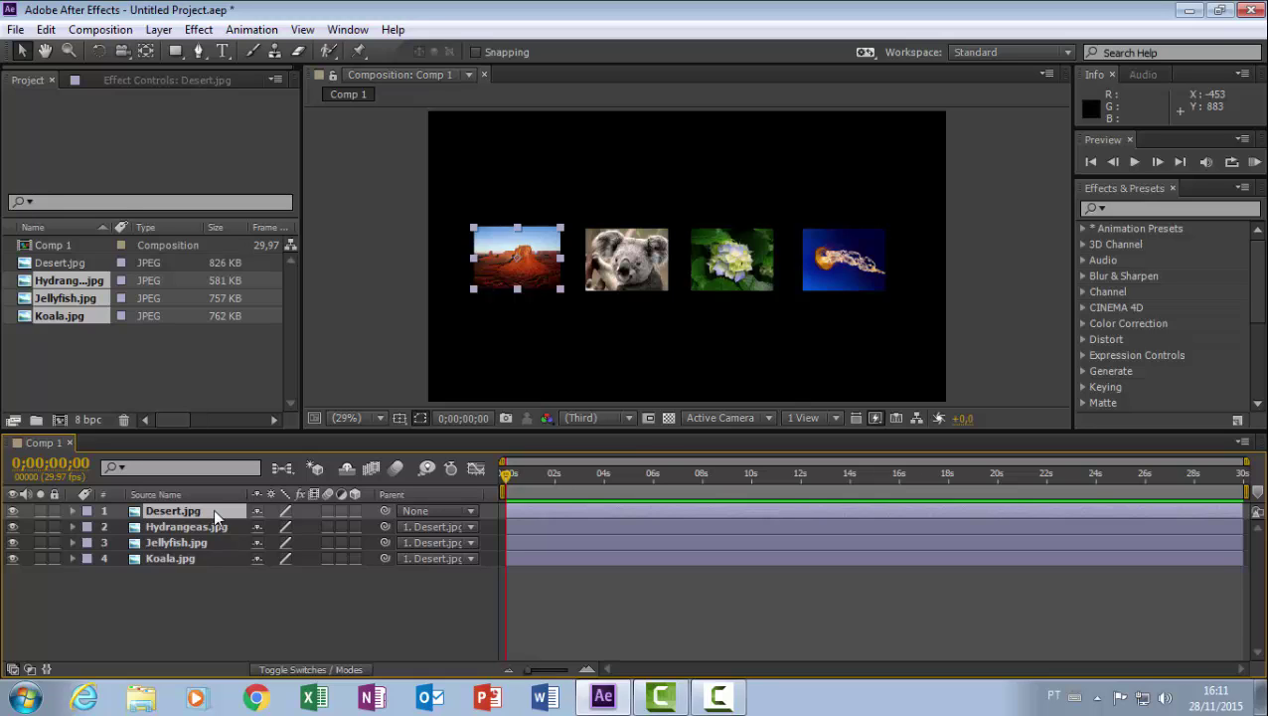
key(p)
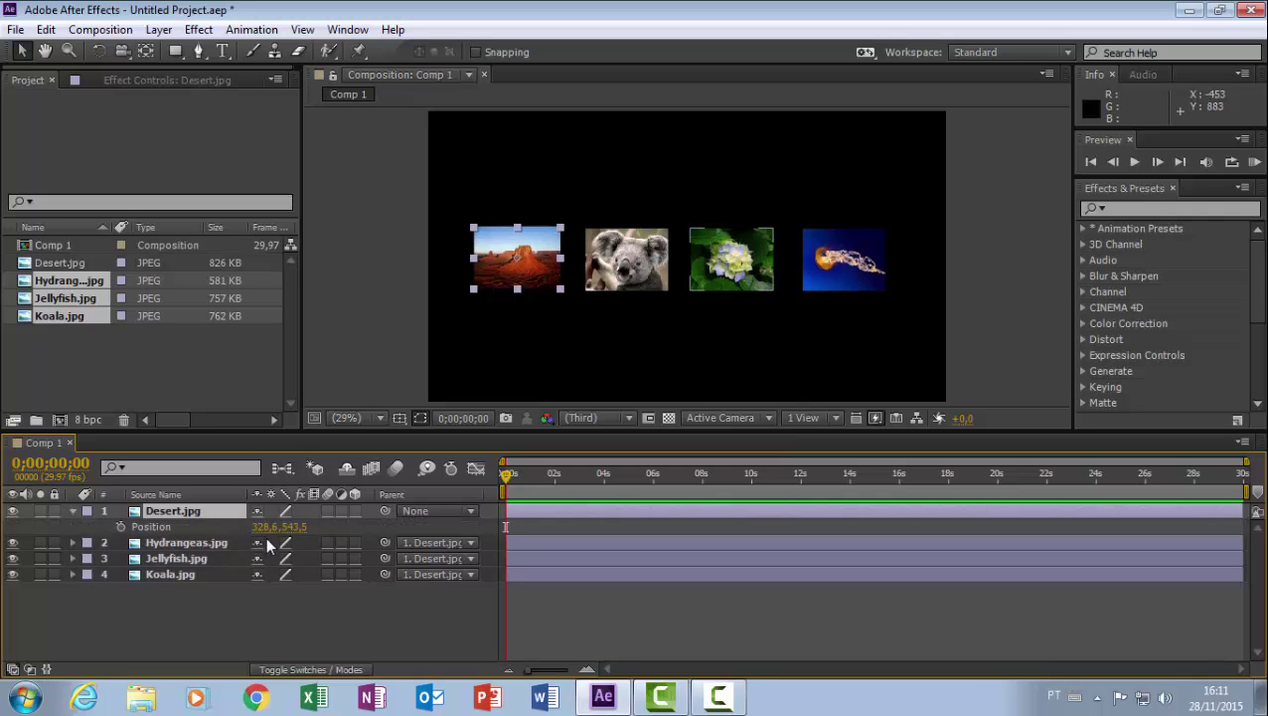
Scrub Desert.jpg's Position to lower the photo row, then slightly enlarge its Scale.
mouse_move(296, 528)
mouse_down()
mouse_move(451, 533)
mouse_move(295, 559)
mouse_move(328, 557)
mouse_up()
drag(260, 528, 320, 532)
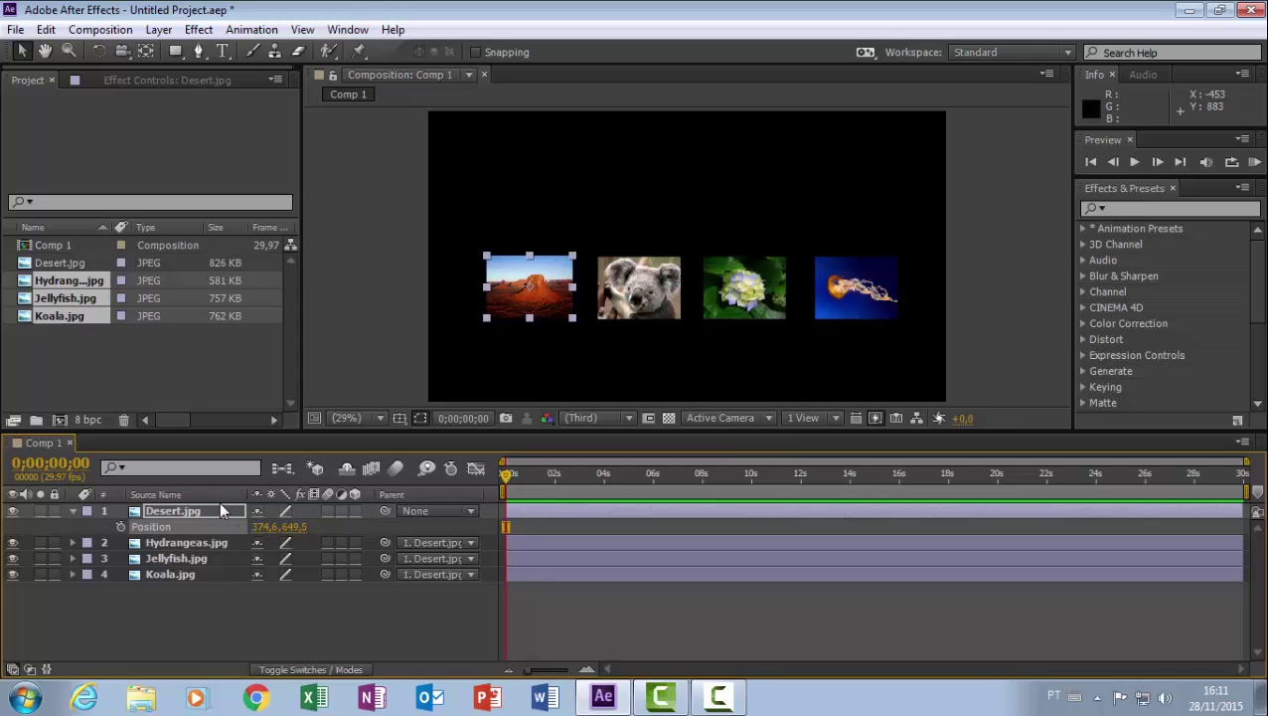
key(Return)
key(s)
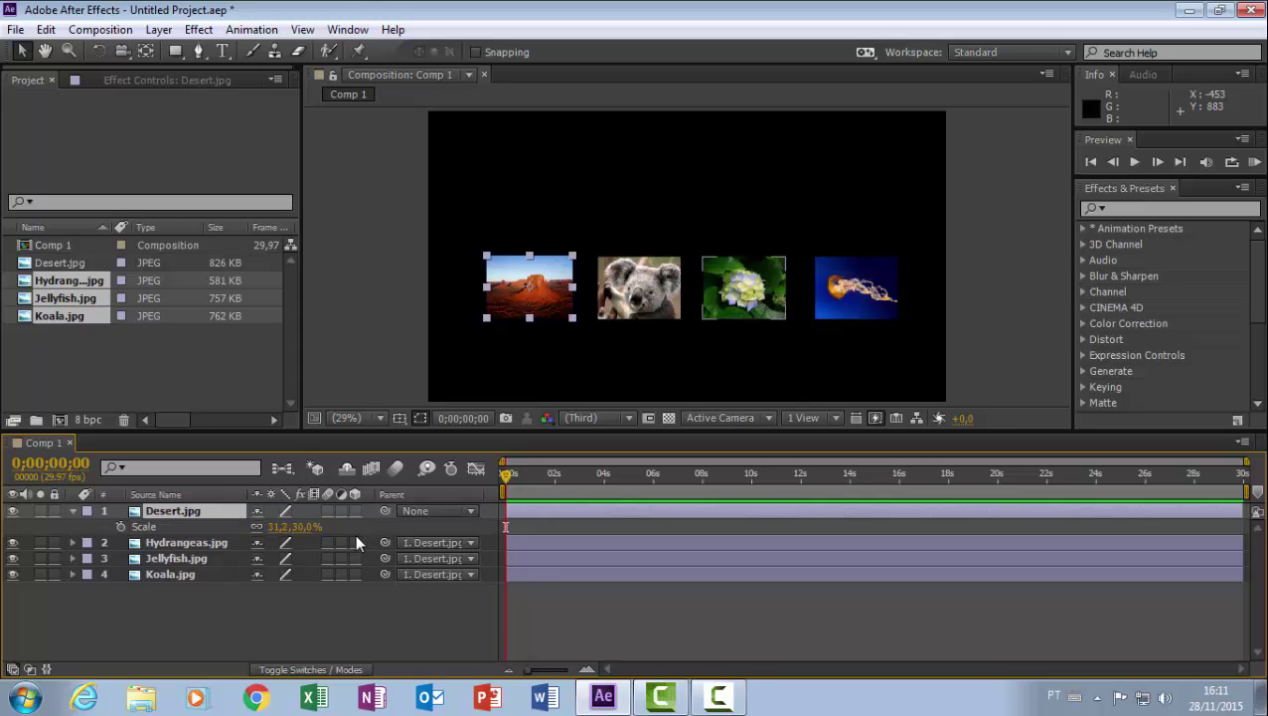
mouse_move(301, 537)
mouse_down()
mouse_move(320, 537)
mouse_move(297, 530)
mouse_up()
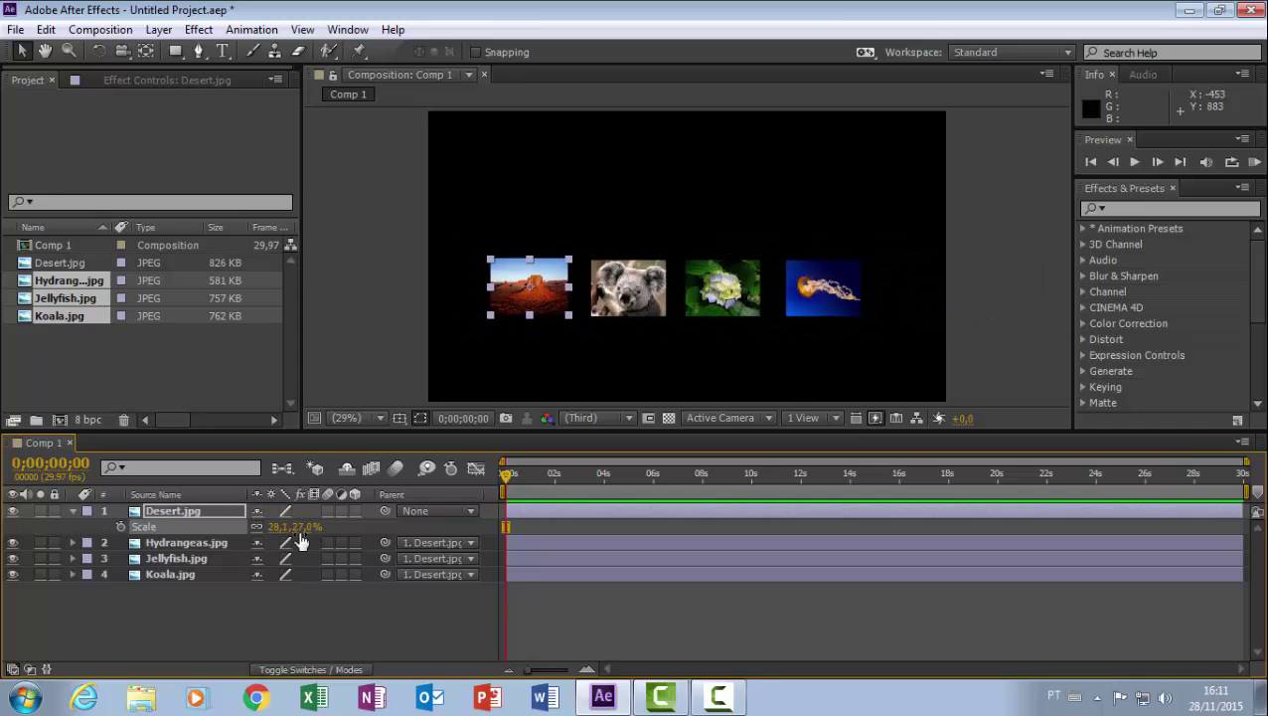
key(s)
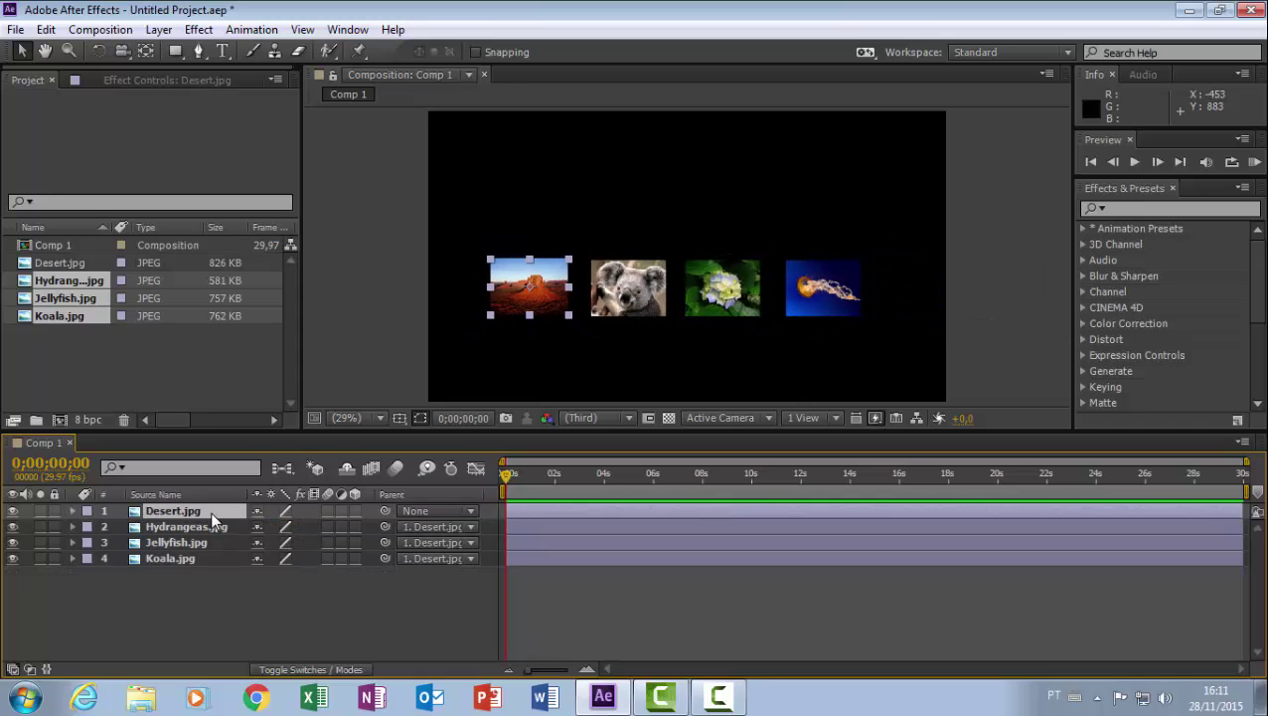
Test a Rotation, undo it to keep the photos level, and enlarge the row to 58.2, 56.0%.
key(r)
mouse_move(275, 527)
mouse_down()
mouse_move(568, 486)
mouse_move(309, 486)
mouse_up()
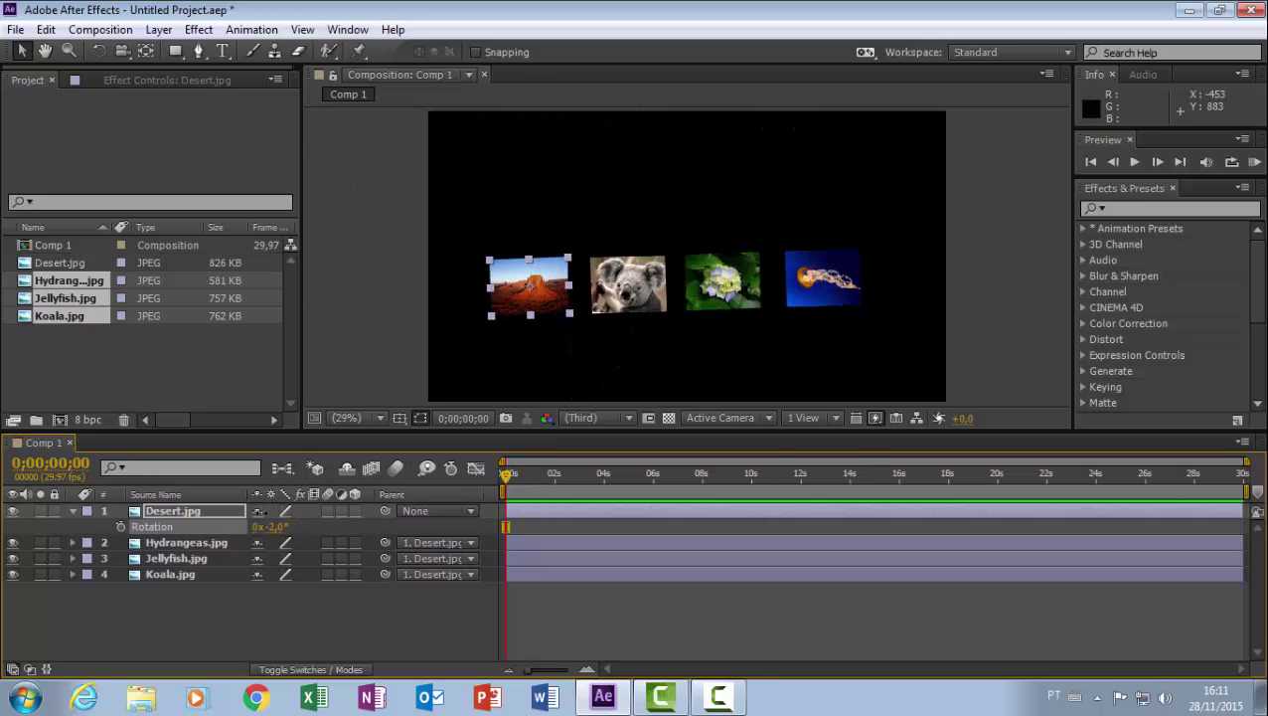
key(ctrl+z)
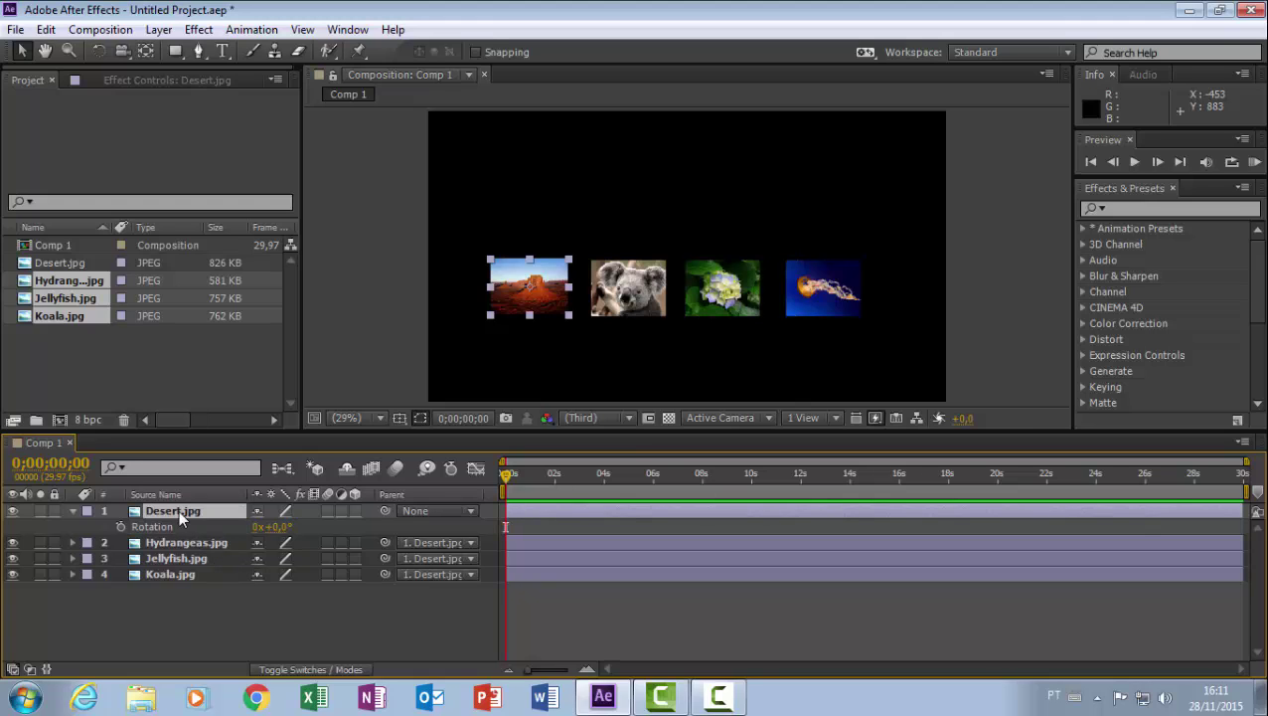
key(s)
drag(305, 539, 333, 530)
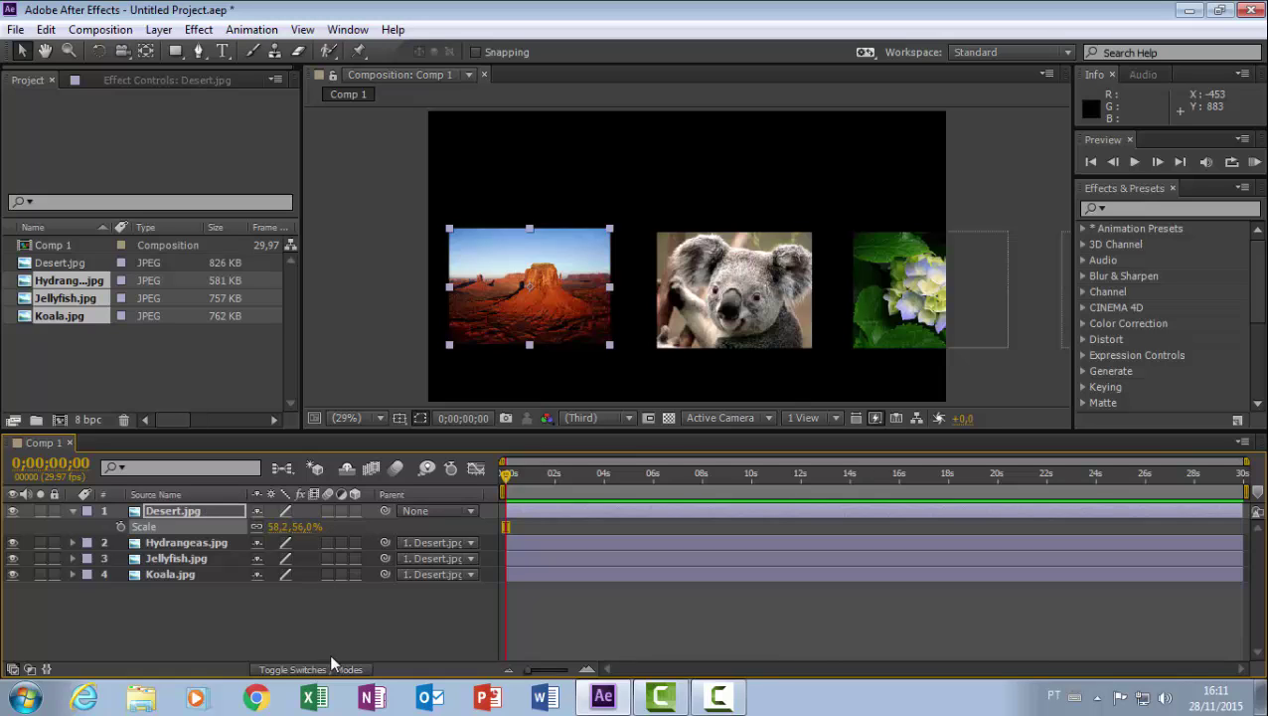
click(72, 511)
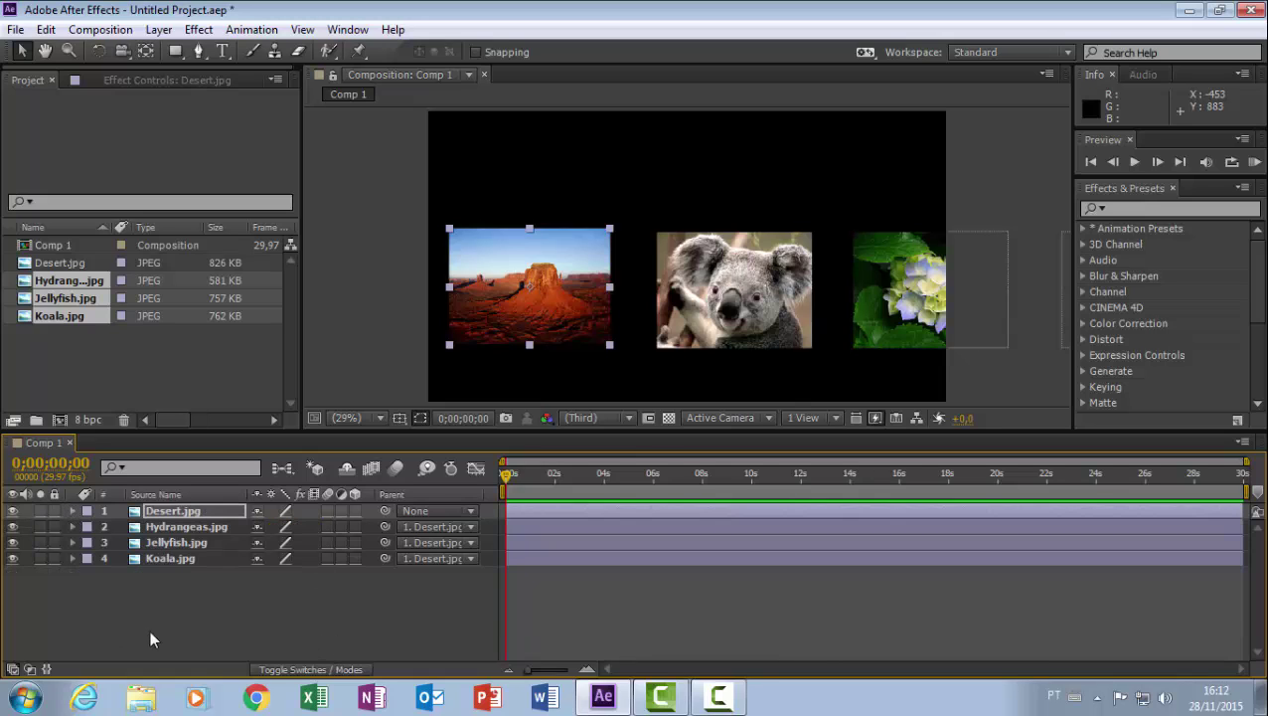
Drag the Desert image slightly up and right, then deselect the layer.
mouse_move(555, 318)
mouse_down()
mouse_move(605, 319)
mouse_move(578, 310)
mouse_move(580, 297)
mouse_up()
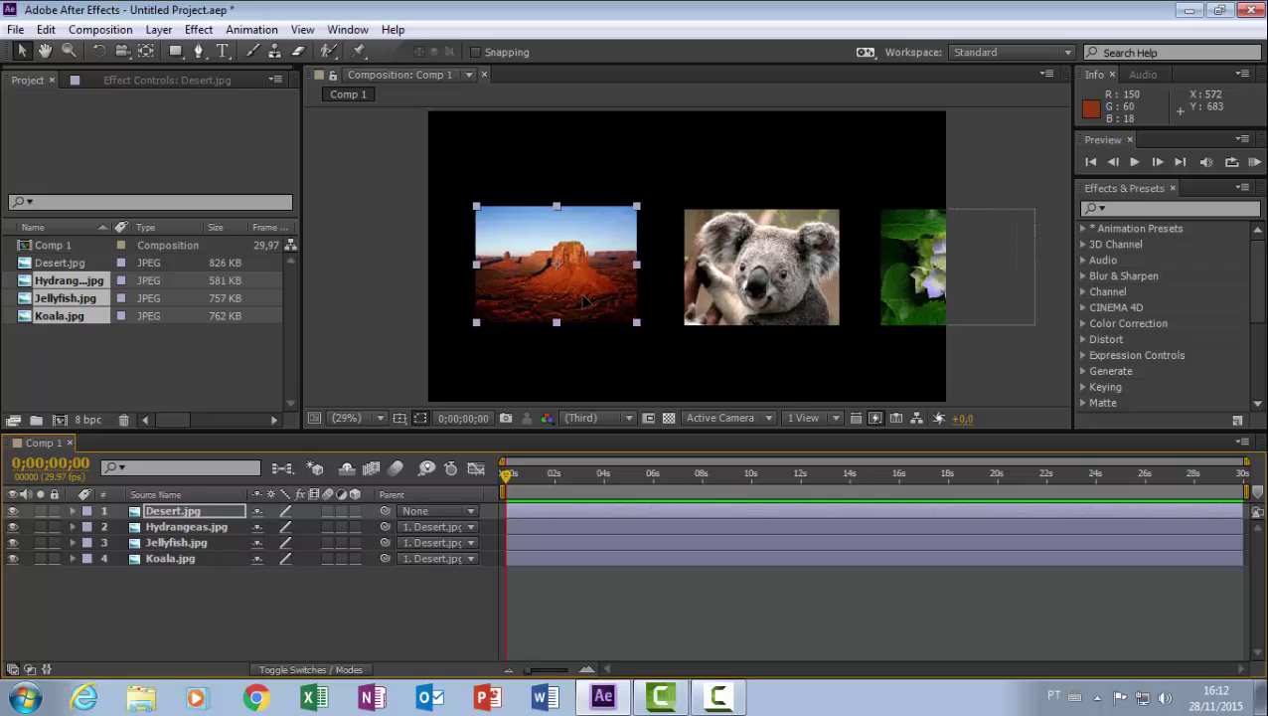
click(182, 626)
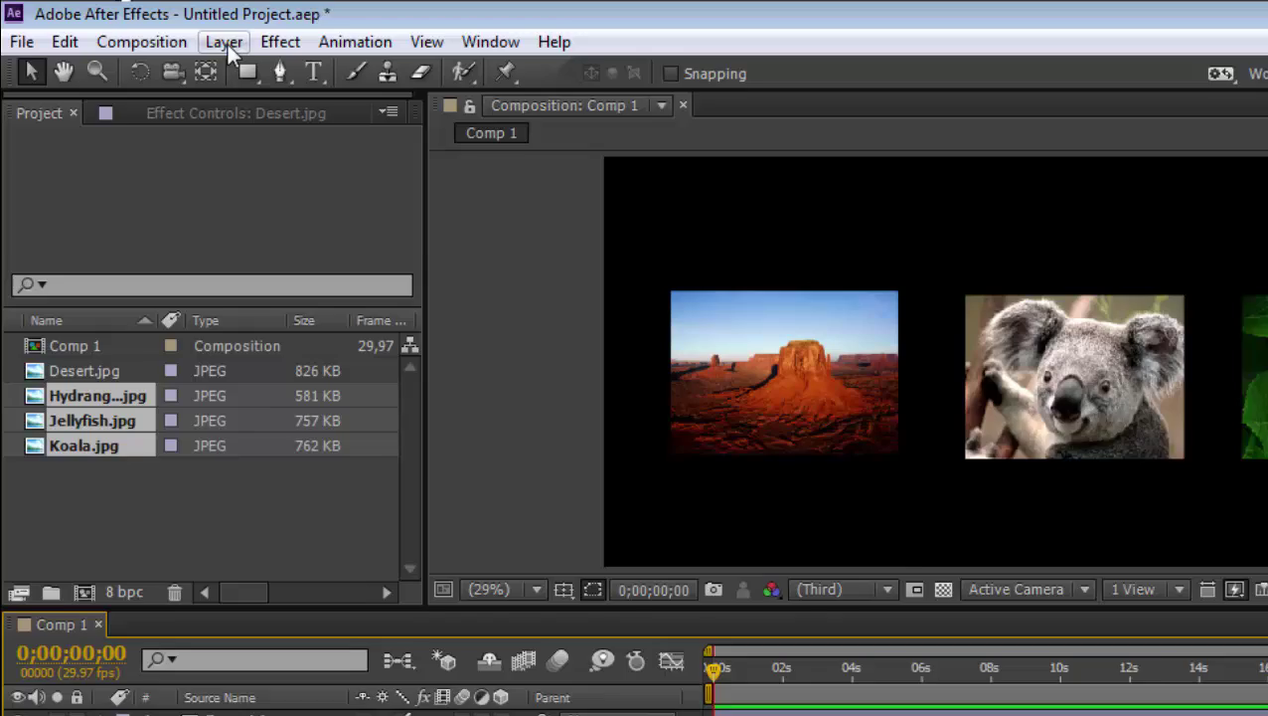
Create a 1920×1080 magenta solid, colour F018A6, named Magenta-Red Solid 1.
click(159, 30)
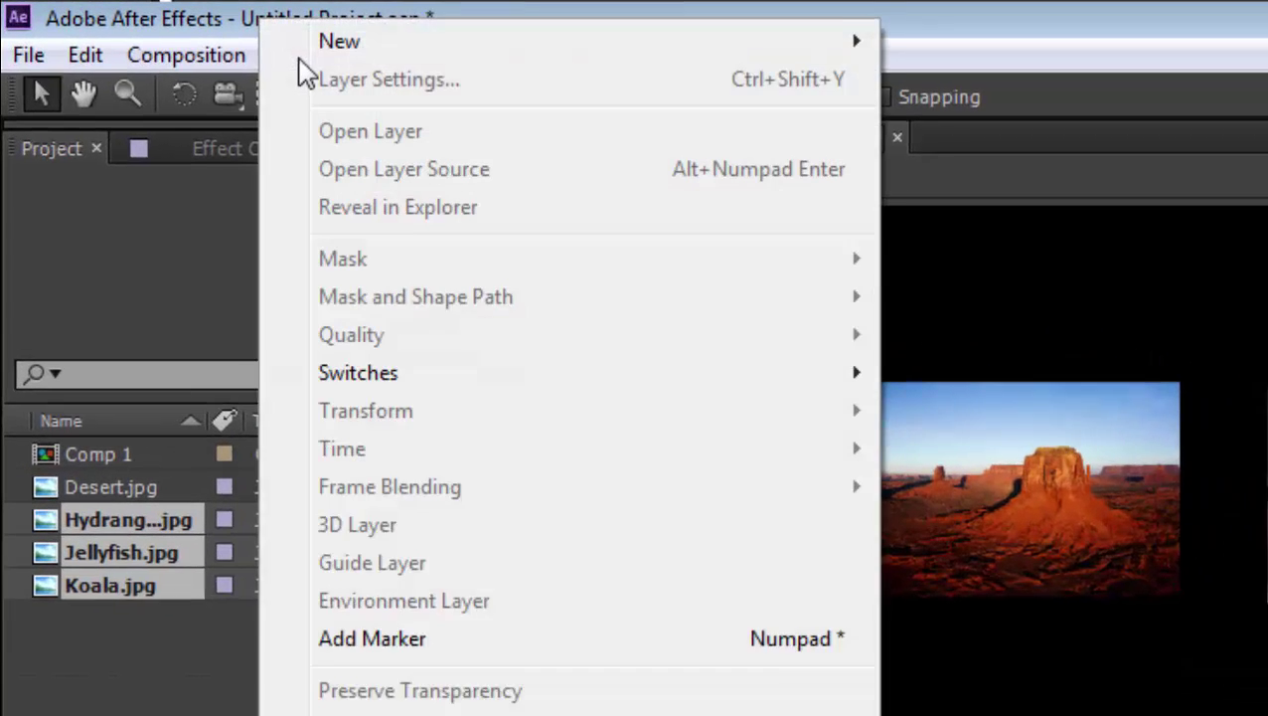
mouse_move(422, 45)
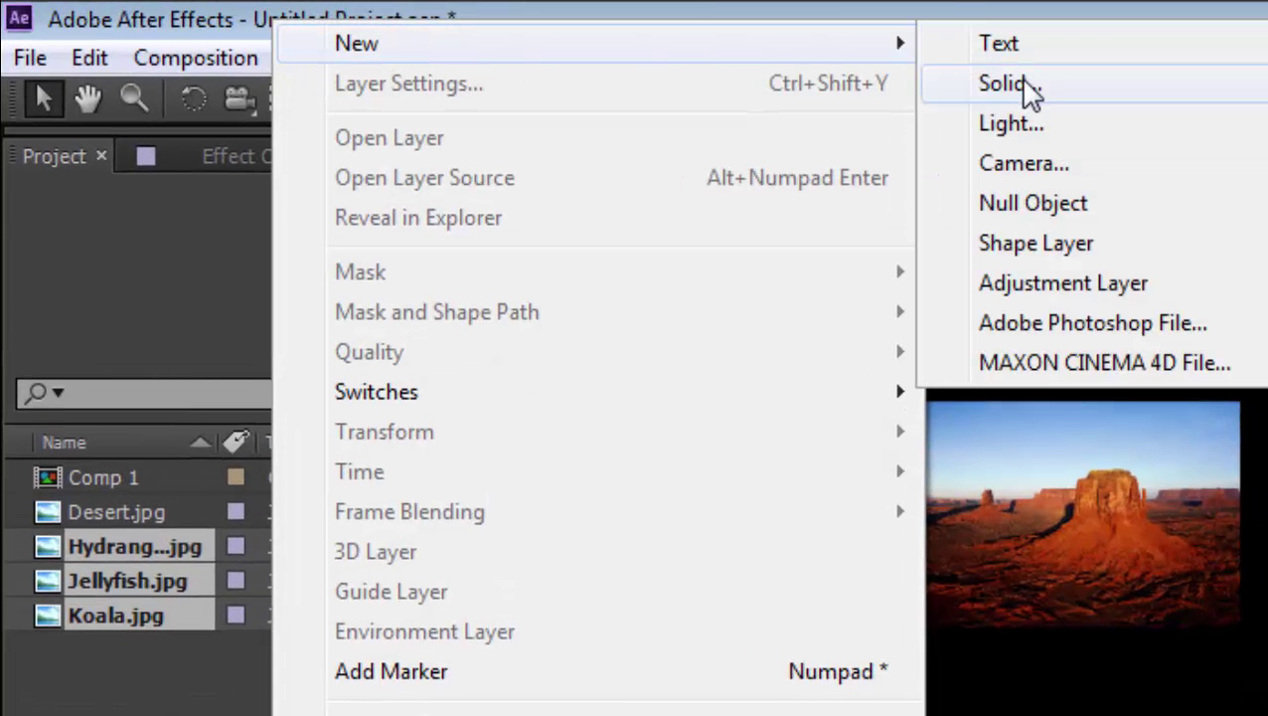
click(1025, 83)
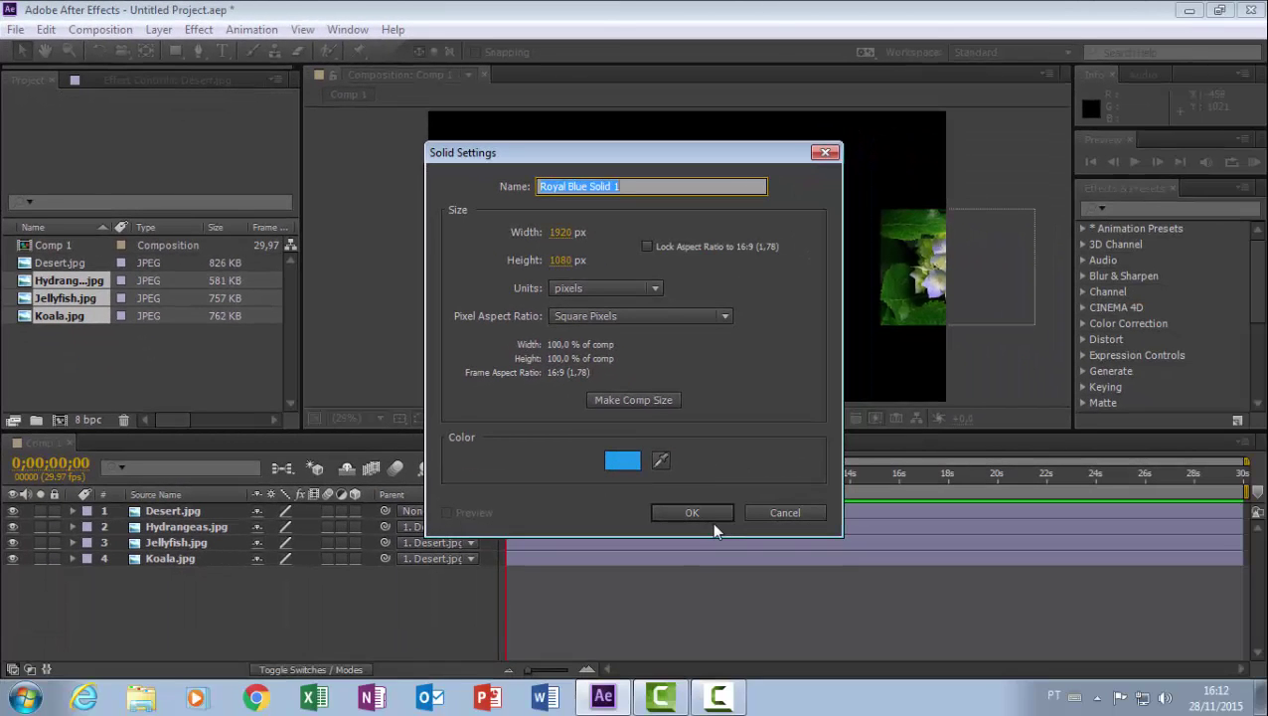
click(622, 460)
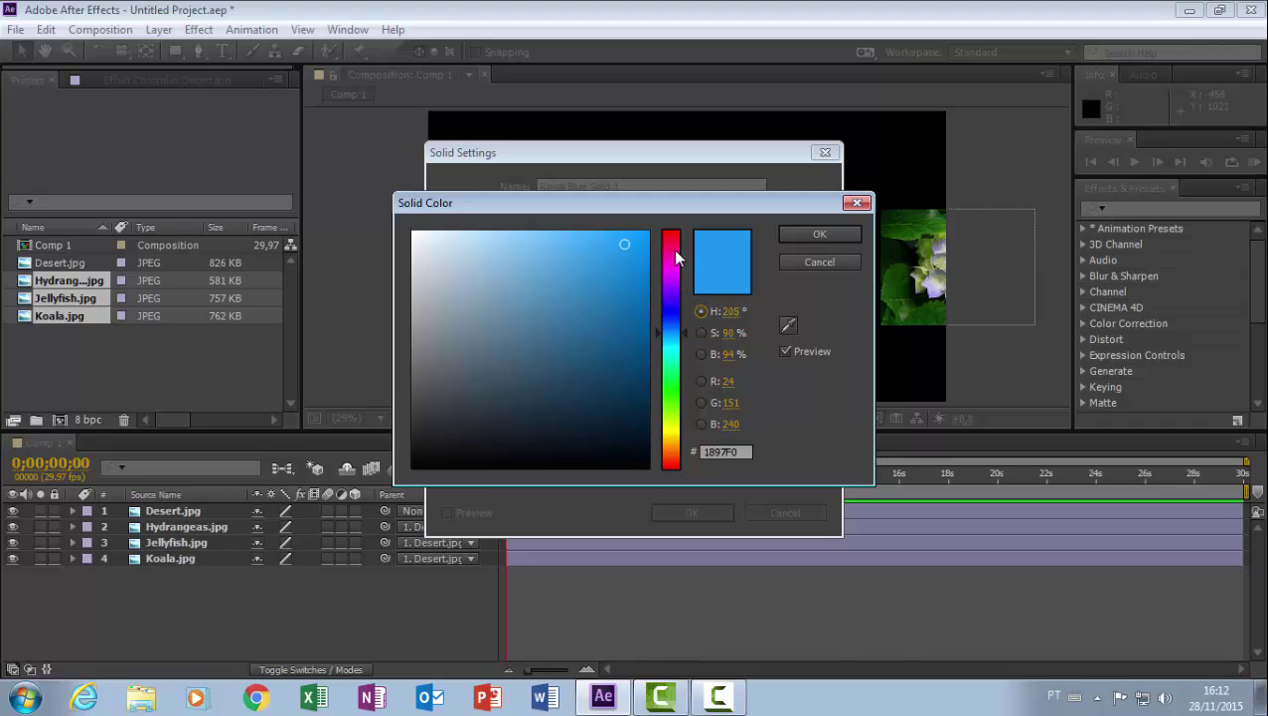
click(672, 286)
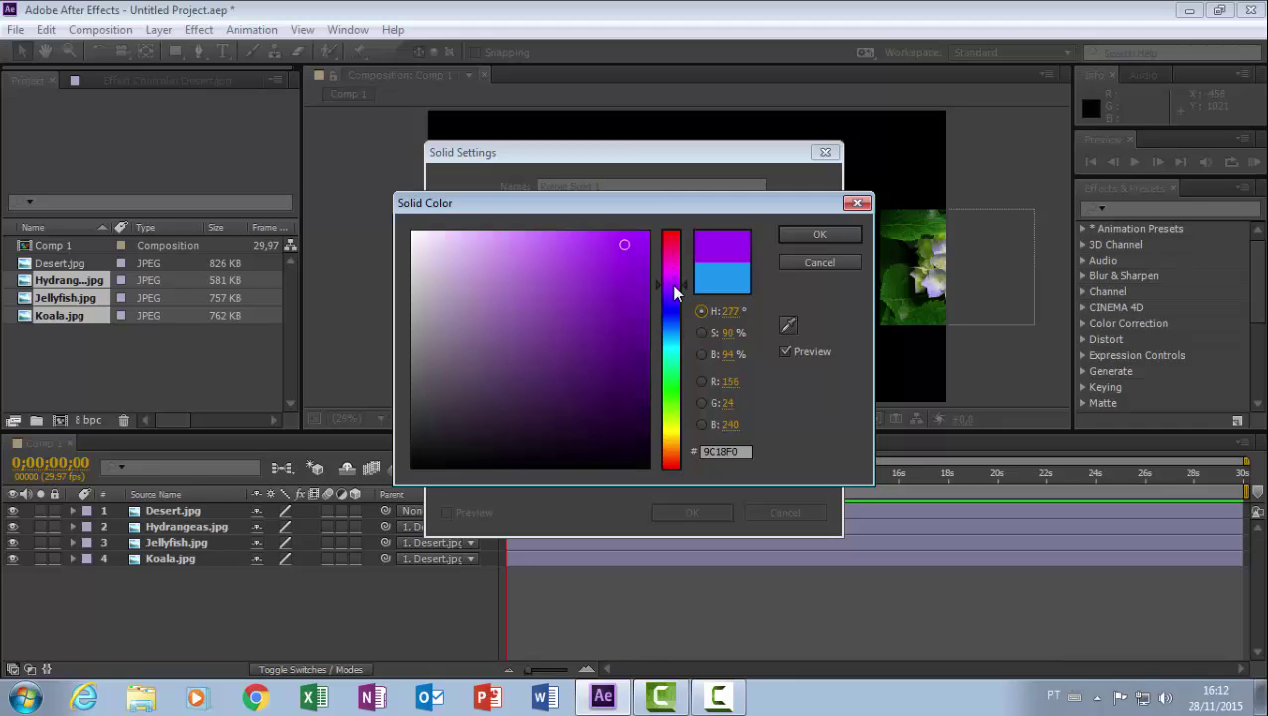
drag(674, 287, 673, 255)
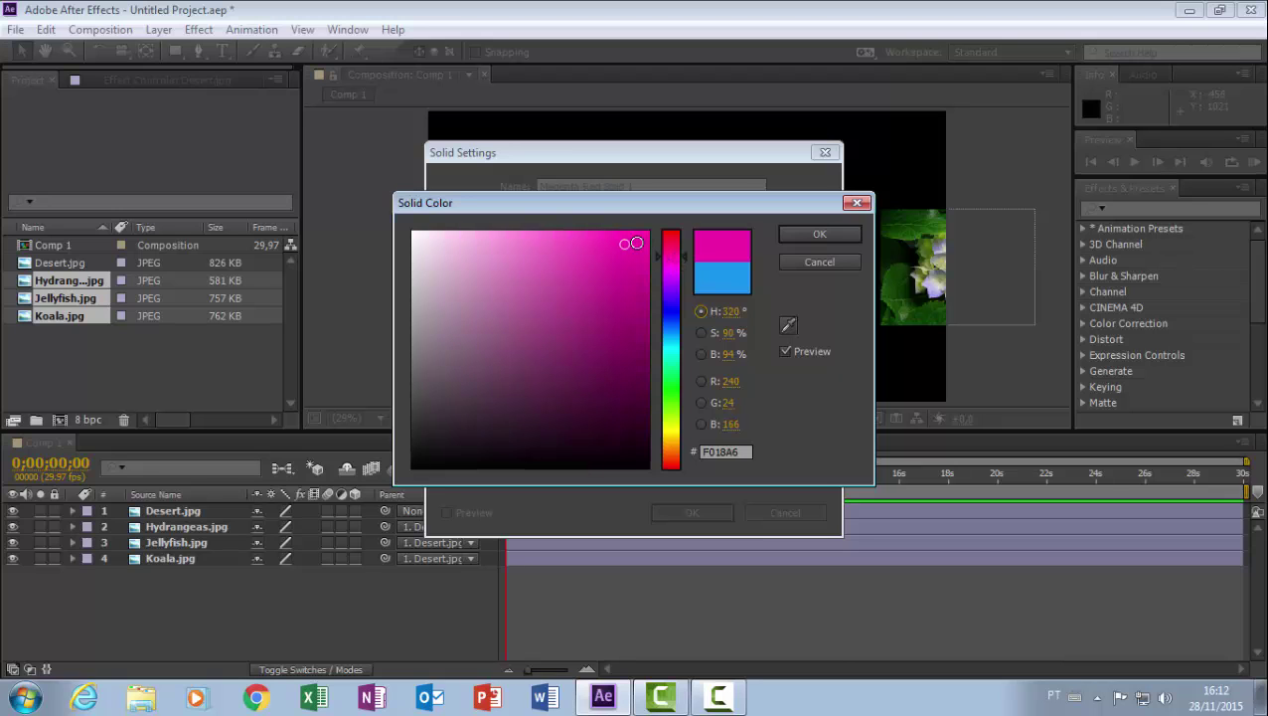
click(807, 238)
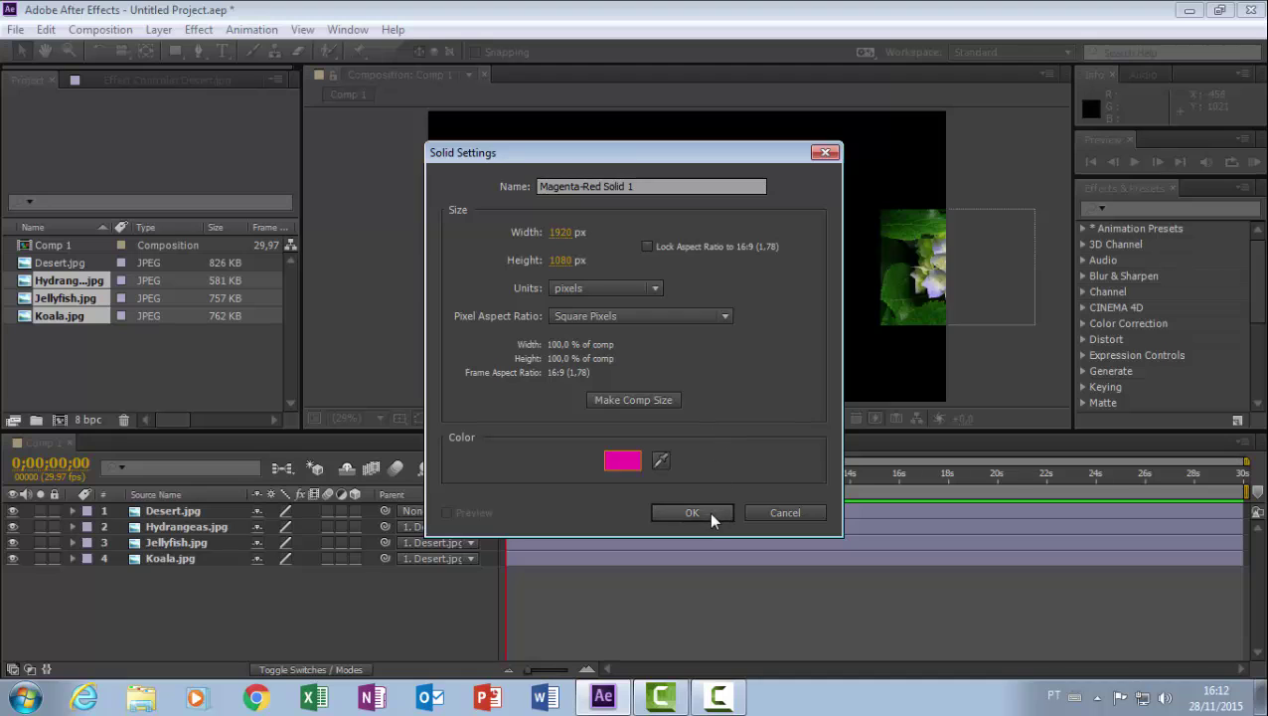
click(710, 512)
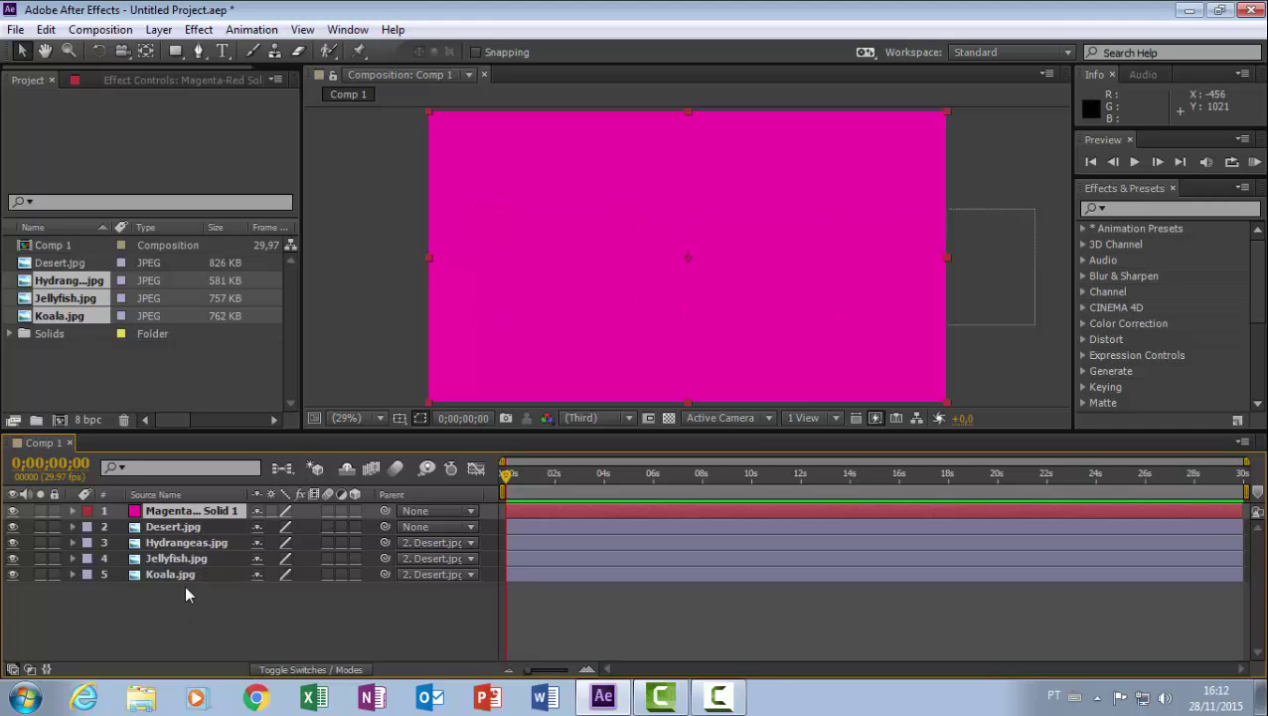
Move the magenta solid to layer 5 behind the photos and rename it bg.
drag(207, 510, 189, 613)
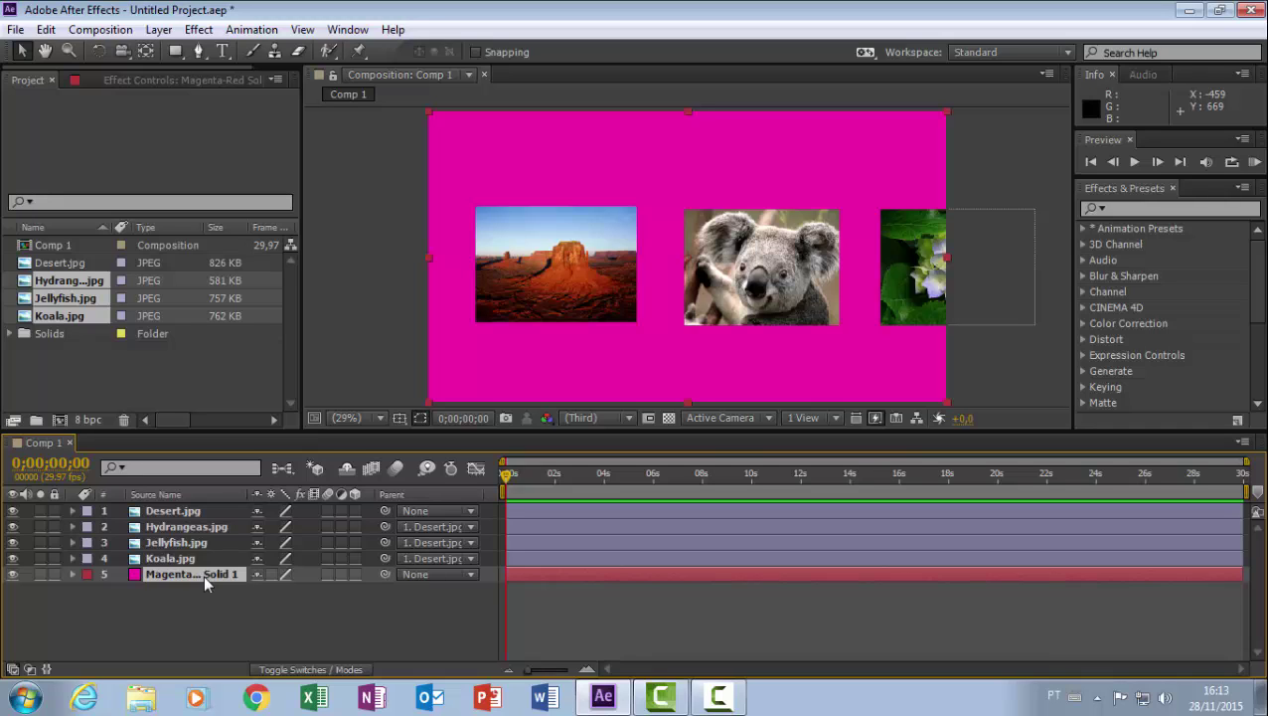
key(Return)
text(fun)
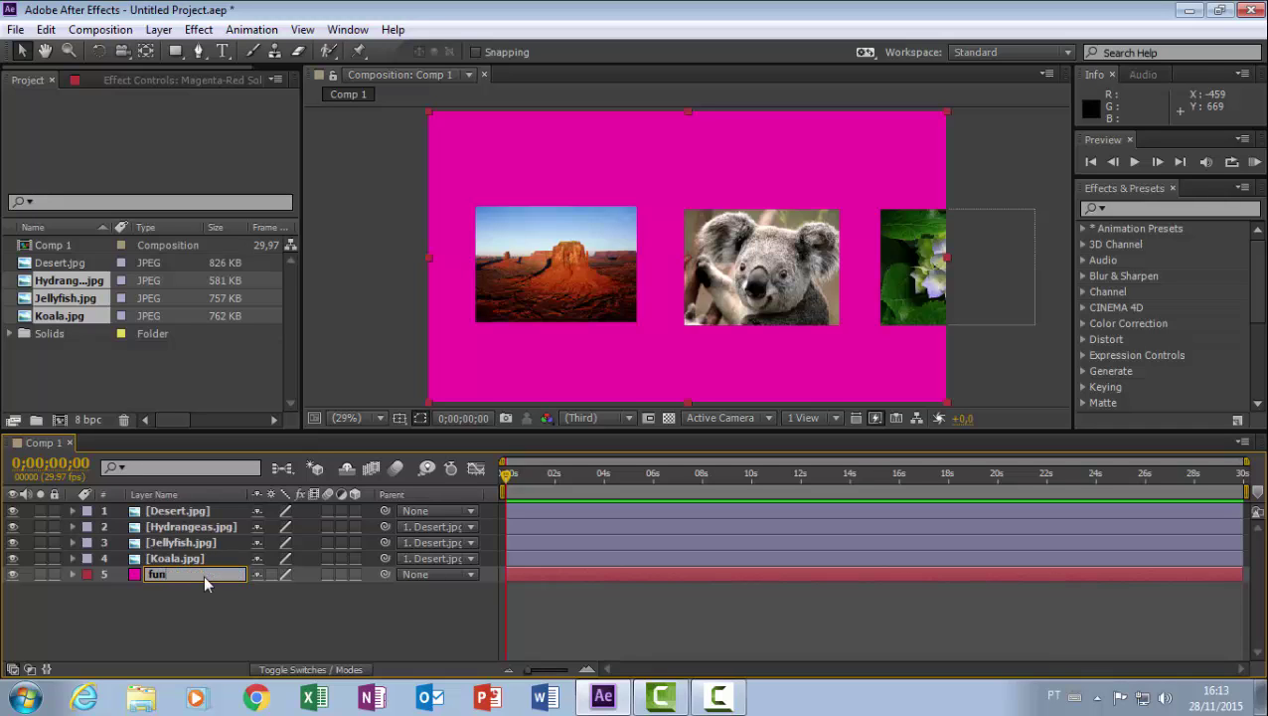
key(BackSpace)
key(BackSpace)
key(BackSpace)
text(bg)
key(Return)
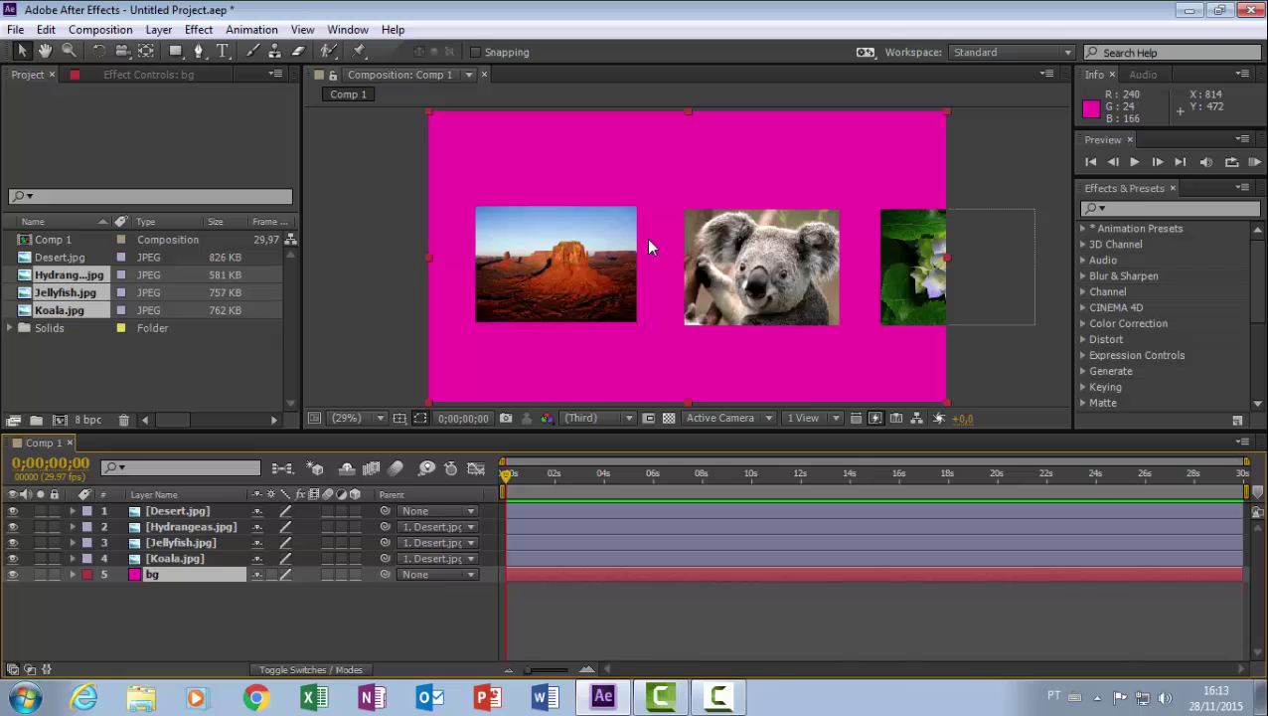
Create a 1920×1080 dark grey solid, colour 494648, on top of the composition.
click(159, 30)
mouse_move(264, 22)
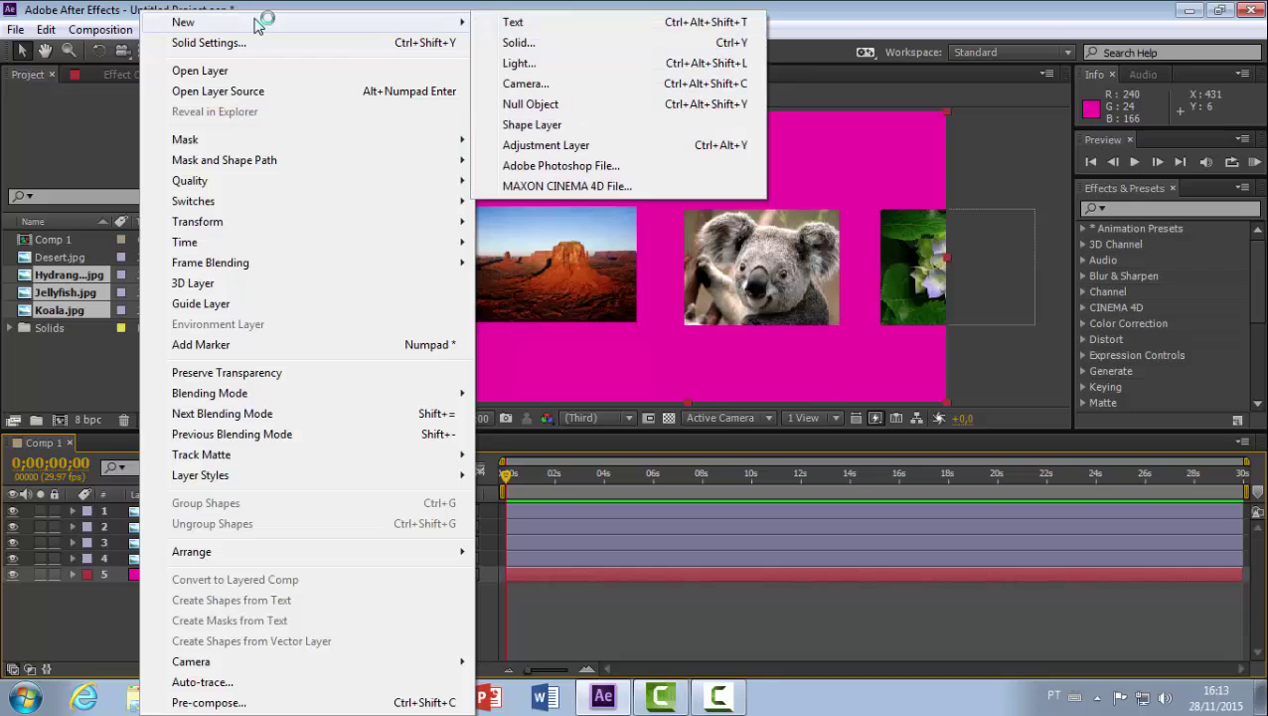
click(555, 47)
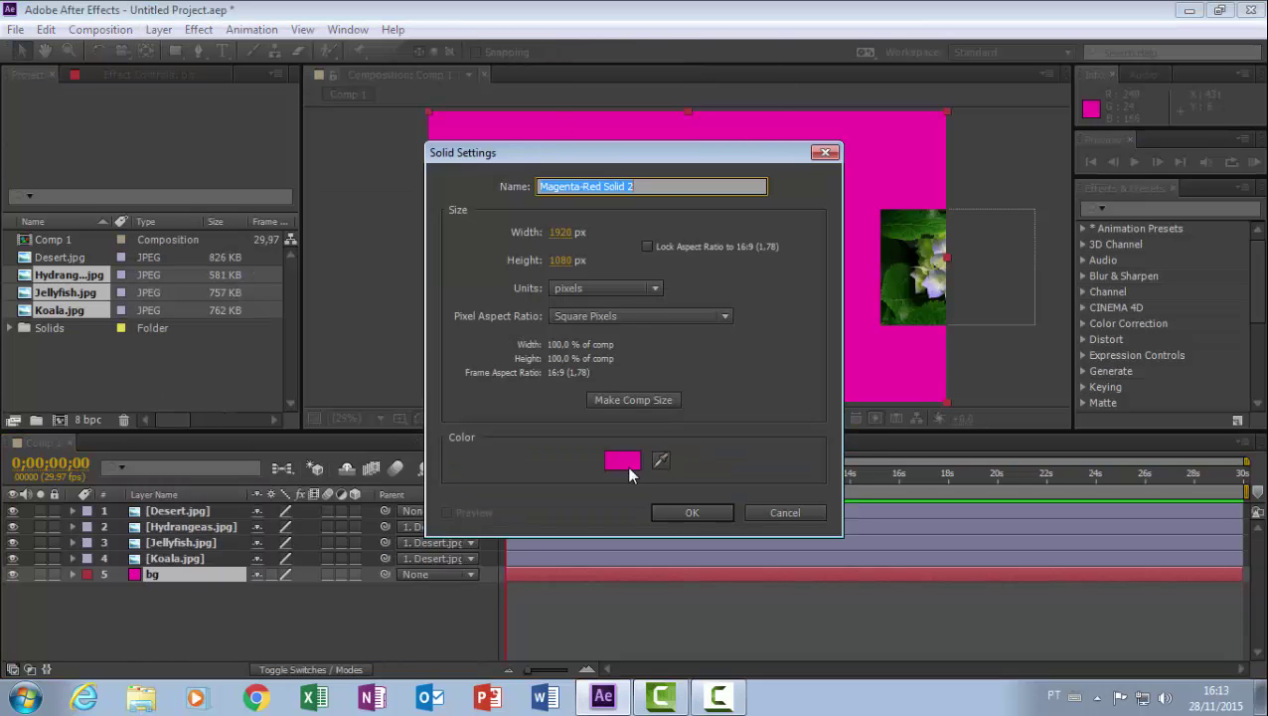
click(624, 462)
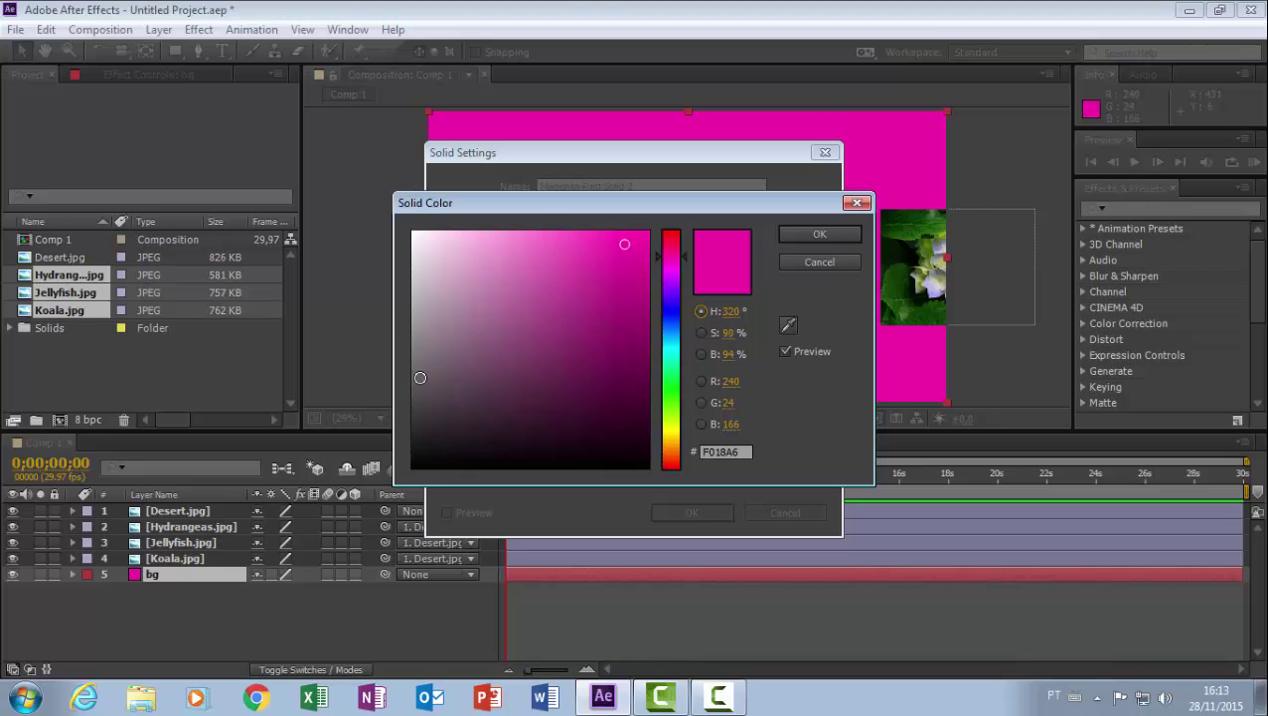
click(420, 399)
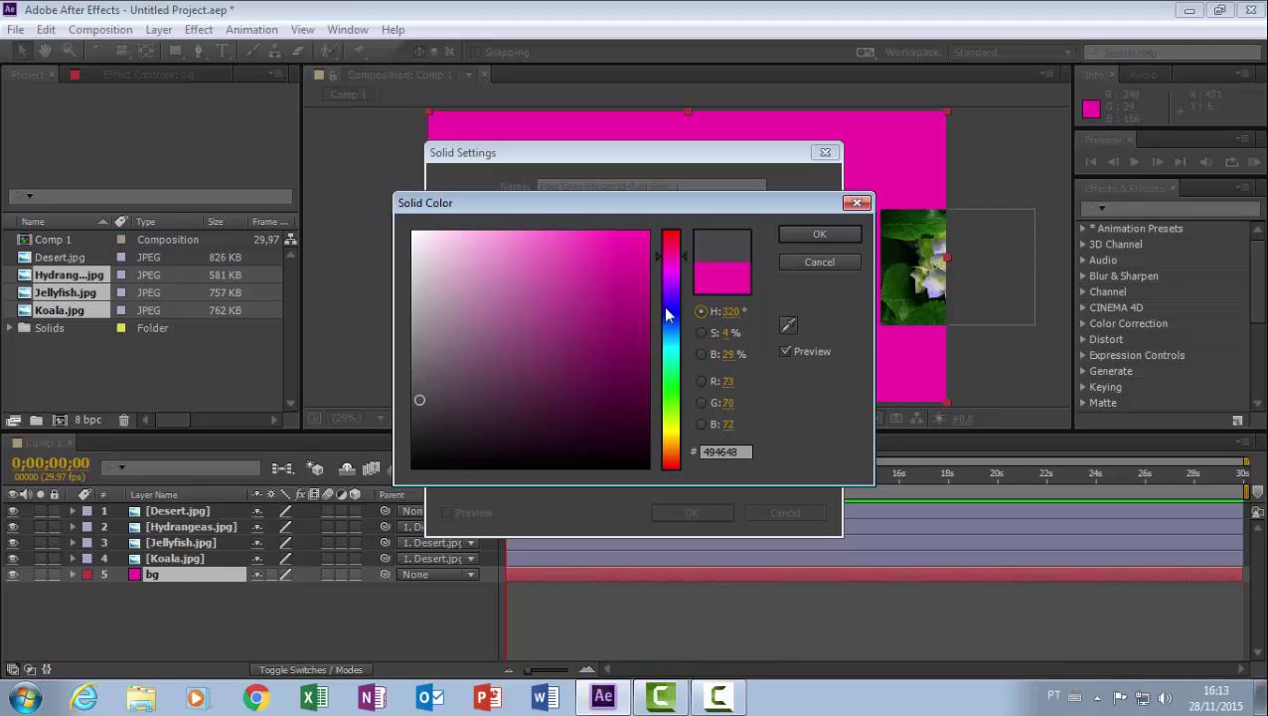
click(826, 232)
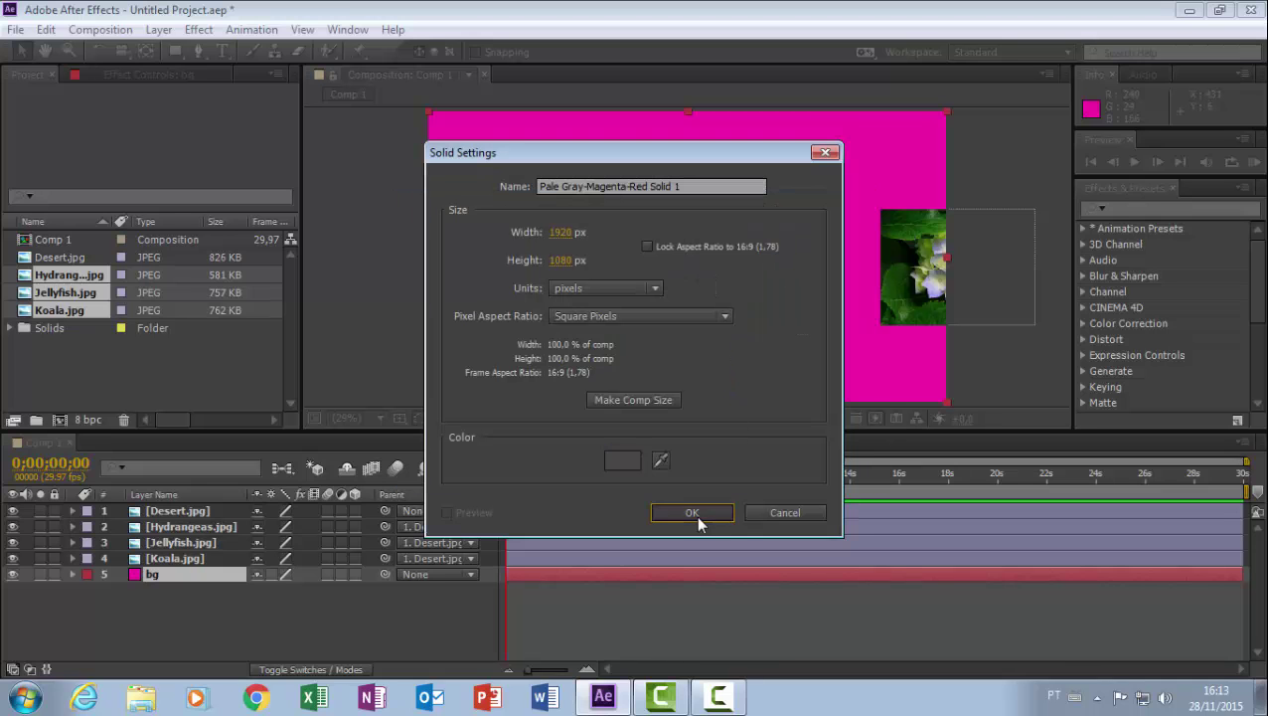
click(696, 514)
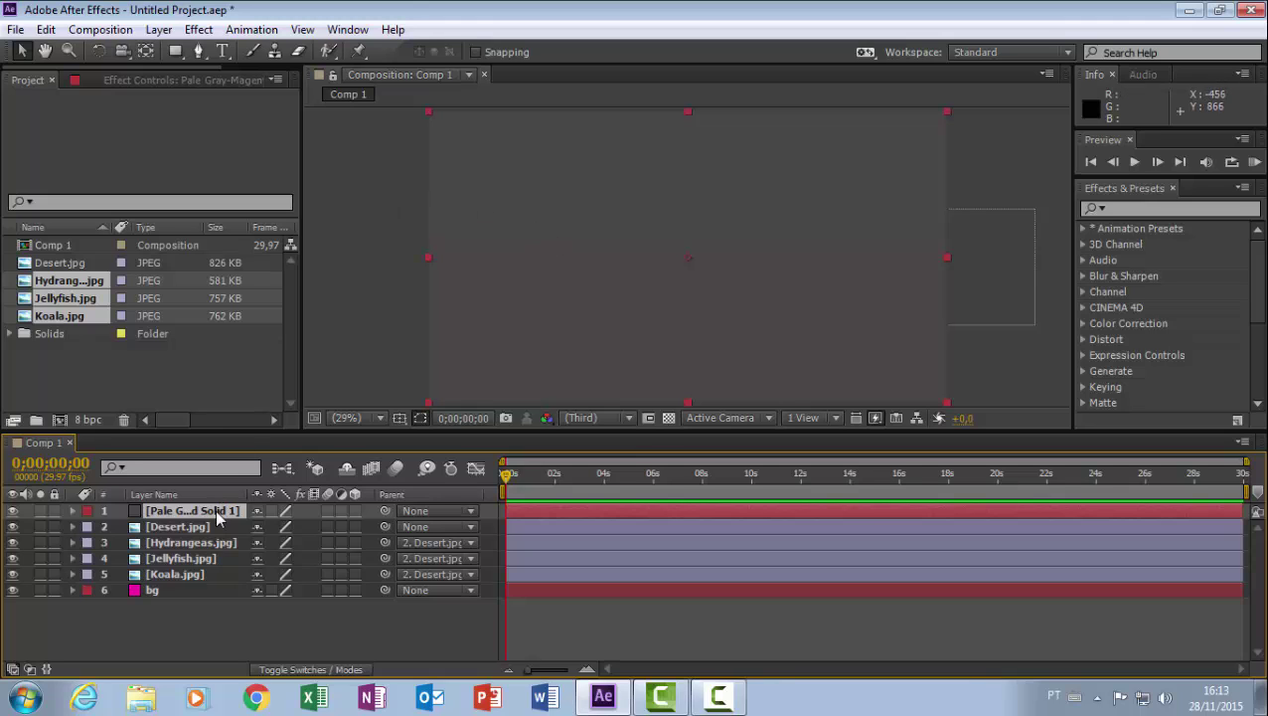
Rename the dark grey solid at layer 1 to frente.
click(211, 635)
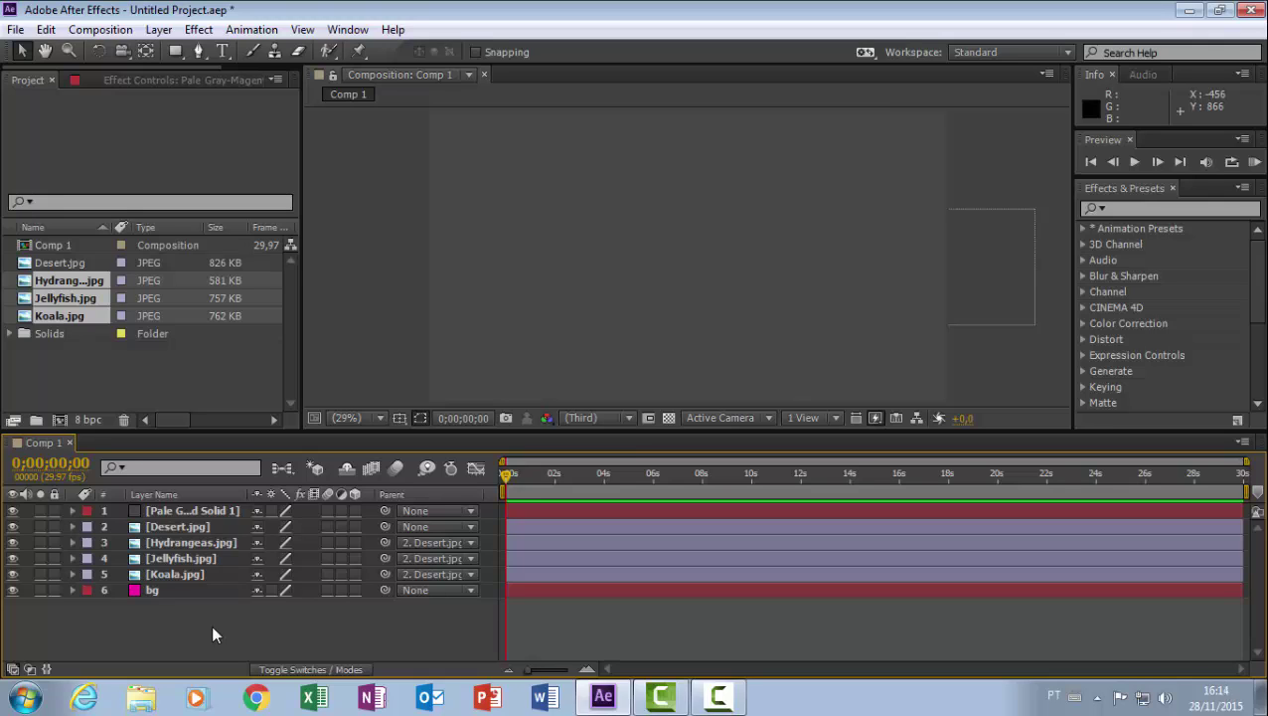
click(208, 513)
click(201, 509)
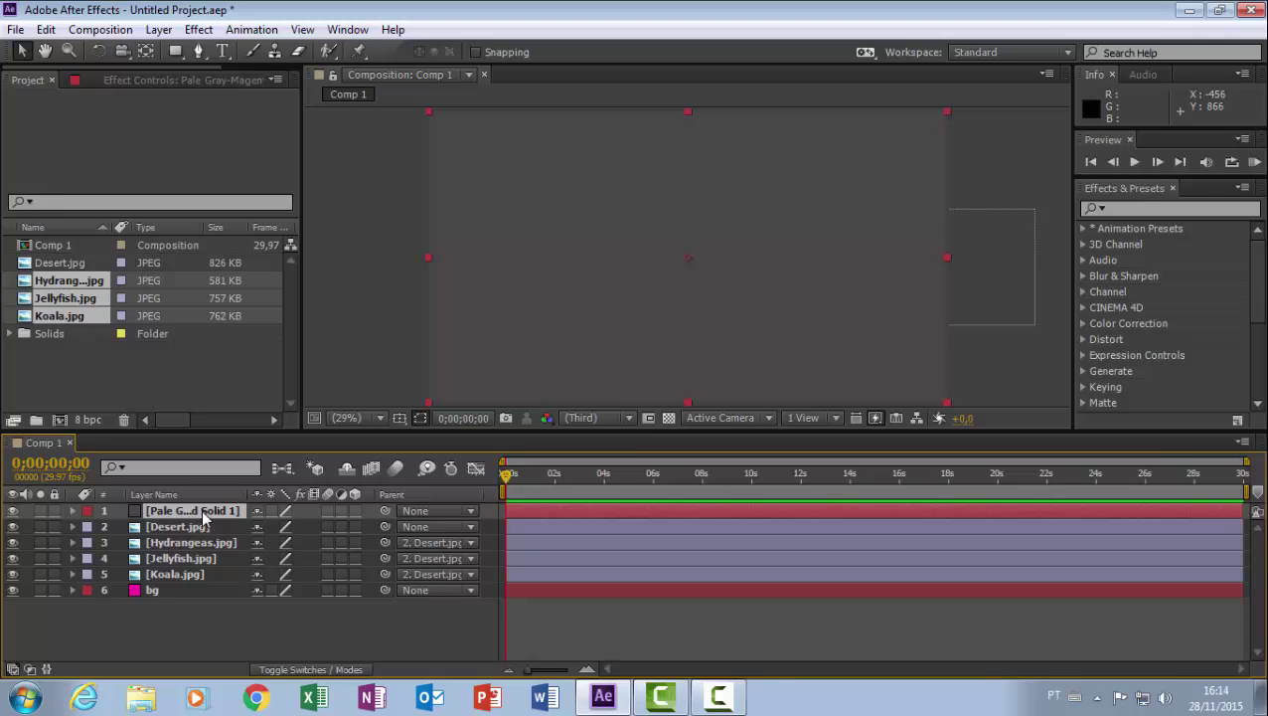
key(Return)
text(frente)
key(Return)
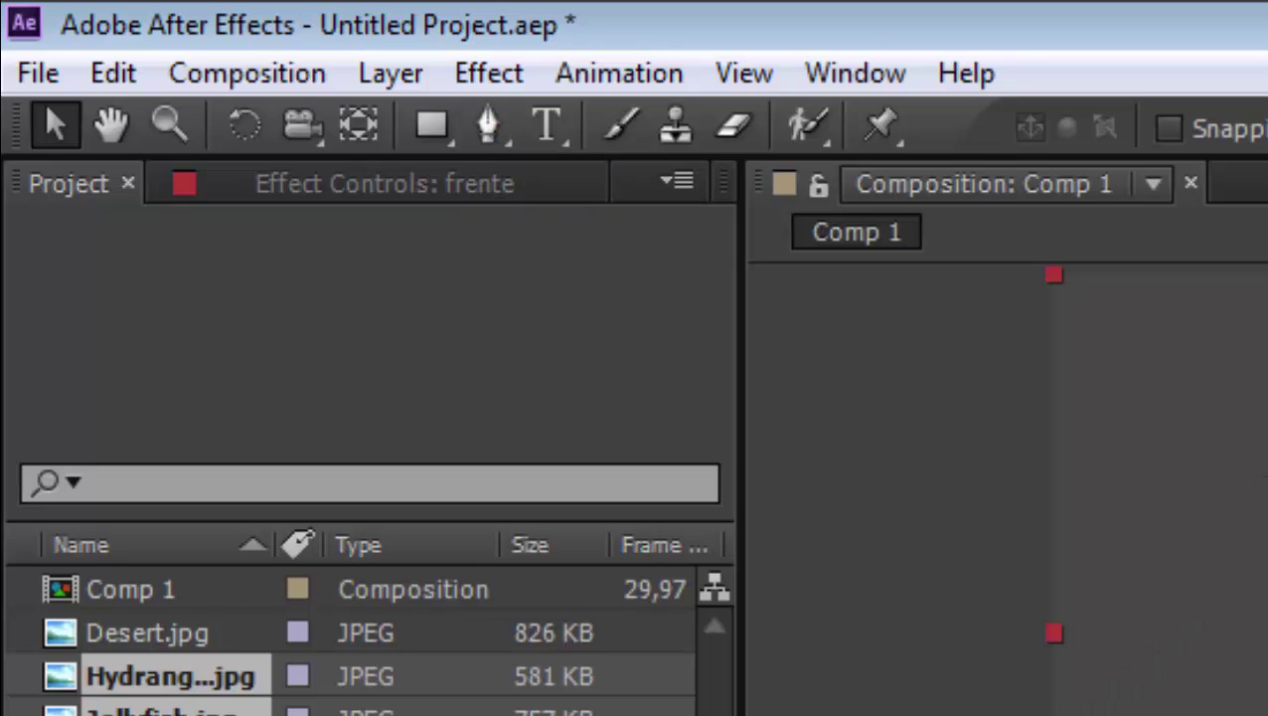
Draw a rounded rectangle mask over the centre of the frente solid.
click(445, 144)
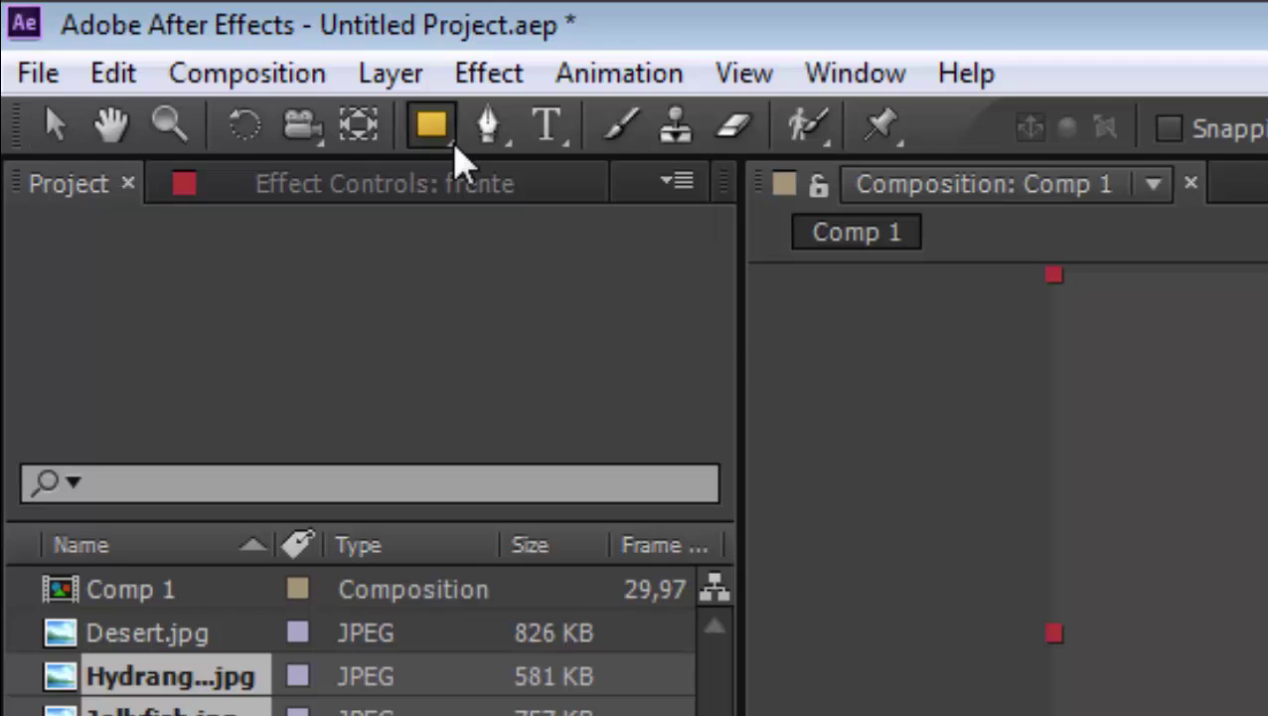
click(454, 147)
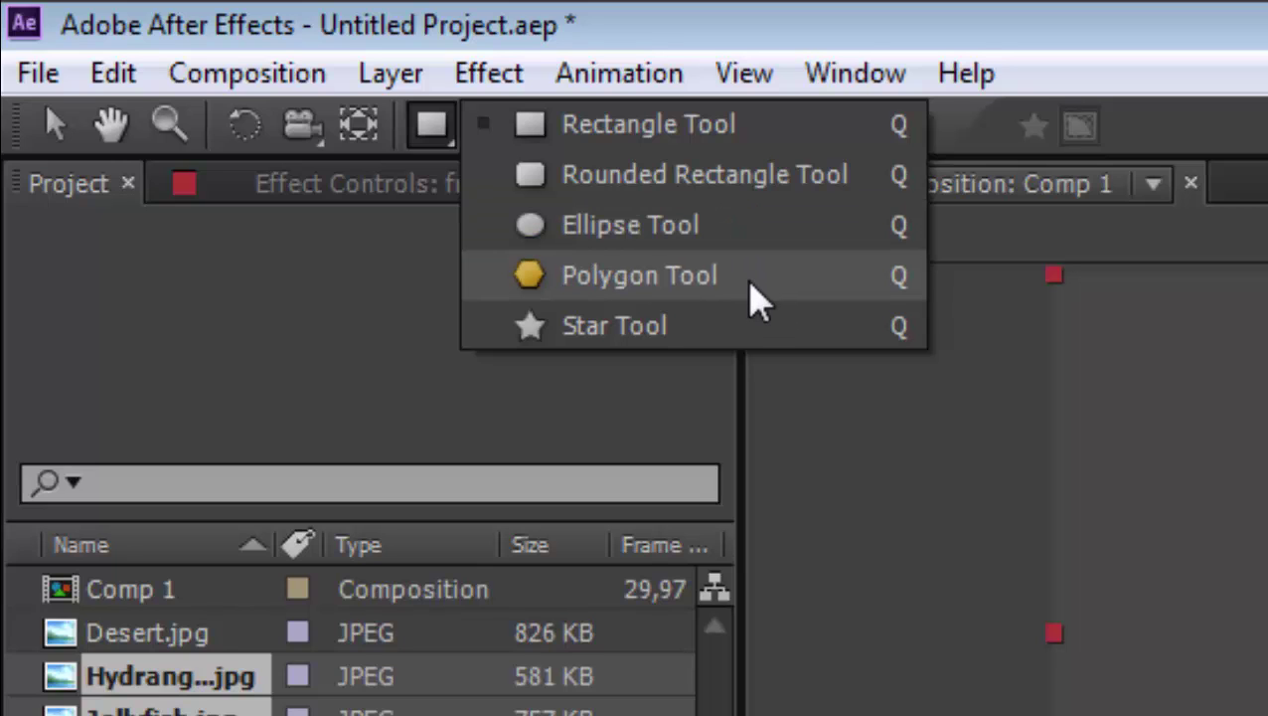
click(736, 189)
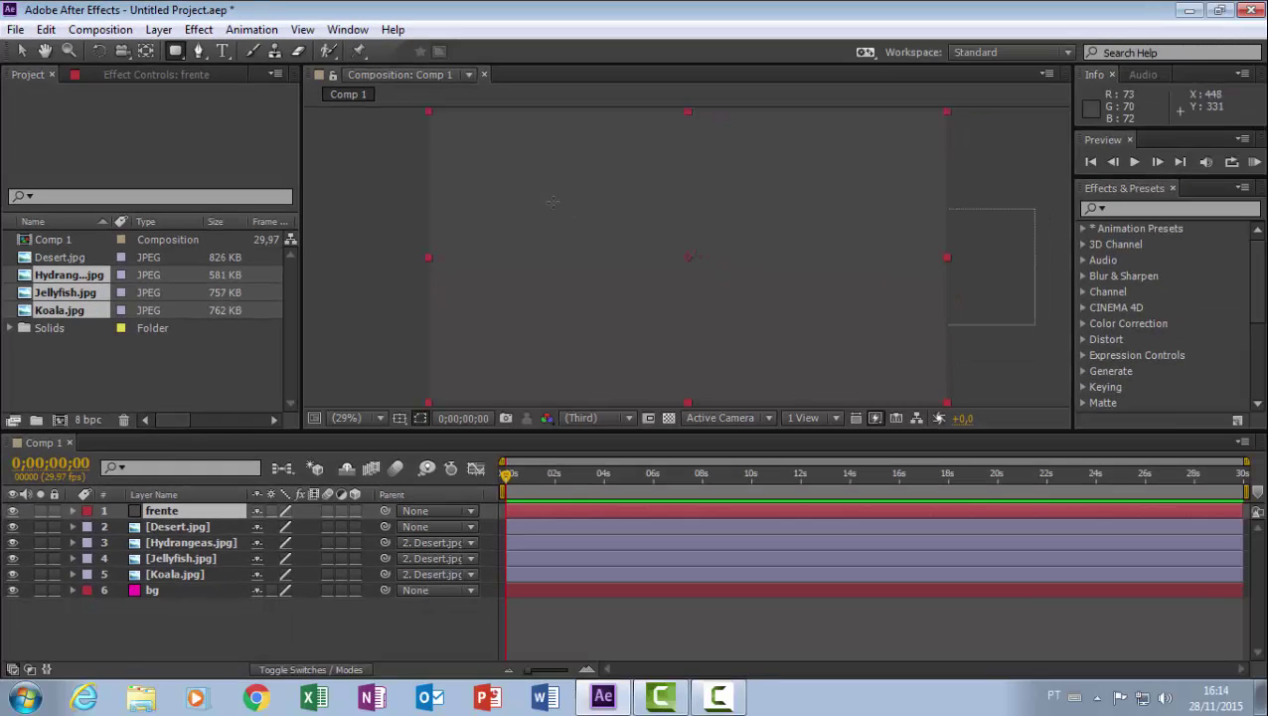
mouse_move(553, 201)
mouse_down()
mouse_move(589, 295)
mouse_move(666, 346)
mouse_move(773, 339)
mouse_up()
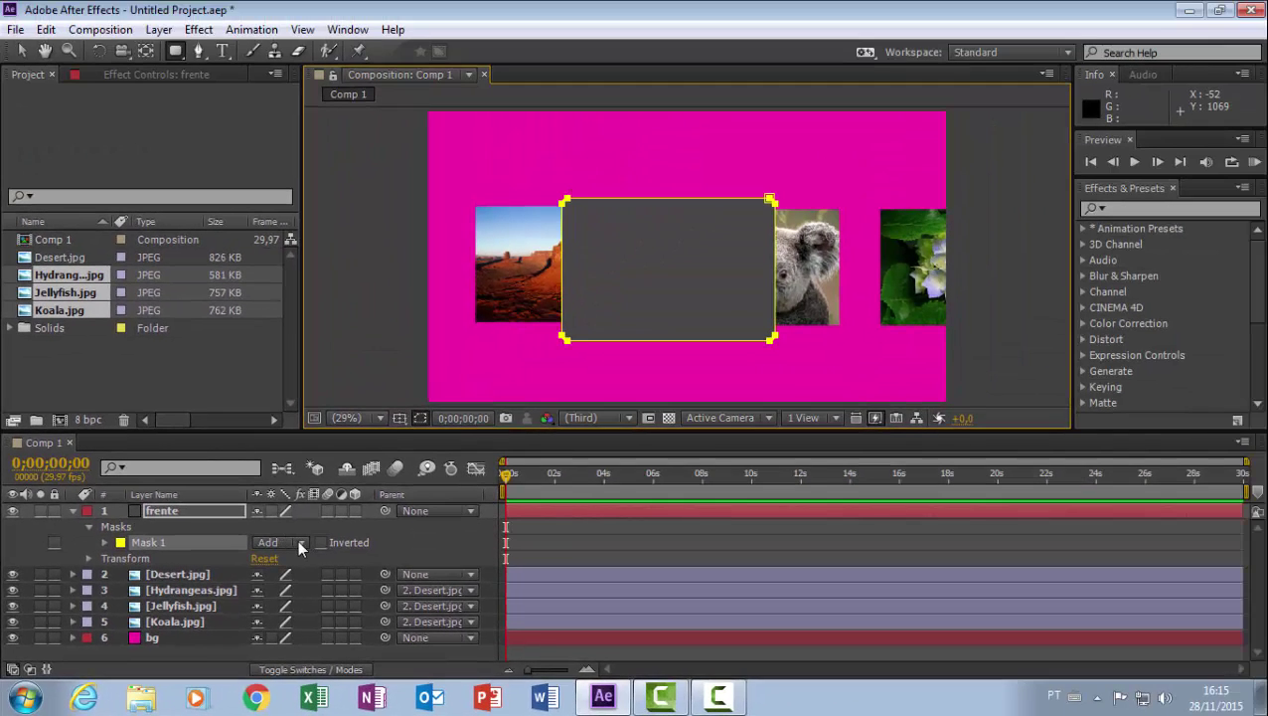
Set frente's Mask 1 to Add and Inverted so photos show through, then collapse the layer.
click(299, 542)
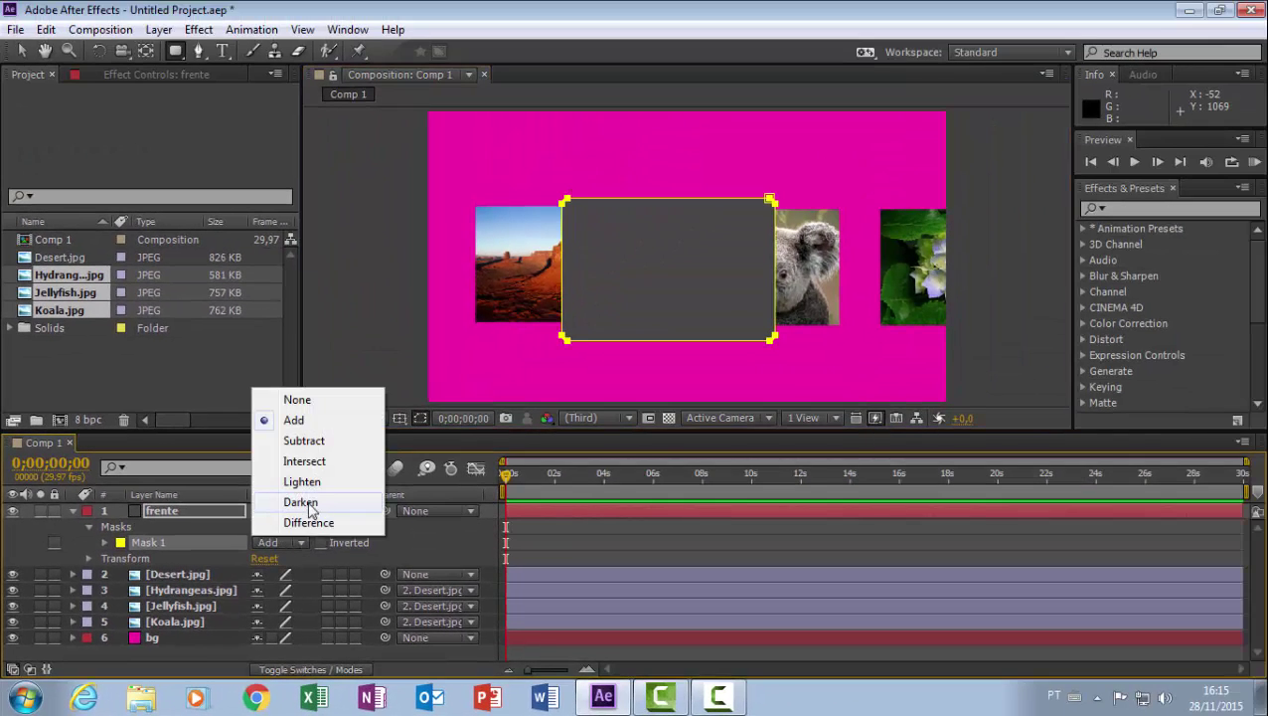
click(304, 440)
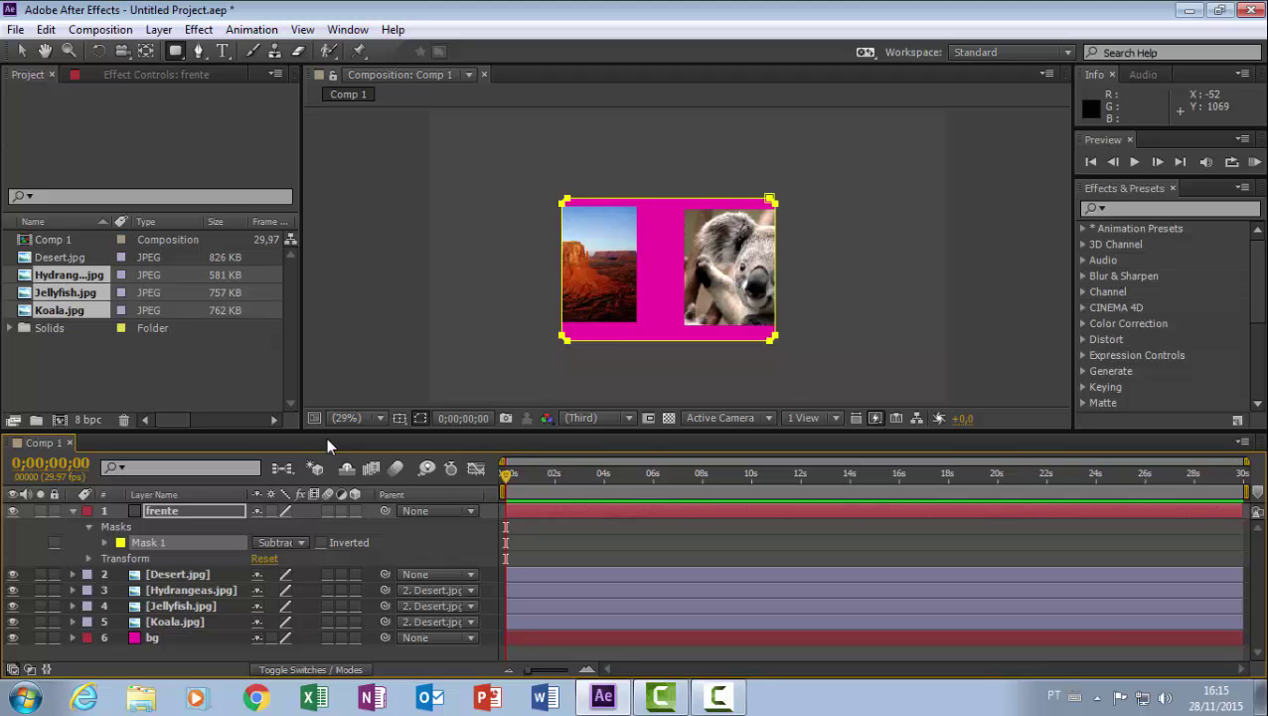
click(298, 541)
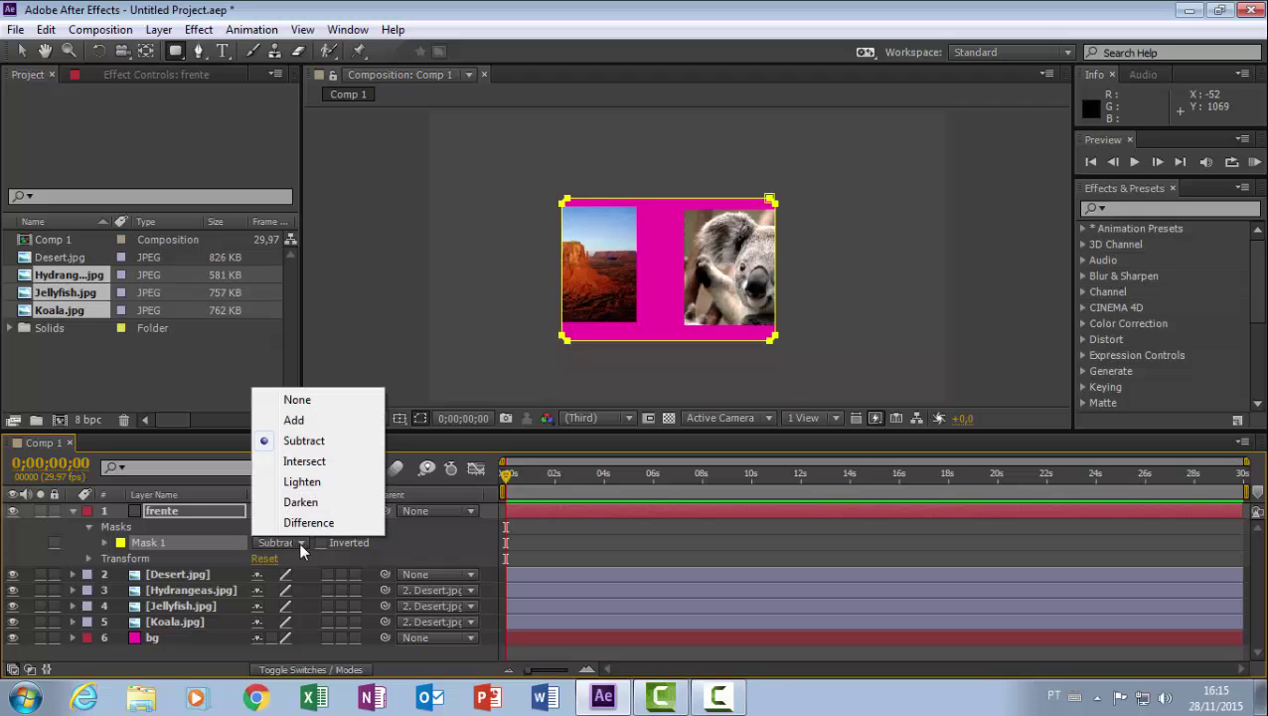
click(323, 421)
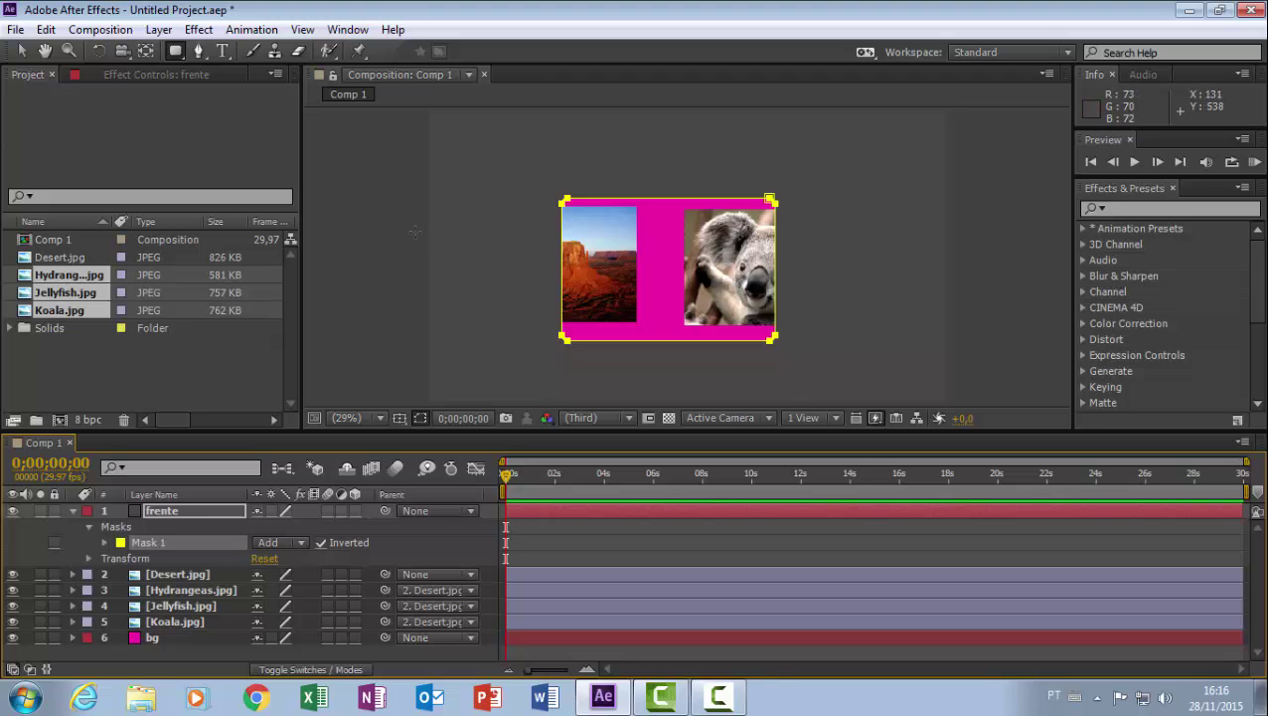
click(22, 51)
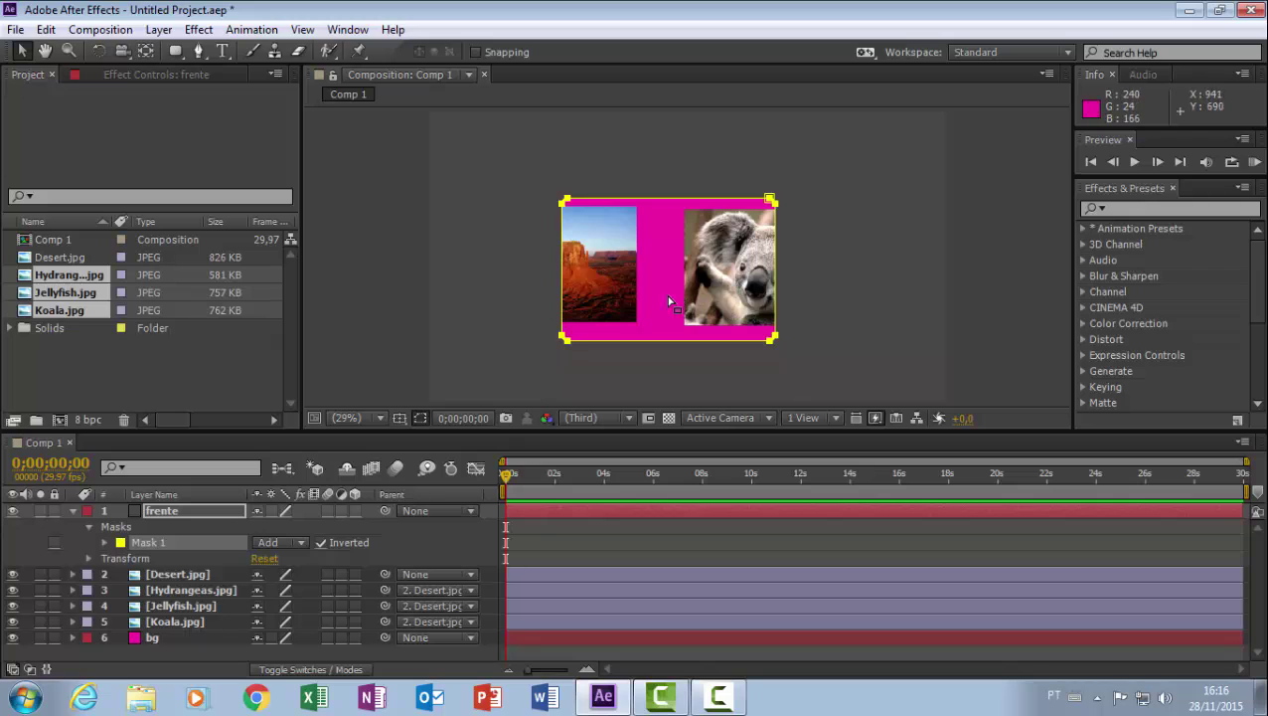
click(72, 511)
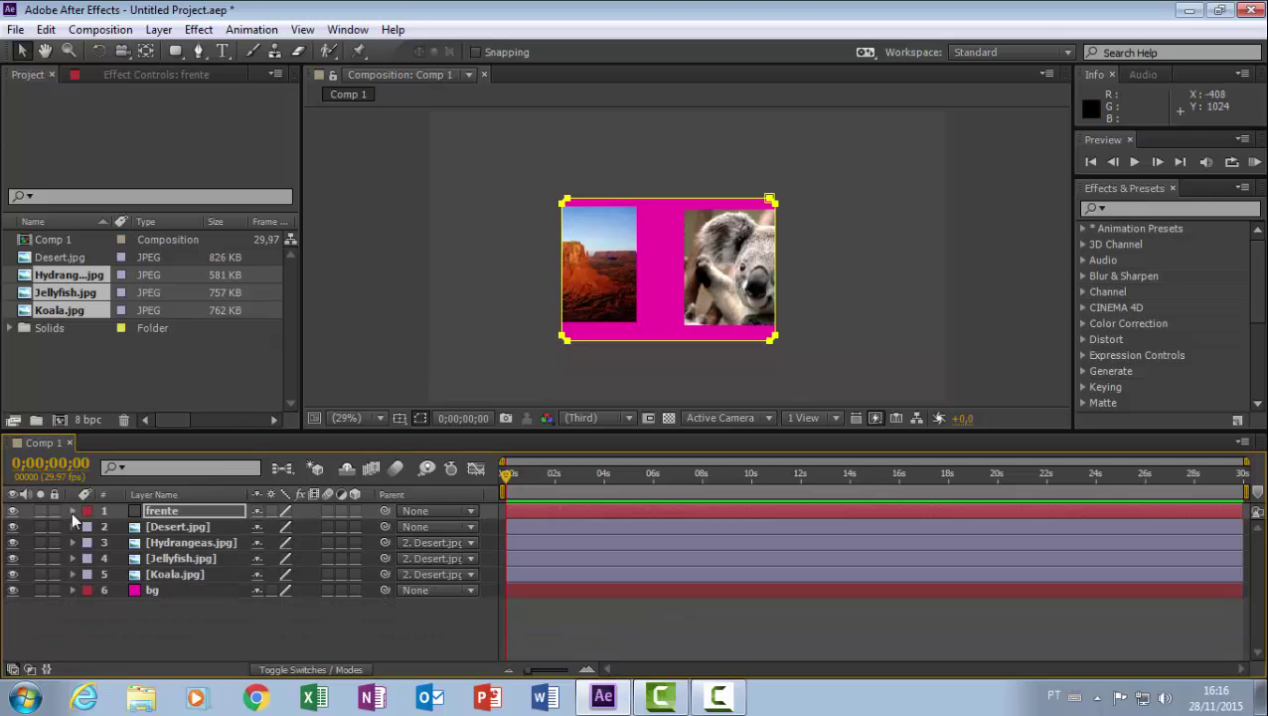
Drag Desert.jpg and its linked photos right until only magenta shows in the window.
click(184, 528)
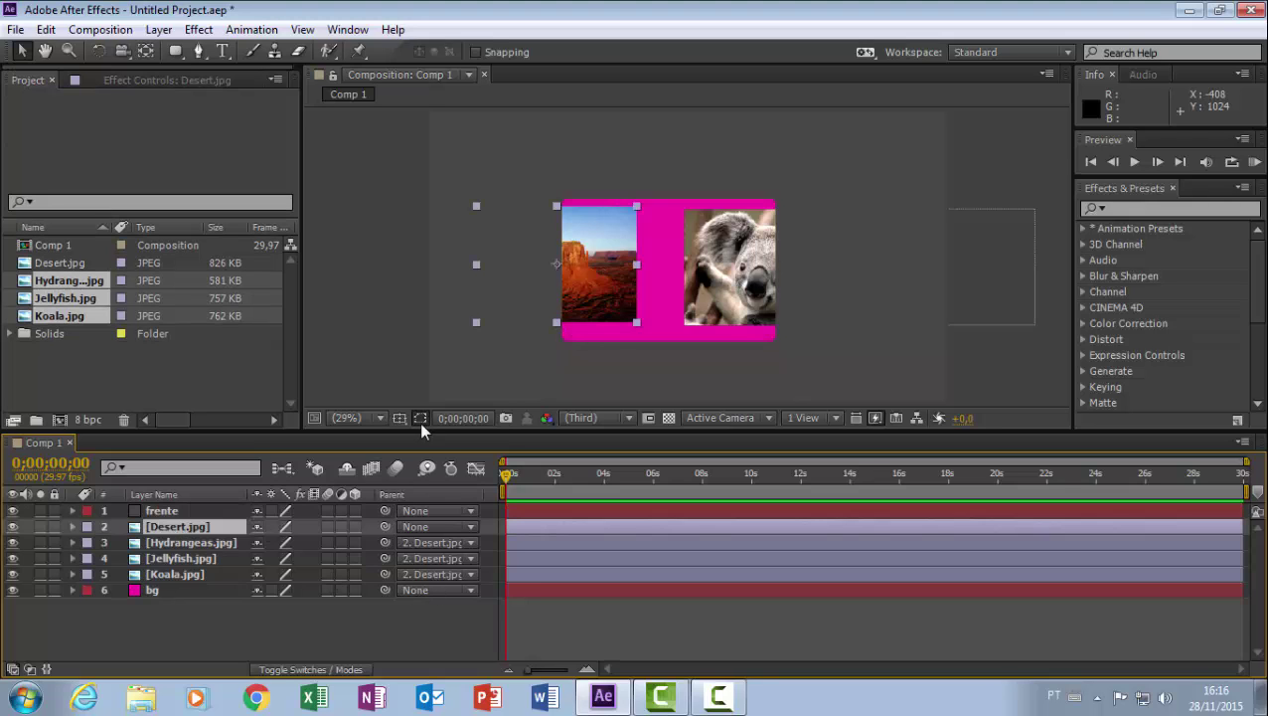
drag(514, 300, 840, 306)
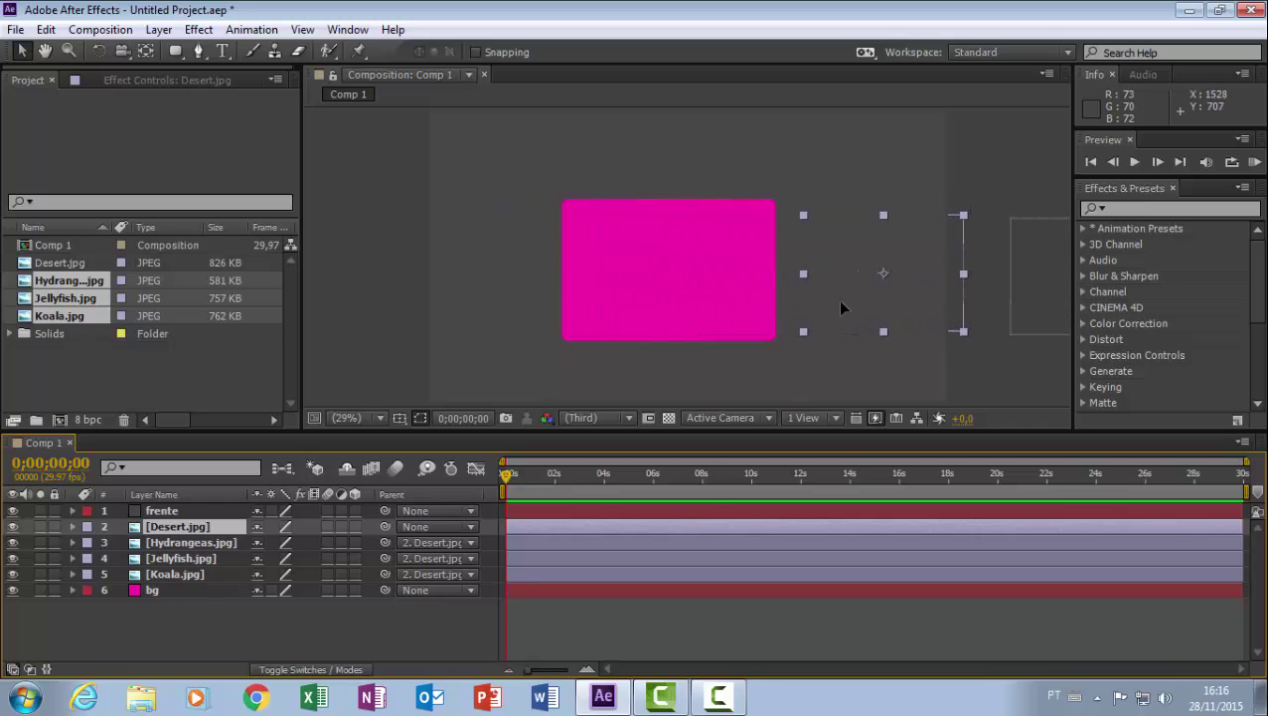
click(840, 308)
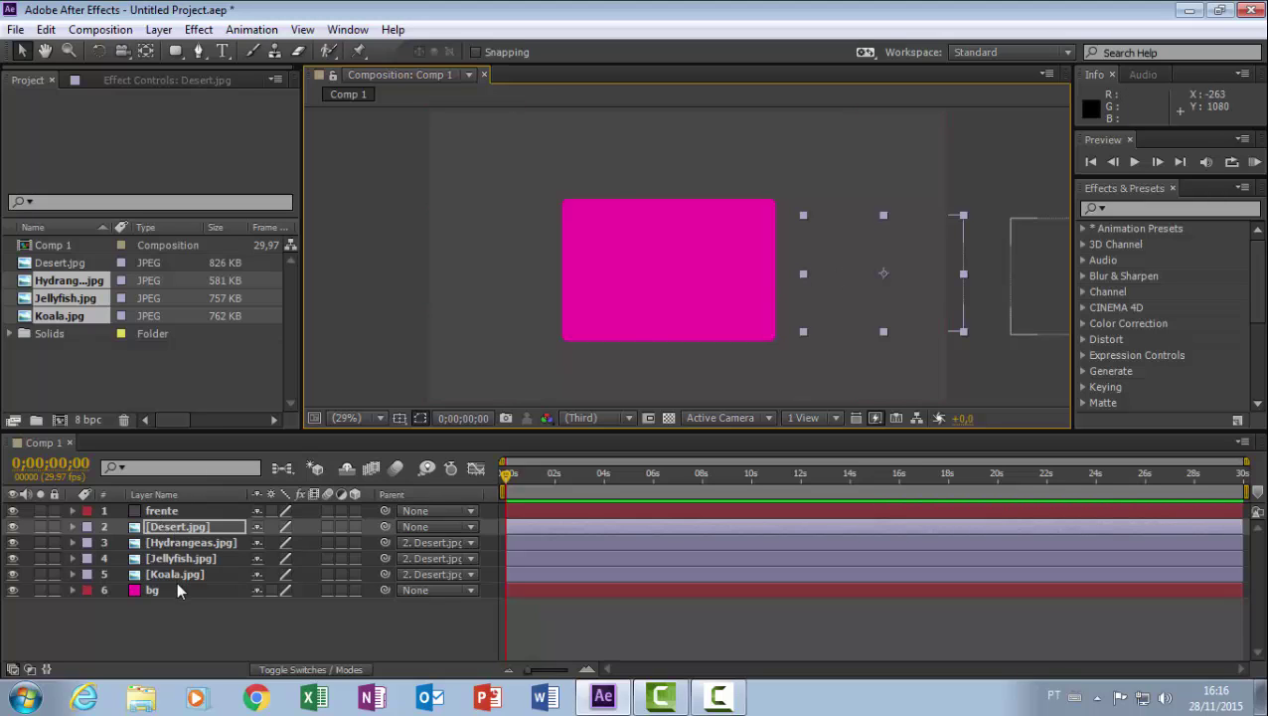
click(175, 525)
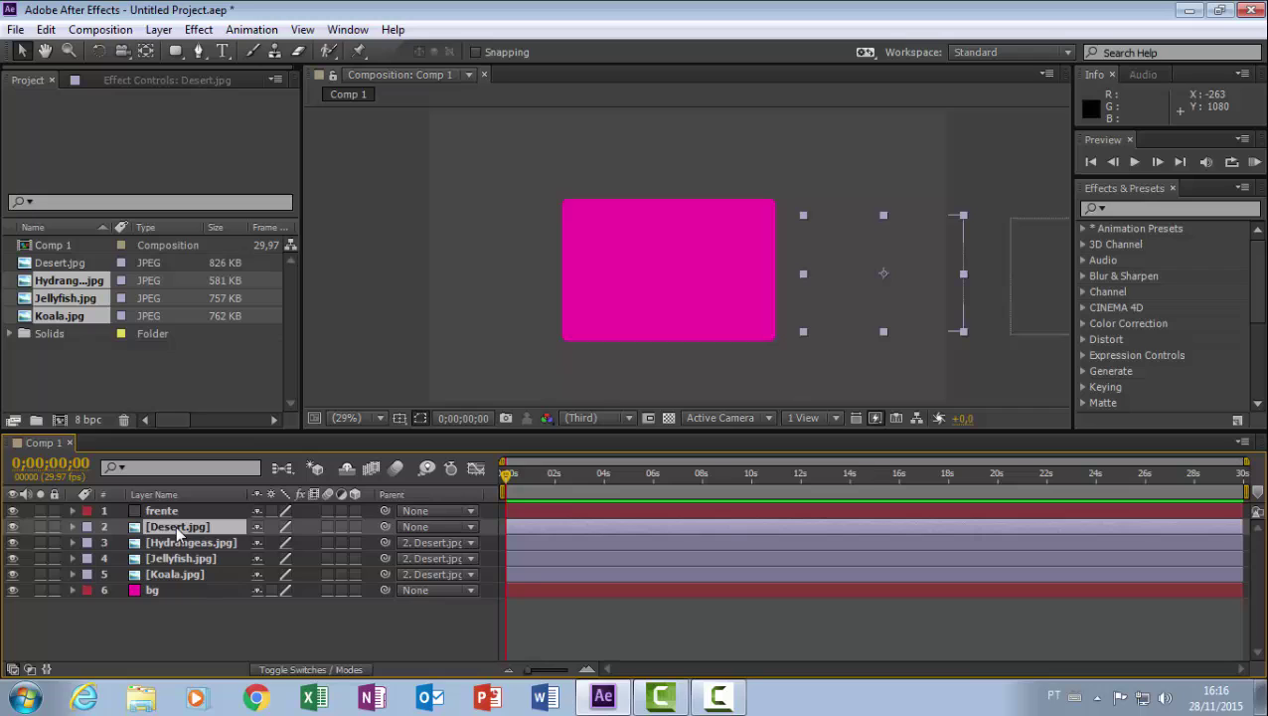
Keyframe Desert.jpg's Position at 0s (1685.7, 601.1) and slide the strip left at 16s.
key(p)
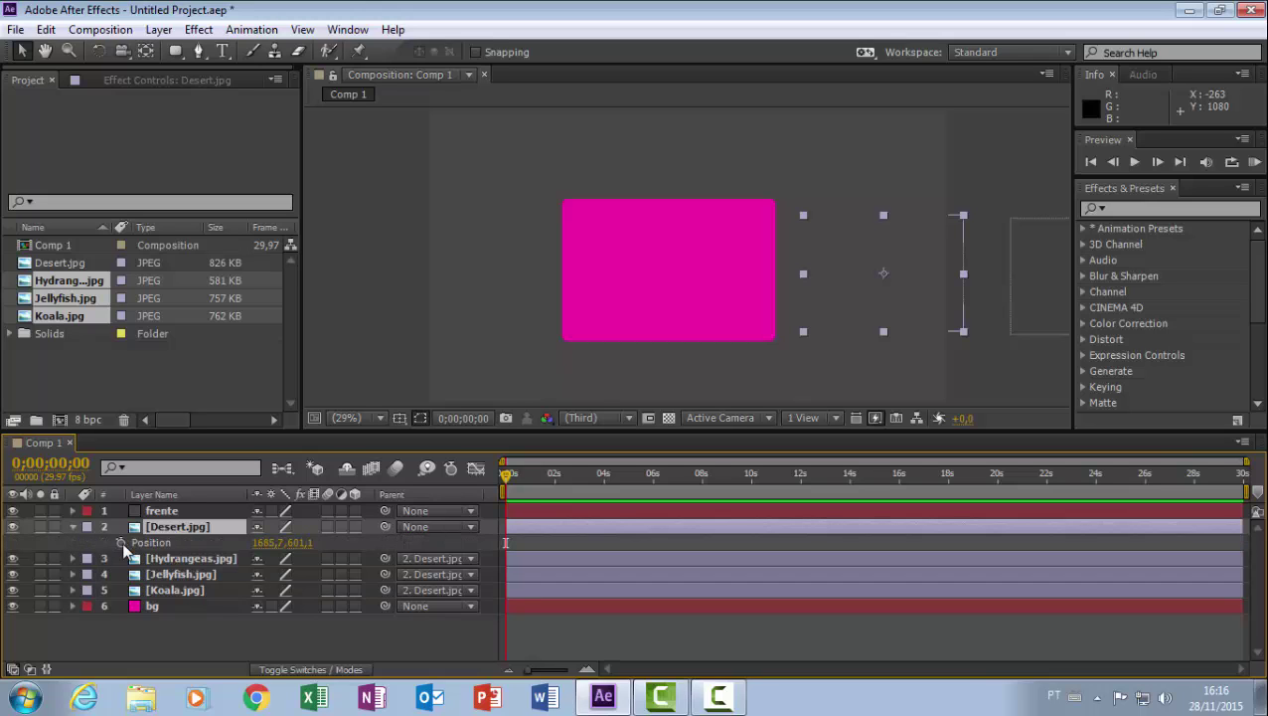
click(122, 542)
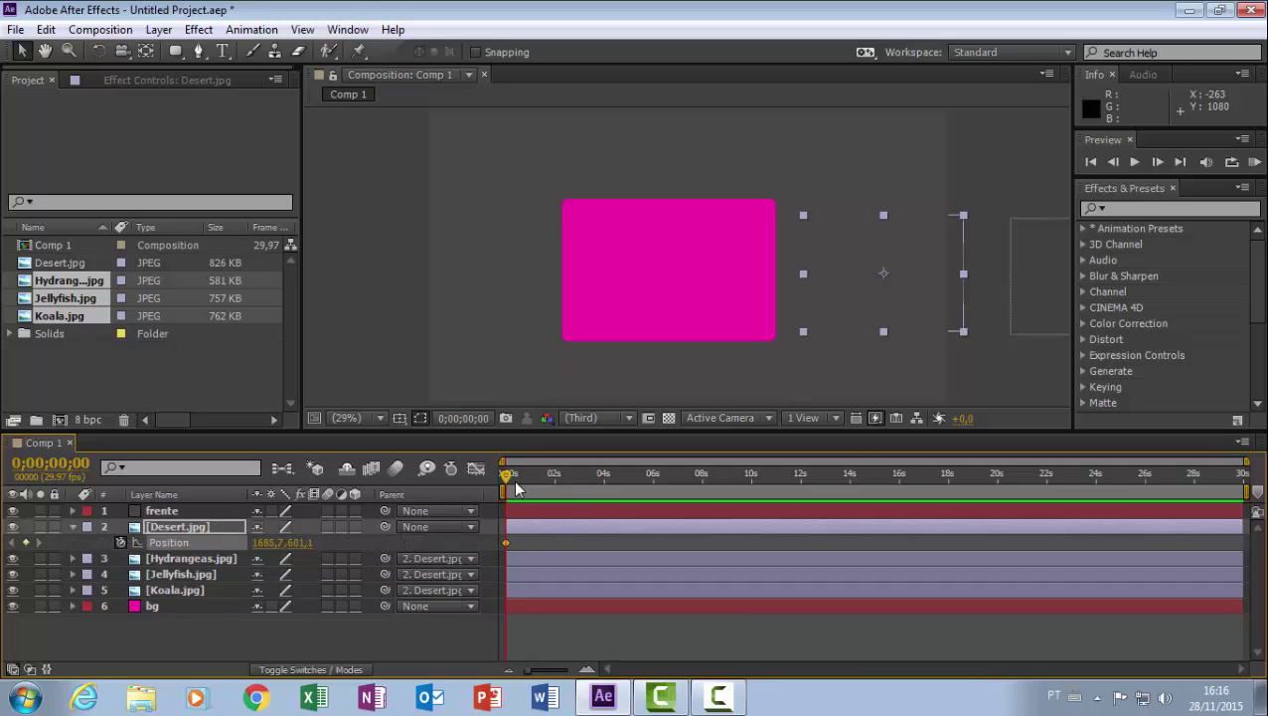
drag(535, 475, 899, 519)
mouse_move(267, 550)
mouse_down()
mouse_move(201, 547)
mouse_move(260, 552)
mouse_up()
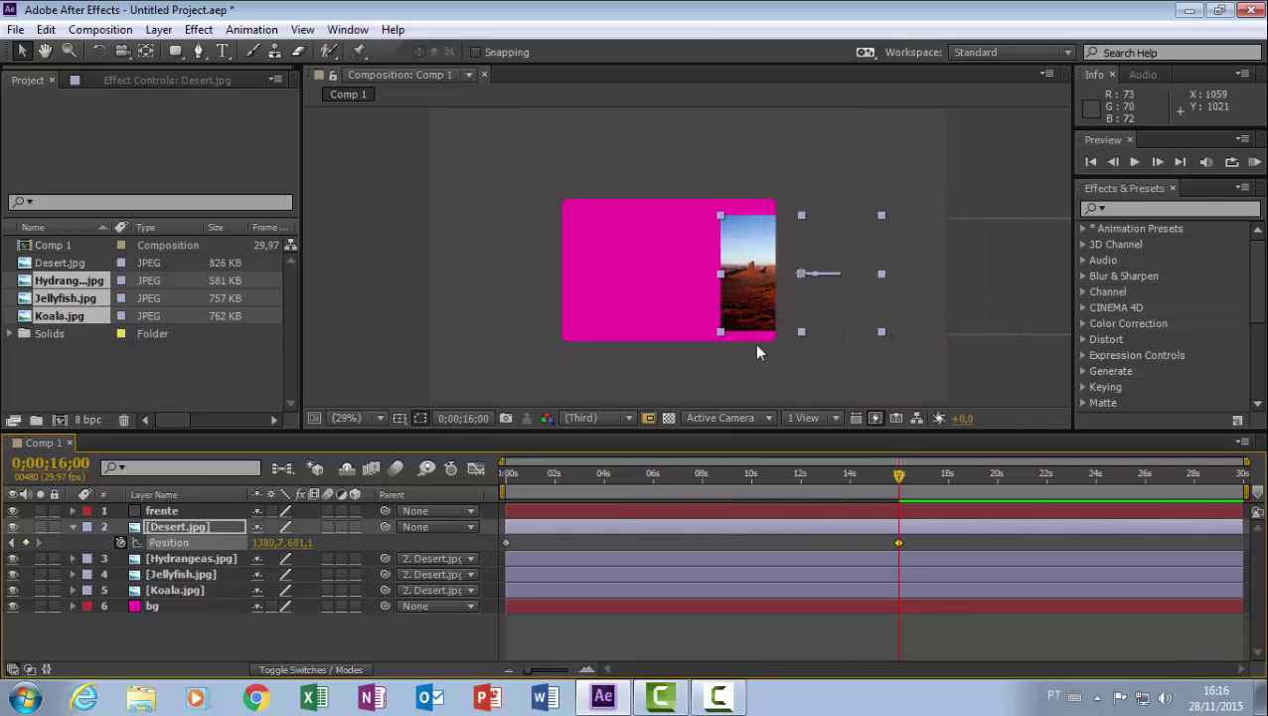
drag(753, 311, 73, 307)
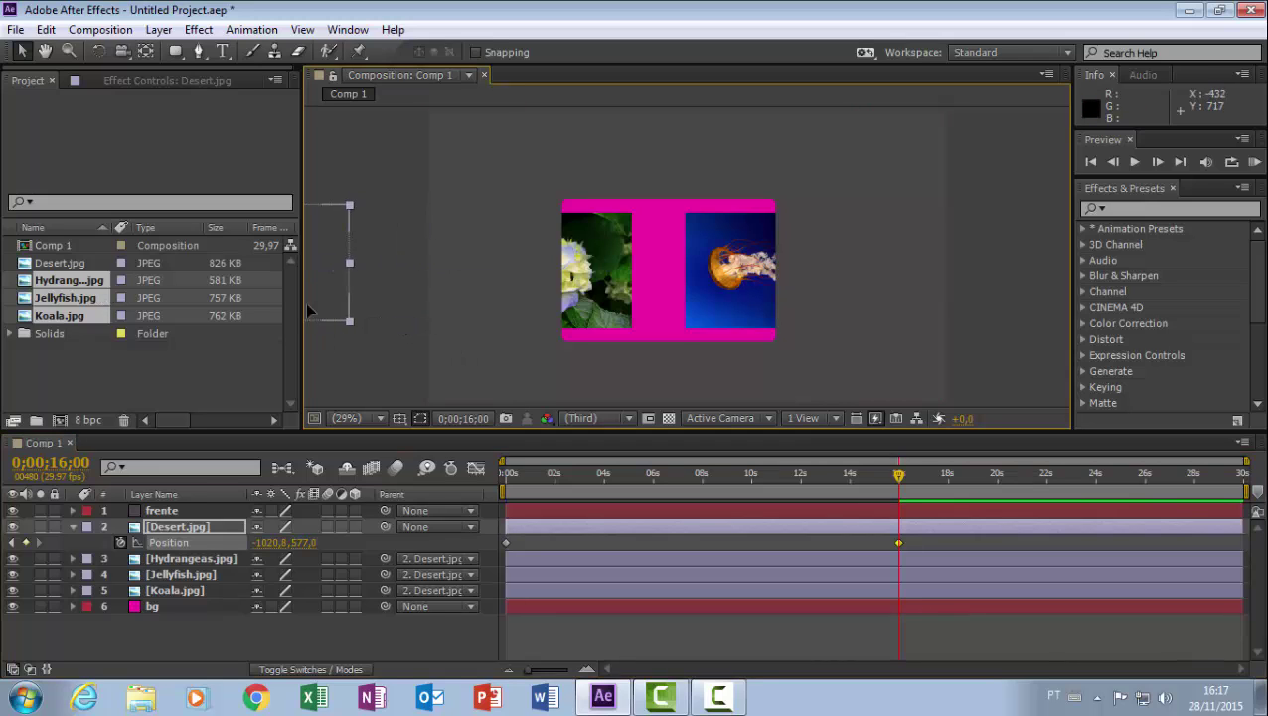
Push the 16s position farther left to -2292.8, 589.0 and return to frame zero.
click(344, 315)
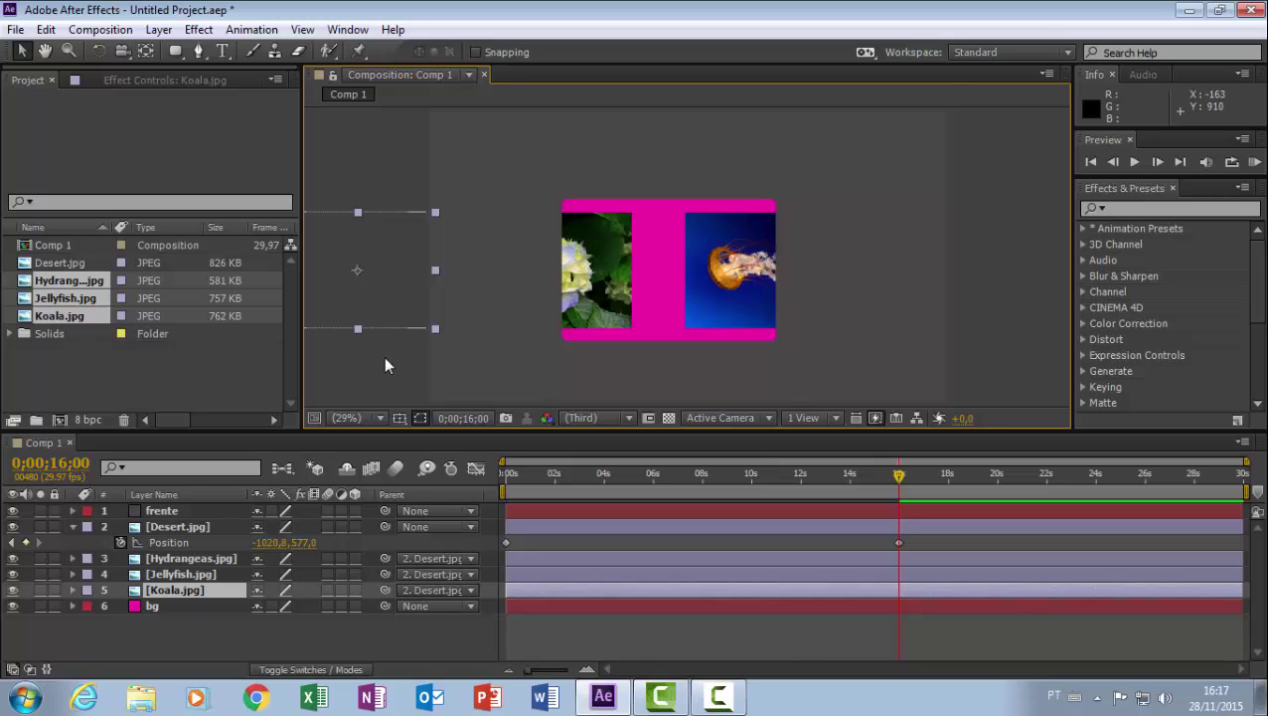
scroll(384, 355, down, 2)
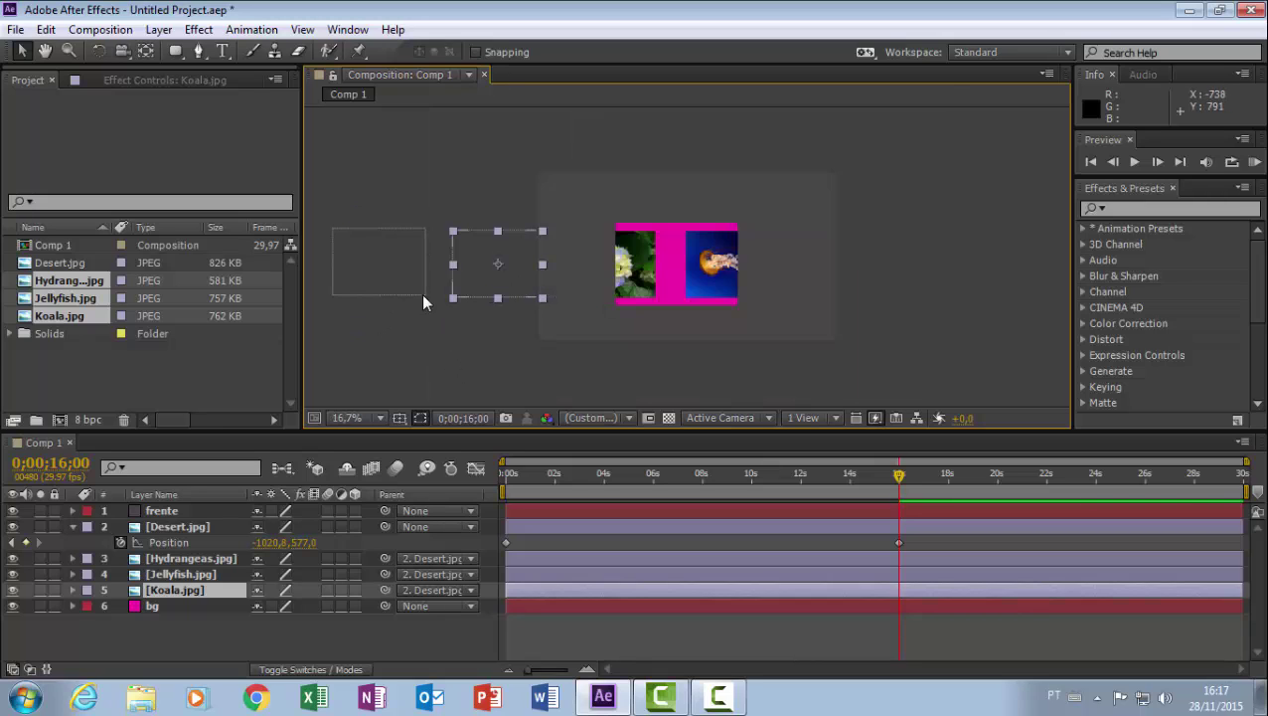
scroll(441, 318, down, 1)
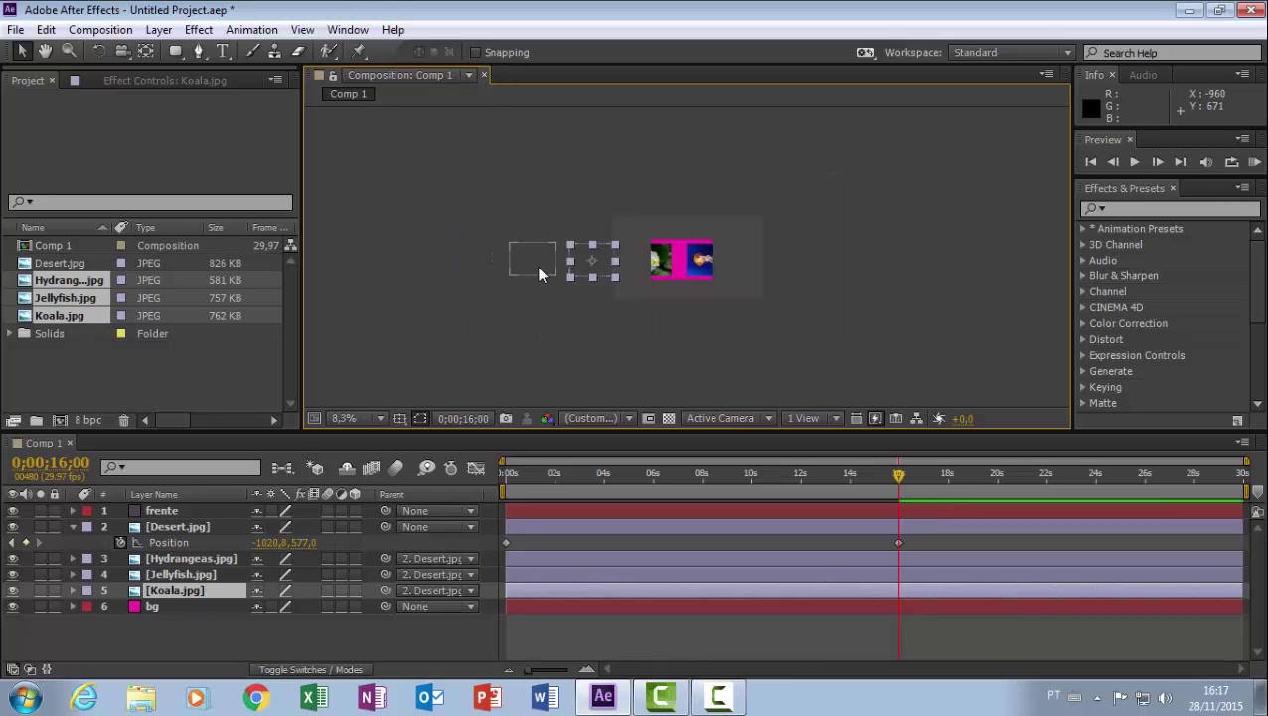
click(531, 272)
drag(528, 277, 428, 272)
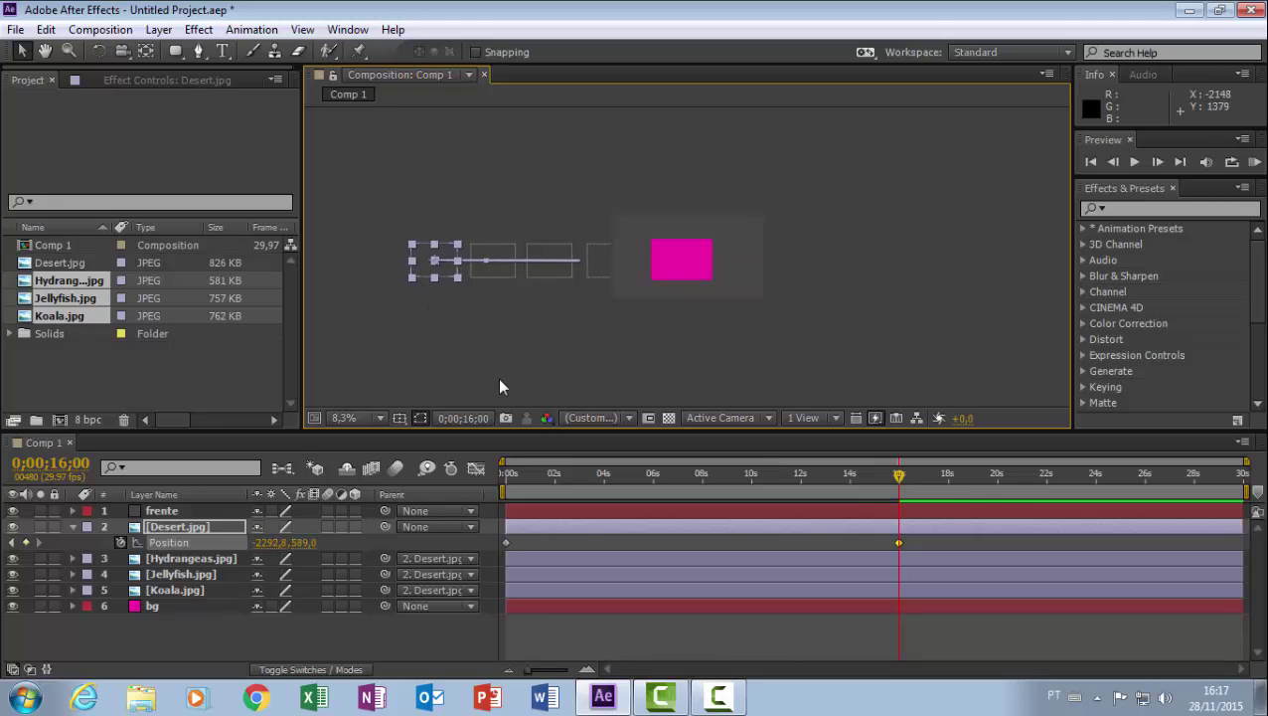
scroll(863, 321, up, 1)
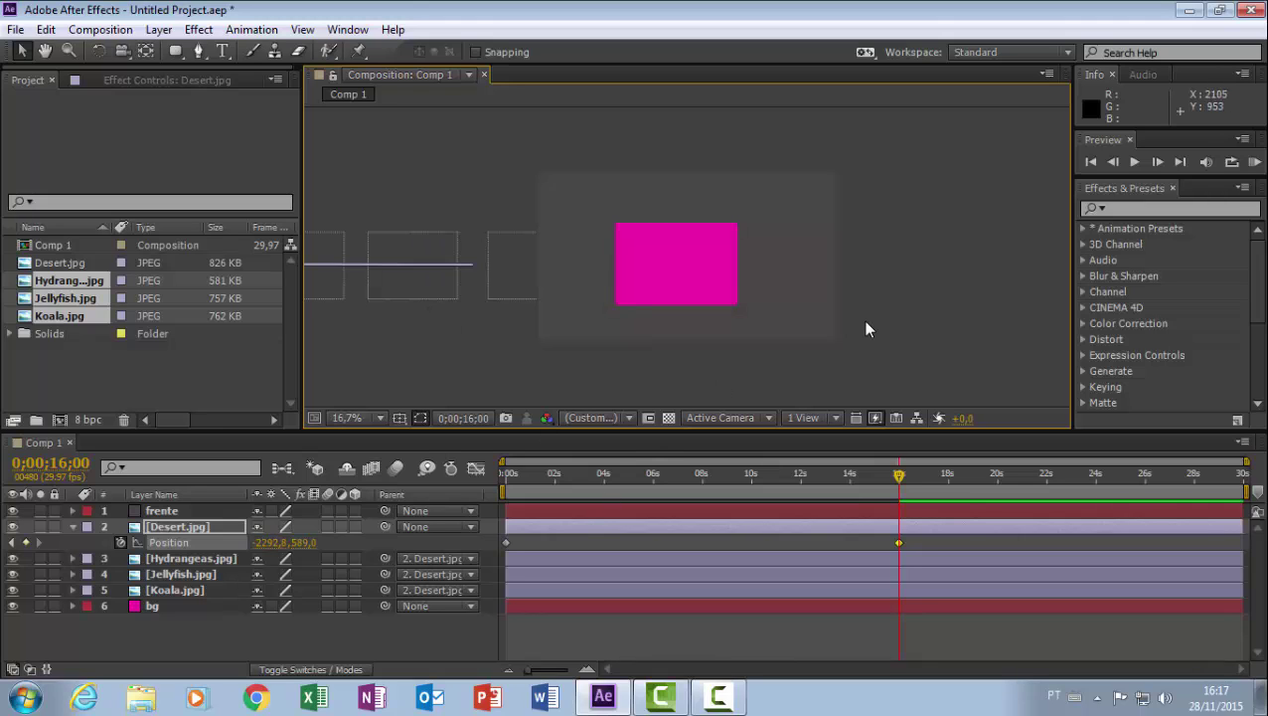
click(1092, 163)
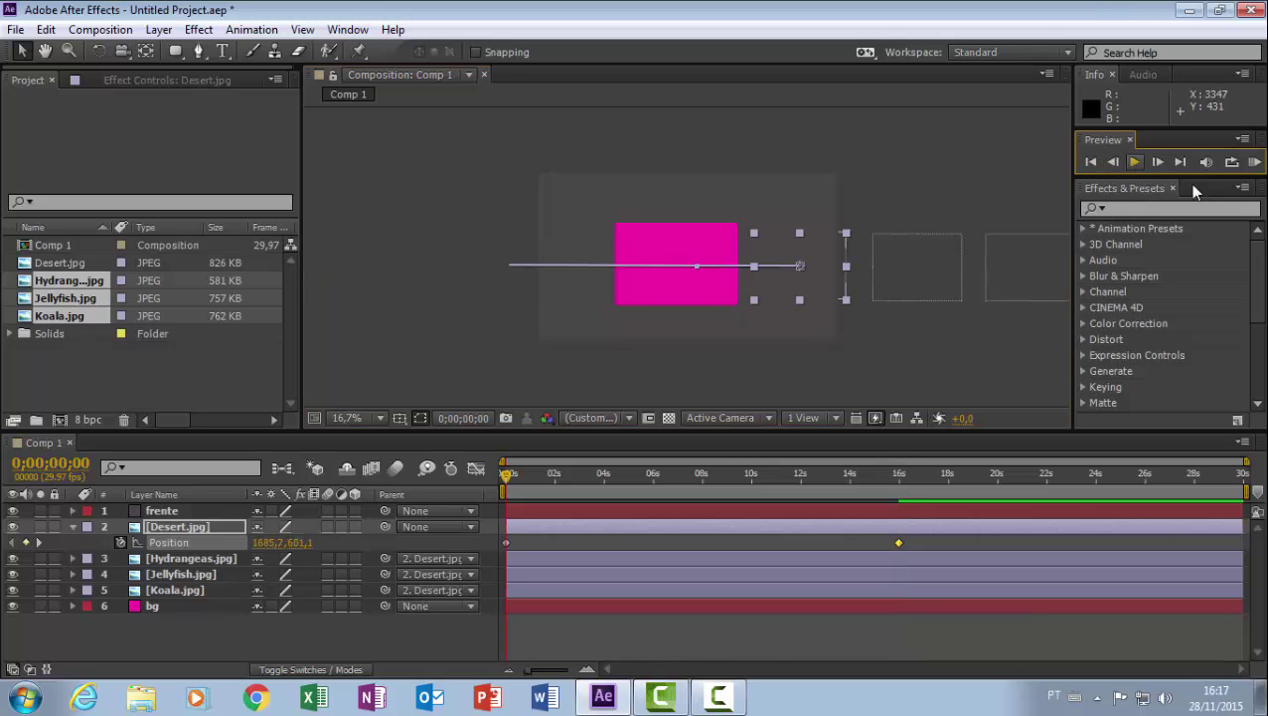
click(1254, 163)
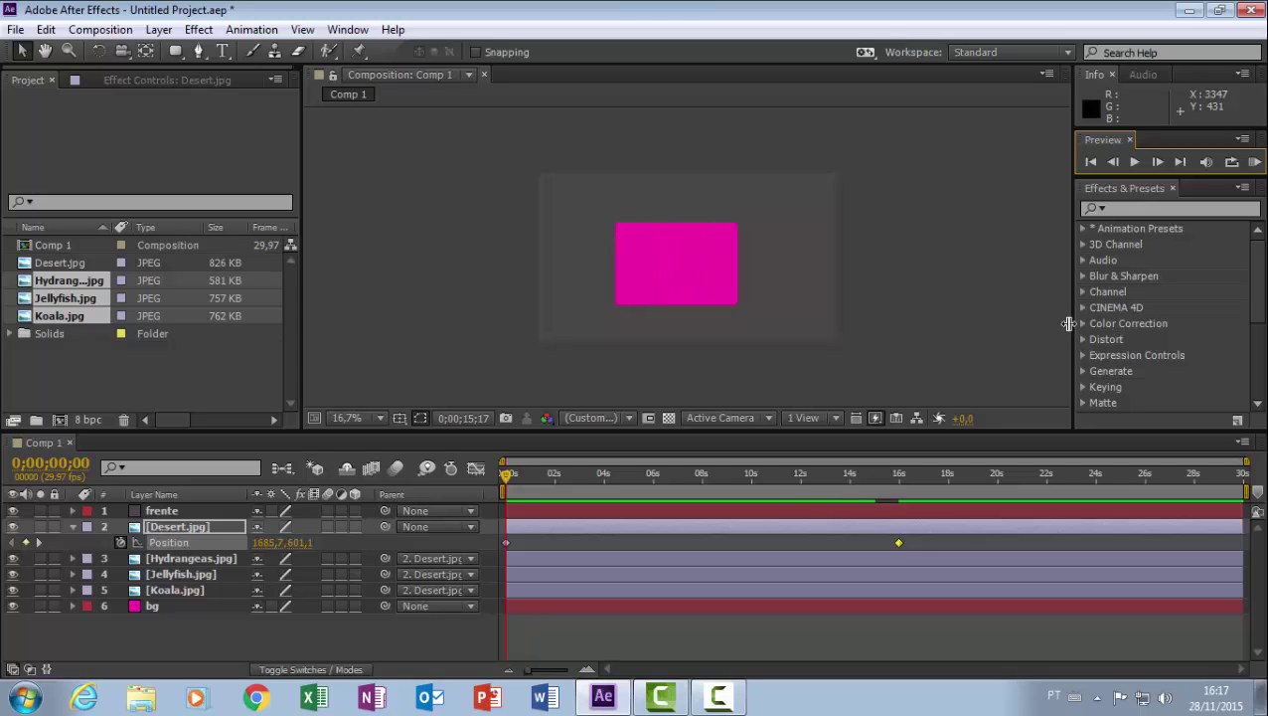
click(984, 338)
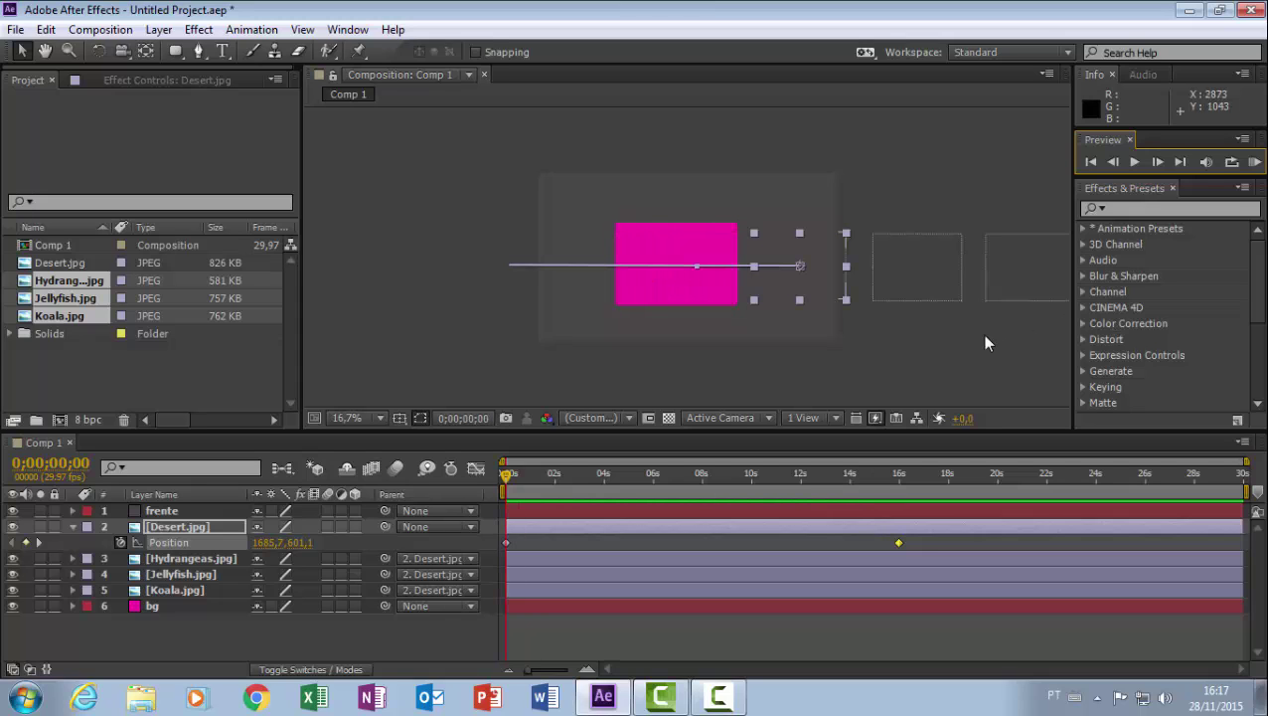
click(693, 333)
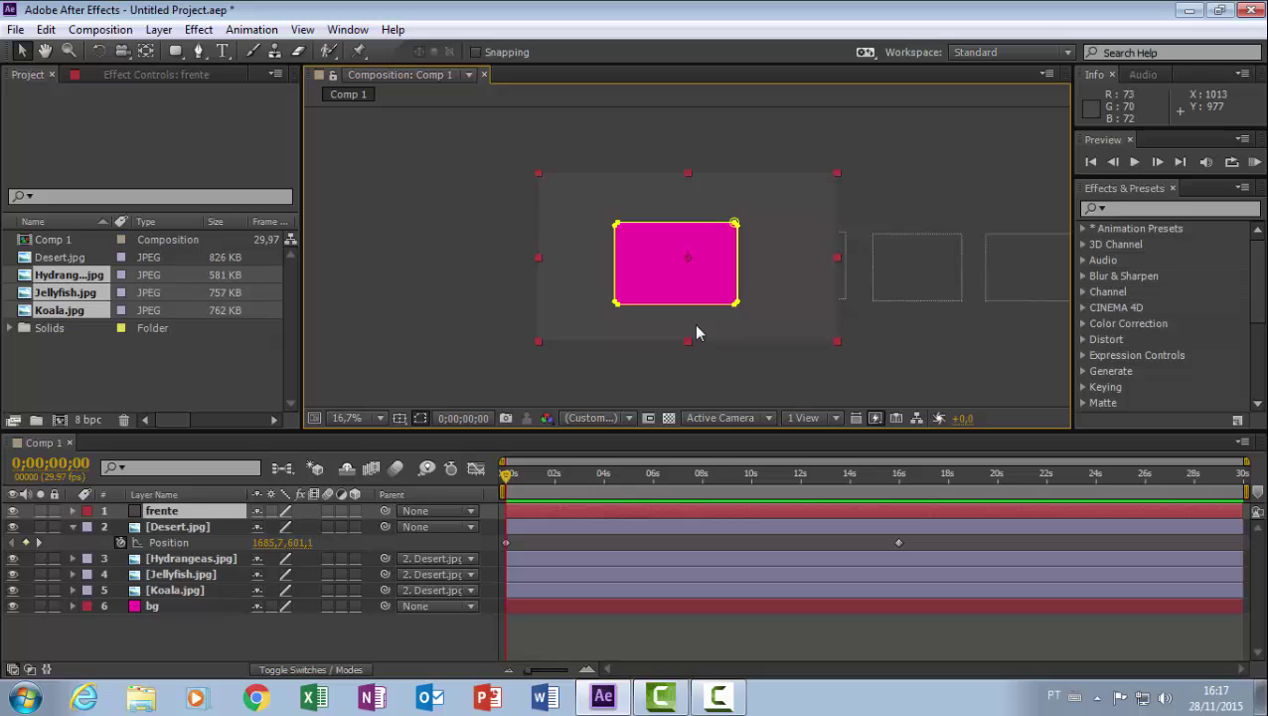
click(73, 527)
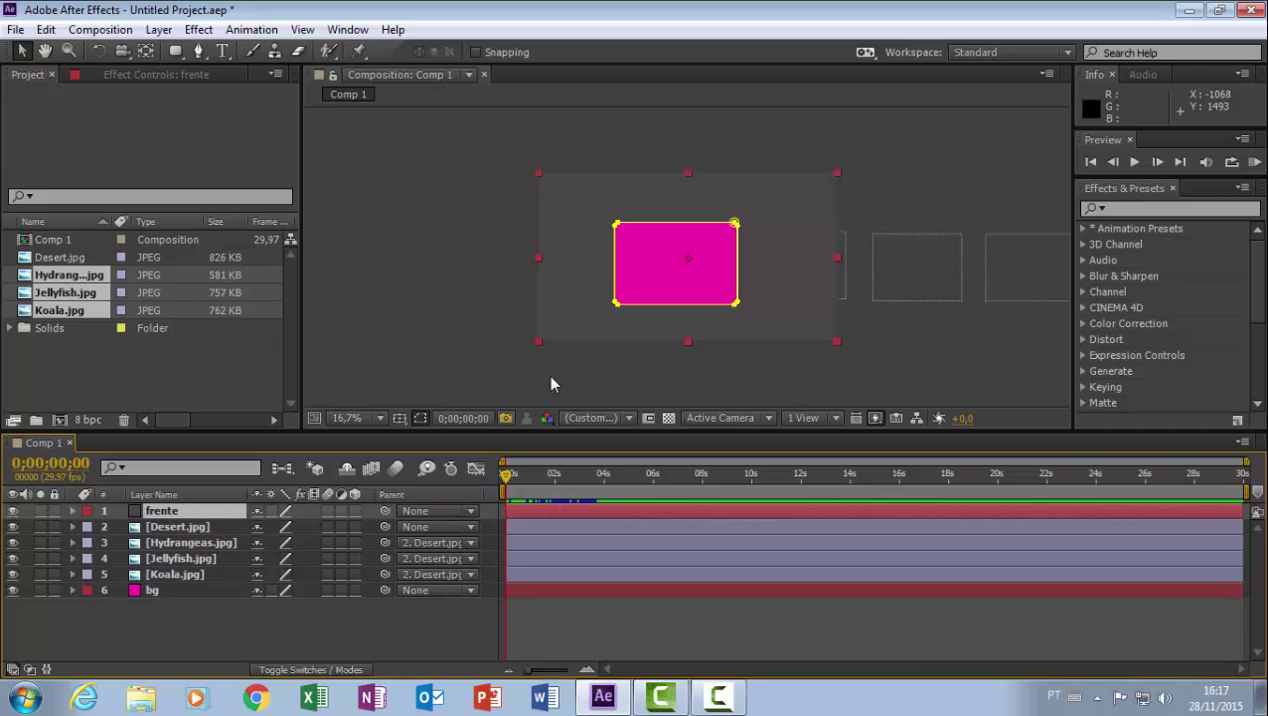
click(559, 325)
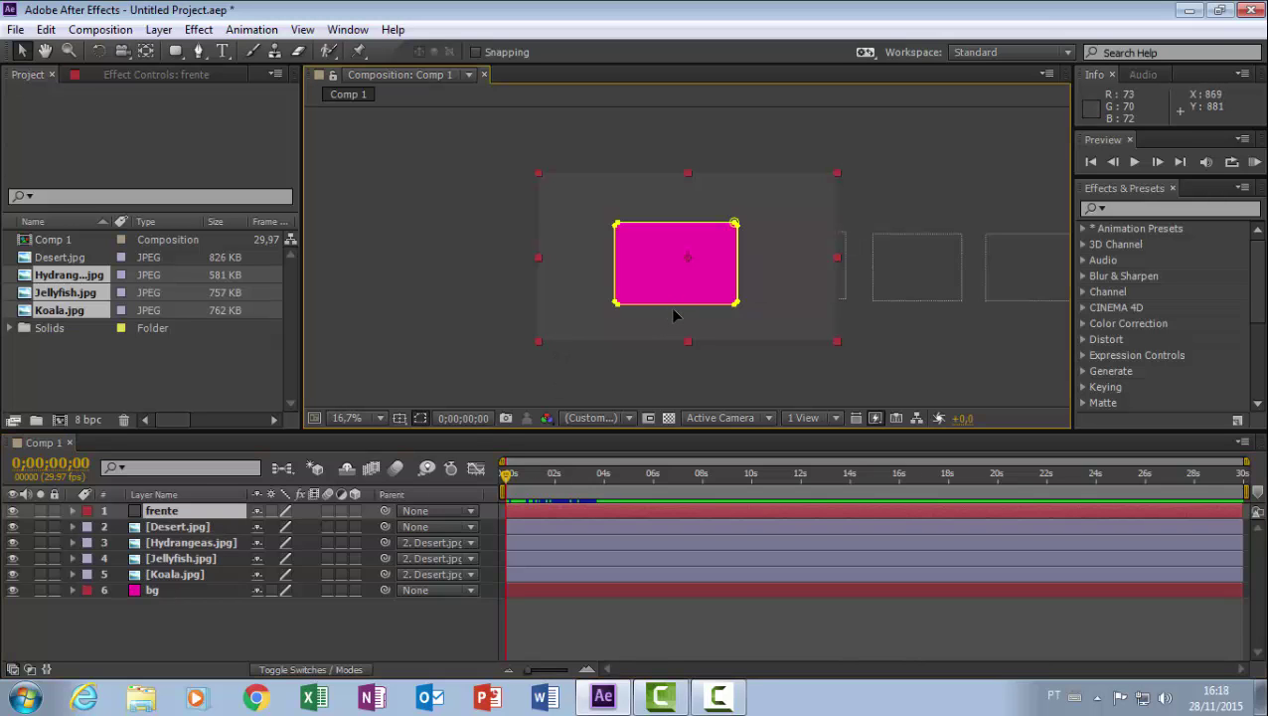
click(197, 511)
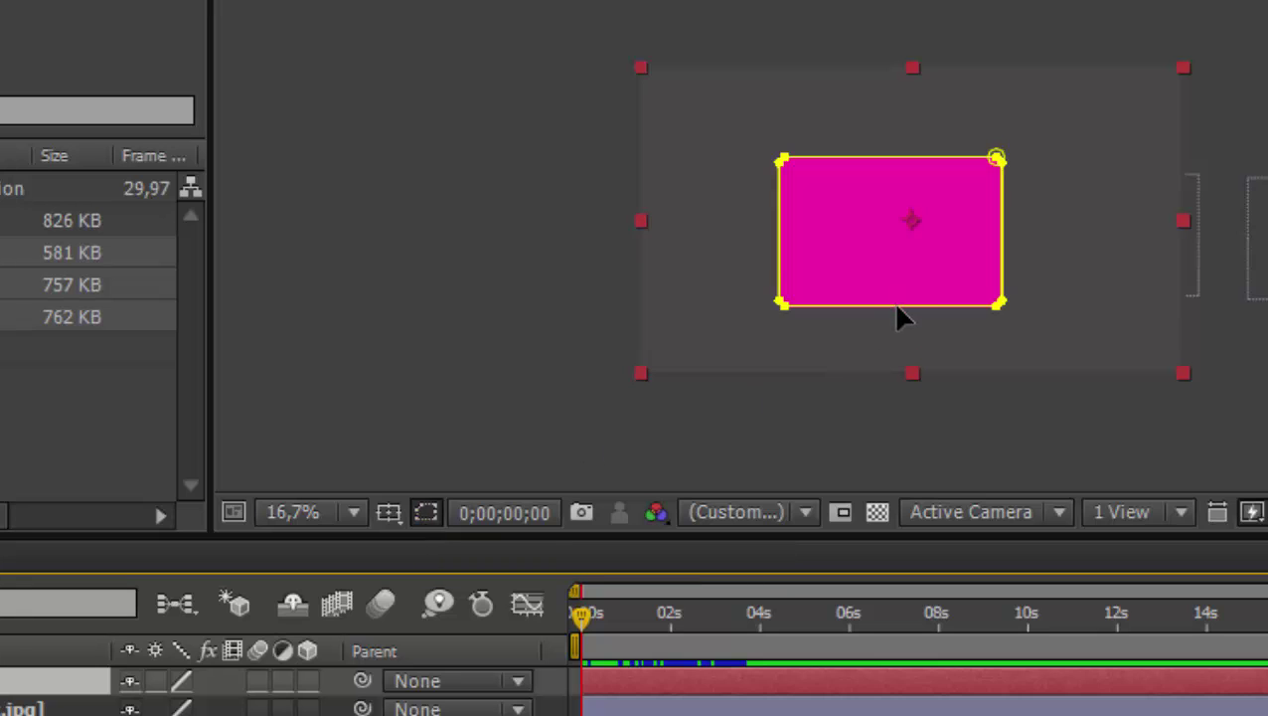
key(space)
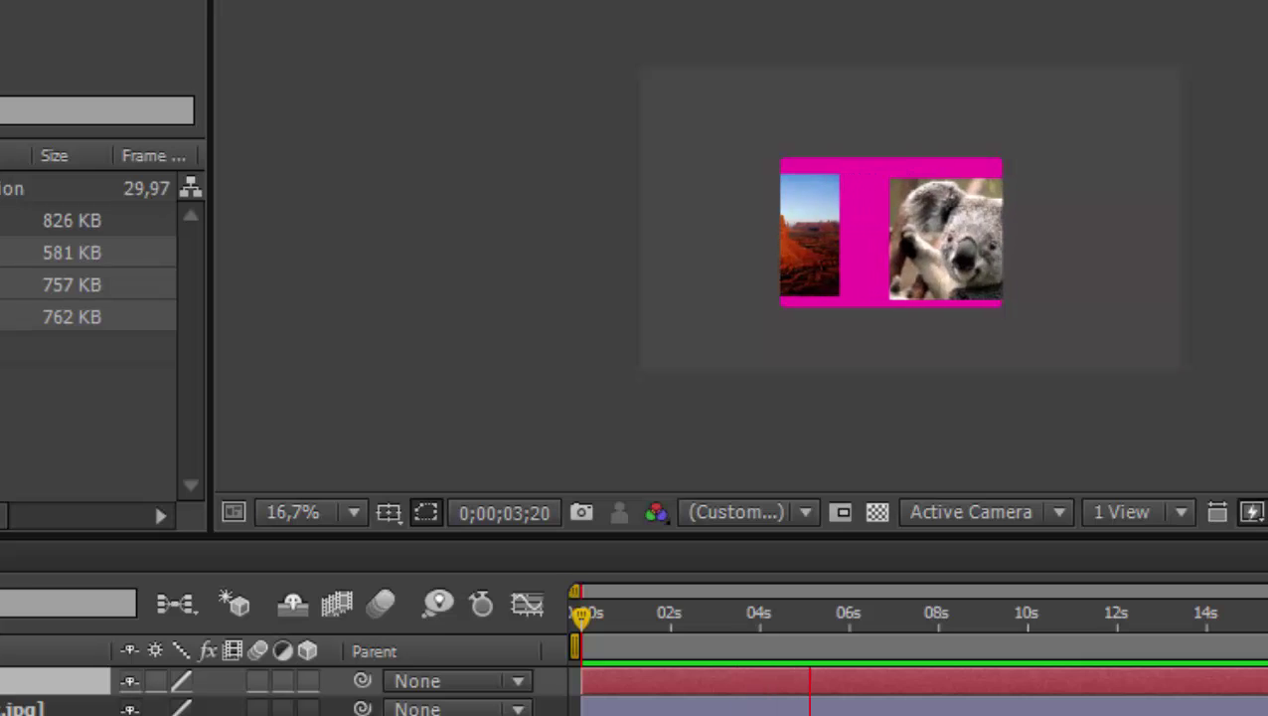
key(space)
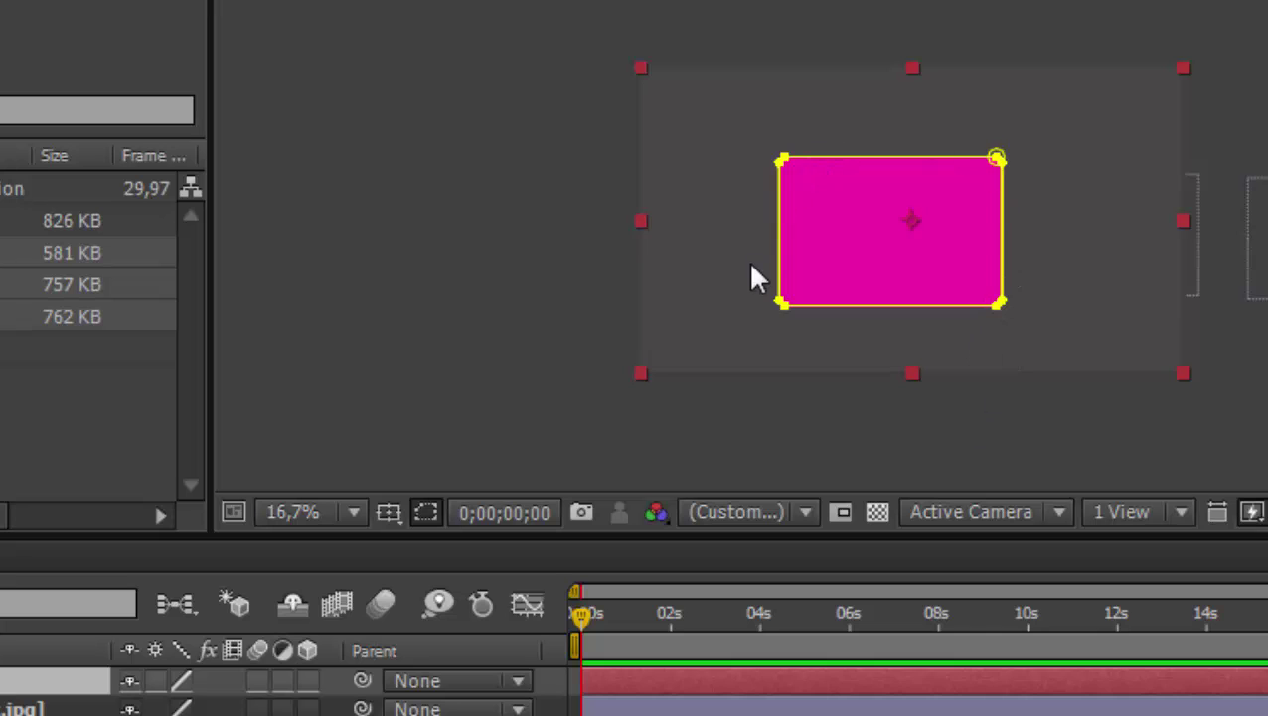
click(425, 525)
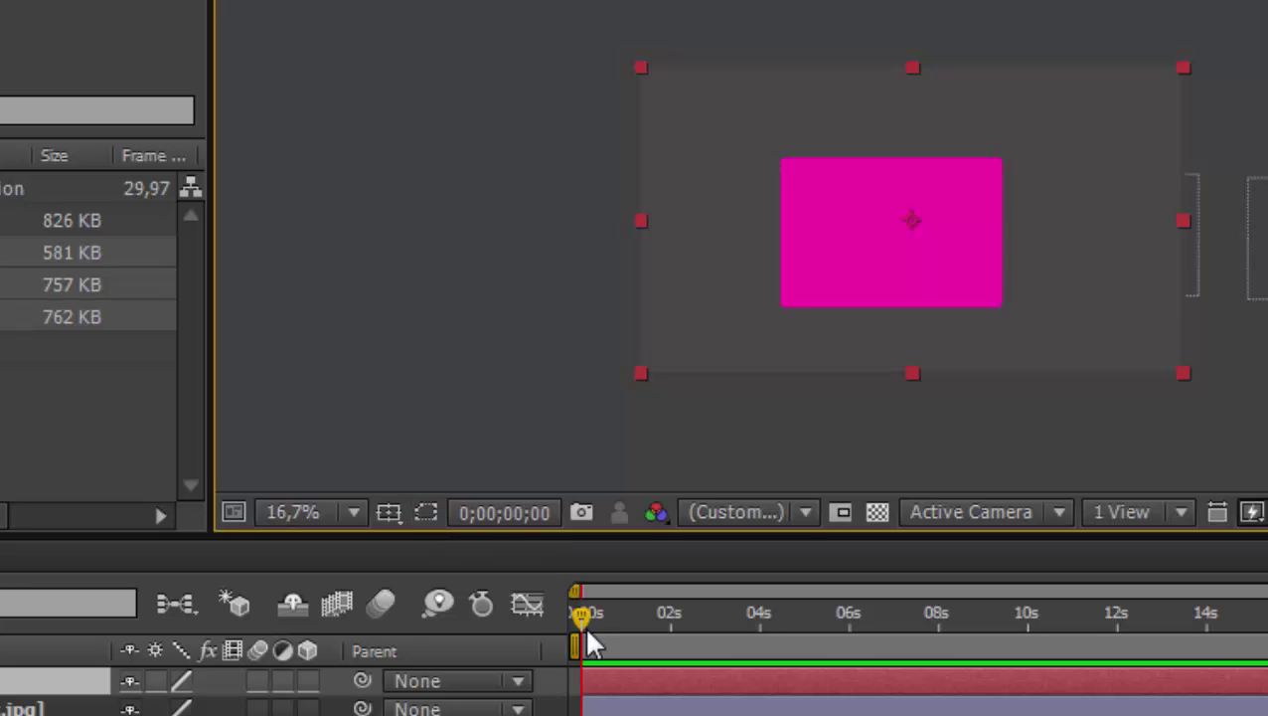
click(421, 519)
click(425, 517)
Scrub Desert.jpg's Position and set it back to X 1685.7, Y 601.1.
mouse_move(586, 618)
mouse_down()
mouse_move(1267, 646)
mouse_move(586, 700)
mouse_move(731, 703)
mouse_up()
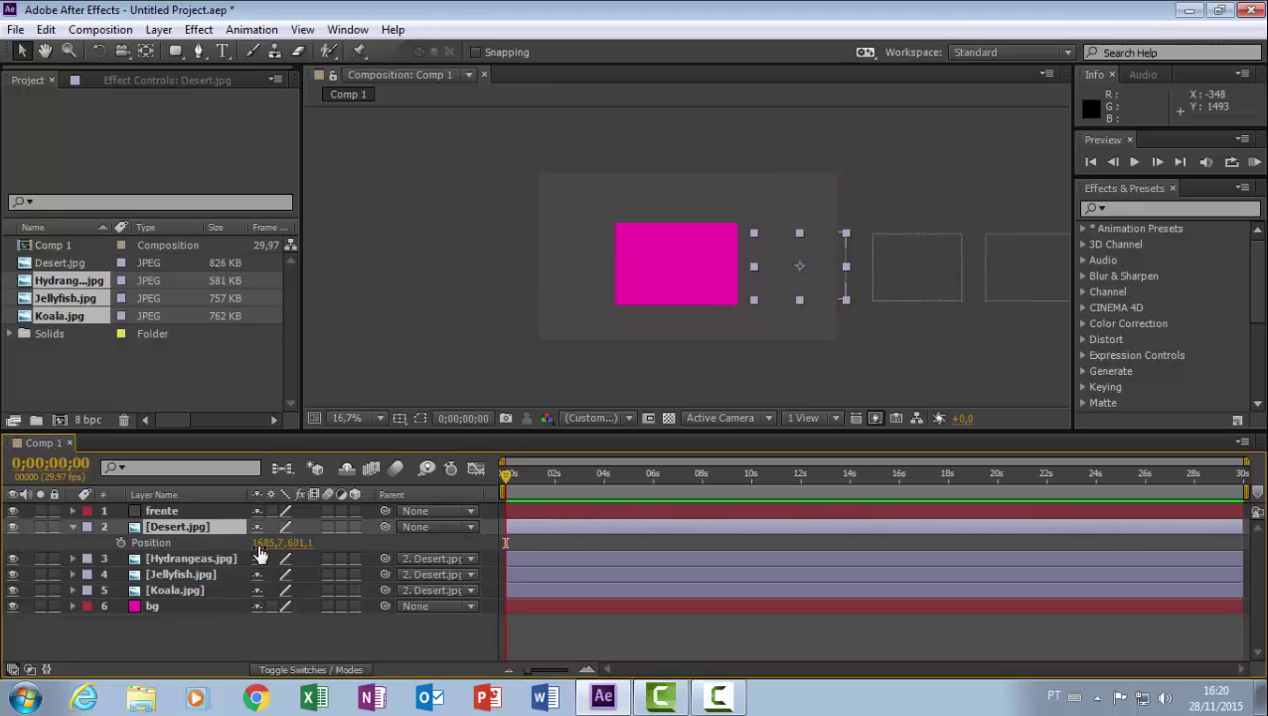
drag(269, 544, 44, 526)
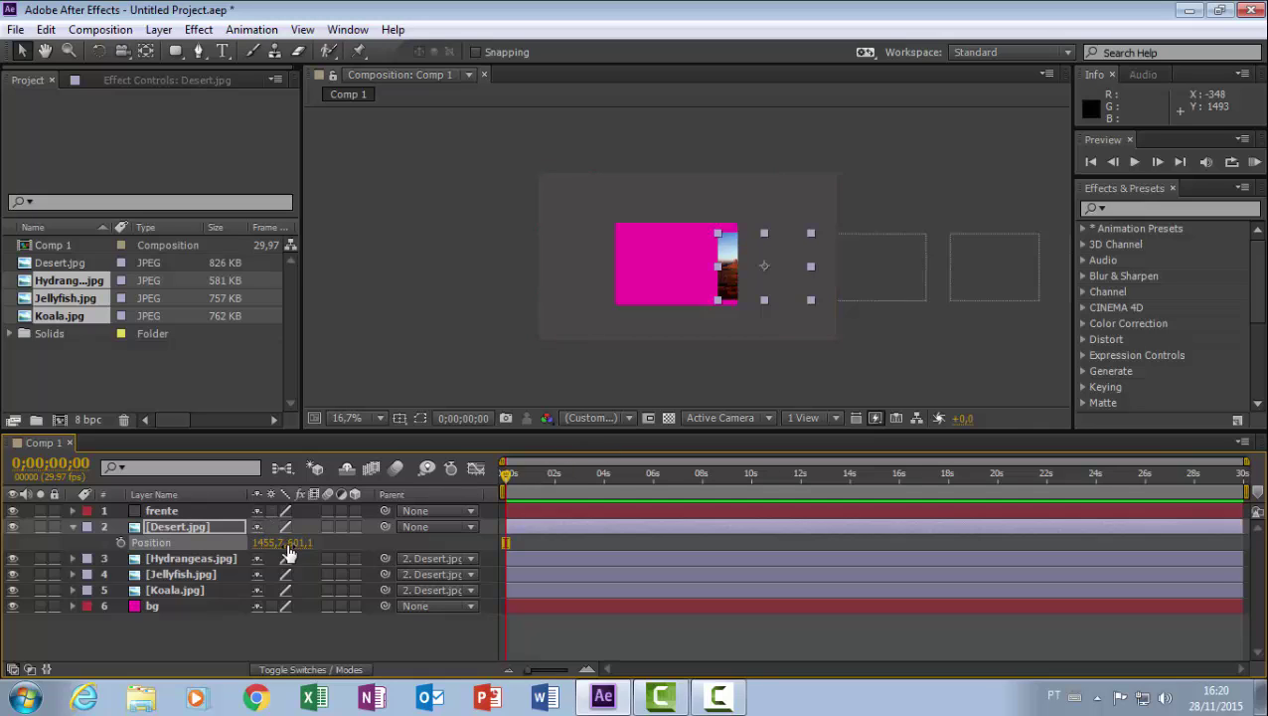
drag(287, 553, 515, 552)
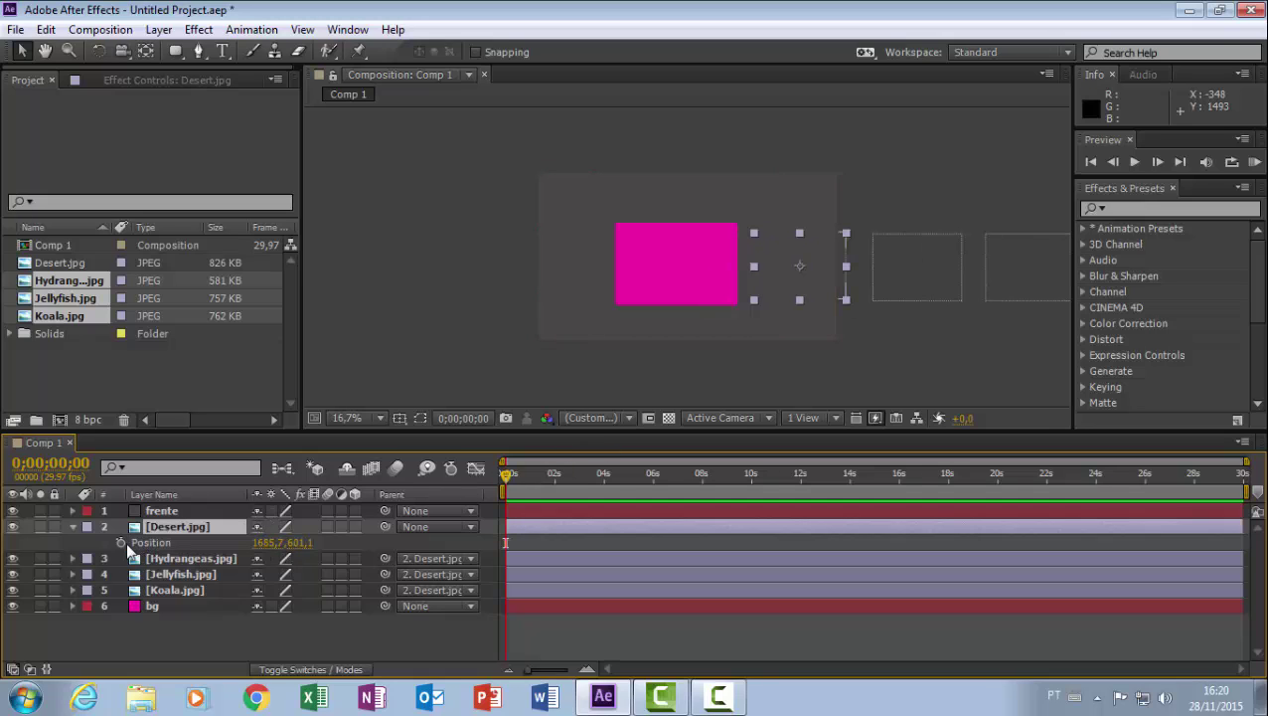
Keyframe the strip at 0s, at 1;28 with X 911.7, and hold it at 3;19.
click(120, 541)
drag(505, 477, 552, 477)
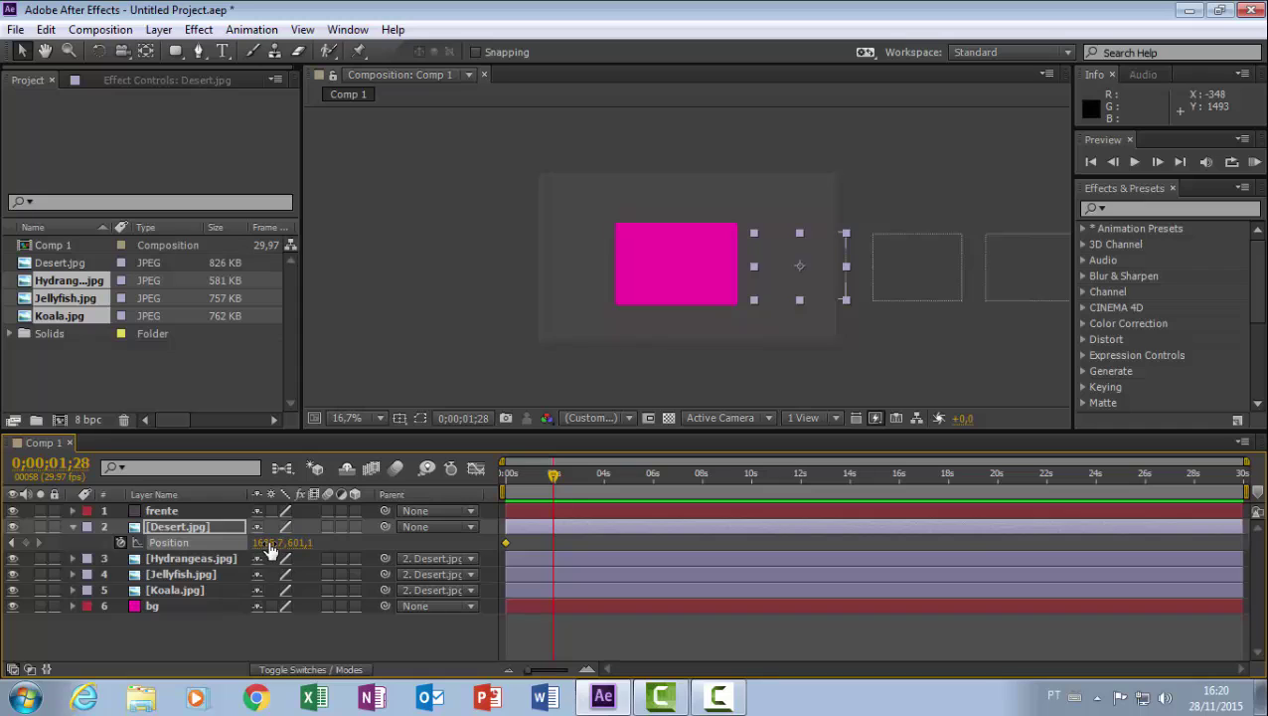
drag(268, 543, 273, 557)
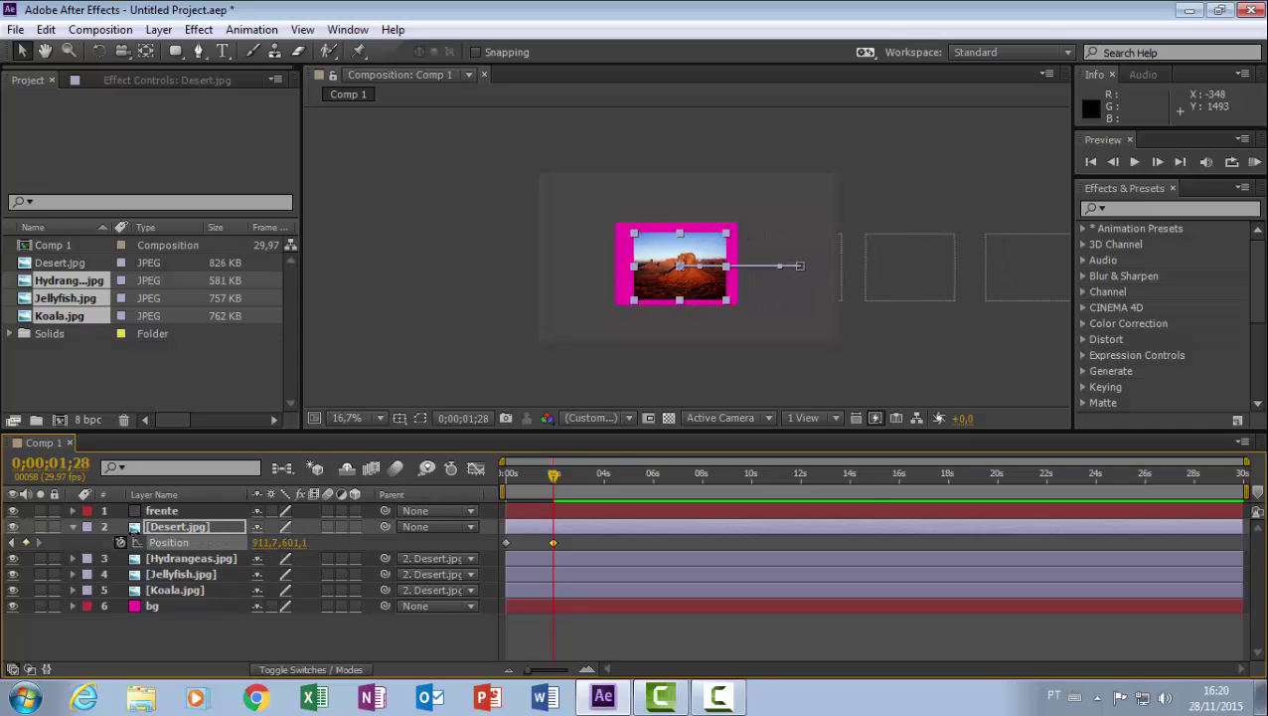
drag(553, 478, 597, 485)
click(27, 546)
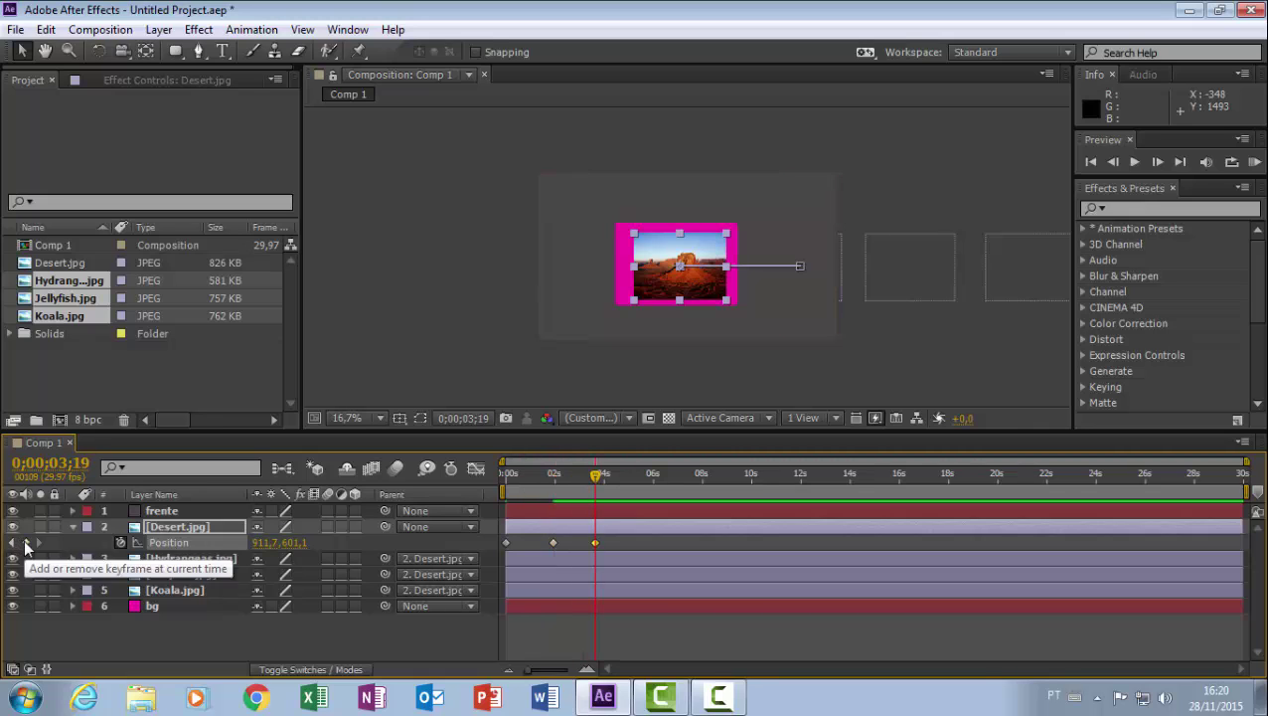
Center the koala with X 172.7 at 5;16, hold it at 7;28, and return to the start.
mouse_move(596, 481)
mouse_down()
mouse_move(513, 485)
mouse_move(641, 481)
mouse_up()
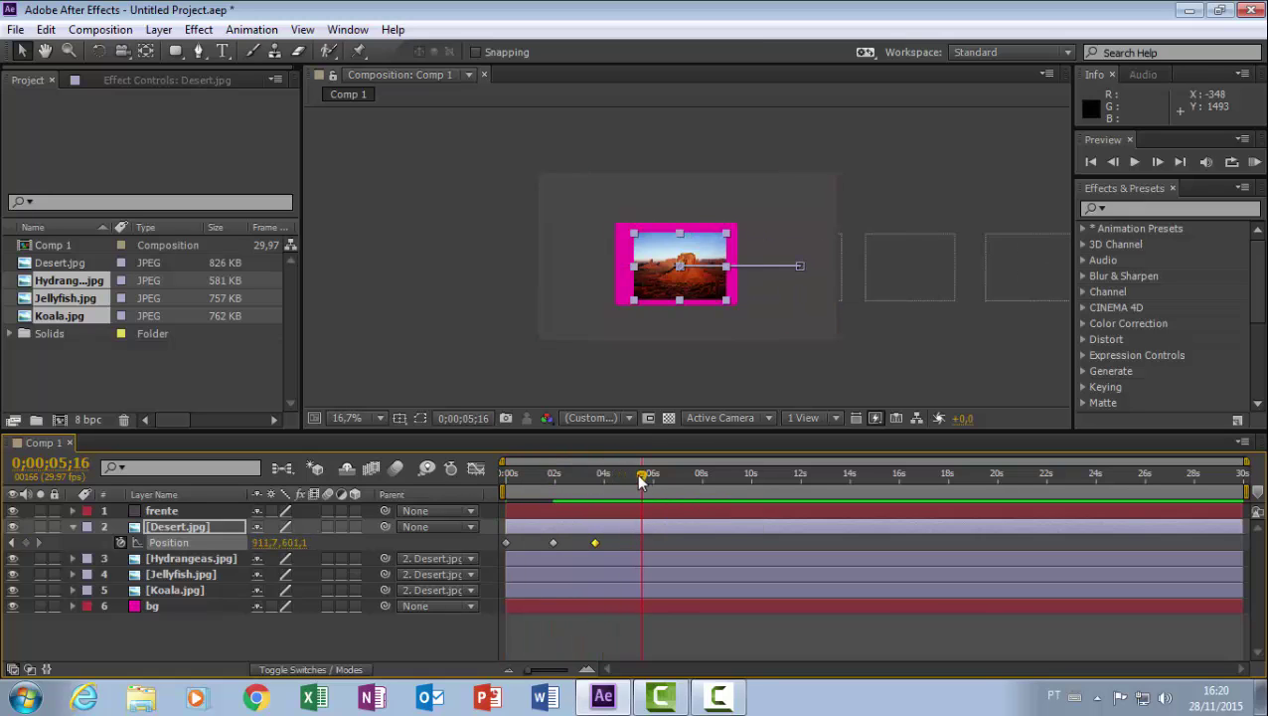
mouse_move(260, 543)
mouse_down()
mouse_move(253, 557)
mouse_move(102, 522)
mouse_up()
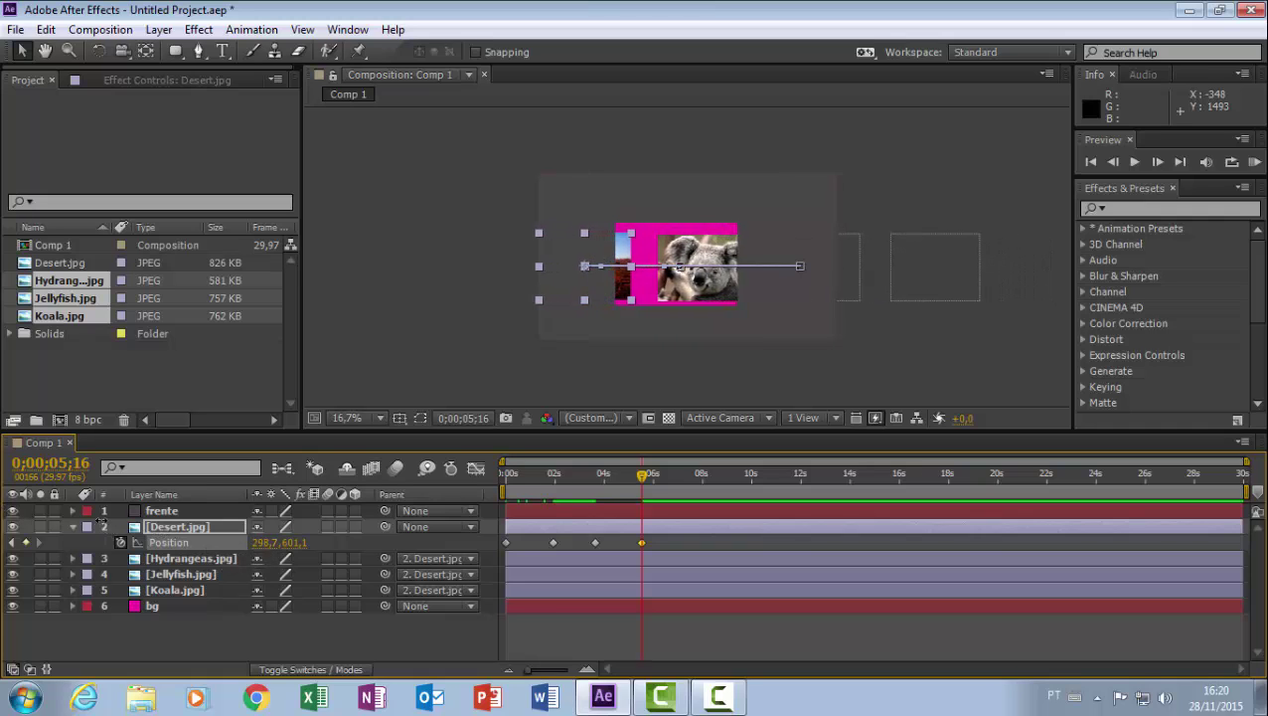
drag(261, 543, 122, 524)
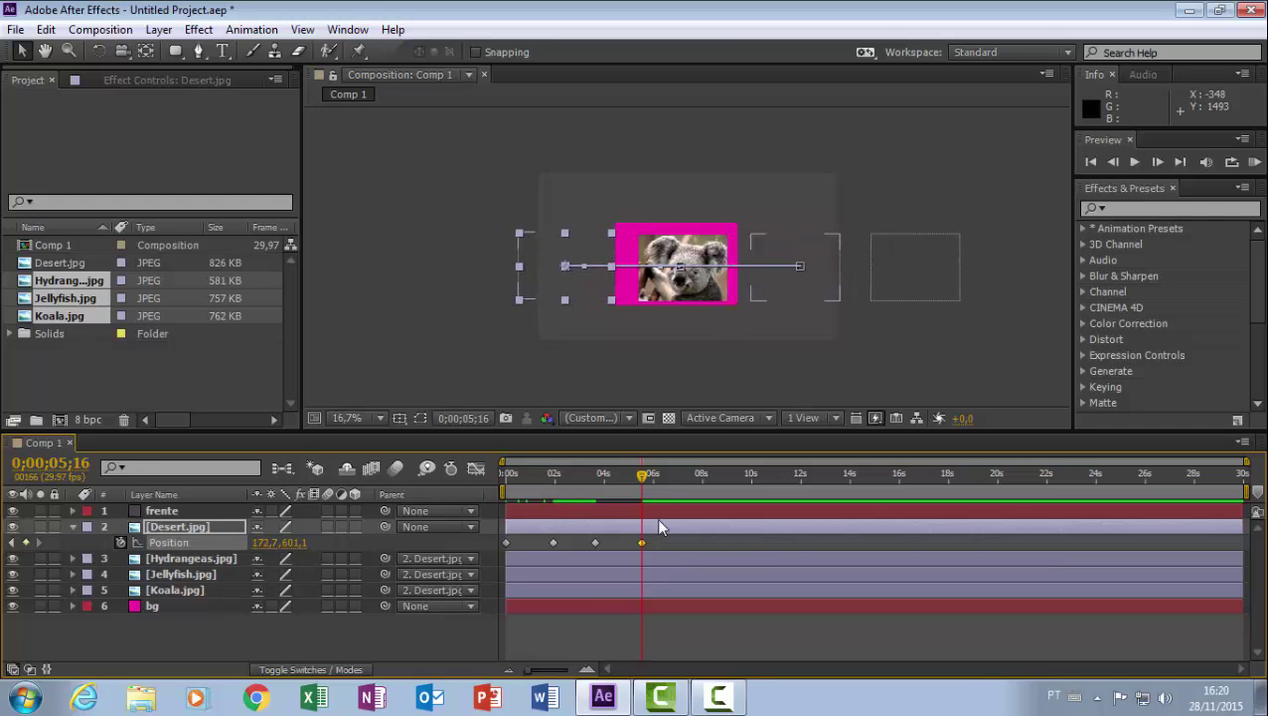
drag(642, 477, 700, 497)
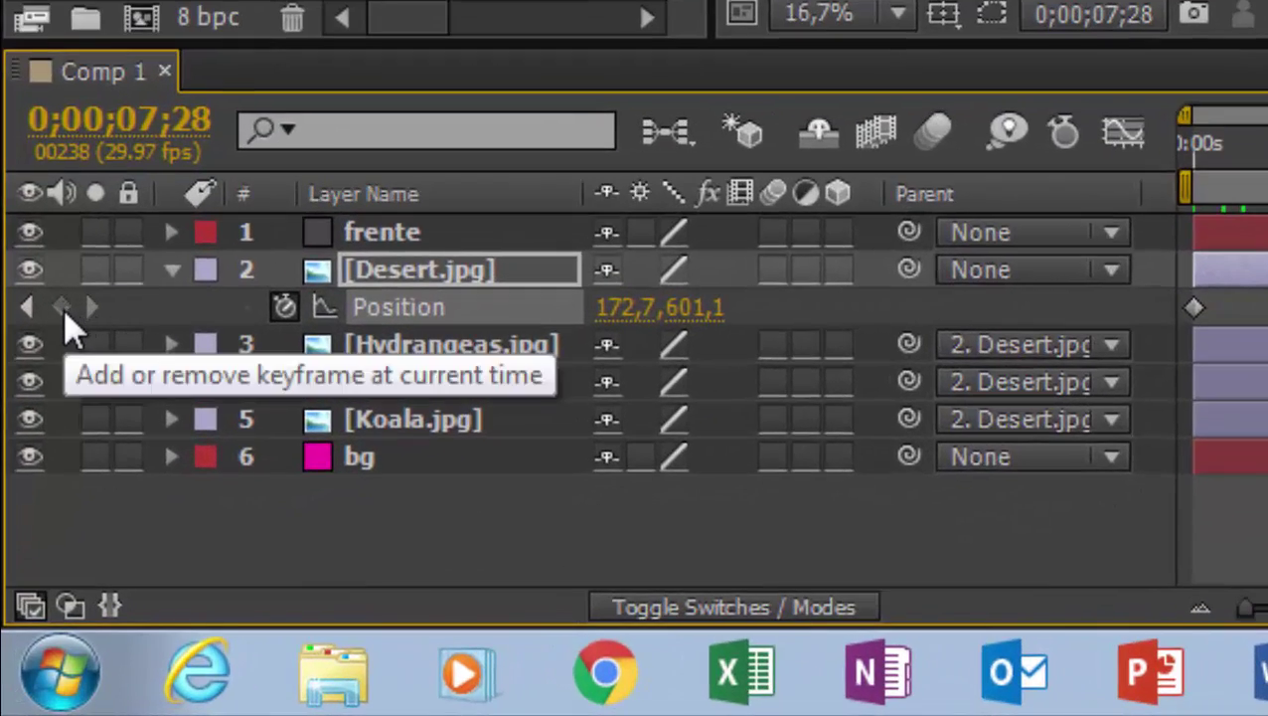
click(63, 310)
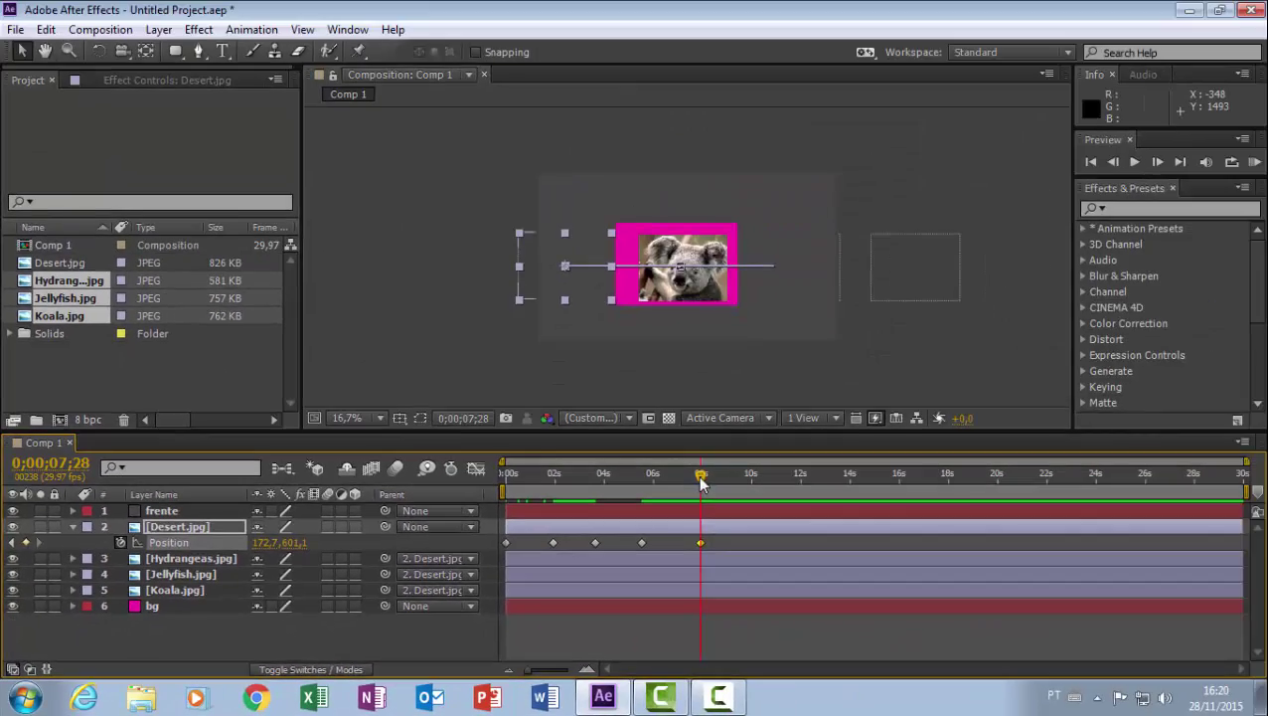
key(Home)
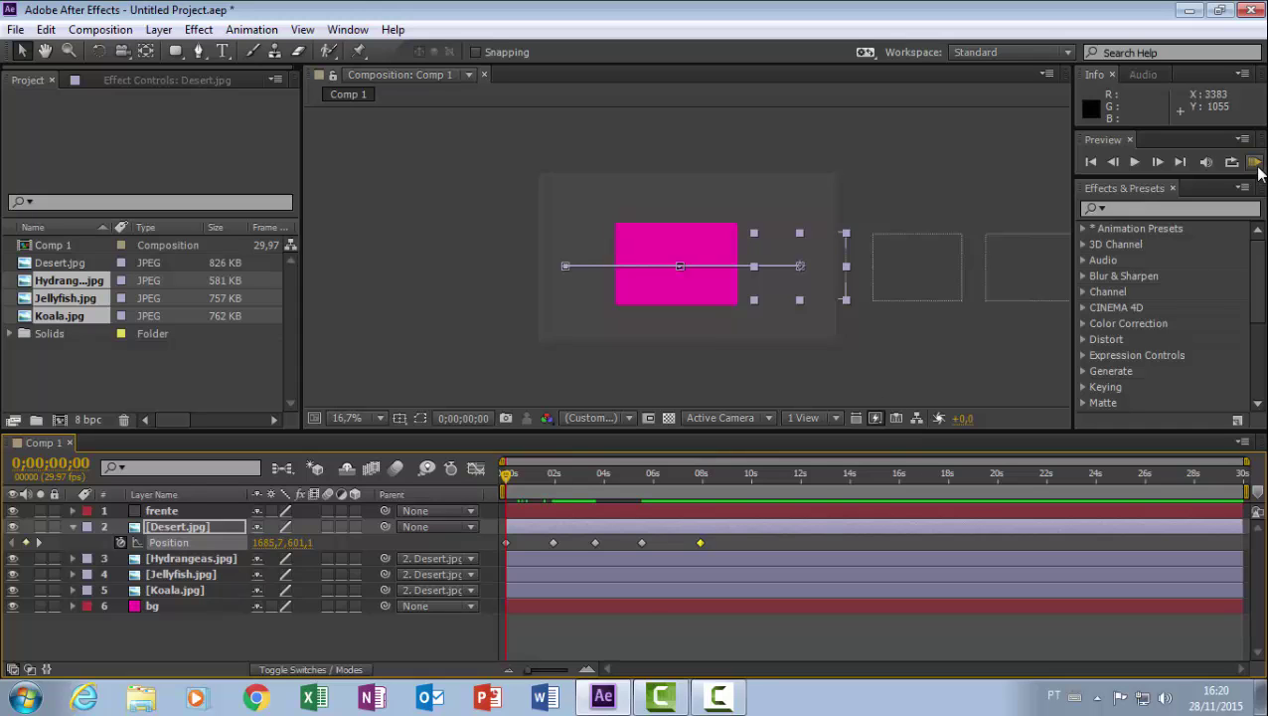
click(1255, 164)
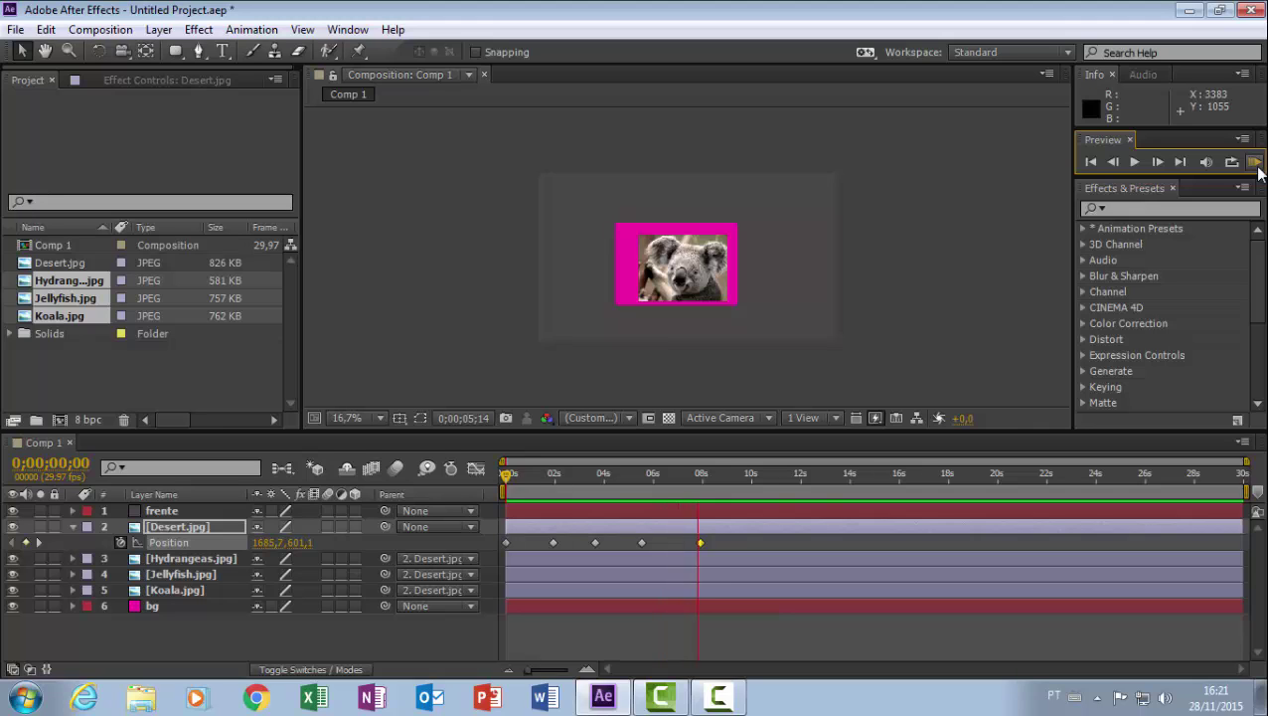
key(space)
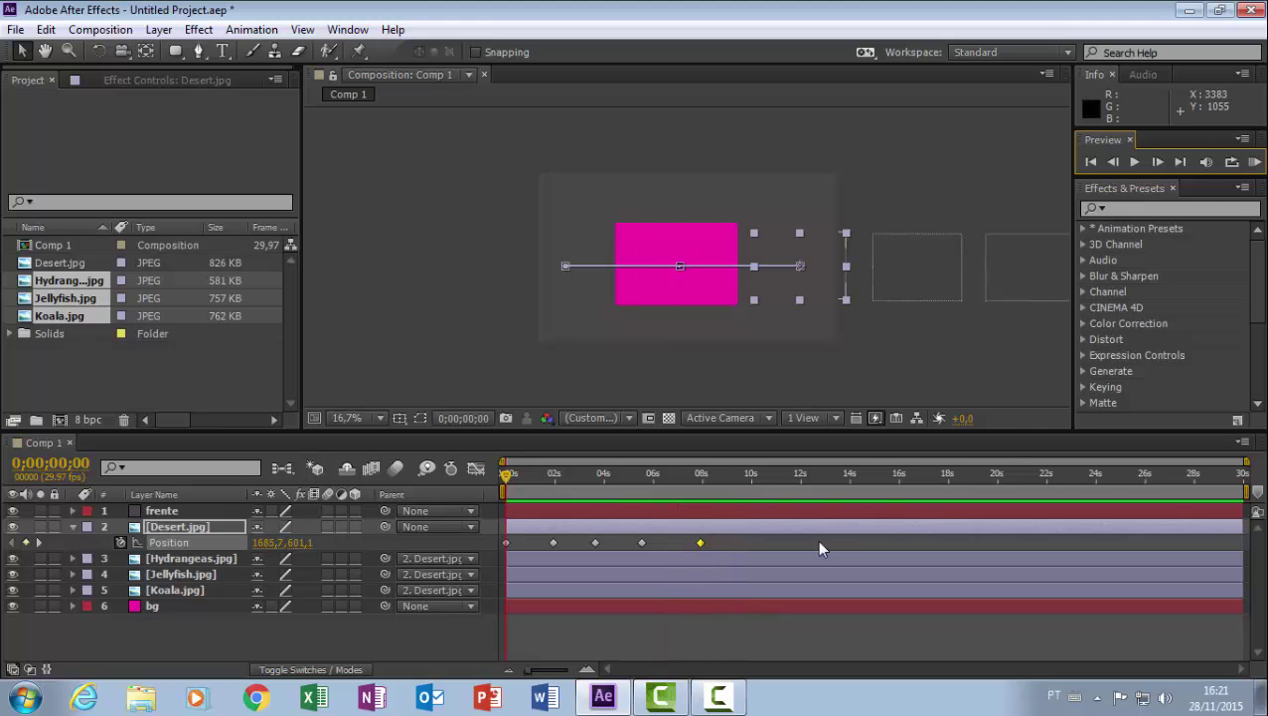
click(685, 322)
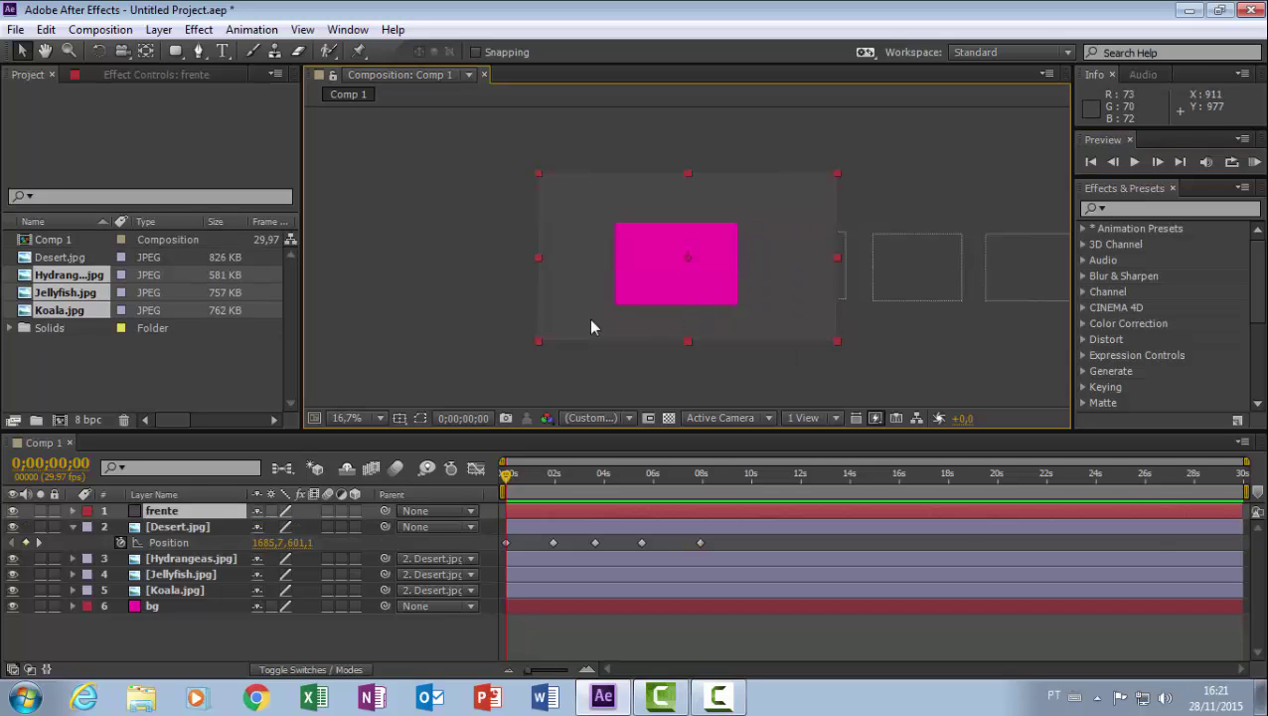
Delete Desert.jpg's position keyframes.
click(72, 511)
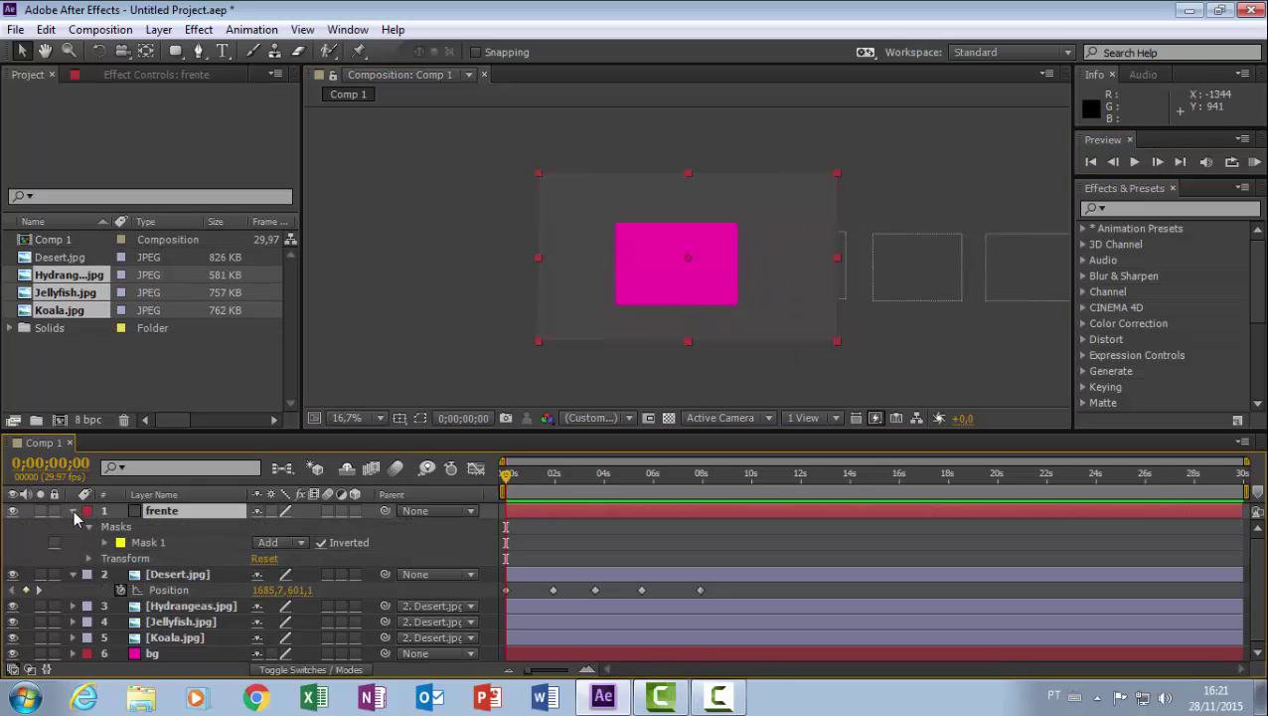
click(74, 510)
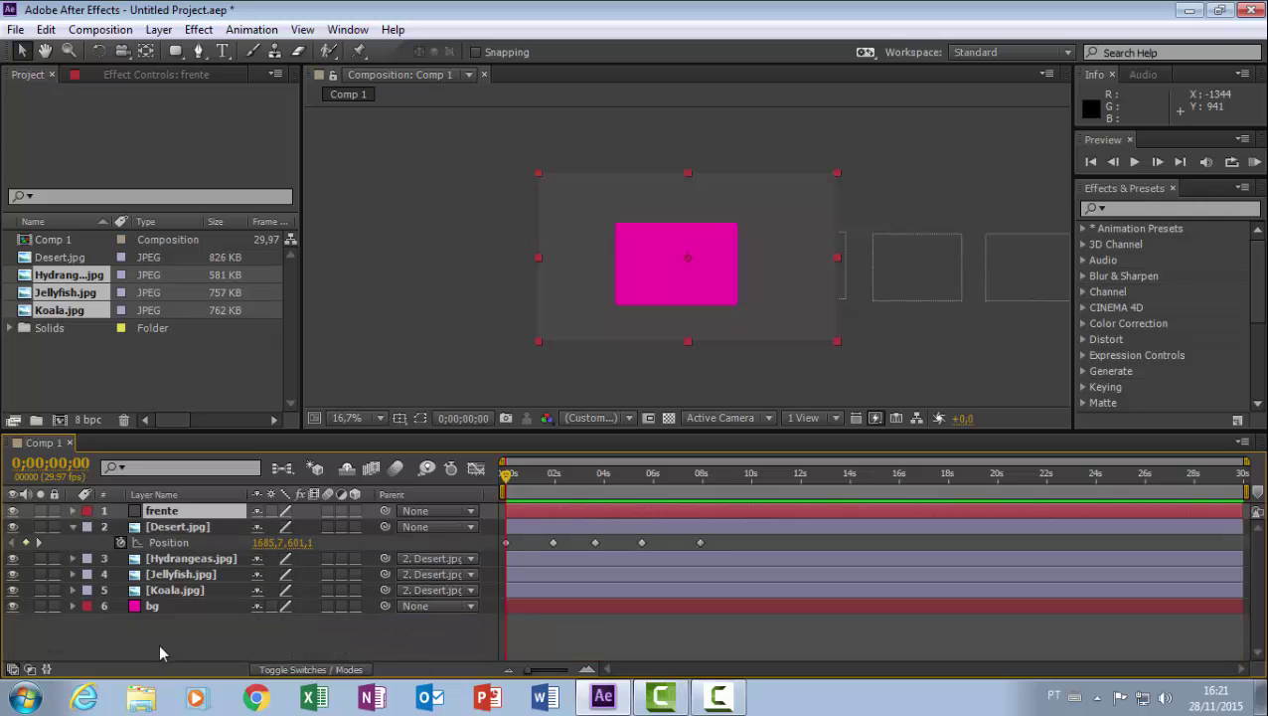
drag(161, 634, 209, 533)
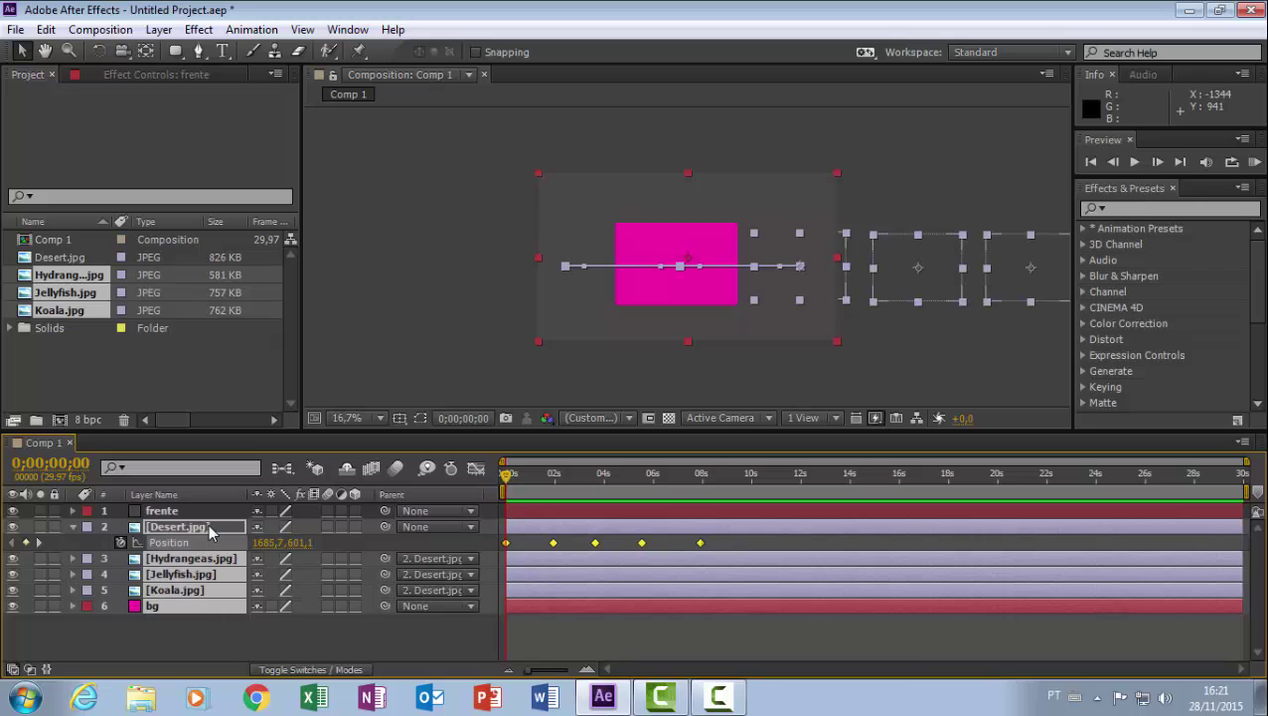
key(Delete)
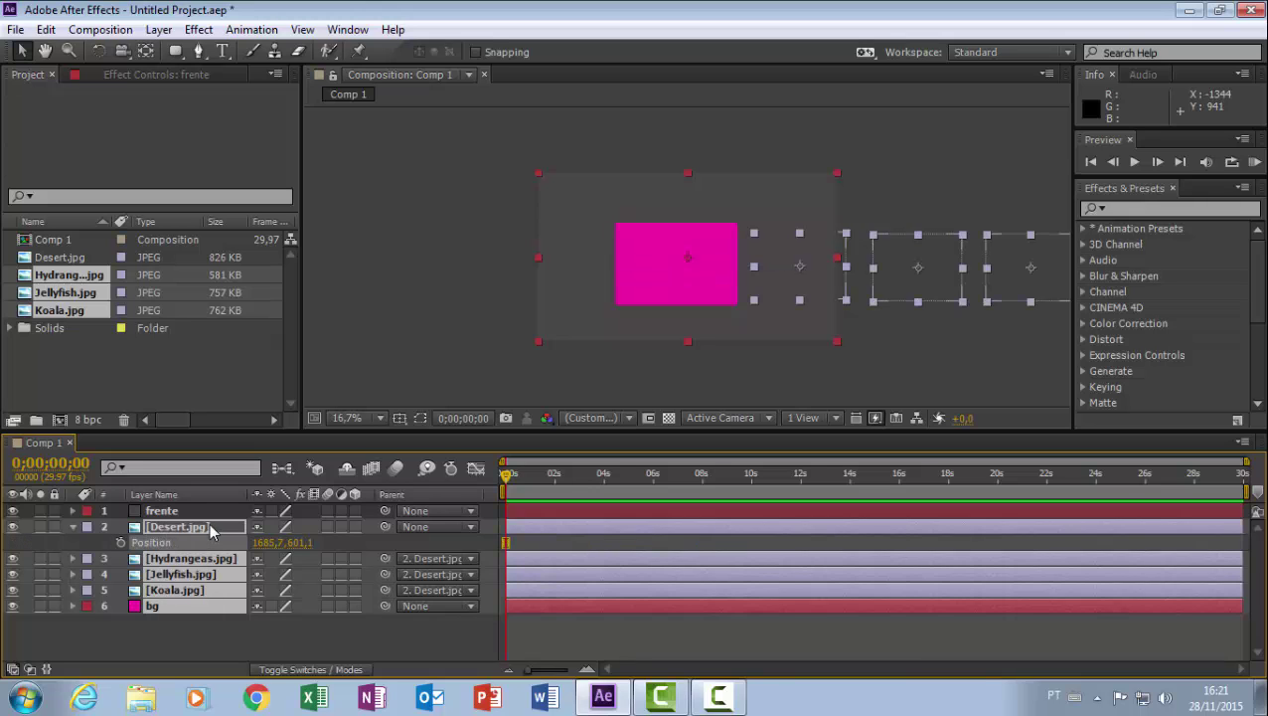
click(175, 629)
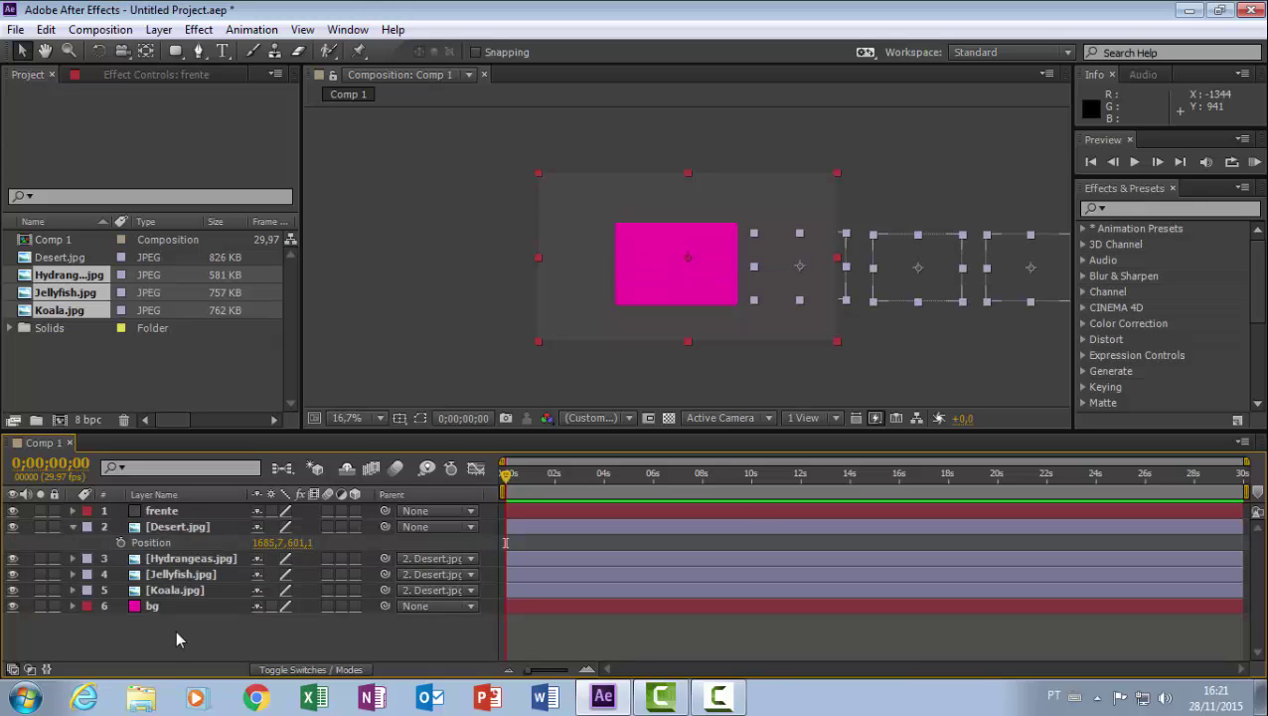
Delete the Desert, Hydrangeas, Jellyfish, Koala and bg layers, leaving only frente.
click(72, 526)
drag(154, 619, 183, 527)
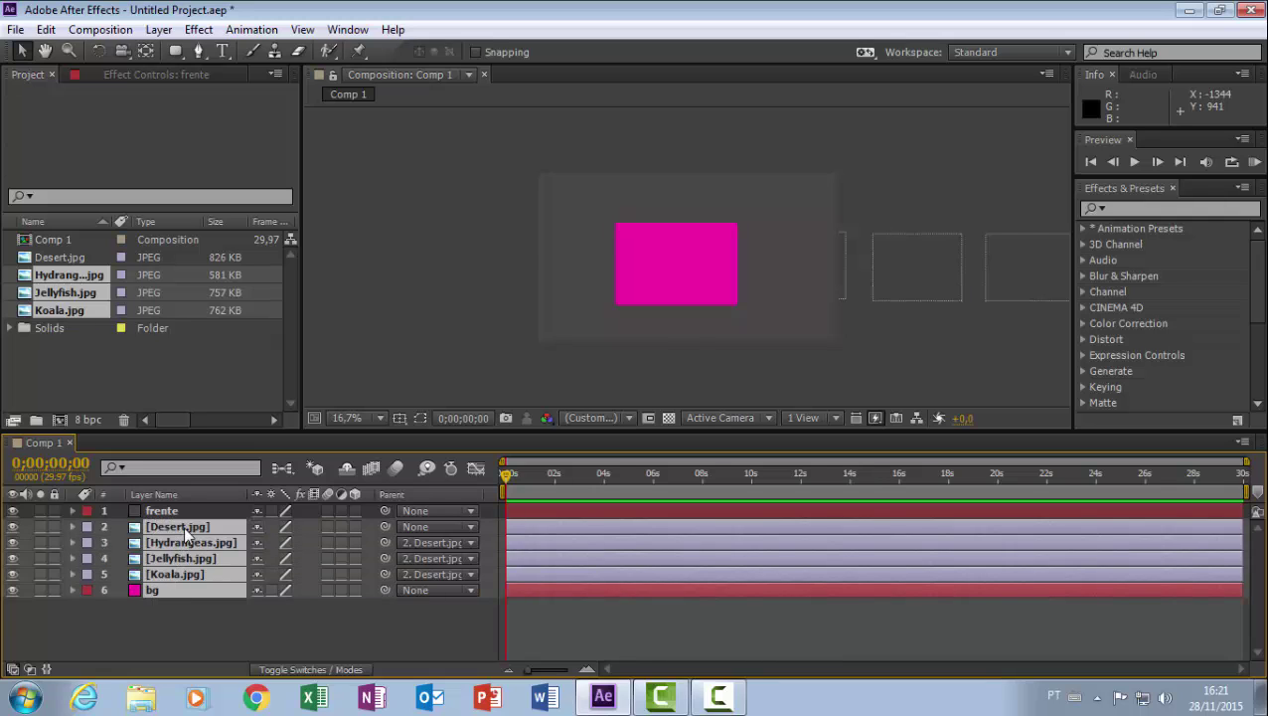
key(Delete)
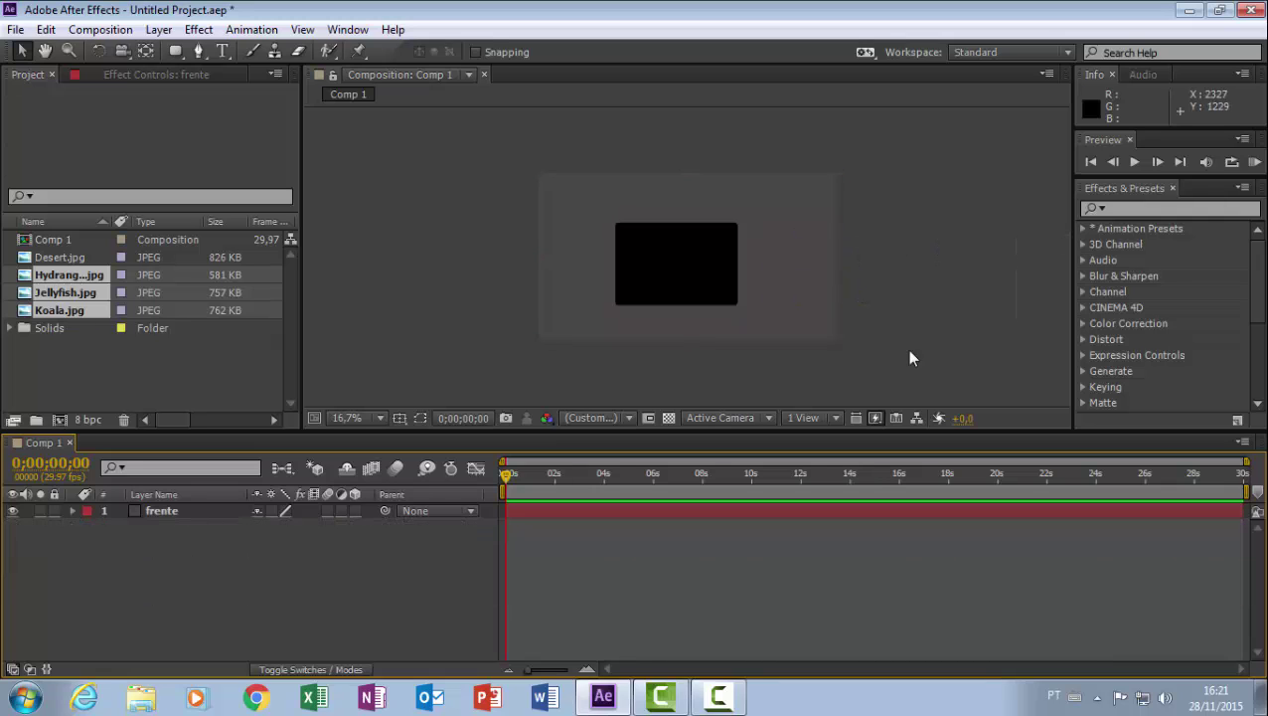
Reveal frente's mask properties with M and select Mask 1.
click(213, 510)
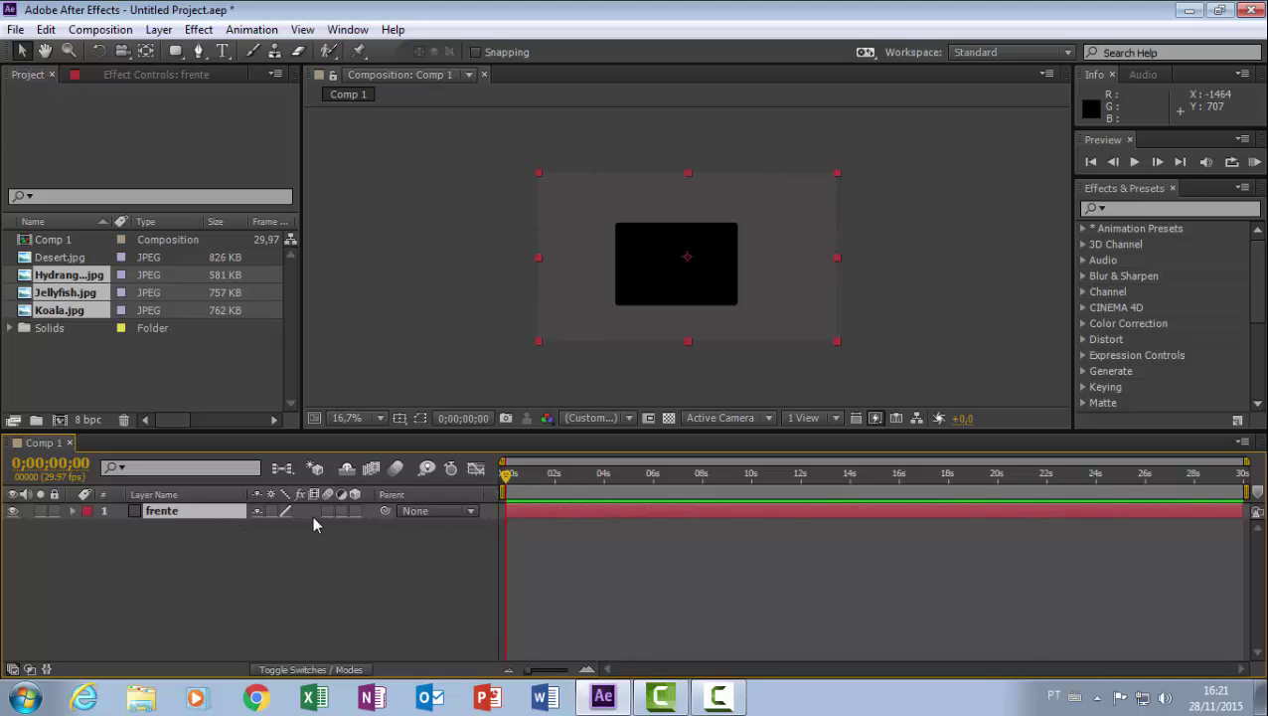
key(m)
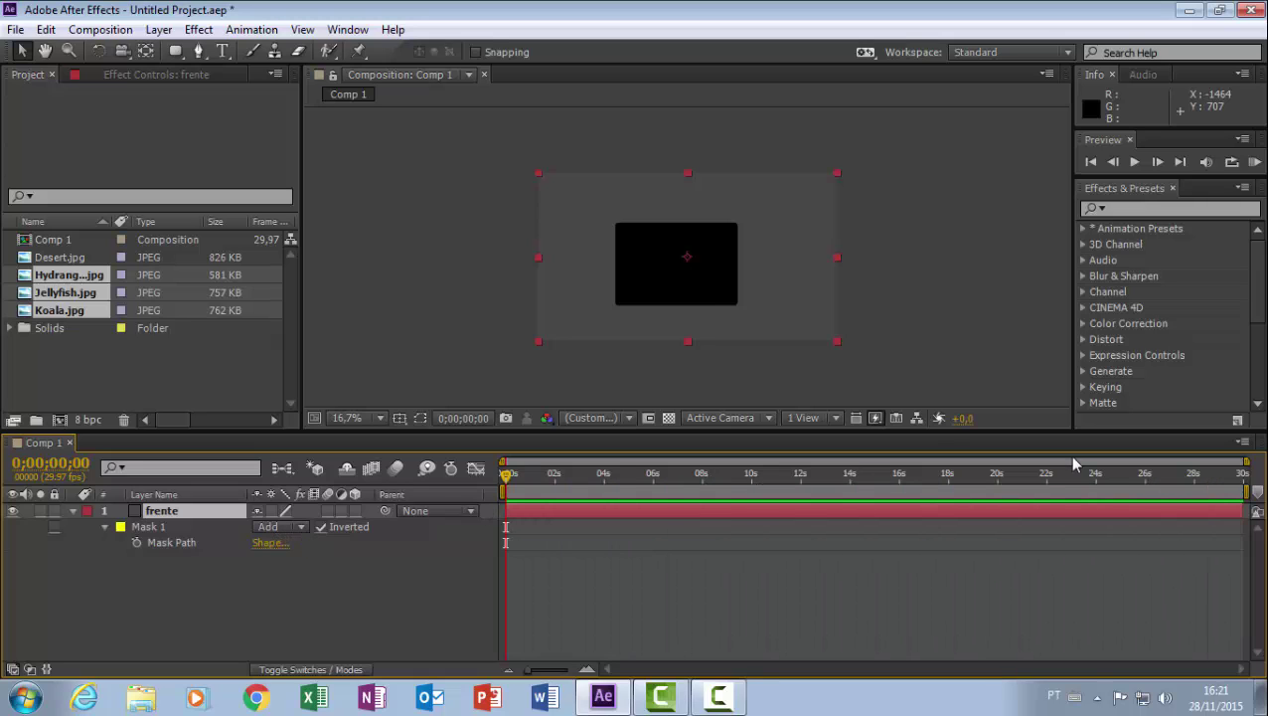
click(146, 530)
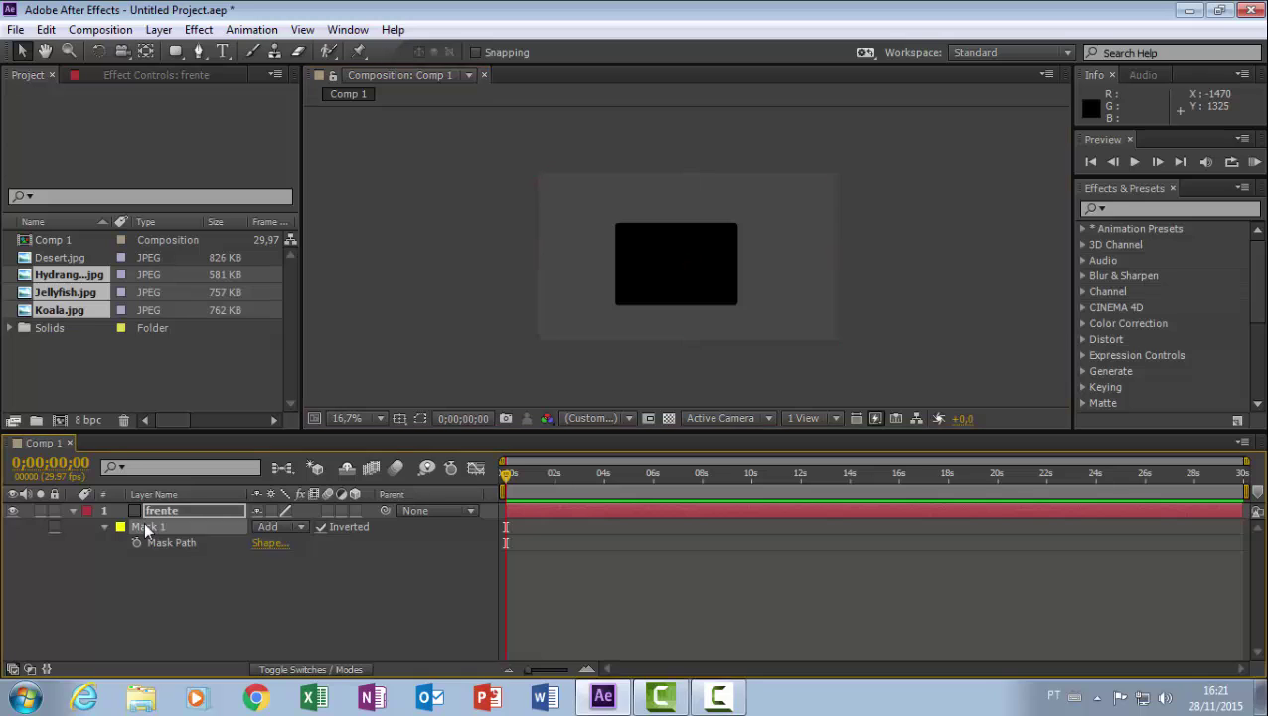
Show the mask outline and shift the whole mask slightly up and left.
click(422, 417)
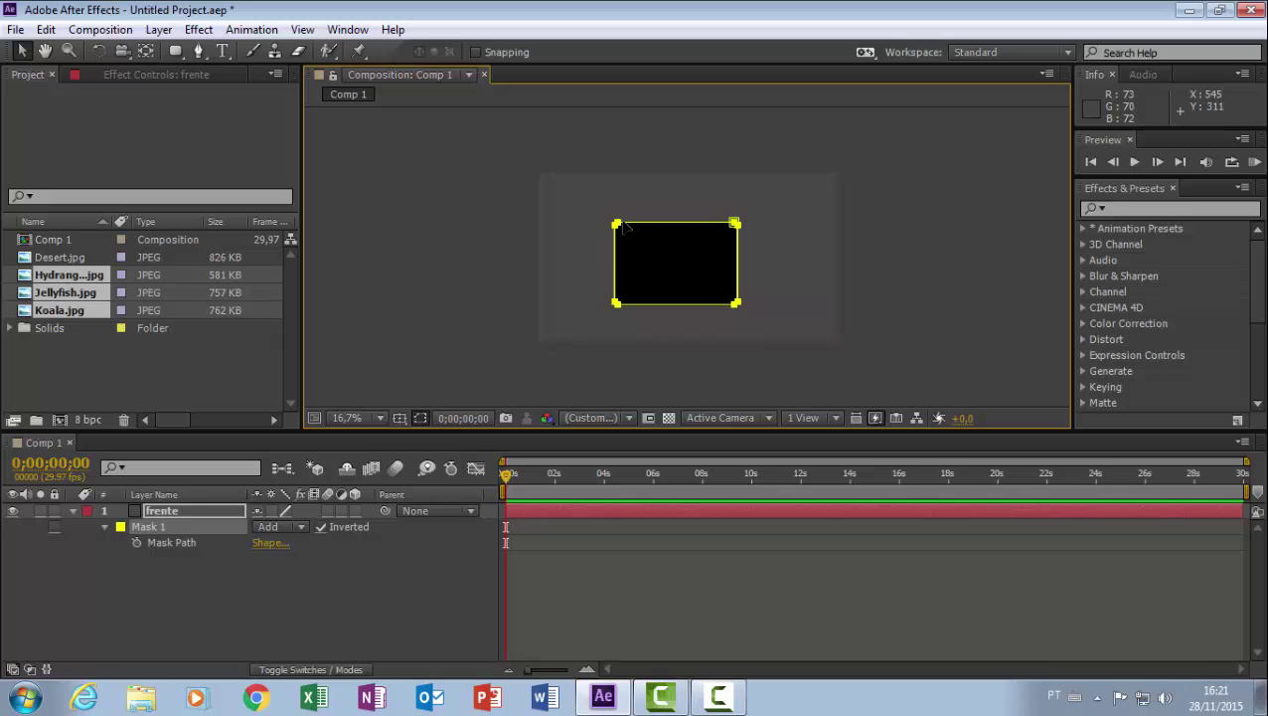
drag(625, 227, 614, 234)
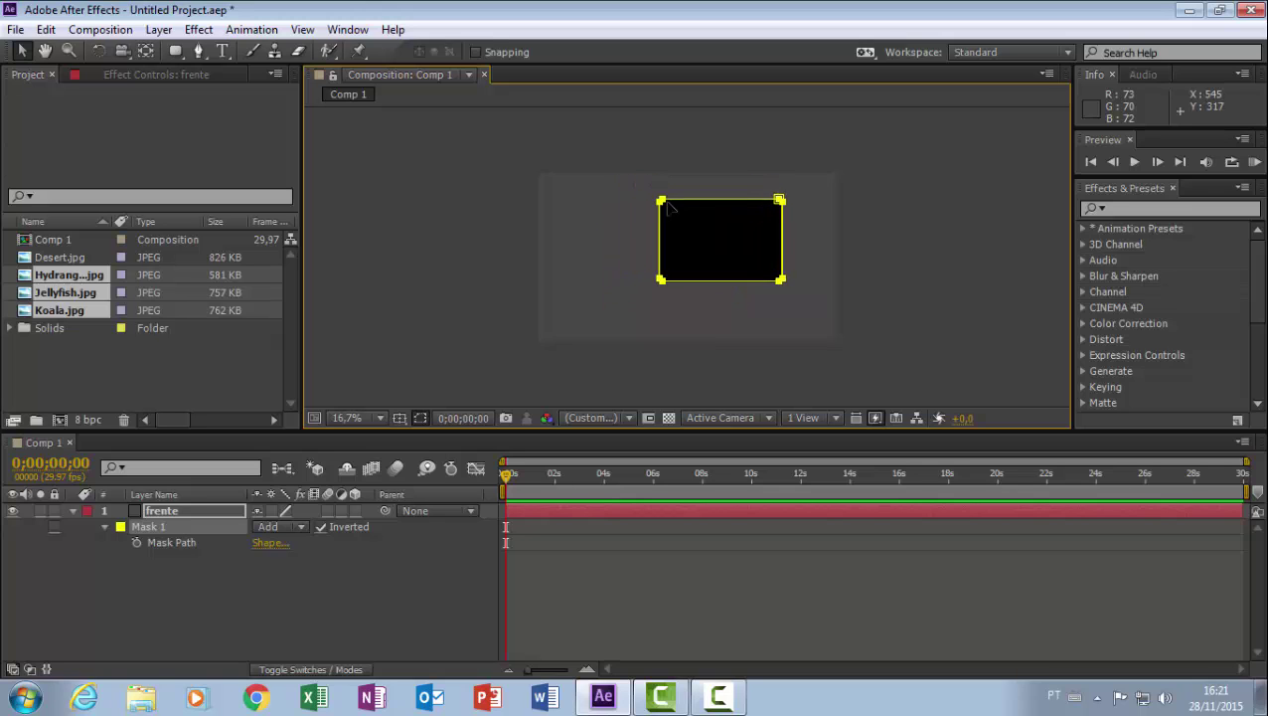
click(617, 316)
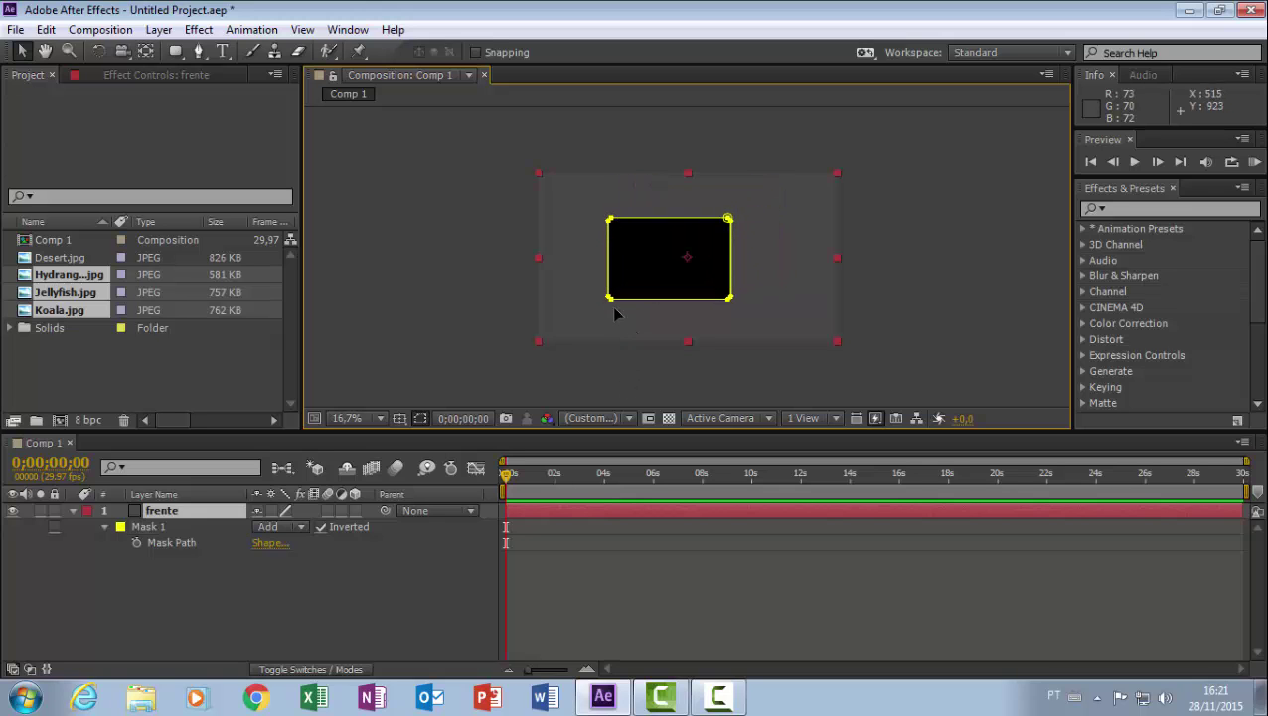
Add points pulling the mask's bottom, right, top and upper-left edges outward, and drag the lower-left point out.
drag(613, 303, 710, 335)
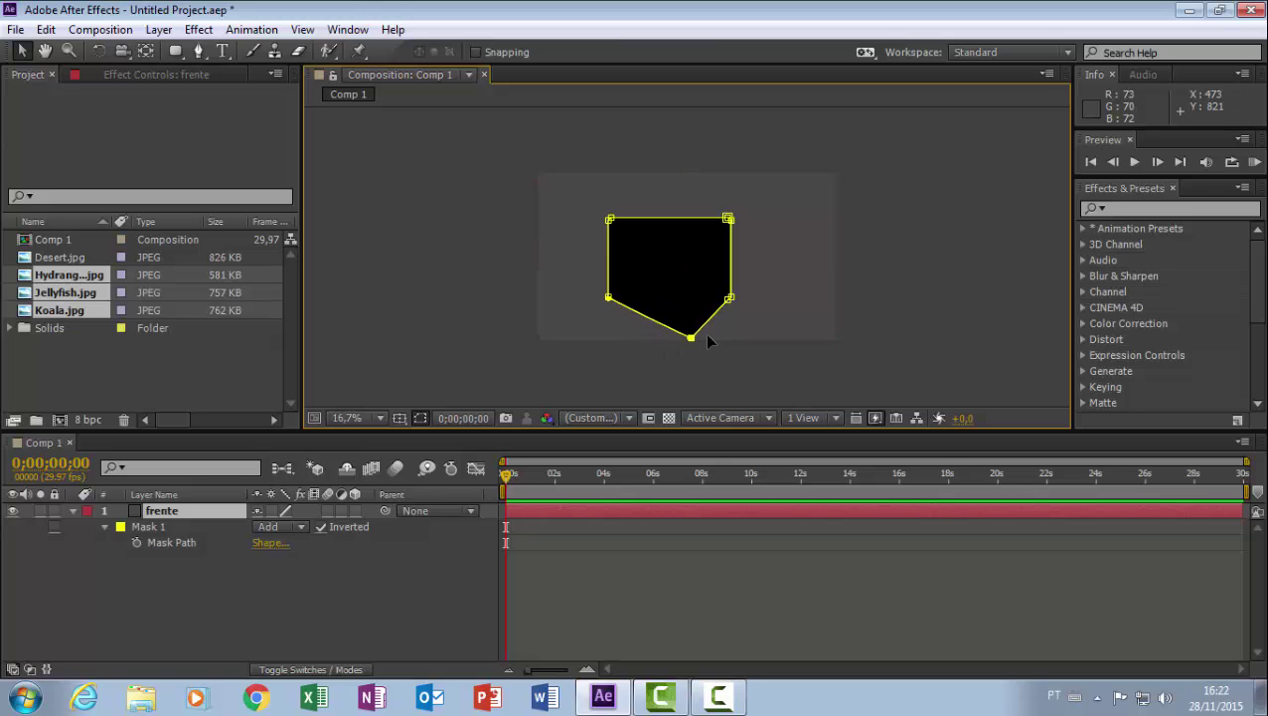
drag(731, 288, 810, 245)
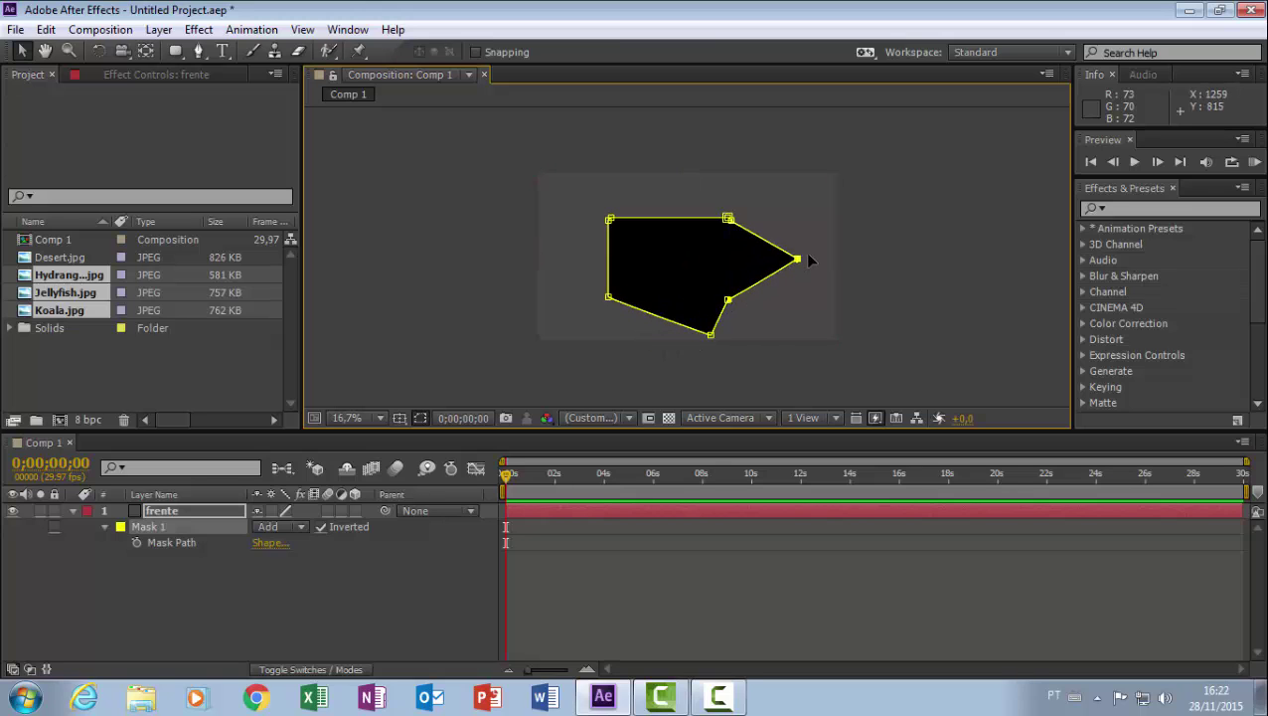
drag(721, 217, 818, 139)
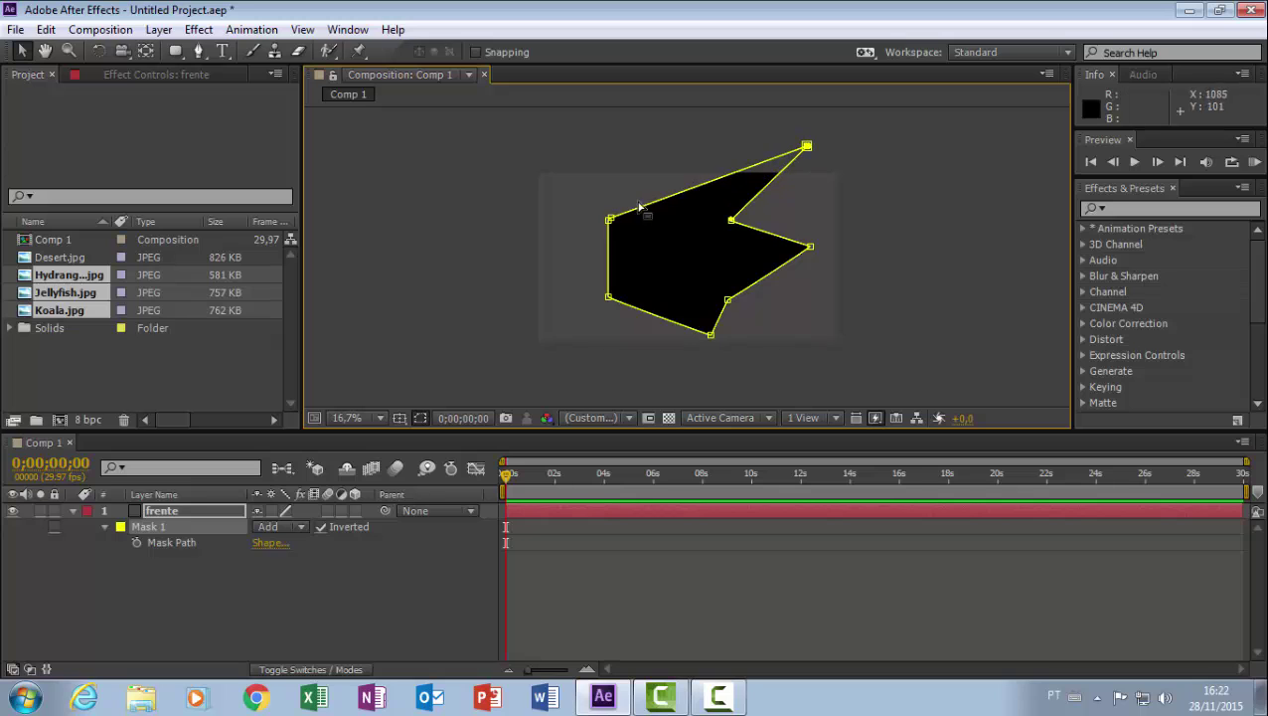
drag(616, 222, 539, 142)
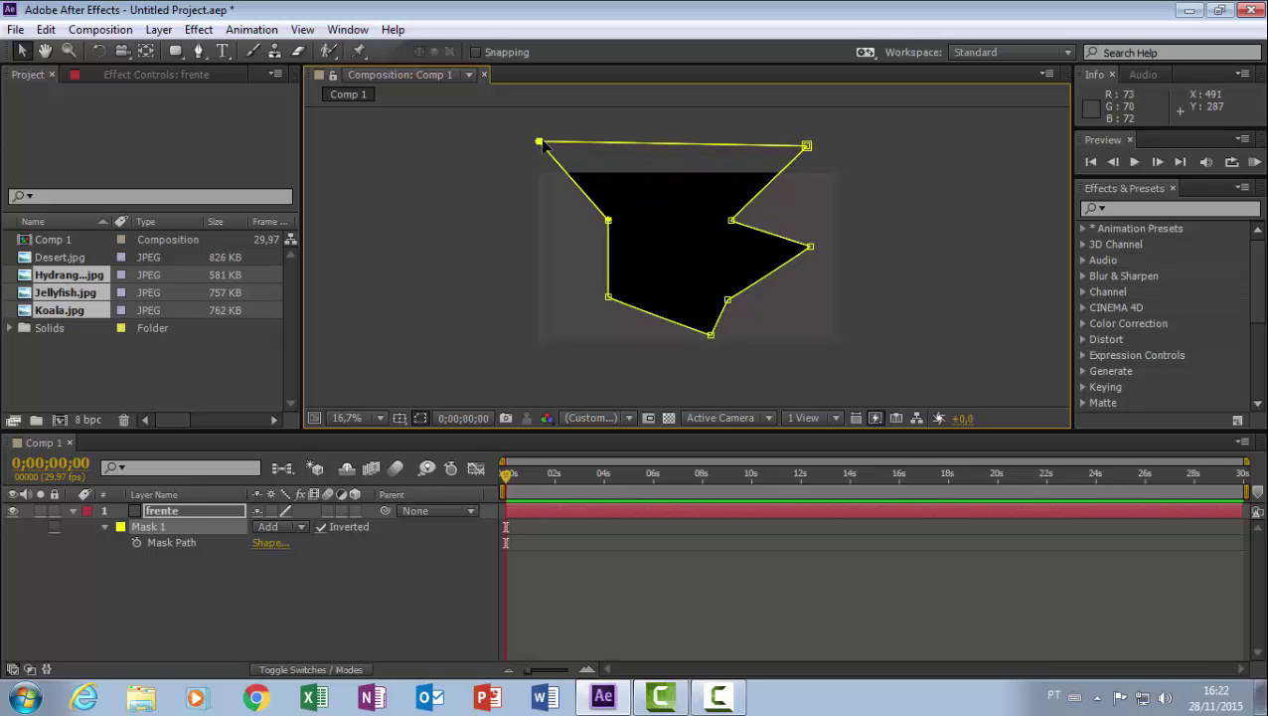
drag(608, 296, 486, 354)
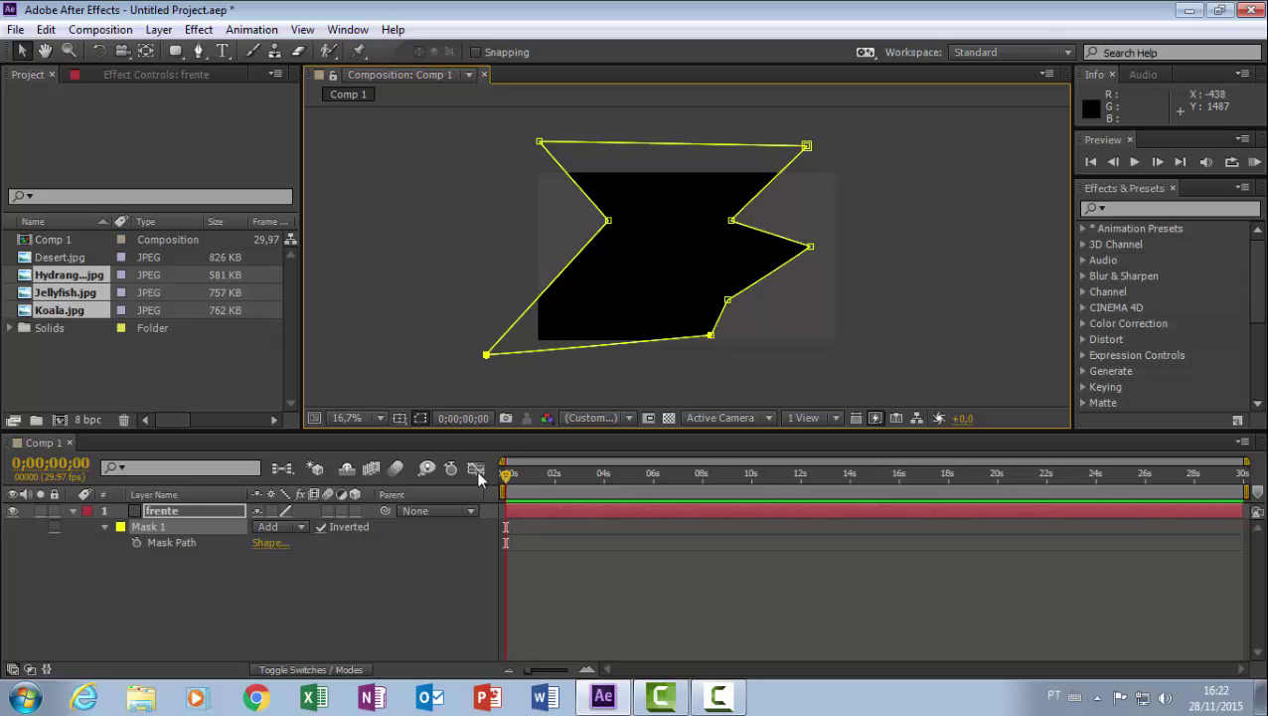
Keyframe the mask path at 0s, then pull its points inward at 0;00;05;28.
click(136, 544)
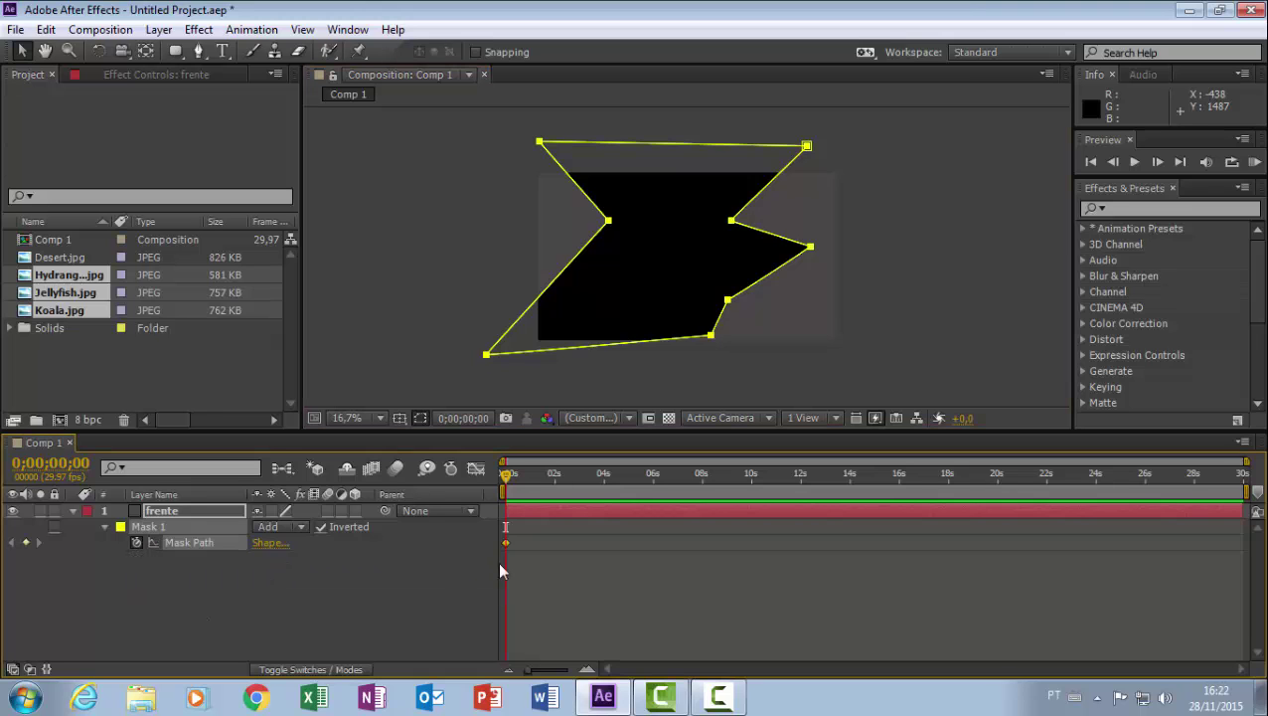
drag(507, 480, 652, 490)
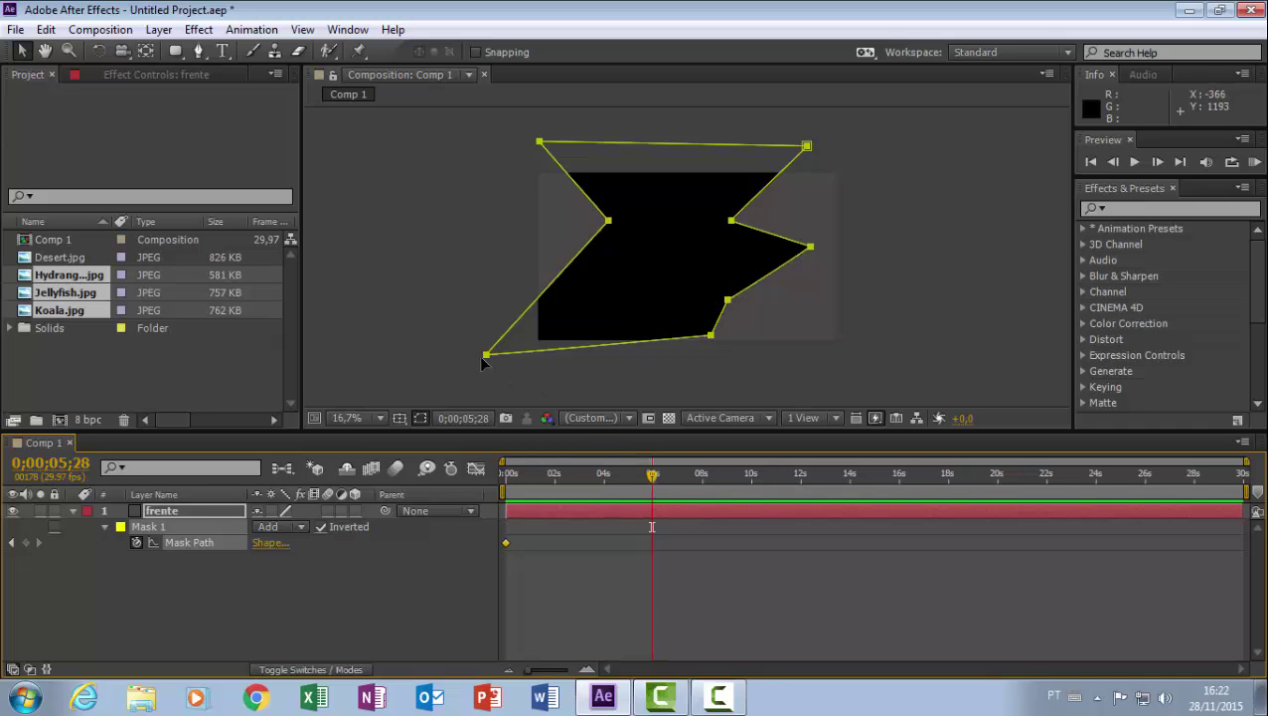
drag(486, 355, 499, 356)
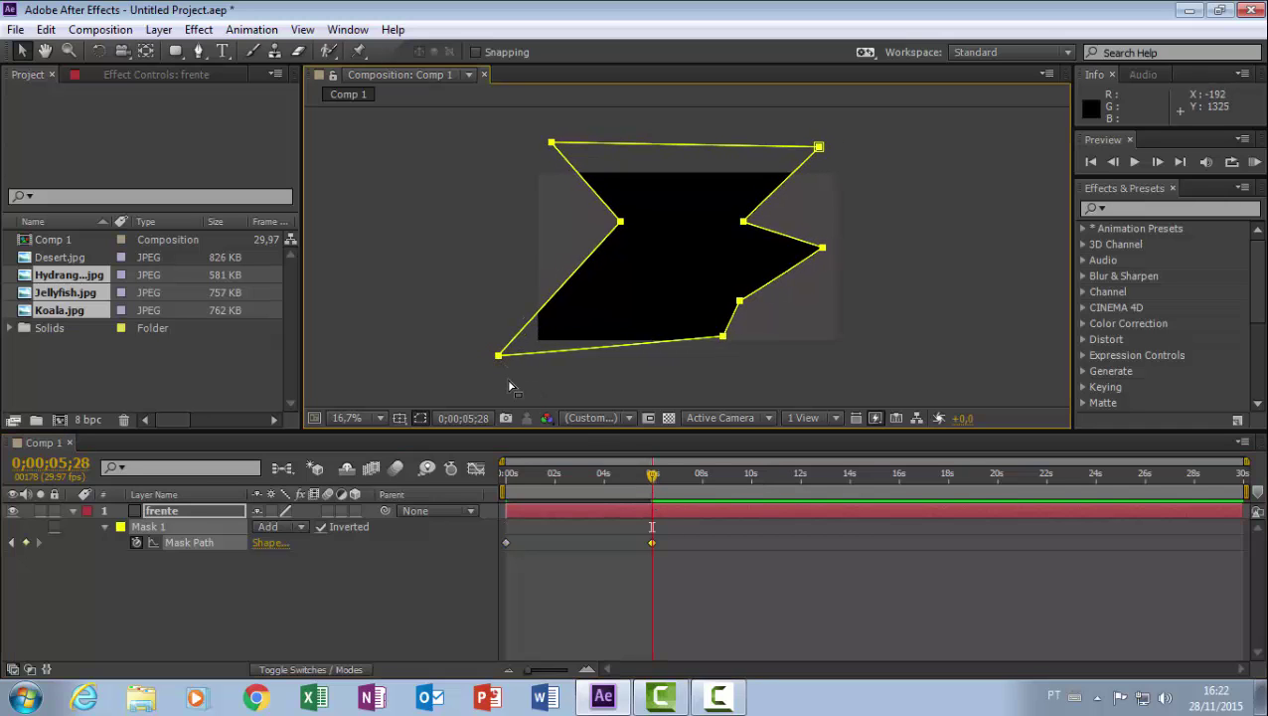
drag(499, 354, 647, 285)
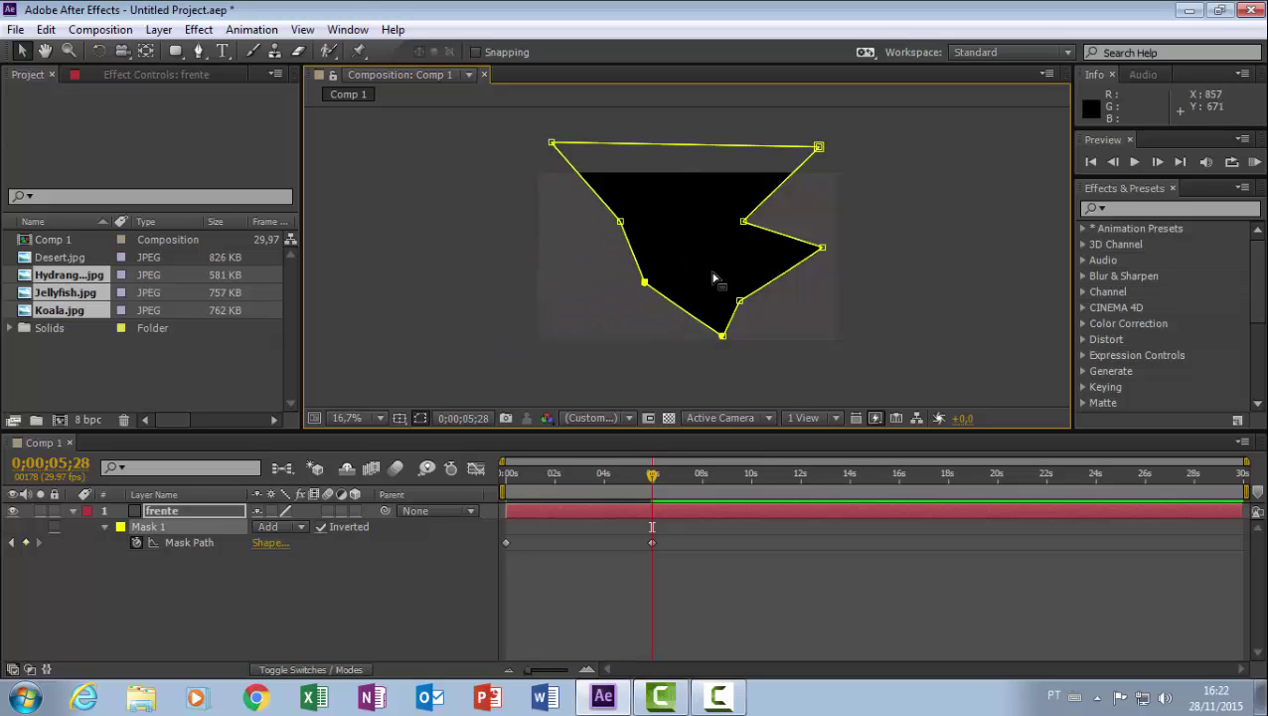
drag(823, 249, 712, 256)
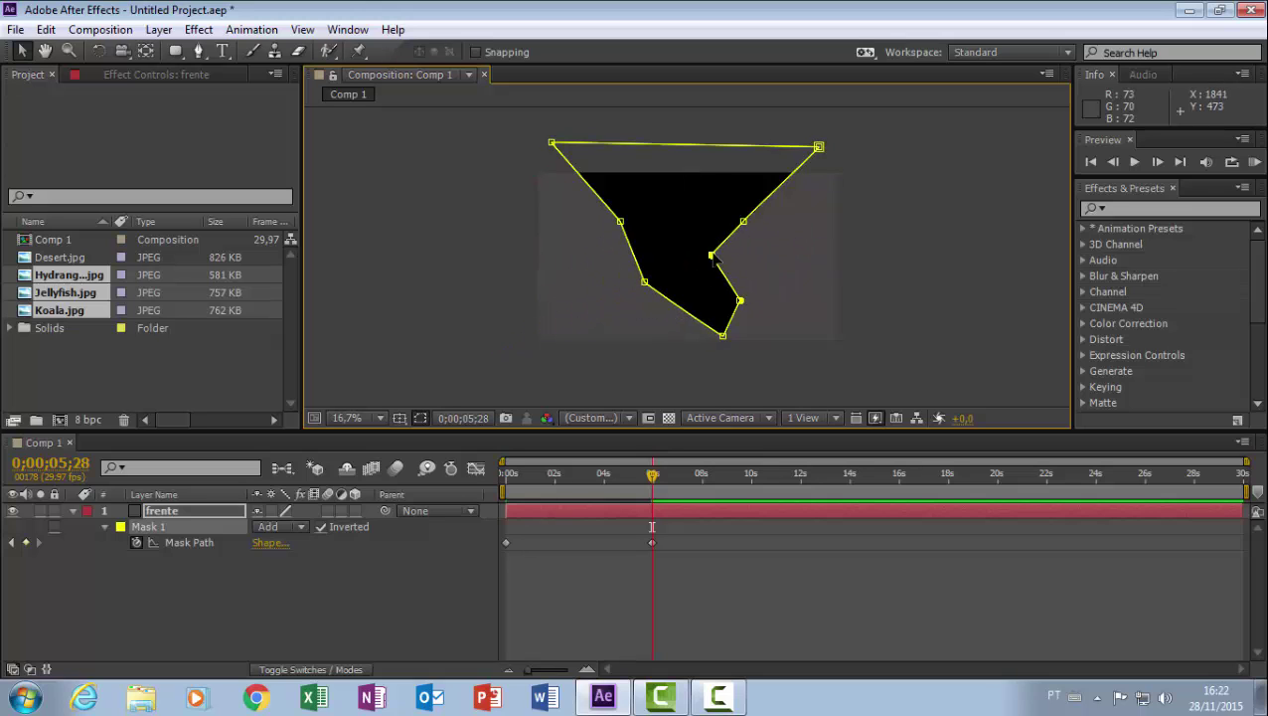
drag(819, 147, 686, 205)
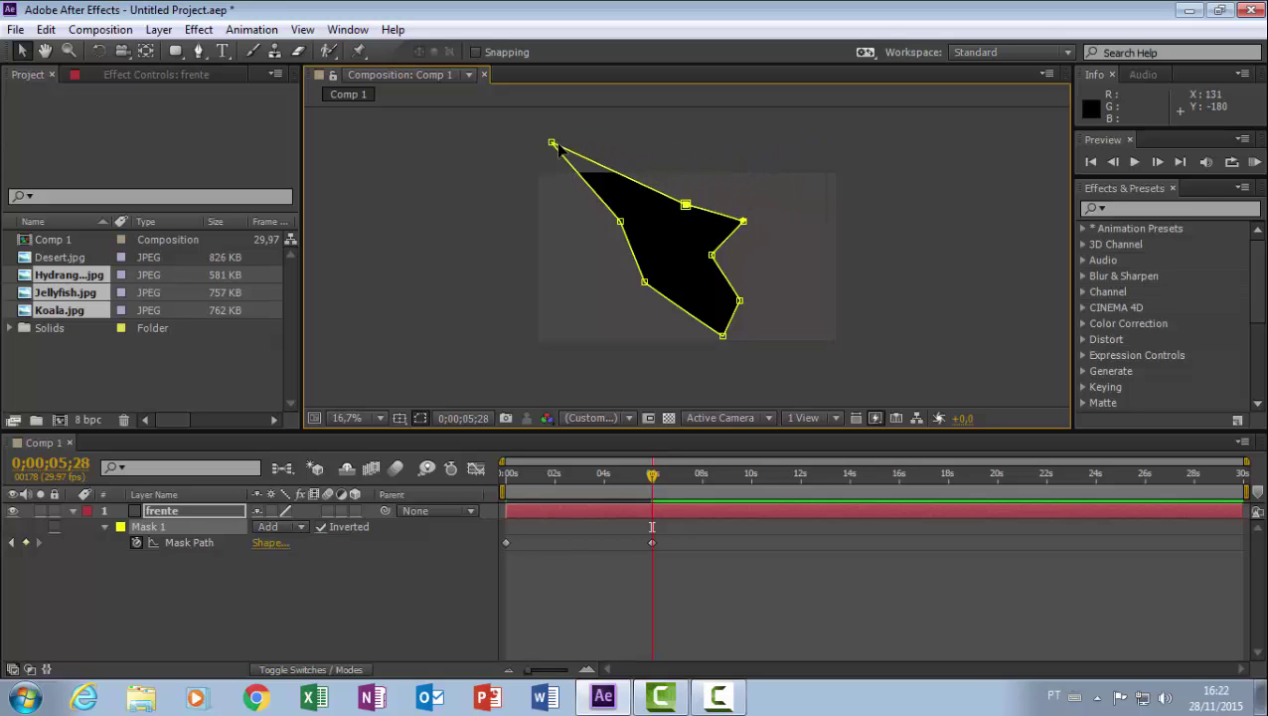
drag(553, 143, 661, 232)
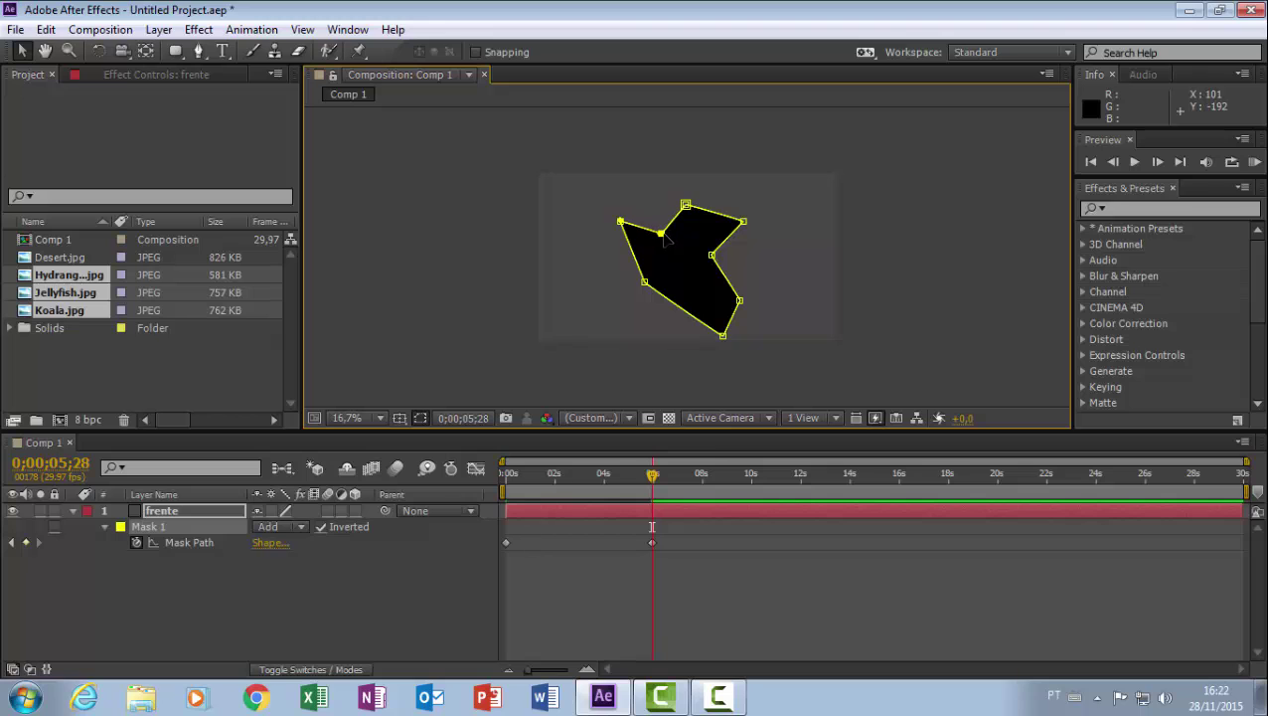
drag(722, 338, 700, 292)
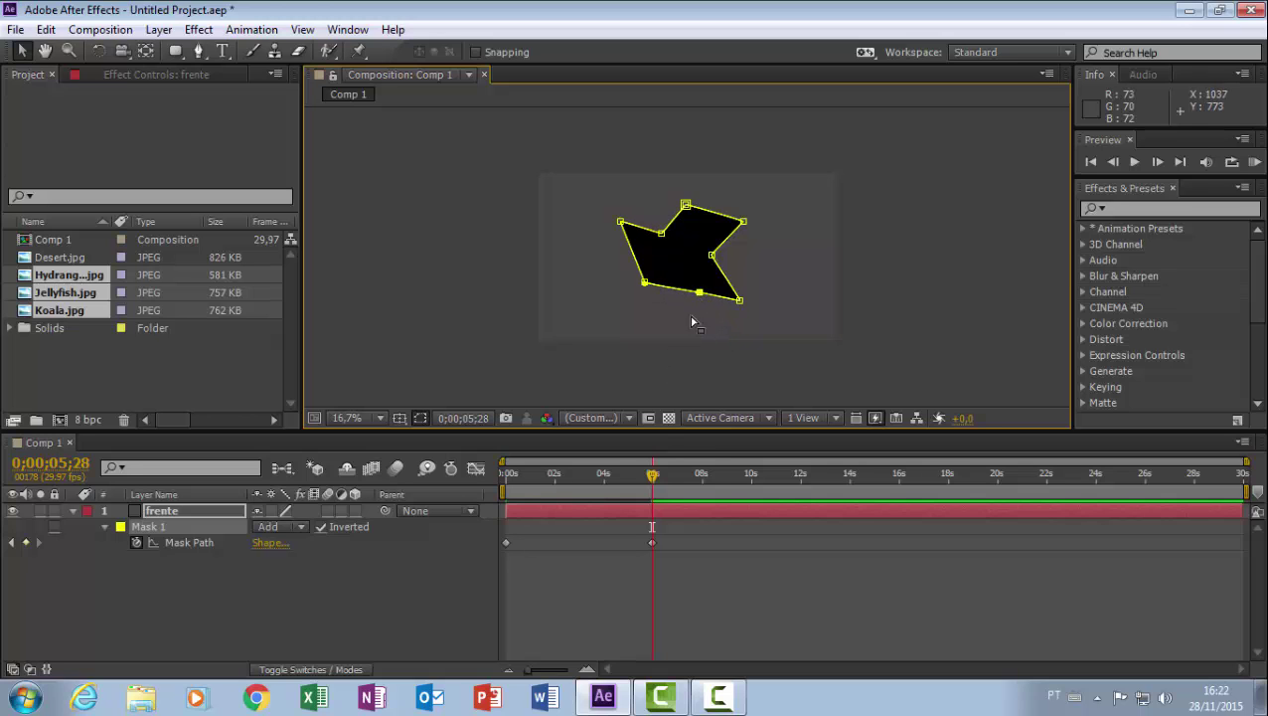
Scrub the timeline to preview the mask morph and return to the start.
drag(653, 477, 469, 500)
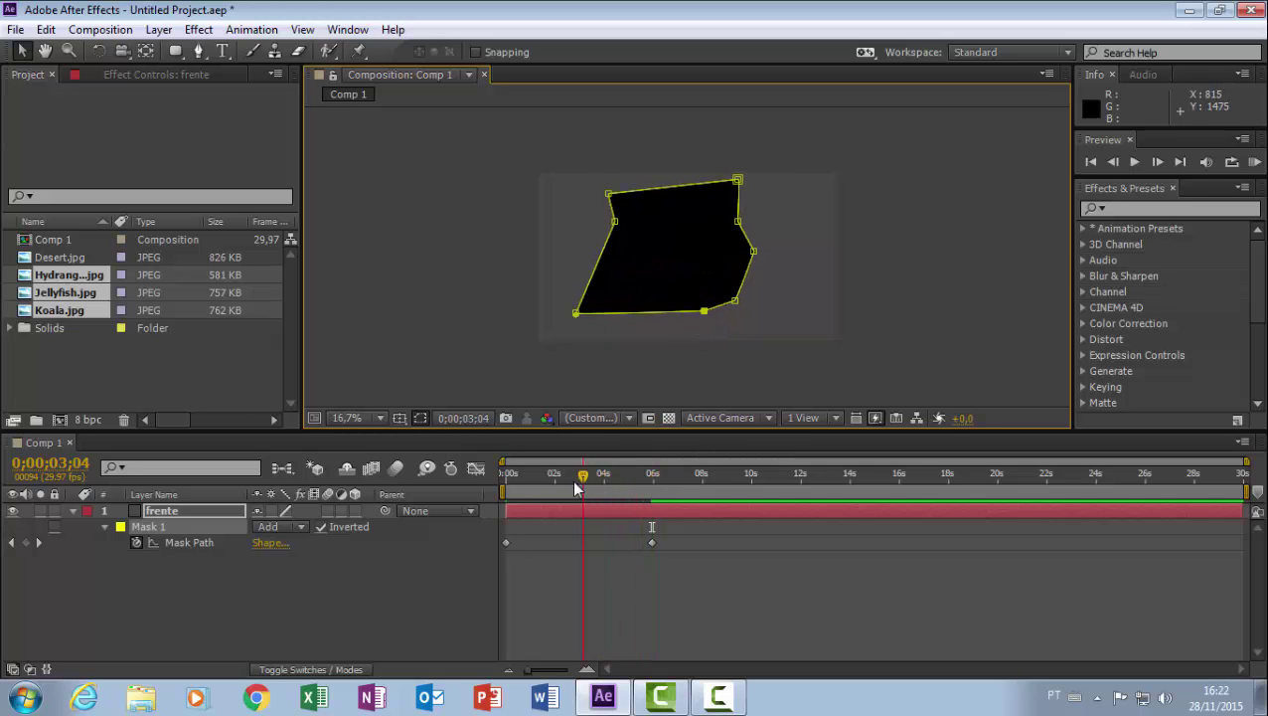
mouse_move(469, 500)
mouse_down()
mouse_move(661, 511)
mouse_move(487, 529)
mouse_move(675, 519)
mouse_move(473, 535)
mouse_move(614, 519)
mouse_up()
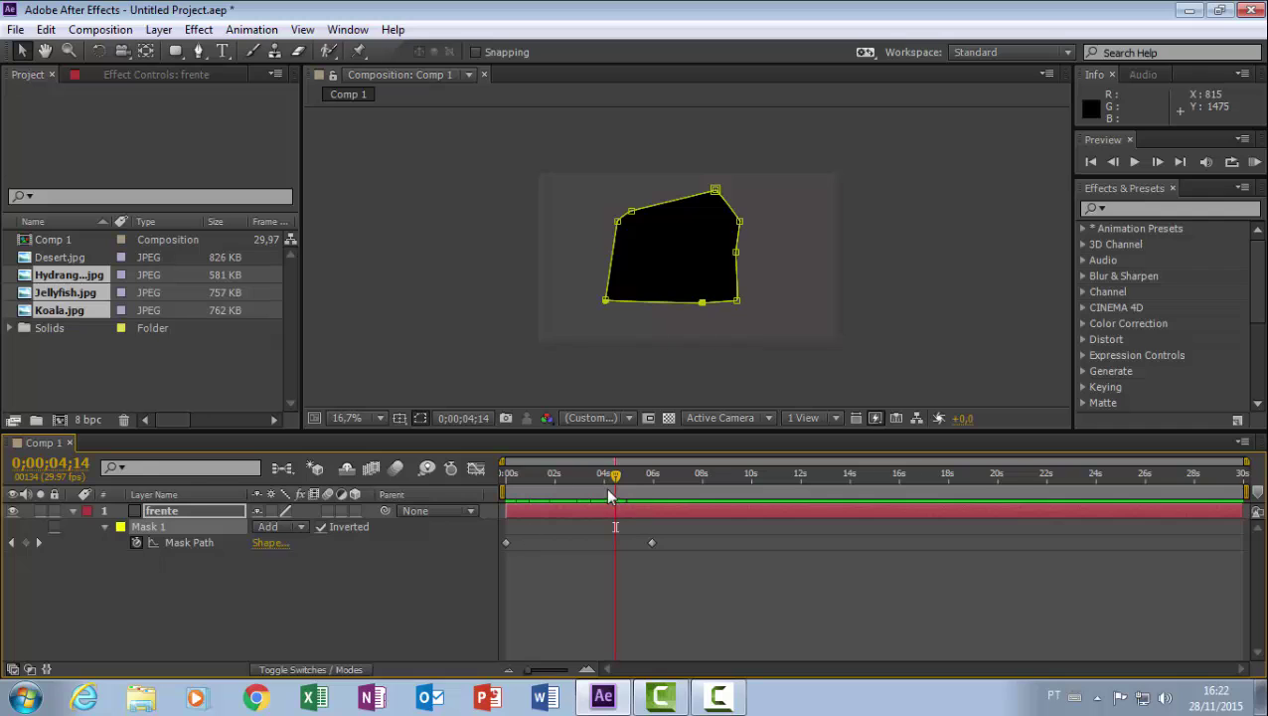
drag(613, 481, 494, 492)
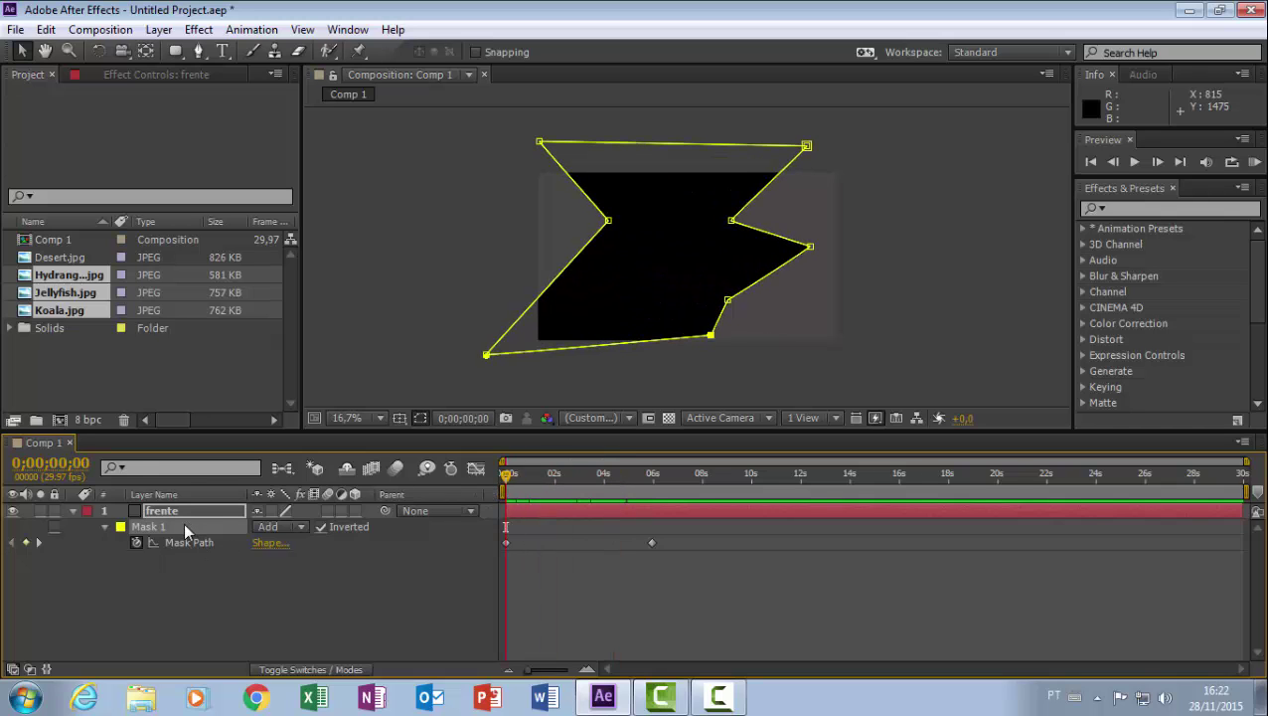
Delete a mask point and remove both Mask Path keyframes.
key(Delete)
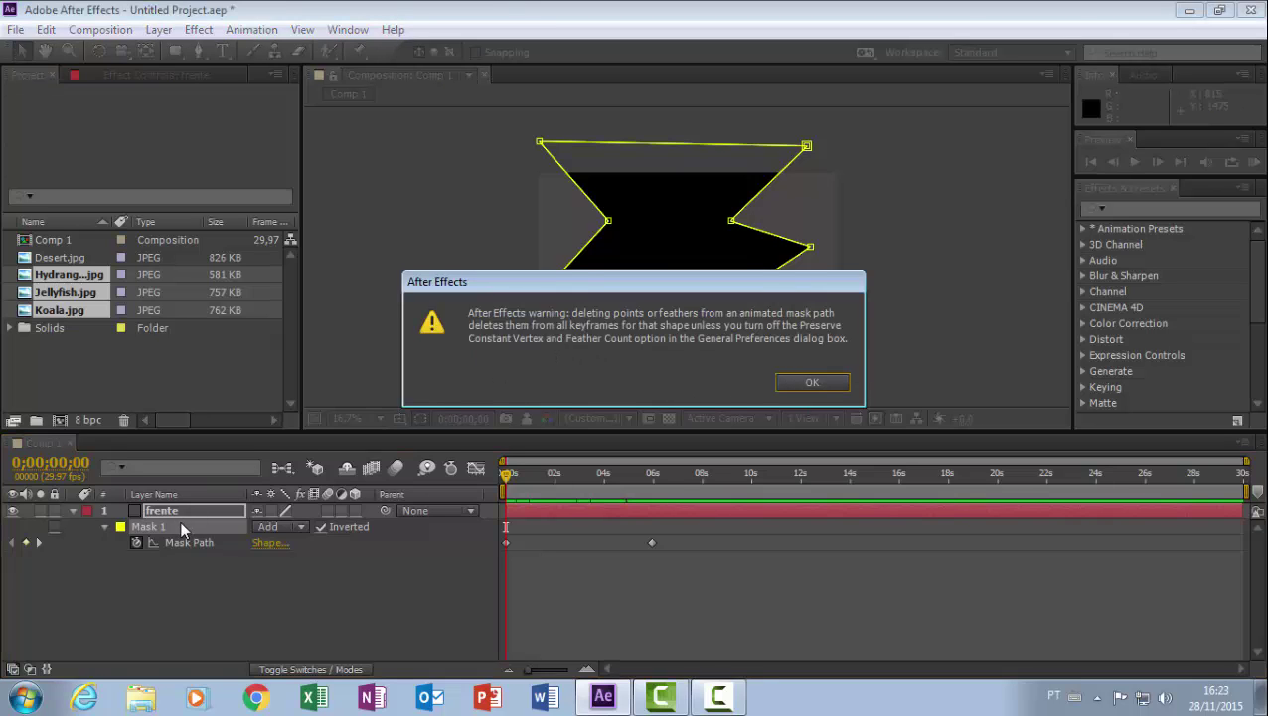
click(840, 382)
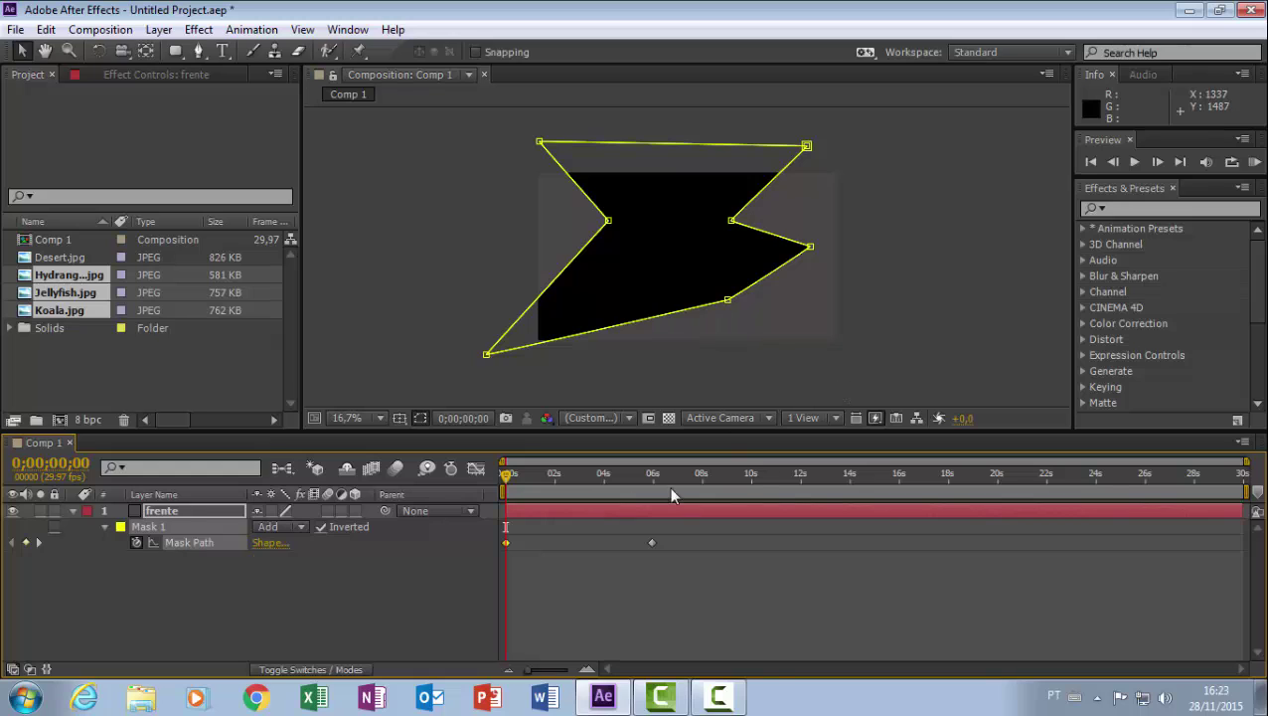
click(599, 579)
drag(692, 537, 495, 572)
key(Delete)
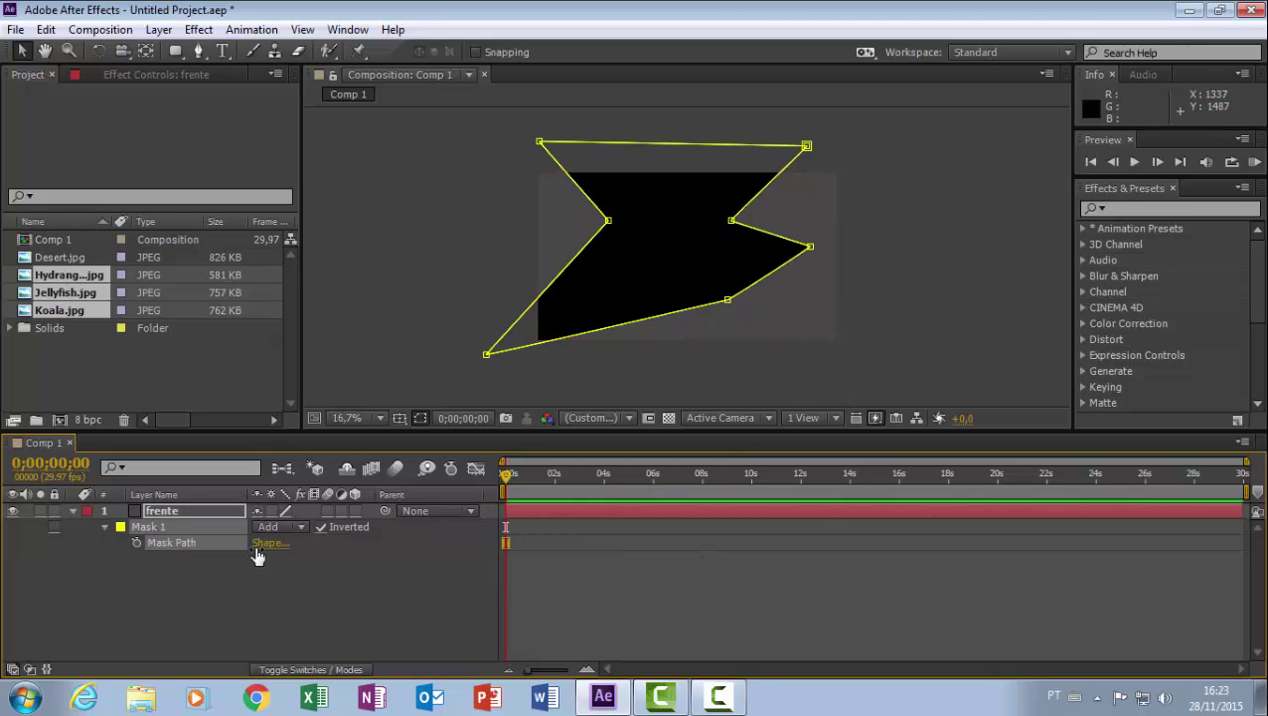
Delete Mask 1 from the frente layer.
click(187, 561)
click(160, 529)
key(Delete)
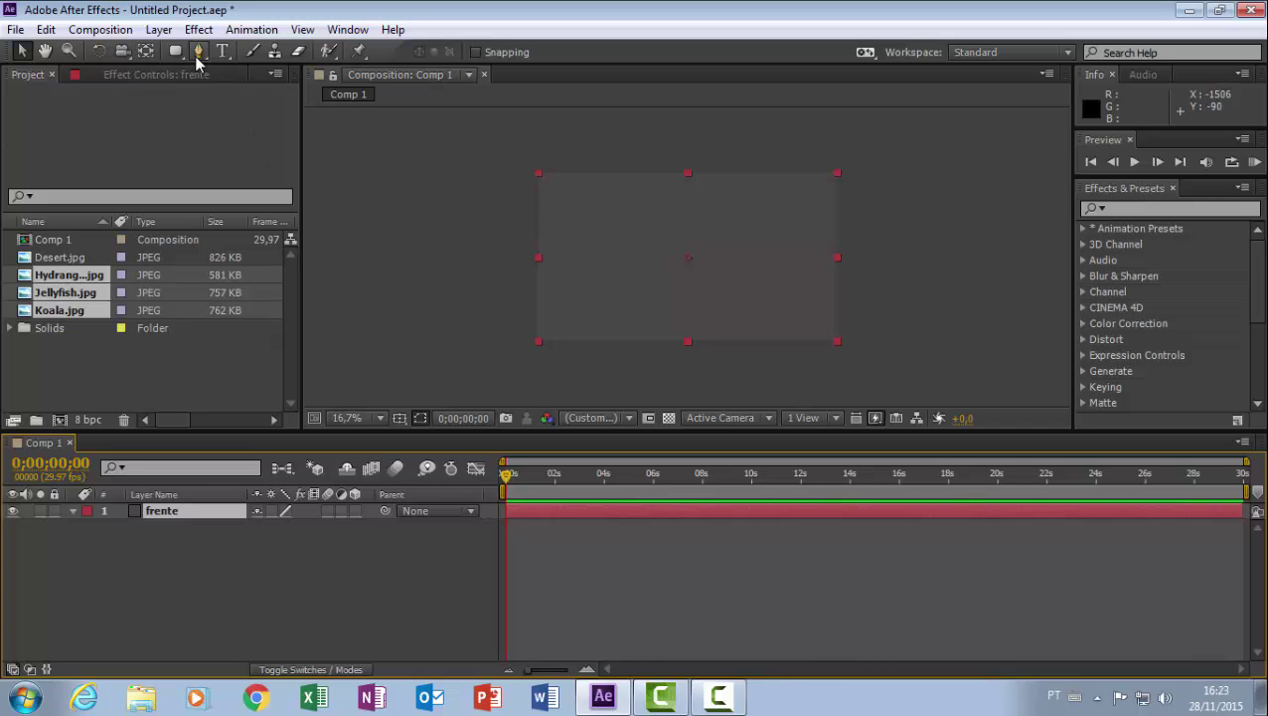
Delete the frente layer and add Desert.jpg to Comp 1.
click(729, 278)
key(Delete)
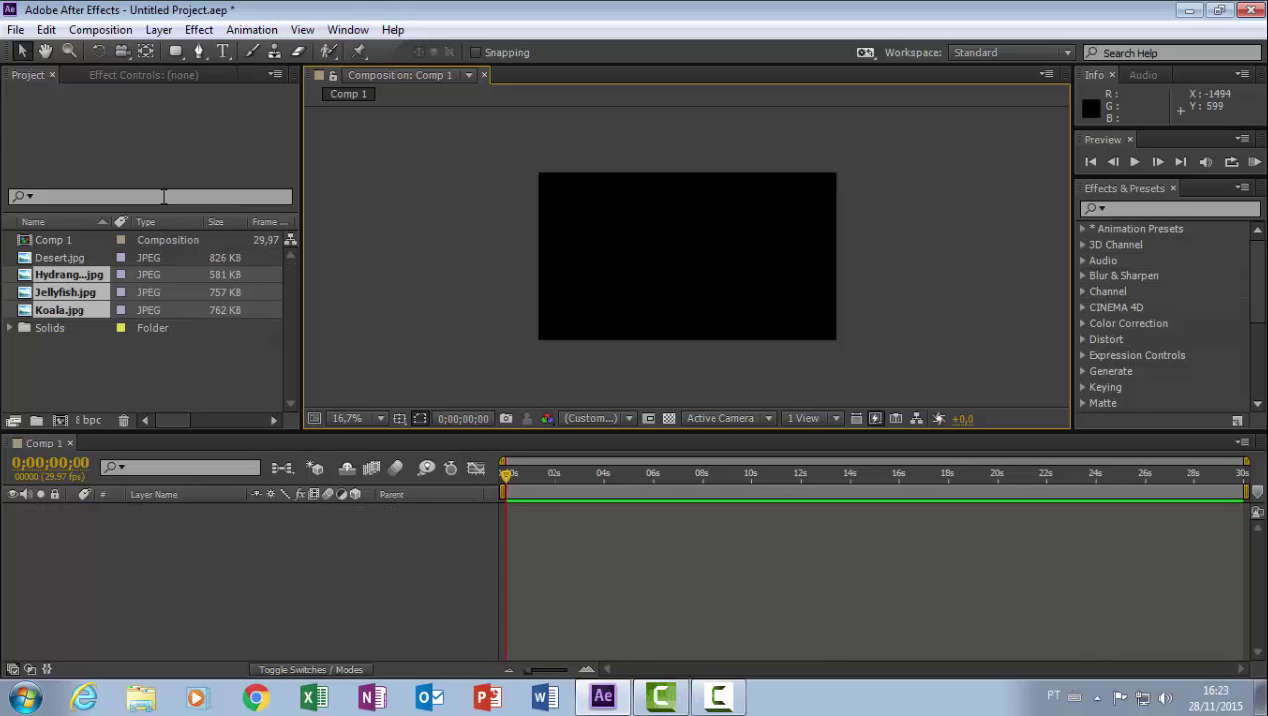
click(66, 256)
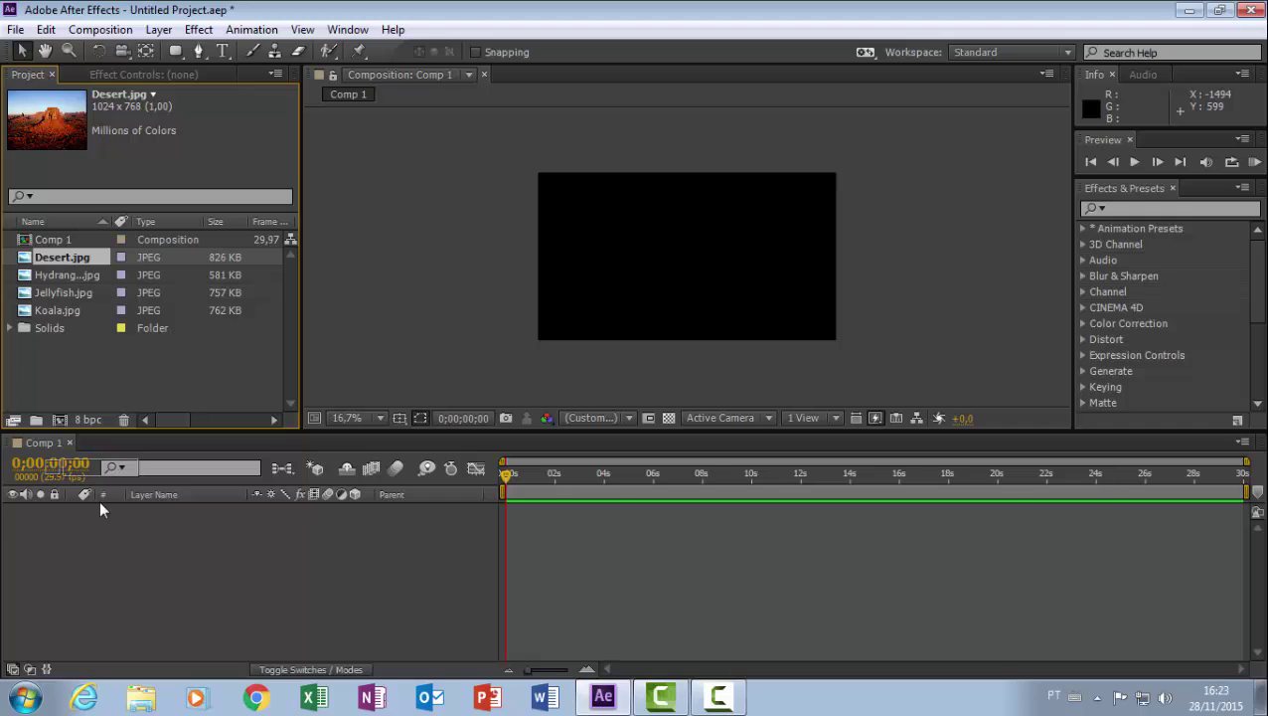
drag(99, 509, 101, 533)
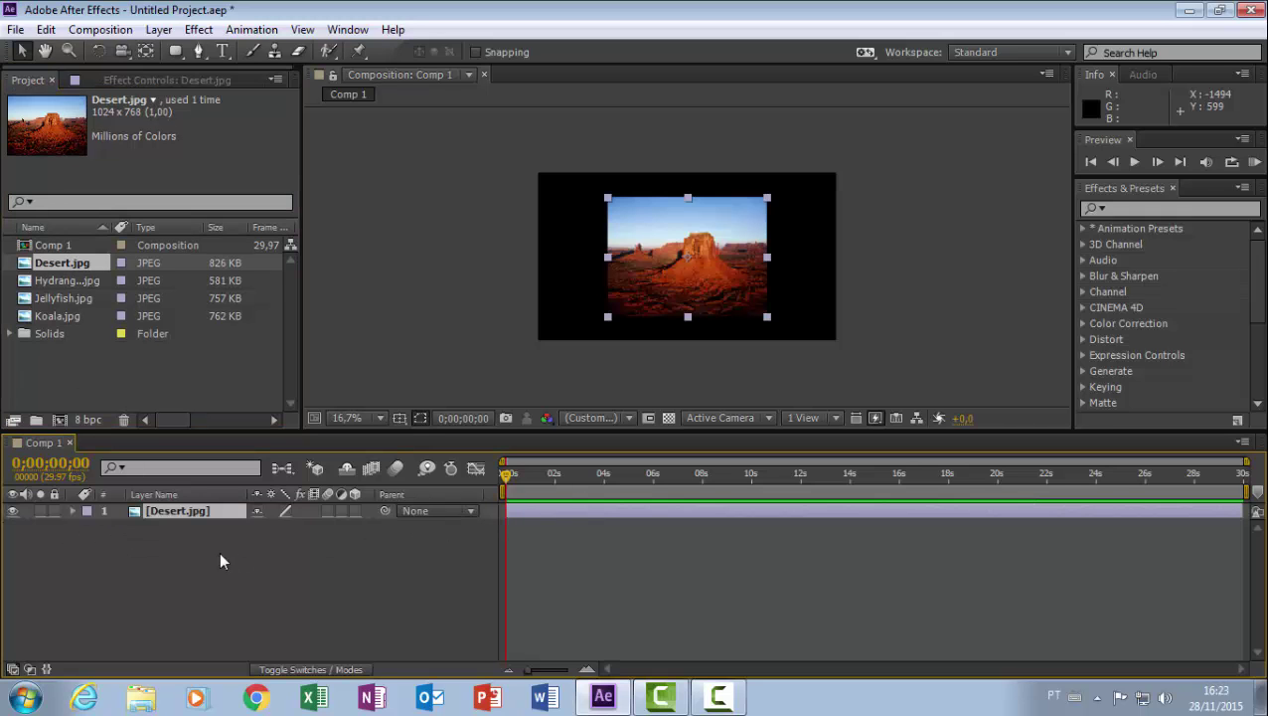
Scale the Desert layer to 227% to fill the frame, commit its name, and select the Pen tool.
key(s)
drag(313, 526, 425, 524)
drag(776, 228, 781, 268)
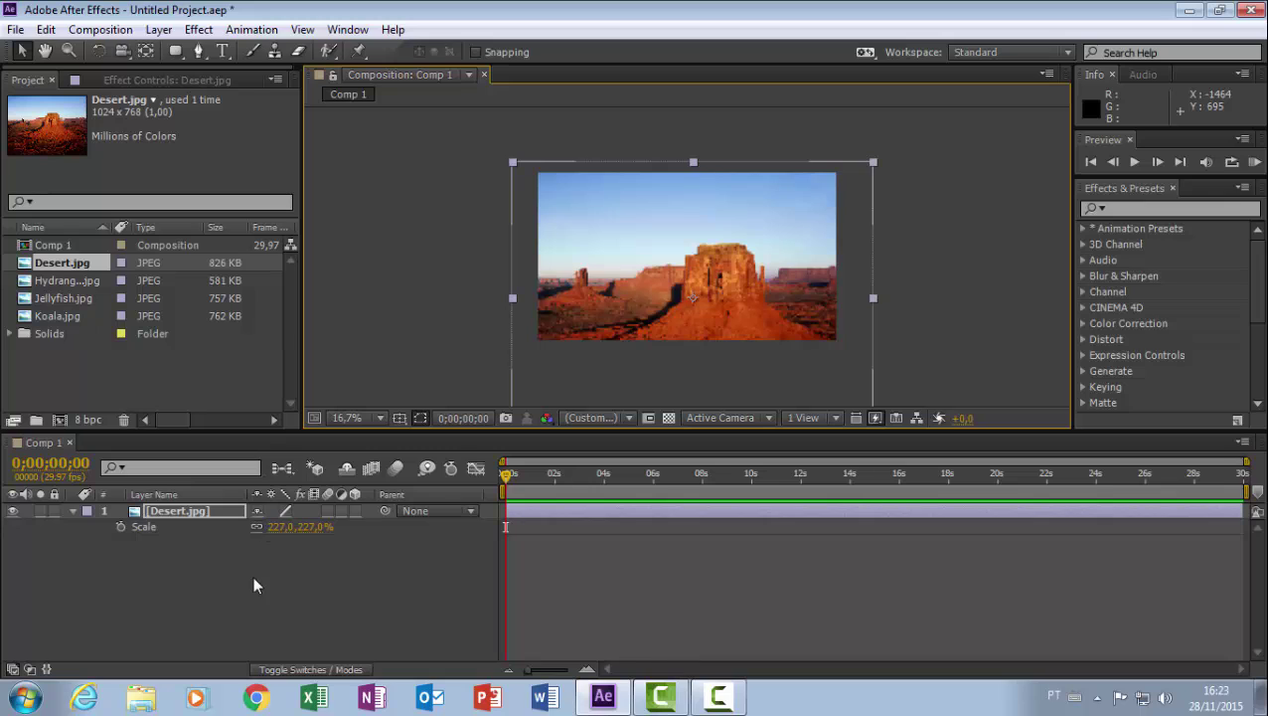
key(Return)
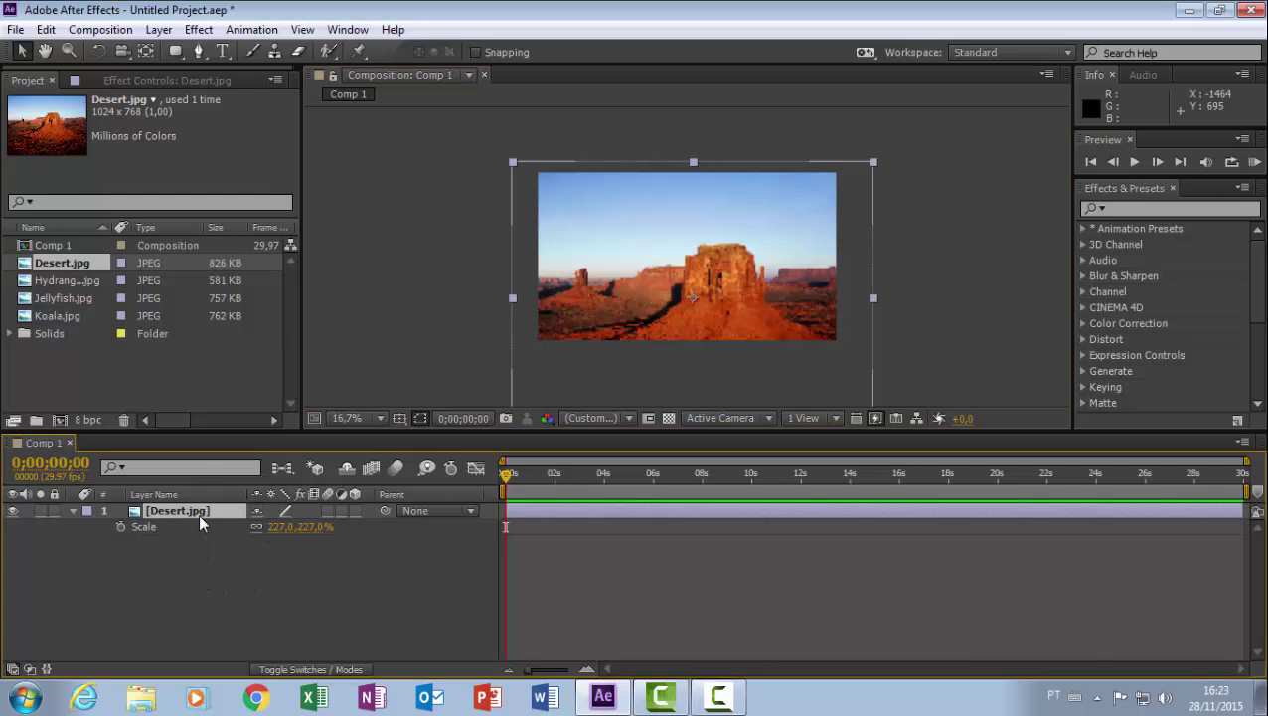
click(198, 52)
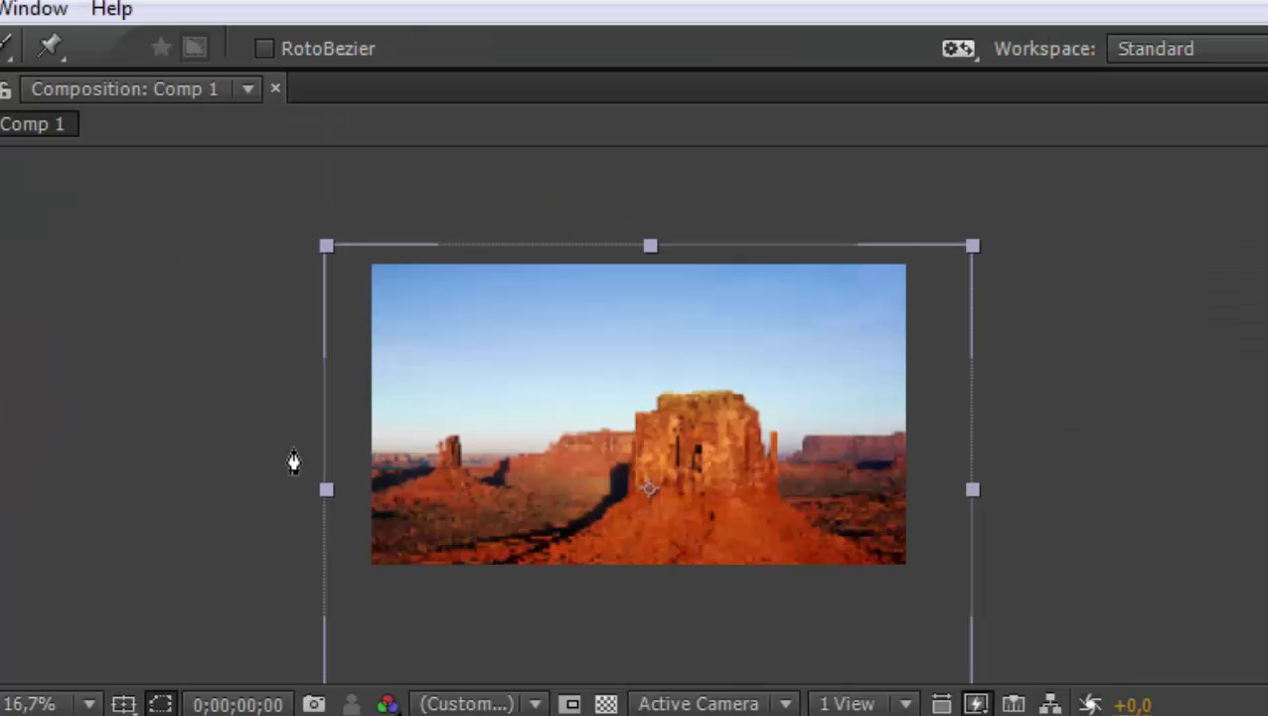
Place mask points from left of the photo along the horizon, over the small spire toward the mesas.
click(493, 275)
click(558, 276)
click(435, 449)
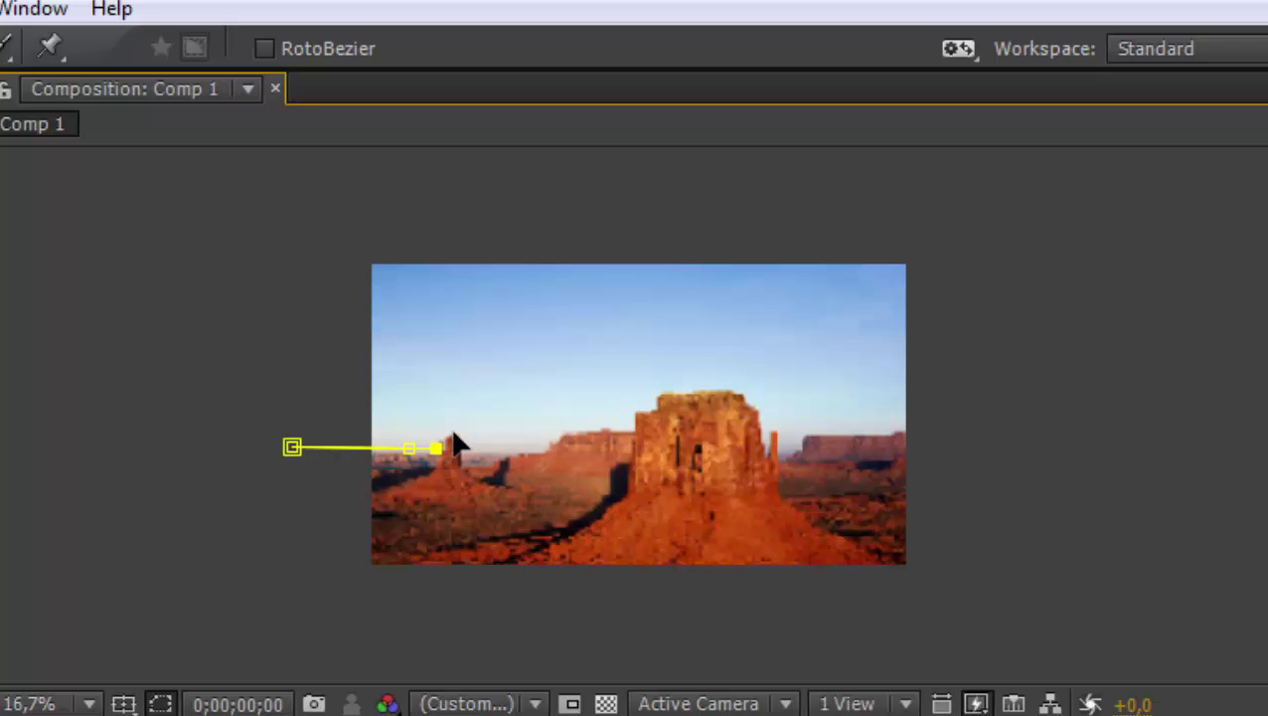
scroll(453, 444, up, 1)
click(627, 426)
click(654, 439)
click(679, 458)
click(838, 442)
click(863, 415)
click(925, 415)
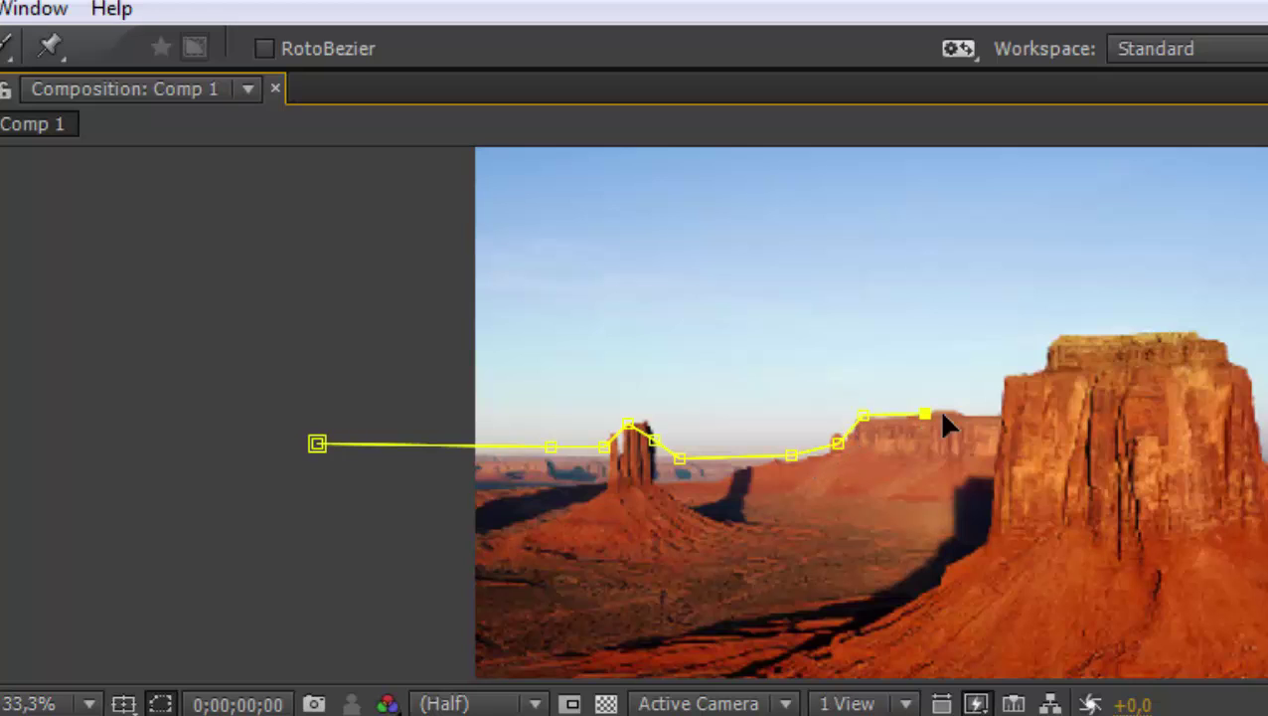
click(979, 410)
Pan to the butte and trace up its left side, across its flat top and down its right edge.
key(v)
mouse_move(1120, 462)
mouse_down()
mouse_move(606, 434)
mouse_move(524, 458)
mouse_up()
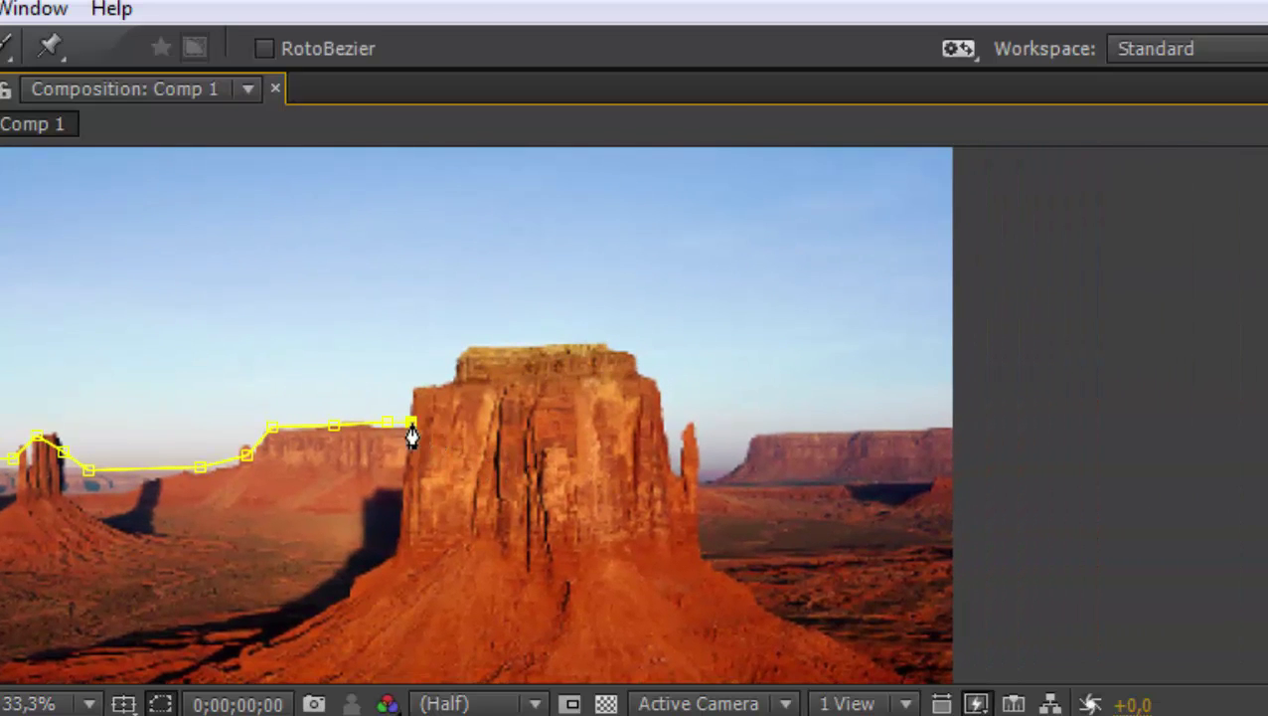
click(418, 386)
click(470, 346)
click(620, 348)
click(642, 369)
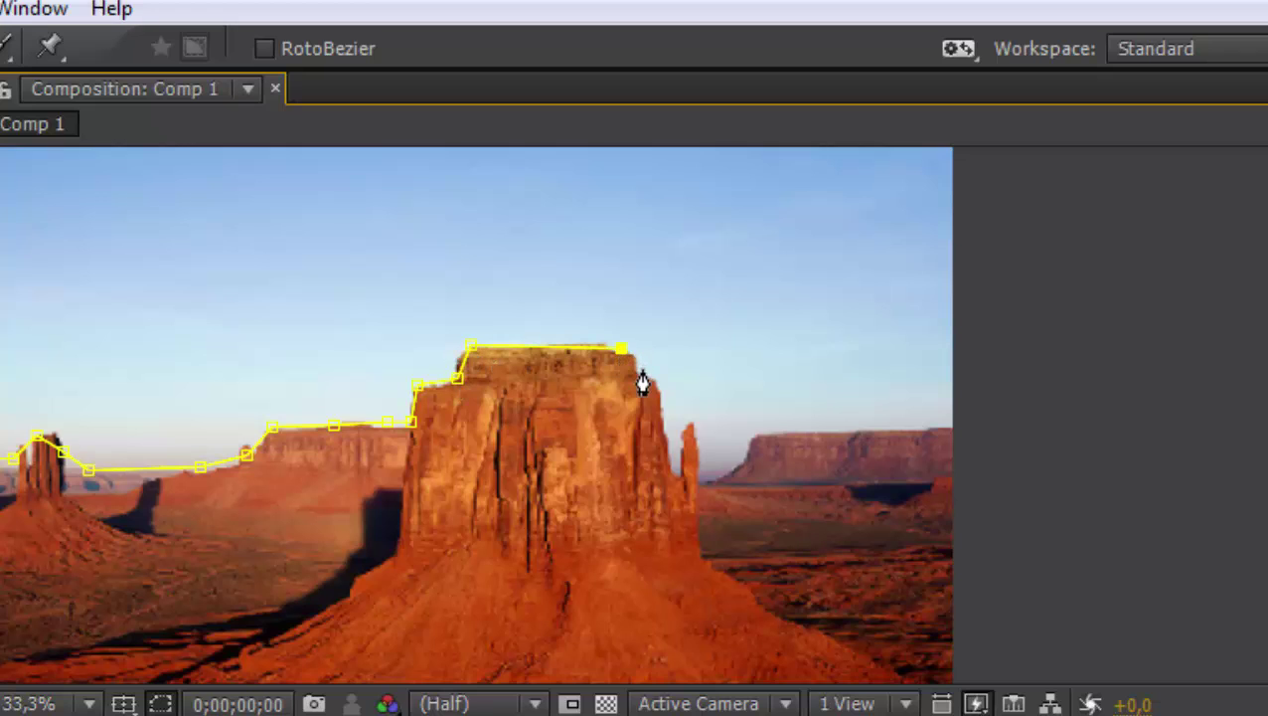
click(661, 423)
Trace mask points up, over and down the thin spire beside the butte to its base.
scroll(686, 465, up, 3)
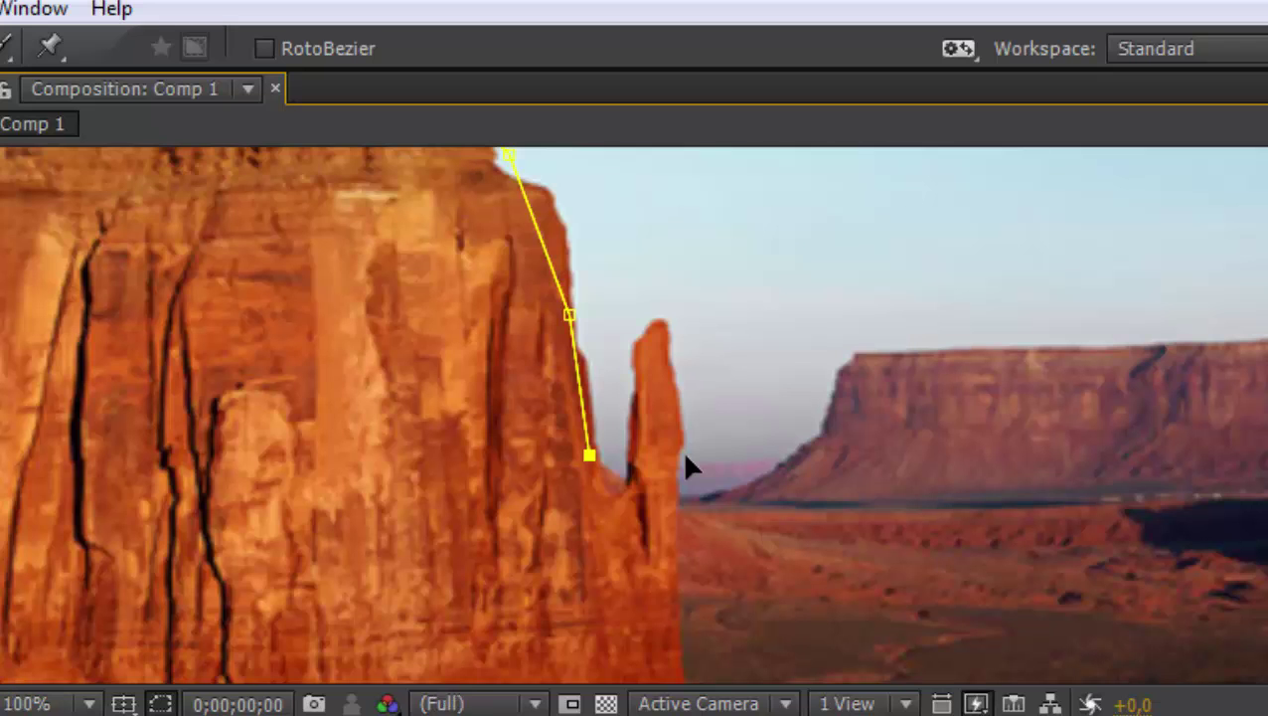
click(623, 470)
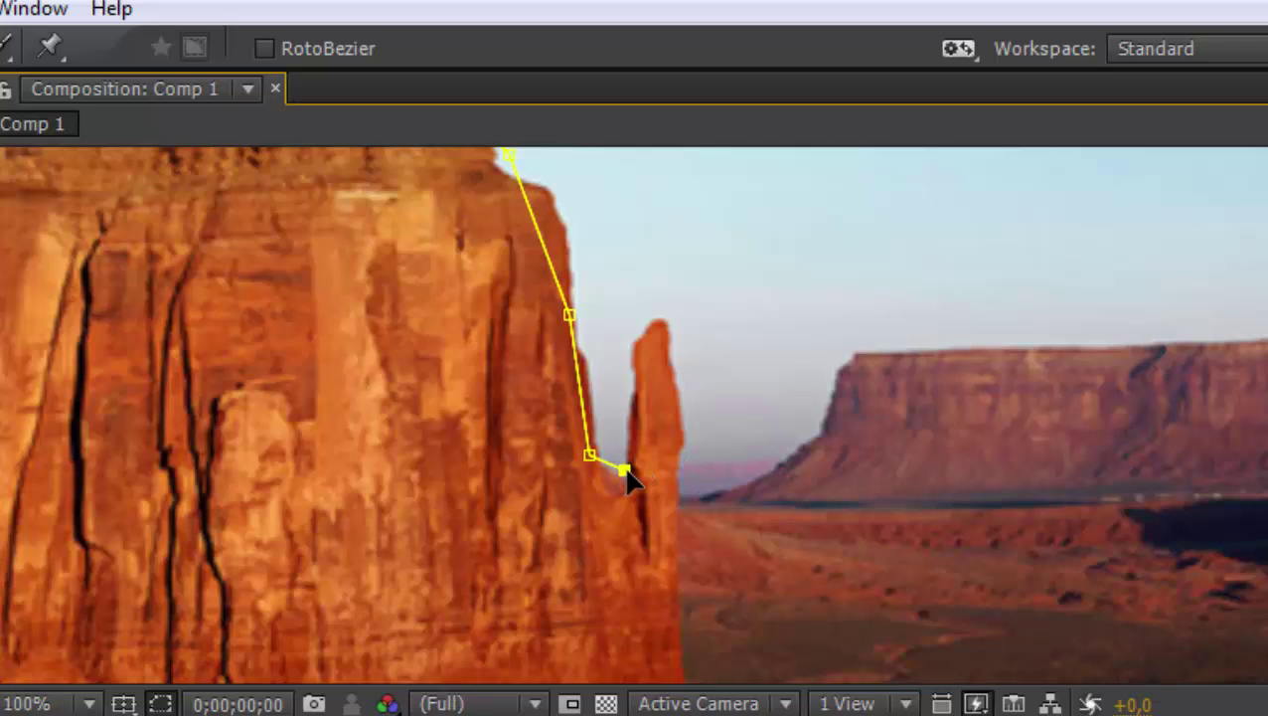
click(636, 342)
click(662, 325)
click(676, 379)
click(679, 444)
click(678, 483)
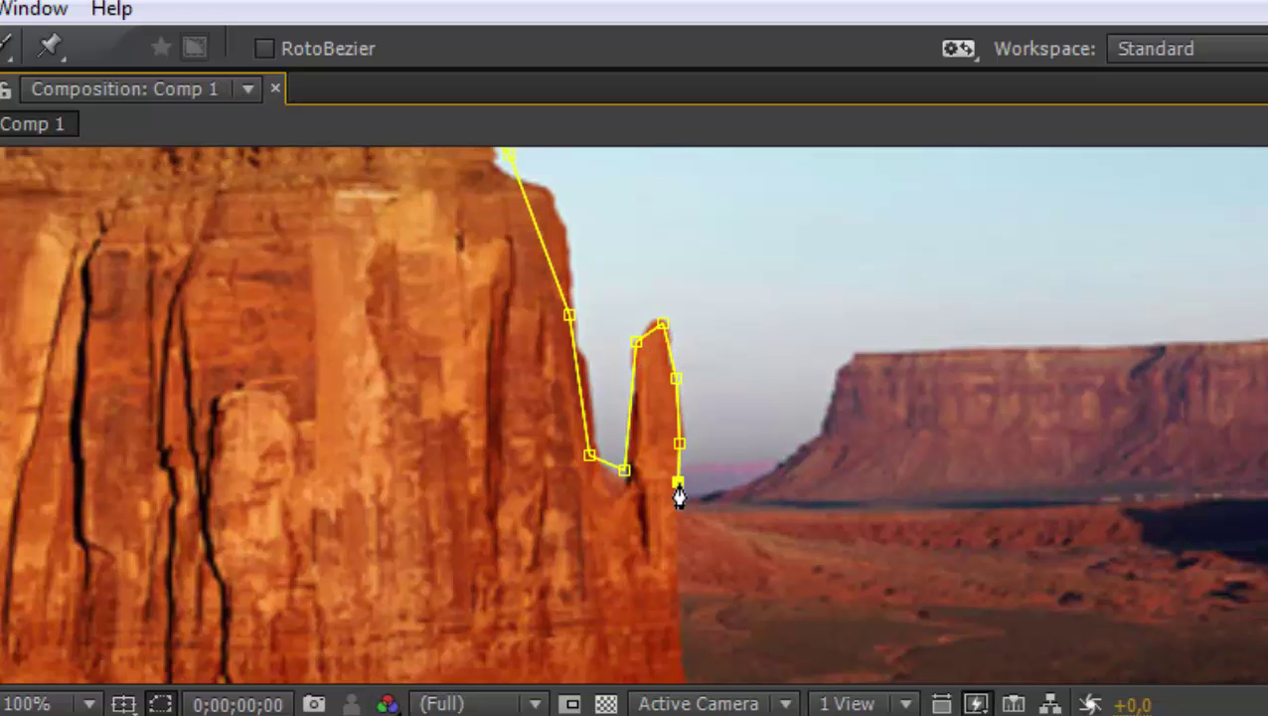
click(679, 504)
click(719, 496)
Add a curved segment along the far mesa's top, ending just past the photo's right edge.
click(843, 364)
drag(843, 368, 855, 262)
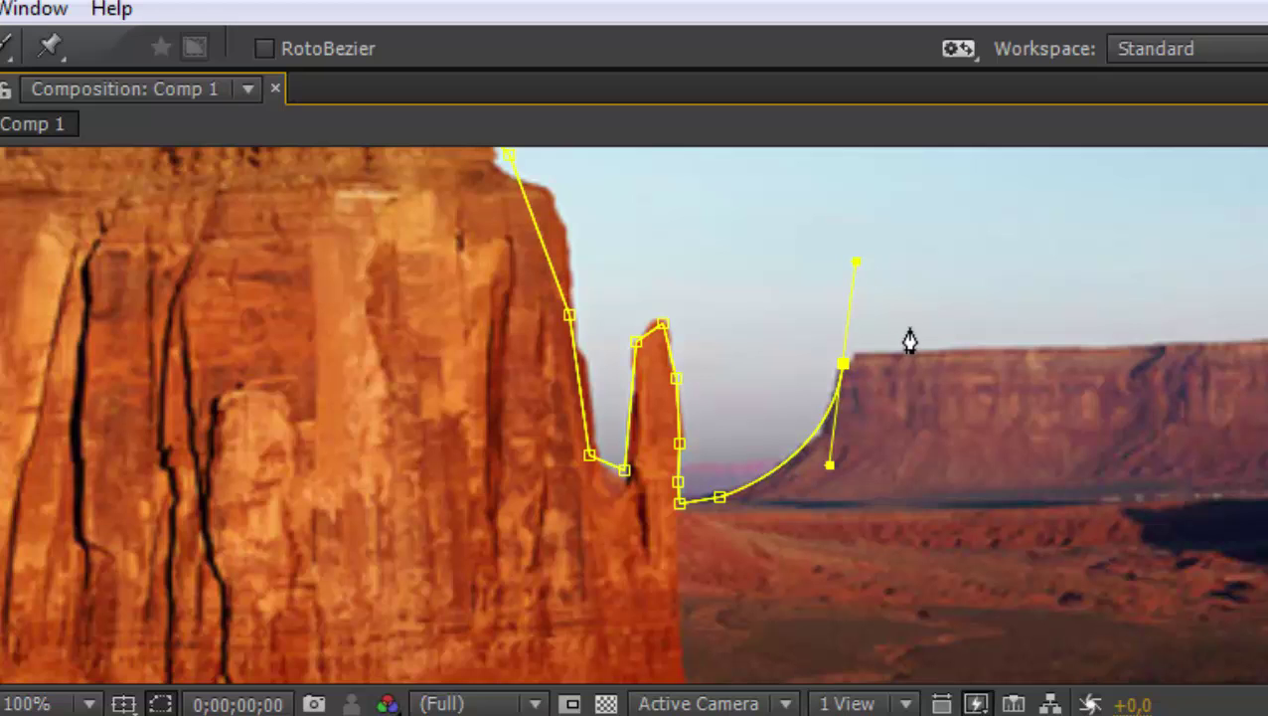
click(1057, 344)
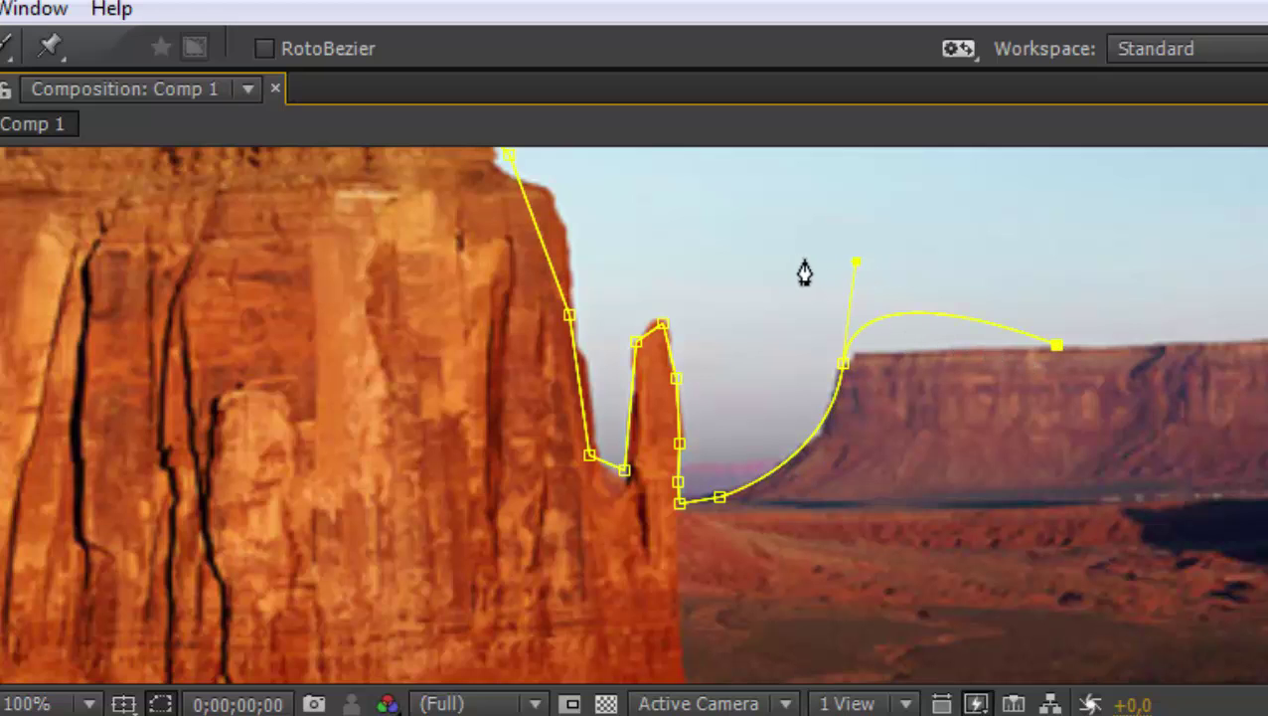
mouse_move(857, 263)
mouse_down()
mouse_move(876, 332)
mouse_move(853, 295)
mouse_up()
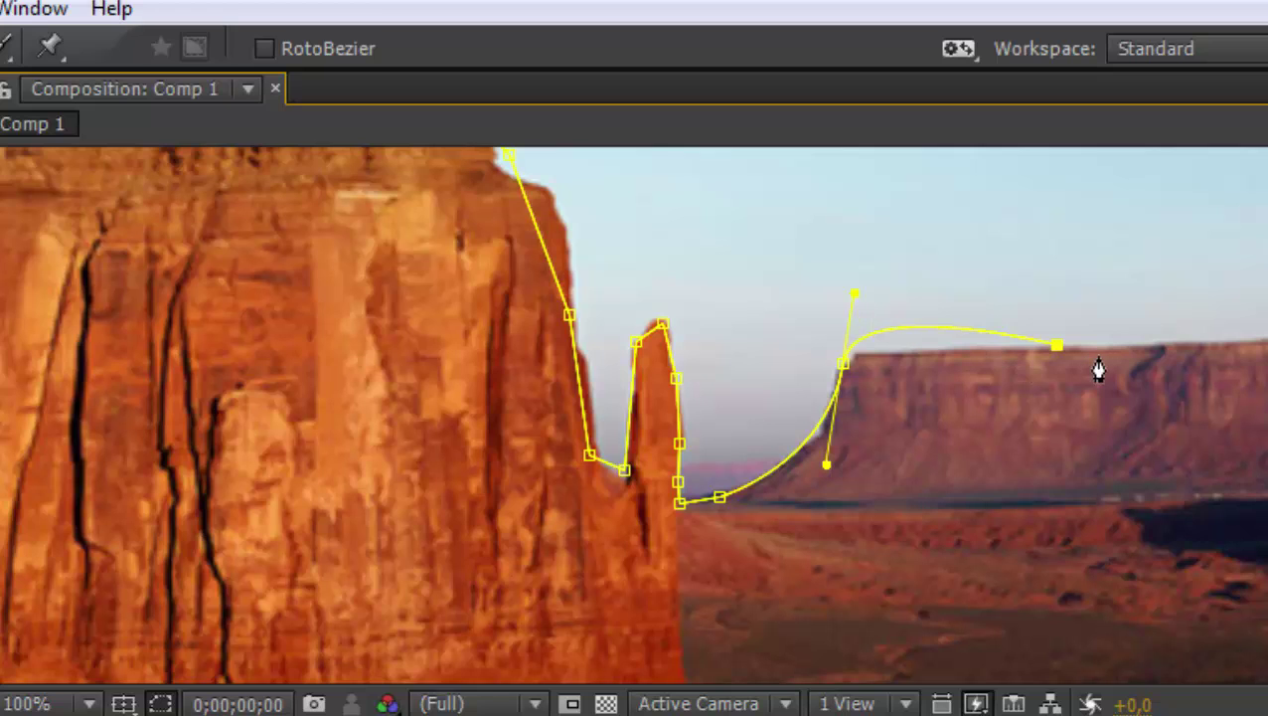
drag(1056, 345, 1266, 343)
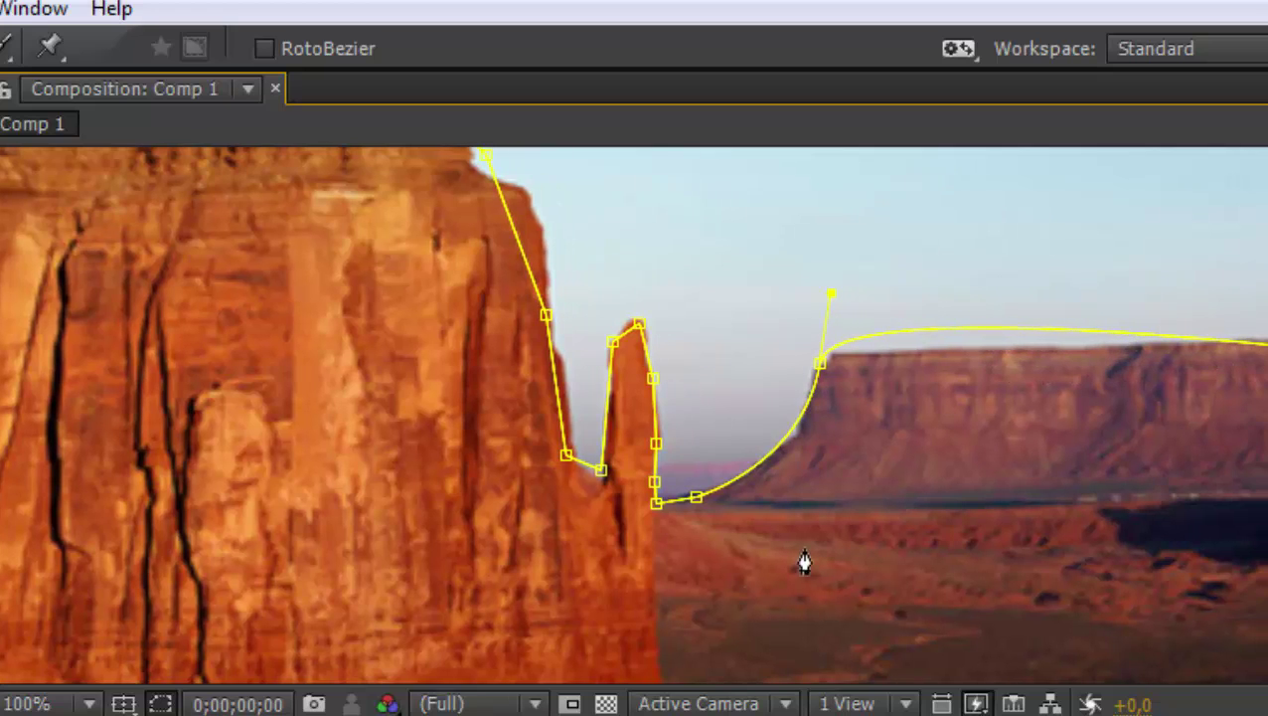
scroll(771, 525, down, 2)
scroll(772, 524, down, 2)
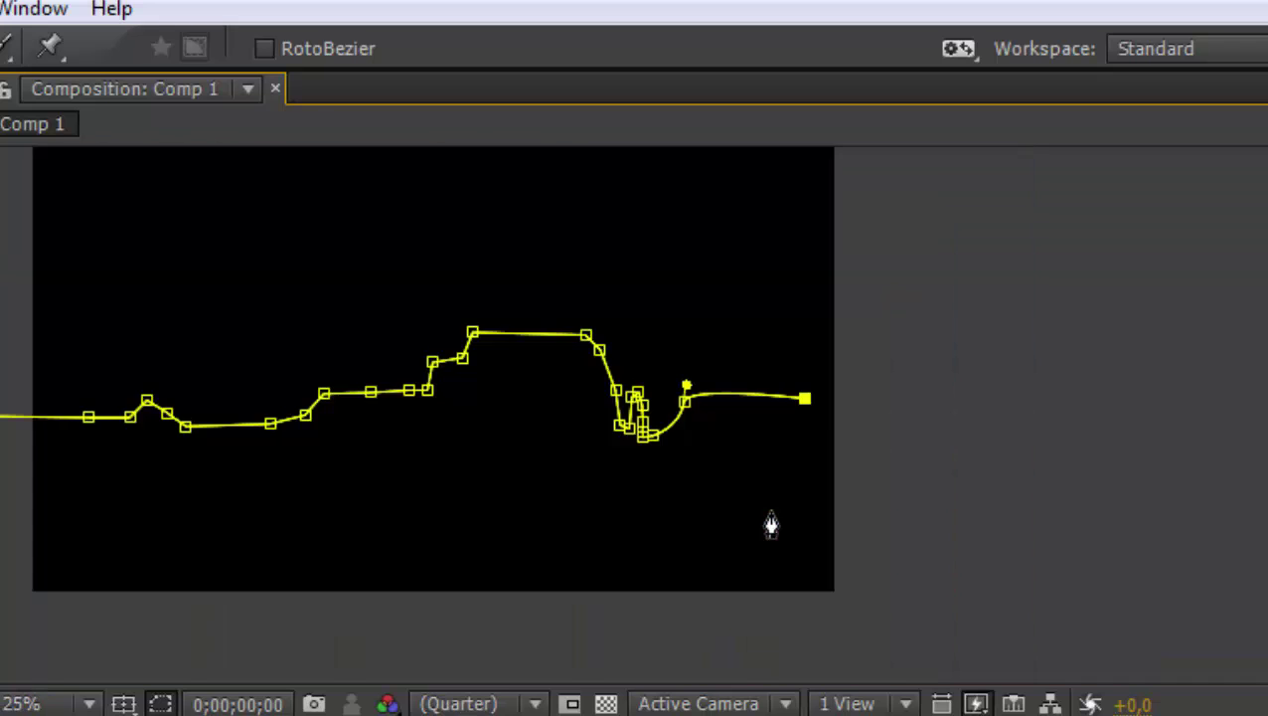
drag(805, 401, 850, 397)
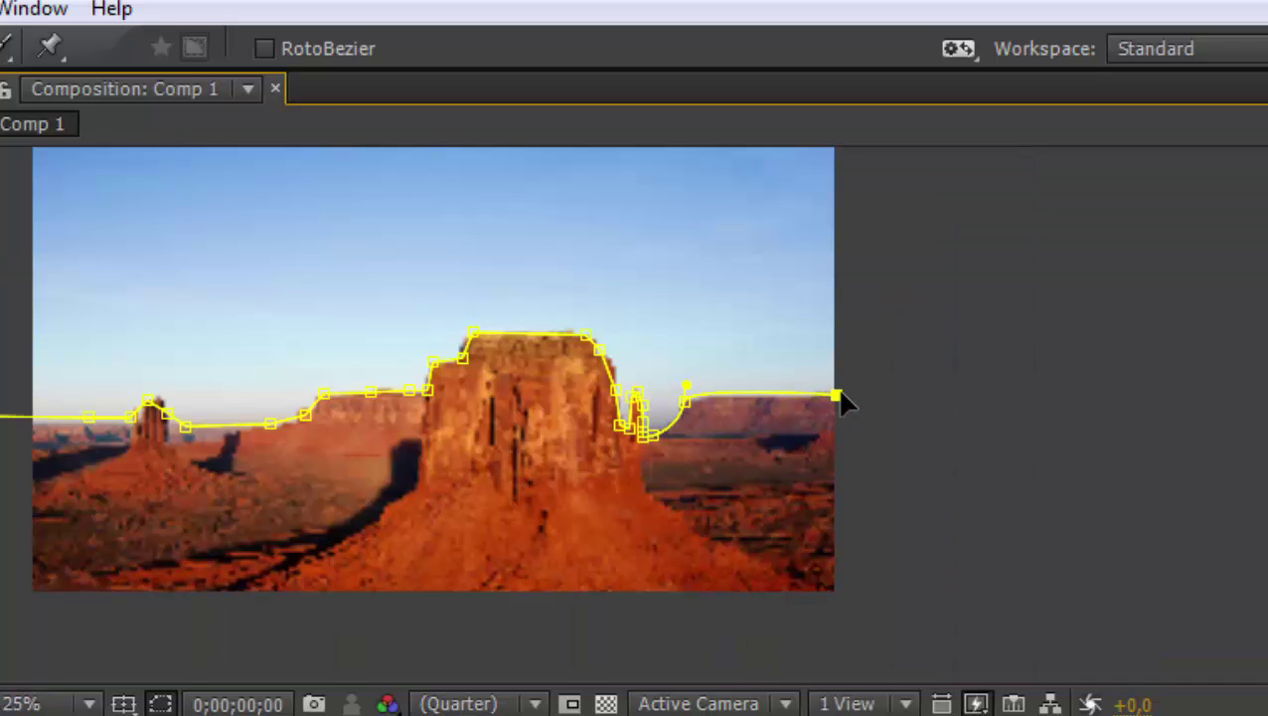
Refine the spire points and the mesa corner point and curve to fit their edges.
click(684, 400)
scroll(613, 425, up, 4)
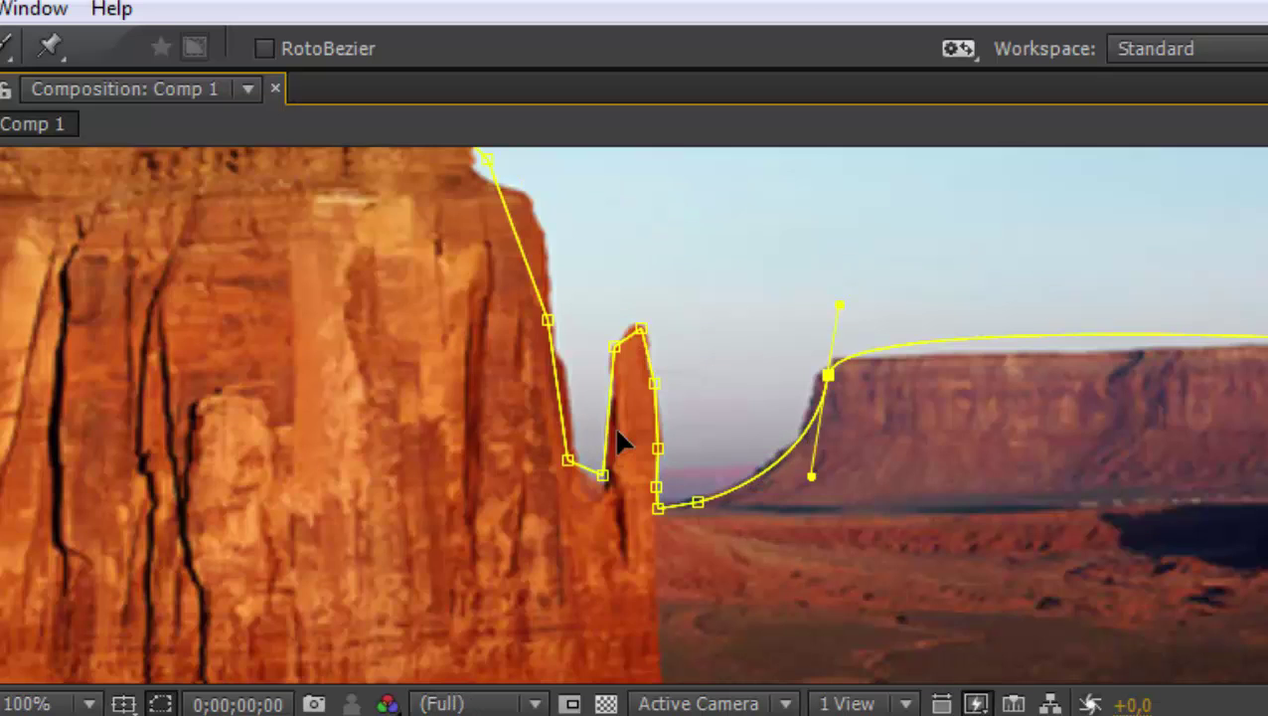
click(639, 330)
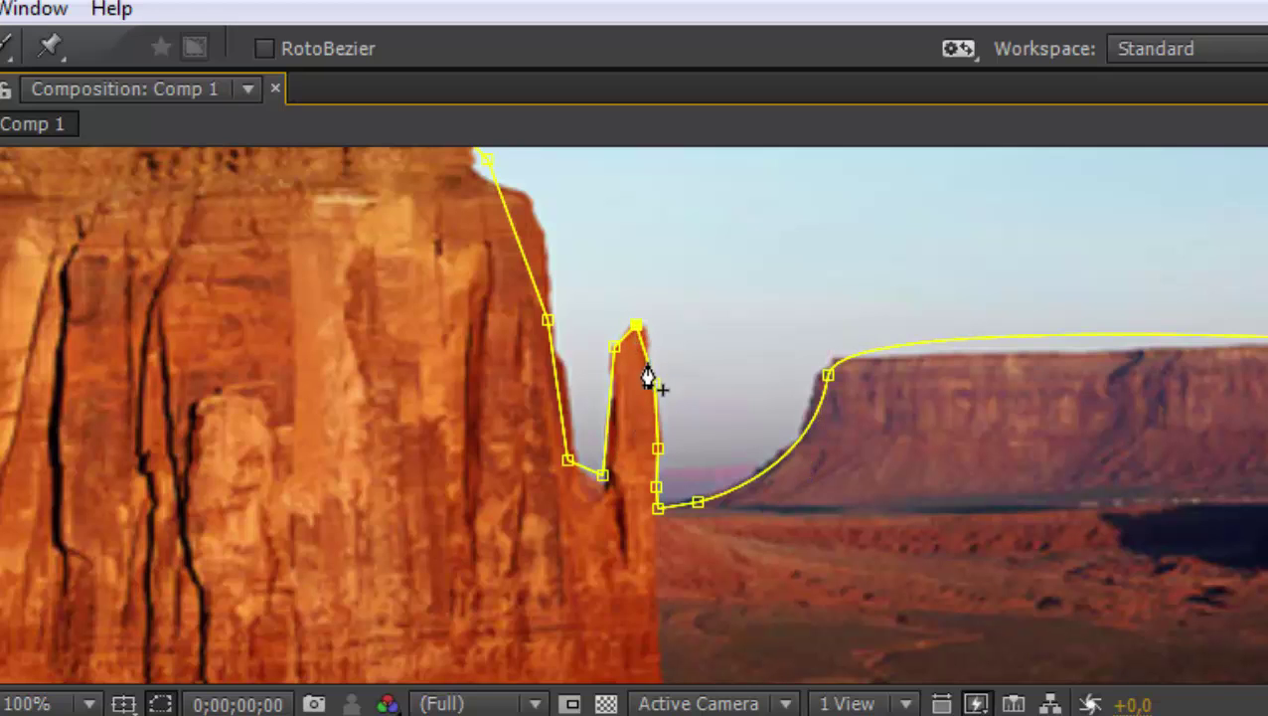
drag(654, 383, 652, 348)
drag(657, 449, 660, 434)
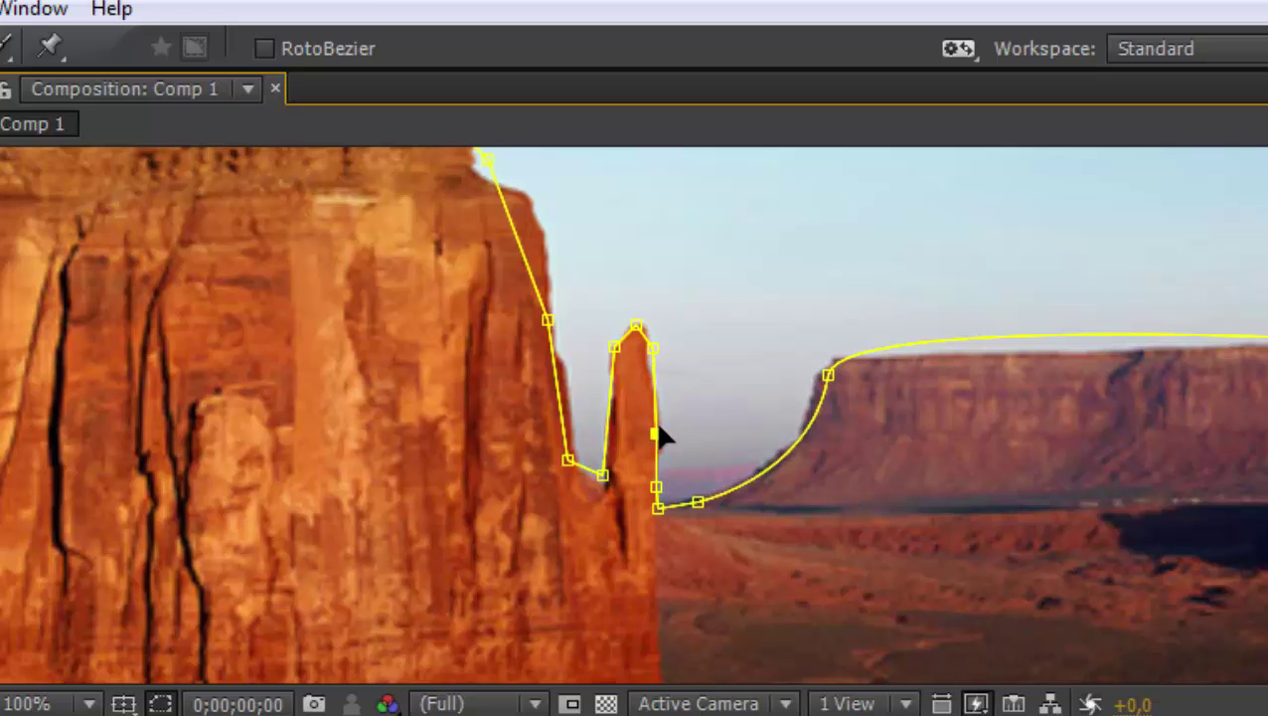
click(656, 479)
click(829, 376)
drag(829, 376, 823, 369)
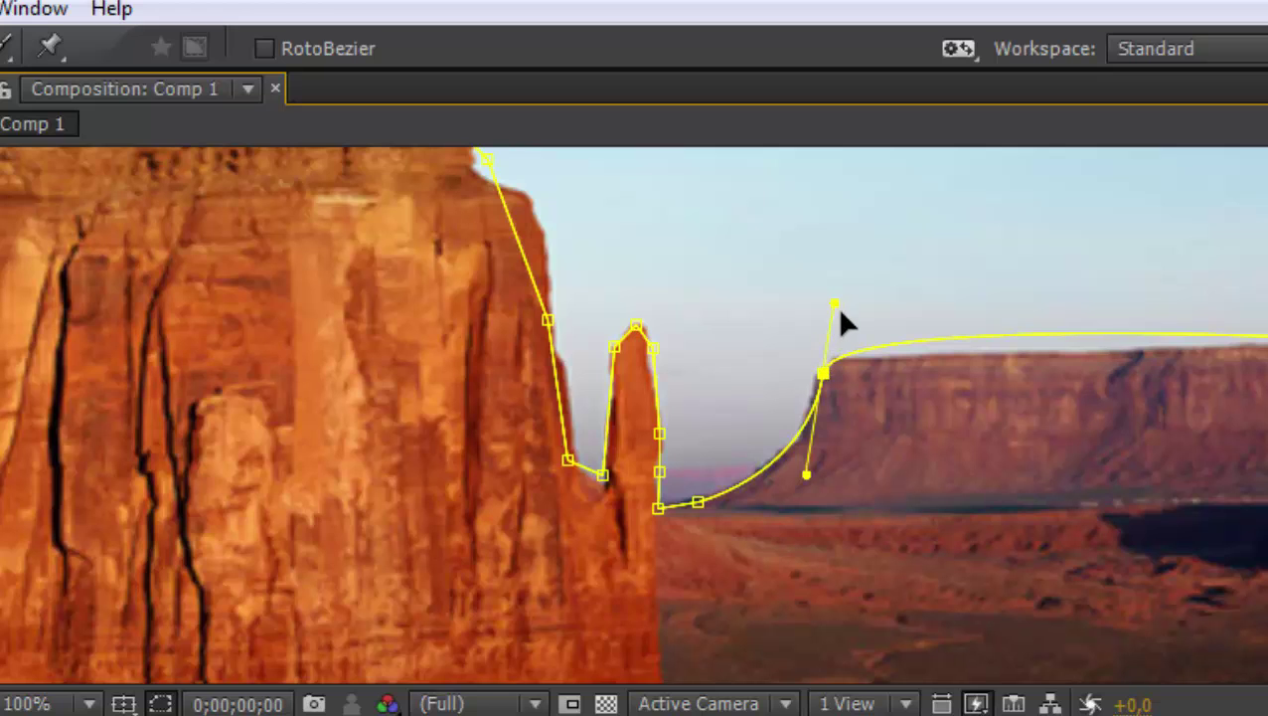
drag(834, 304, 841, 320)
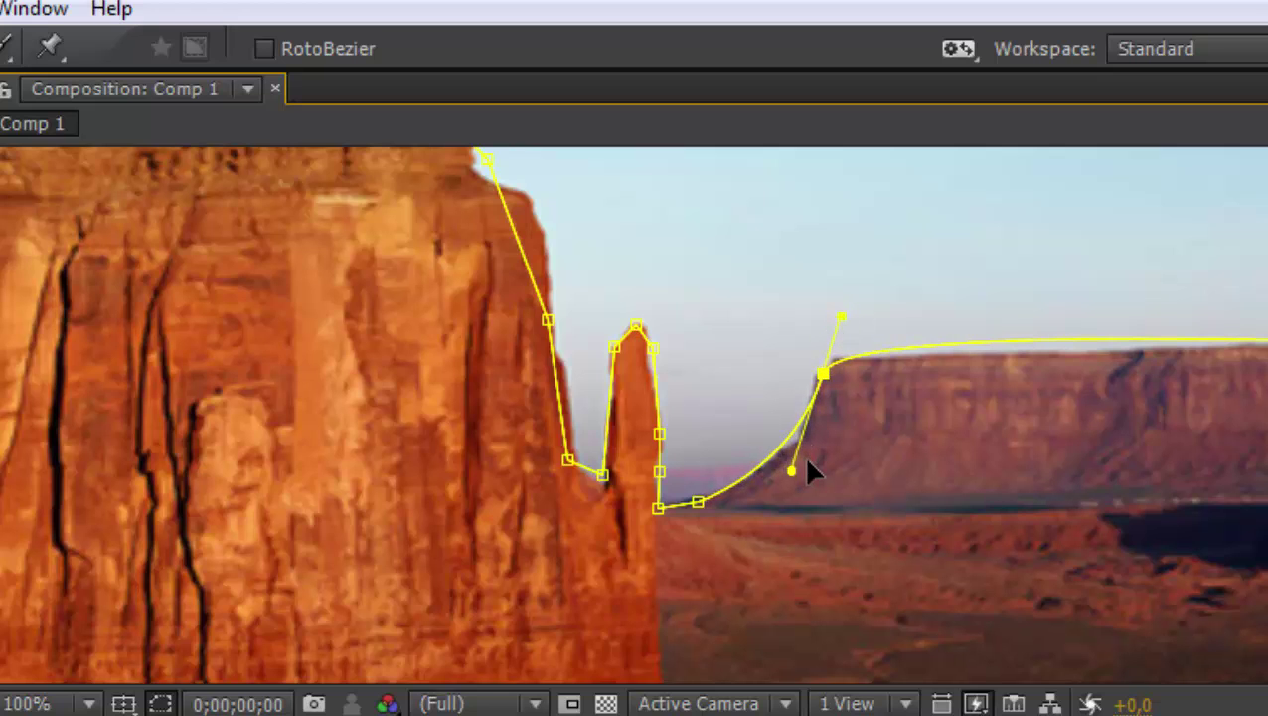
key(comma)
key(comma)
key(comma)
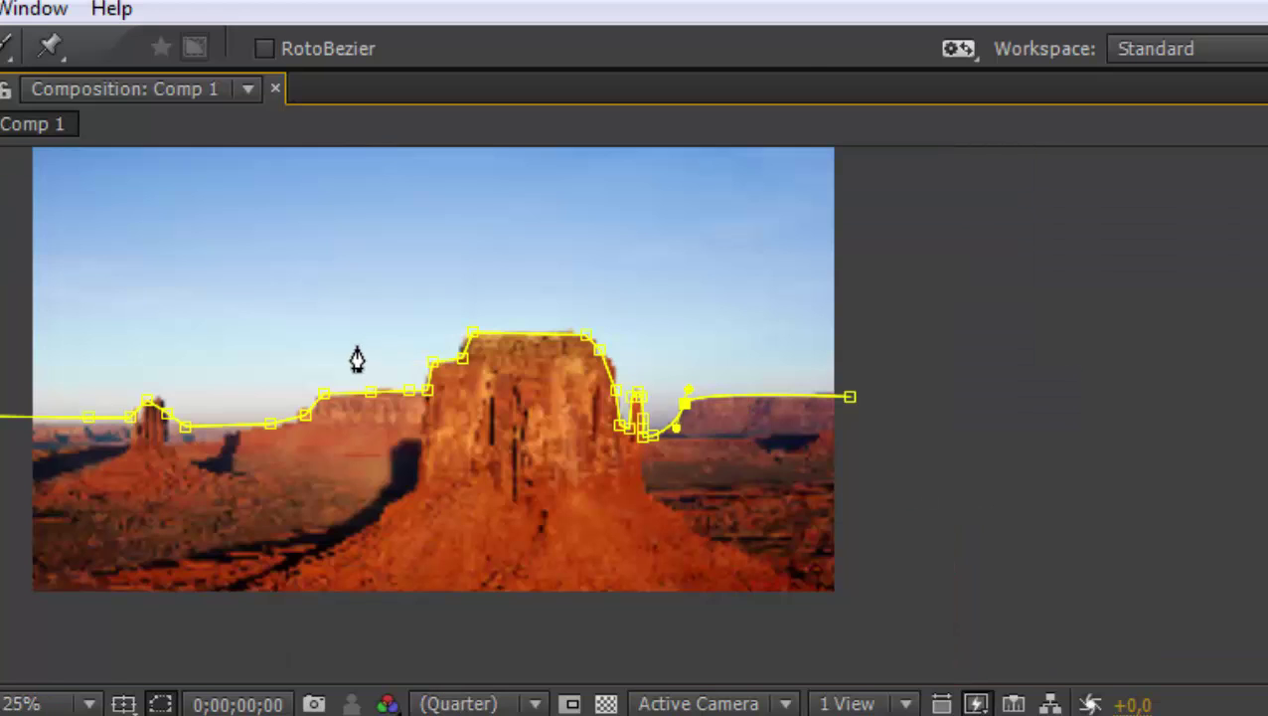
Zoom out and undo several stray points placed above the photo.
key(comma)
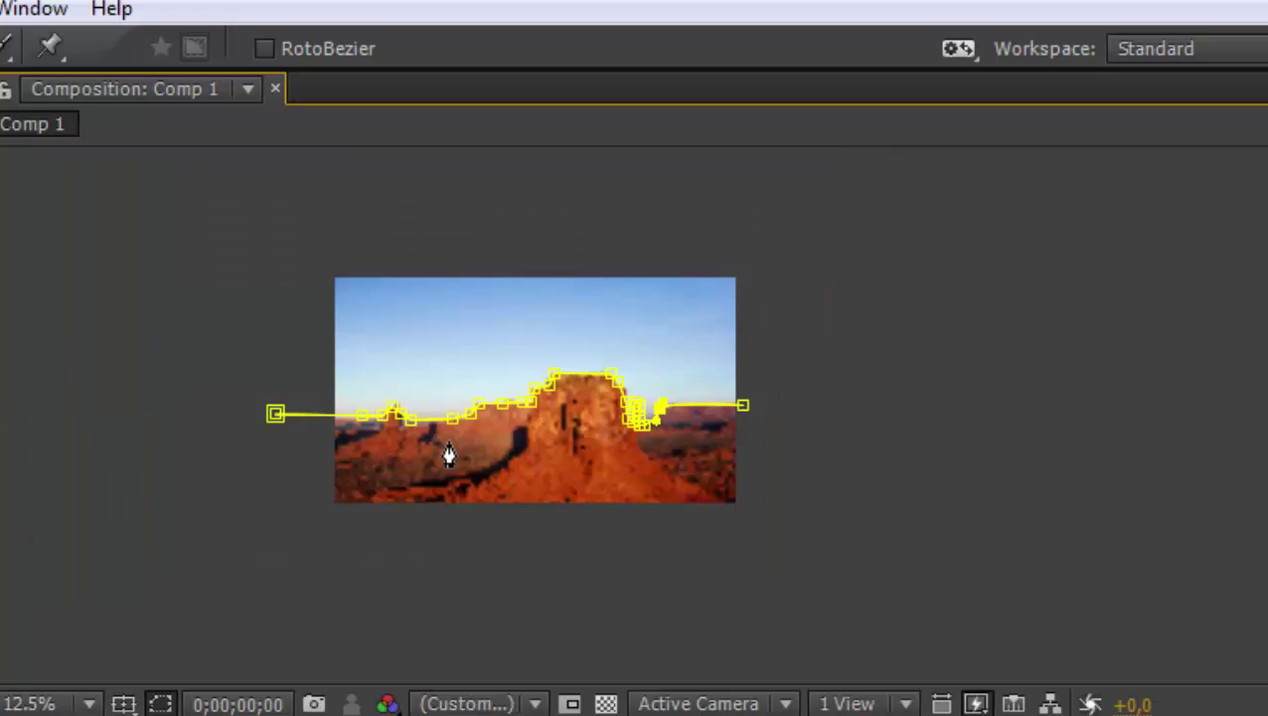
click(774, 221)
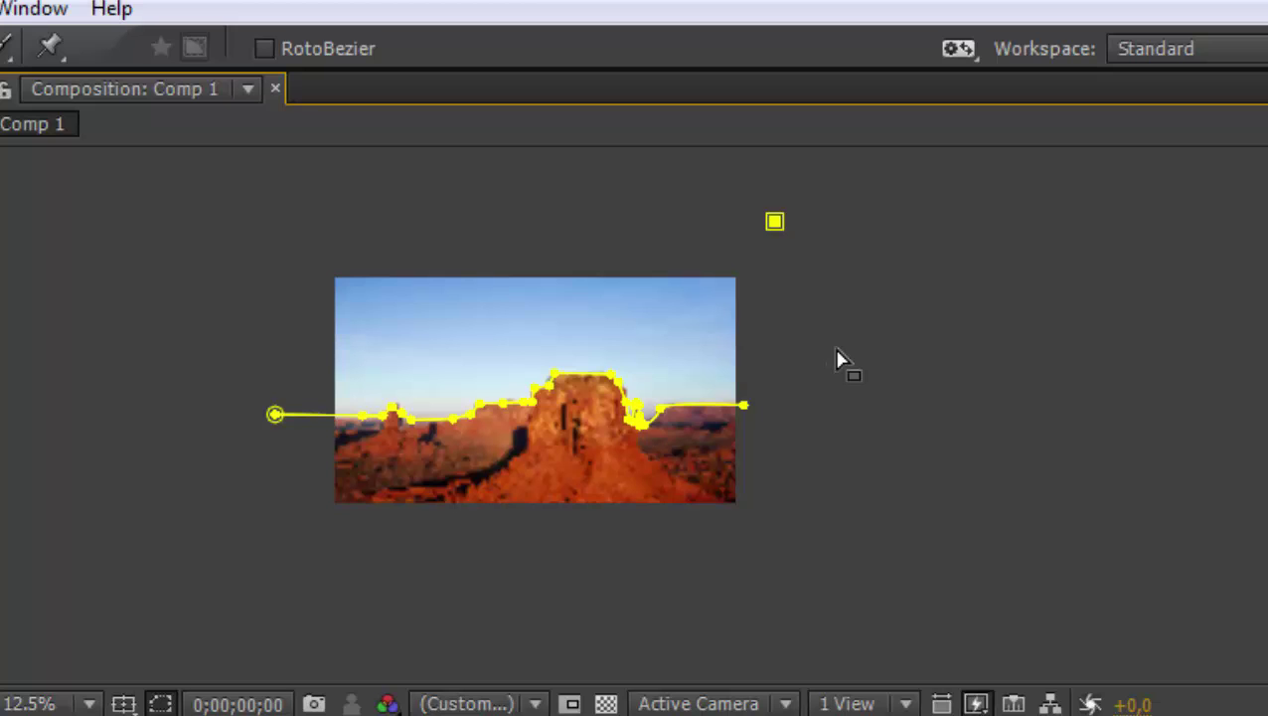
key(ctrl+z)
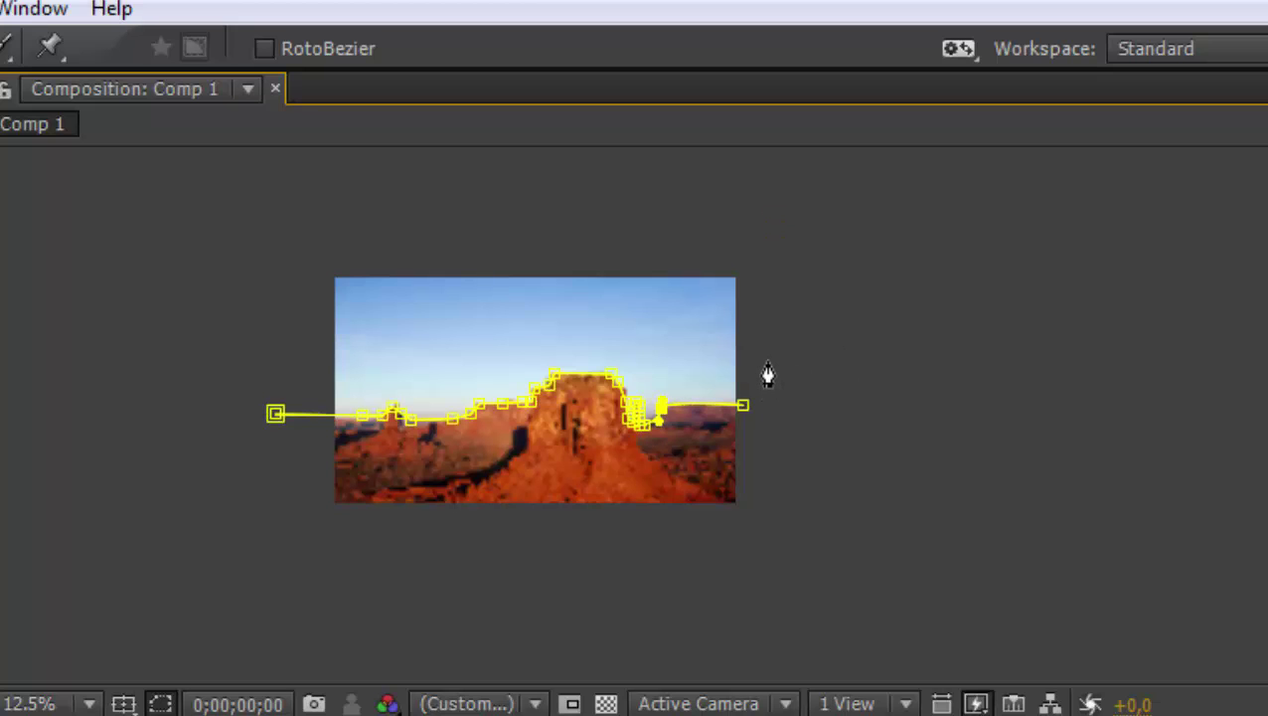
click(755, 238)
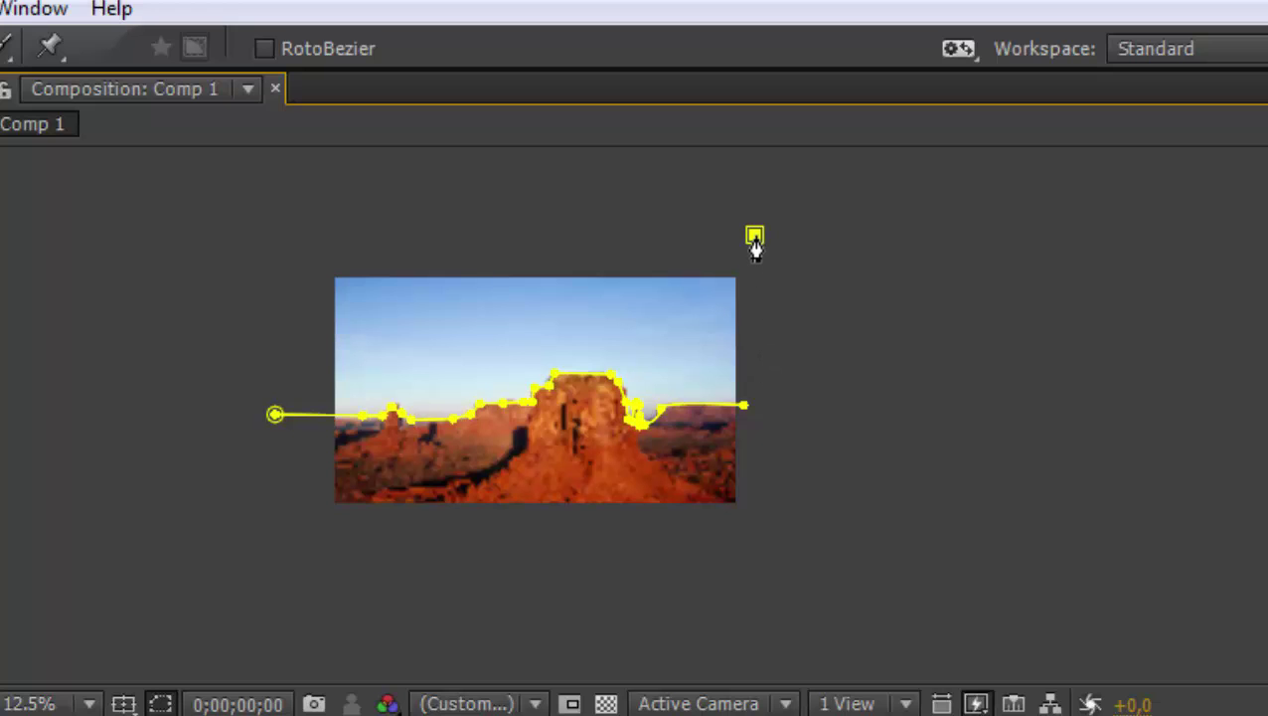
key(ctrl+z)
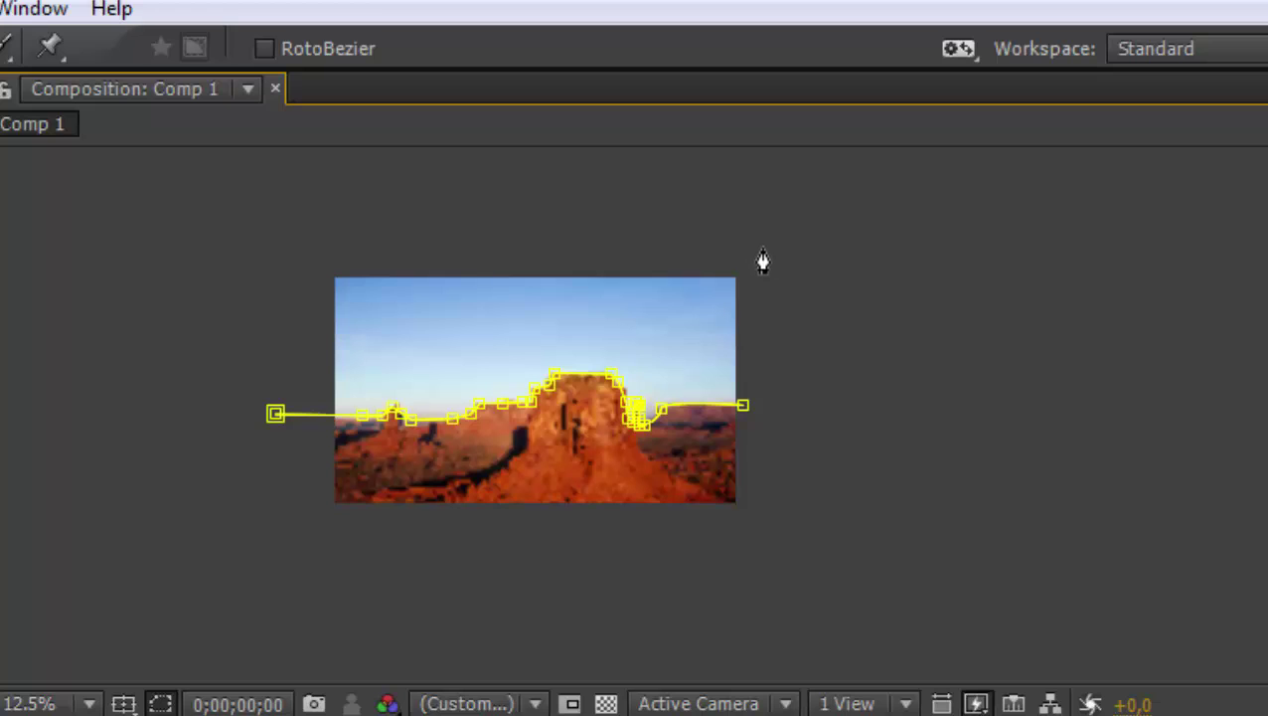
click(761, 248)
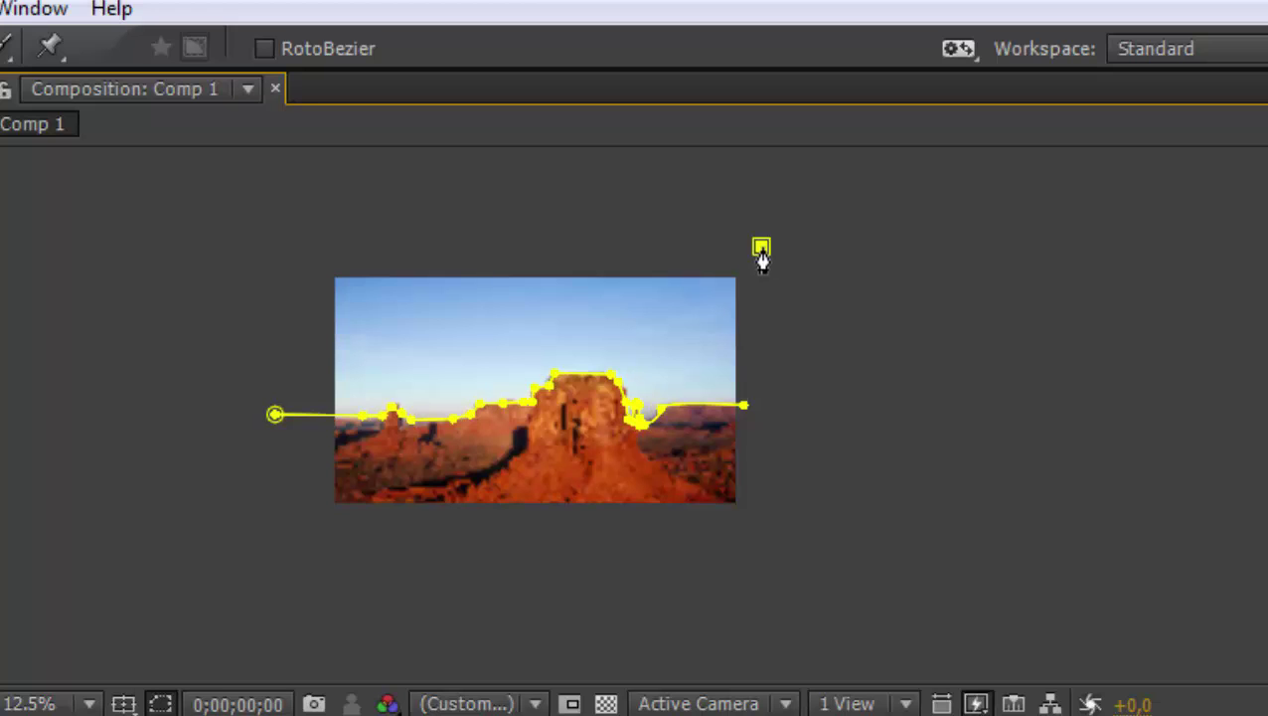
key(ctrl+z)
key(ctrl+z)
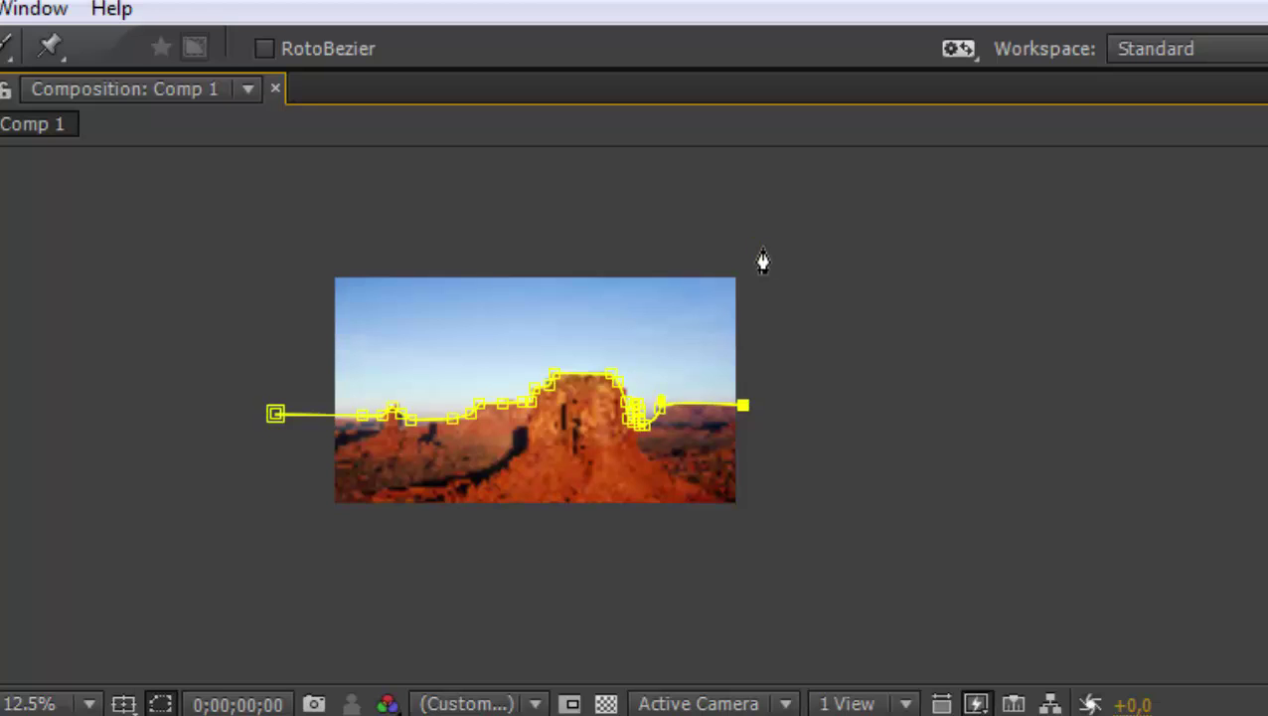
key(ctrl+z)
Add points past the right edge and above both top corners, then close the mask.
click(761, 400)
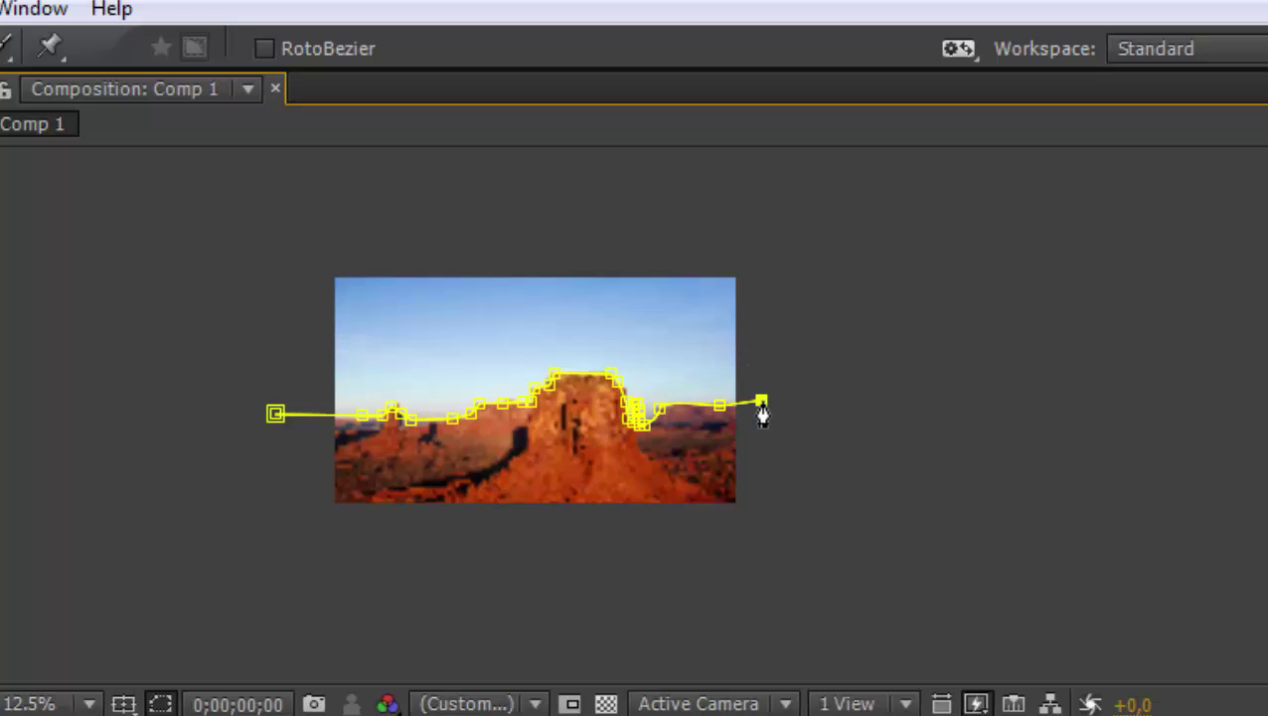
click(757, 233)
click(293, 211)
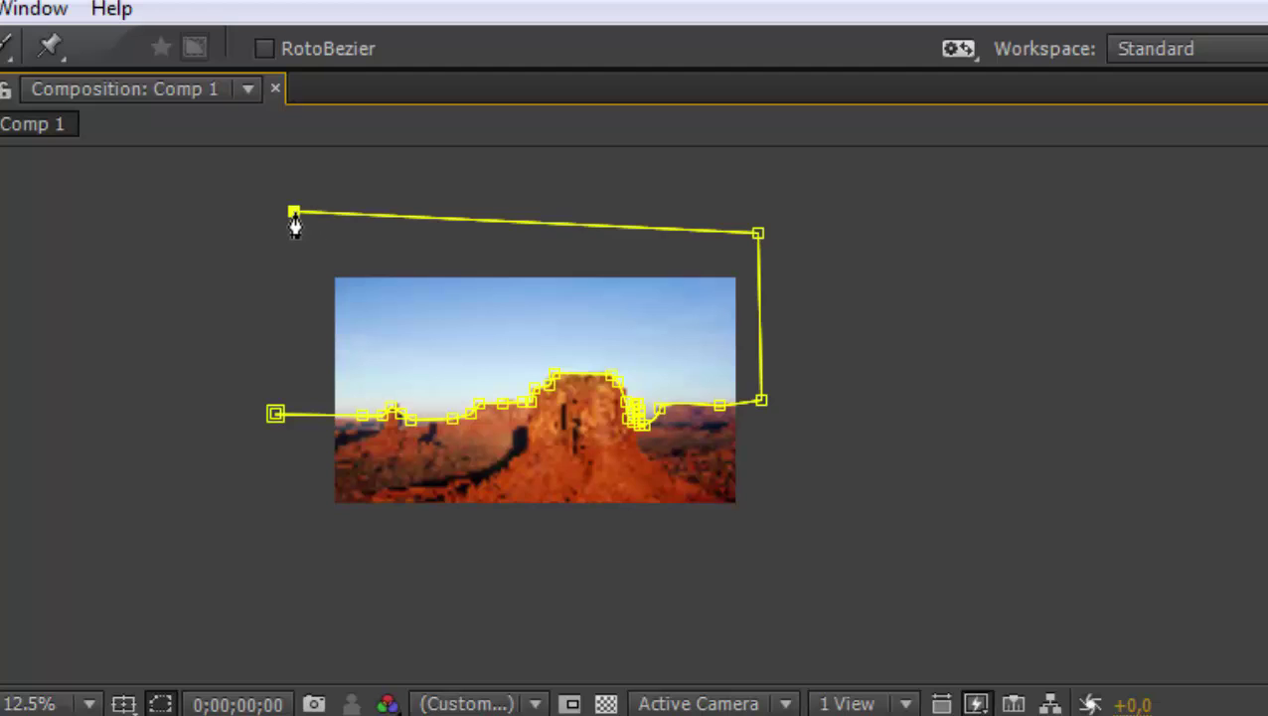
click(275, 414)
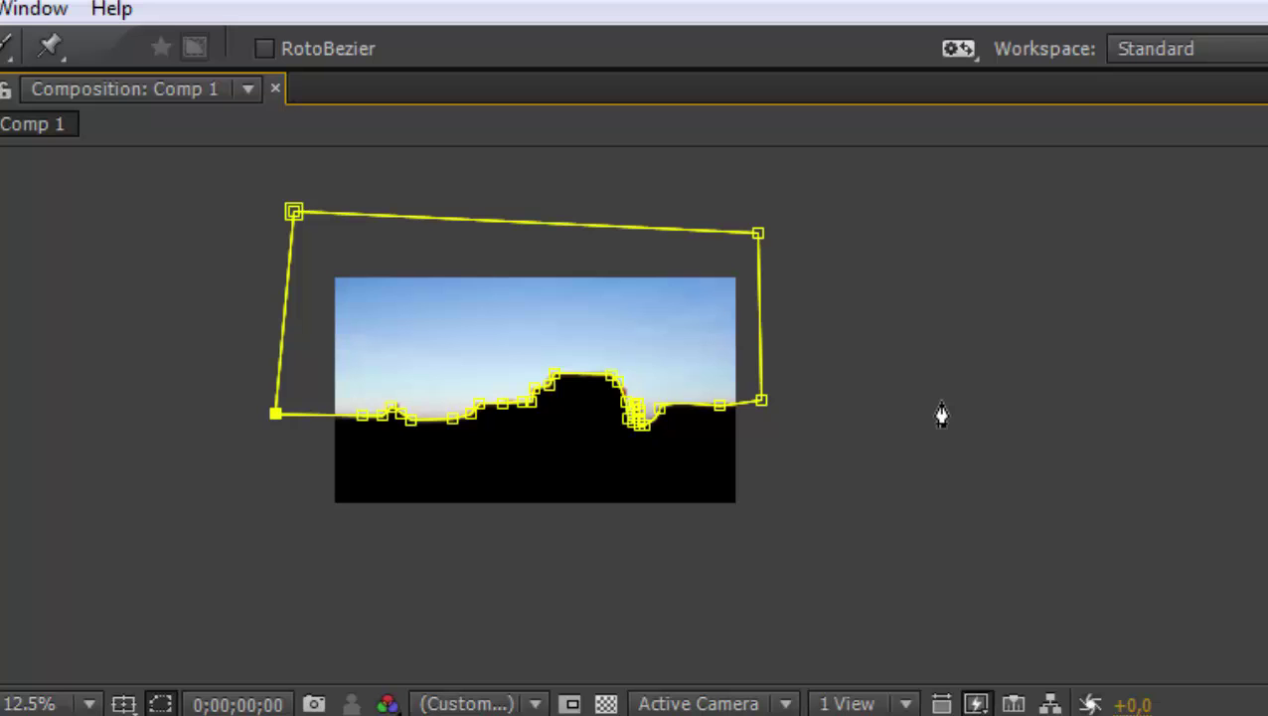
Switch Mask 1 from Add to Subtract, hide the mask outline, and collapse the Desert.jpg layer.
key(comma)
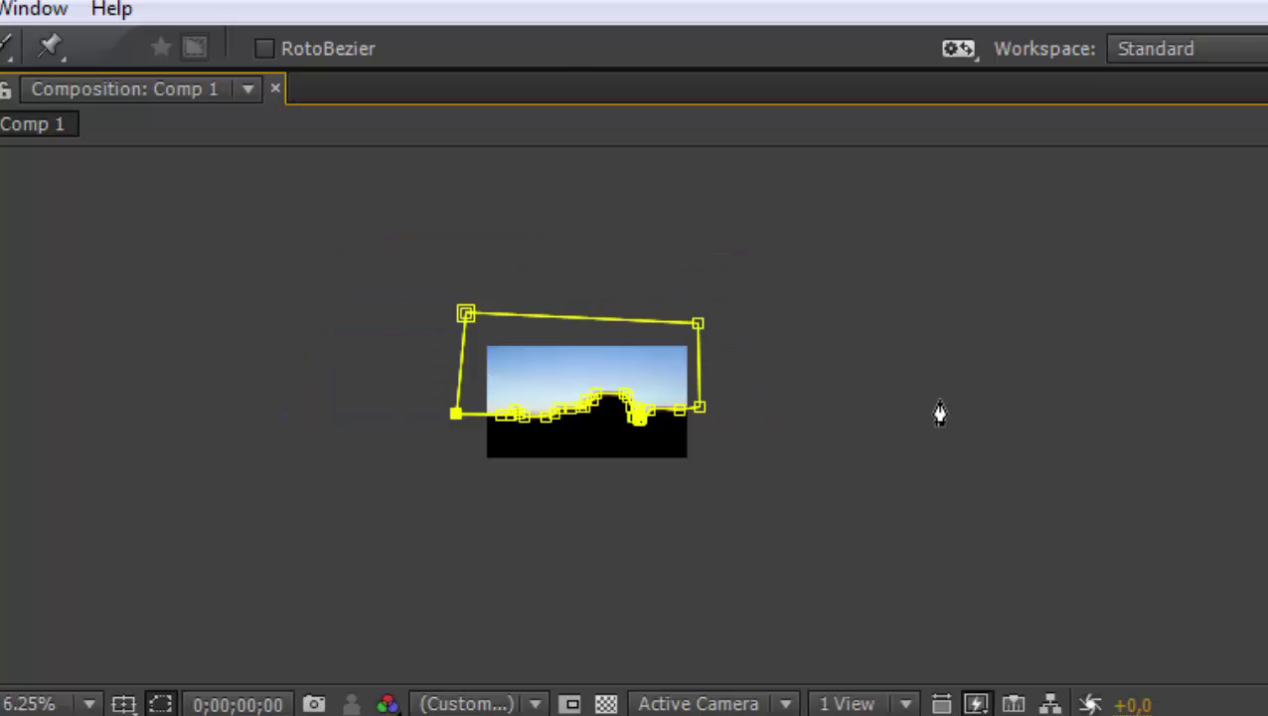
key(period)
key(period)
key(comma)
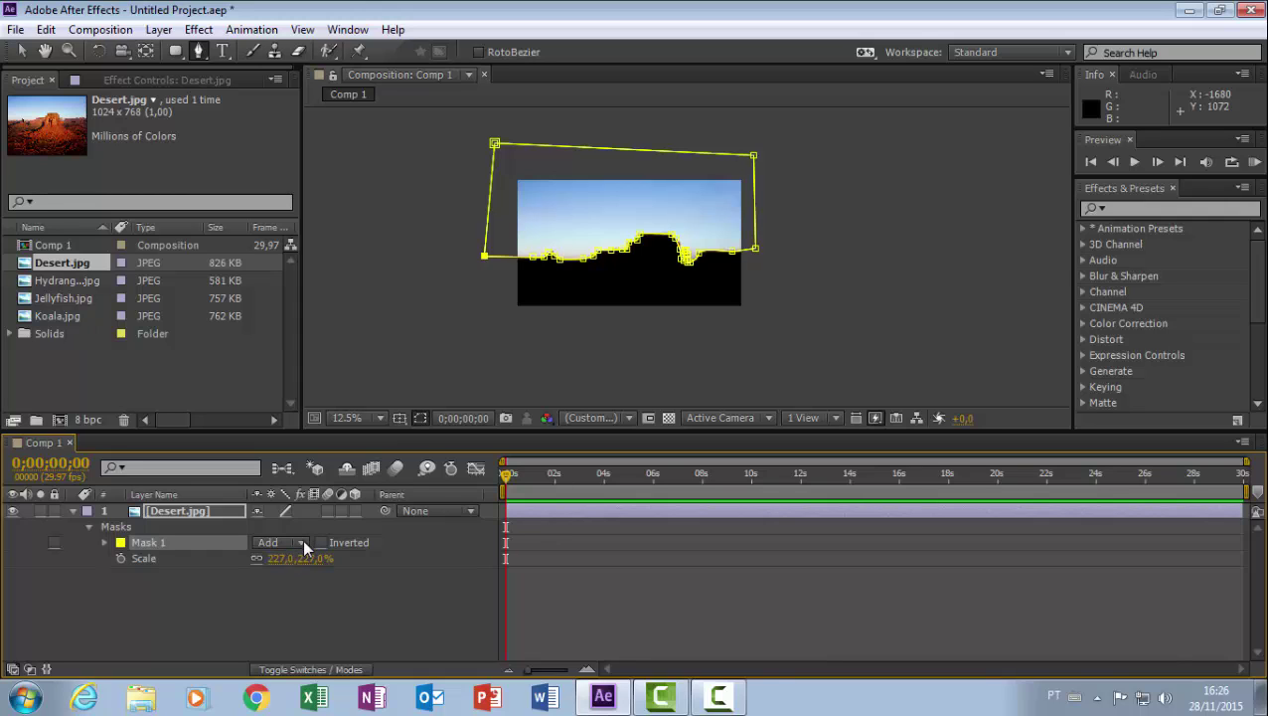
click(302, 542)
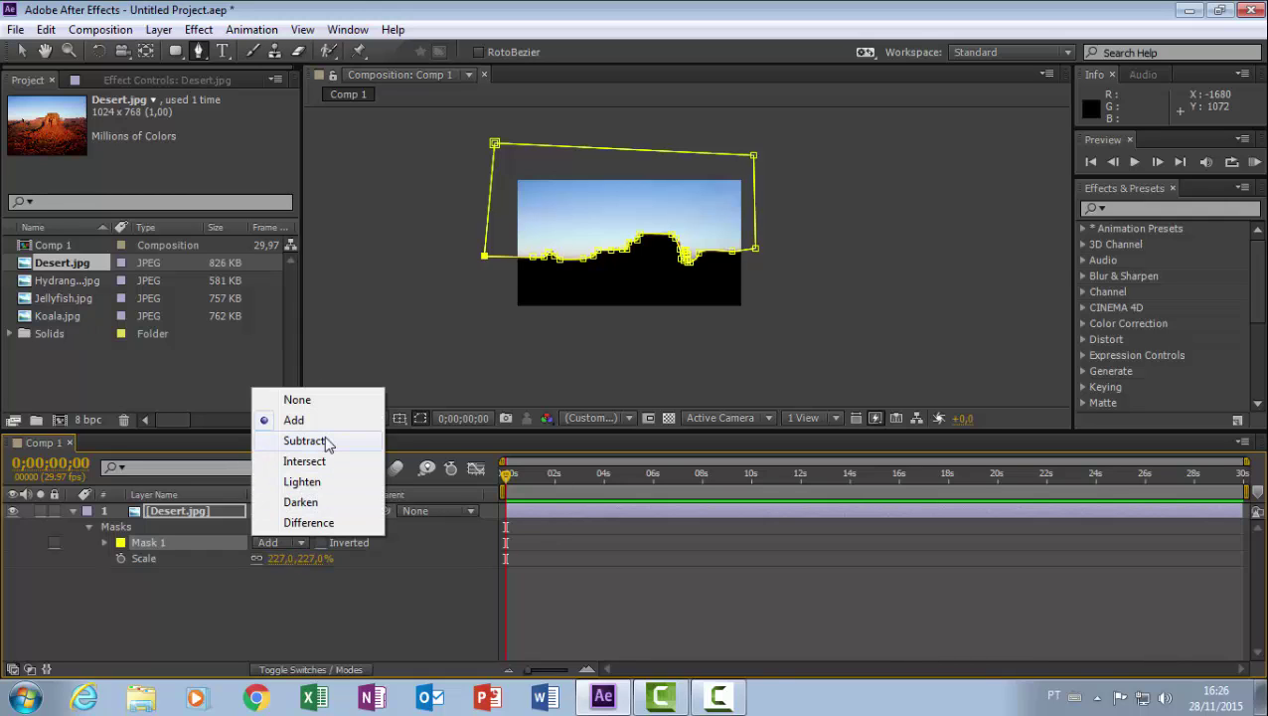
click(304, 441)
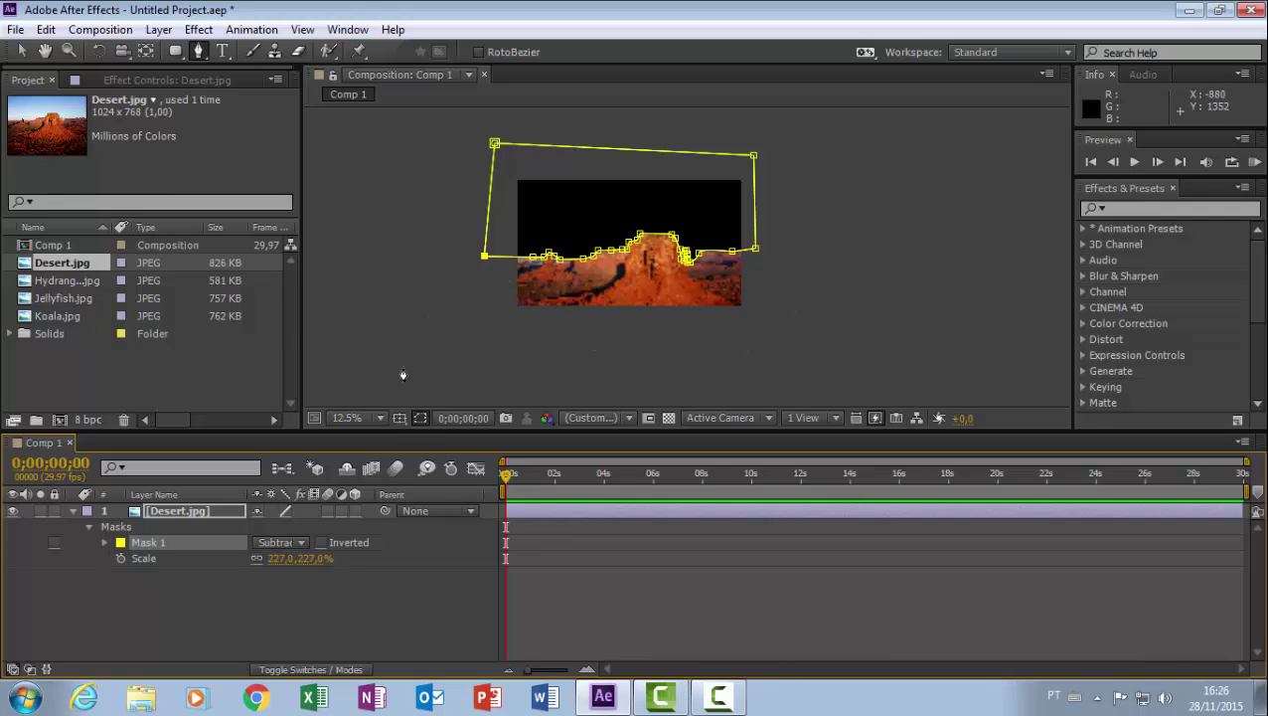
click(419, 421)
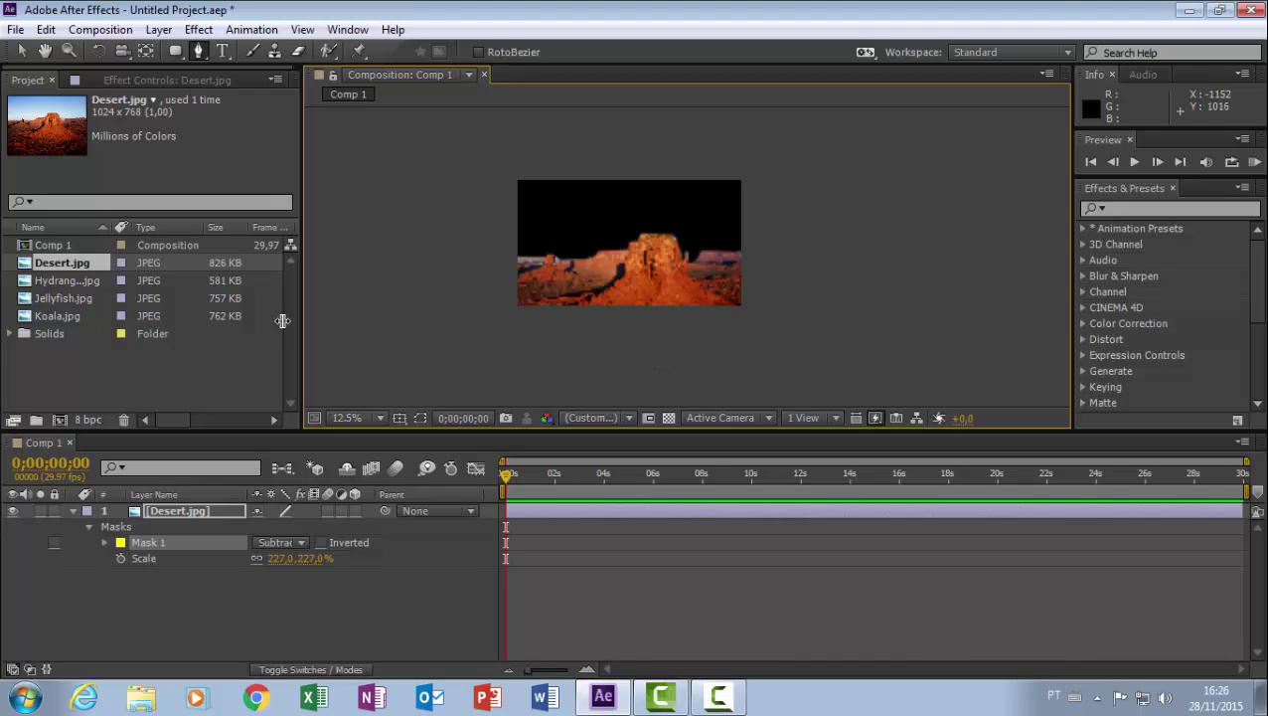
click(71, 510)
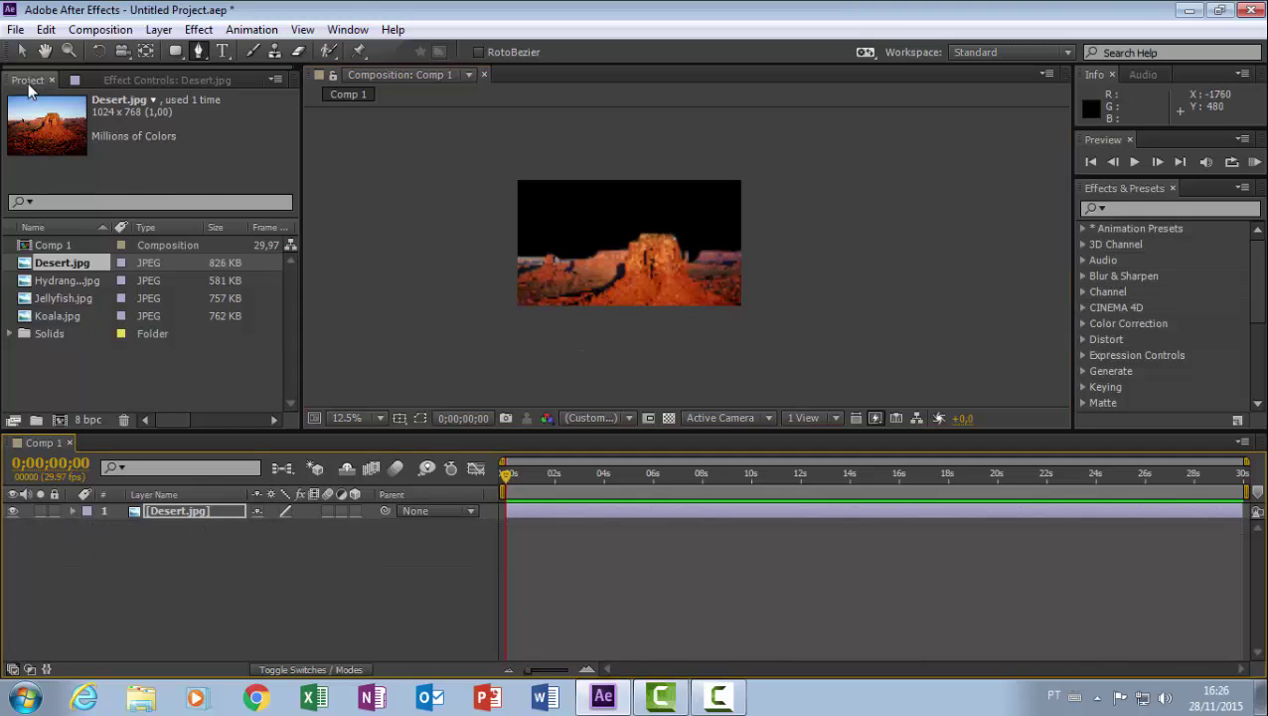
Import ceu.jpg from the Imagens library via File > Import > File.
click(16, 31)
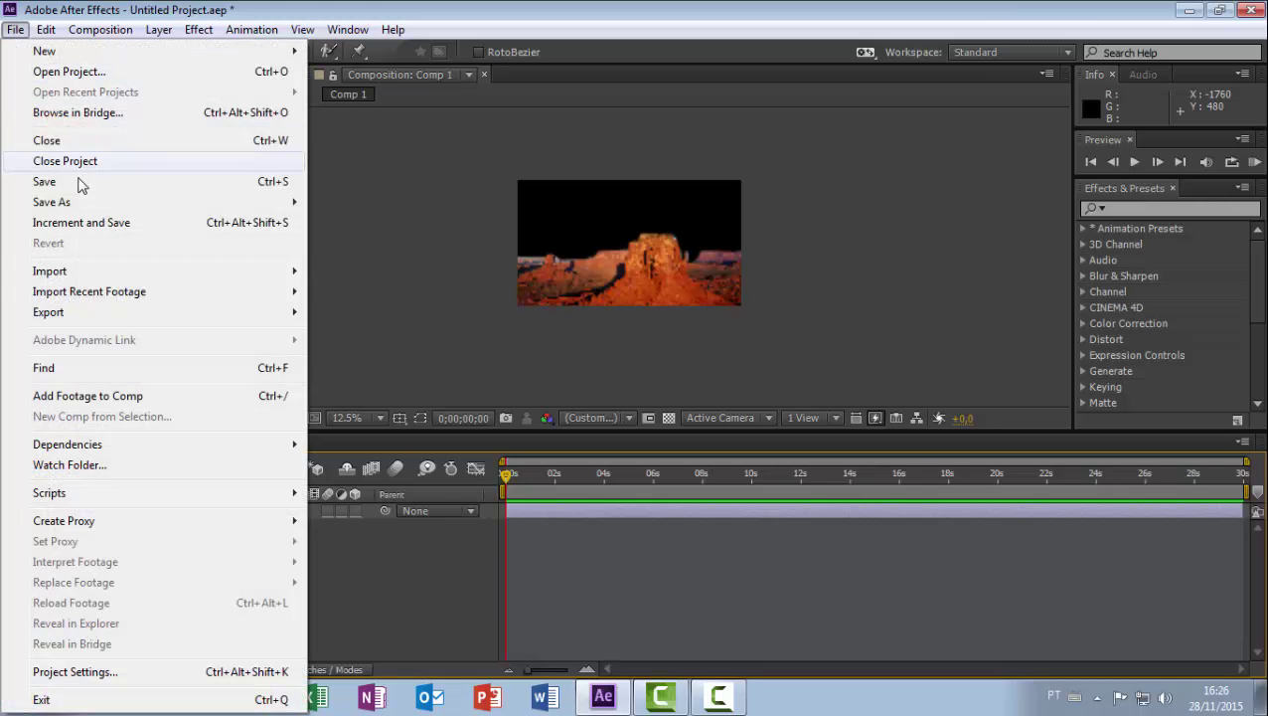
mouse_move(144, 275)
click(360, 275)
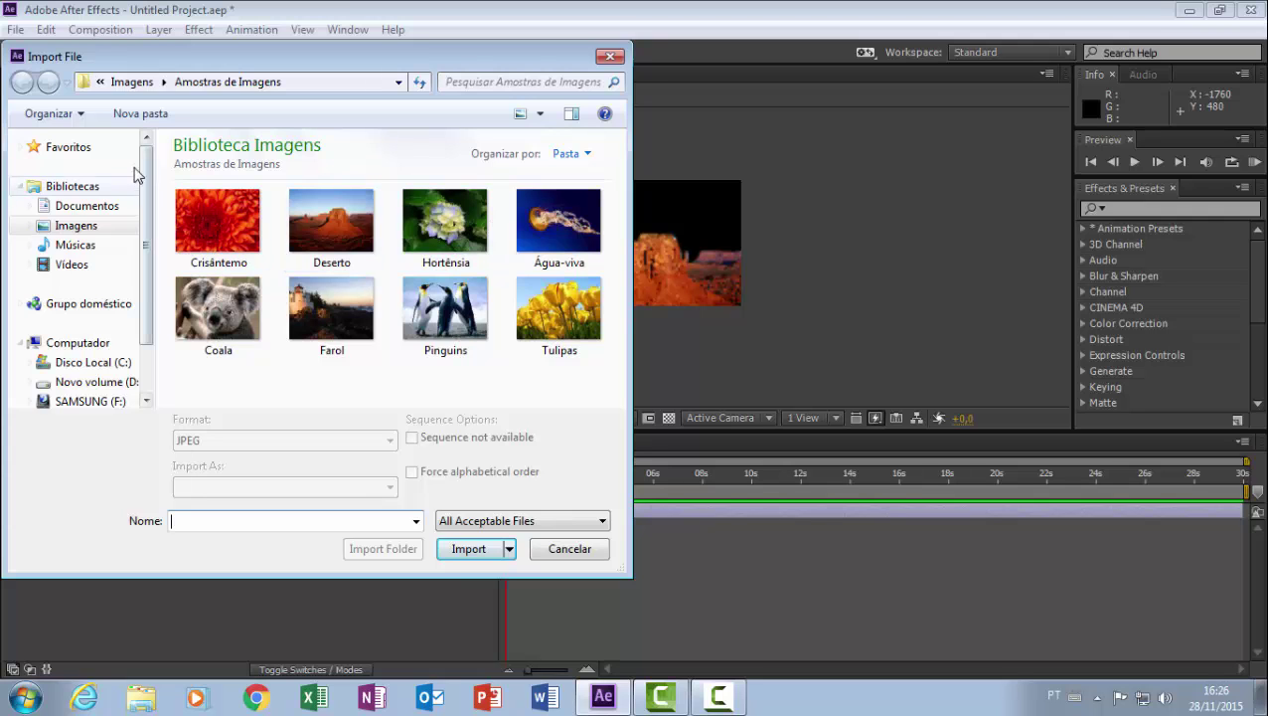
click(77, 228)
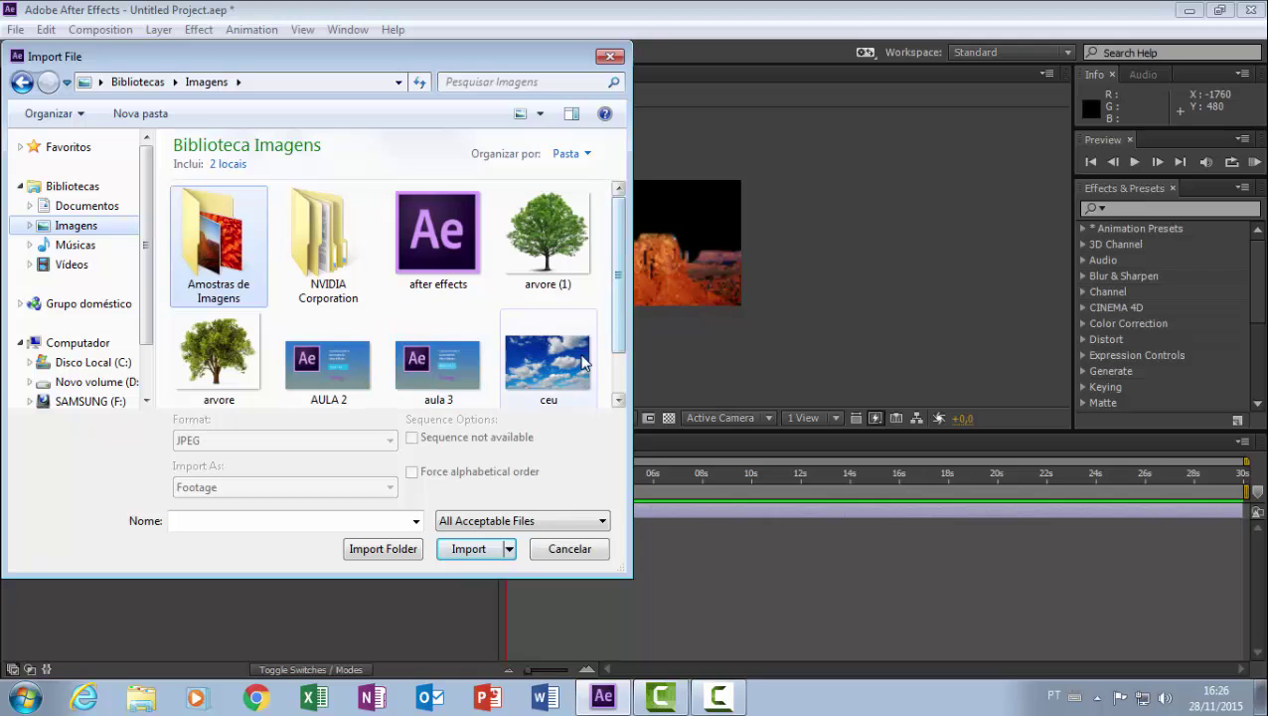
click(556, 367)
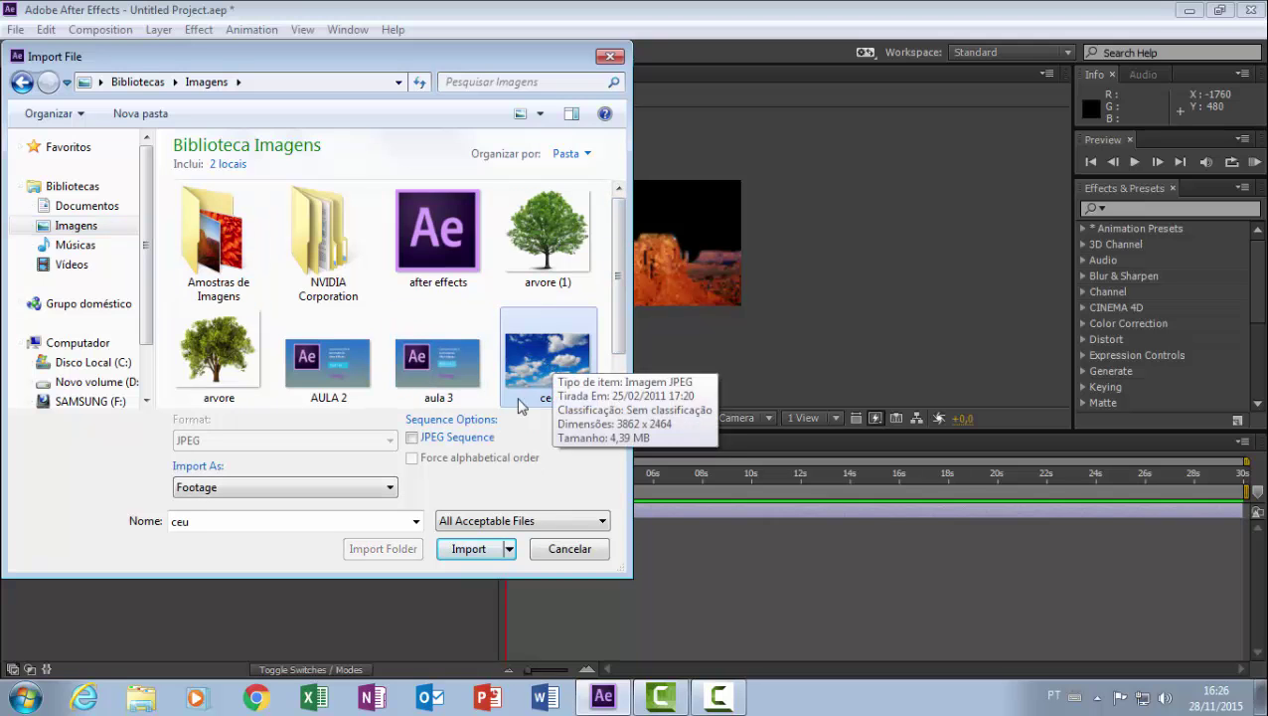
click(471, 549)
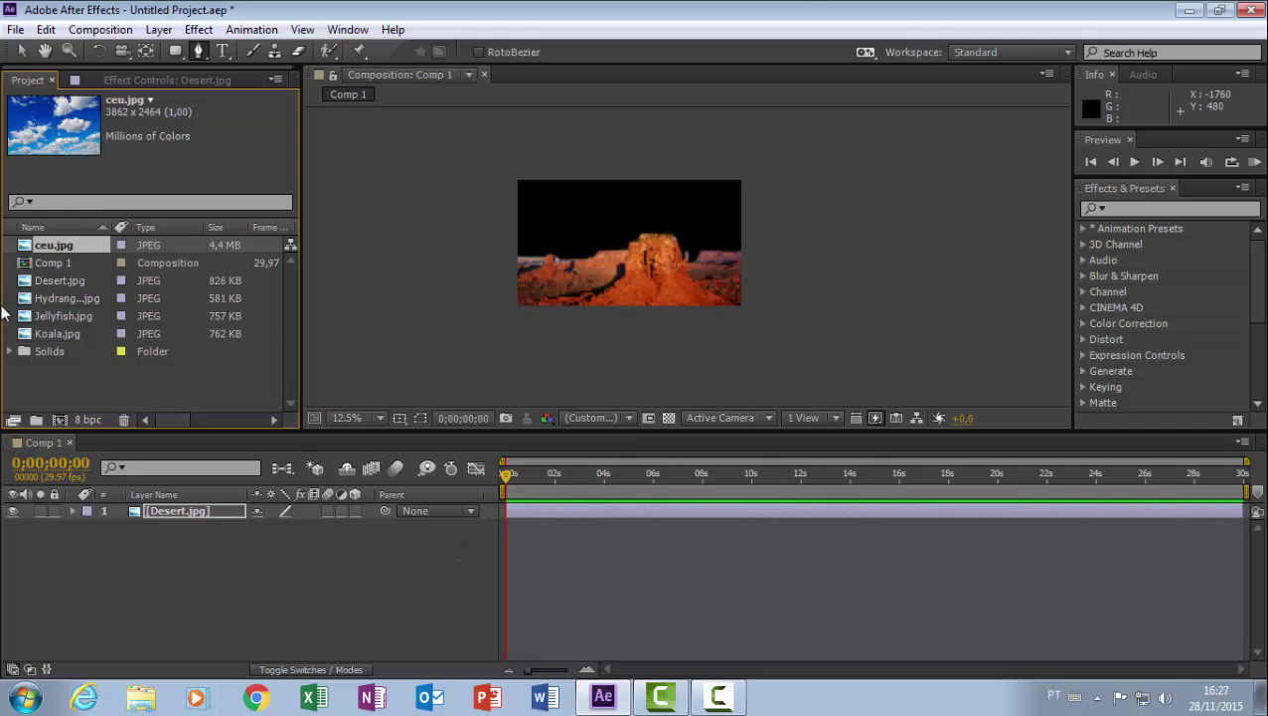
Add ceu.jpg to Comp 1 and move it beneath the Desert.jpg layer as layer 2.
drag(67, 239, 113, 538)
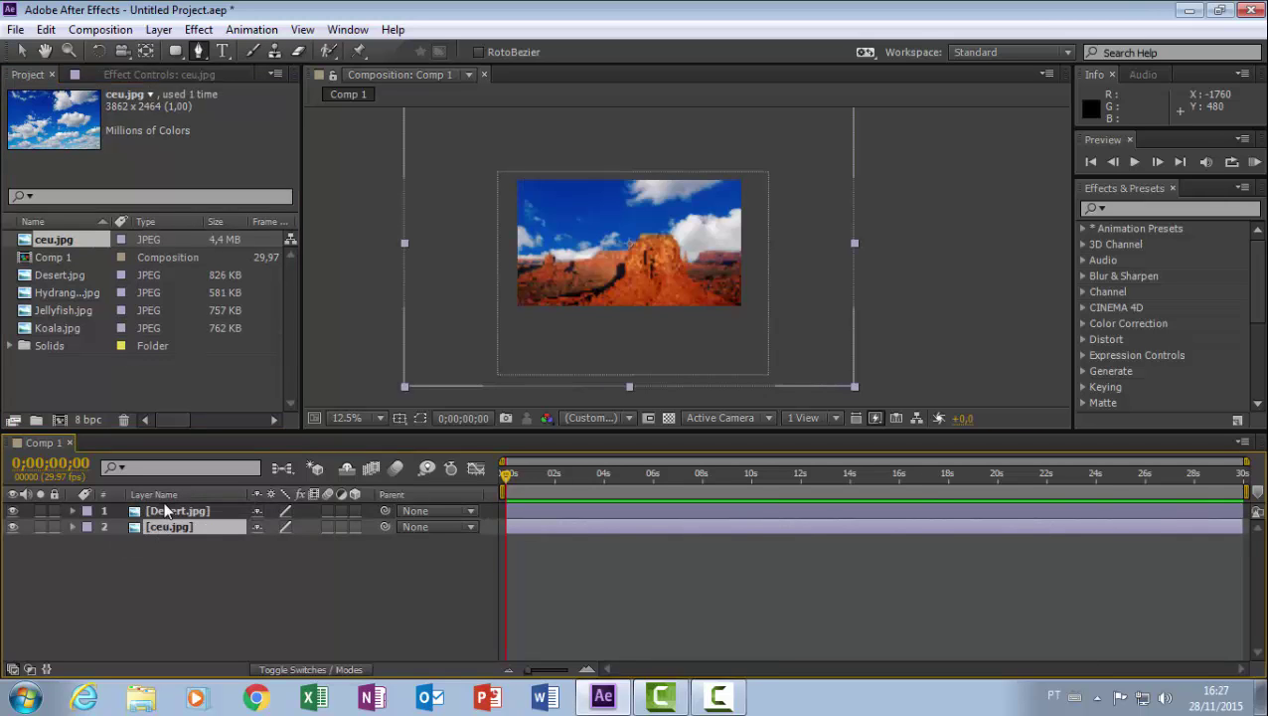
drag(162, 523, 161, 508)
drag(155, 527, 147, 508)
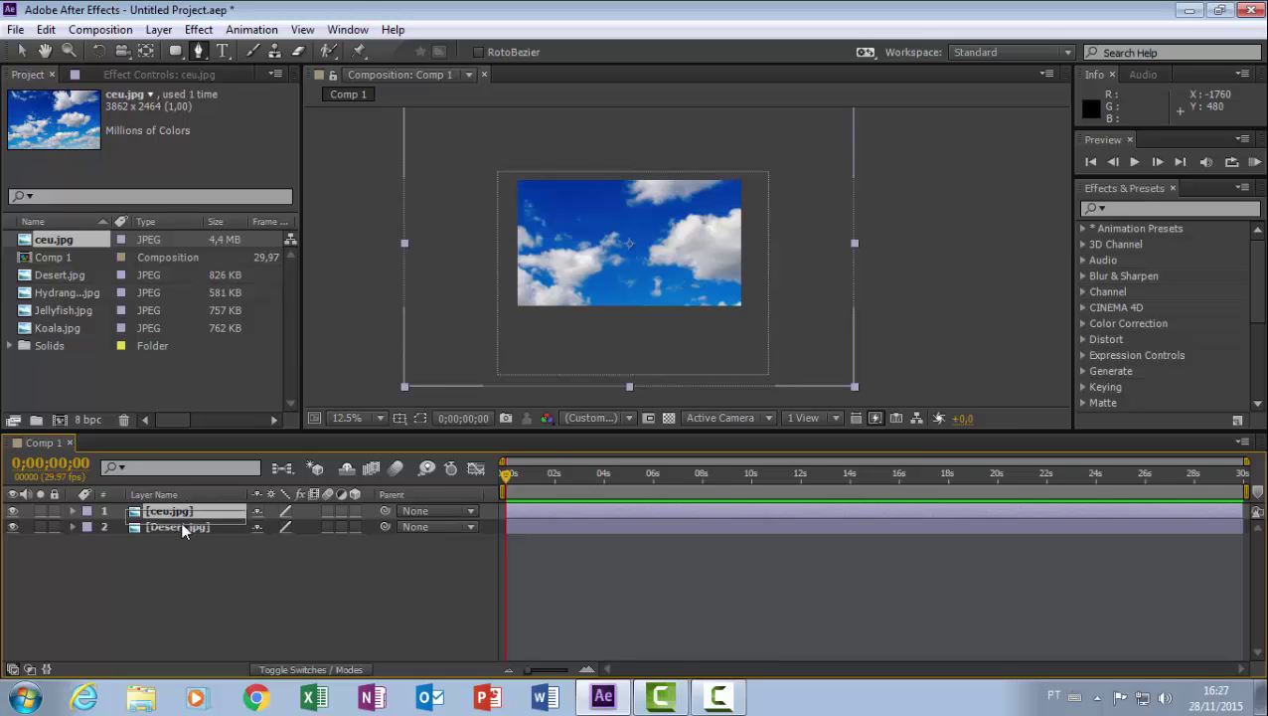
drag(182, 526, 179, 551)
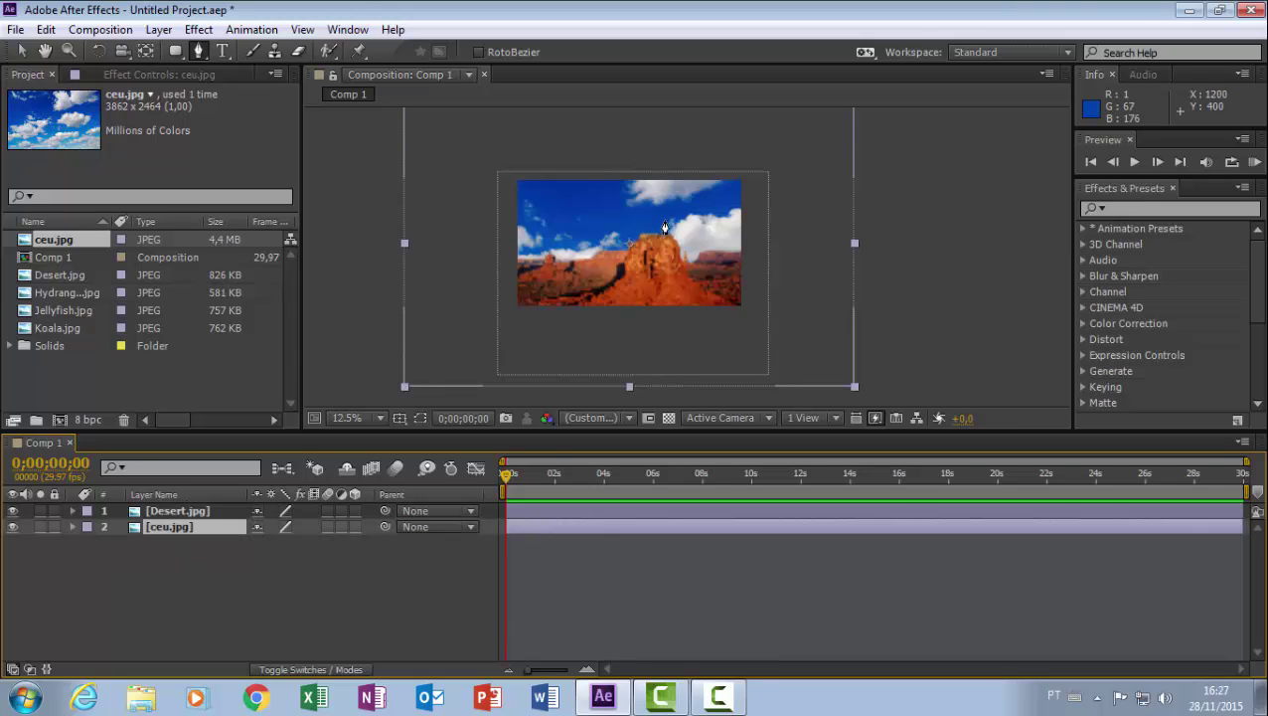
Set the viewer magnification to Fit.
scroll(635, 215, up, 1)
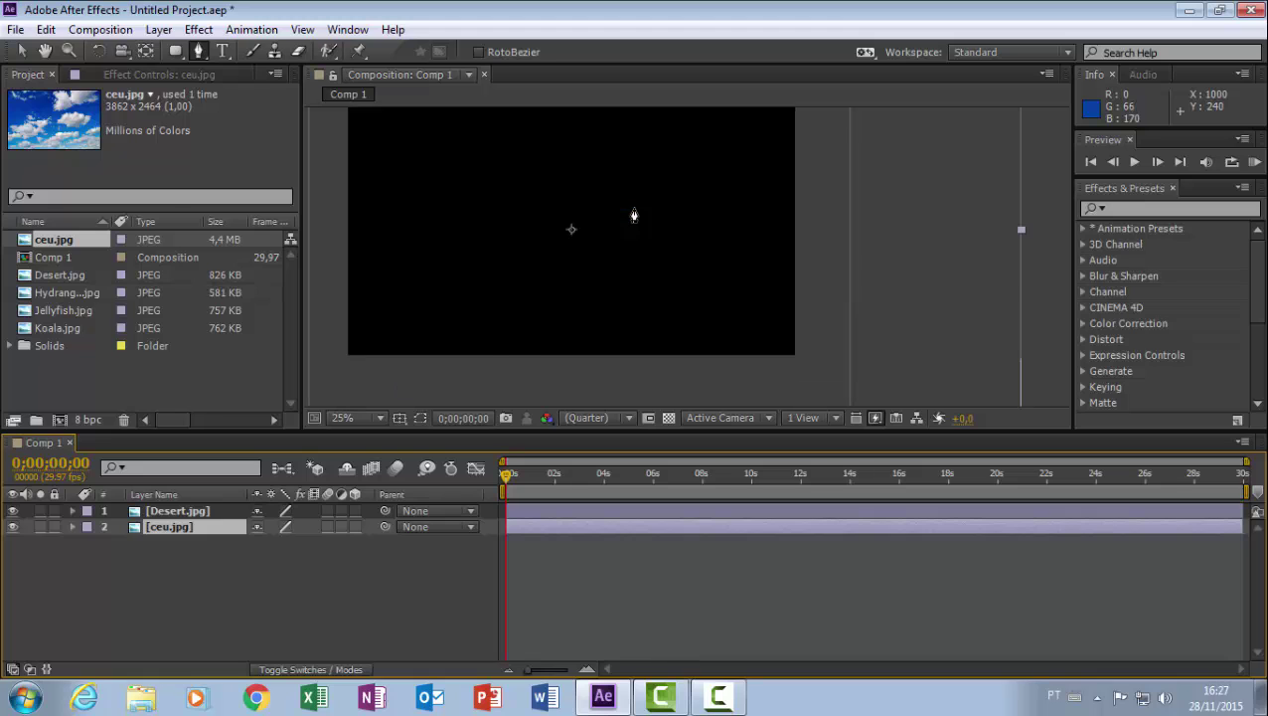
click(379, 415)
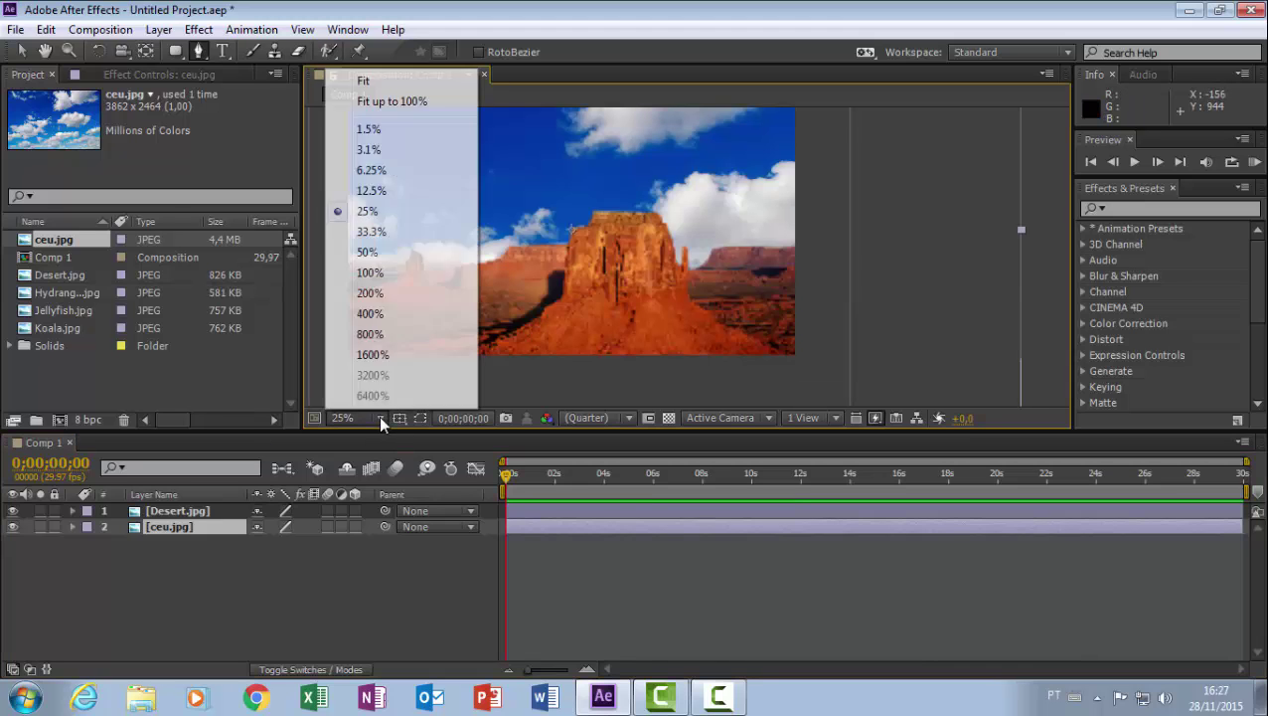
click(395, 79)
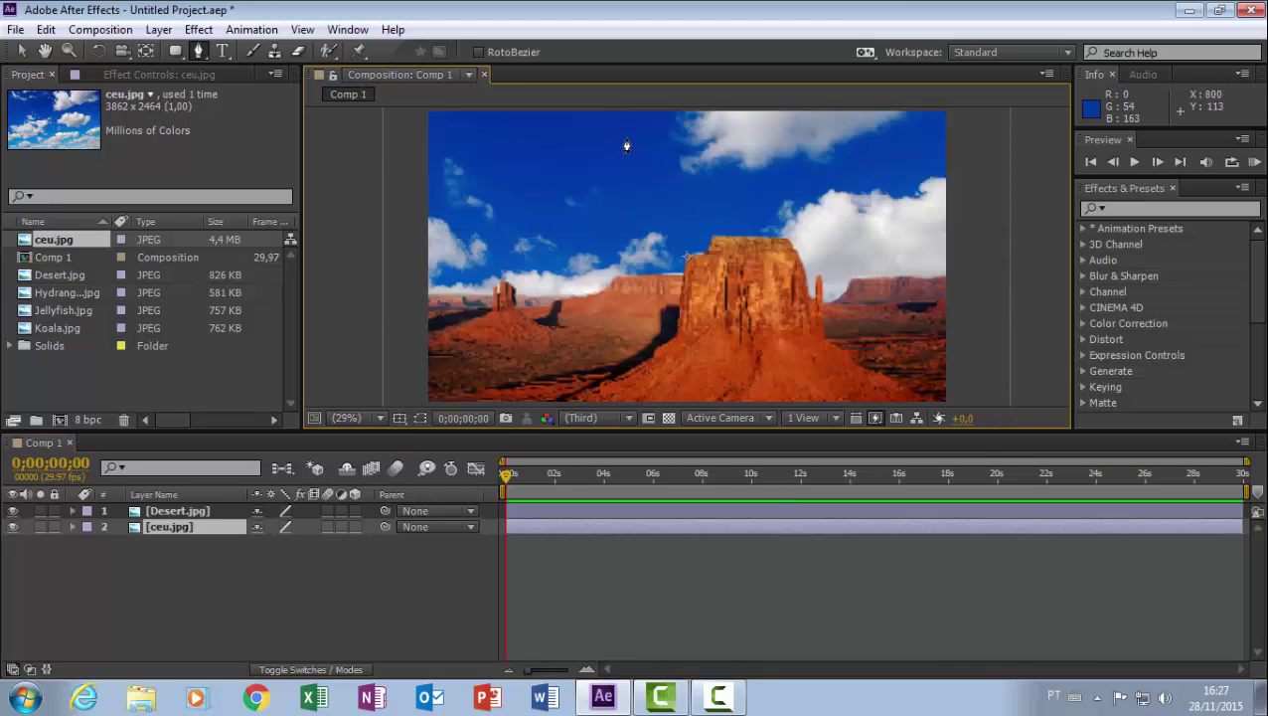
scroll(459, 198, down, 2)
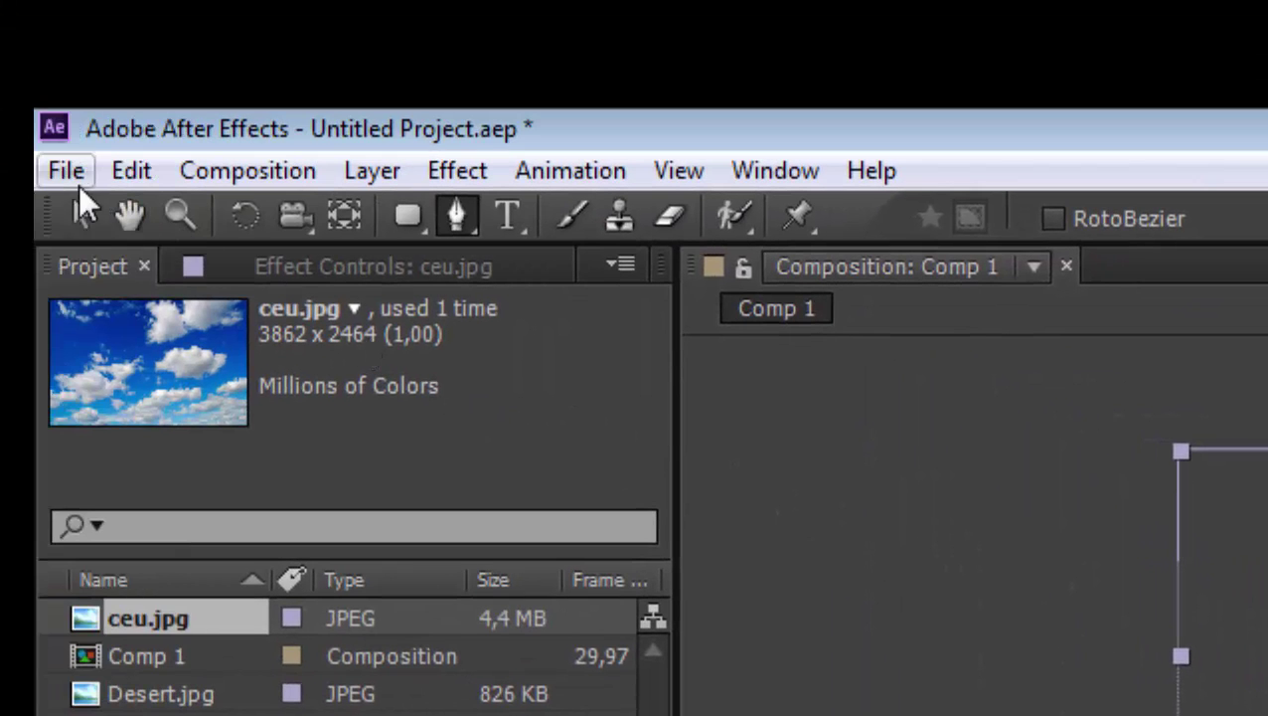
Widen the ceu.jpg sky layer, shift it right to Position 3336.0, 984.0, and reveal Position.
click(83, 212)
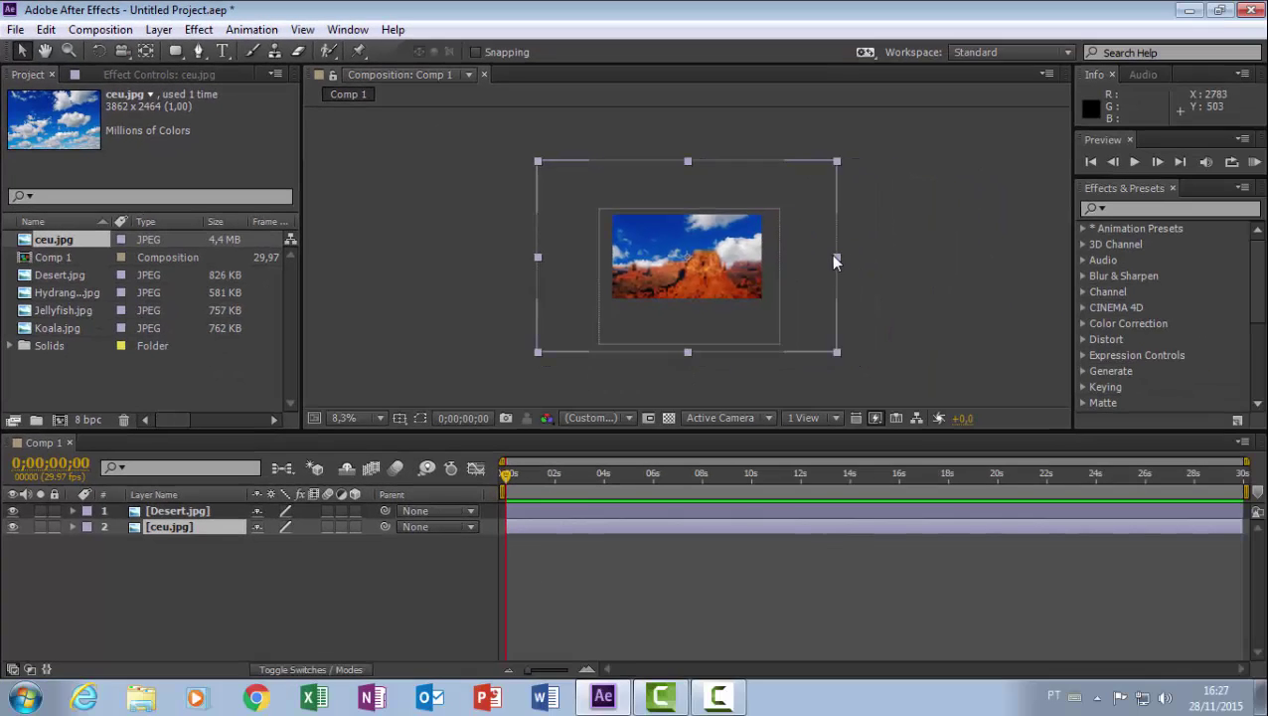
drag(838, 261, 960, 270)
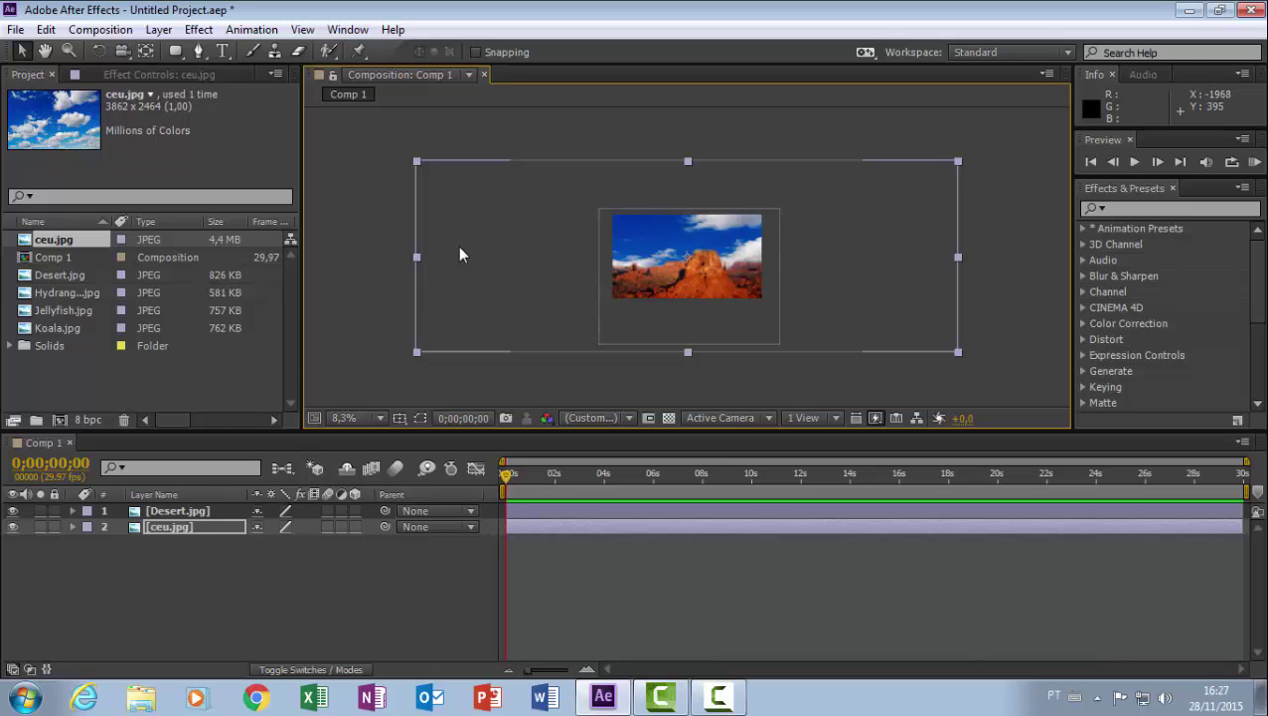
mouse_move(455, 277)
mouse_down()
mouse_move(644, 286)
mouse_move(641, 307)
mouse_up()
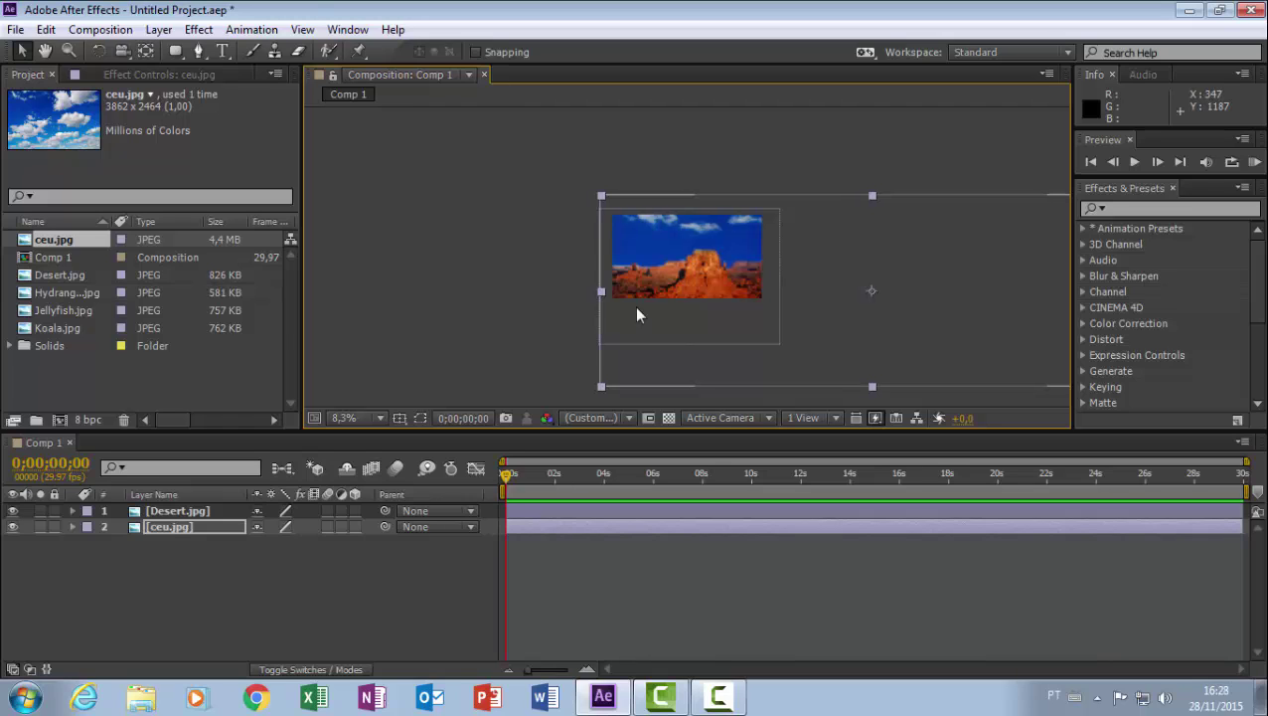
key(Return)
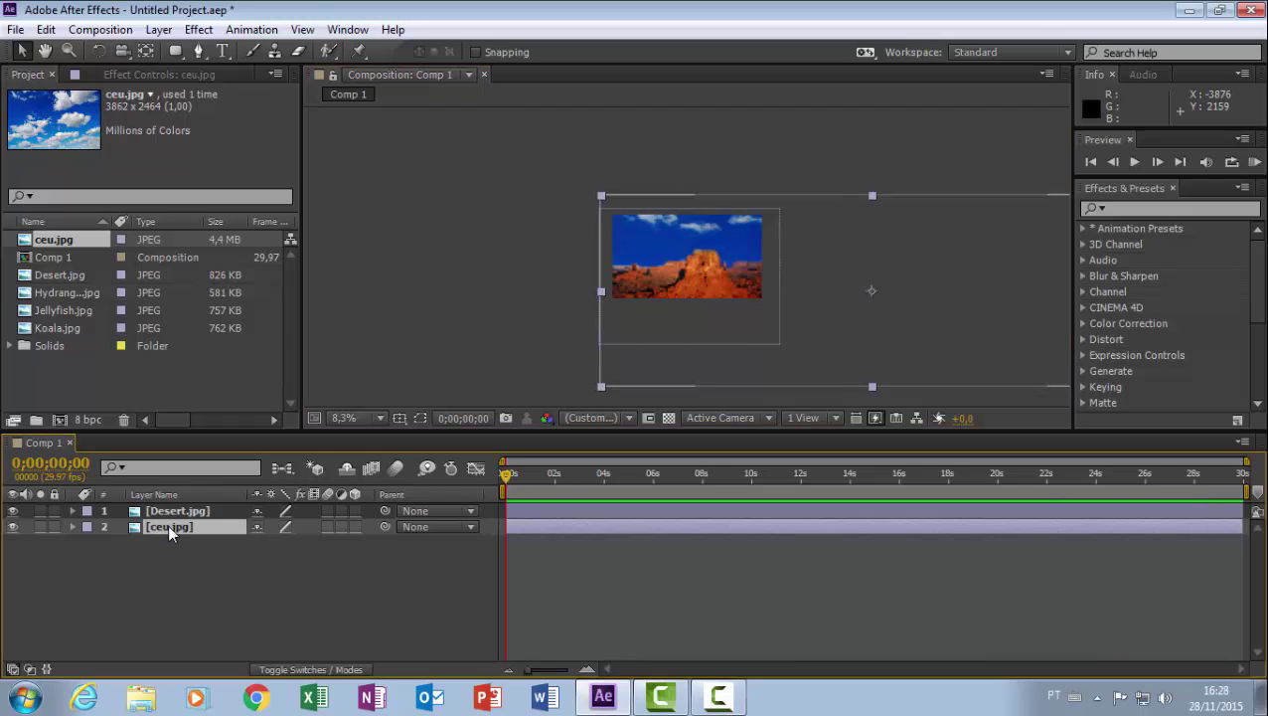
key(p)
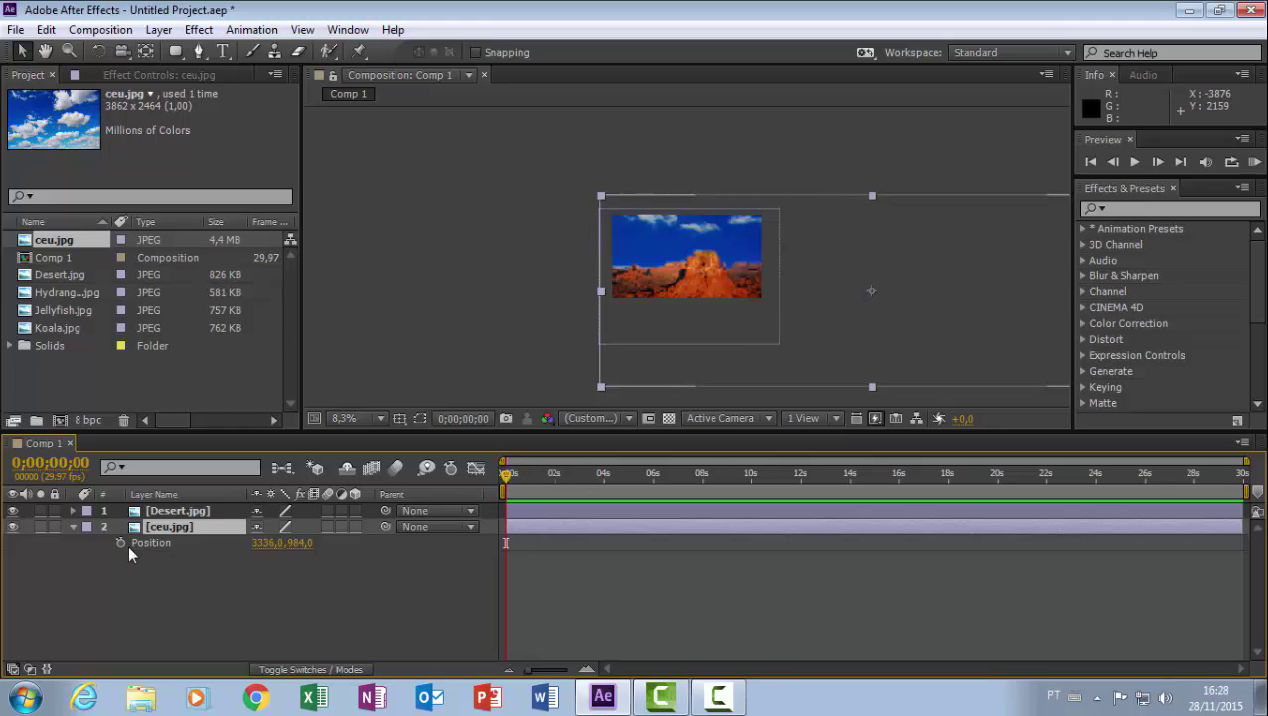
Keyframe the sky Position from 3336.0, 984.0 at 0s to -1464.0, 1080.0 at 29;29, viewer at Fit.
click(120, 542)
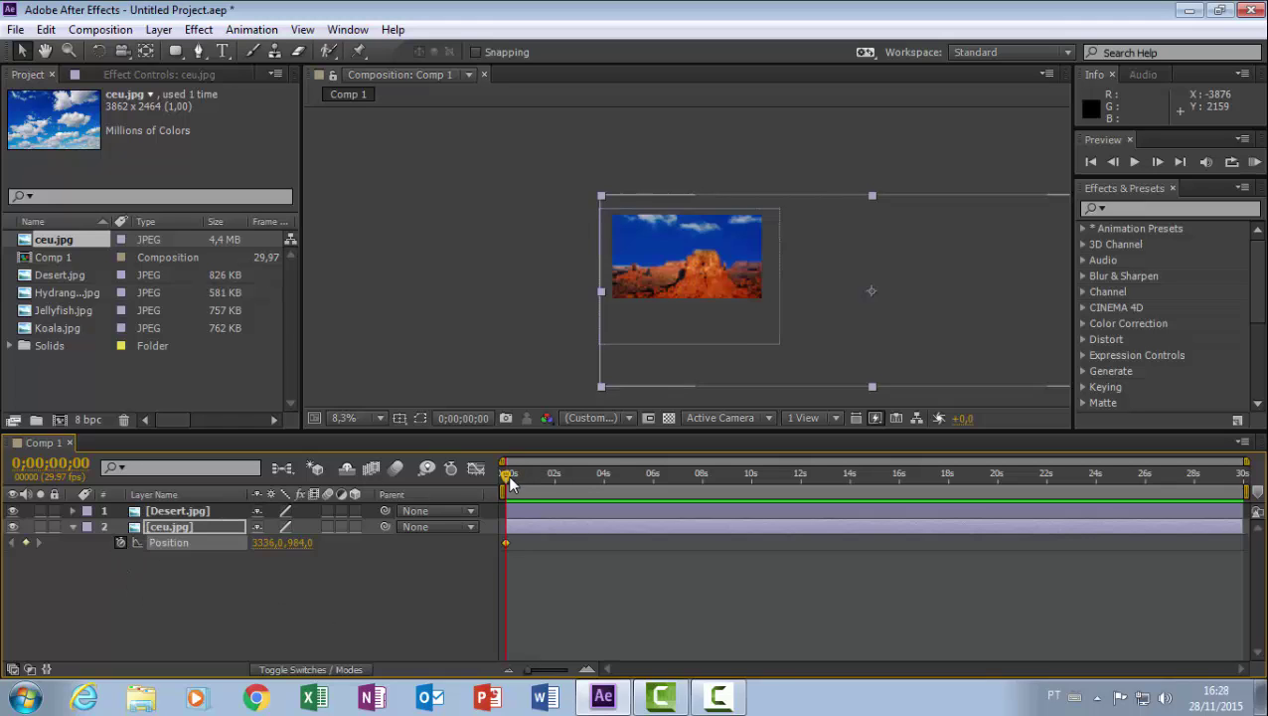
drag(509, 482, 1243, 479)
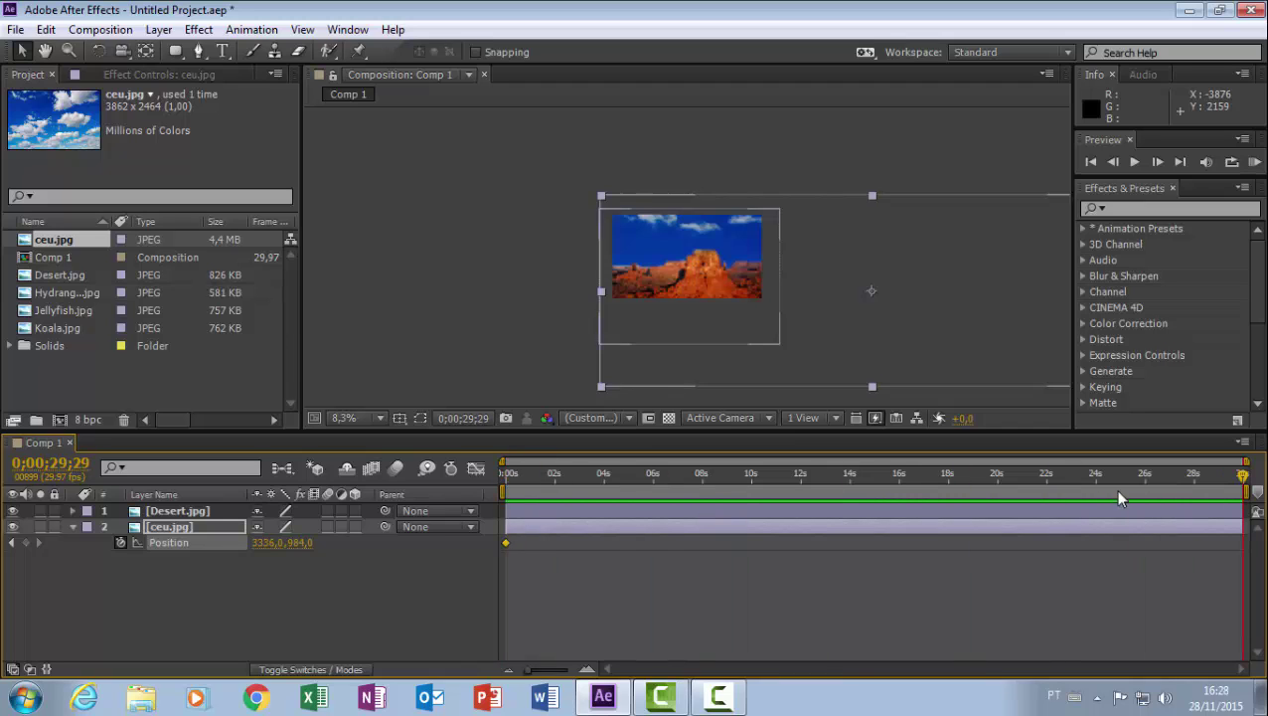
drag(1028, 341, 650, 338)
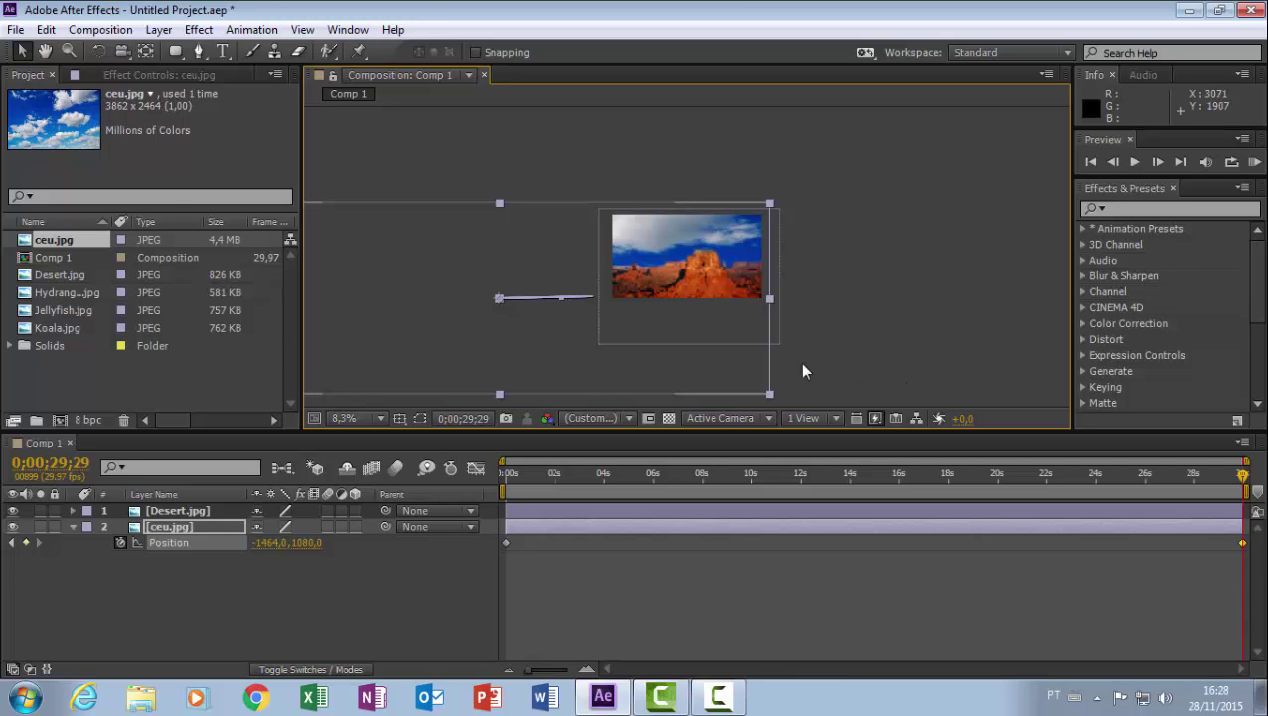
click(380, 418)
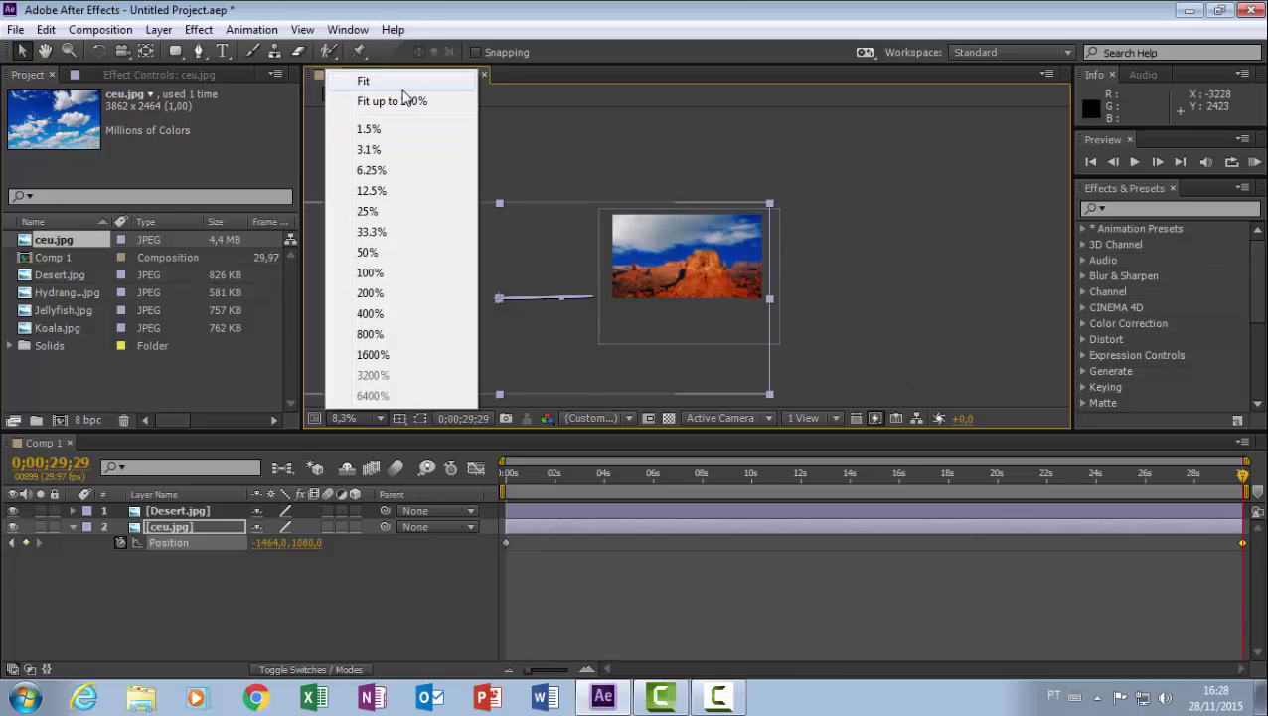
click(405, 85)
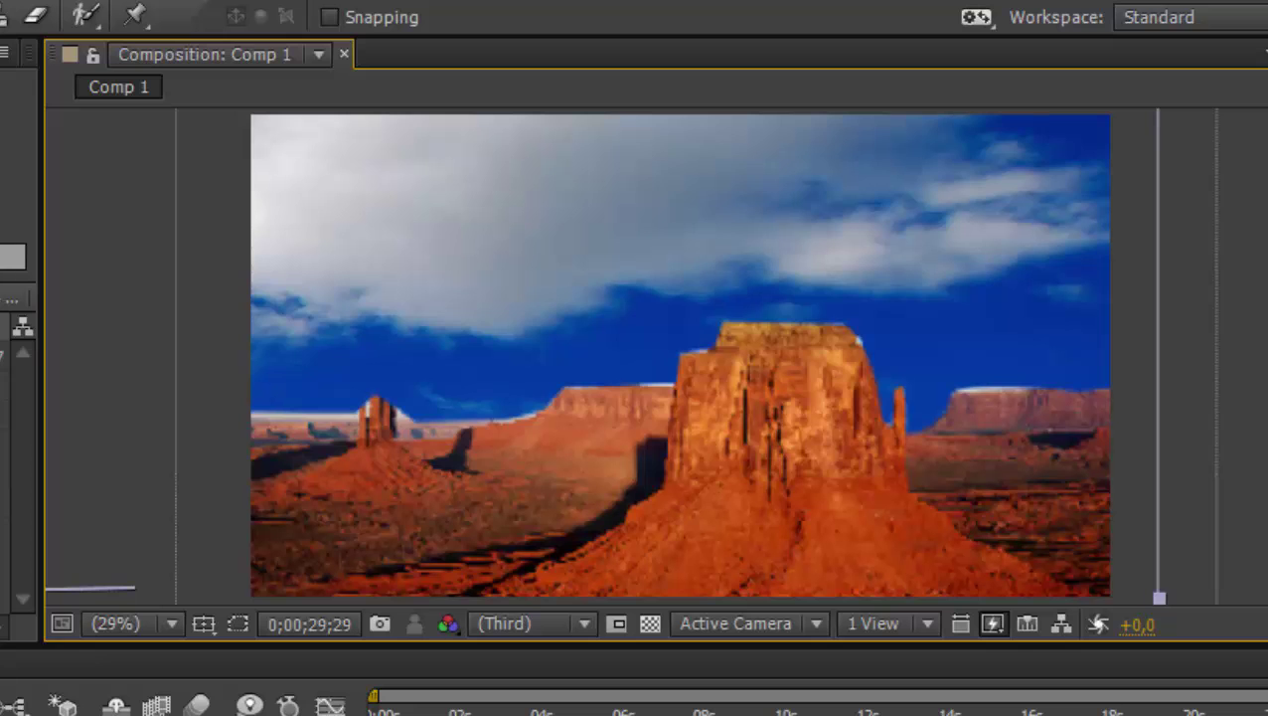
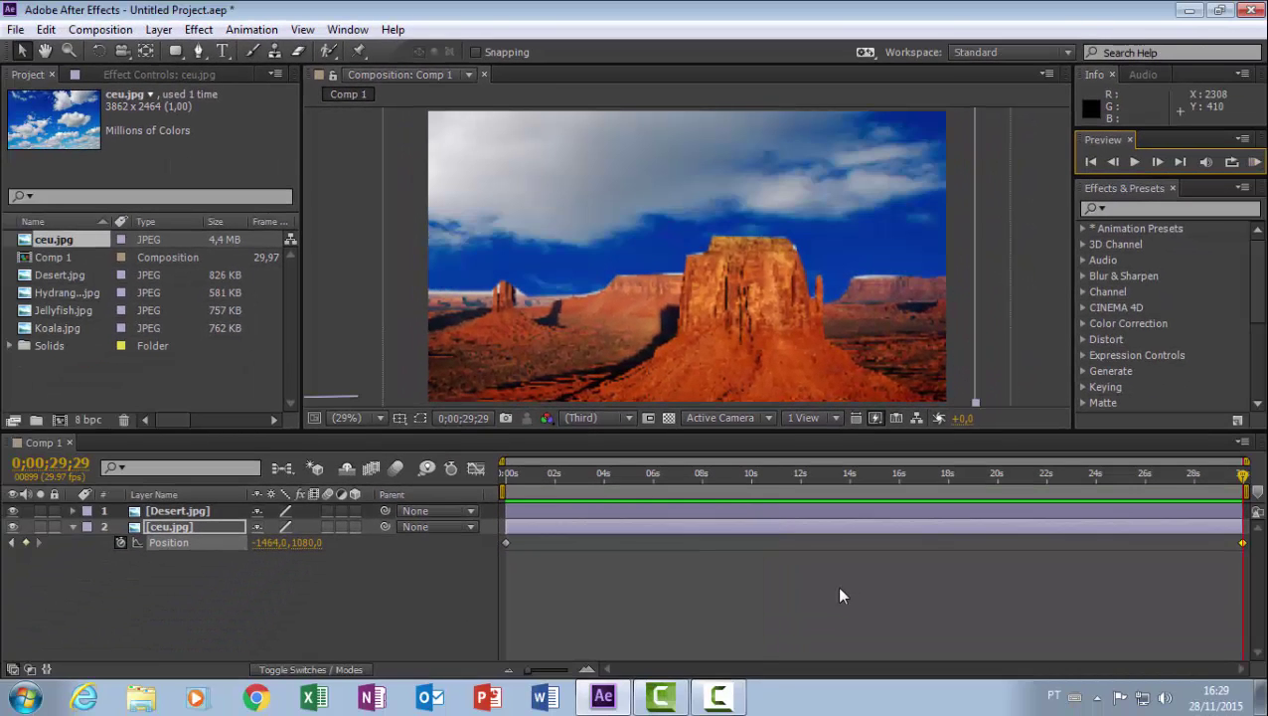
Delete the ceu.jpg sky layer from the timeline.
click(73, 526)
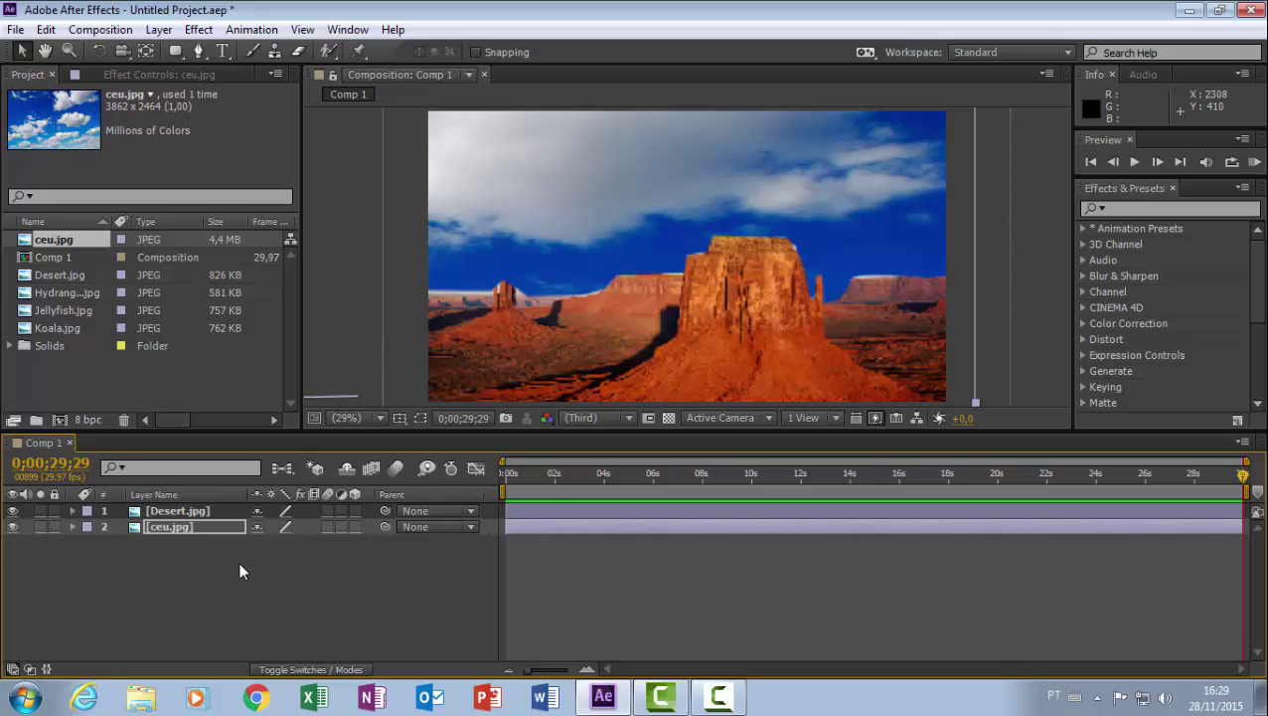
click(189, 510)
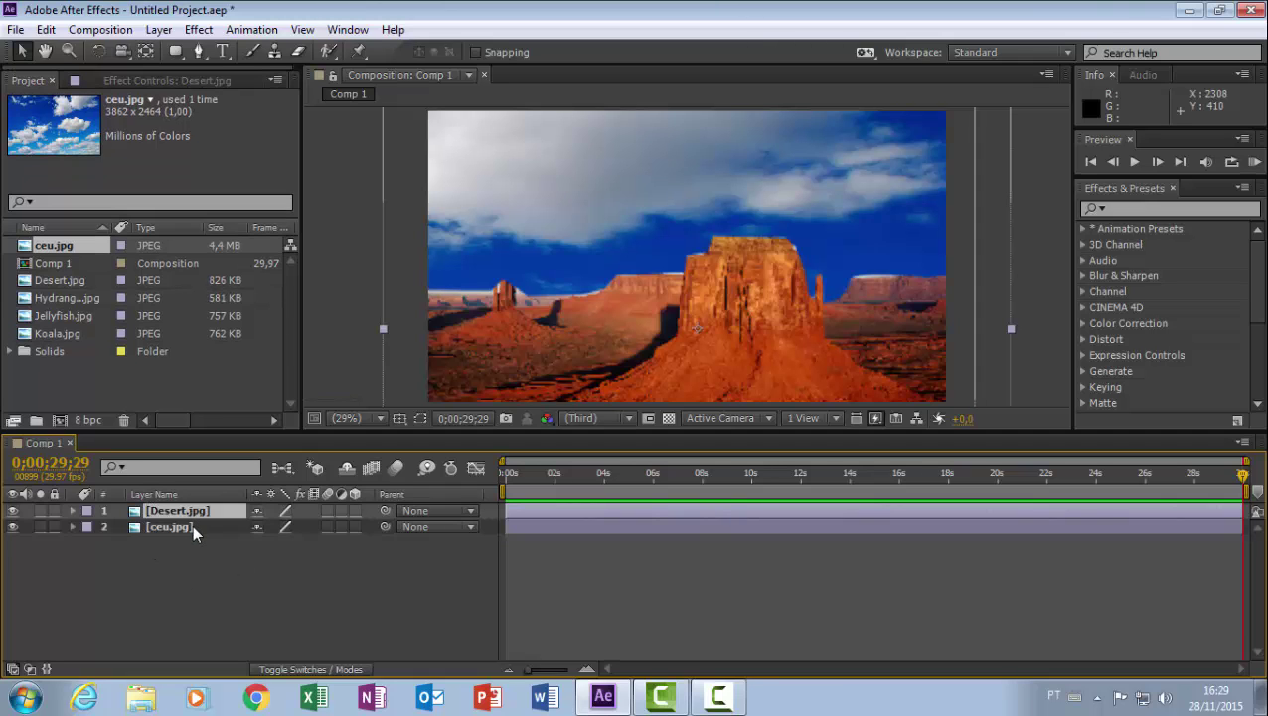
click(192, 525)
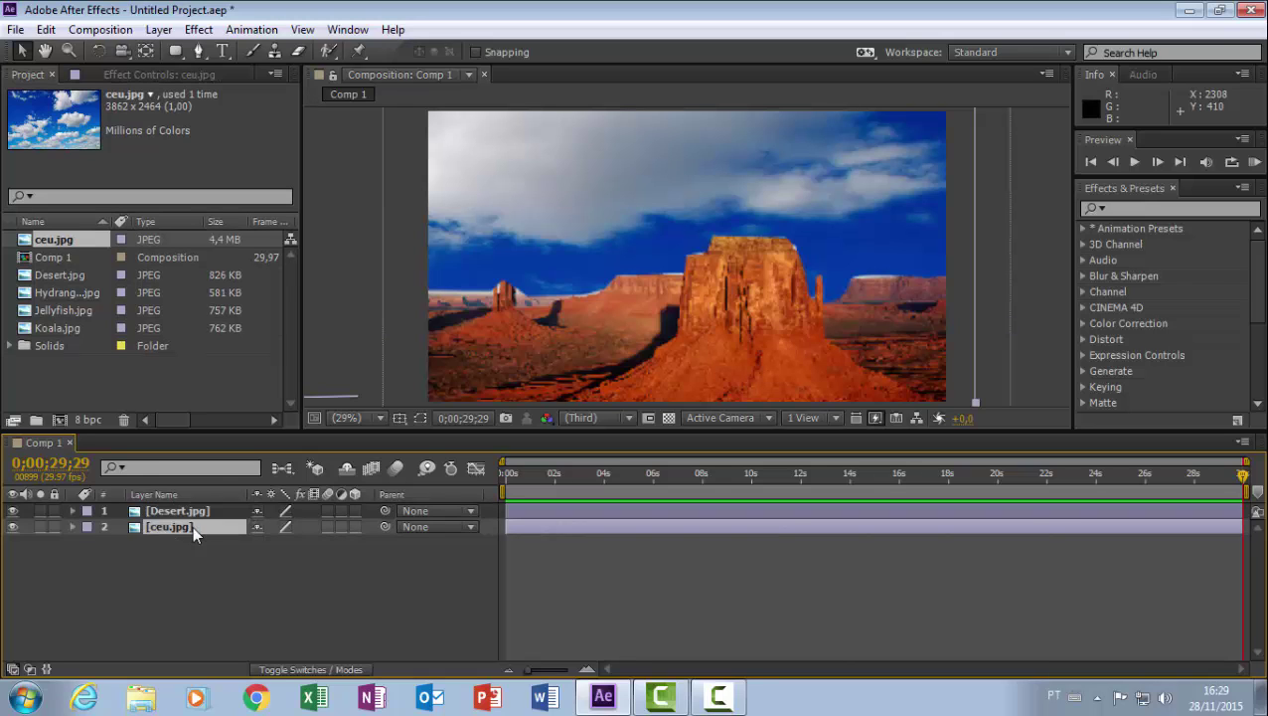
key(Delete)
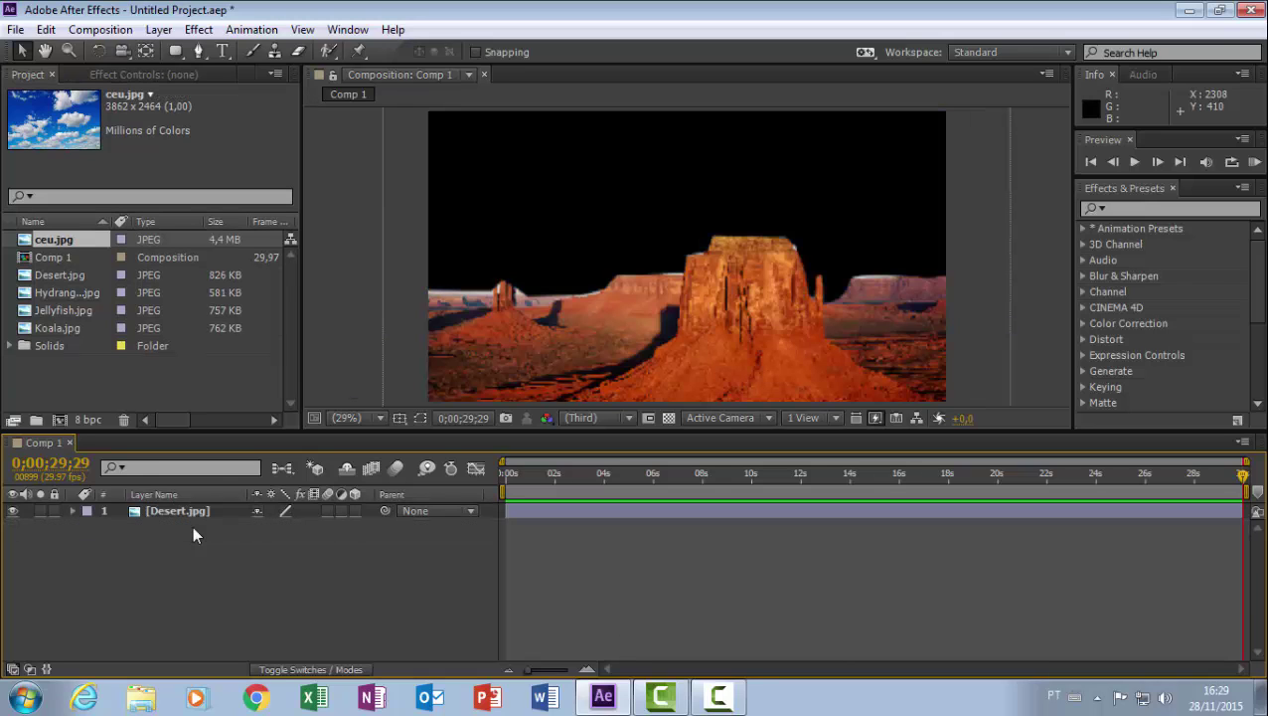
Reveal Desert.jpg's masks with M and delete Mask 1.
click(194, 514)
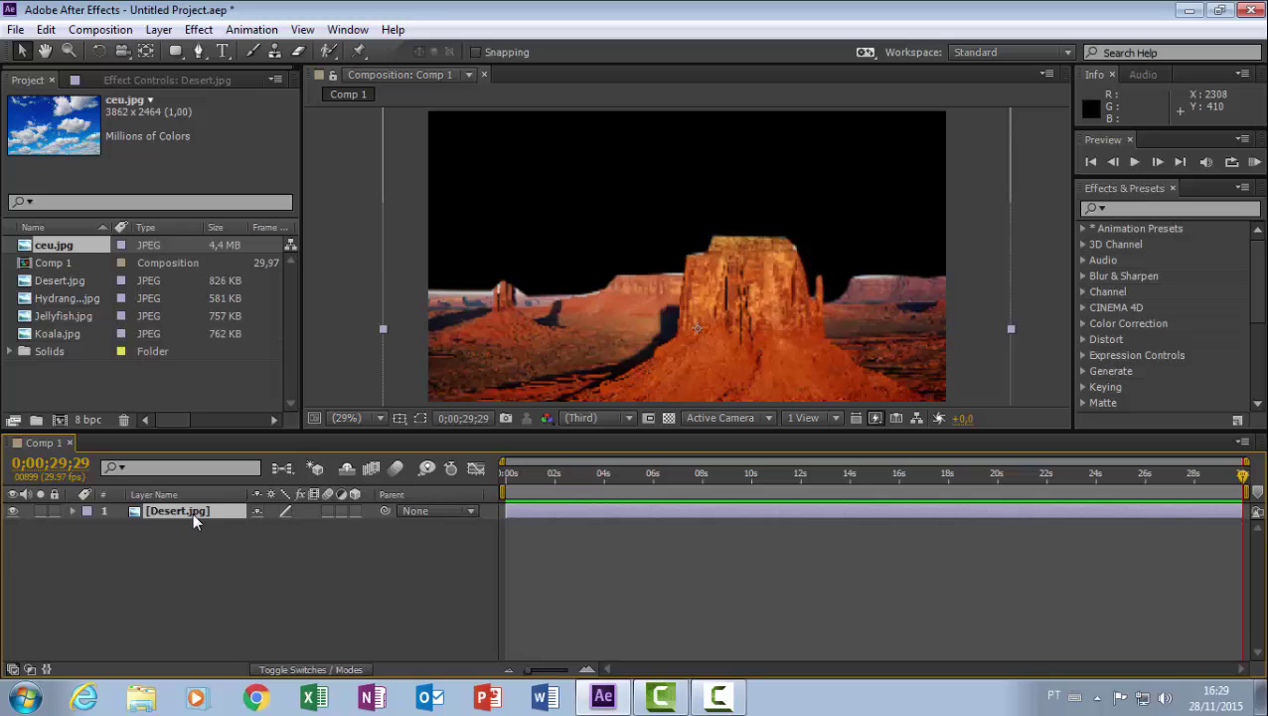
key(m)
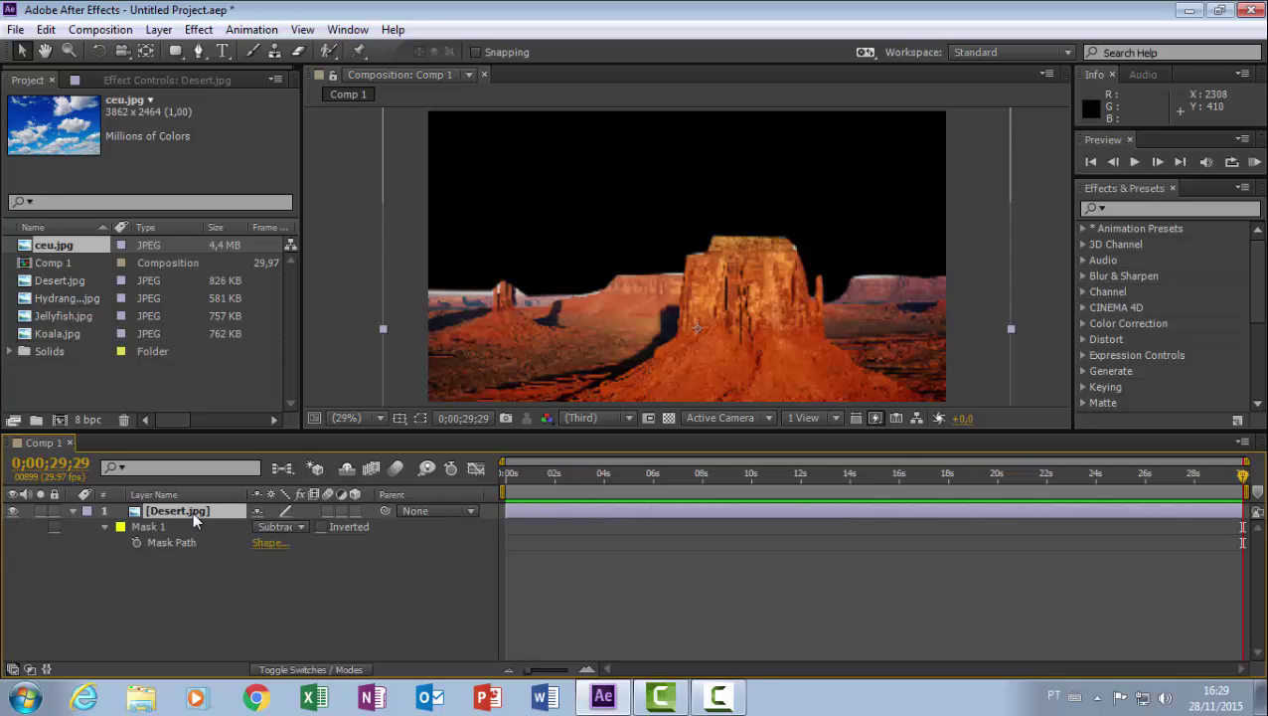
click(159, 528)
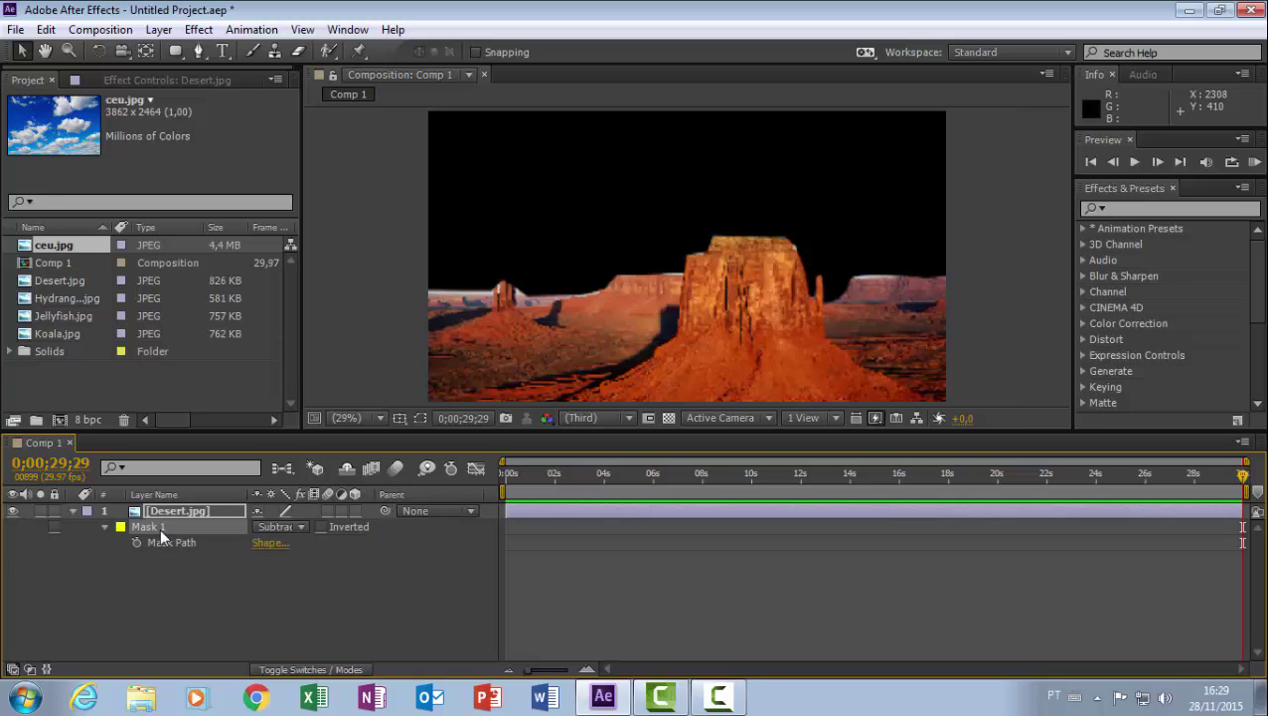
key(Delete)
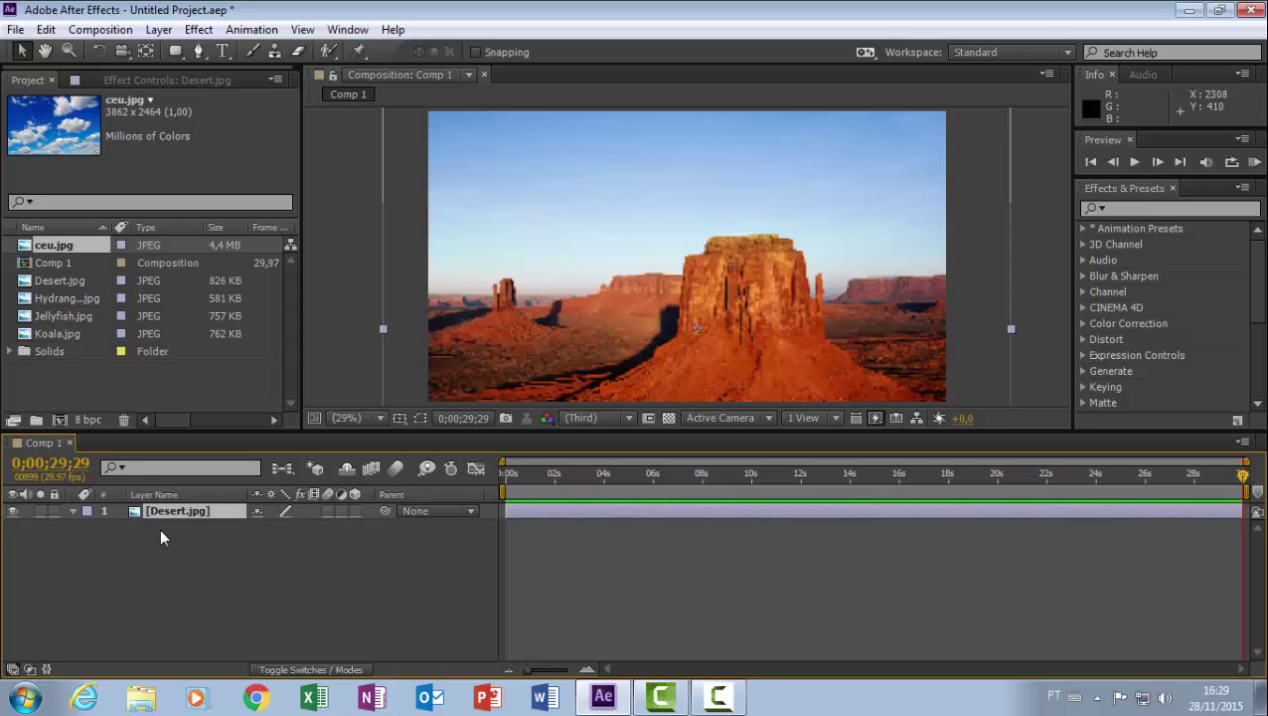
scroll(595, 320, down, 2)
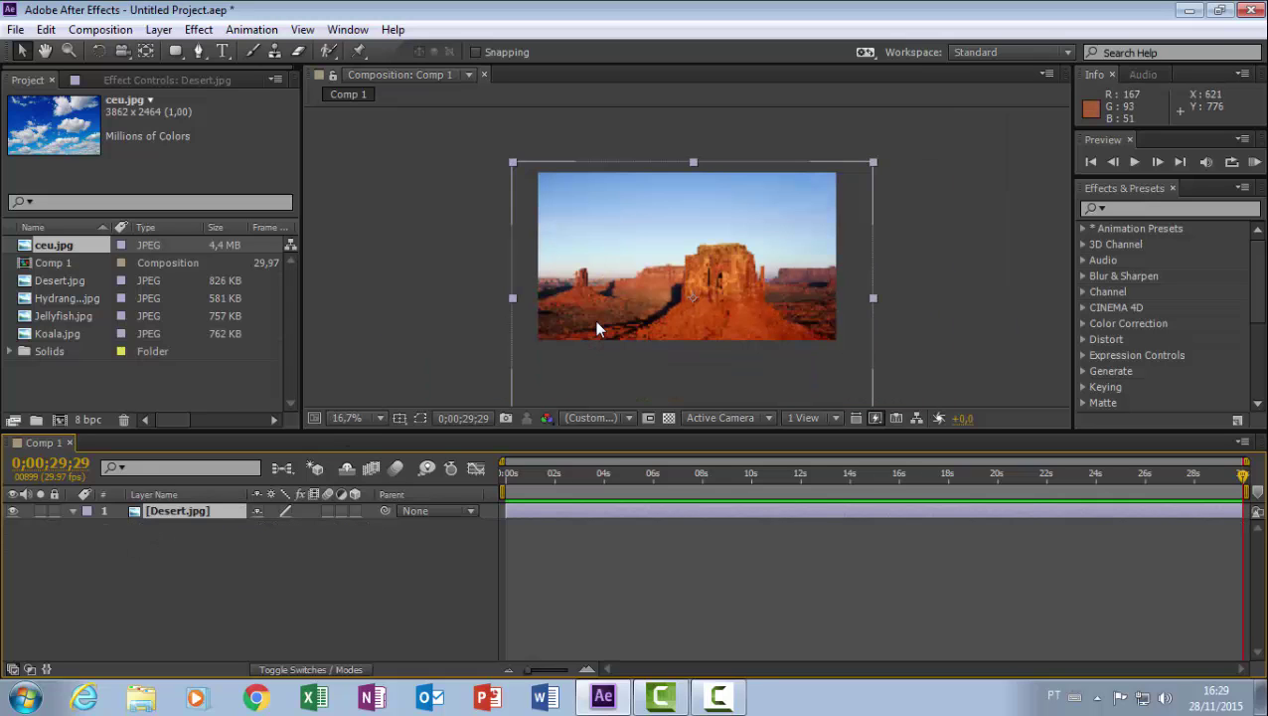
Apply Transform > Fit to Comp to Desert.jpg so the photo fills Comp 1.
scroll(595, 320, down, 2)
scroll(594, 320, up, 2)
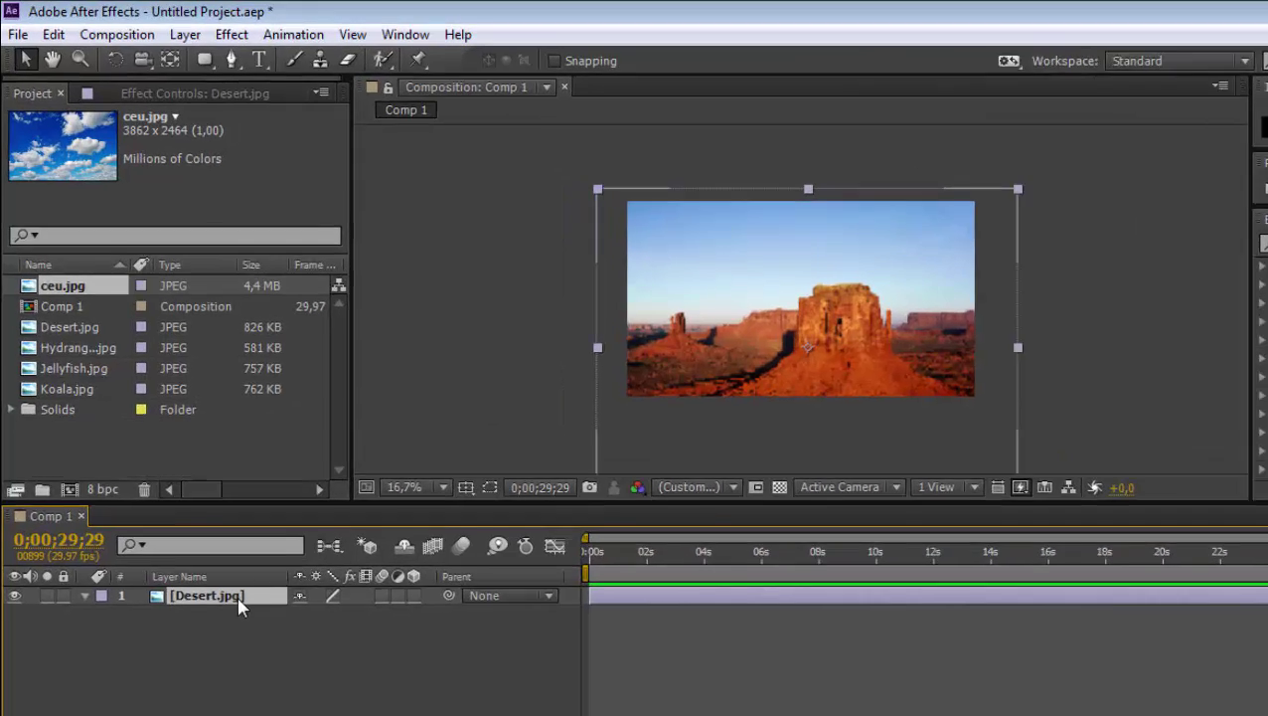
right_click(203, 511)
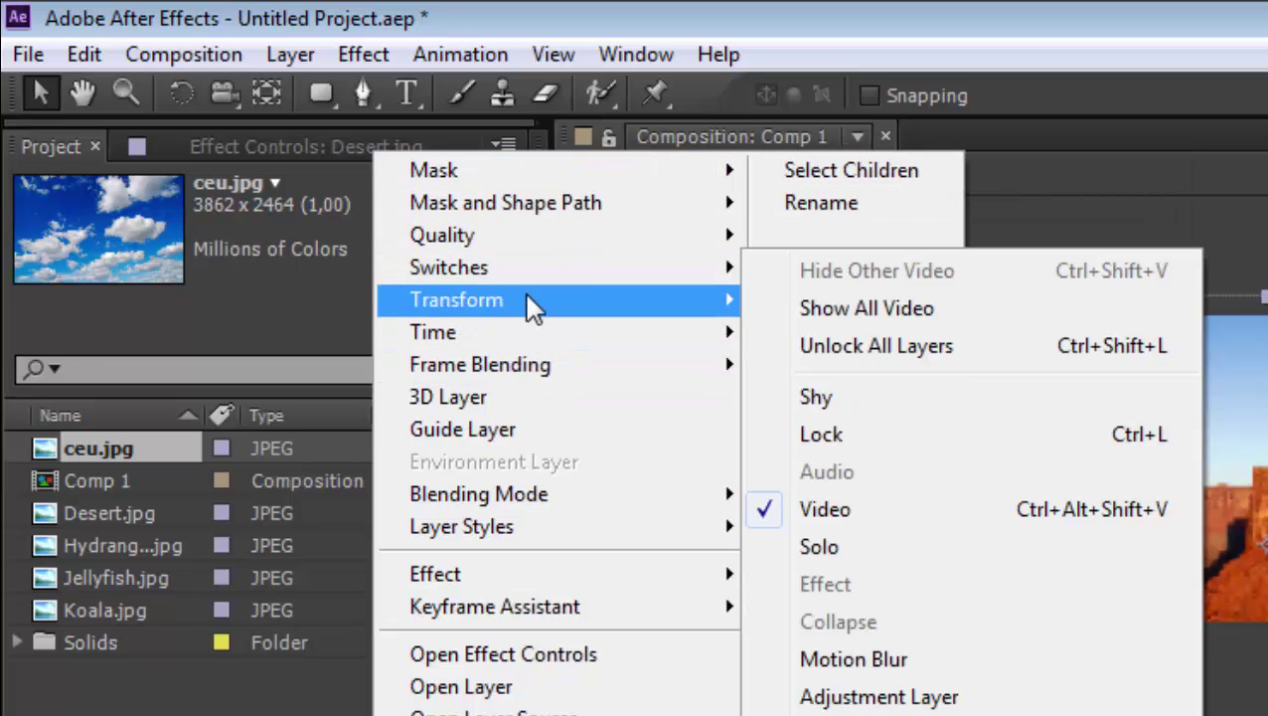
mouse_move(527, 298)
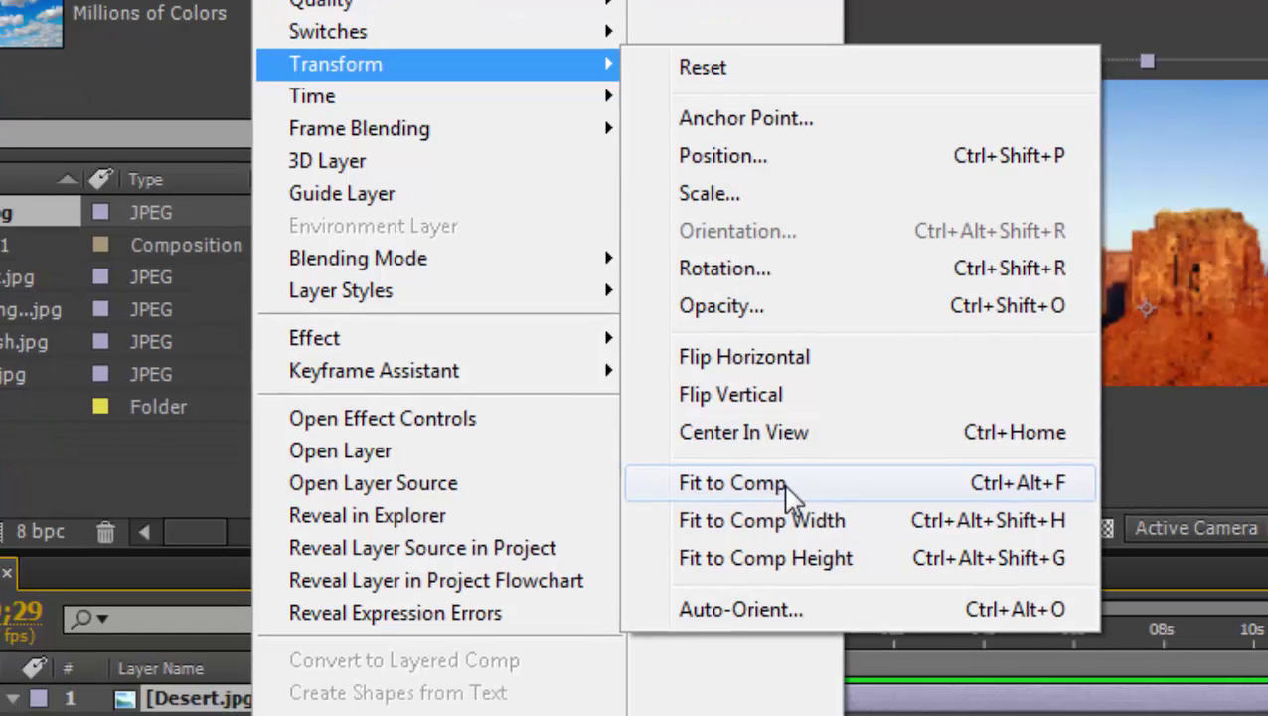
click(785, 487)
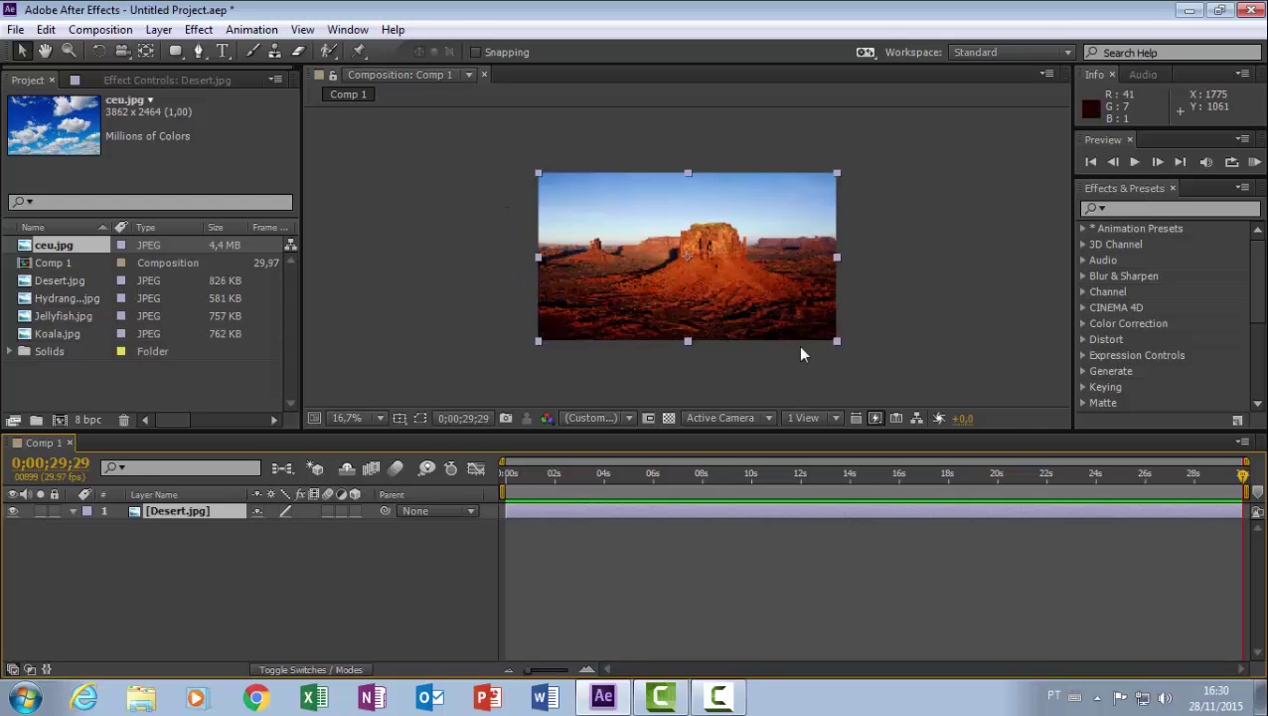
click(693, 385)
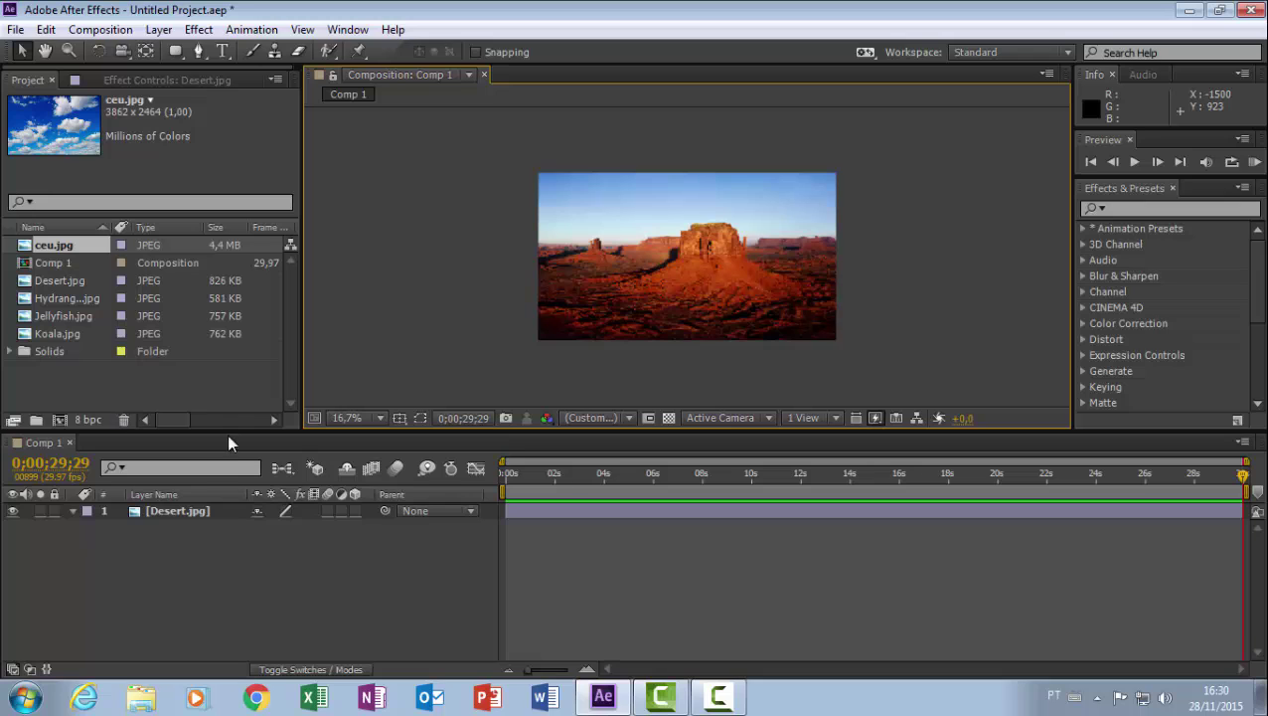
Choose the Ellipse Tool and draw a trial ellipse mask on Desert.jpg, then delete it.
click(196, 510)
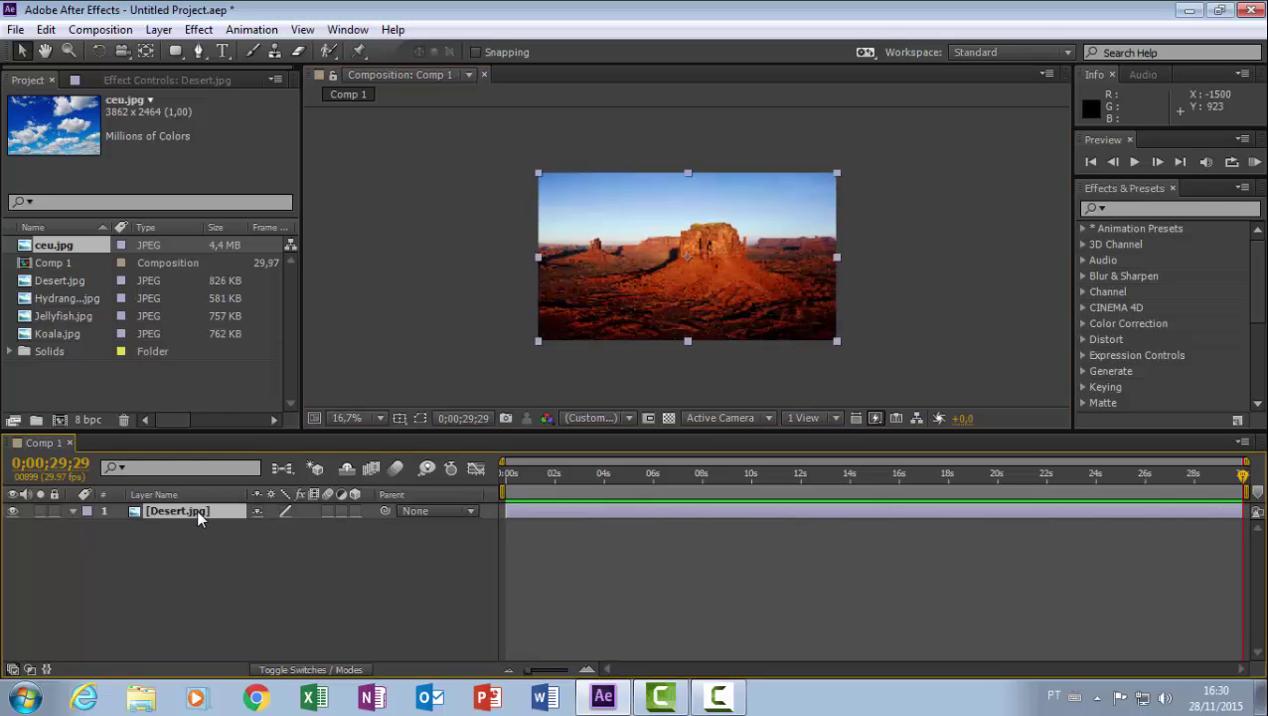
mouse_move(179, 56)
mouse_down()
mouse_move(211, 91)
mouse_move(228, 89)
mouse_up()
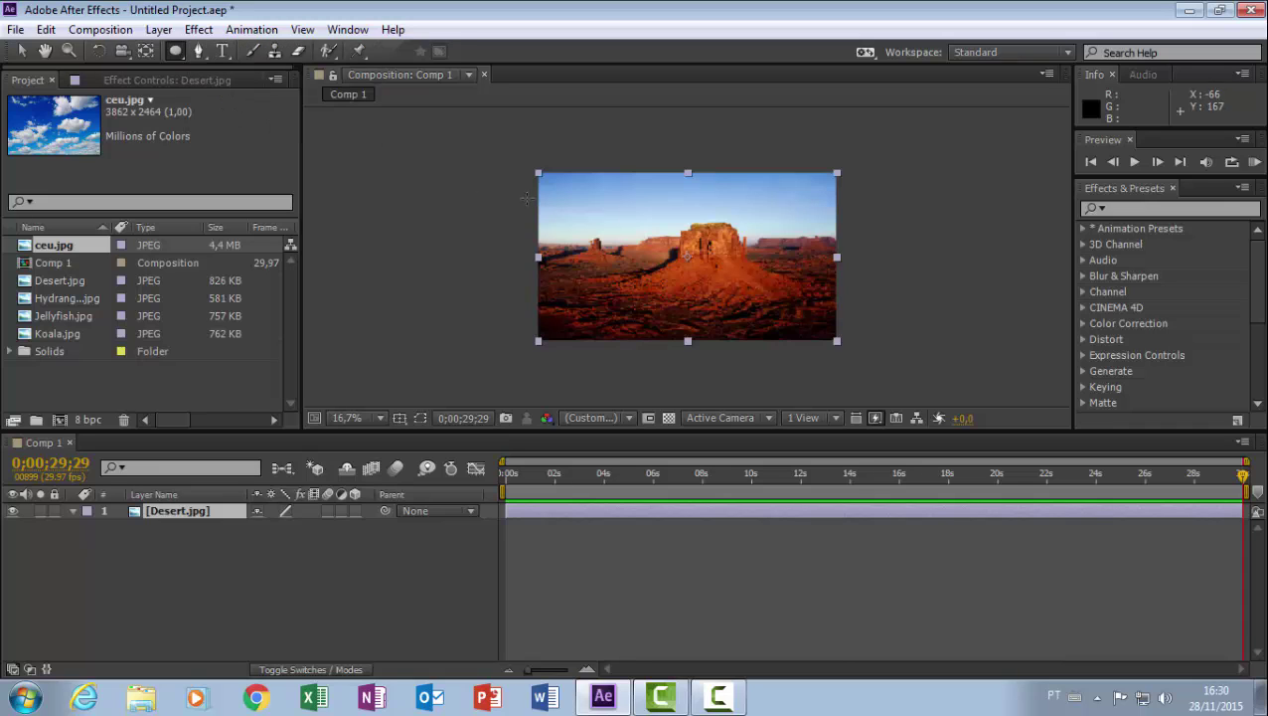
mouse_move(618, 221)
mouse_down()
mouse_move(764, 237)
mouse_move(703, 278)
mouse_move(662, 245)
mouse_up()
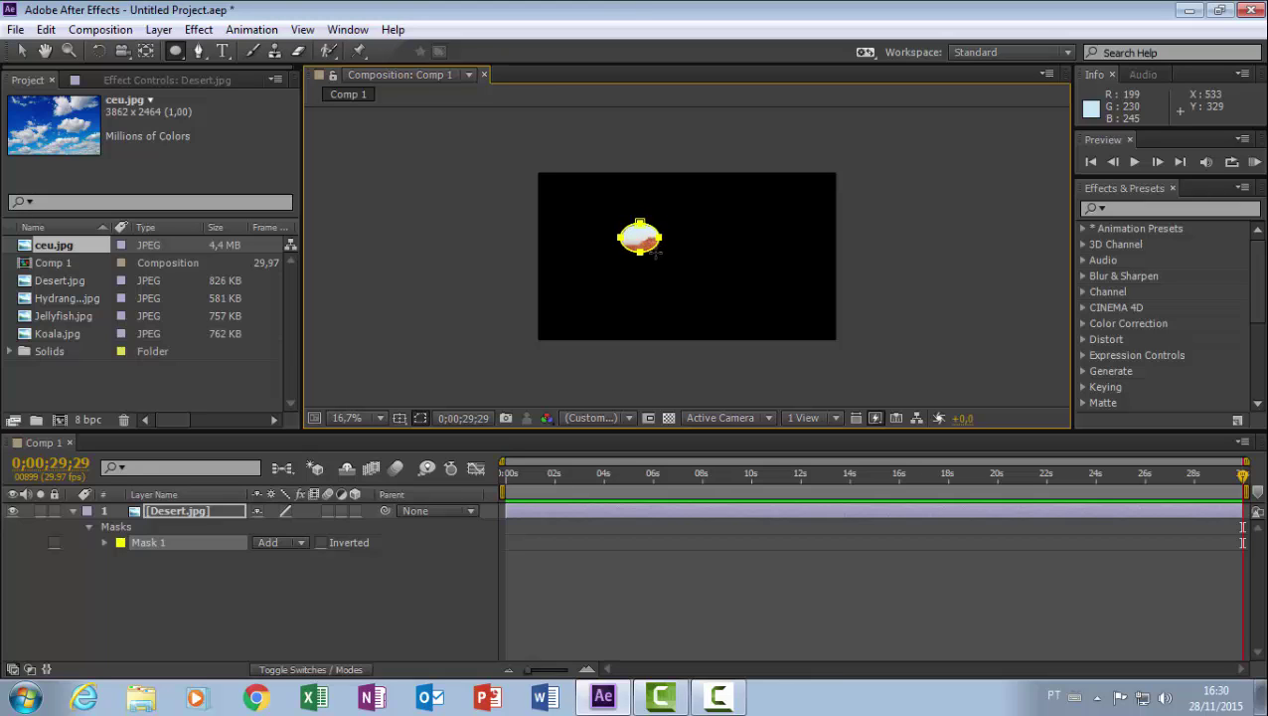
drag(657, 254, 664, 271)
drag(662, 268, 671, 296)
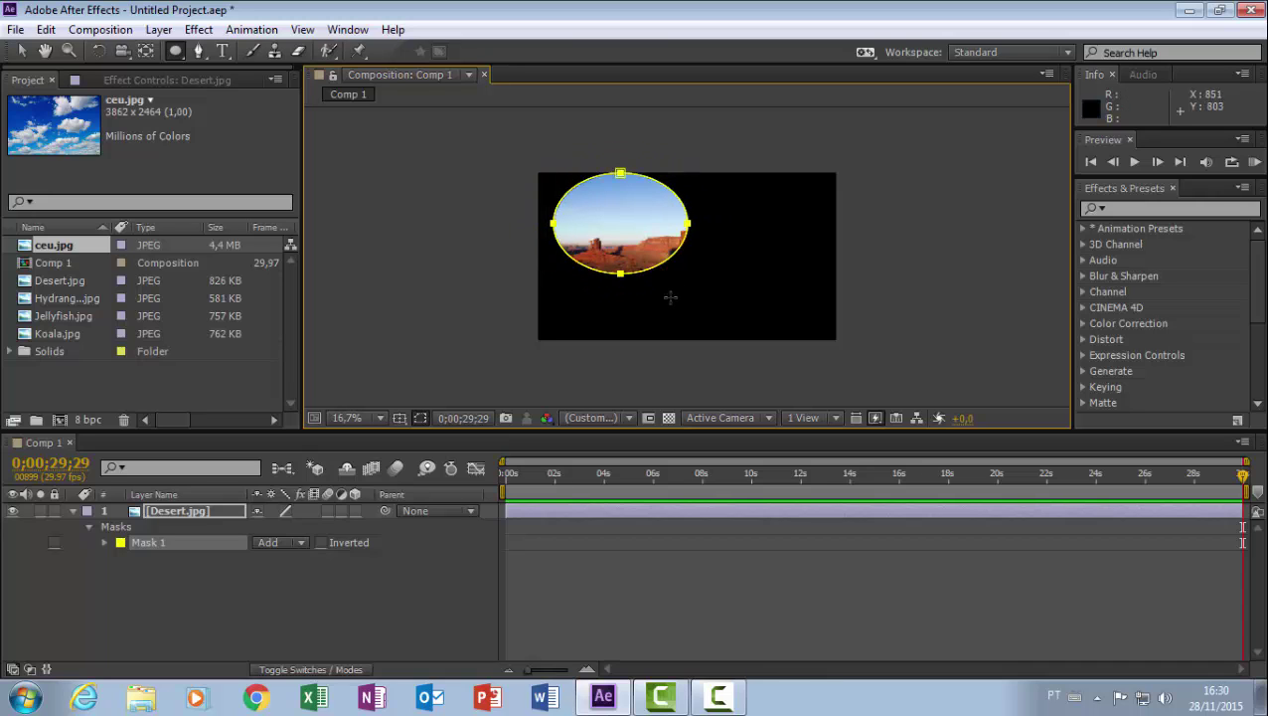
key(Delete)
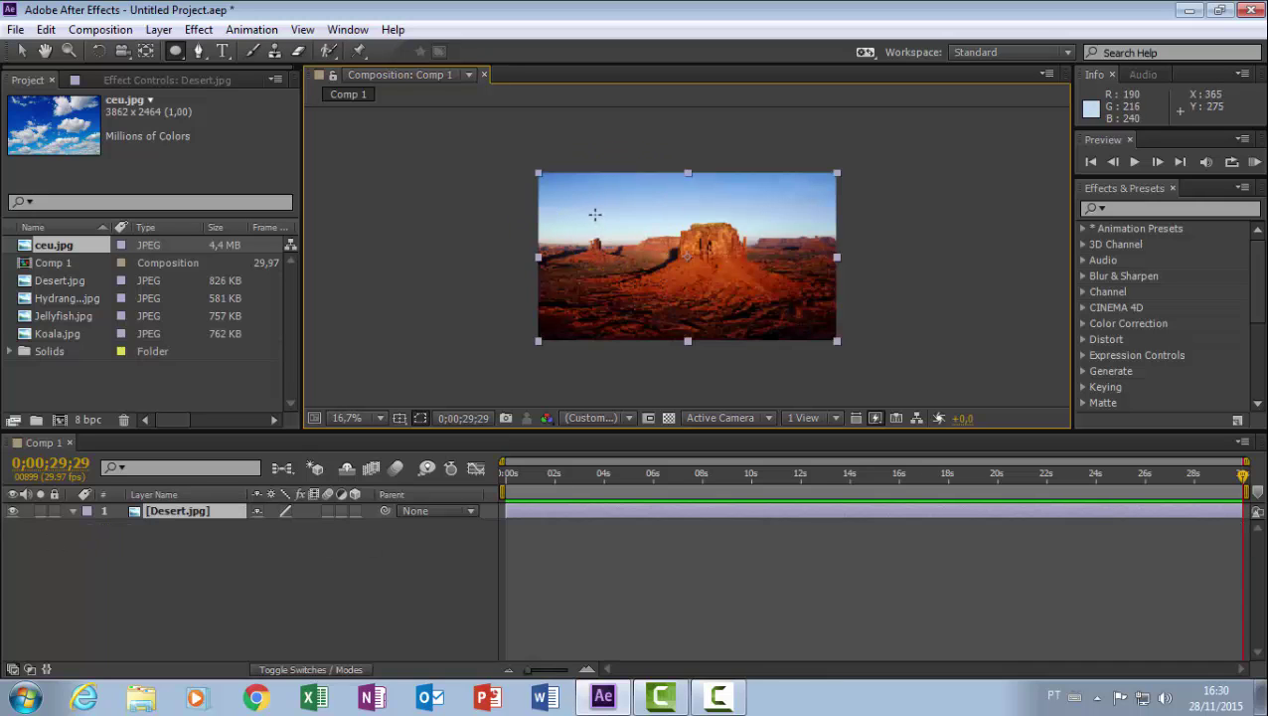
Draw a small oval mask over the sky at the upper left, then return to the Selection Tool.
click(594, 212)
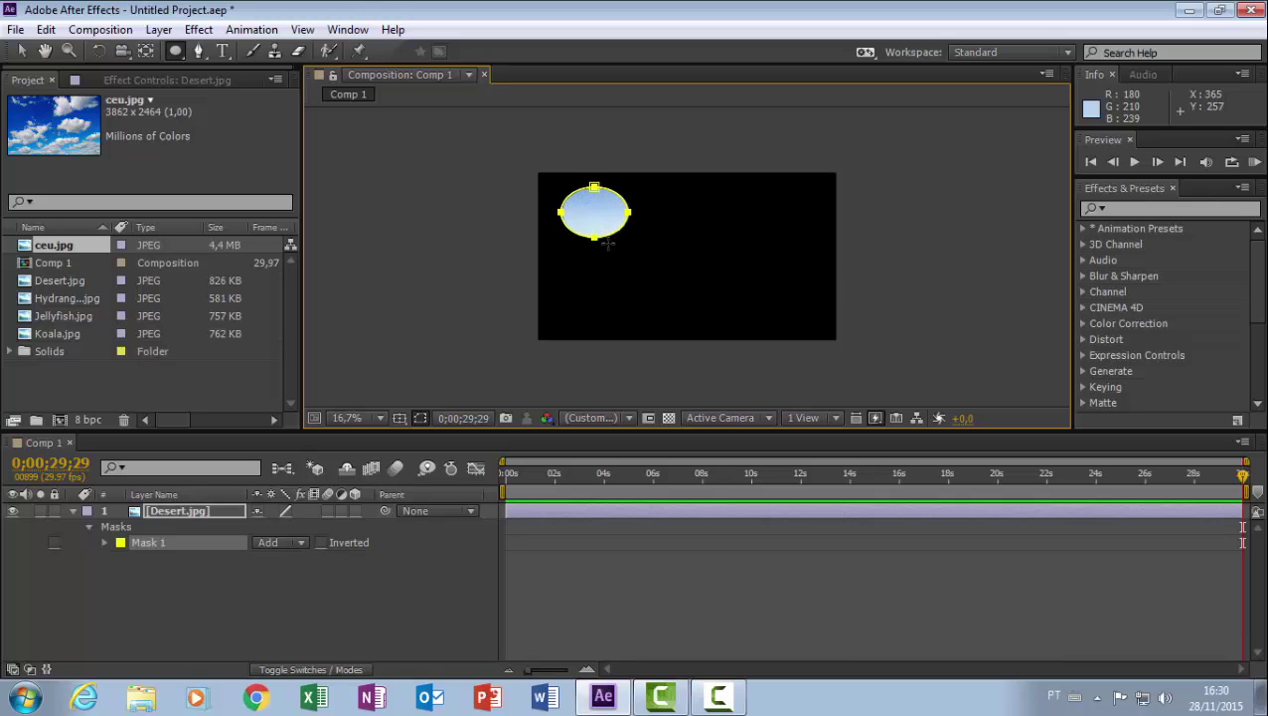
mouse_move(595, 212)
mouse_down()
mouse_move(662, 261)
mouse_move(611, 294)
mouse_move(644, 314)
mouse_up()
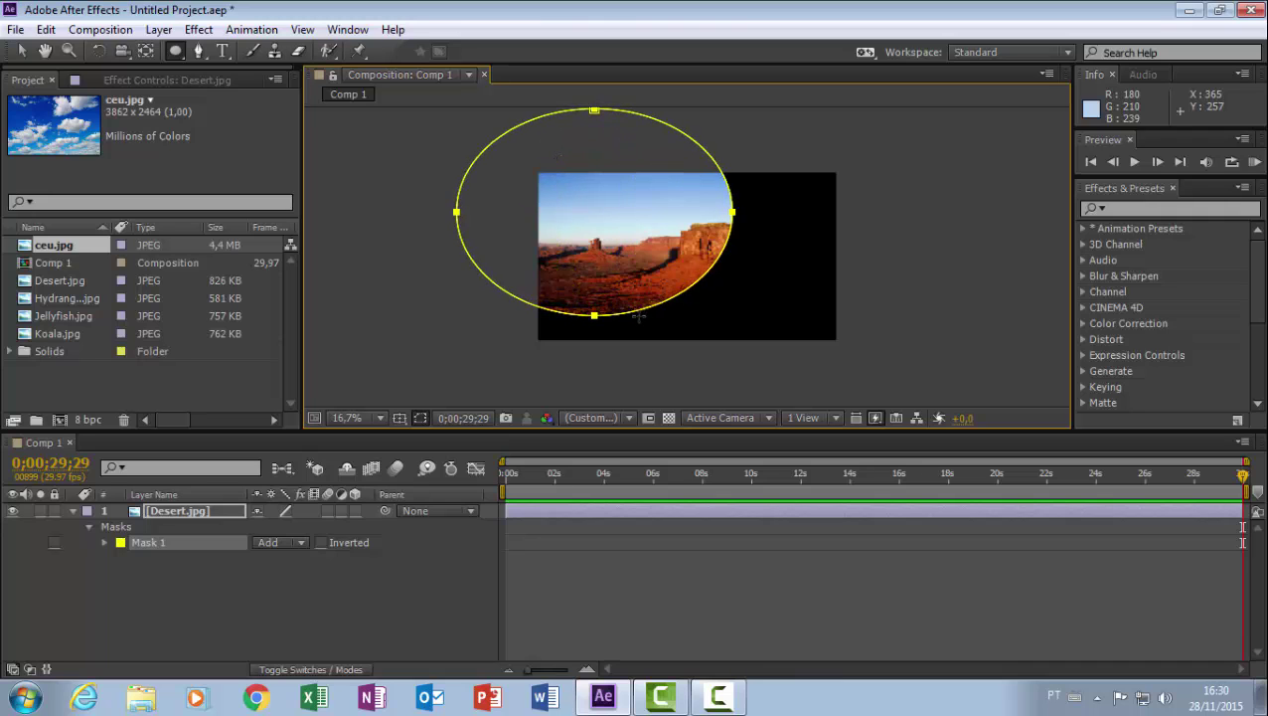
drag(644, 314, 596, 241)
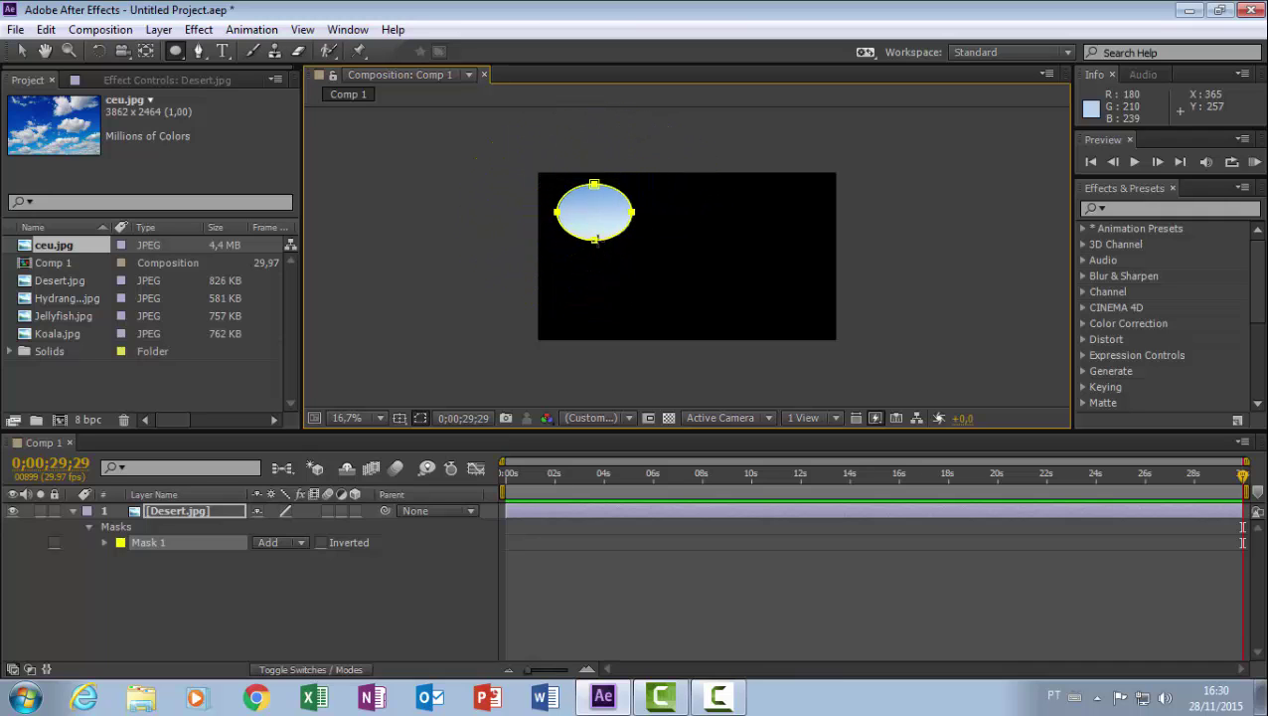
click(23, 53)
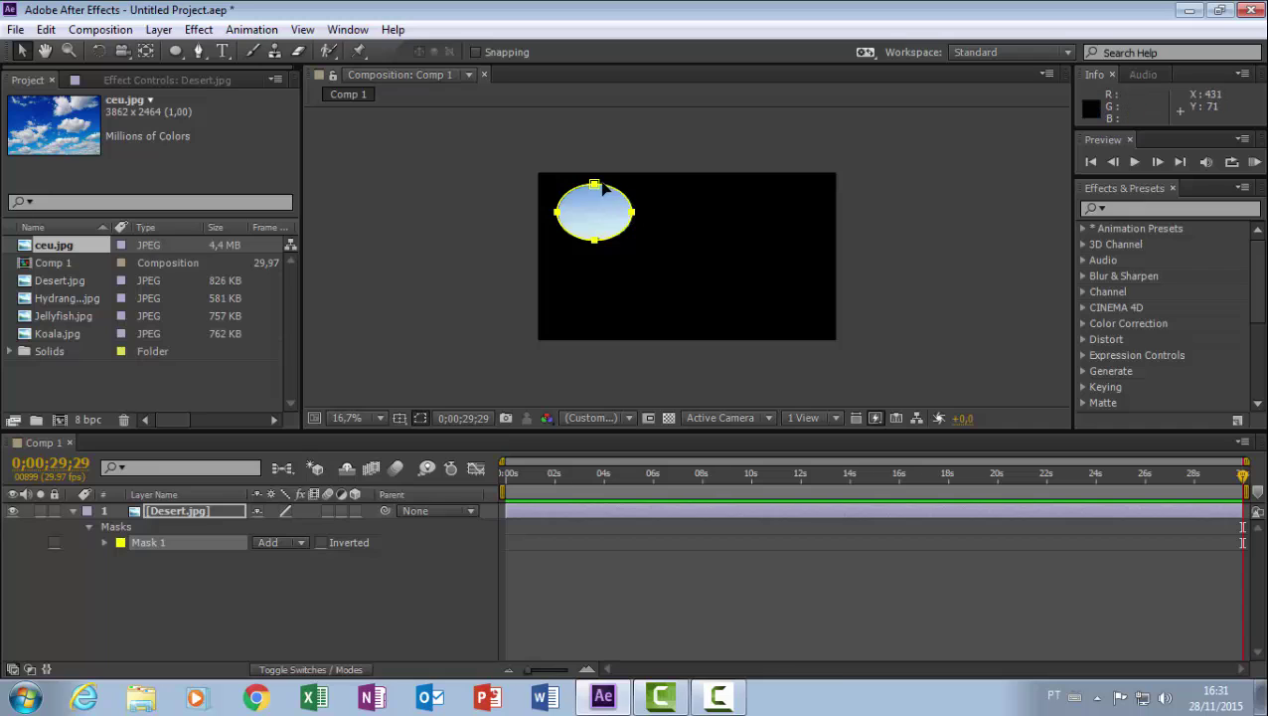
Zoom in and free-transform Mask 1, moving the oval toward the comp centre over red rock.
key(period)
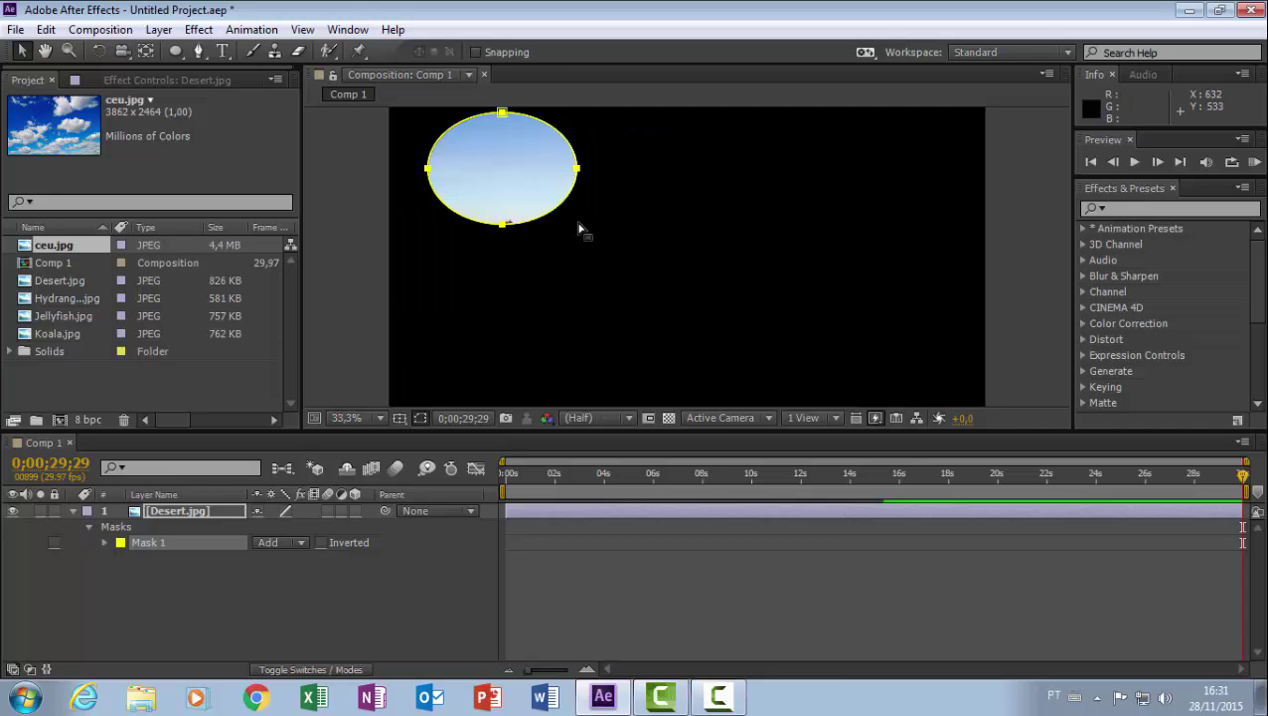
drag(579, 171, 587, 179)
double_click(587, 179)
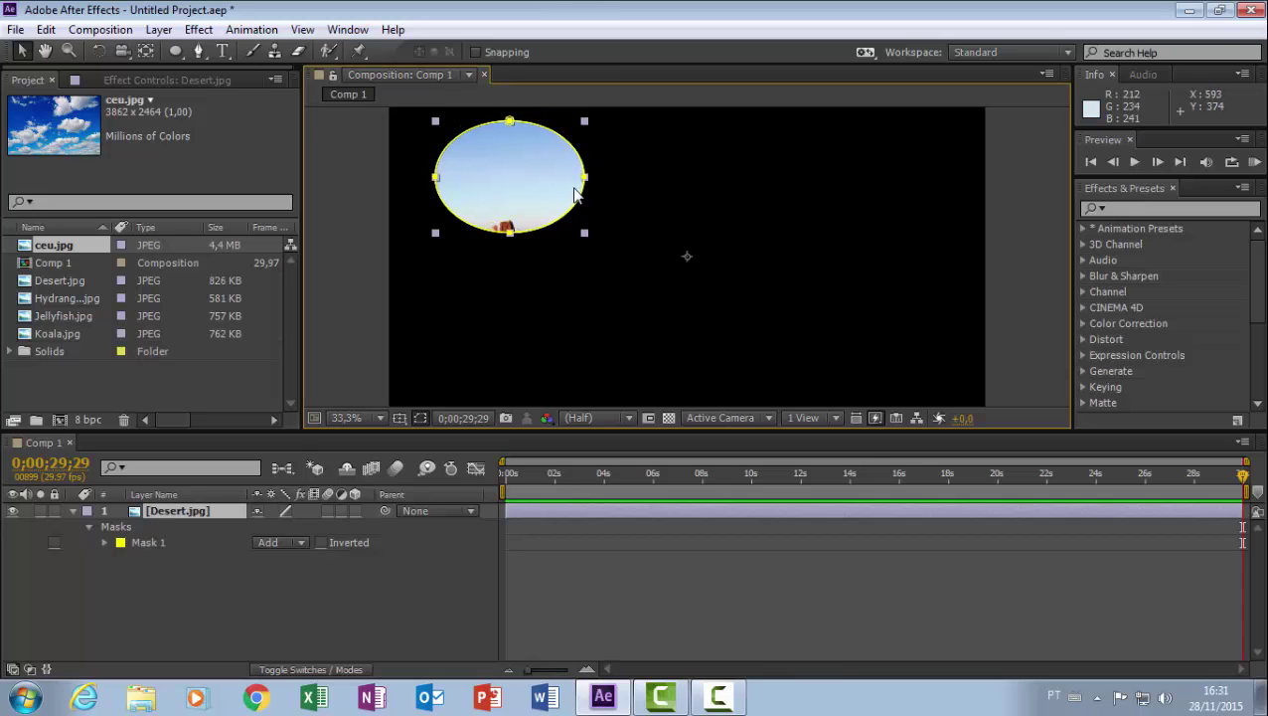
mouse_move(585, 178)
mouse_down()
mouse_move(735, 182)
mouse_move(567, 185)
mouse_move(574, 194)
mouse_up()
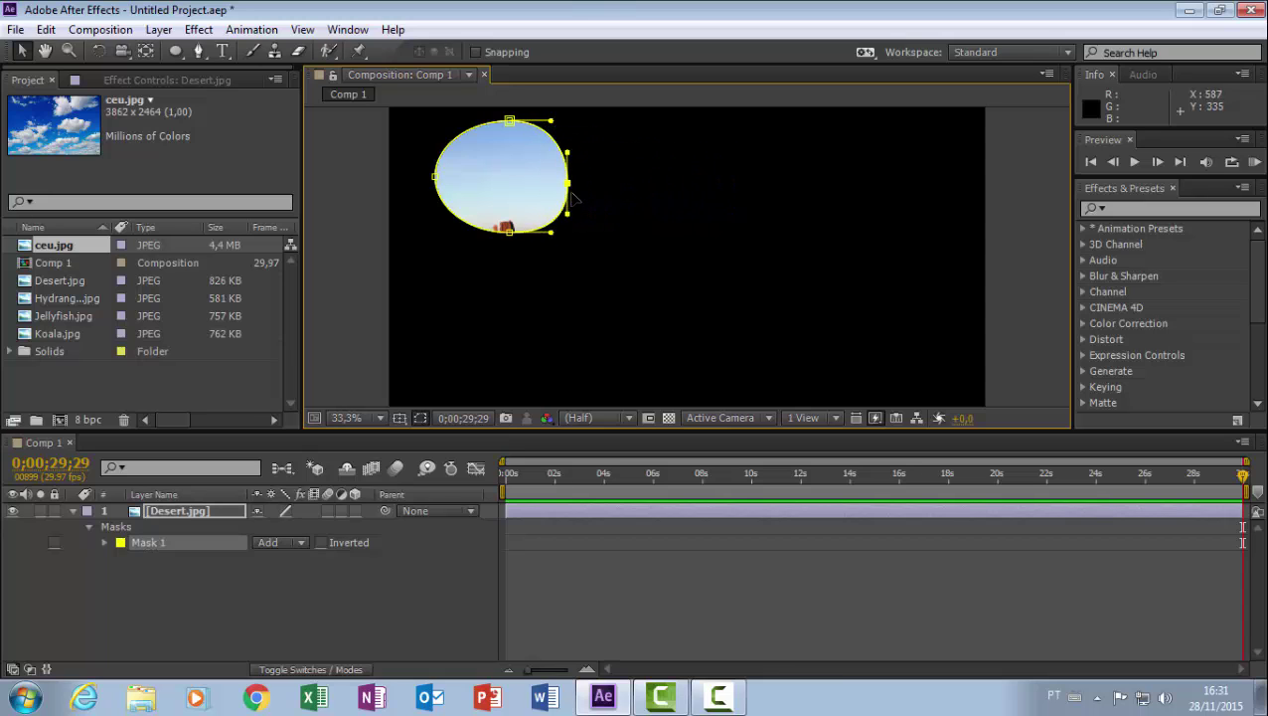
key(ctrl+z)
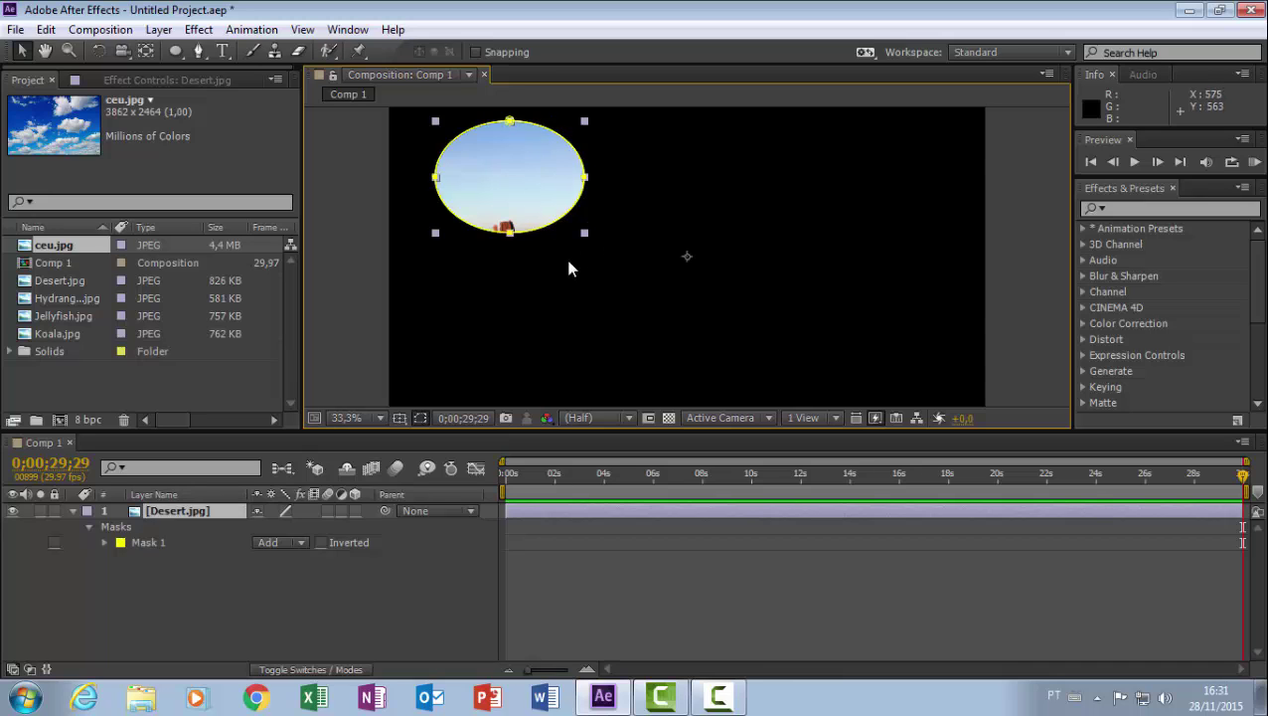
mouse_move(528, 192)
mouse_down()
mouse_move(583, 243)
mouse_move(576, 308)
mouse_move(498, 195)
mouse_move(527, 217)
mouse_up()
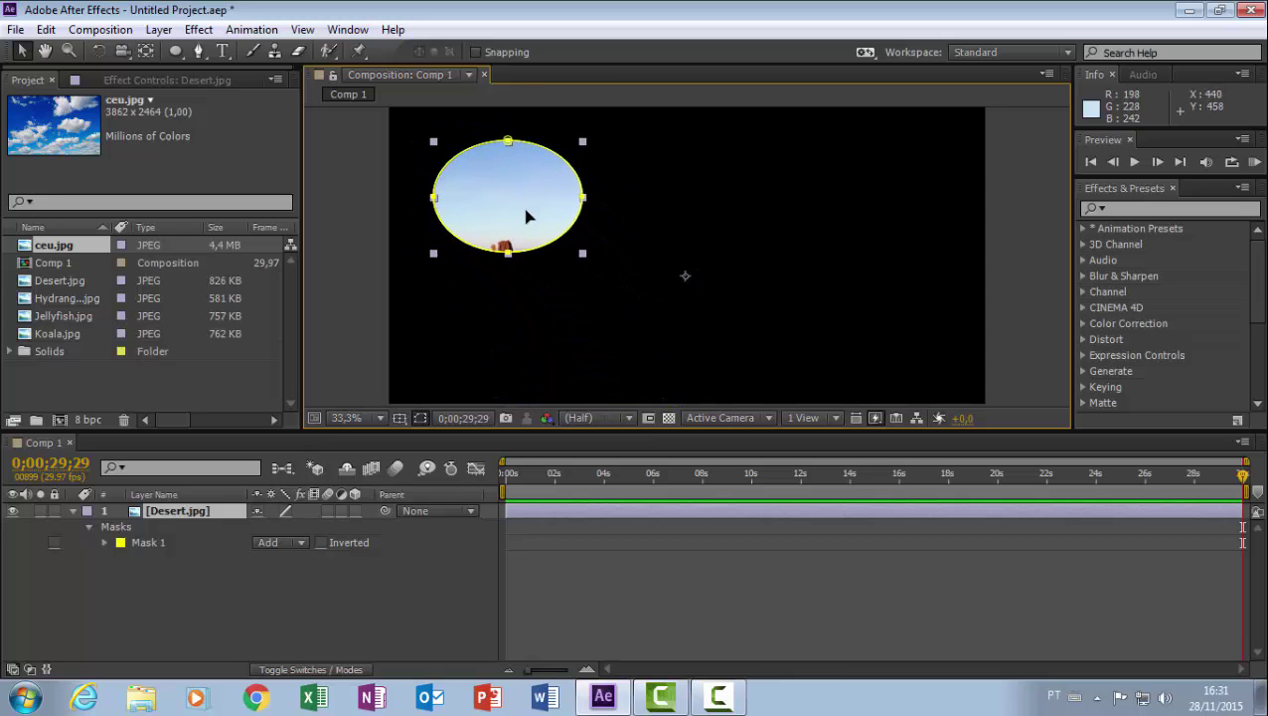
drag(528, 217, 530, 177)
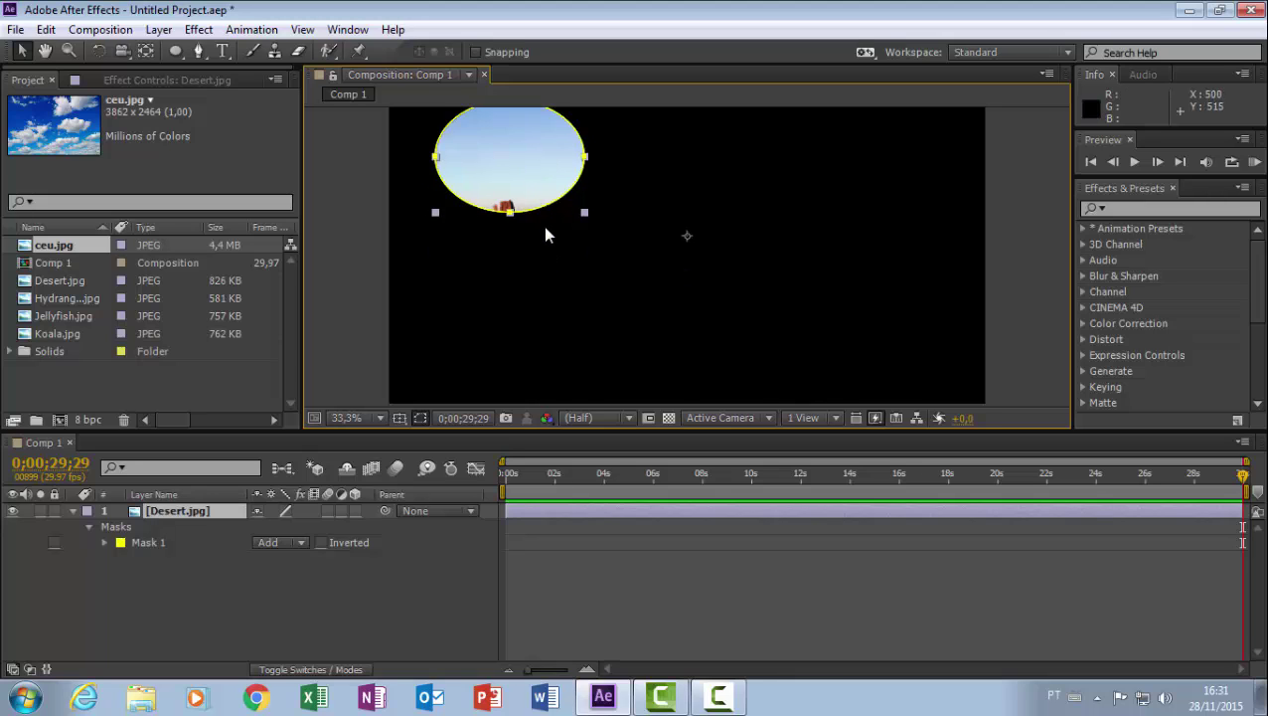
click(545, 214)
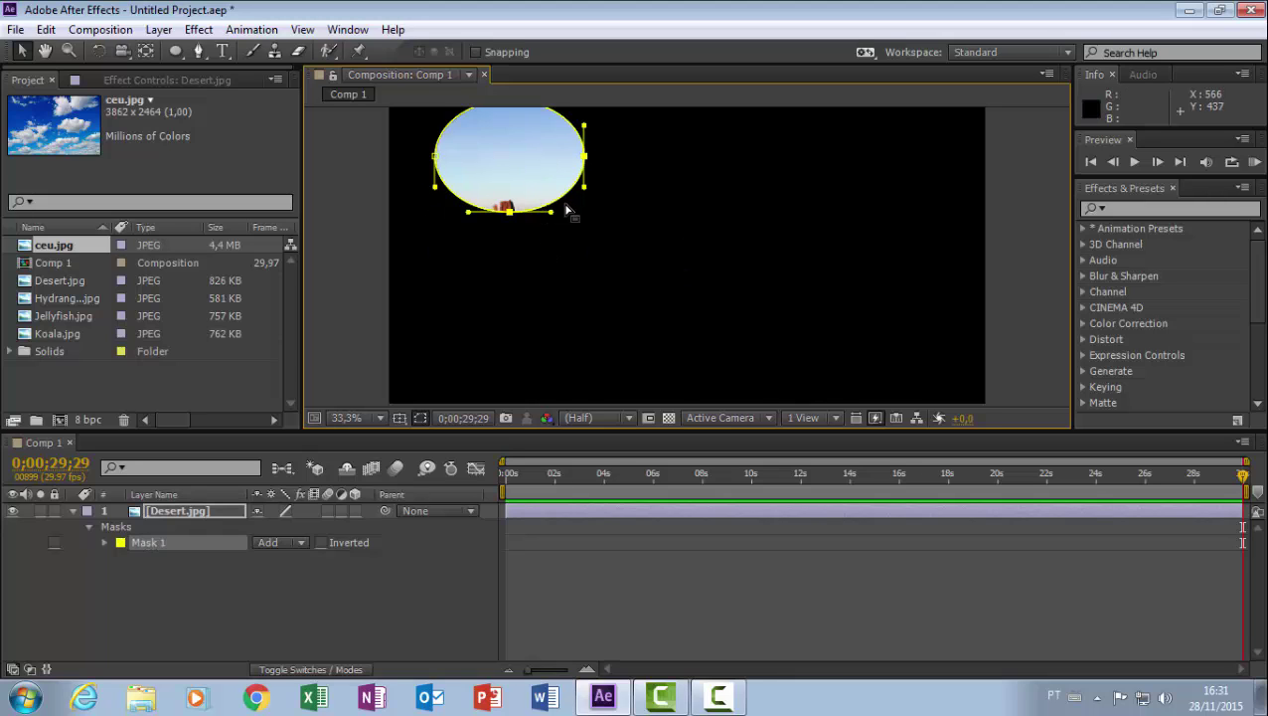
double_click(565, 202)
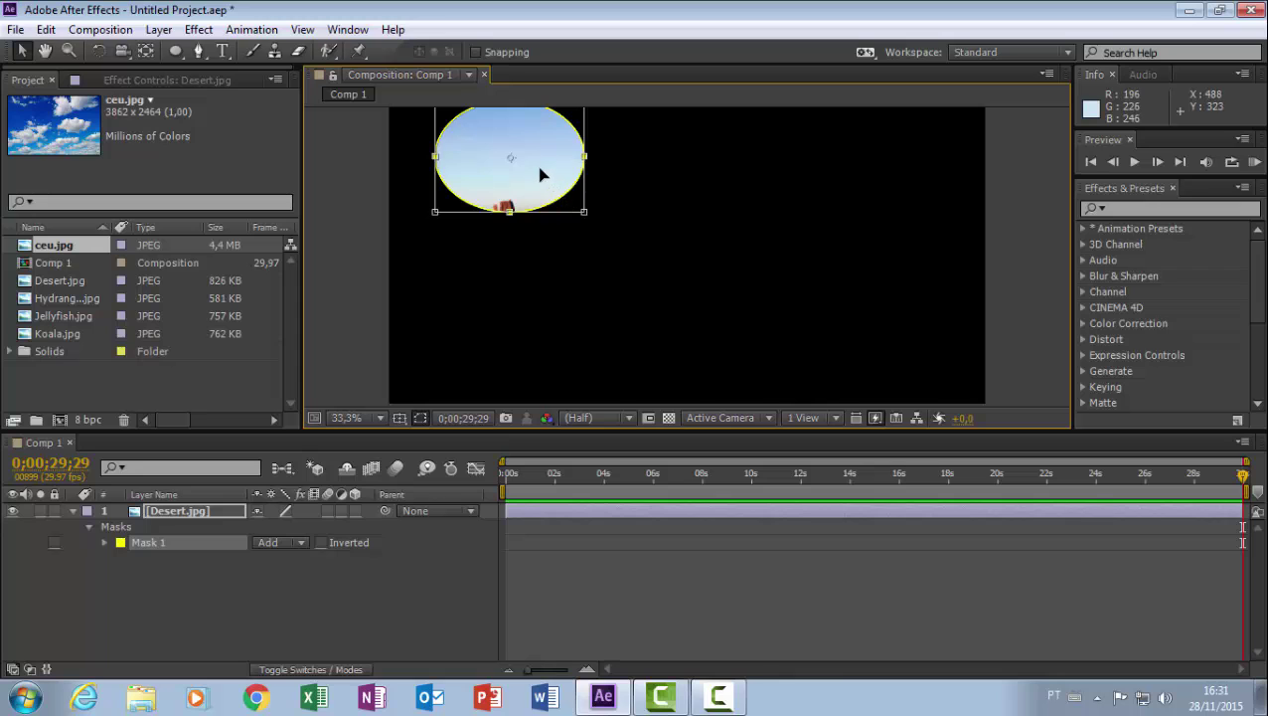
mouse_move(543, 182)
mouse_down()
mouse_move(515, 313)
mouse_move(655, 249)
mouse_move(852, 243)
mouse_move(823, 225)
mouse_move(425, 244)
mouse_move(688, 212)
mouse_move(727, 261)
mouse_up()
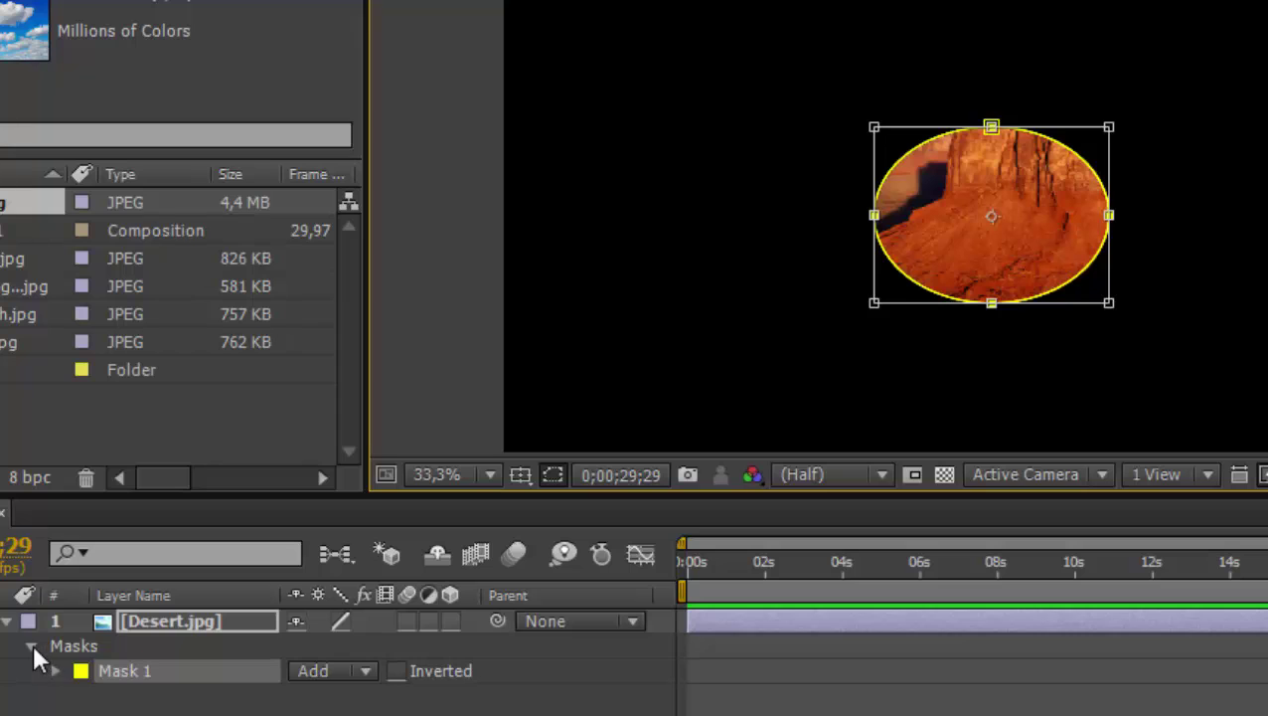
Expand Masks > Mask 1 under Desert.jpg and enable the Mask Path stopwatch.
click(32, 646)
click(31, 648)
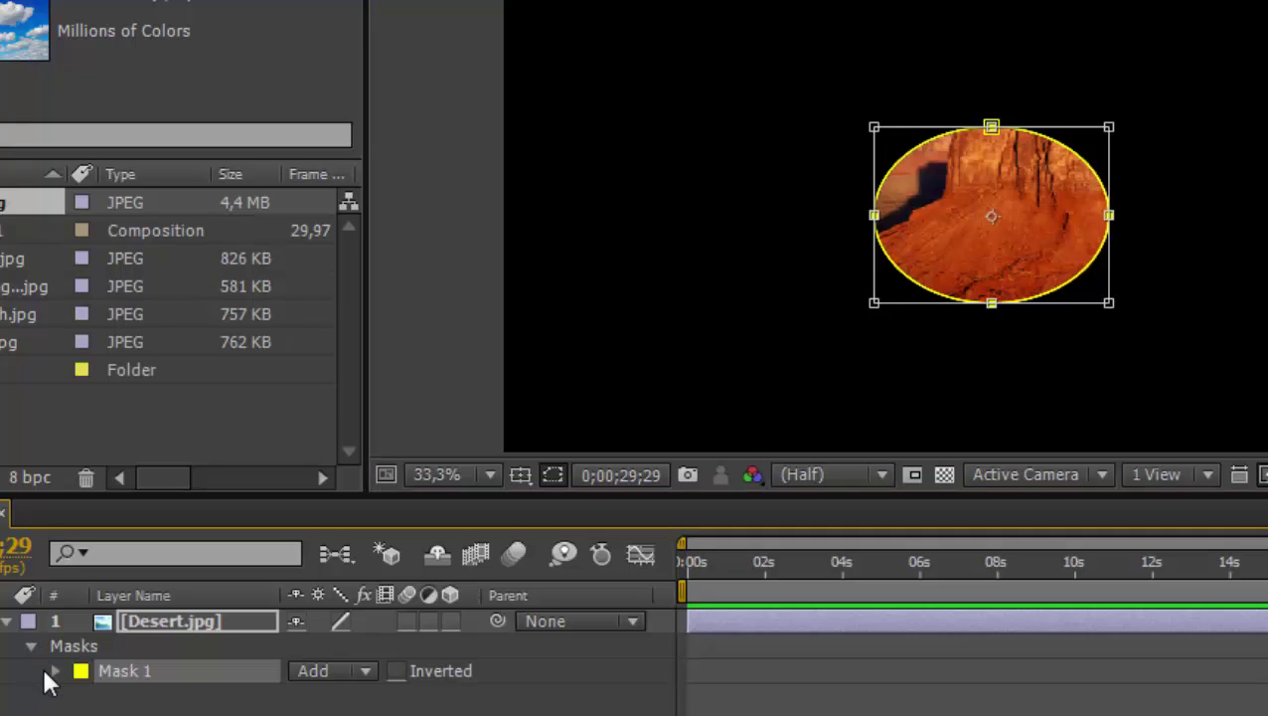
click(46, 673)
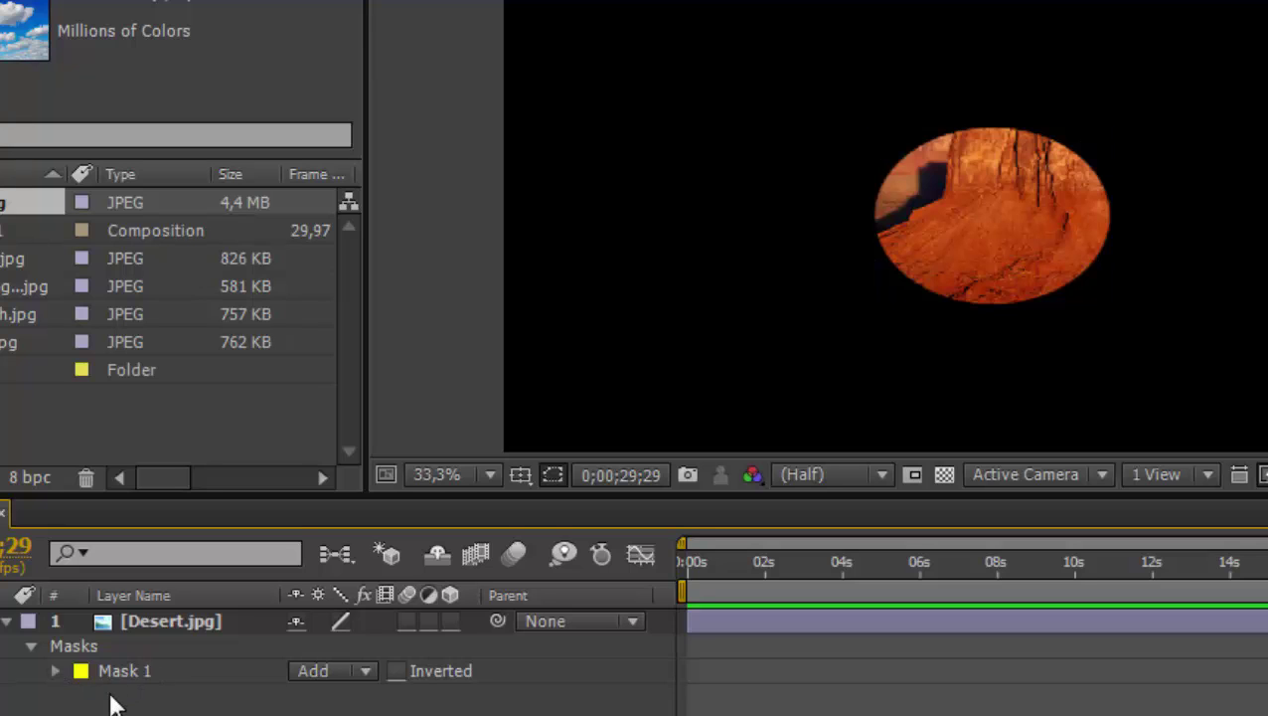
click(55, 671)
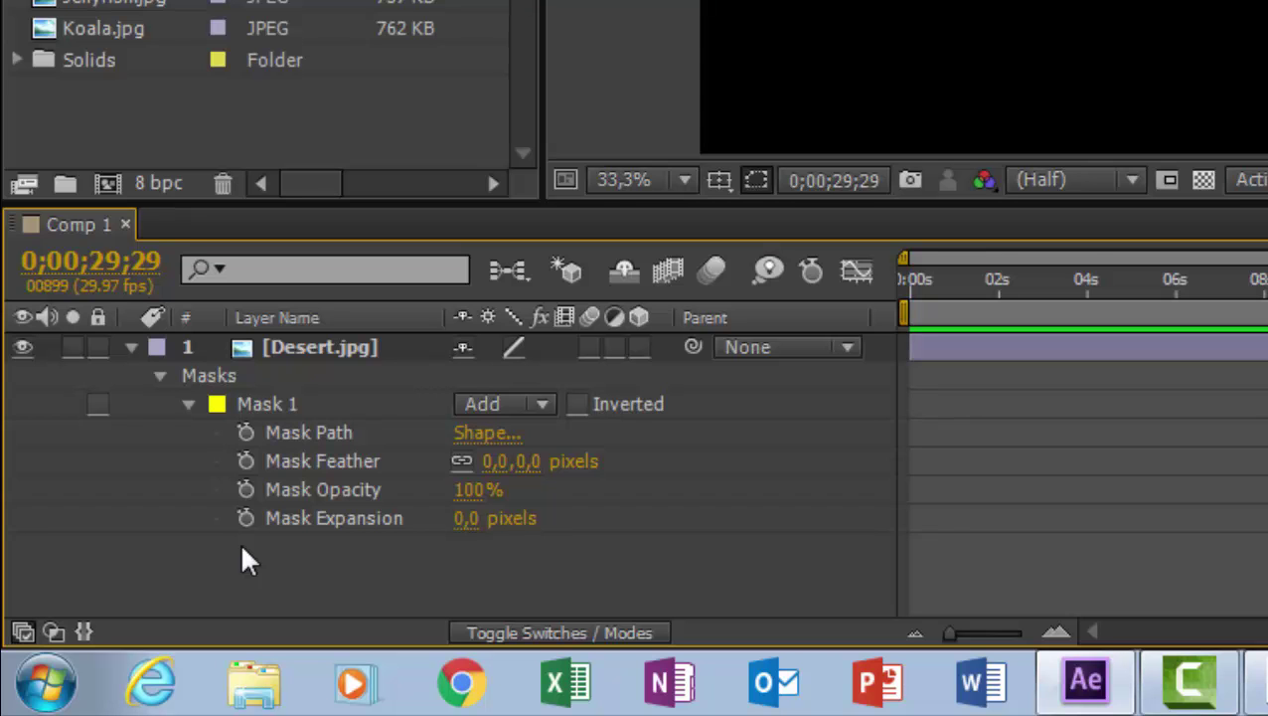
click(246, 433)
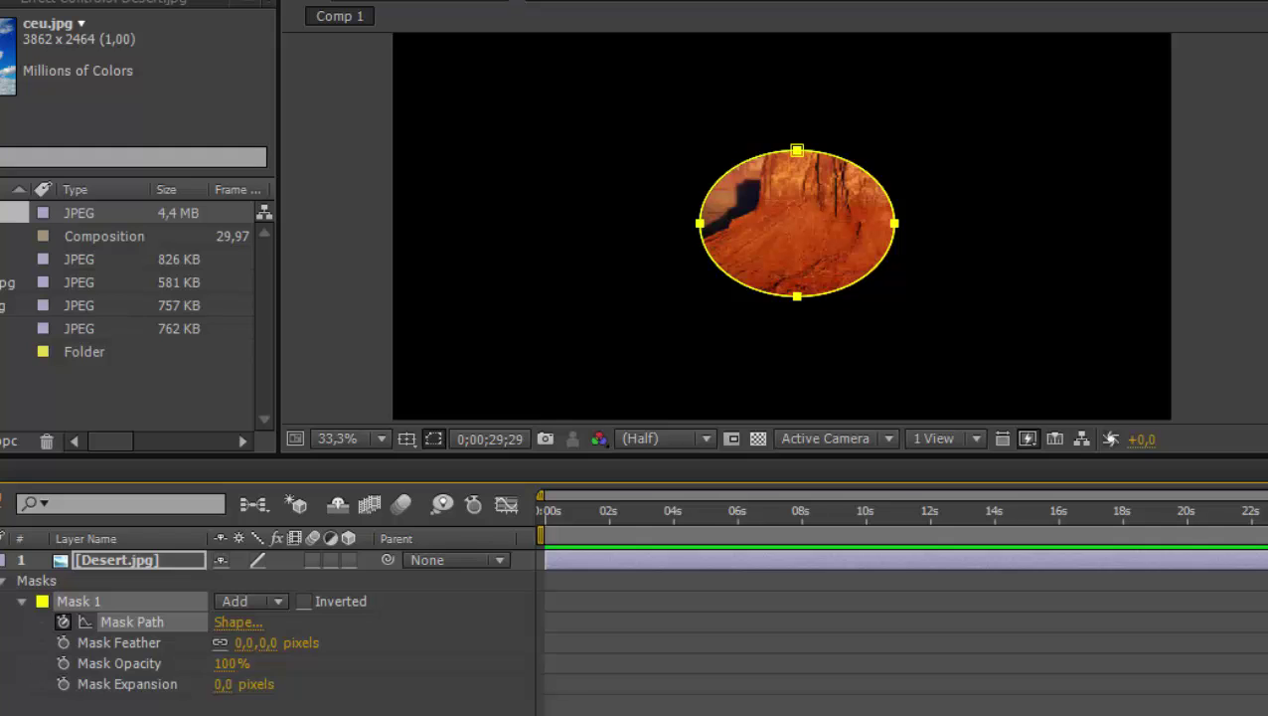
Move to 0s and add a Mask Path keyframe with the oval centred.
key(F2)
drag(801, 564, 531, 538)
click(177, 557)
click(64, 620)
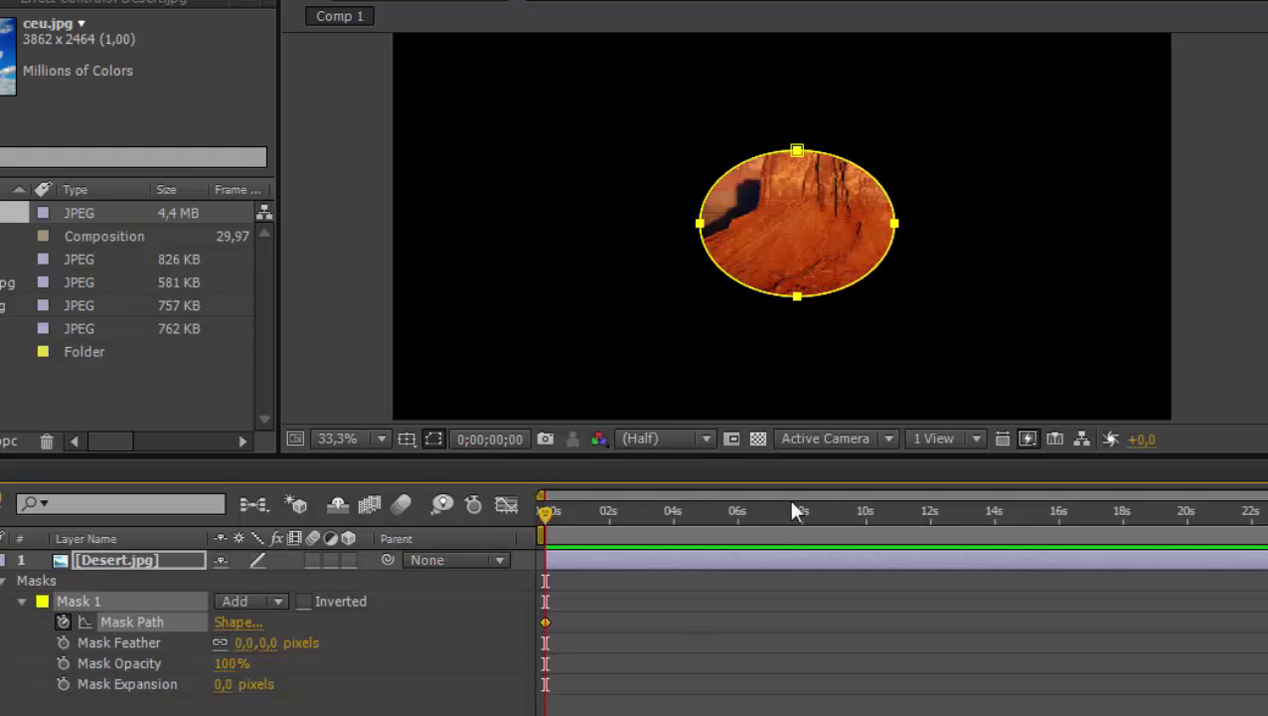
double_click(840, 288)
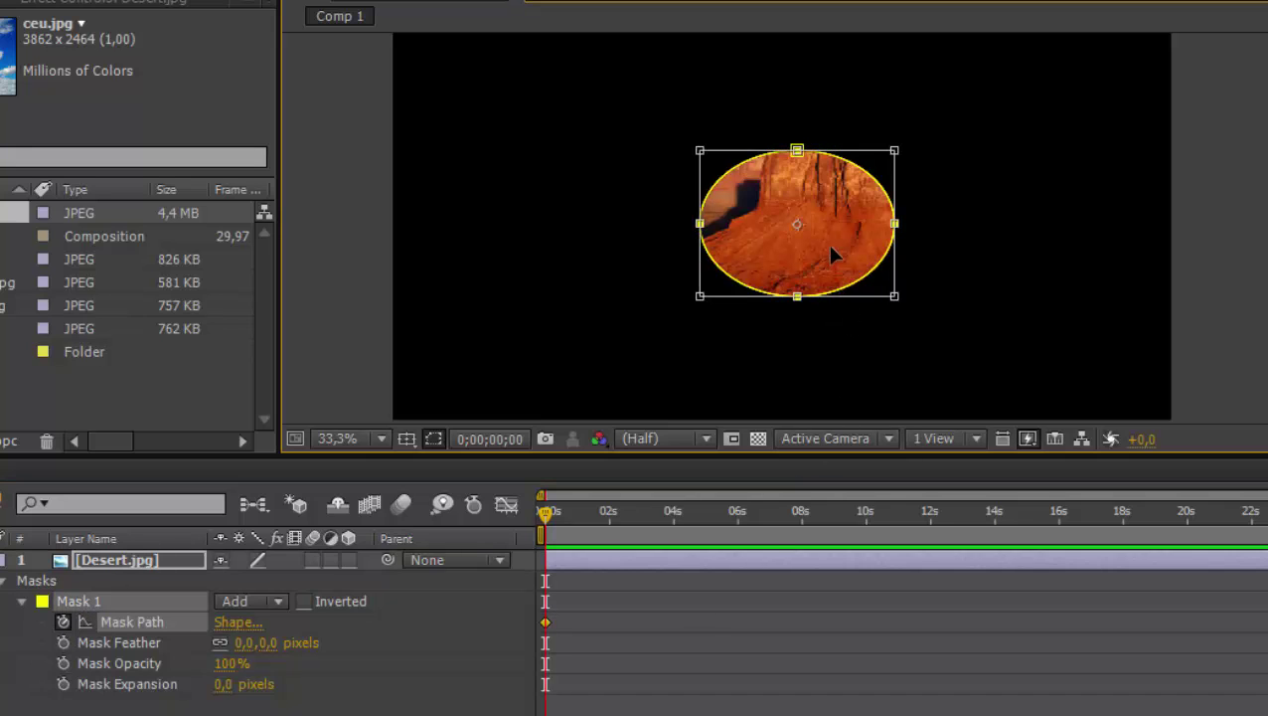
drag(833, 256, 1082, 161)
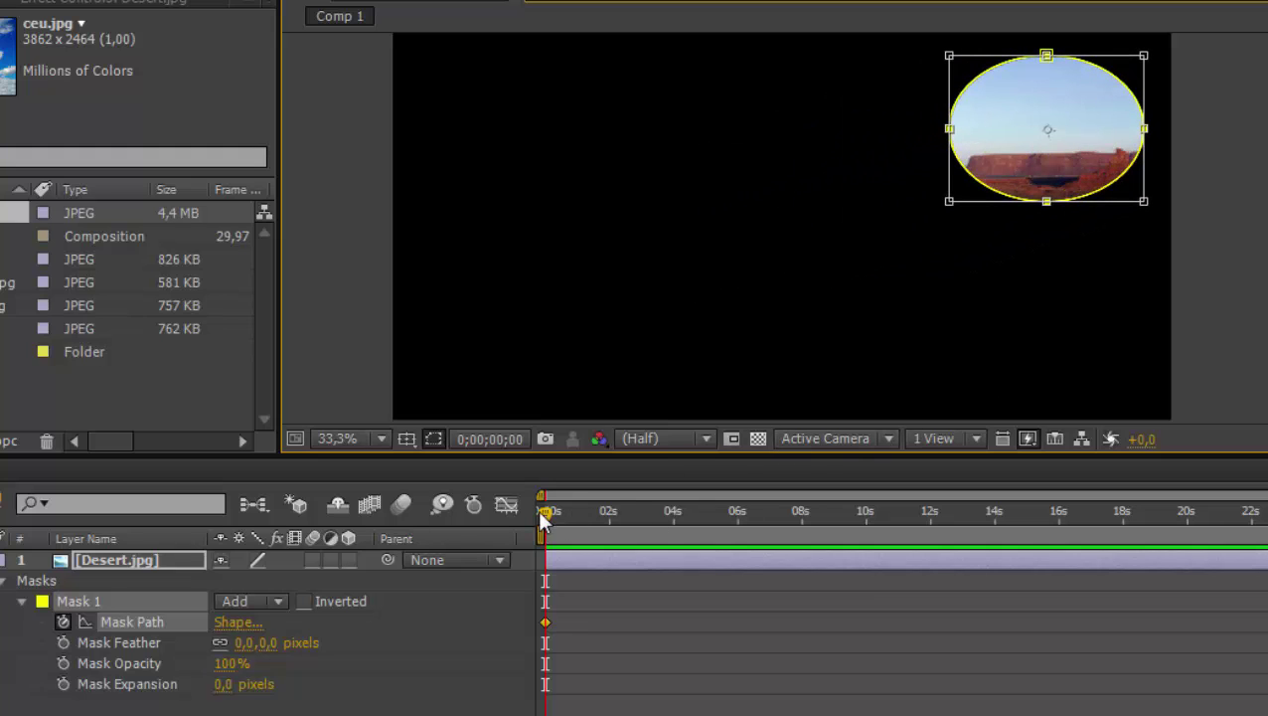
key(ctrl+z)
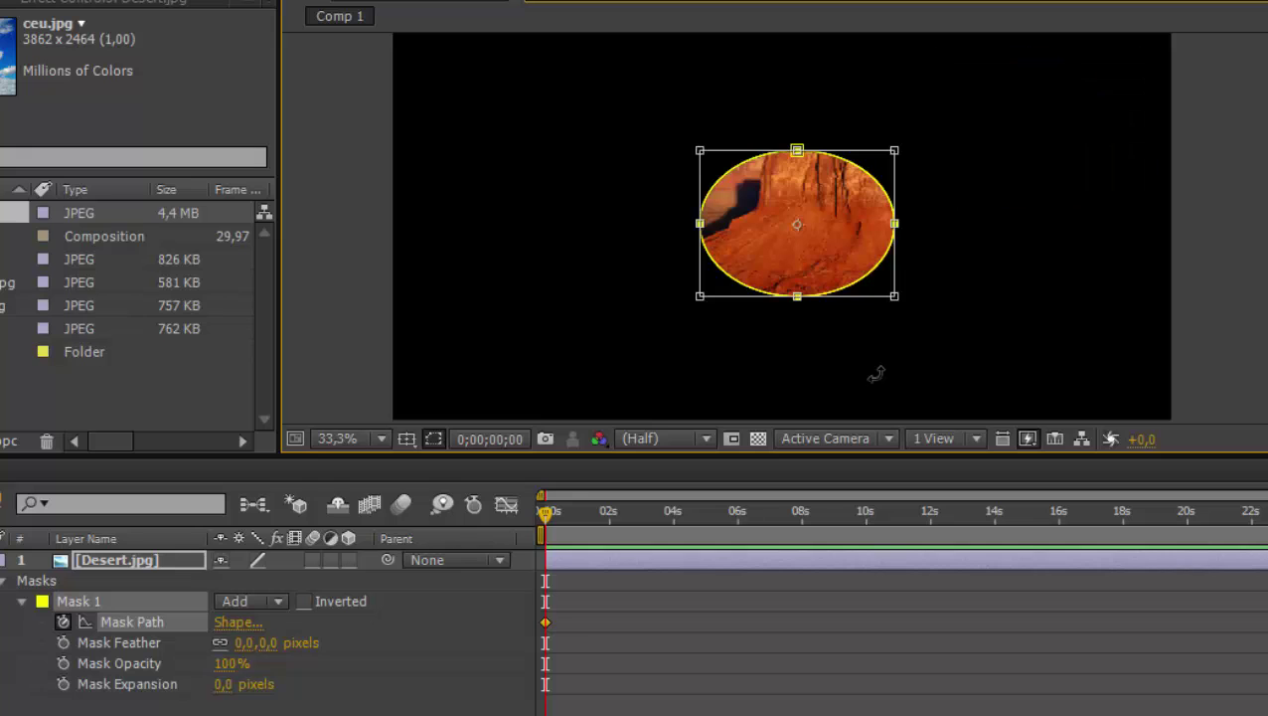
Create a trial keyframe near 3-4s by moving the mask to the upper right.
click(547, 511)
drag(557, 517, 673, 530)
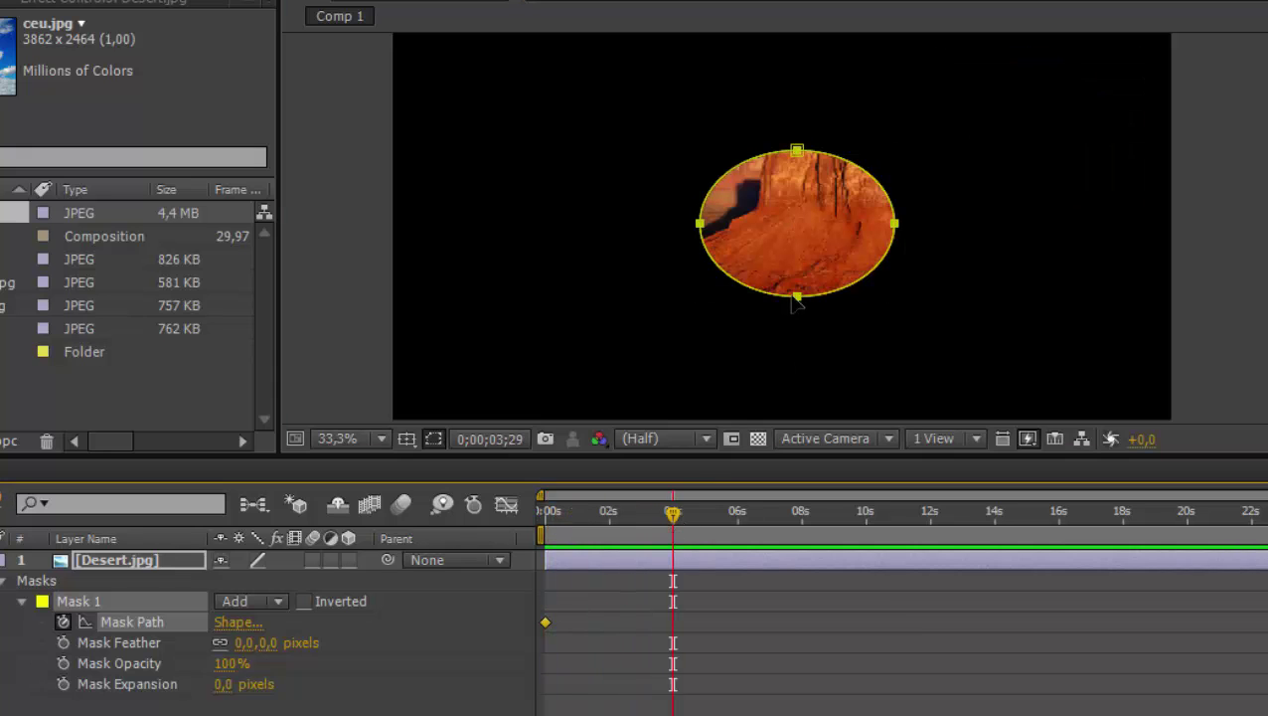
double_click(824, 295)
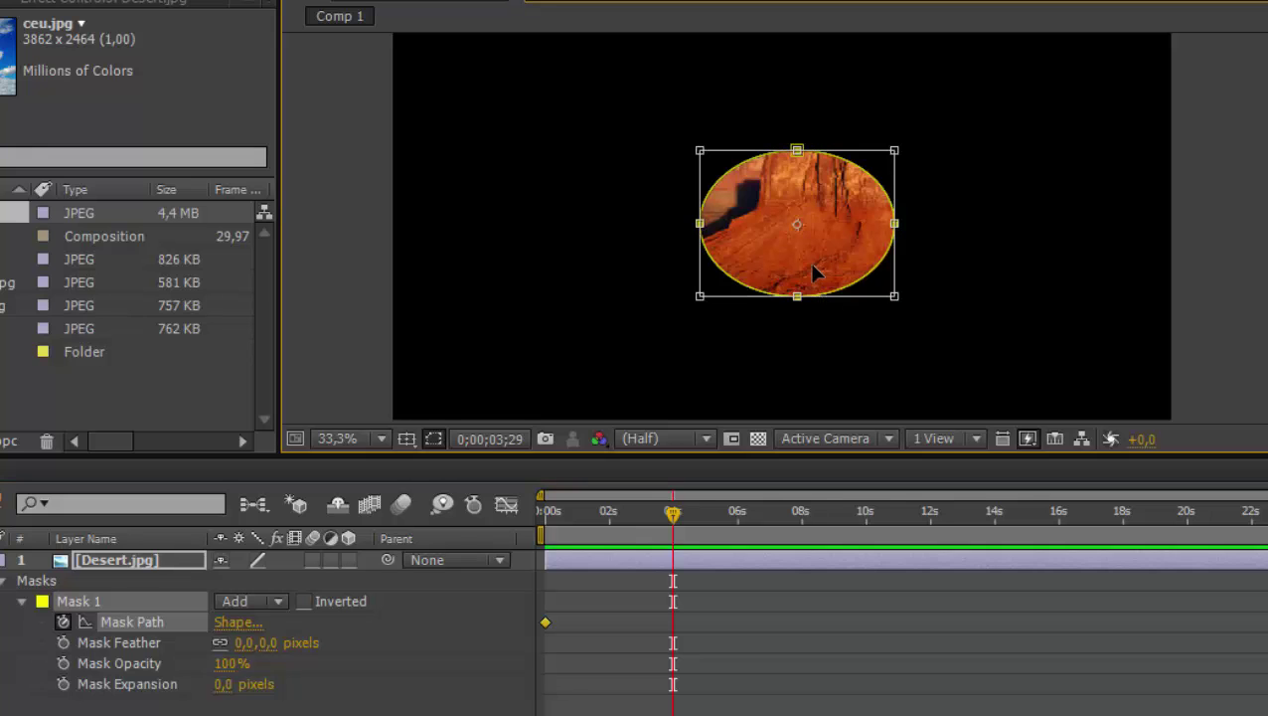
drag(815, 261, 1055, 176)
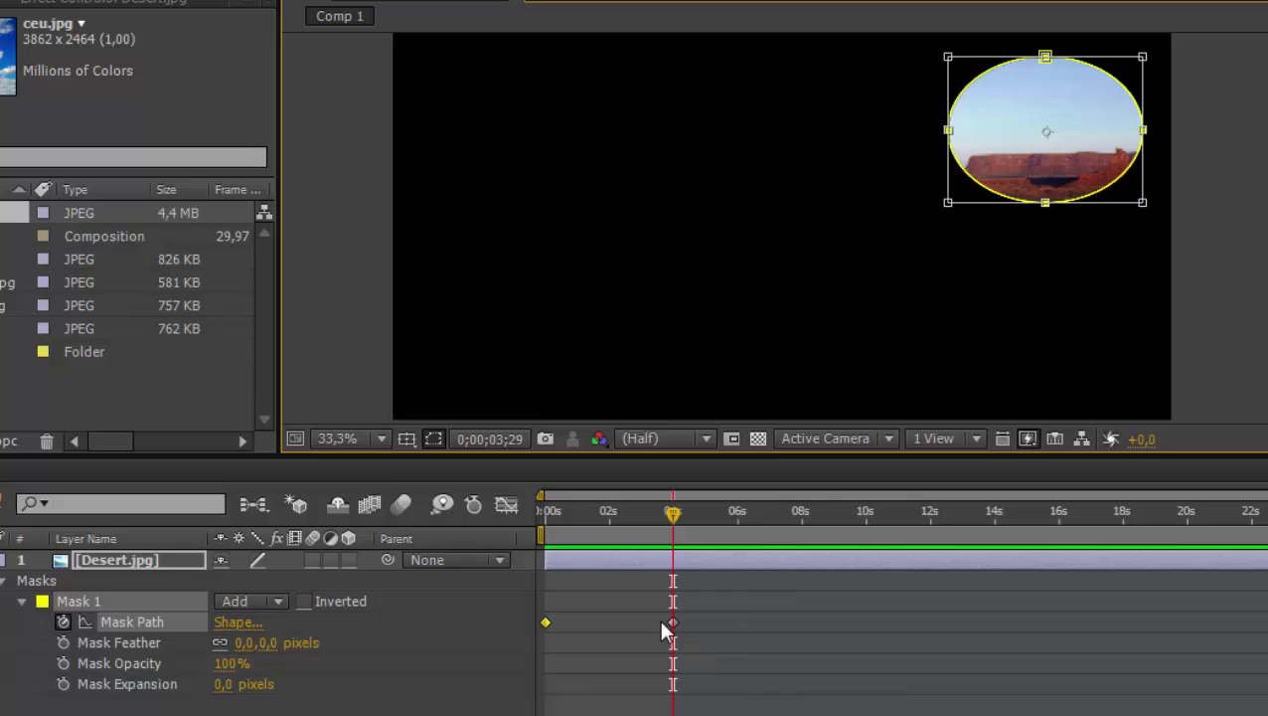
mouse_move(674, 514)
mouse_down()
mouse_move(569, 517)
mouse_move(529, 554)
mouse_up()
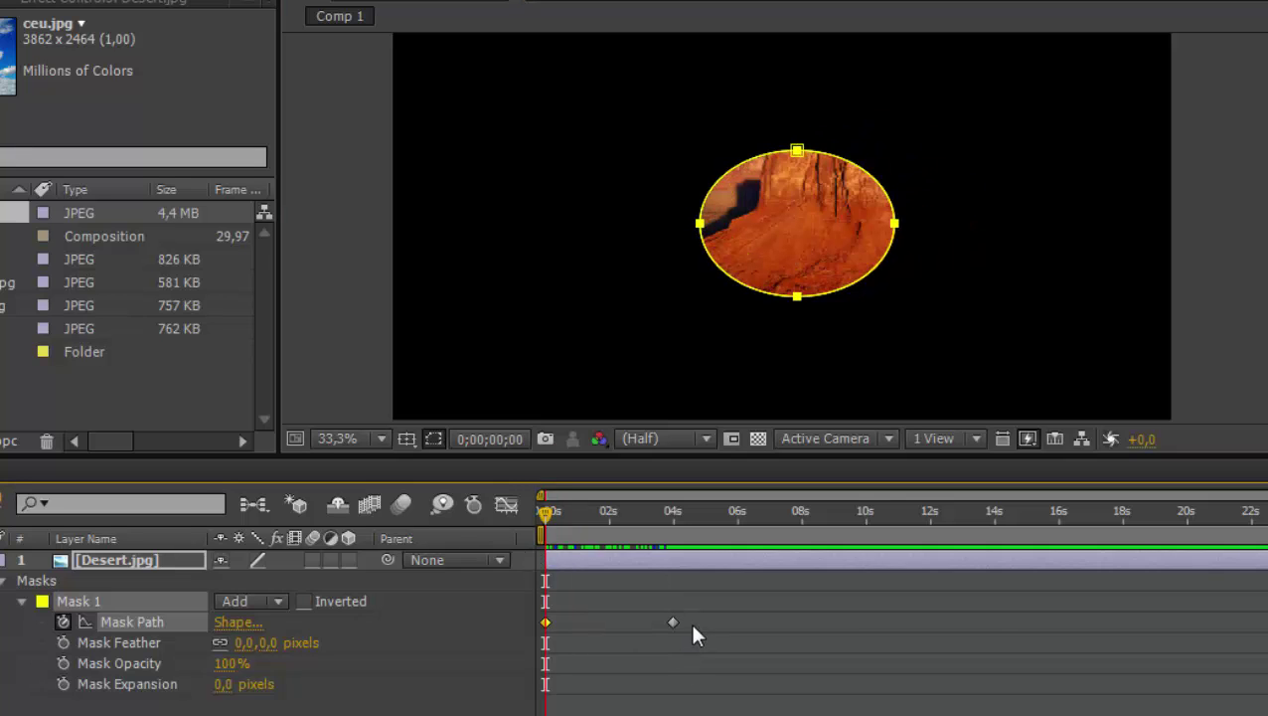
Delete the 04s Mask Path keyframe and put the mask back into Free Transform.
drag(708, 609, 663, 655)
key(Delete)
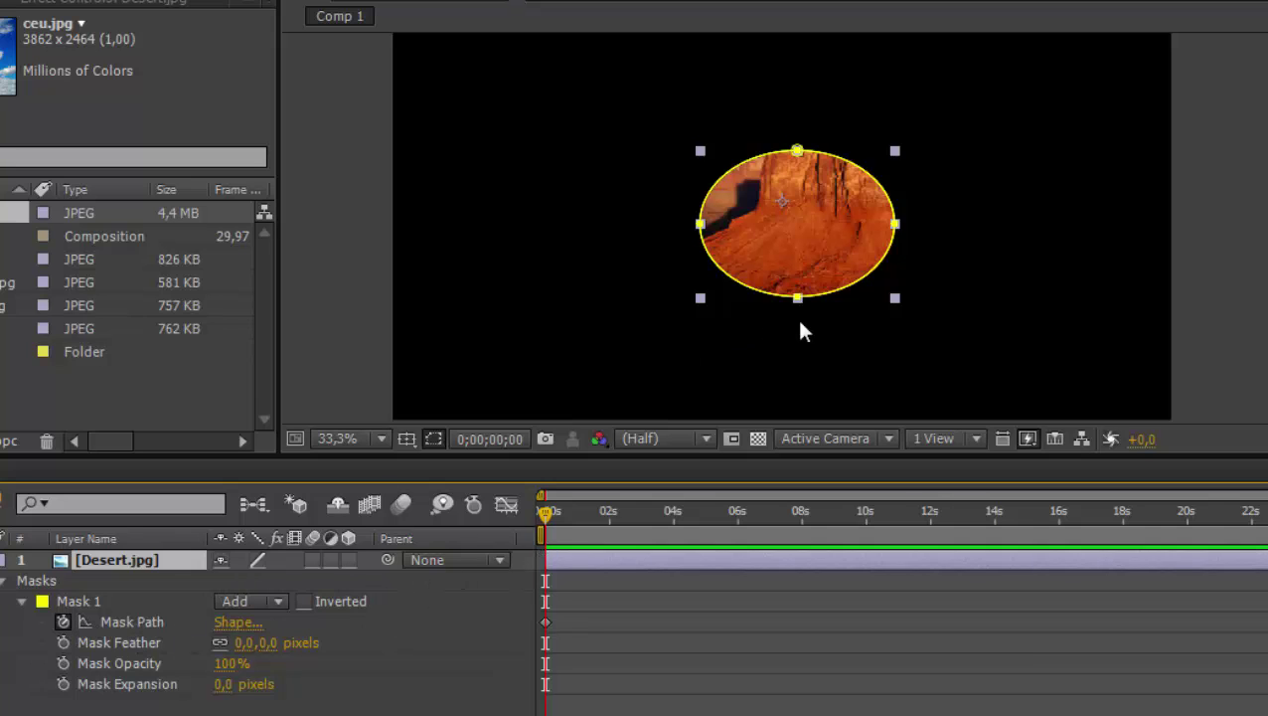
click(828, 312)
click(841, 288)
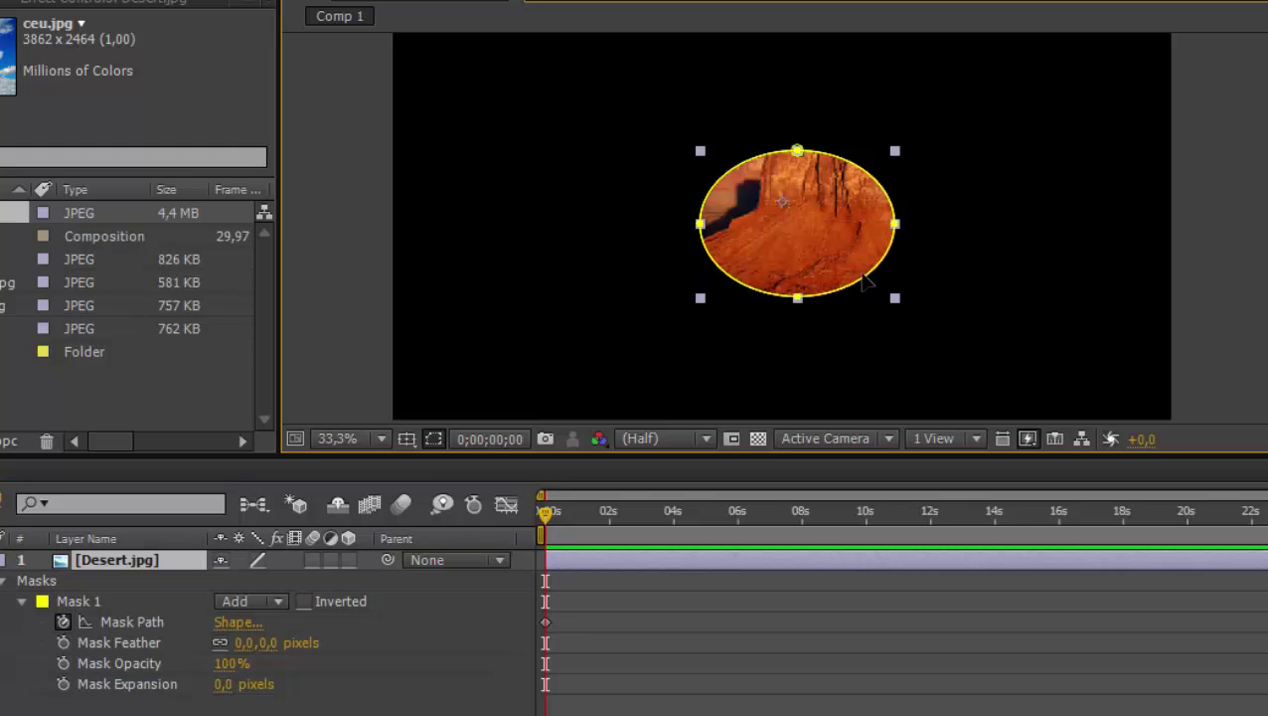
click(927, 264)
click(851, 278)
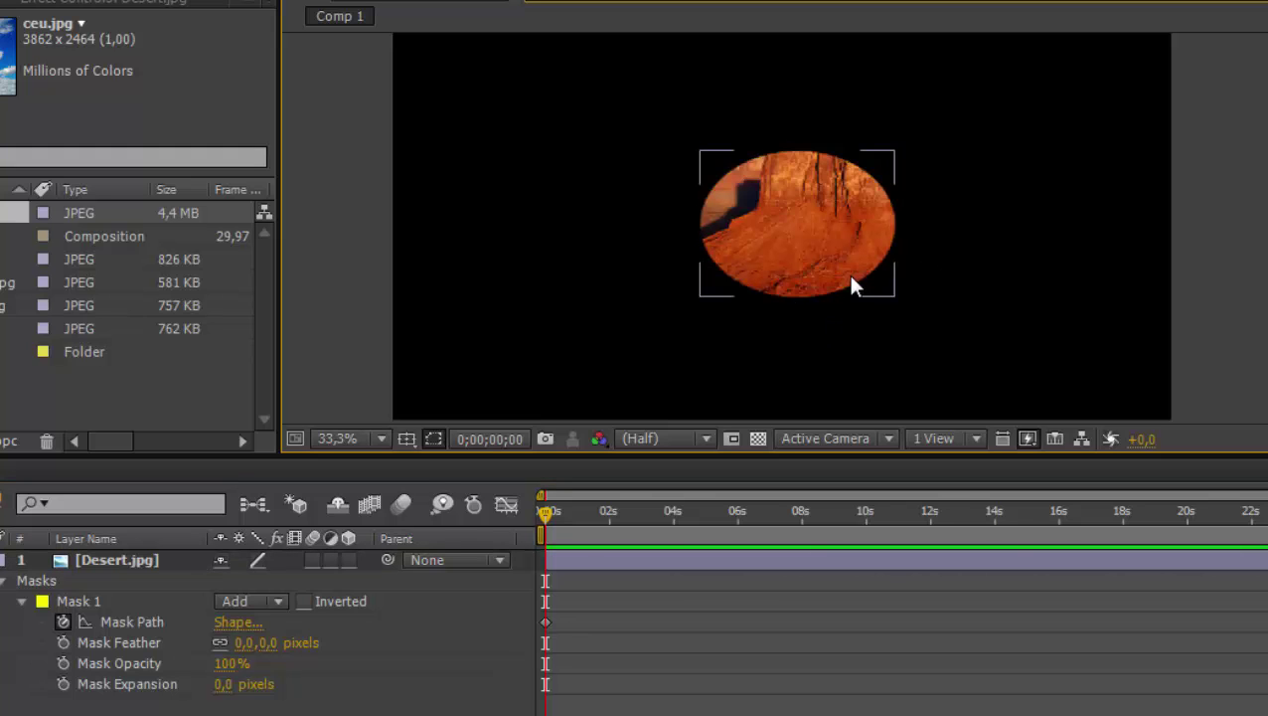
double_click(851, 290)
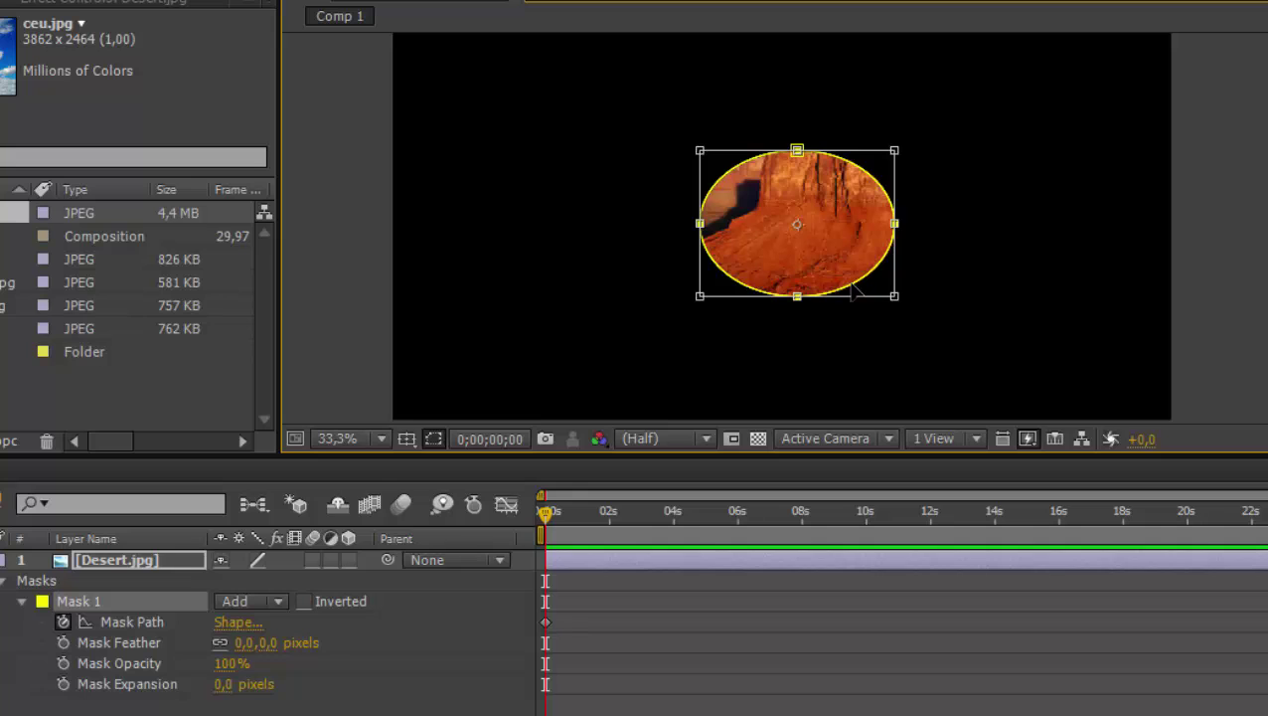
At 0s, drag Mask 1's four points and top curve outward into a wide wavy rectangle.
key(Return)
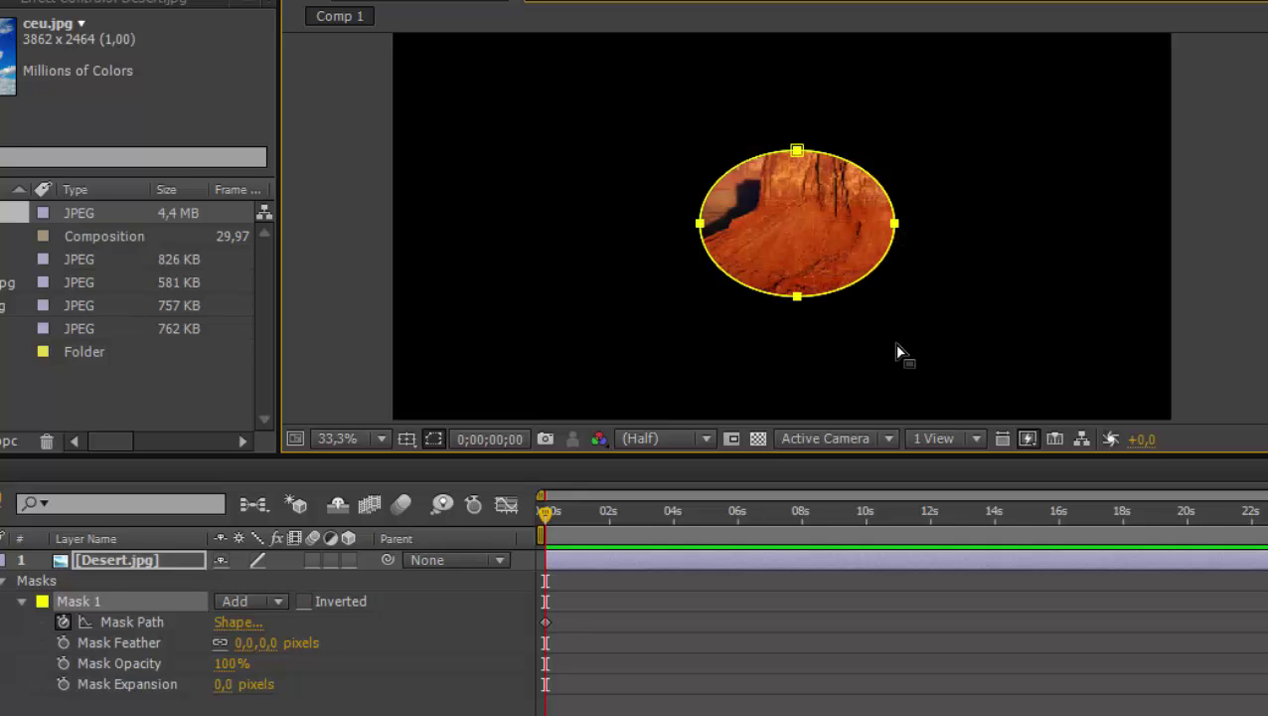
click(898, 348)
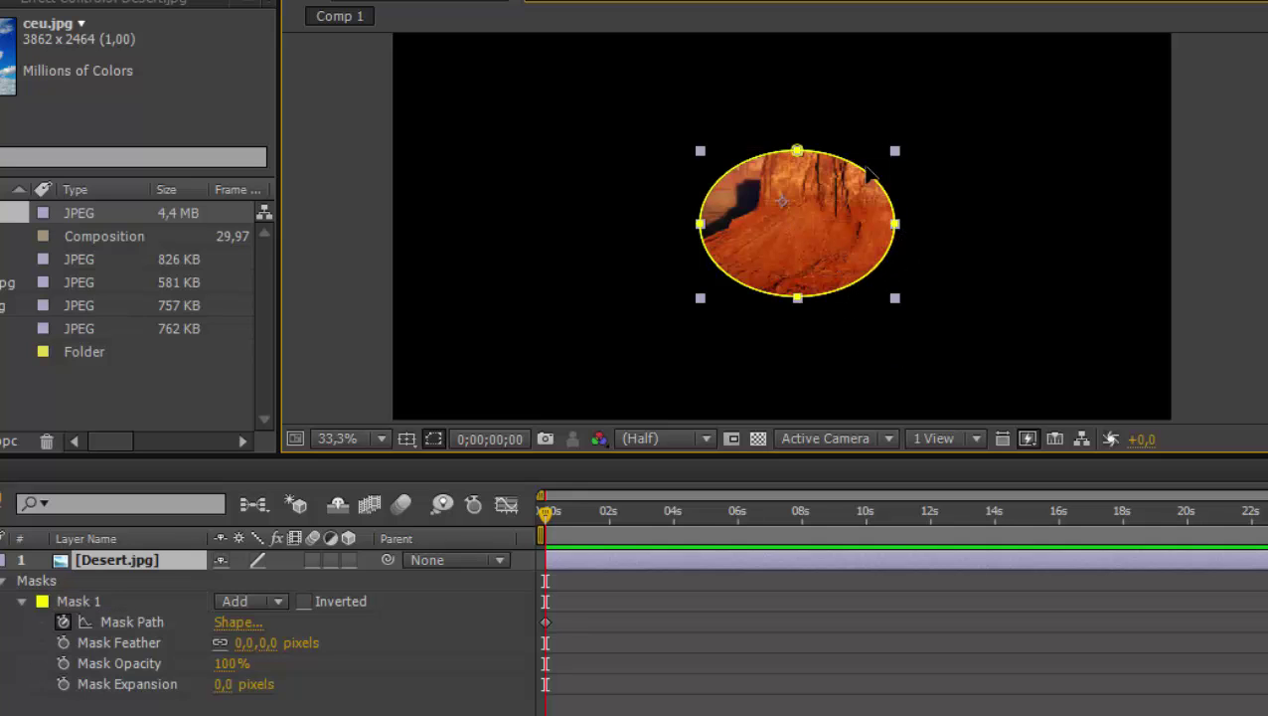
drag(796, 150, 951, 69)
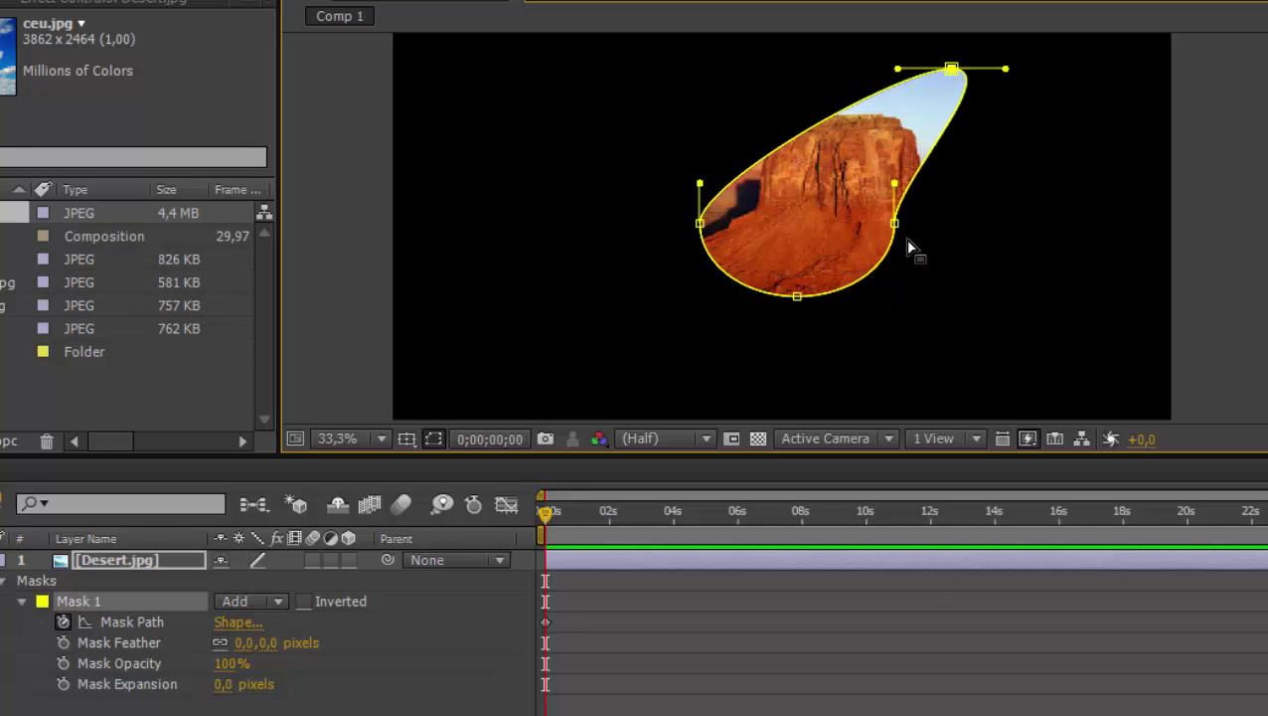
drag(897, 226, 985, 367)
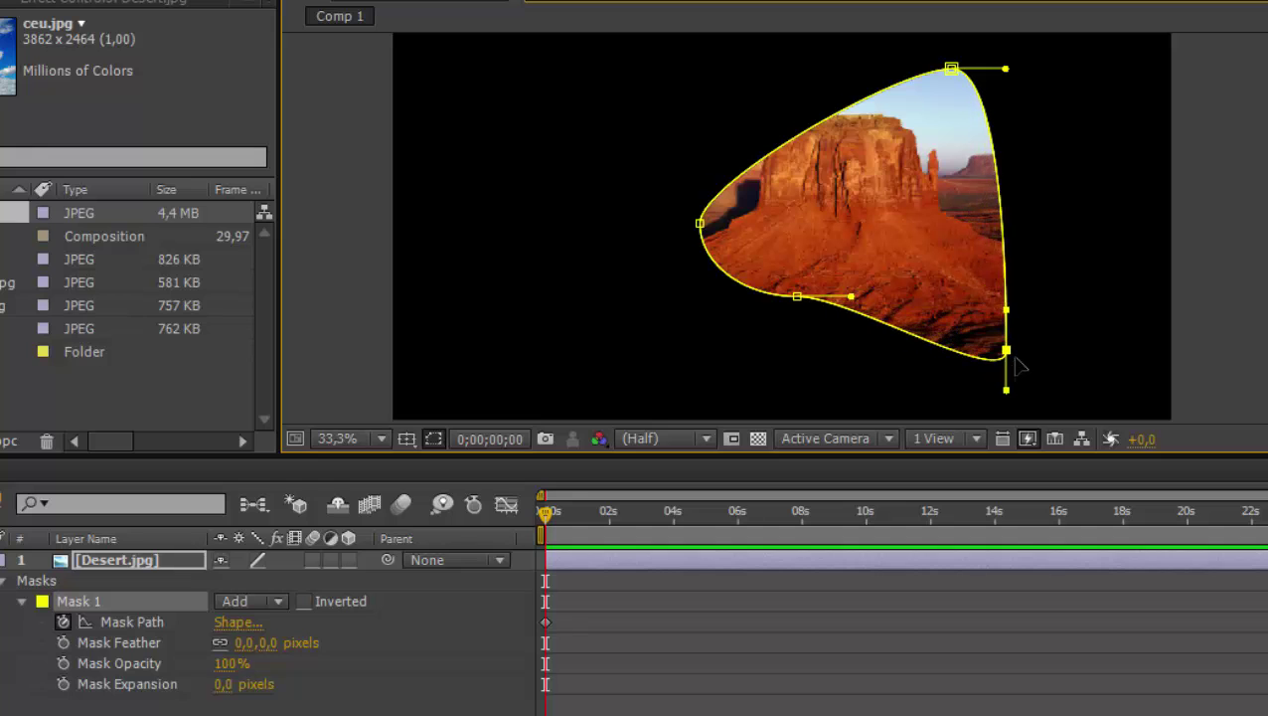
drag(798, 296, 529, 395)
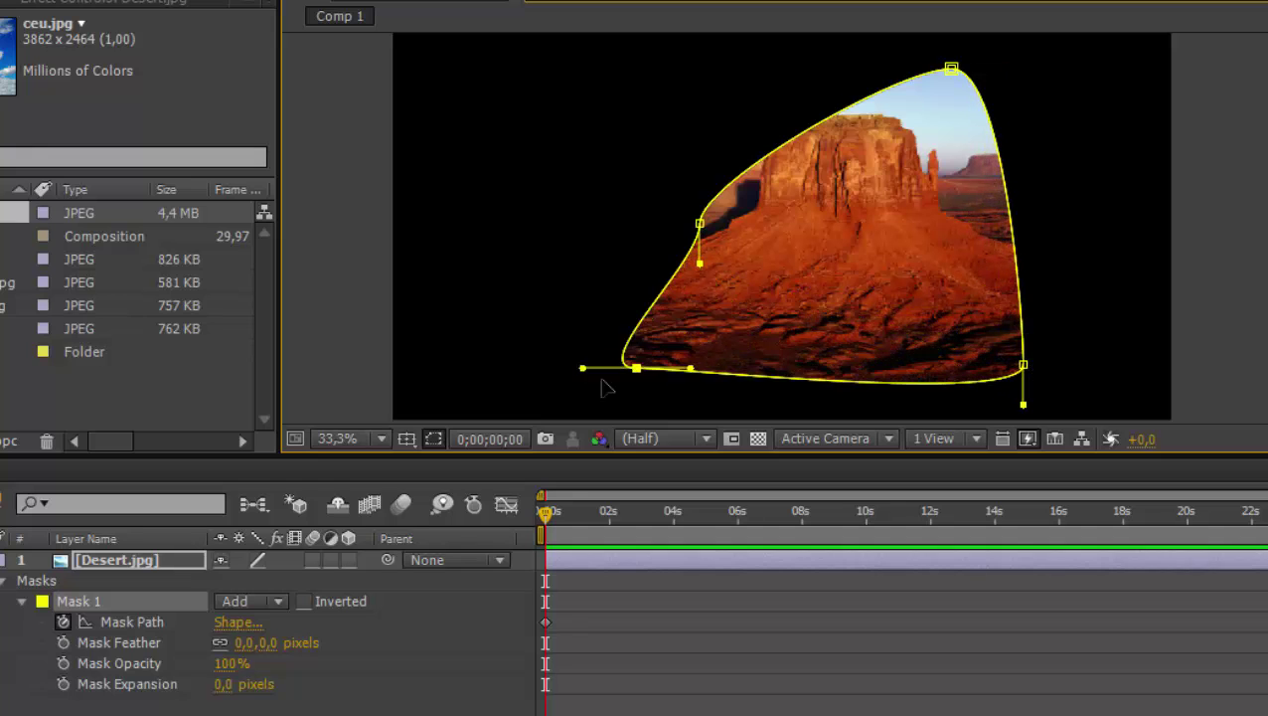
drag(700, 222, 488, 88)
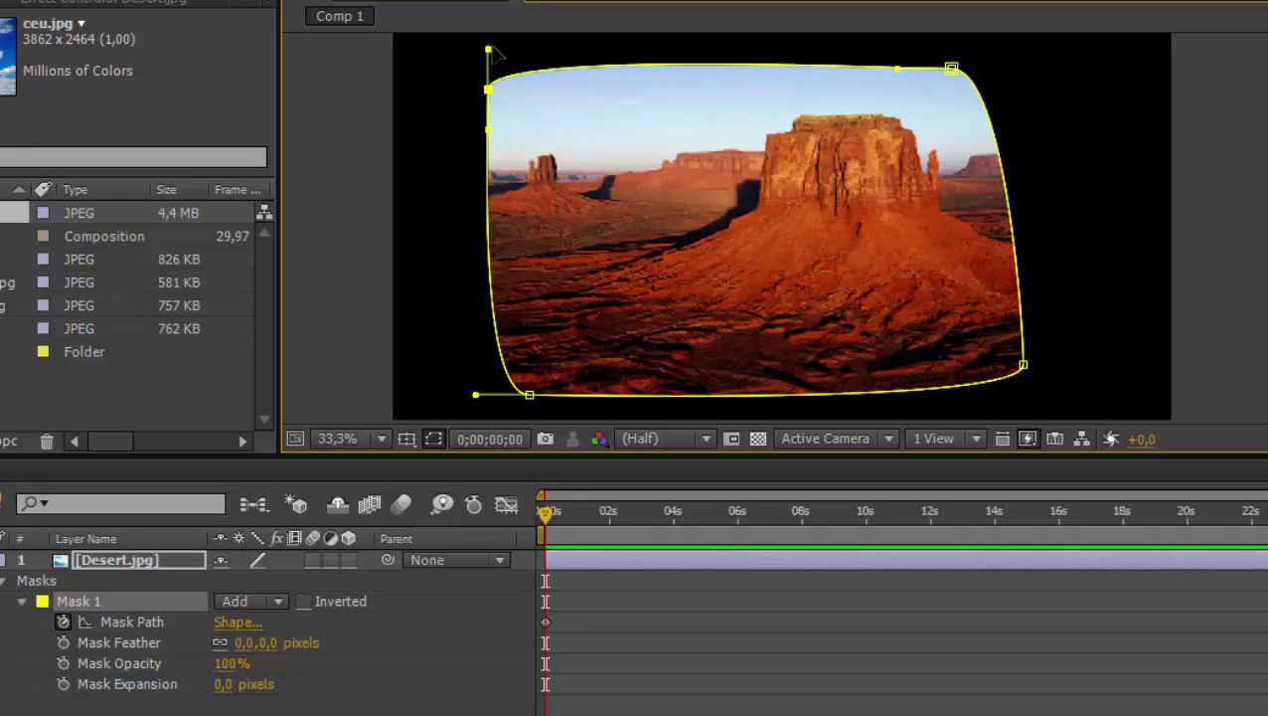
mouse_move(489, 49)
mouse_down()
mouse_move(655, 185)
mouse_move(726, 150)
mouse_up()
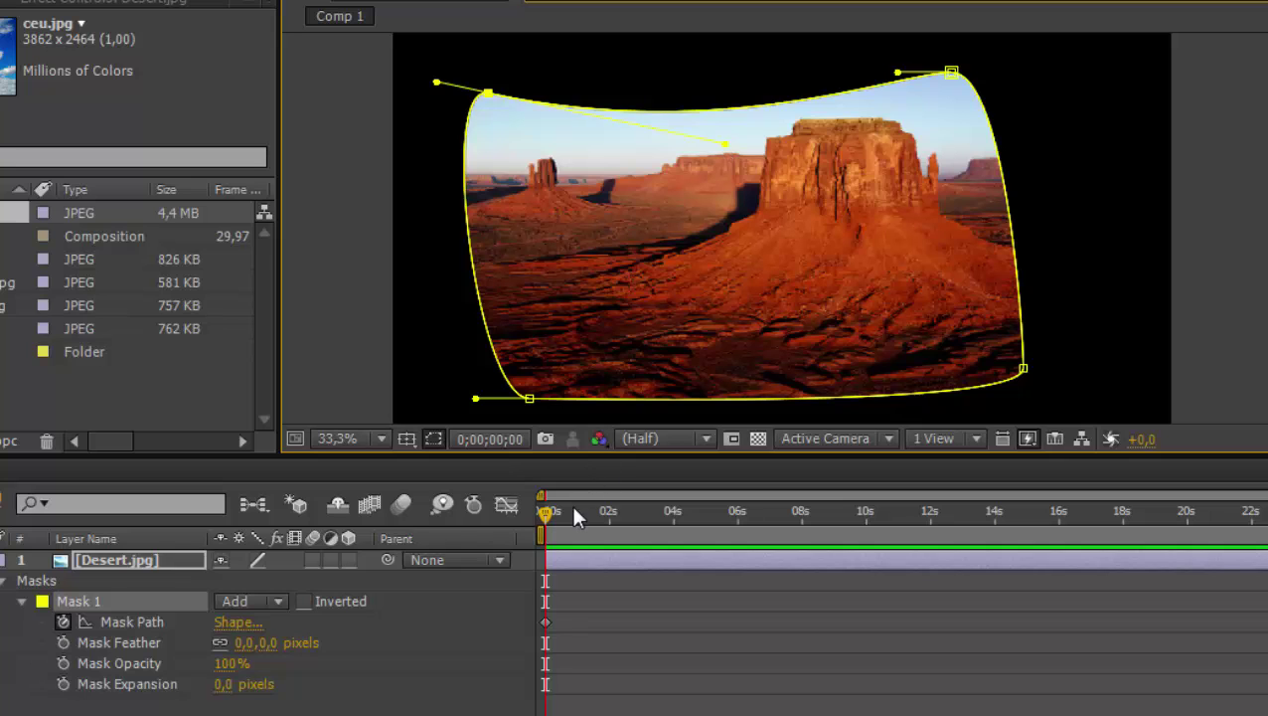
mouse_move(549, 518)
mouse_down()
mouse_move(719, 548)
mouse_move(693, 551)
mouse_up()
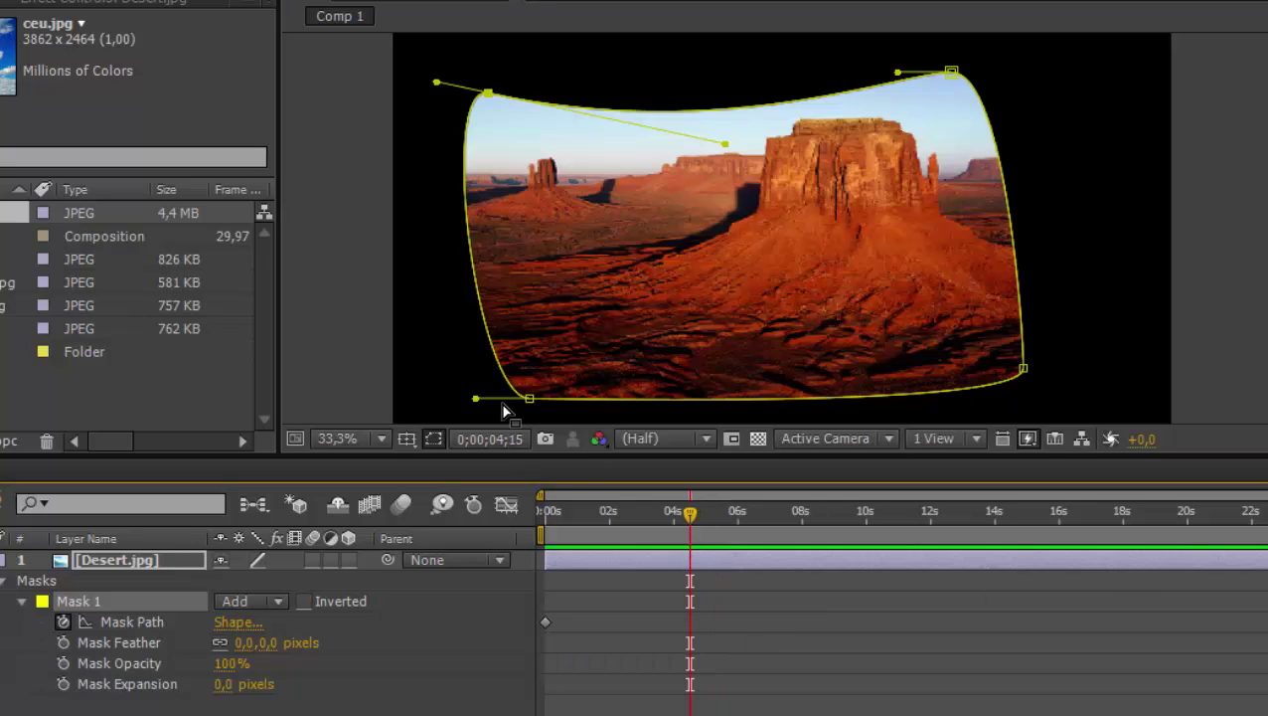
At about 4s, pull the mask's corner points inward to set a narrower Mask Path keyframe.
drag(529, 401, 762, 300)
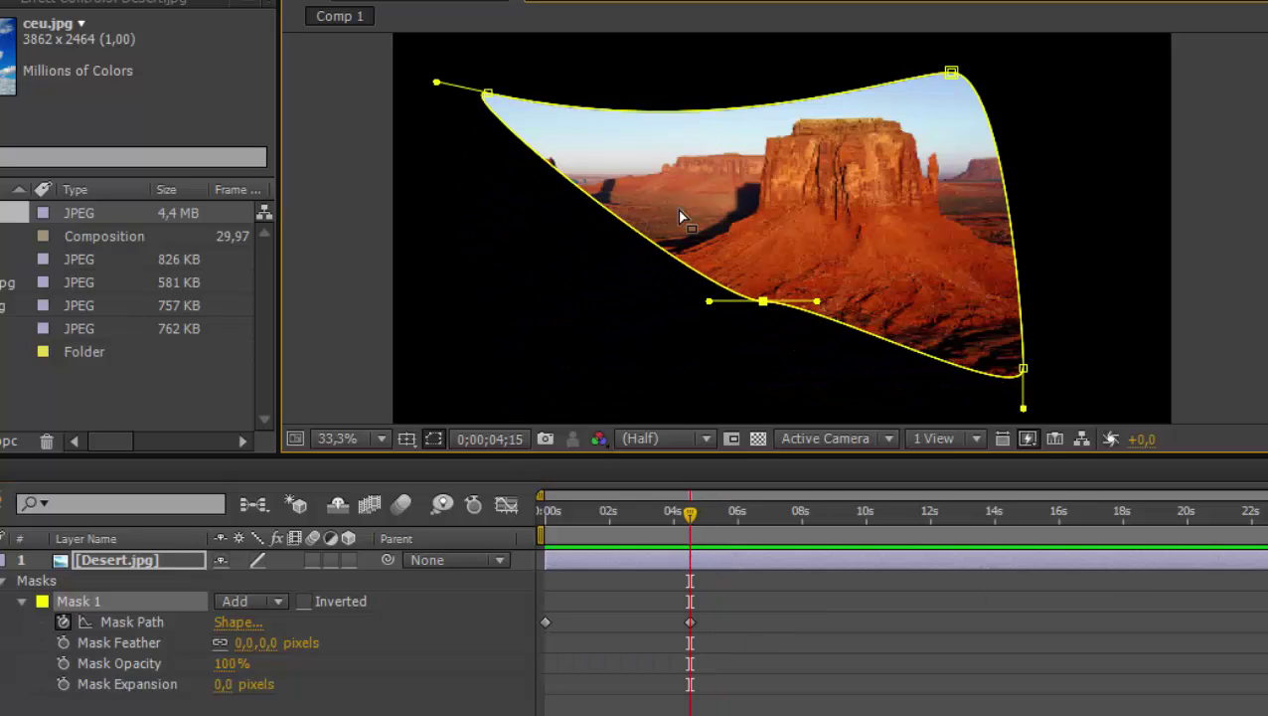
drag(490, 99, 794, 78)
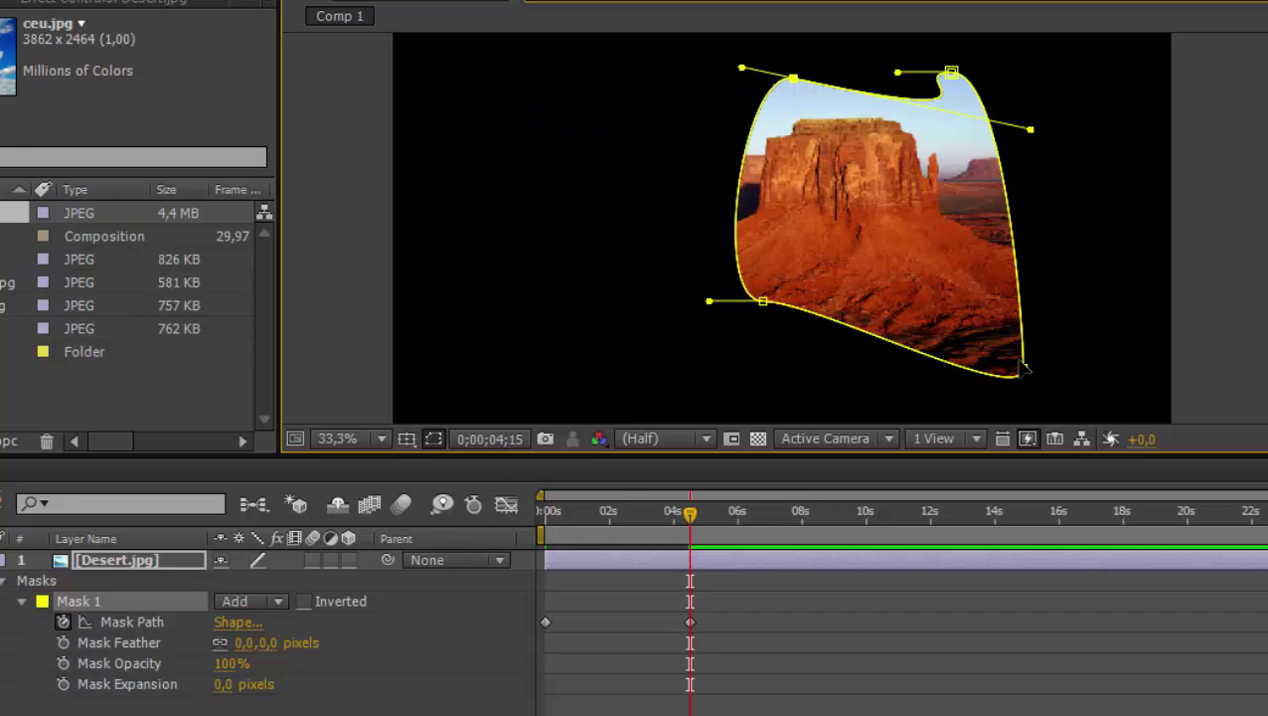
drag(1024, 368, 898, 217)
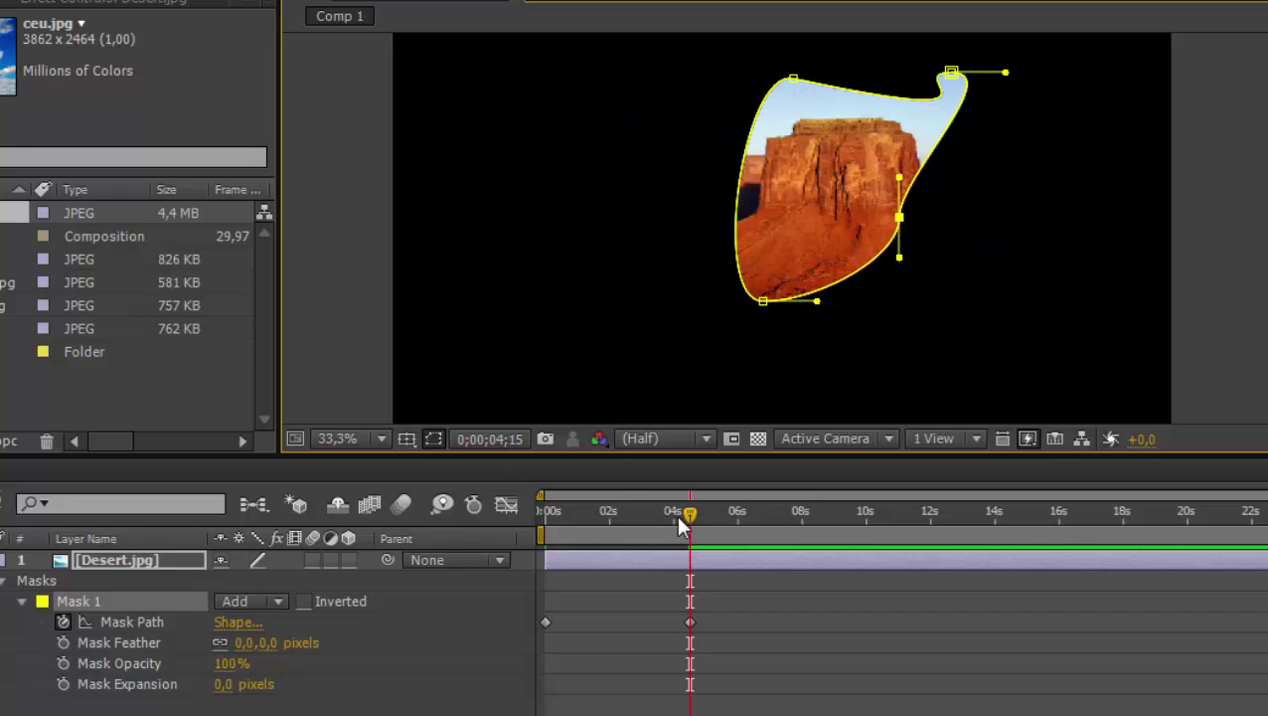
mouse_move(682, 527)
mouse_down()
mouse_move(583, 552)
mouse_move(659, 550)
mouse_up()
At about 6s, stretch the mask's bottom down and curve its right edge outward, then return to 0s.
mouse_move(684, 553)
mouse_down()
mouse_move(673, 559)
mouse_move(753, 552)
mouse_up()
drag(818, 303, 876, 653)
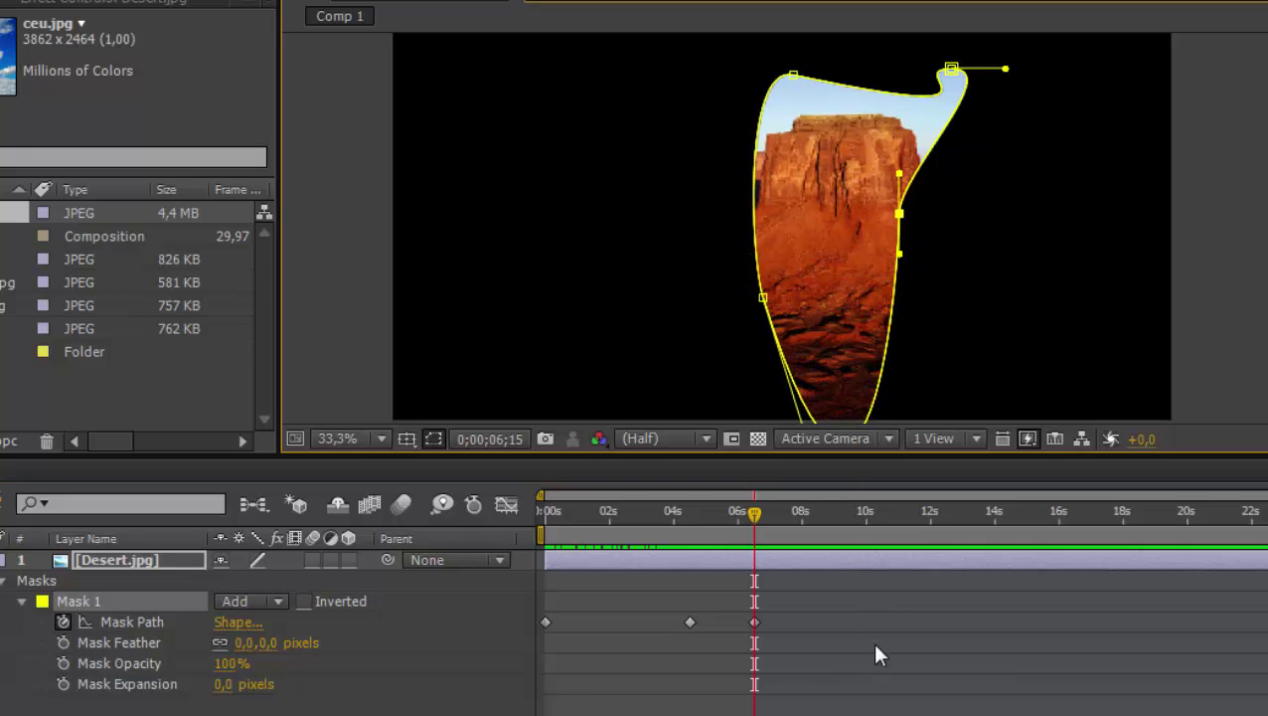
drag(899, 253, 1243, 444)
mouse_move(755, 532)
mouse_down()
mouse_move(526, 574)
mouse_move(775, 552)
mouse_move(596, 555)
mouse_move(622, 554)
mouse_up()
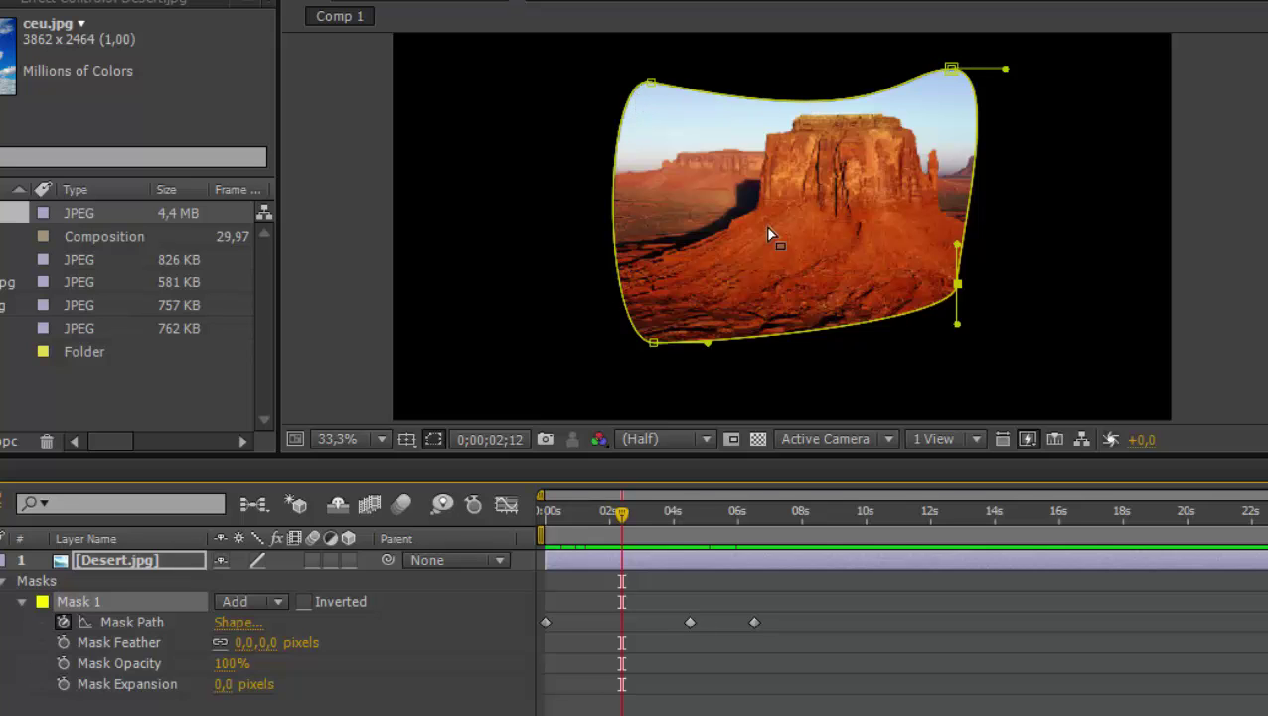
Hide the mask outline and scrub Mask 1's Mask Feather down to 2 pixels.
click(435, 439)
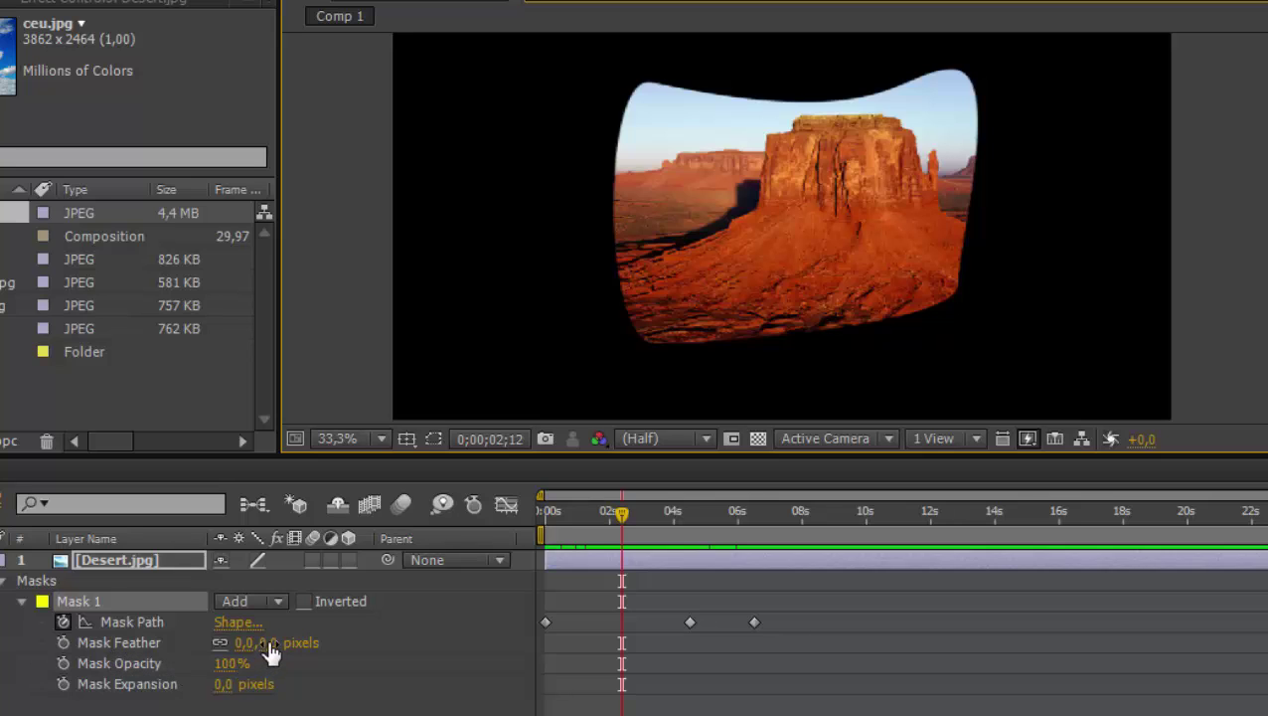
drag(271, 650, 325, 641)
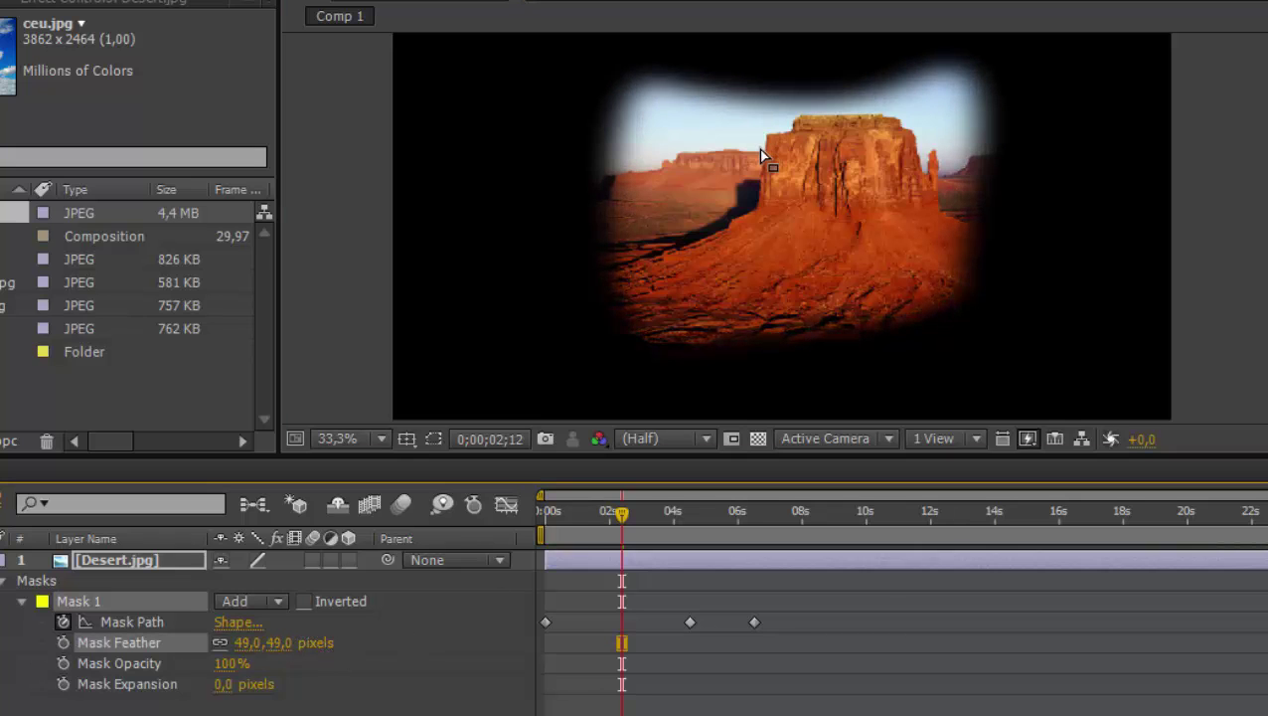
mouse_move(618, 509)
mouse_down()
mouse_move(525, 552)
mouse_move(732, 533)
mouse_move(587, 545)
mouse_move(600, 542)
mouse_up()
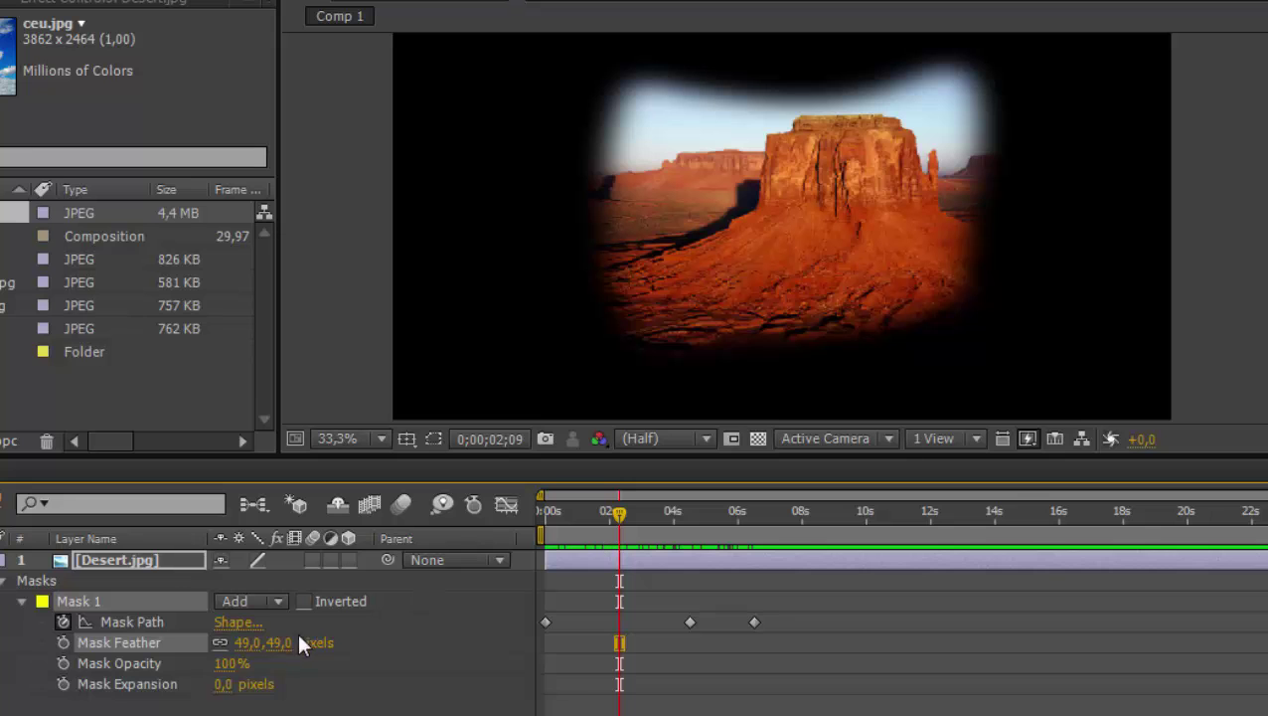
mouse_move(281, 644)
mouse_down()
mouse_move(219, 650)
mouse_move(651, 628)
mouse_up()
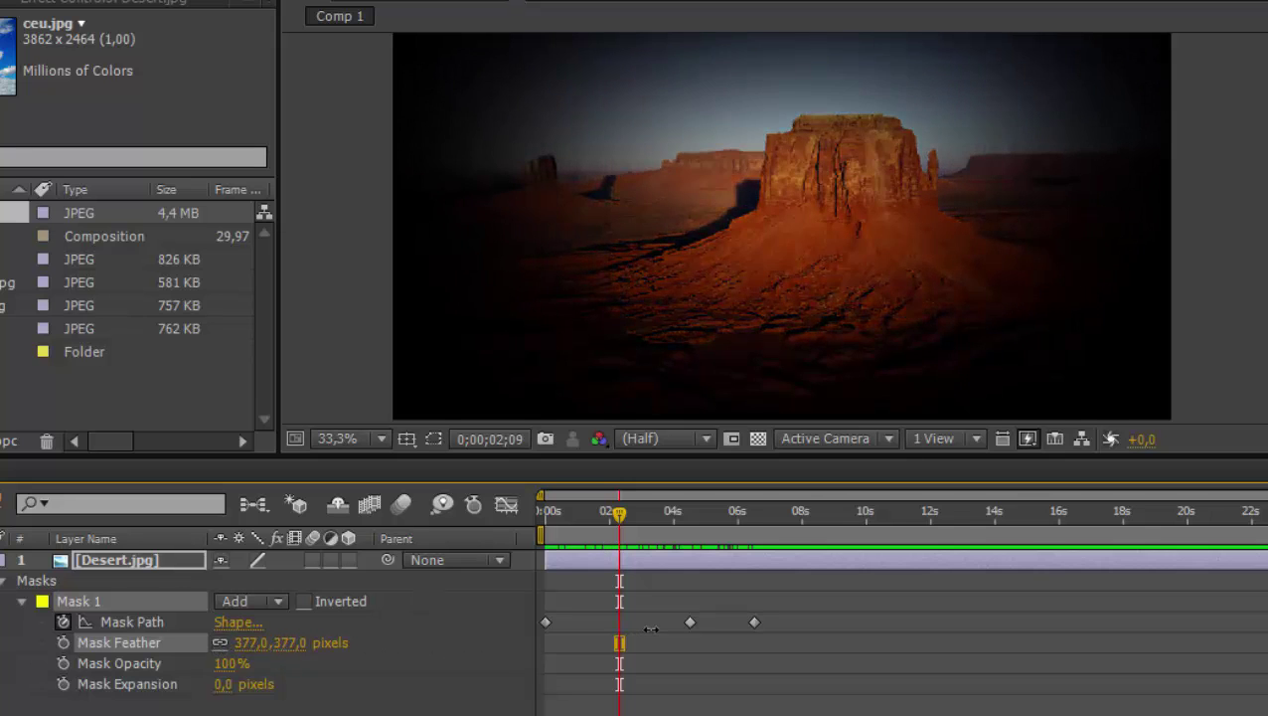
mouse_move(651, 628)
mouse_down()
mouse_move(149, 605)
mouse_move(83, 656)
mouse_up()
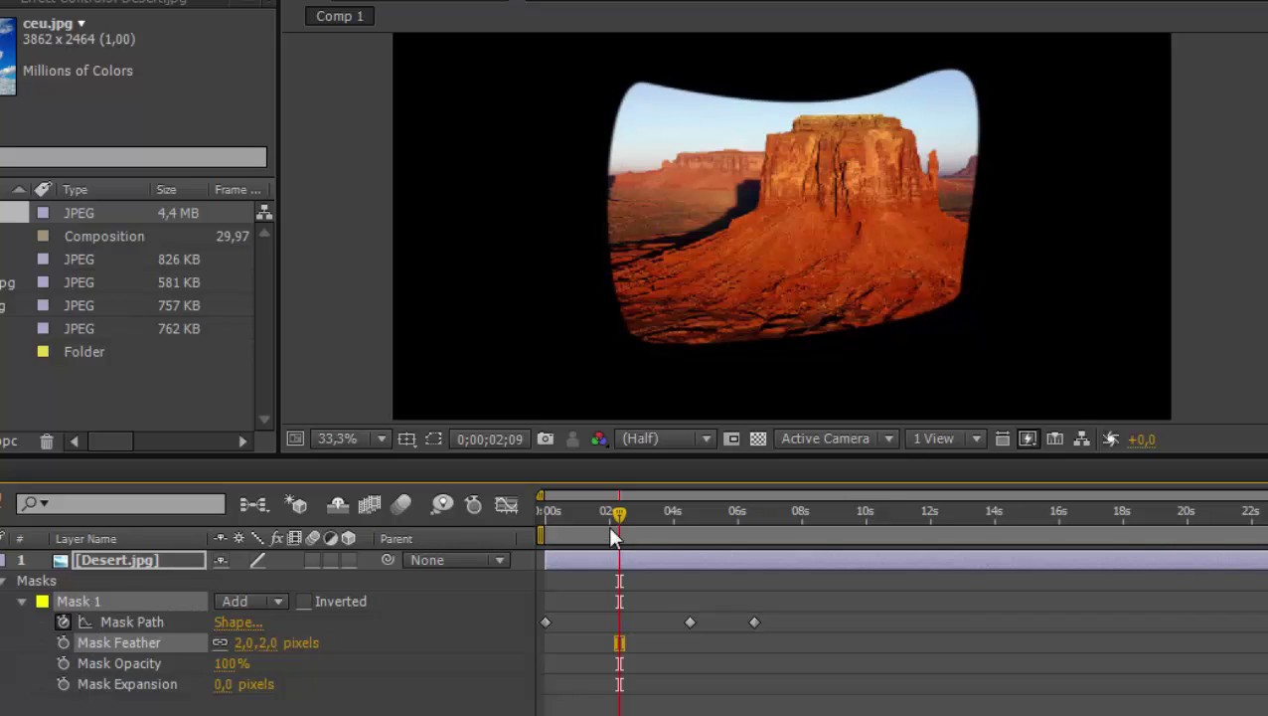
drag(618, 511, 540, 517)
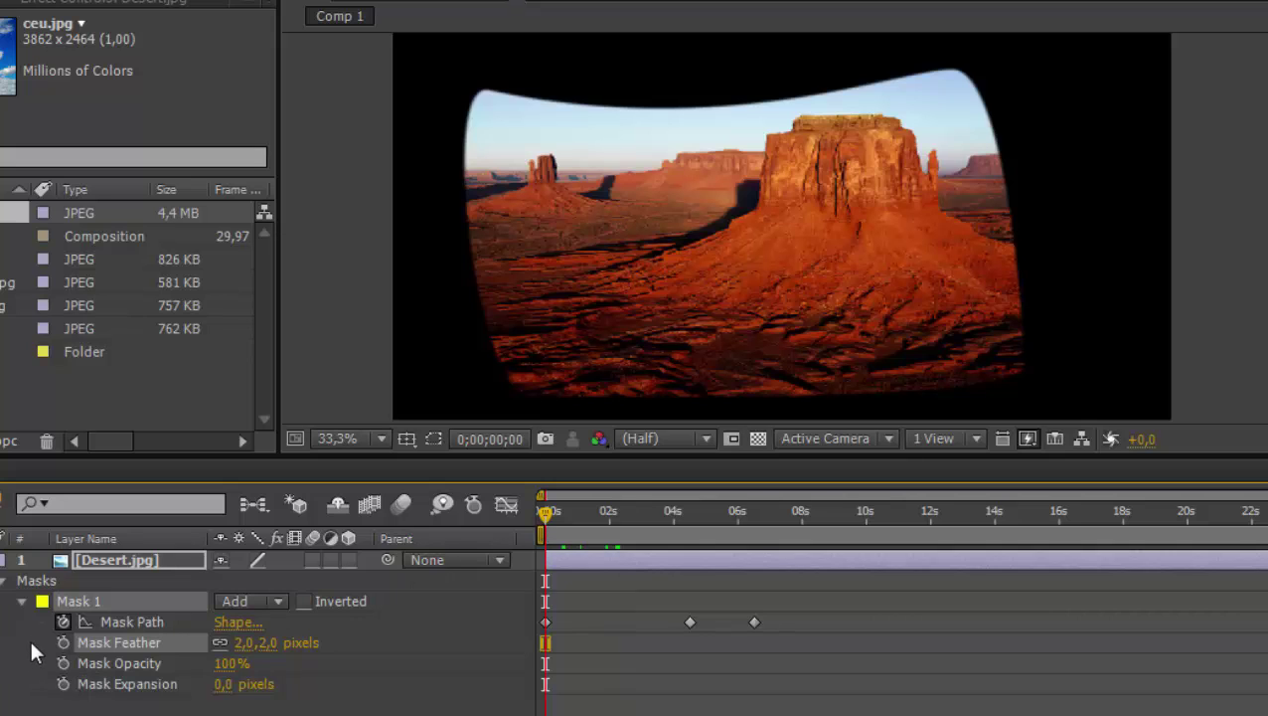
Keyframe Mask Feather from 2 px at 0s to 143 px at 0;00;03;17, then select the mask keyframes.
click(62, 643)
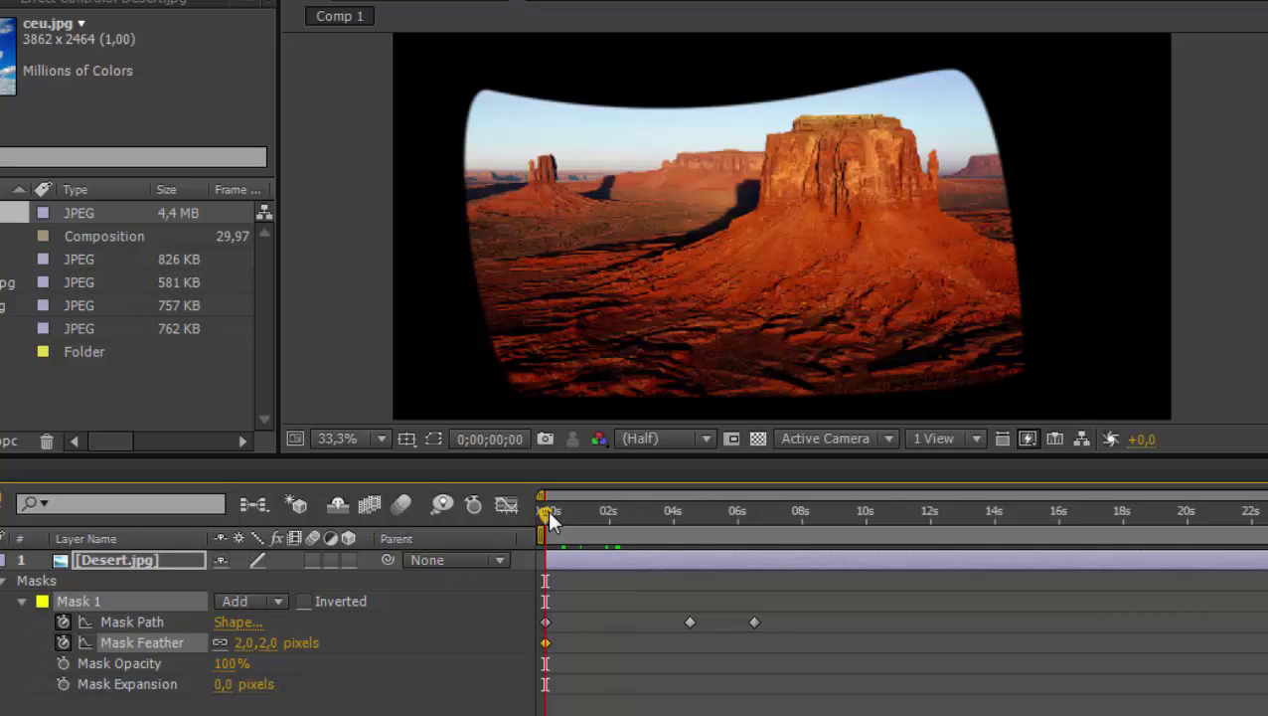
drag(547, 511, 660, 513)
drag(260, 643, 400, 643)
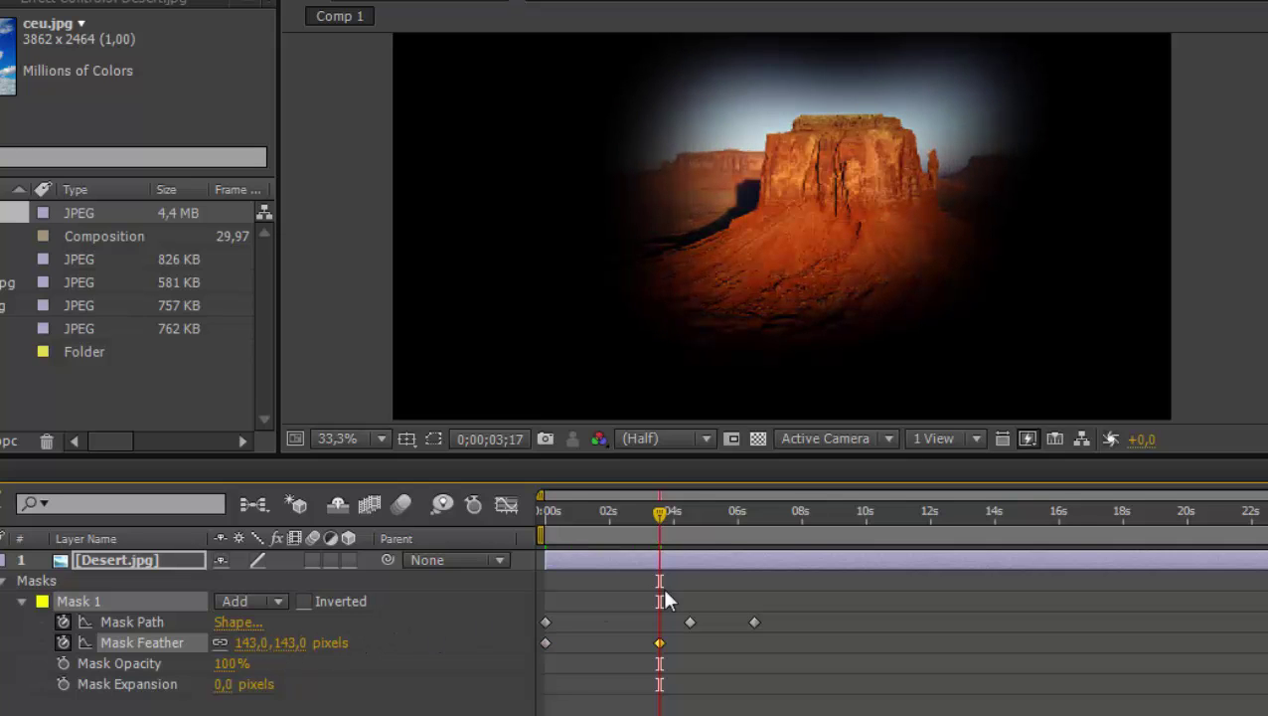
key(Home)
mouse_move(540, 547)
mouse_down()
mouse_move(718, 541)
mouse_move(520, 550)
mouse_up()
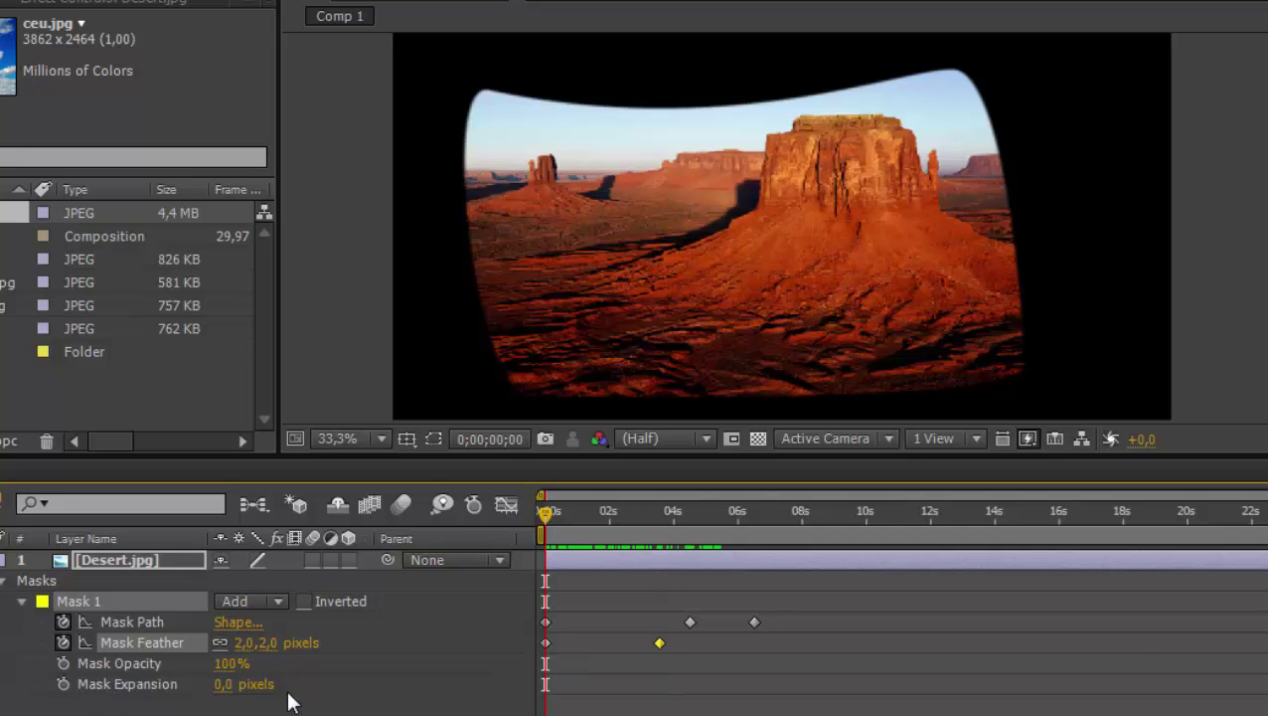
drag(813, 588, 527, 696)
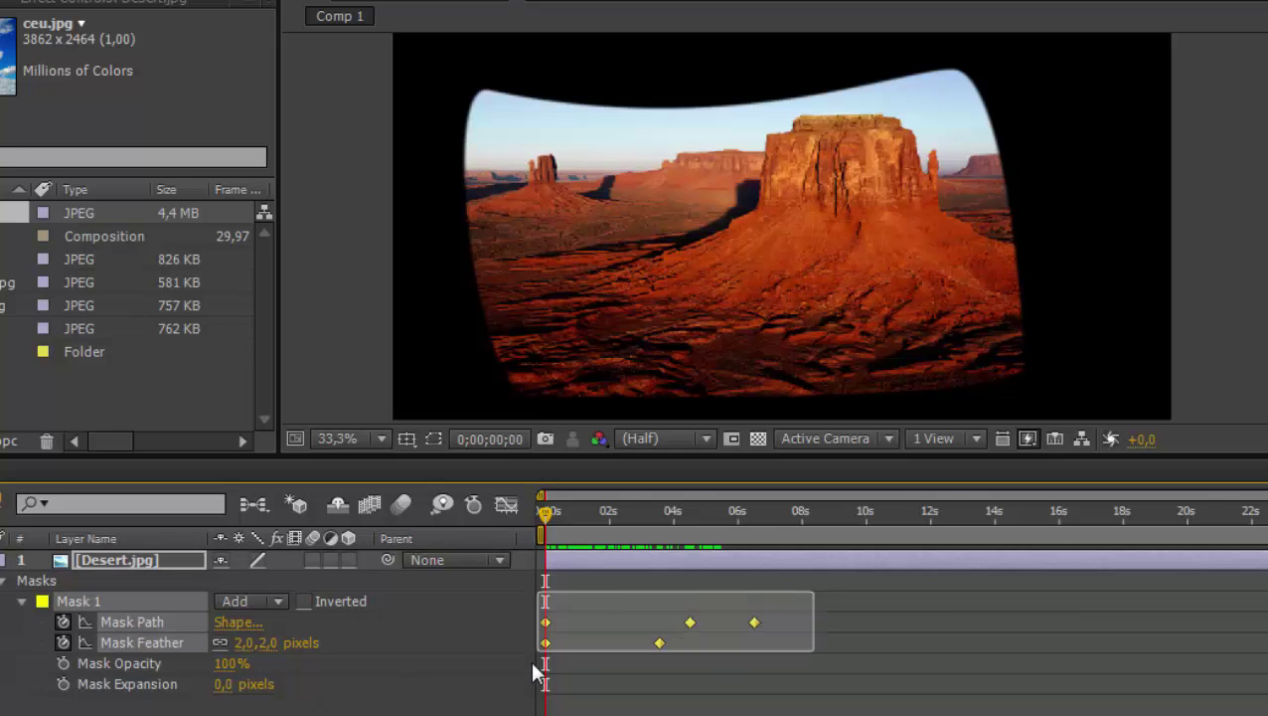
Delete the mask keyframes and Mask 1 from Desert.jpg, then zoom the viewer out to the full frame.
key(Delete)
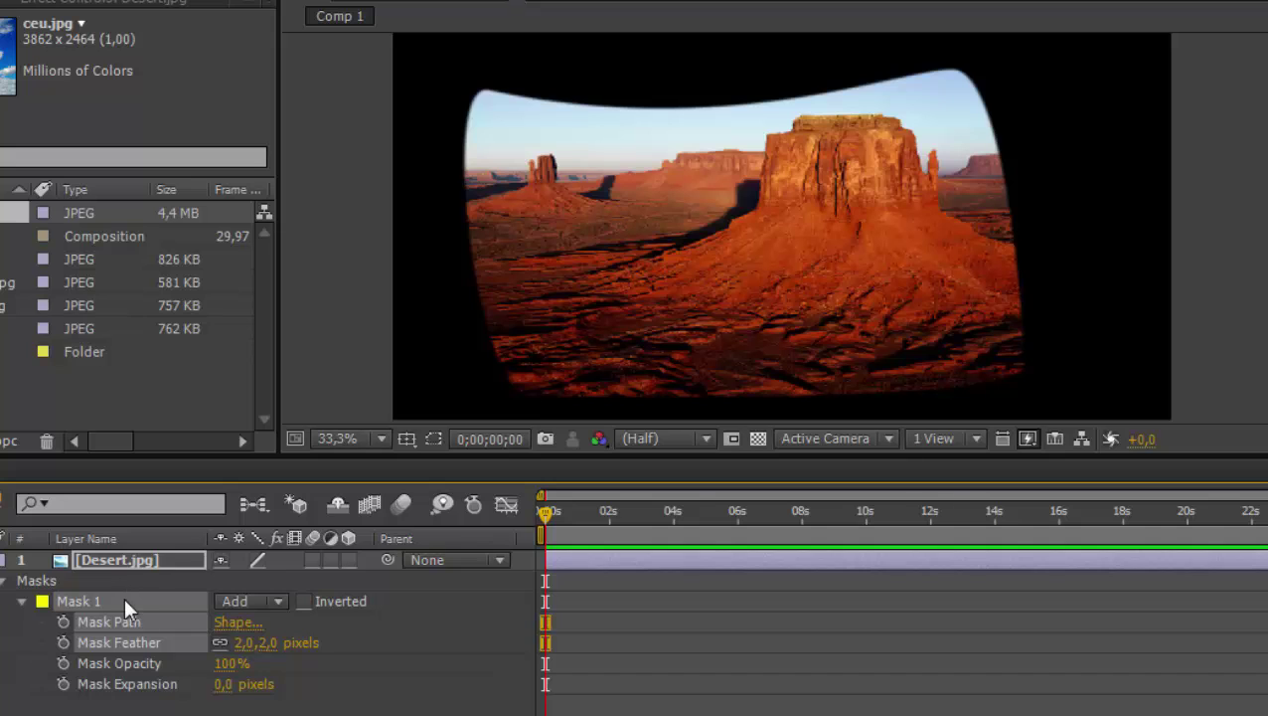
key(Delete)
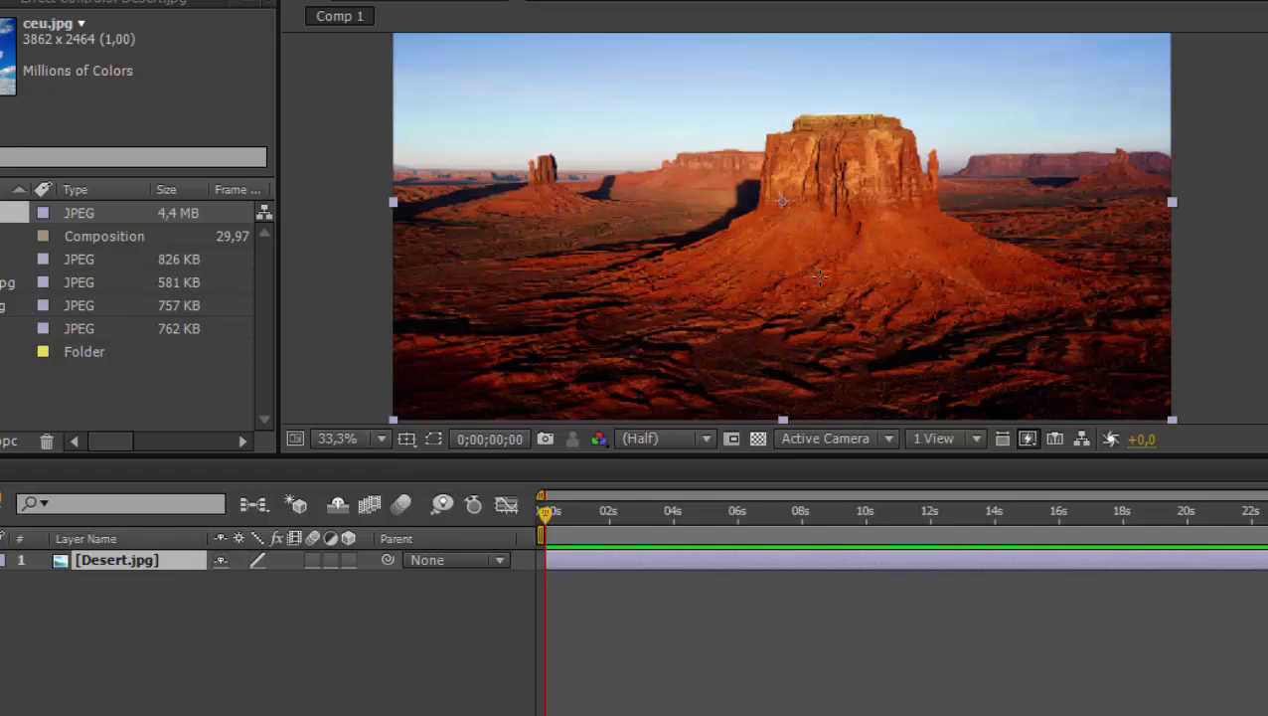
key(comma)
key(comma)
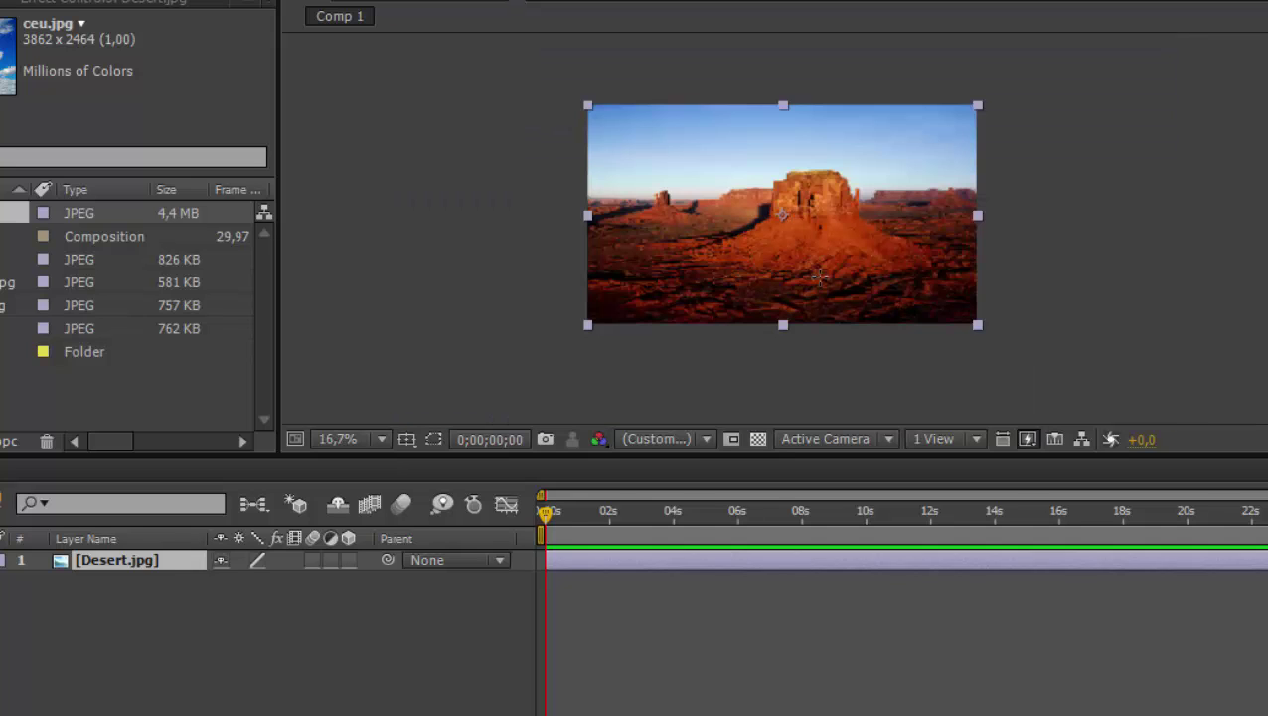
key(period)
key(period)
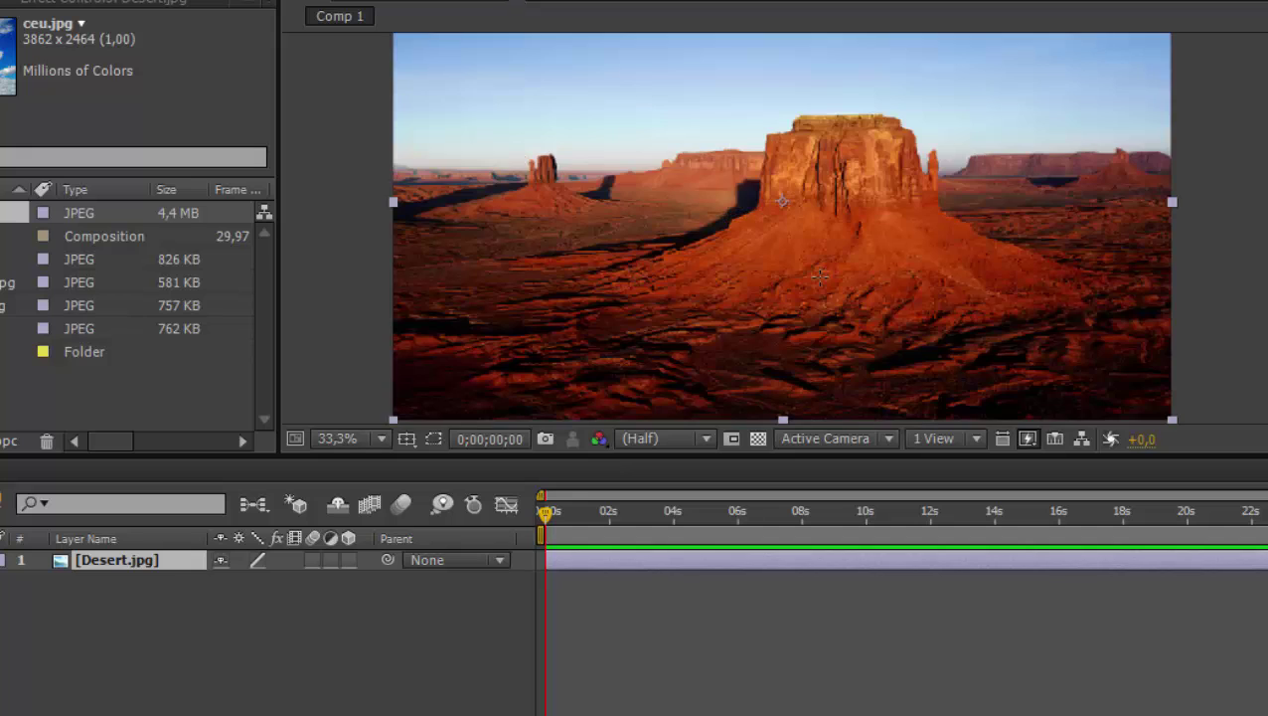
key(comma)
key(comma)
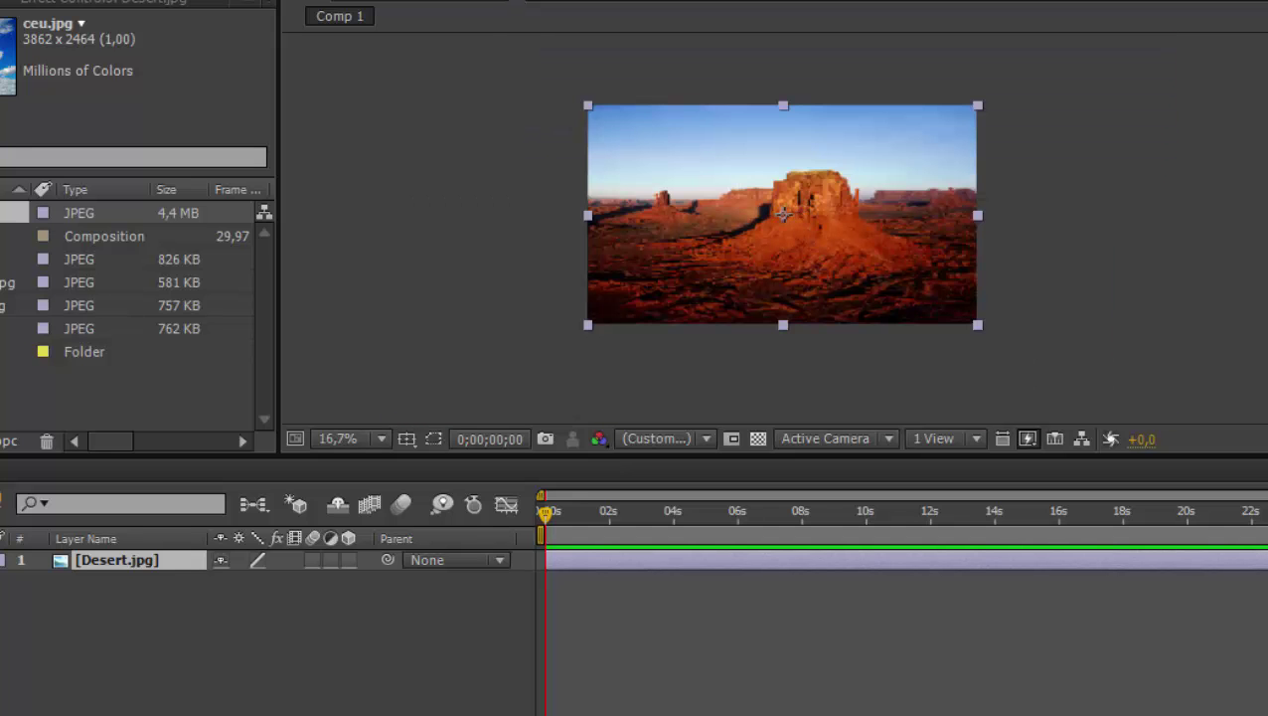
Draw an elliptical Mask 1 around the central butte and reveal its properties in the timeline.
click(783, 213)
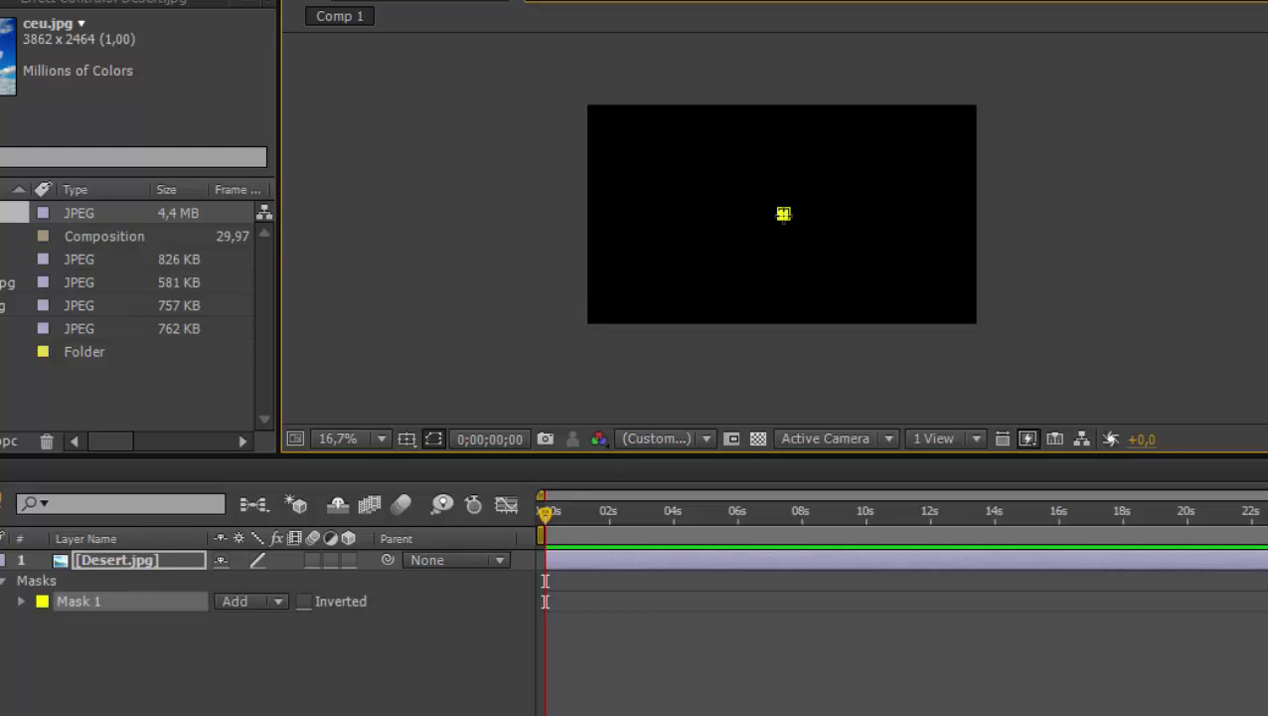
drag(783, 213, 833, 275)
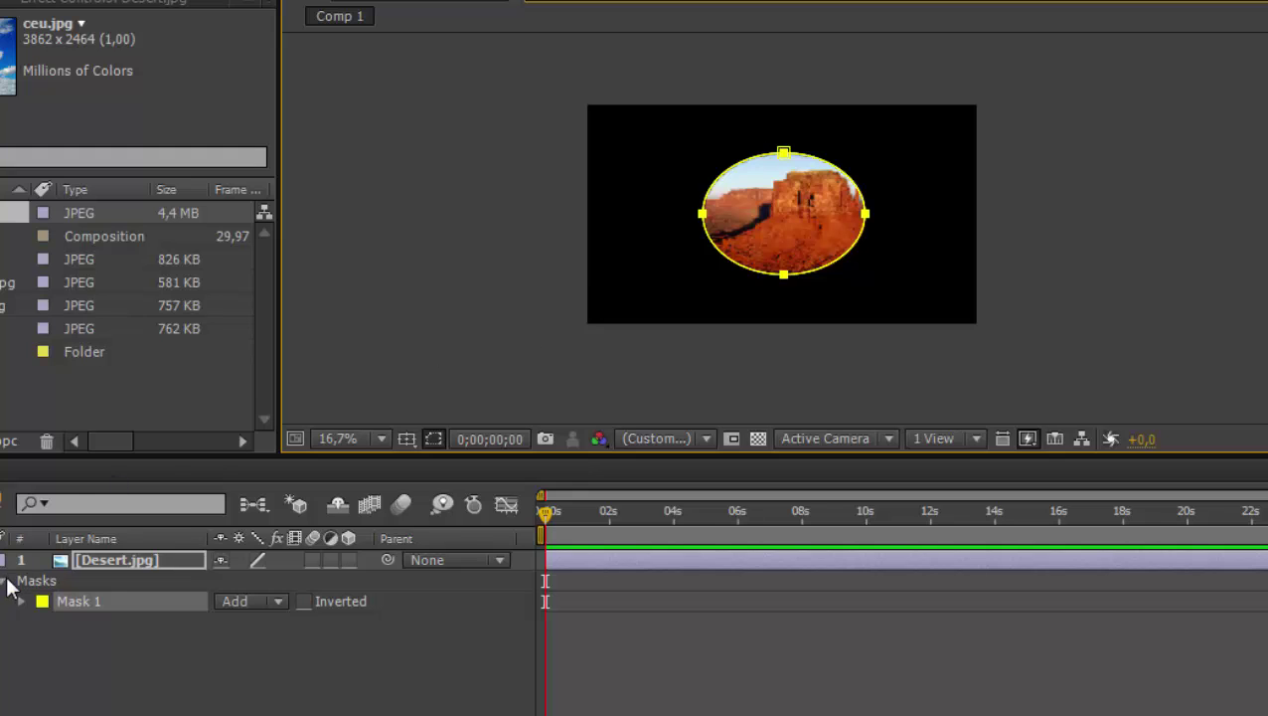
click(7, 583)
click(7, 584)
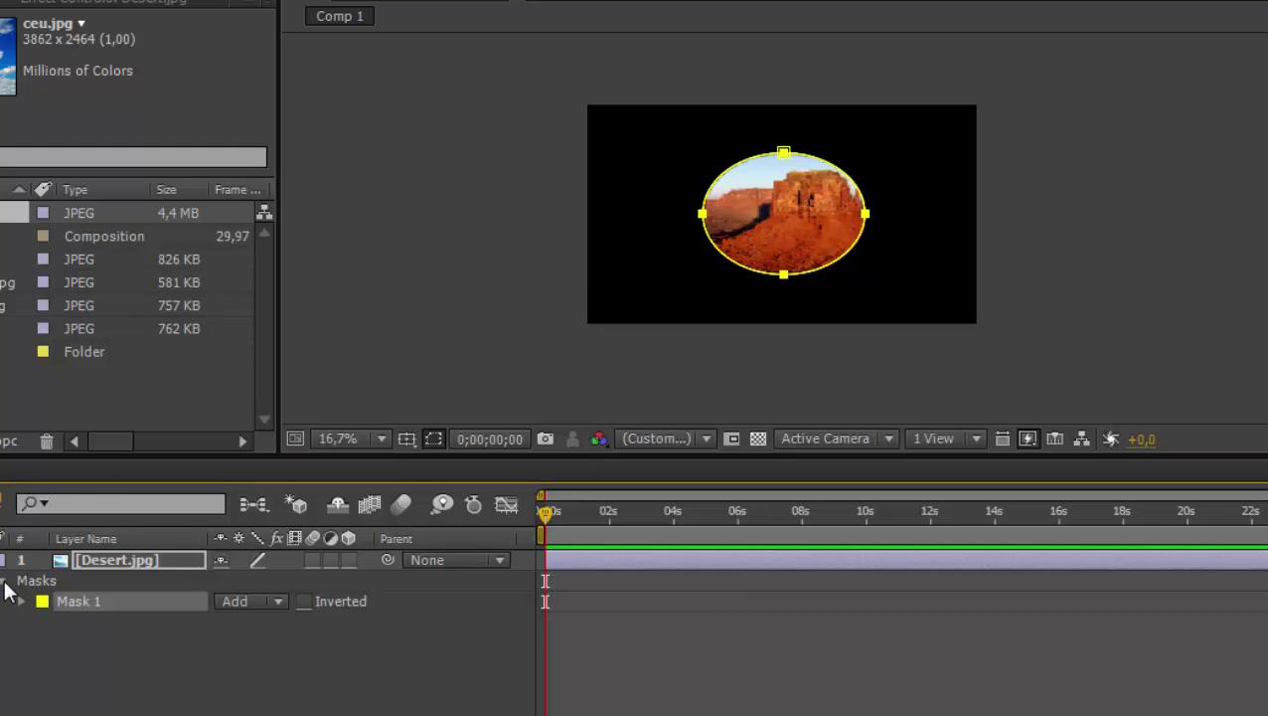
click(21, 602)
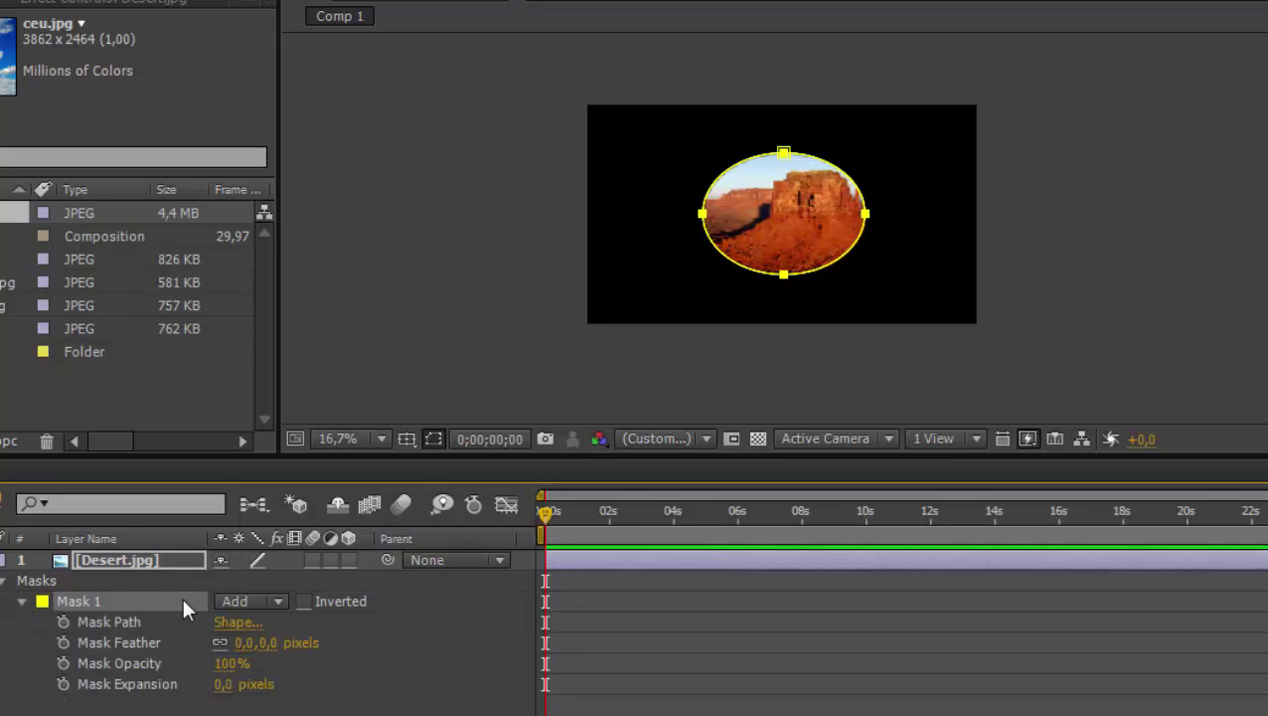
Keyframe Mask 1's expansion at -223 pixels at the start of the comp.
click(62, 685)
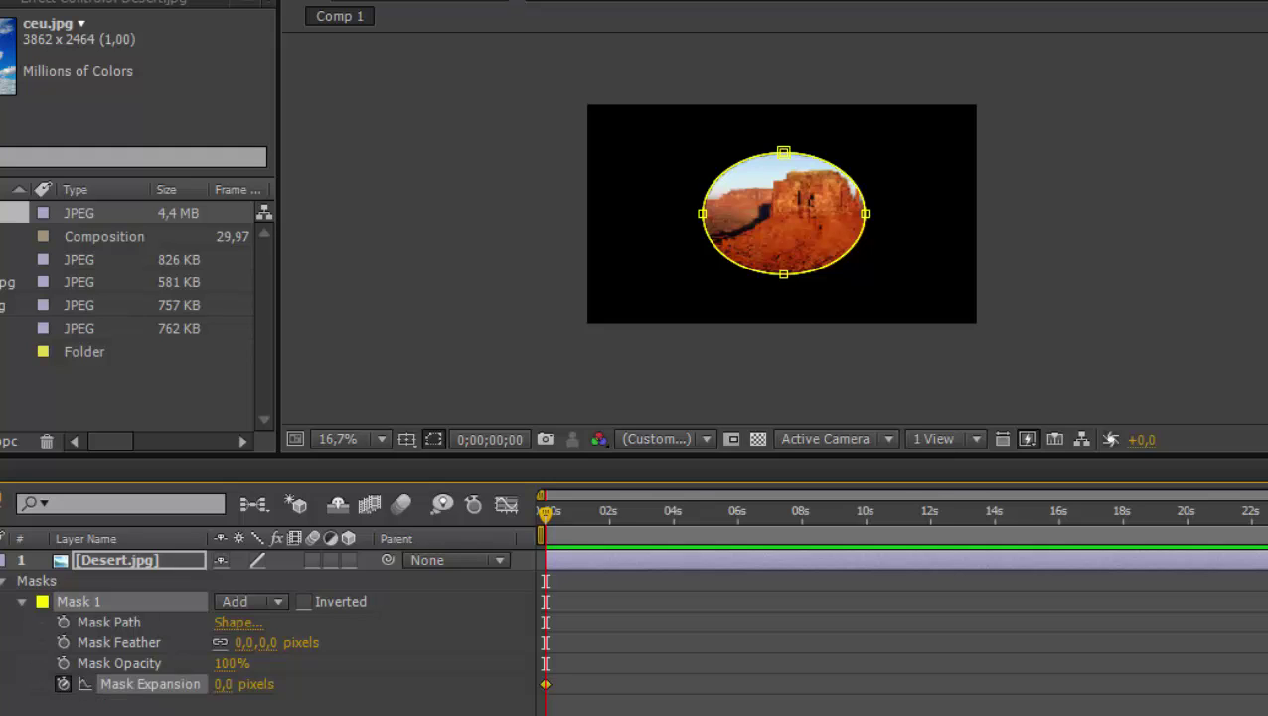
drag(549, 514, 870, 563)
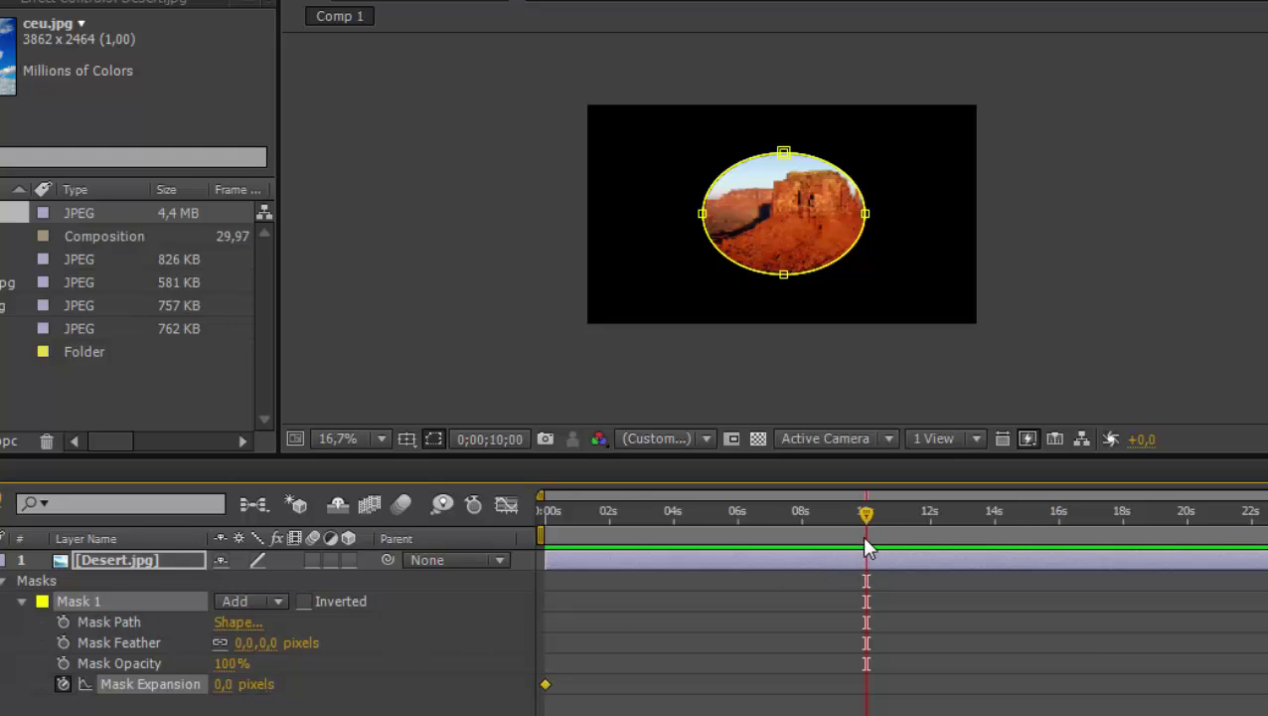
drag(834, 521, 512, 578)
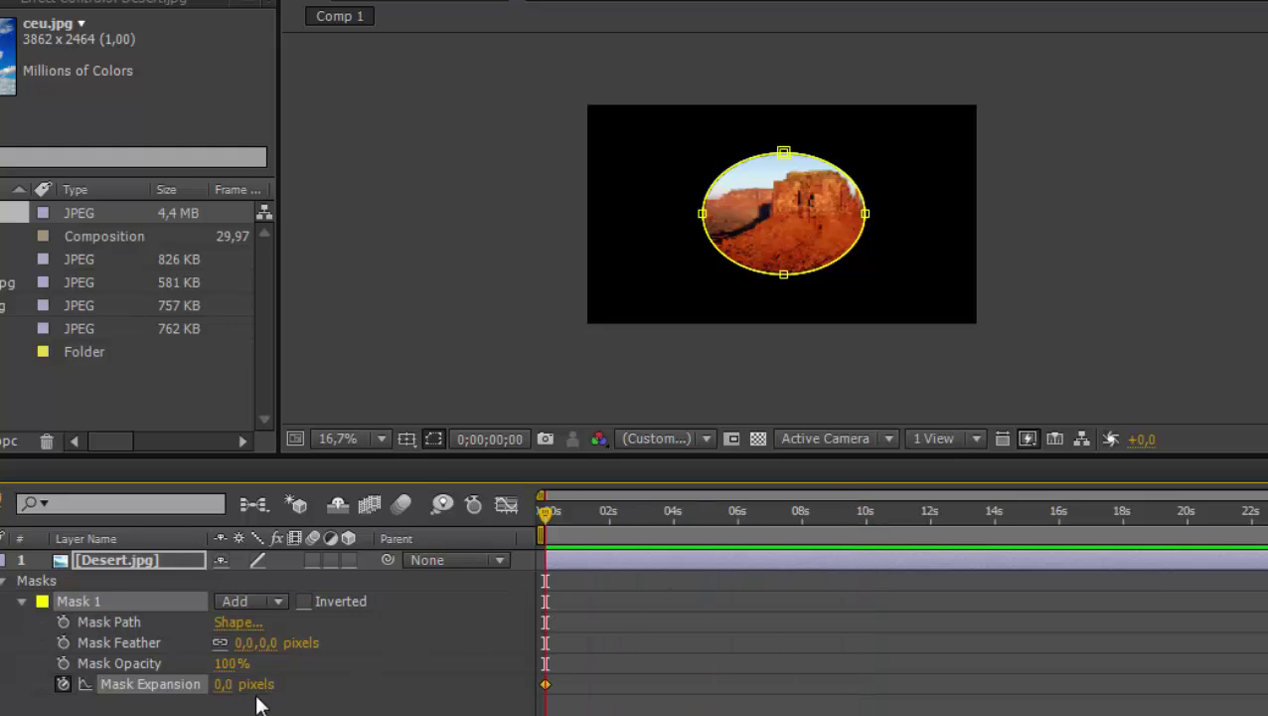
drag(228, 693, 3, 678)
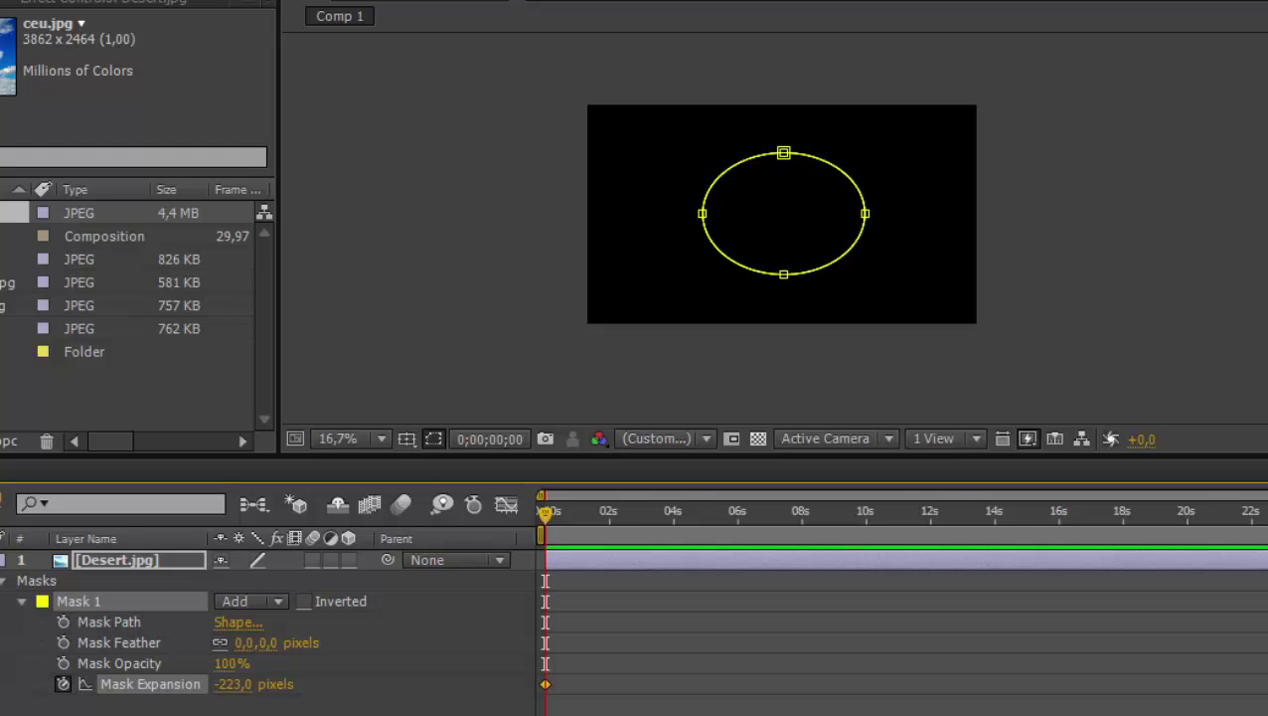
Set Mask Expansion to 488 pixels at 0;00;09;29 and RAM-preview the animation.
mouse_move(542, 513)
mouse_down()
mouse_move(730, 562)
mouse_move(862, 553)
mouse_up()
drag(863, 559, 864, 560)
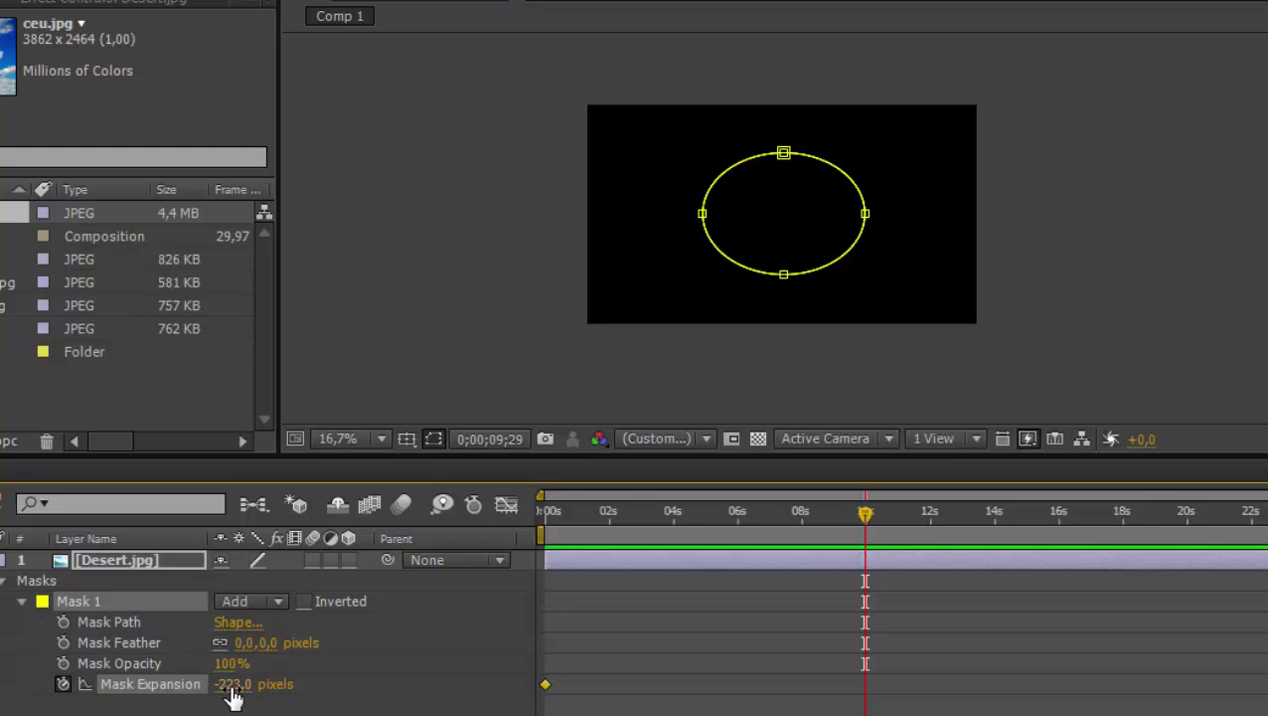
drag(231, 688, 991, 631)
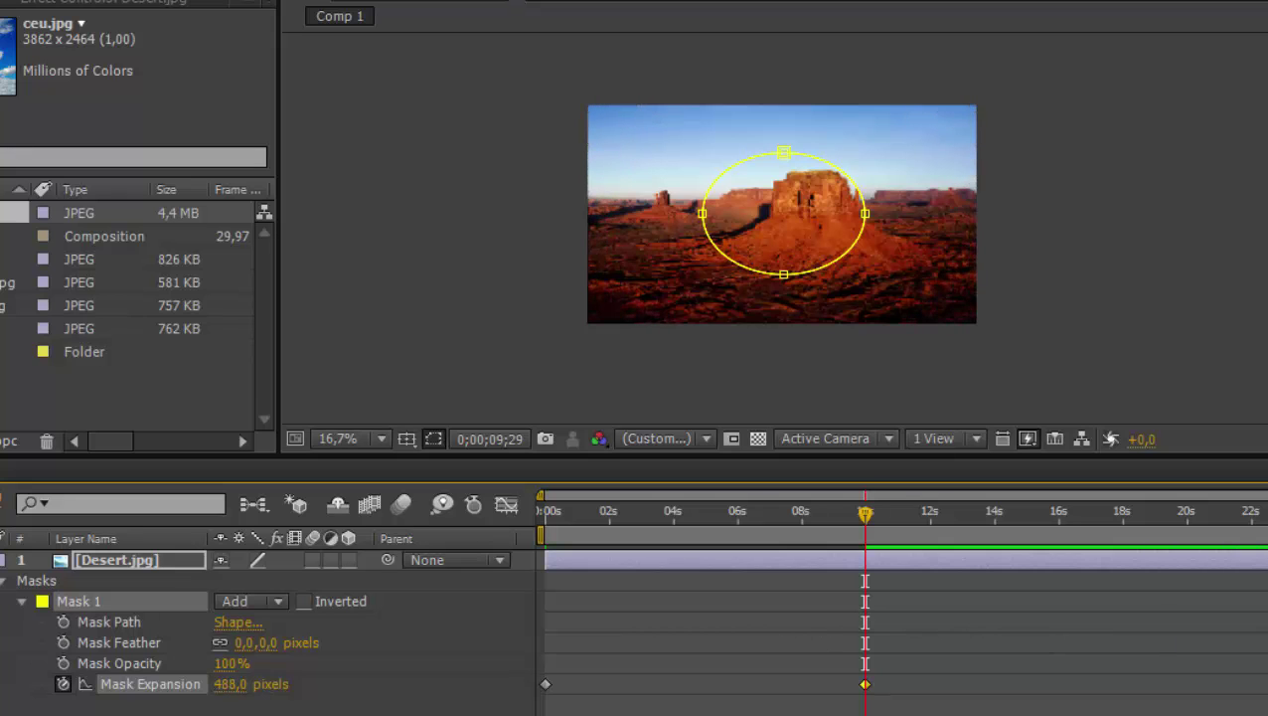
click(1254, 162)
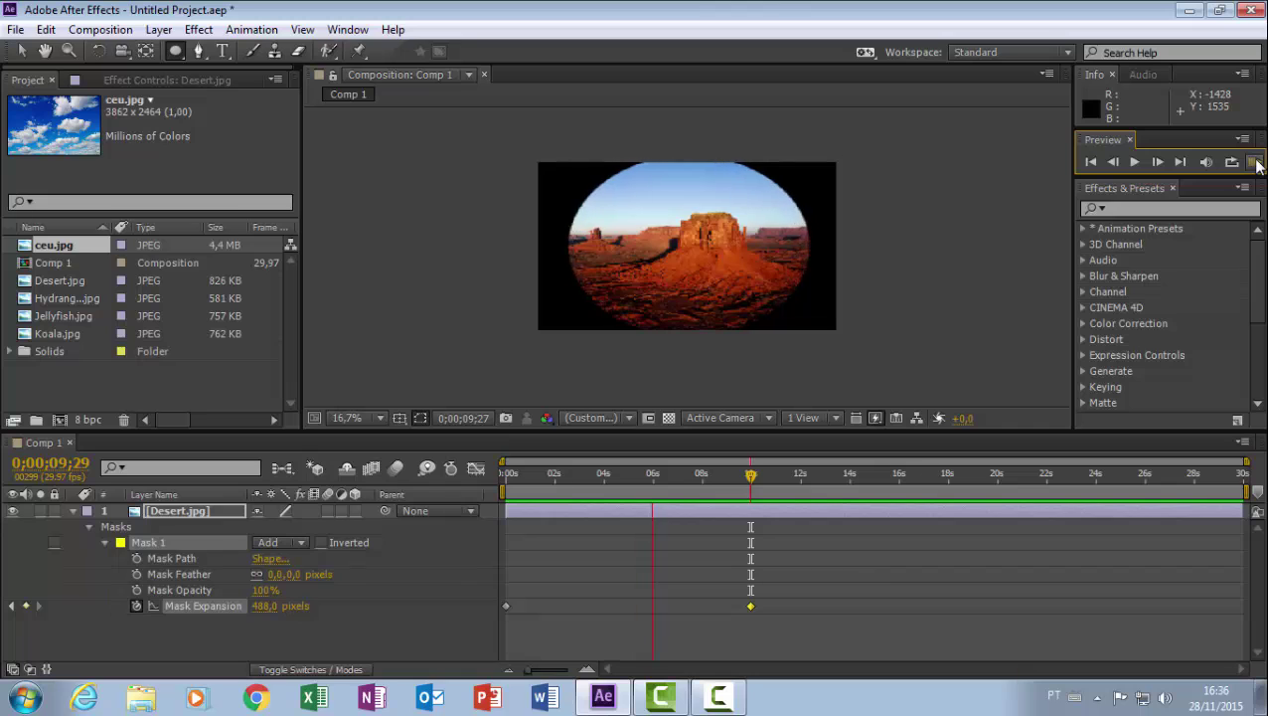
Feather the oval mask to about 16 pixels and preview the softened expanding oval again.
key(space)
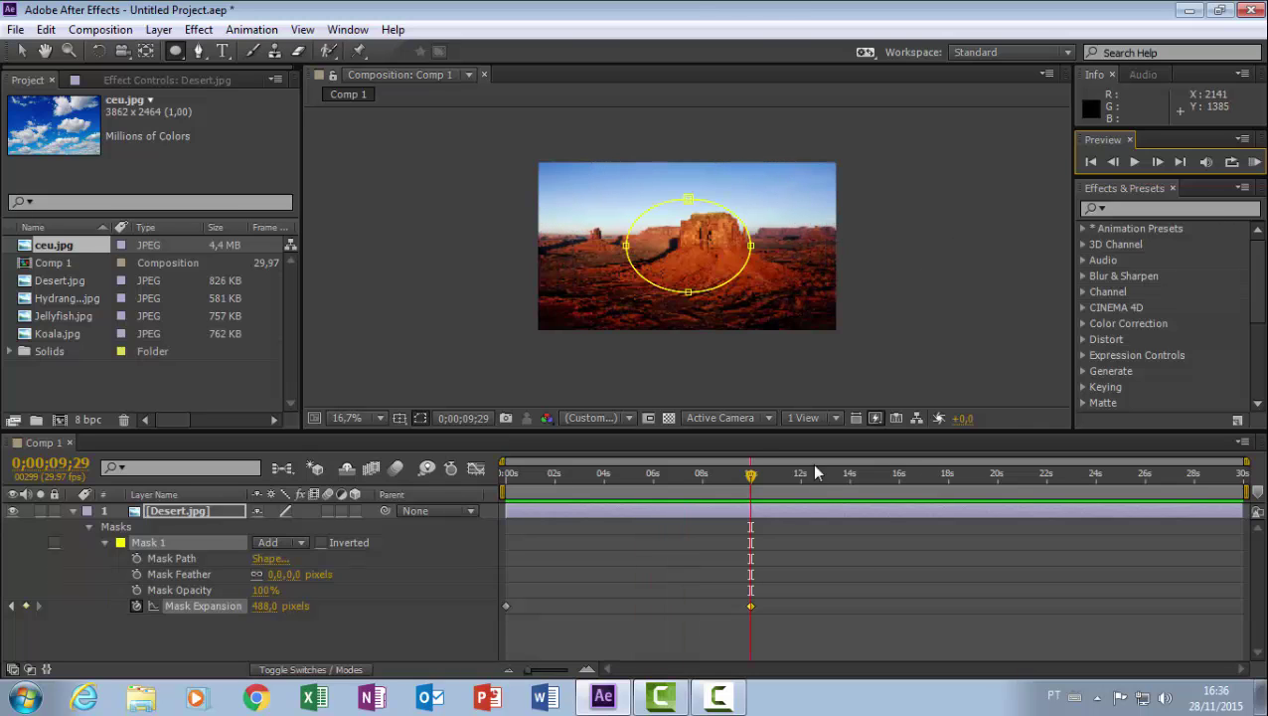
drag(749, 474, 556, 507)
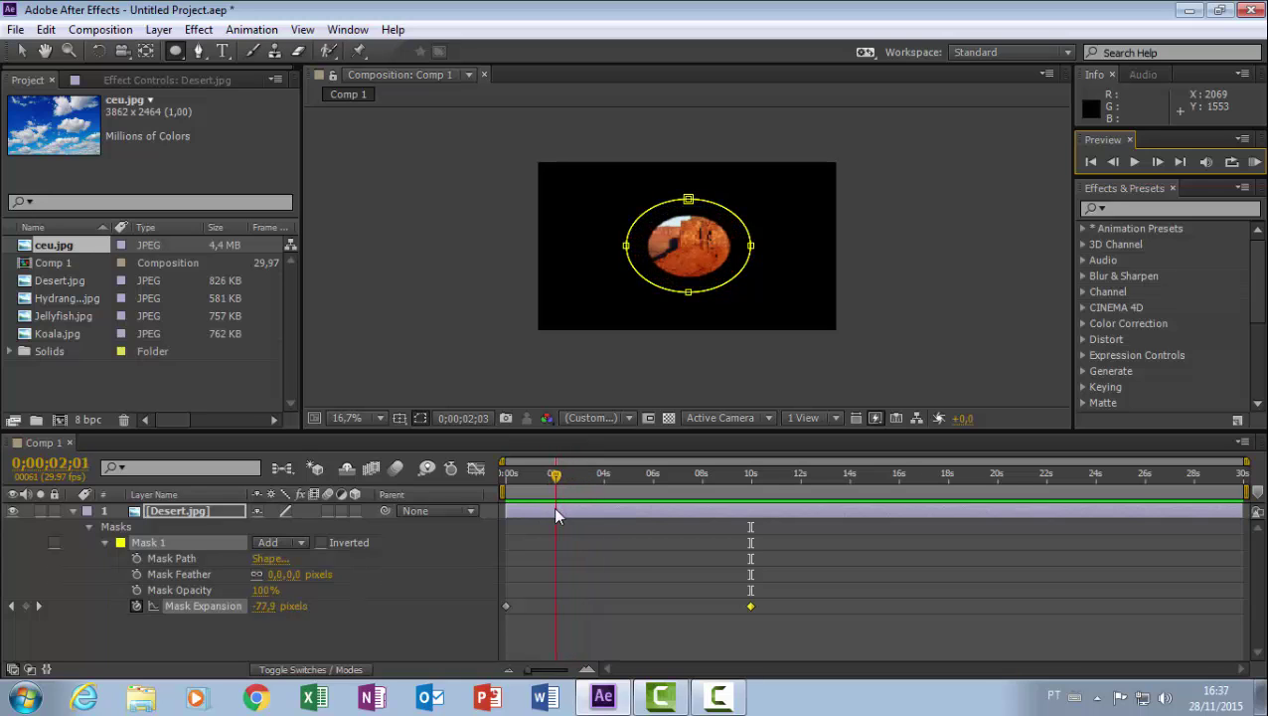
drag(292, 579, 298, 574)
click(1254, 161)
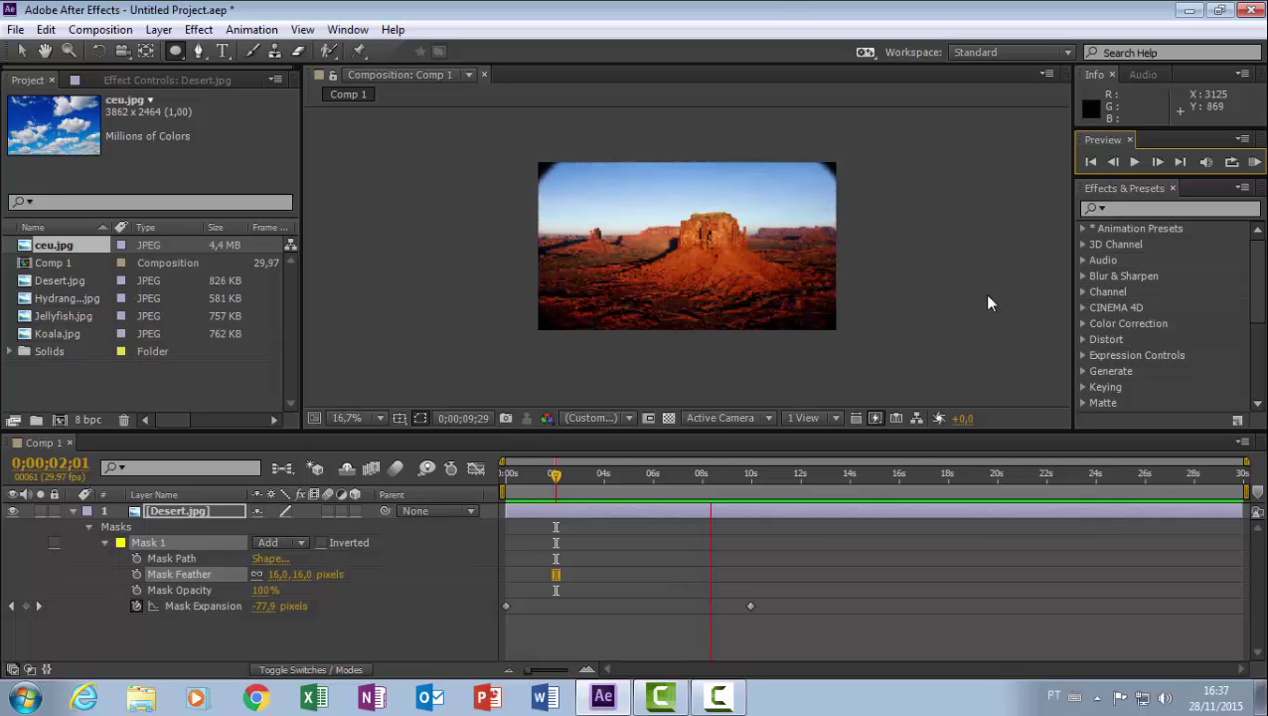
click(888, 367)
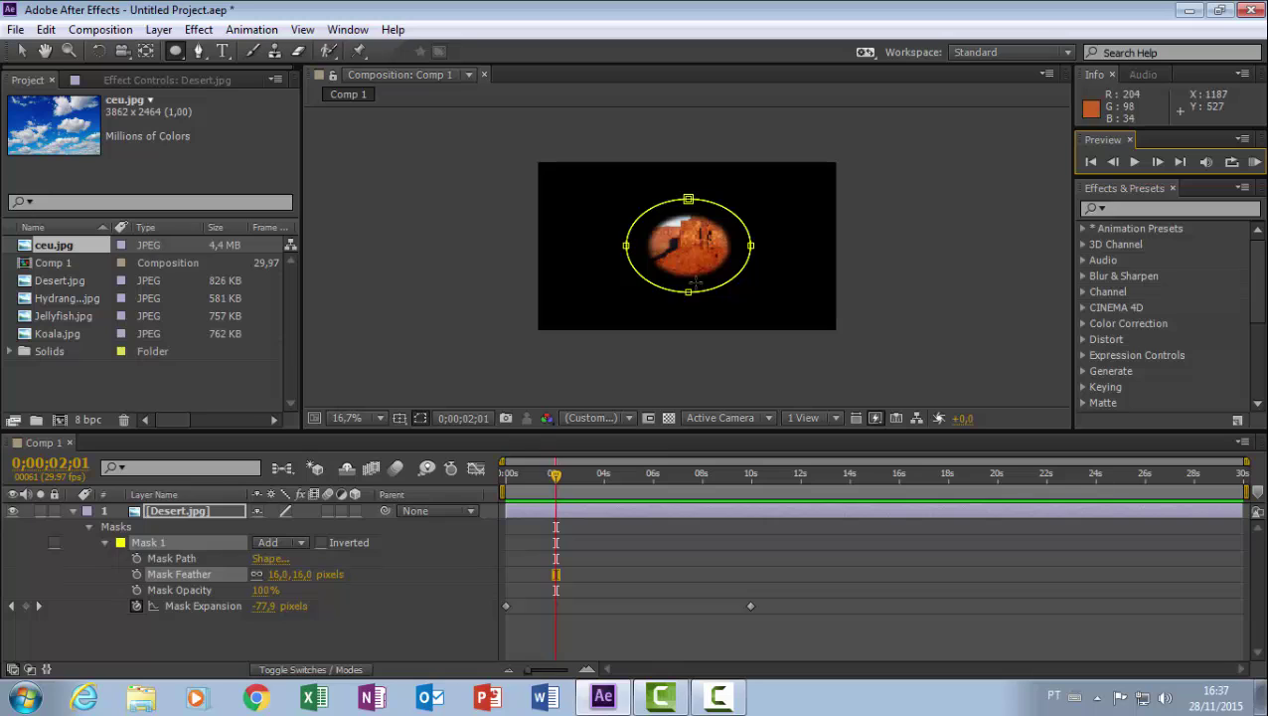
mouse_move(555, 487)
mouse_down()
mouse_move(497, 497)
mouse_move(518, 486)
mouse_up()
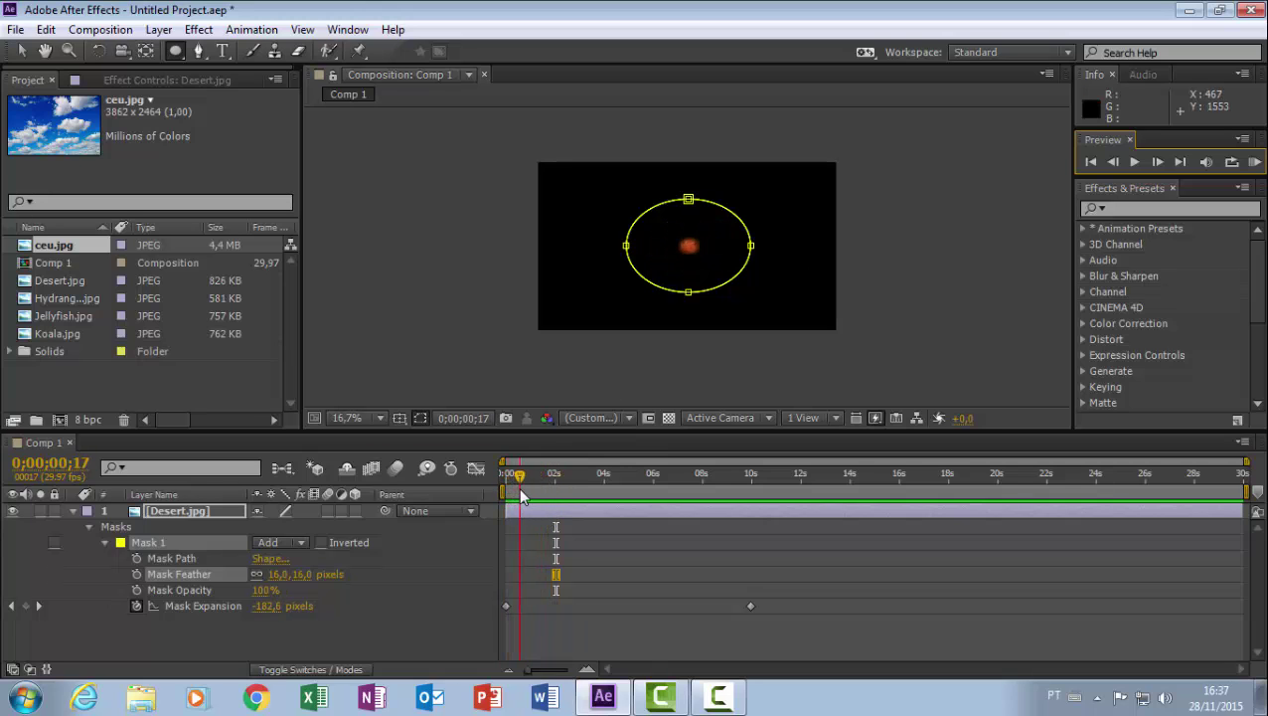
Keyframe Mask 1's path near the start, then undo an accidental second oval mask.
click(136, 558)
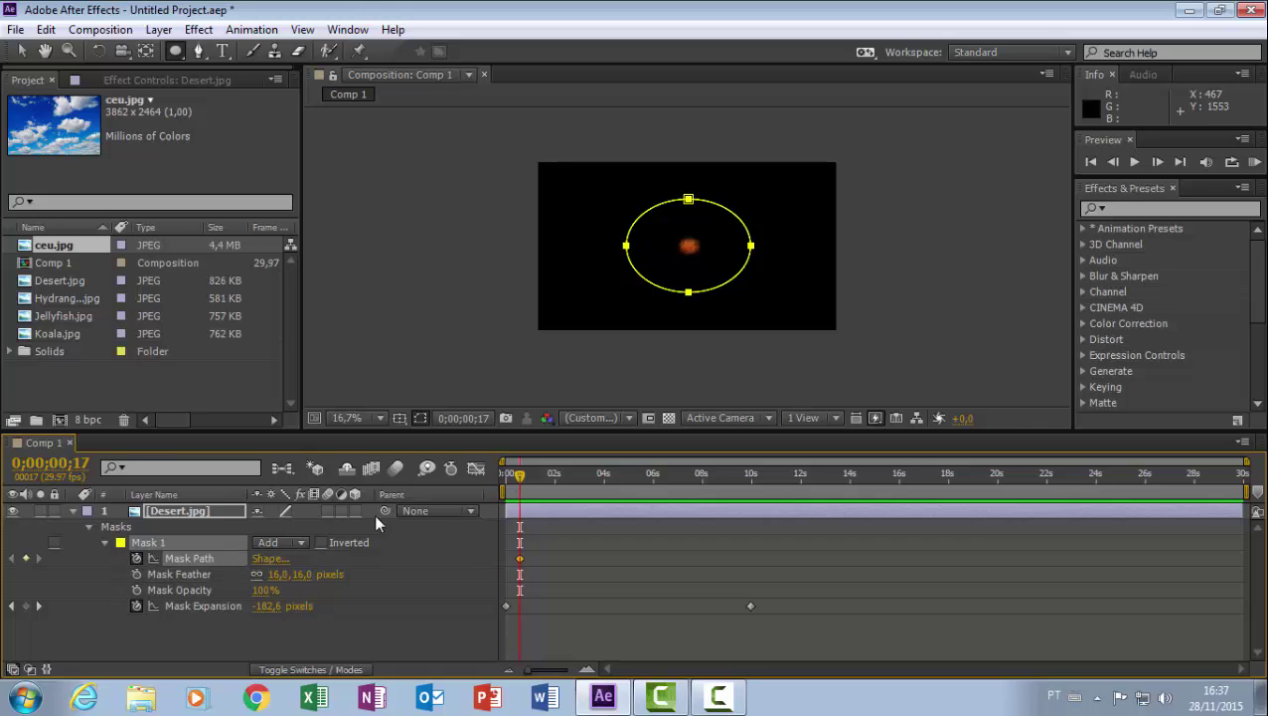
drag(516, 481, 539, 479)
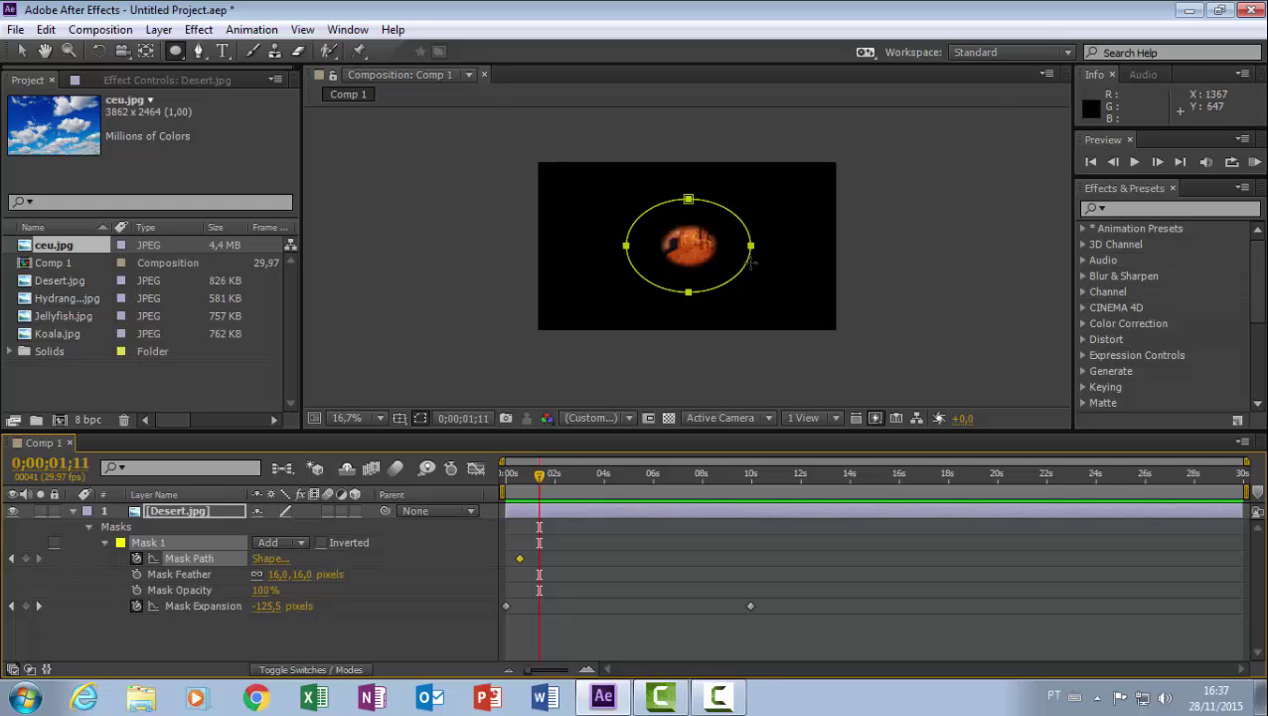
click(753, 246)
click(759, 244)
drag(760, 244, 801, 303)
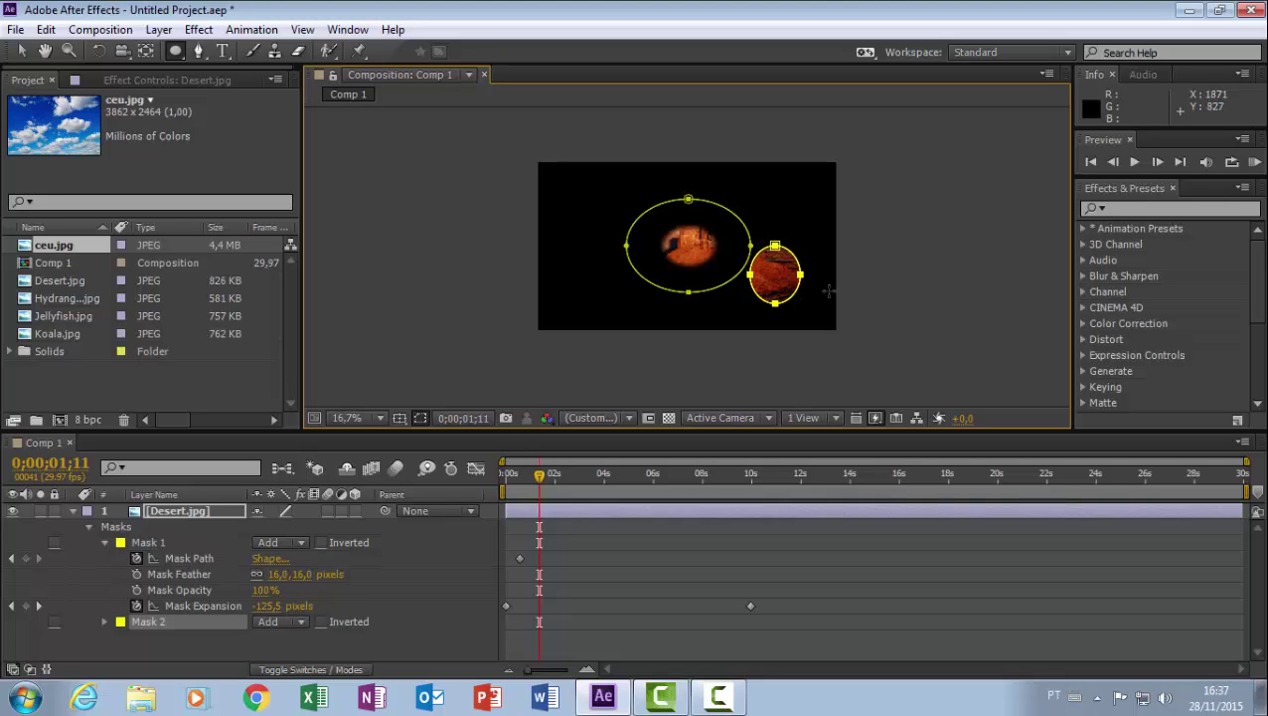
key(ctrl+z)
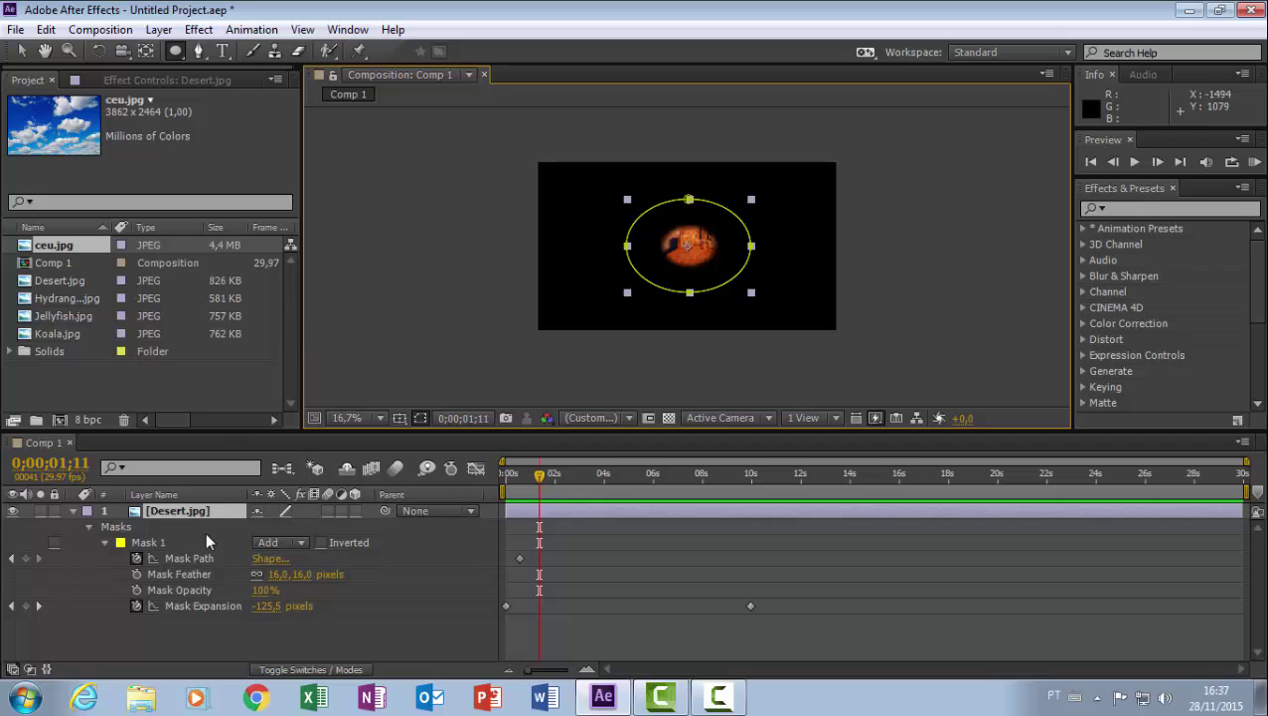
Stretch Mask 1 into a wide horizontal ellipse with Free Transform, keyframed at 0;00;01;11.
click(200, 541)
click(200, 541)
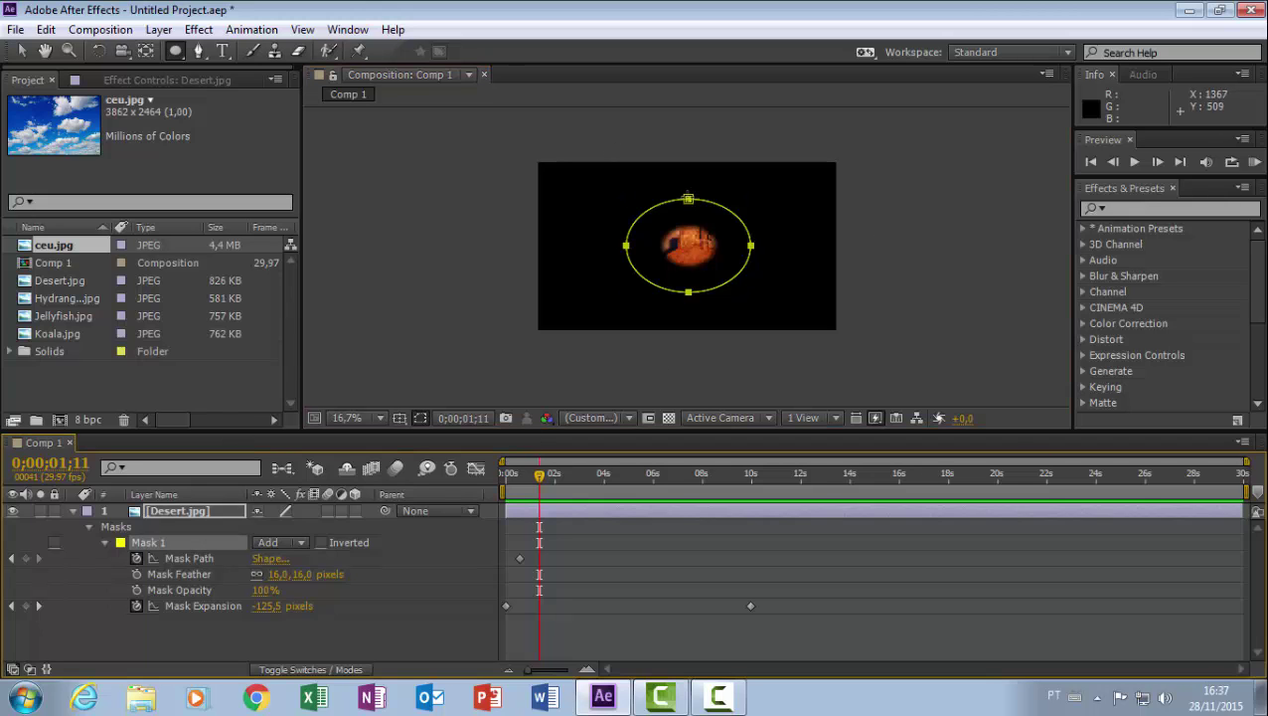
click(22, 52)
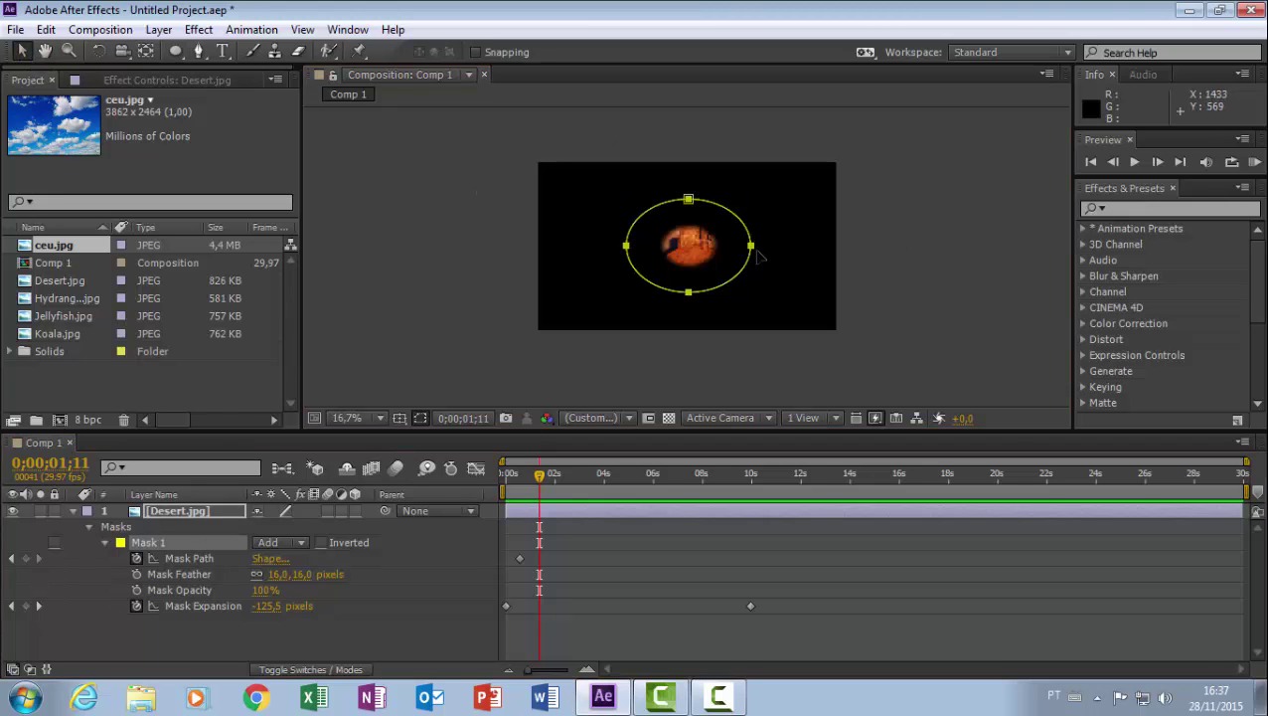
drag(753, 248, 754, 250)
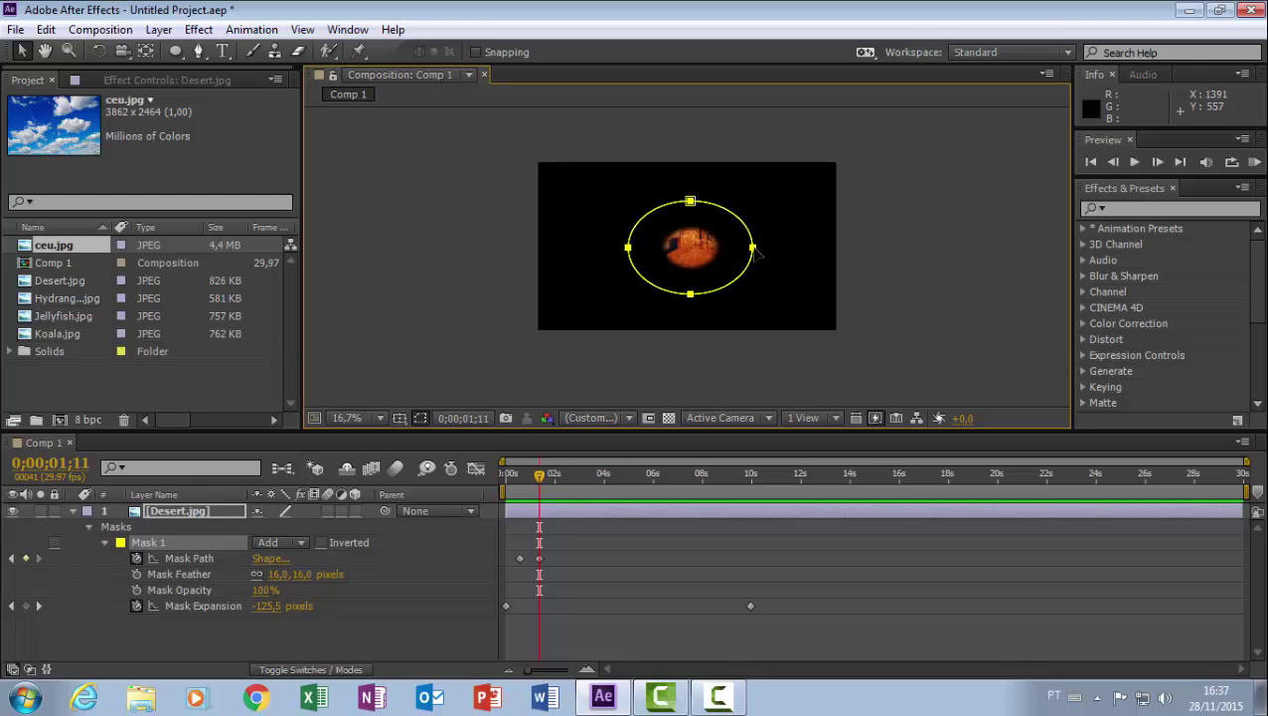
double_click(755, 248)
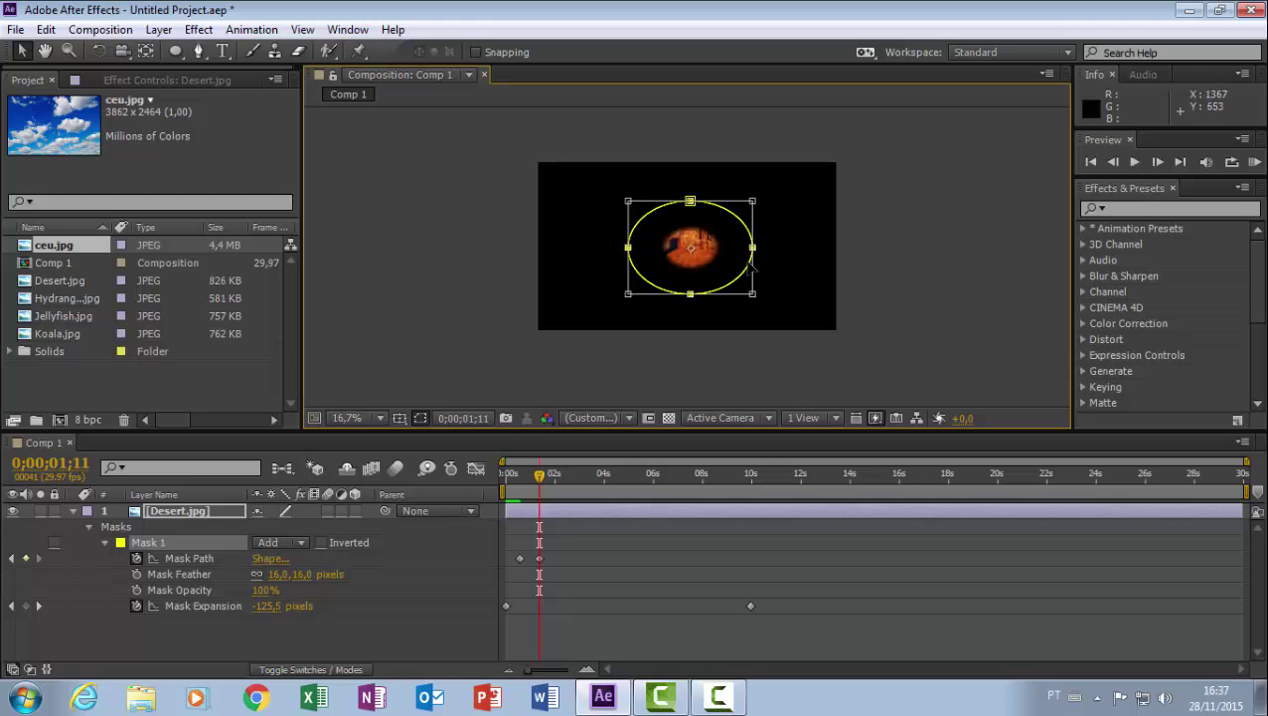
double_click(731, 290)
double_click(735, 286)
mouse_move(764, 252)
mouse_down()
mouse_move(854, 247)
mouse_move(832, 246)
mouse_up()
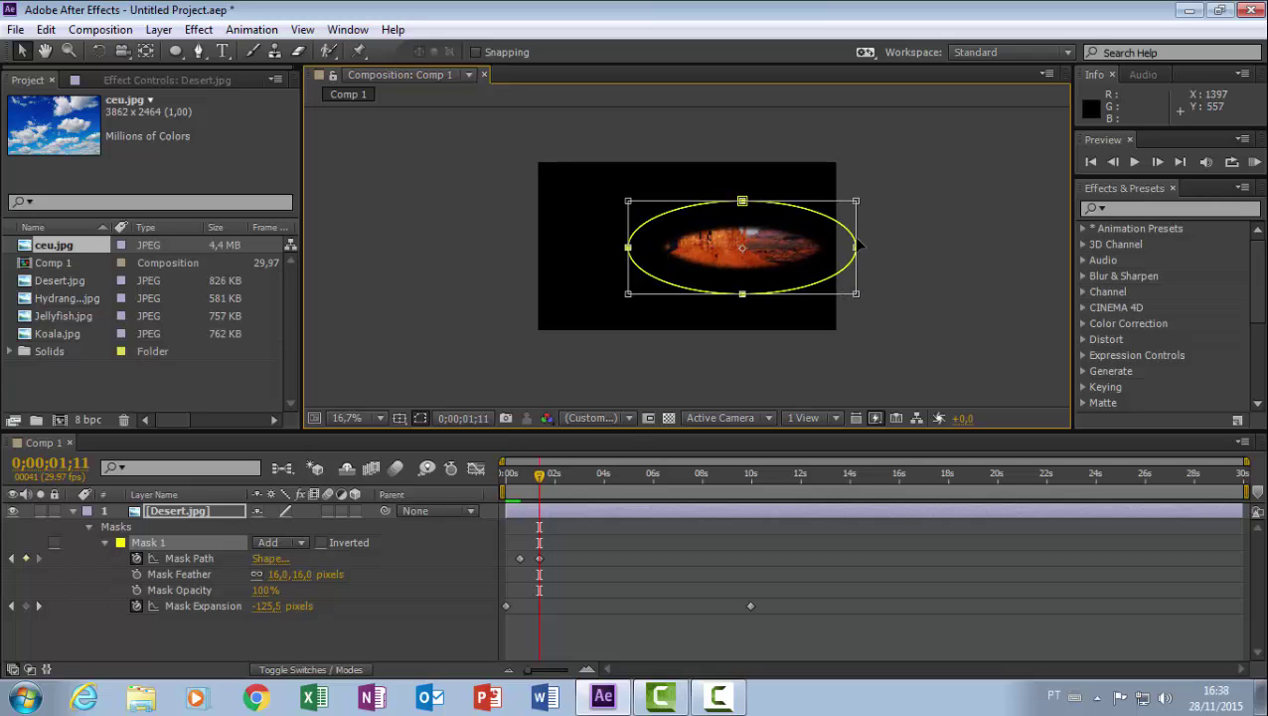
click(535, 475)
Scrub the timeline to review the oval's expansion and raised position near 0;00;02;13.
mouse_move(538, 484)
mouse_down()
mouse_move(554, 495)
mouse_move(753, 475)
mouse_move(567, 502)
mouse_up()
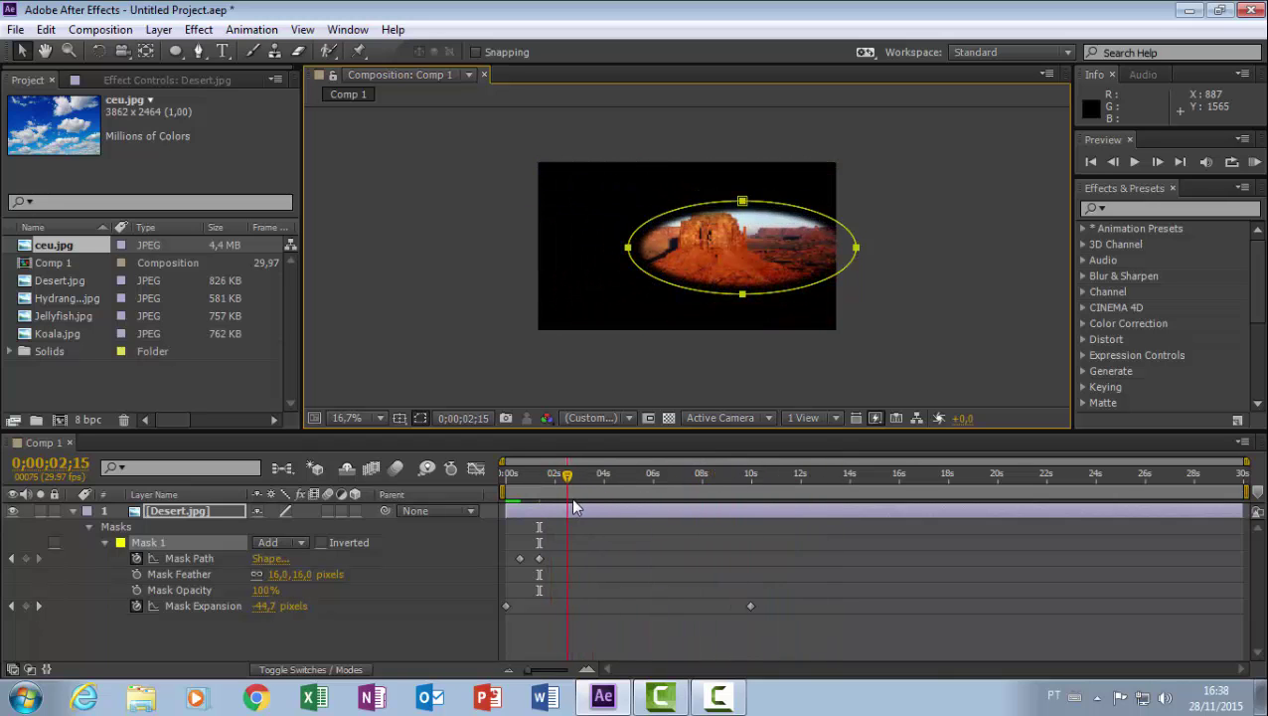
mouse_move(742, 307)
mouse_down()
mouse_move(739, 326)
mouse_move(613, 244)
mouse_move(628, 252)
mouse_up()
mouse_move(563, 479)
mouse_down()
mouse_move(669, 500)
mouse_move(477, 490)
mouse_up()
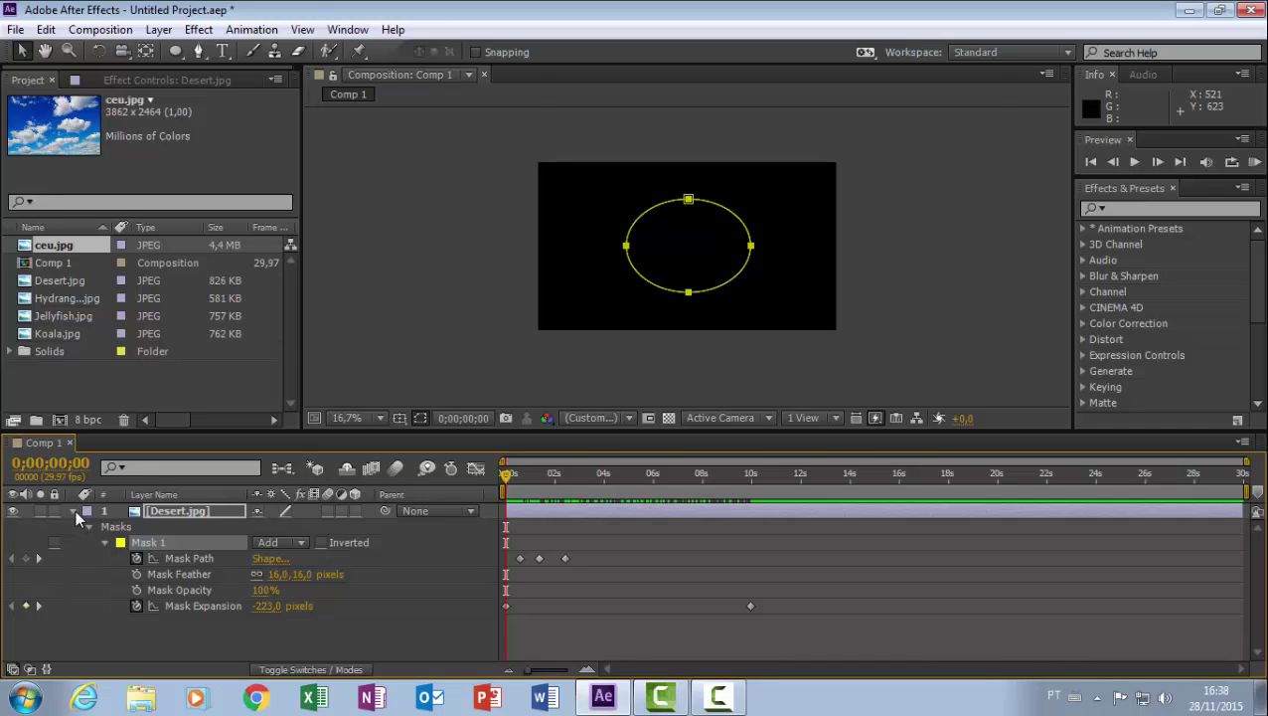
Delete the masked Desert.jpg layer and drag a fresh Desert.jpg from the Project panel into Comp 1.
click(74, 510)
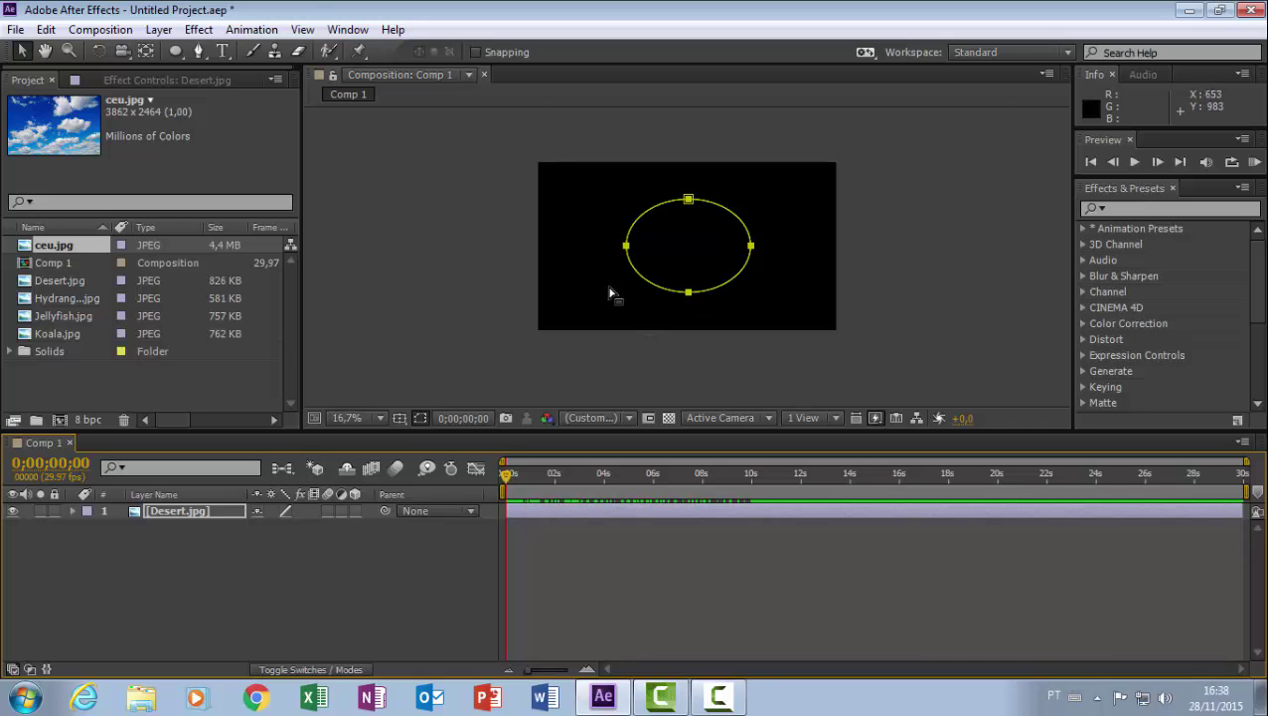
click(213, 510)
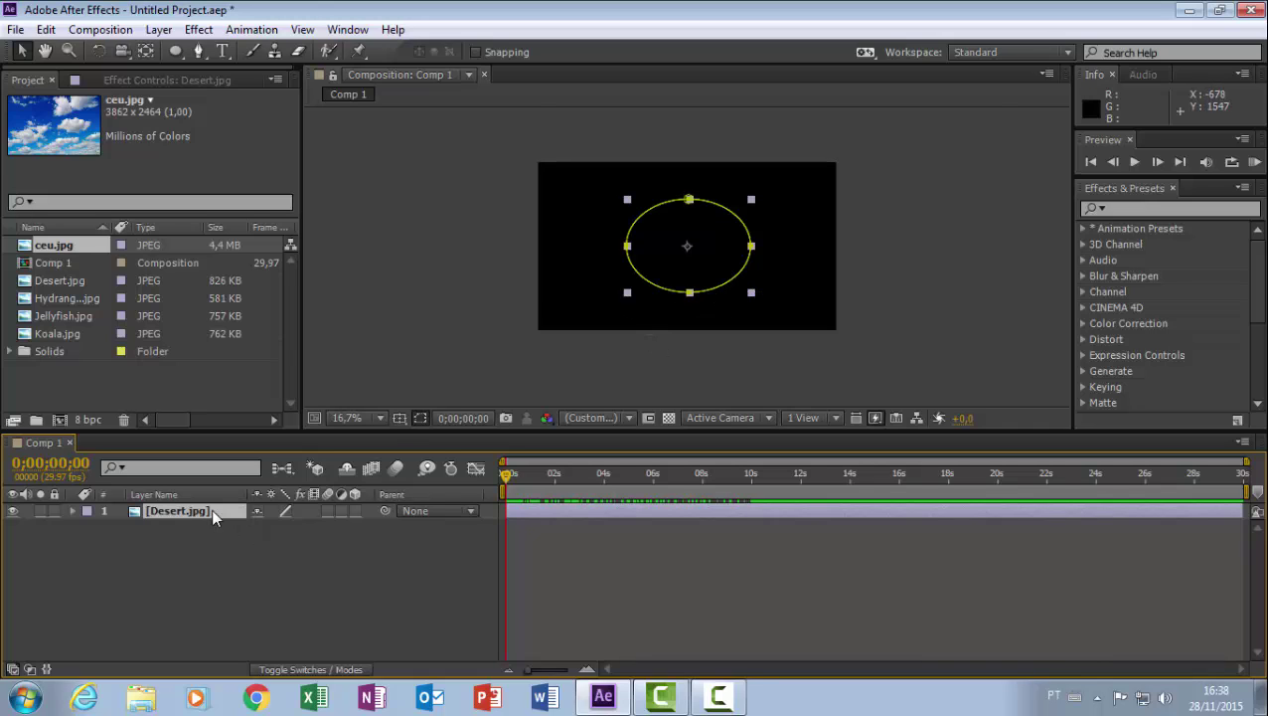
key(Delete)
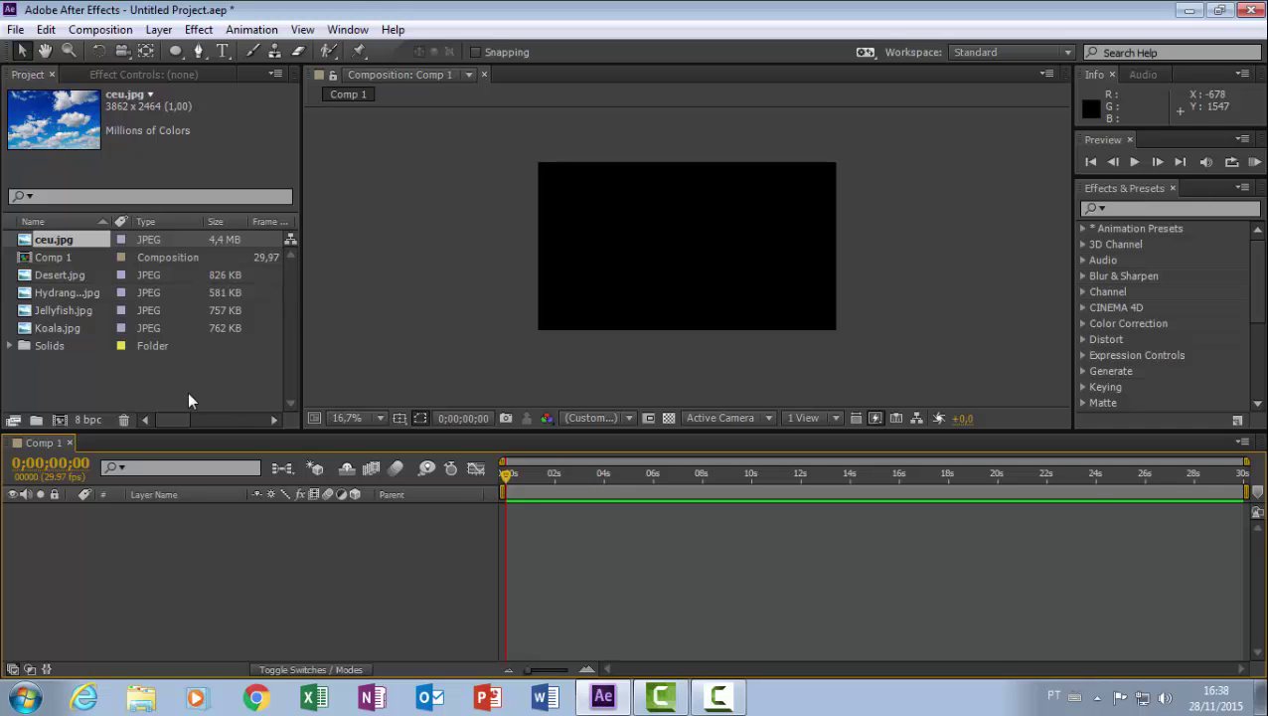
drag(62, 274, 131, 558)
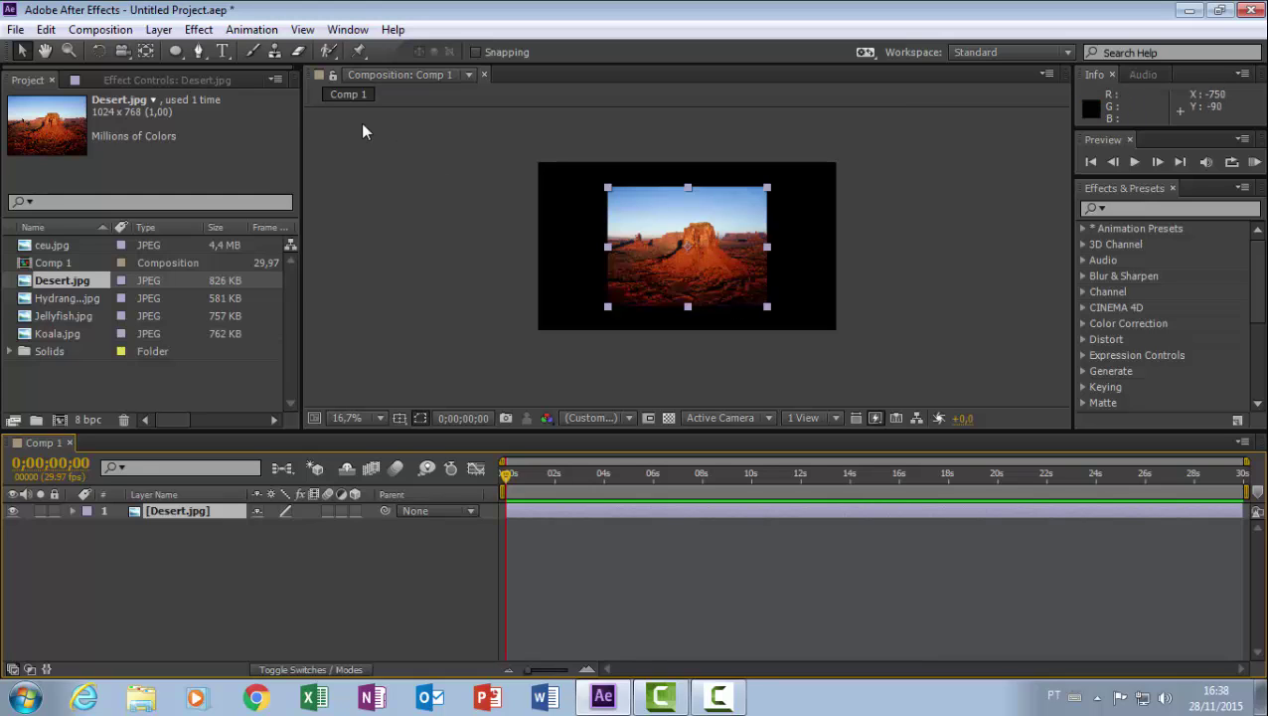
Draw a closed Pen-tool mask path around the sky along the horizon and rock skyline.
click(198, 54)
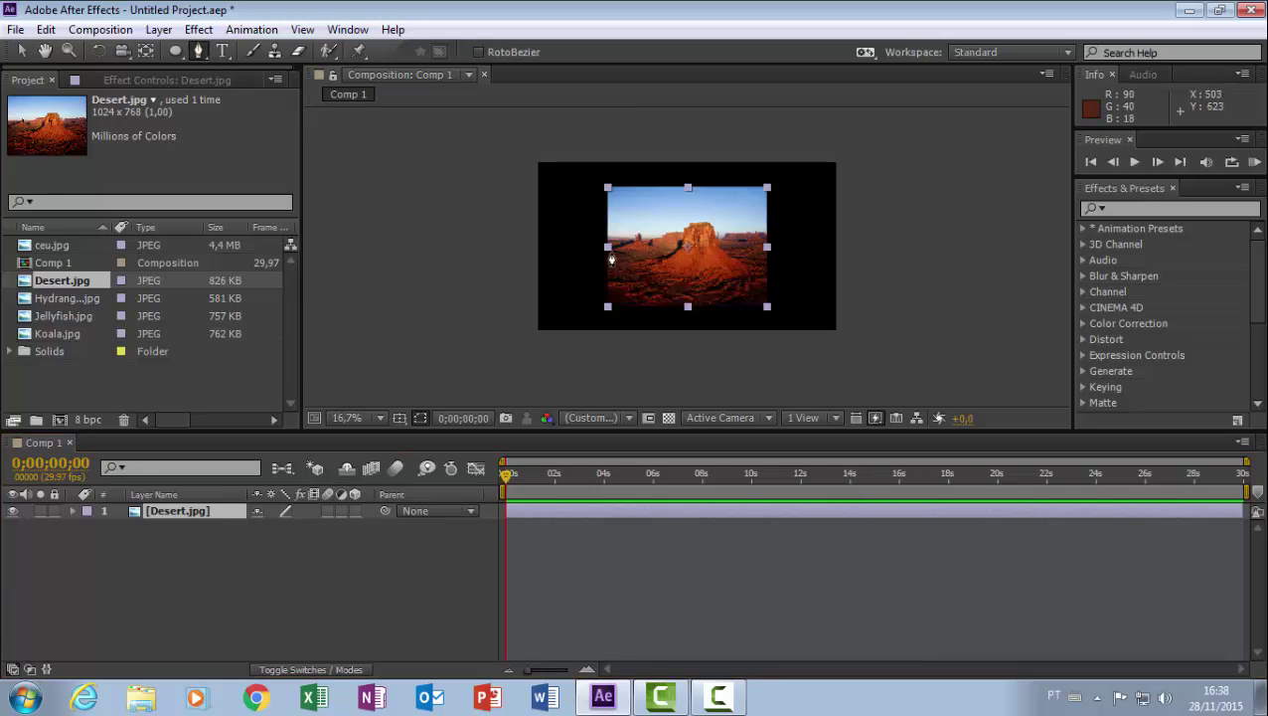
click(598, 236)
drag(636, 238, 756, 232)
click(776, 236)
click(787, 170)
click(789, 128)
click(722, 139)
click(658, 134)
click(609, 142)
click(592, 189)
click(597, 236)
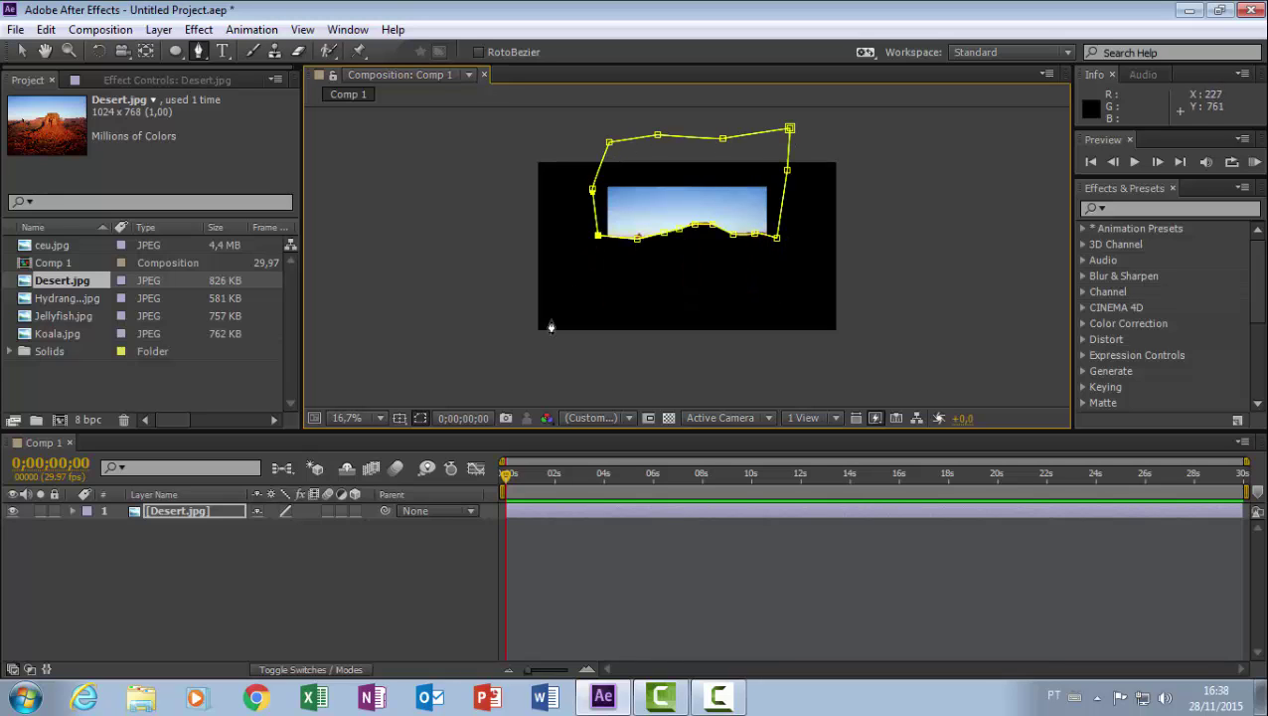
Set Mask 1 to Subtract mode and hide the mask outline in the viewer.
click(72, 510)
click(89, 526)
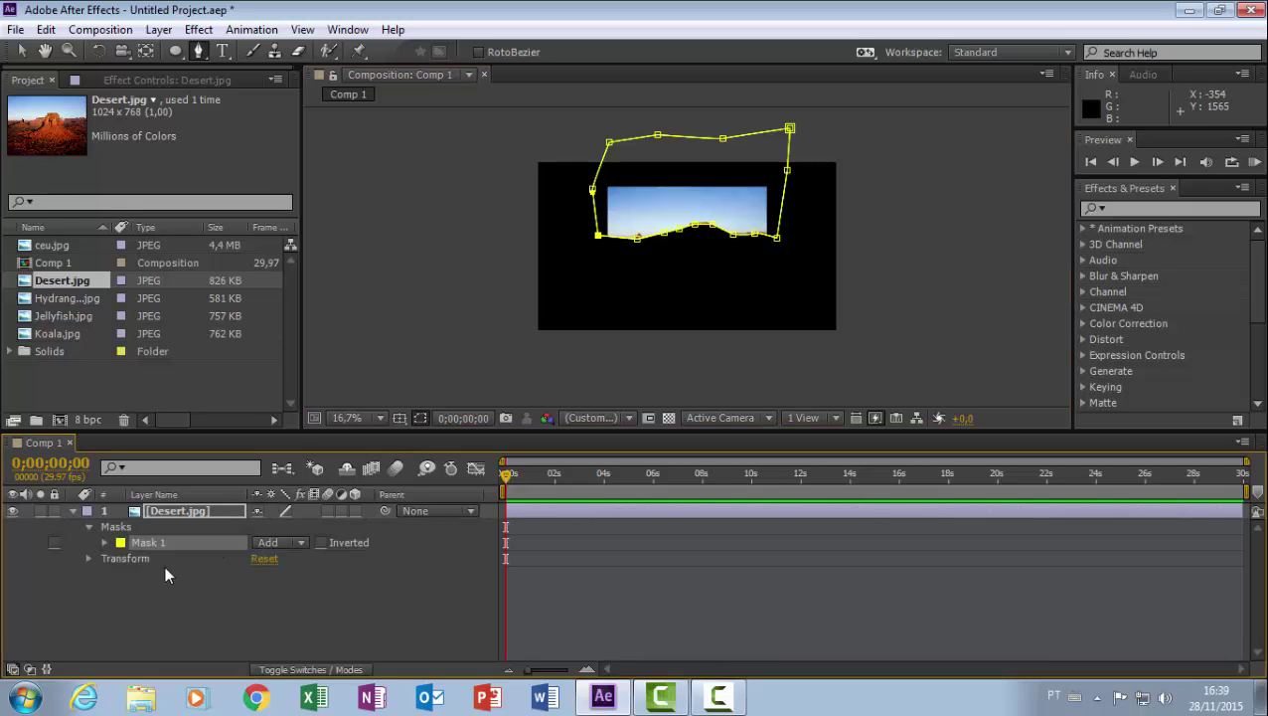
click(294, 541)
click(304, 441)
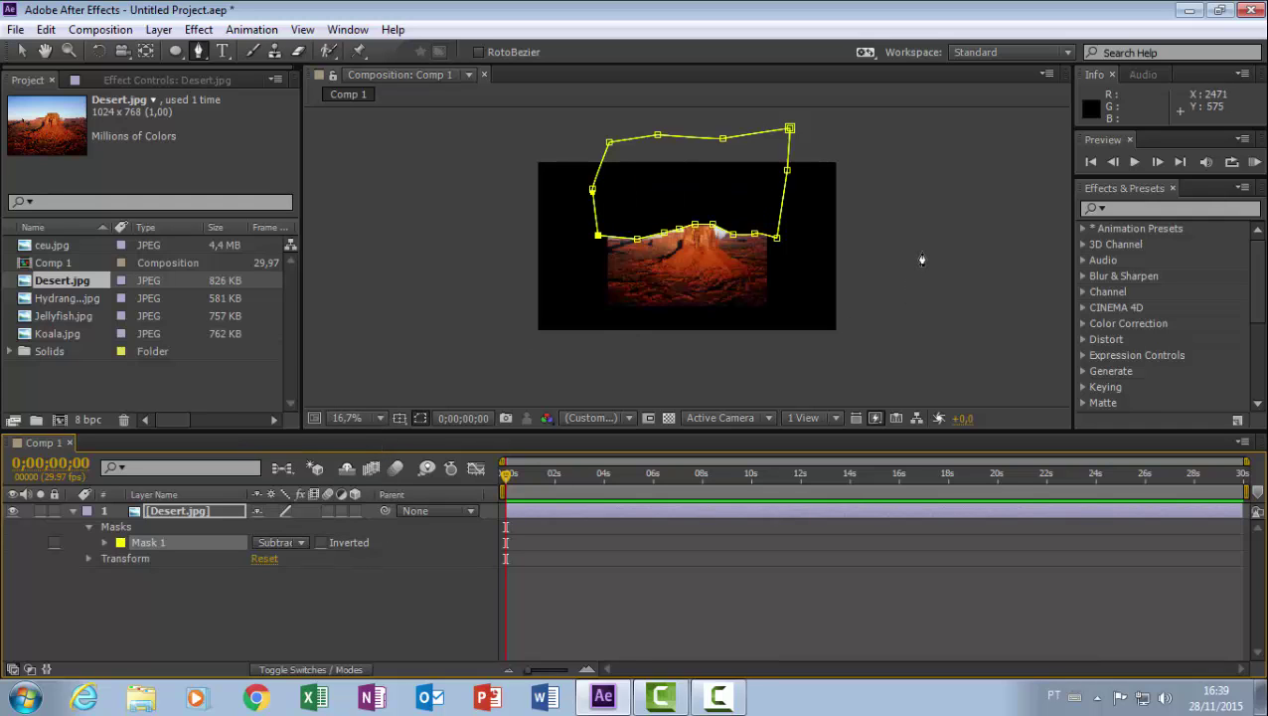
click(417, 419)
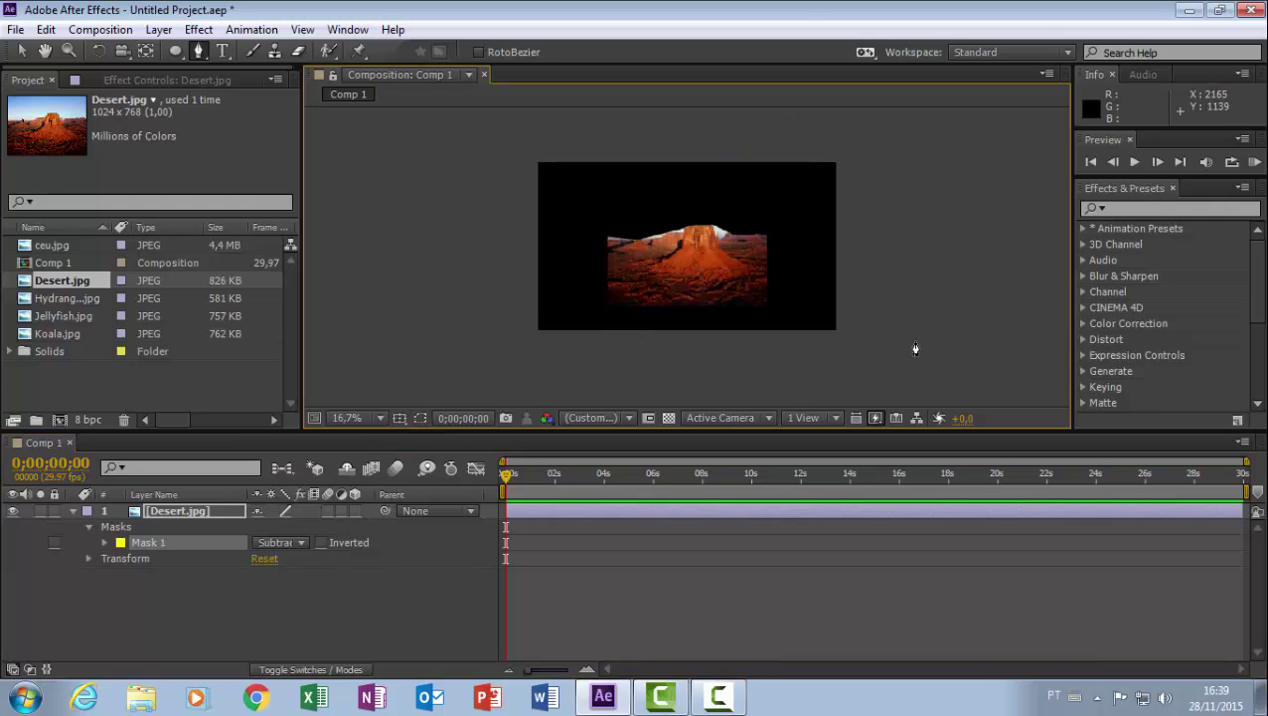
Delete the Desert.jpg layer to empty Comp 1, then switch over to Chrome.
click(20, 51)
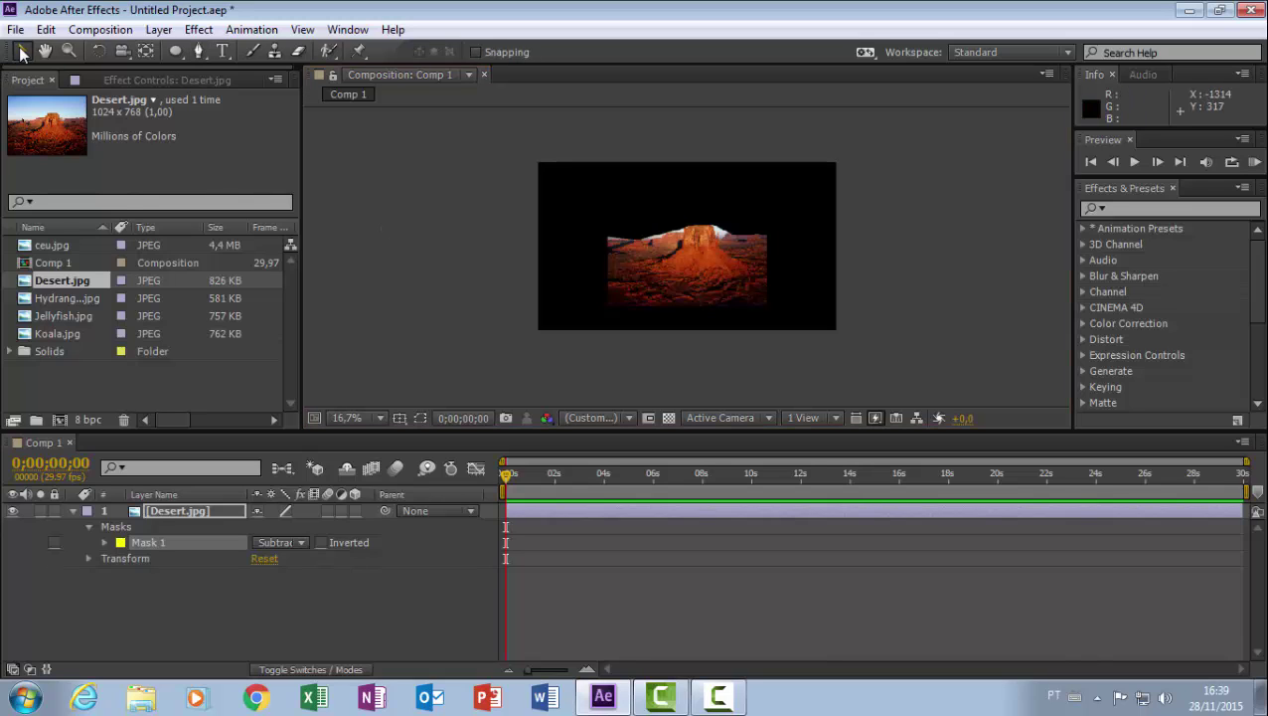
click(686, 285)
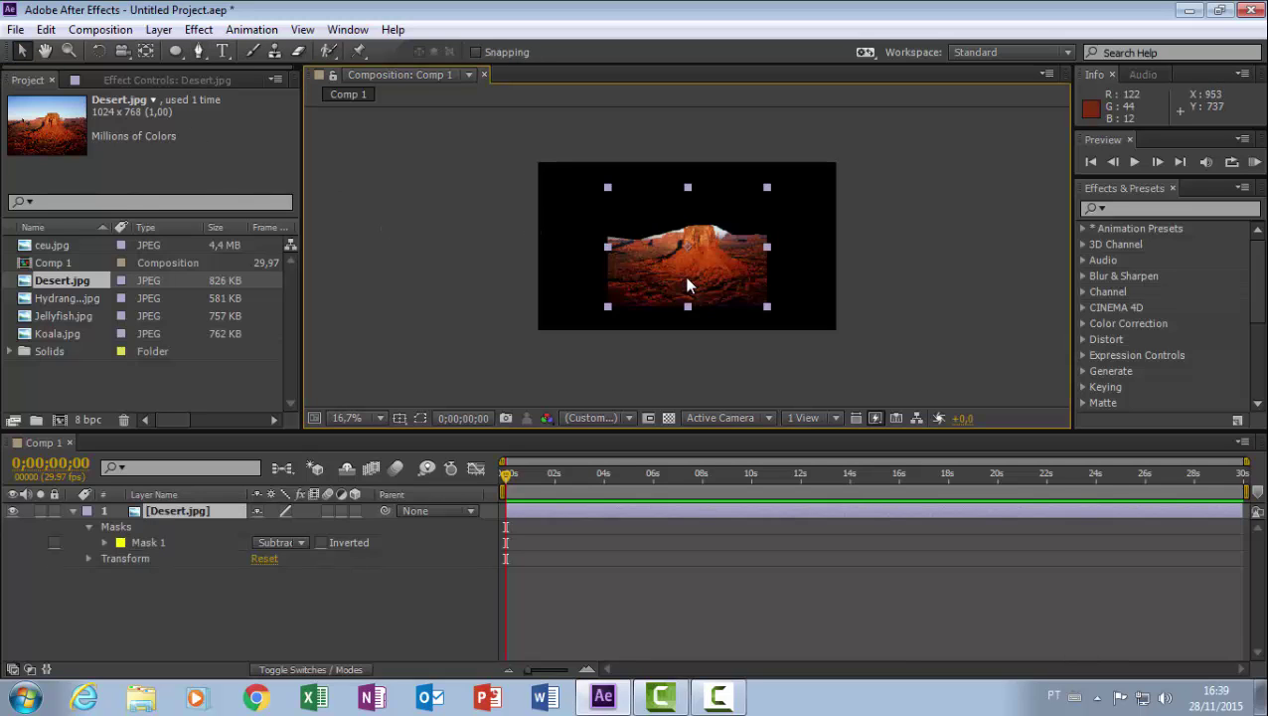
key(Delete)
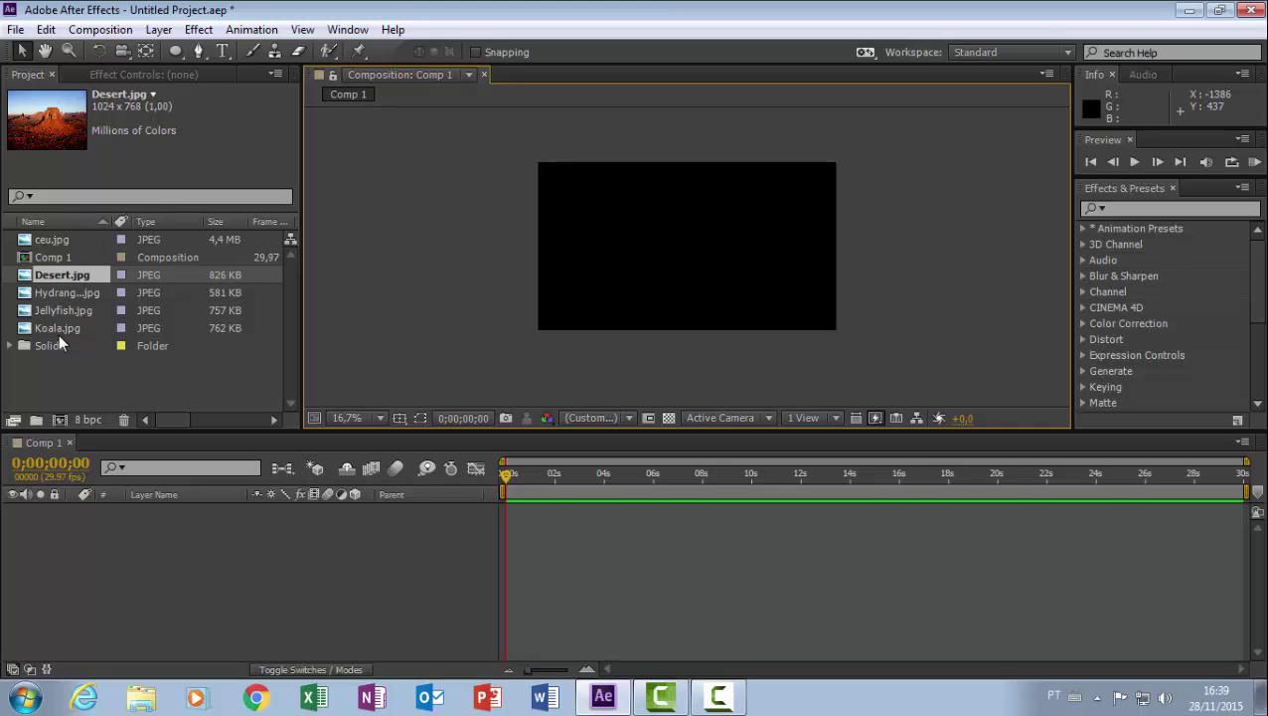
click(261, 701)
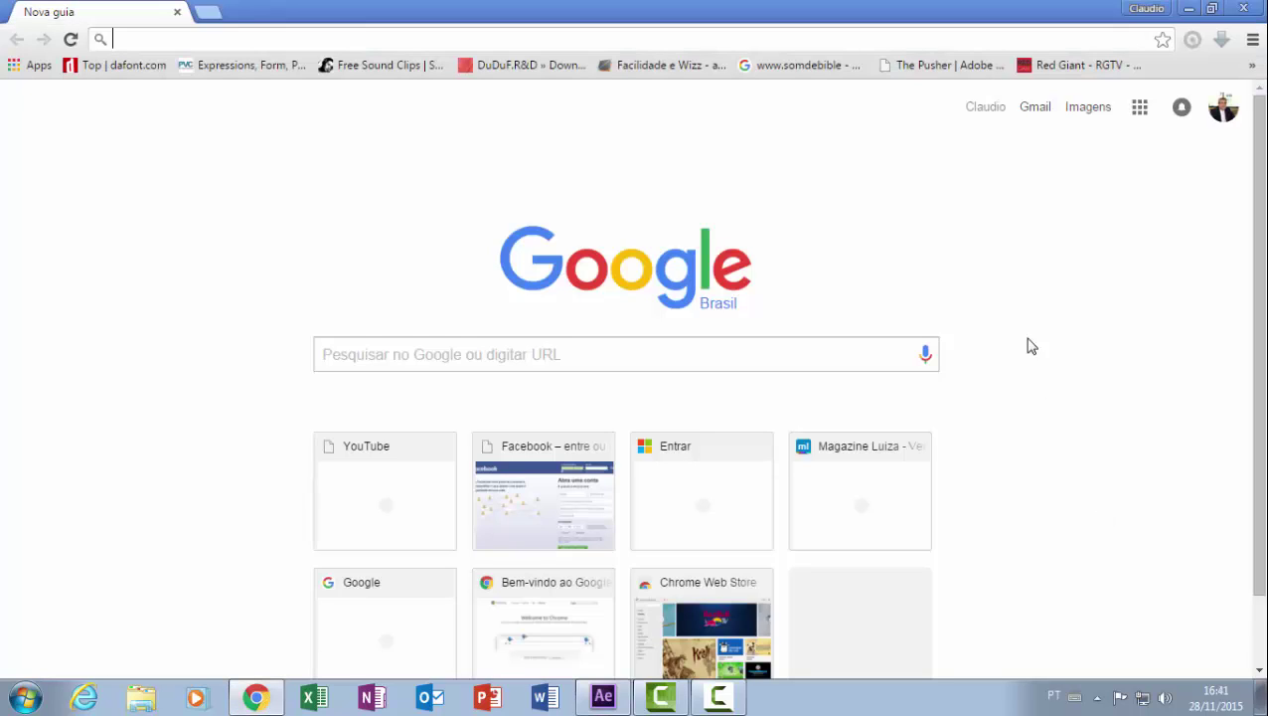
In Google Images, search for 'menino.png' to bring up cartoon boy images.
click(1090, 121)
click(570, 353)
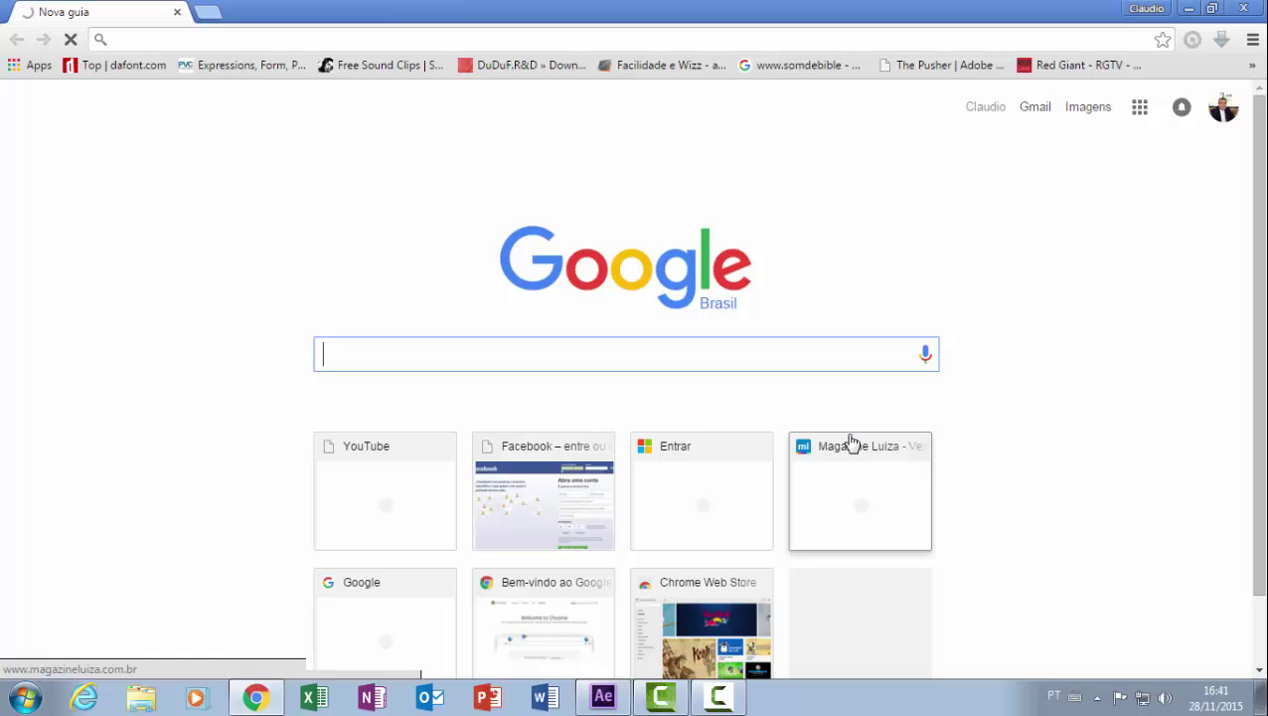
text(menibn)
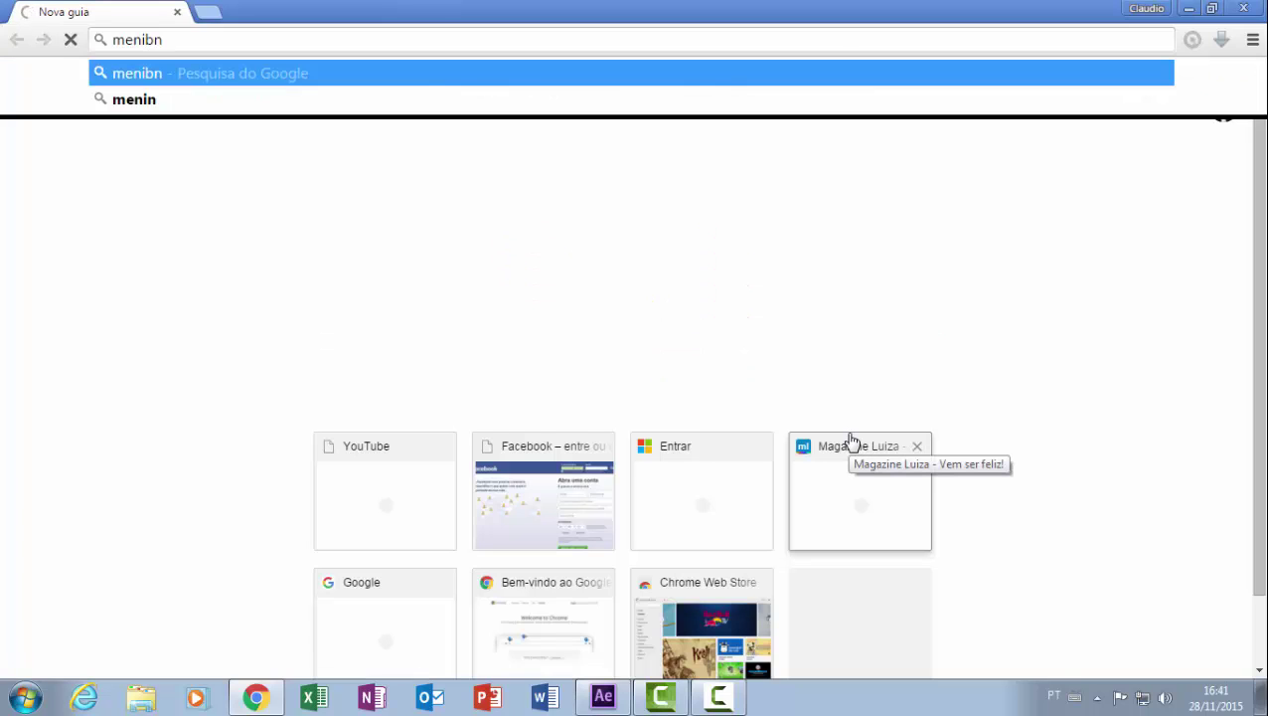
key(BackSpace)
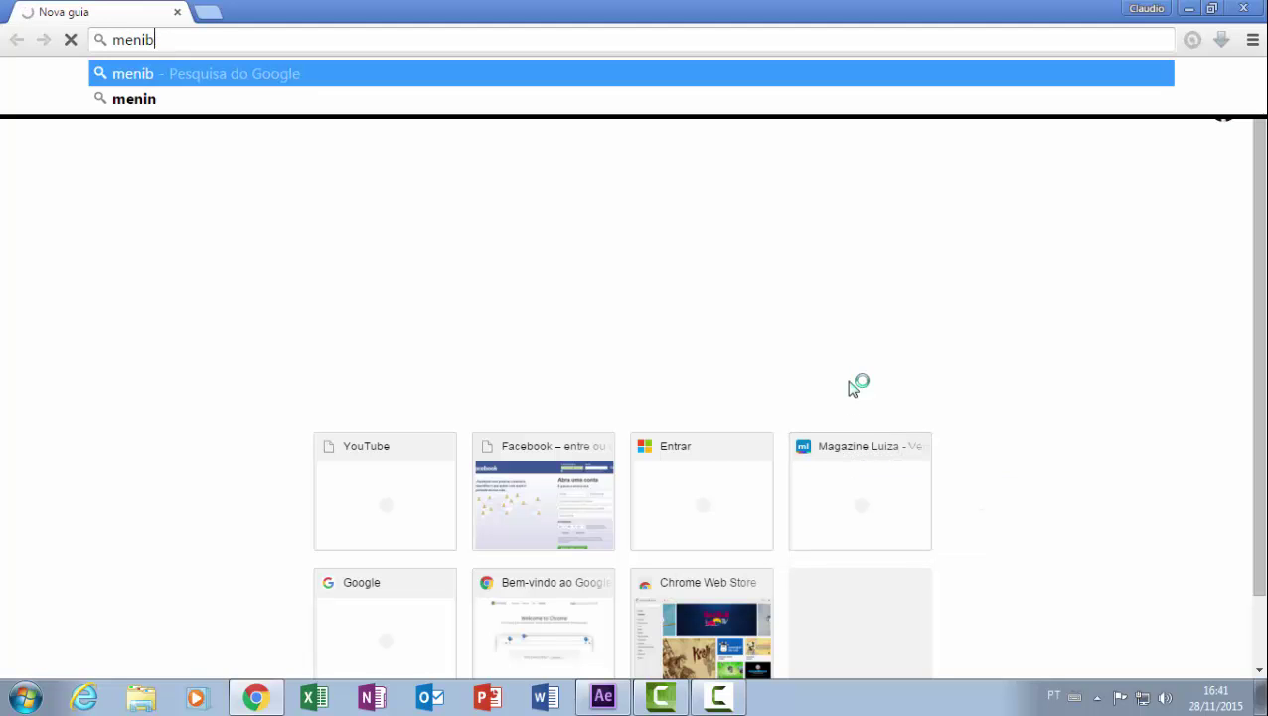
key(BackSpace)
text(n)
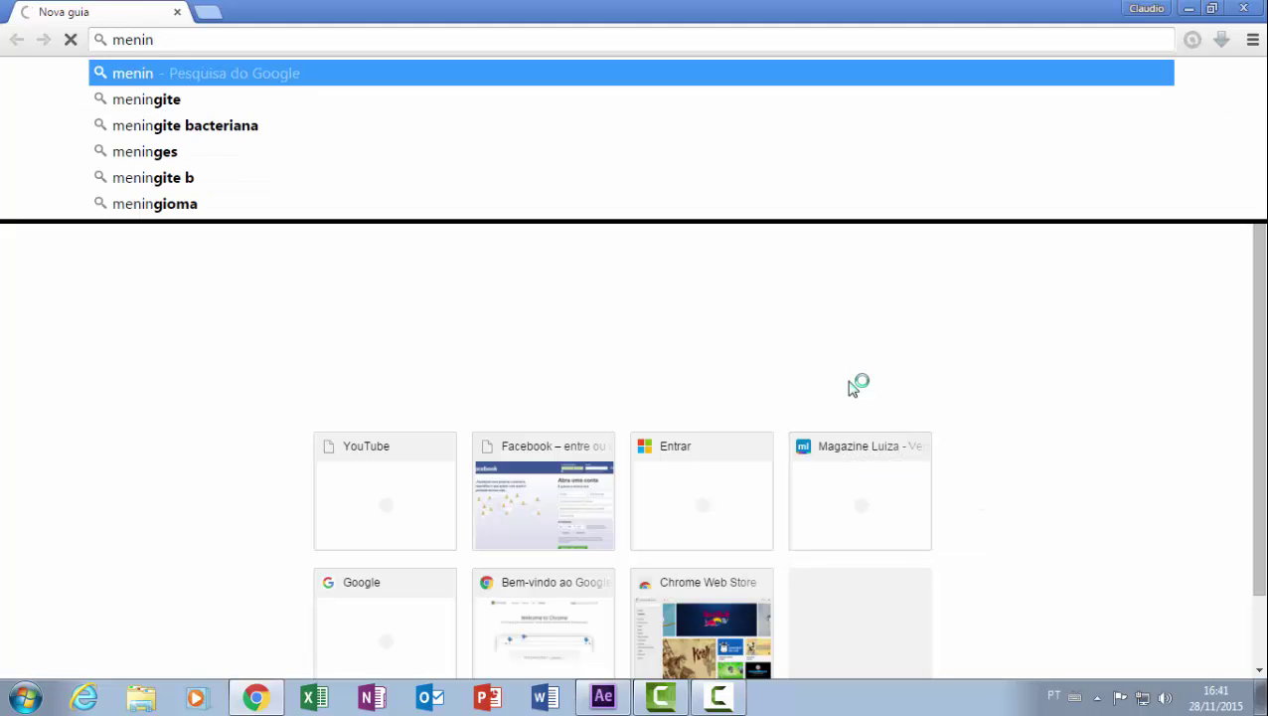
text(o)
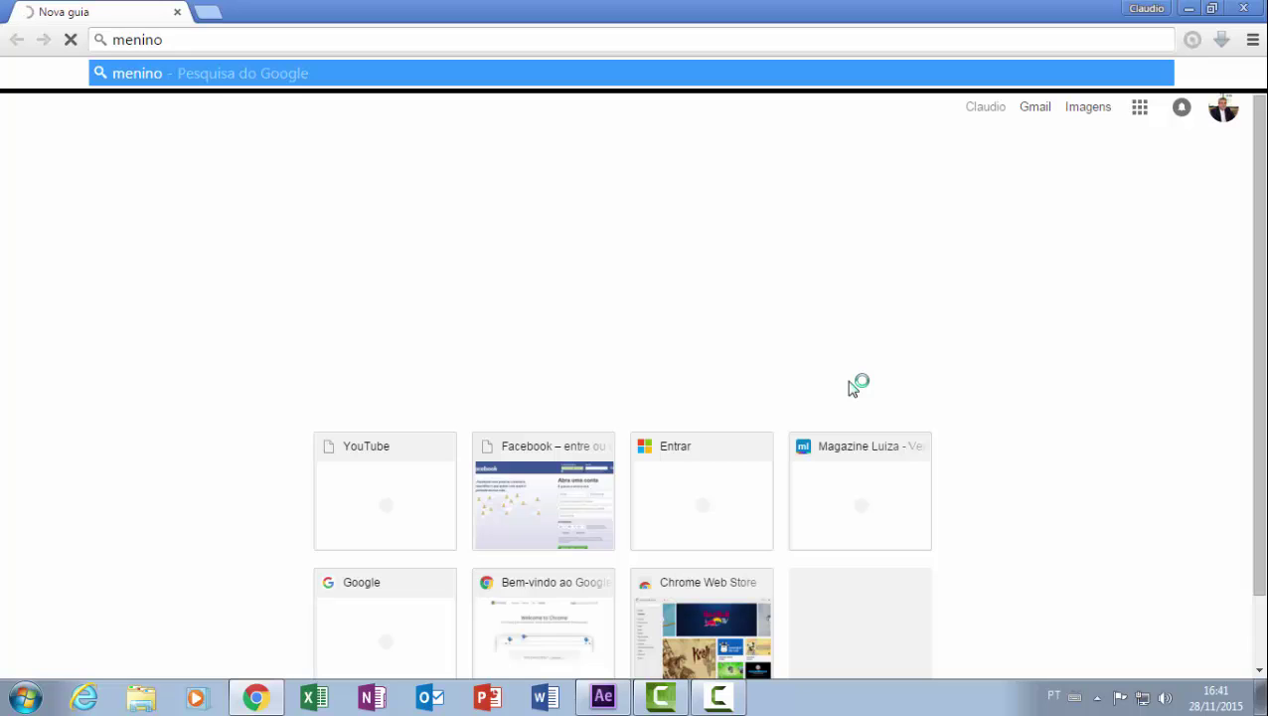
text(.png)
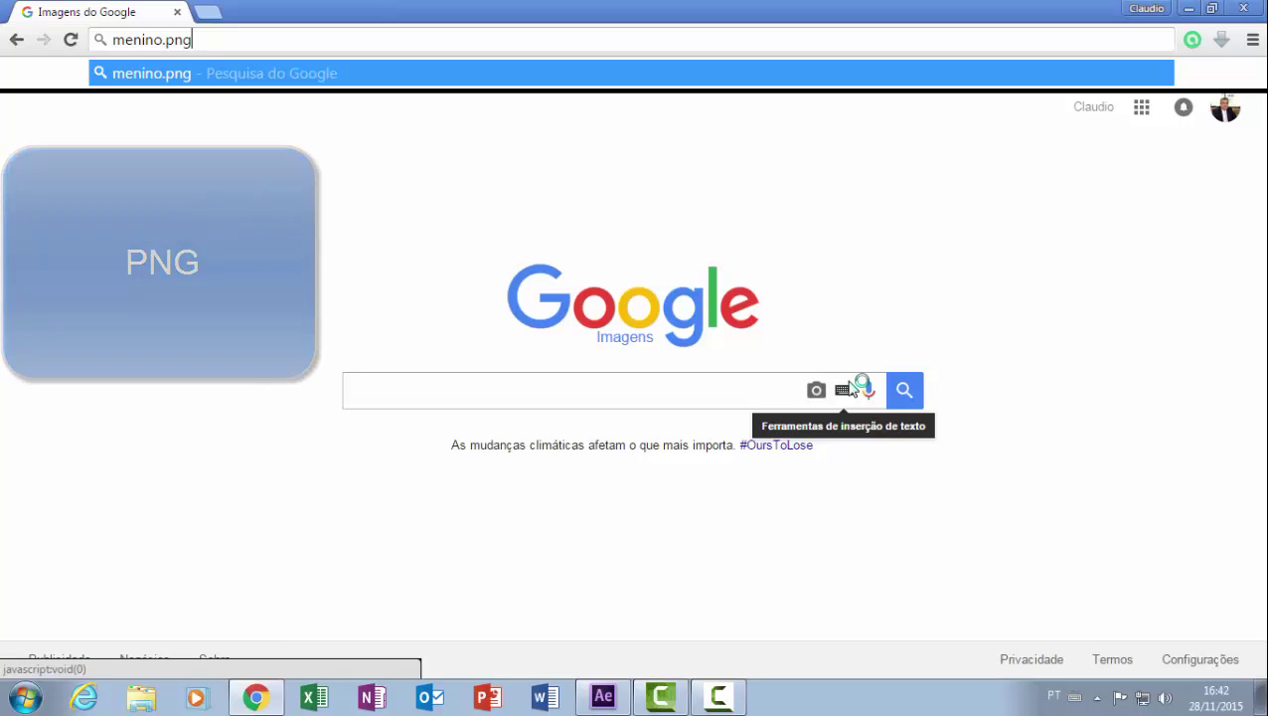
key(Return)
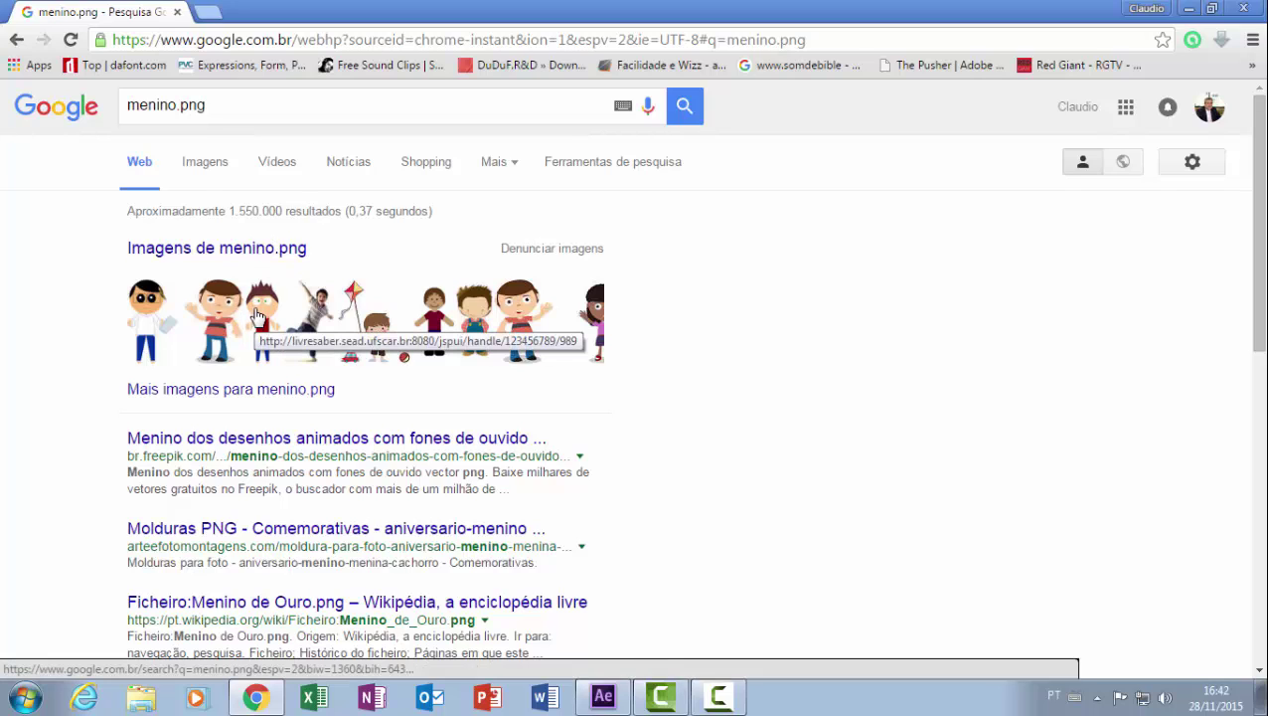
Save the boy-with-glasses image from the Images results as Personagem-menino8.png, then close its preview.
click(199, 168)
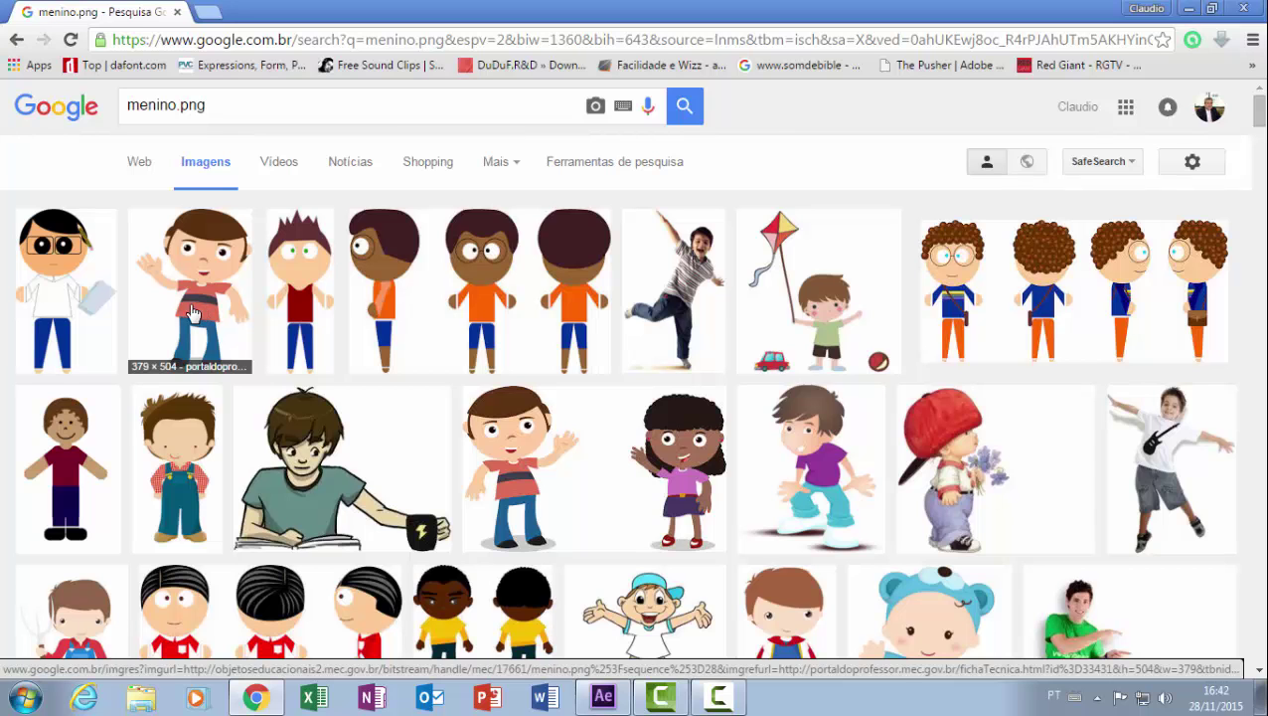
click(88, 308)
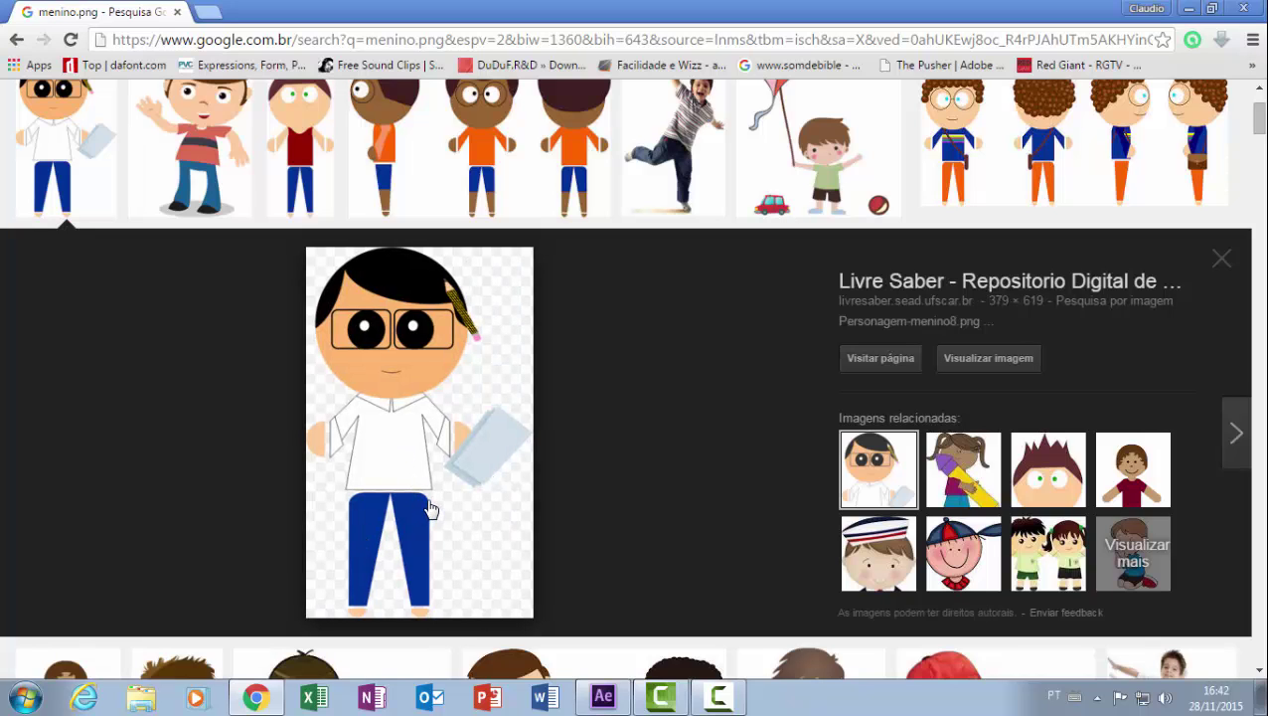
right_click(403, 394)
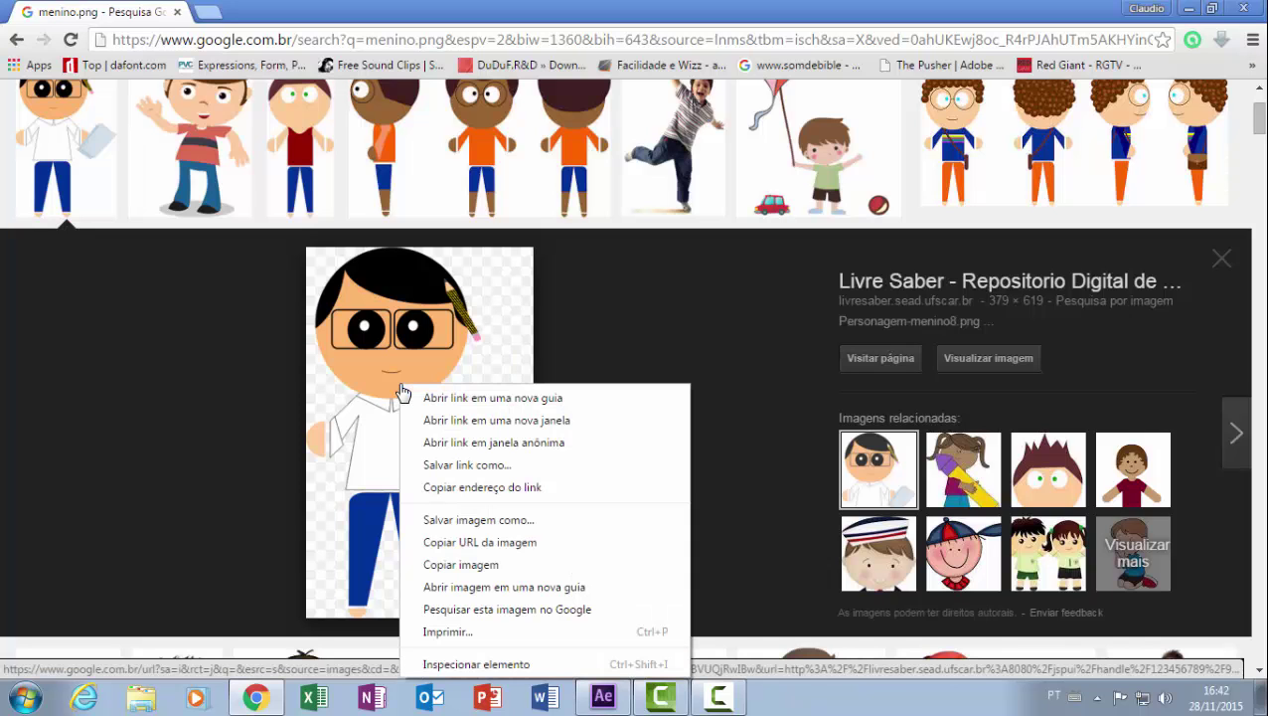
click(527, 529)
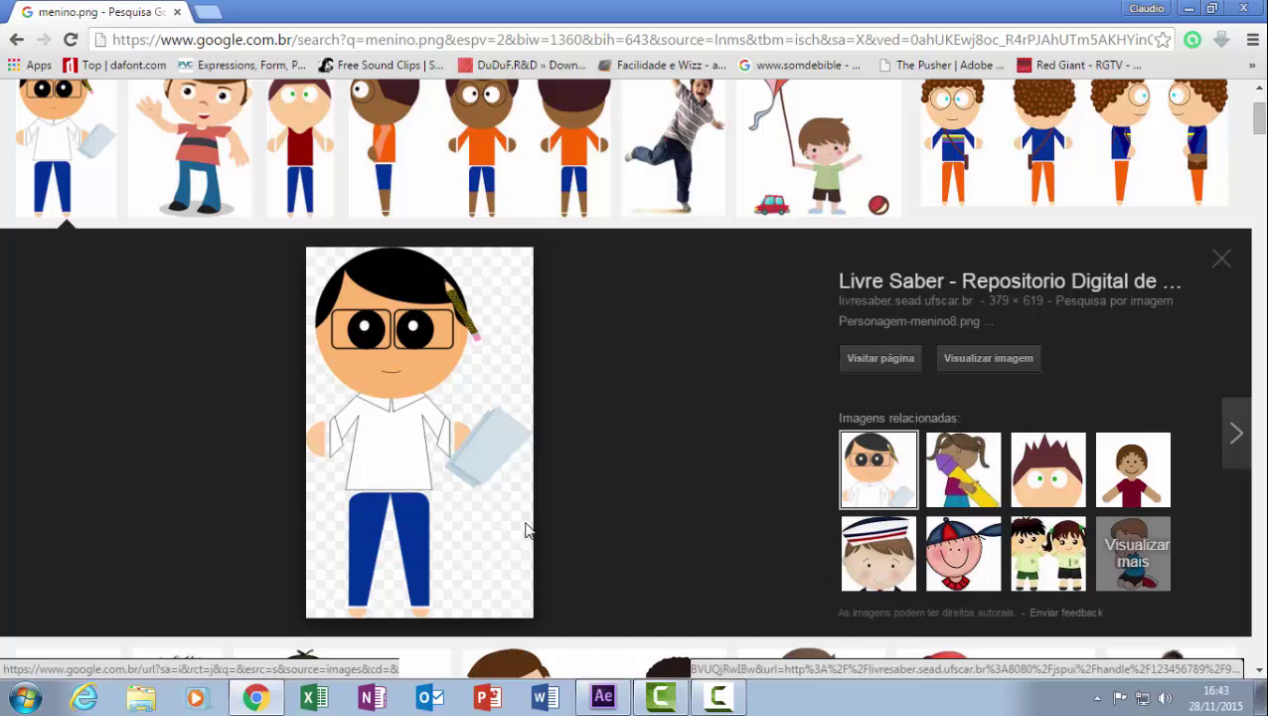
right_click(527, 529)
click(597, 358)
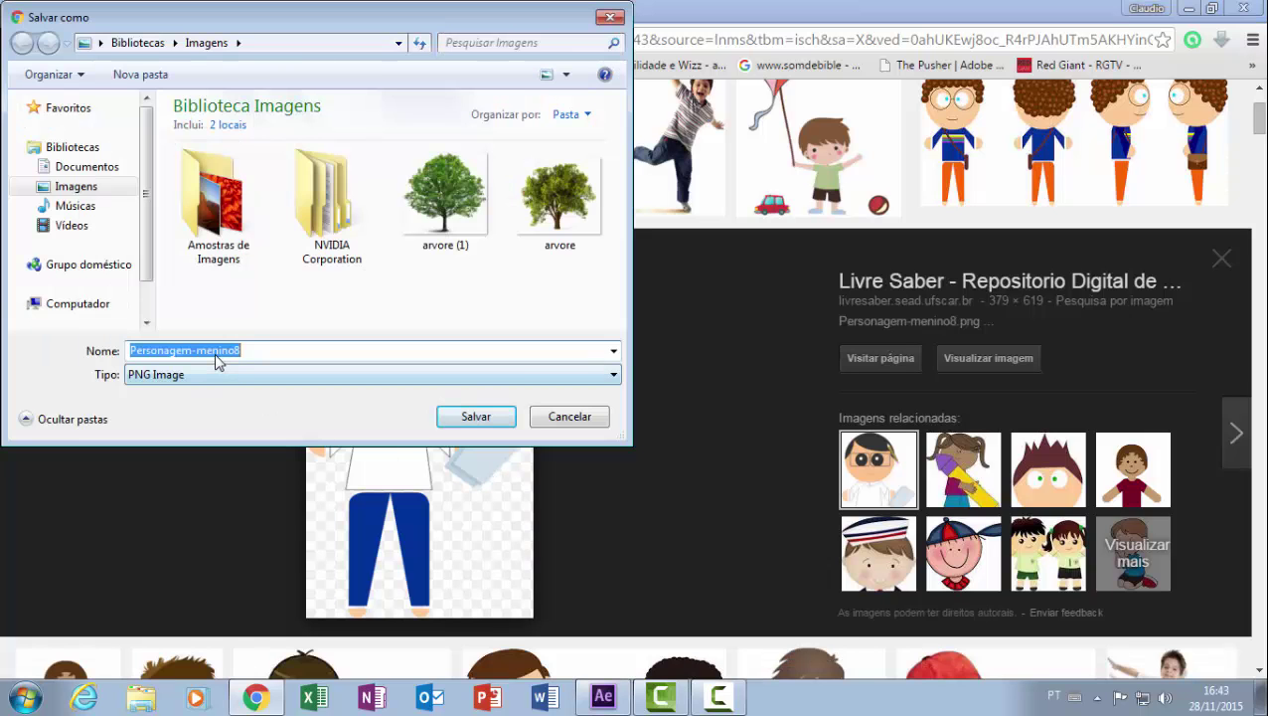
click(477, 417)
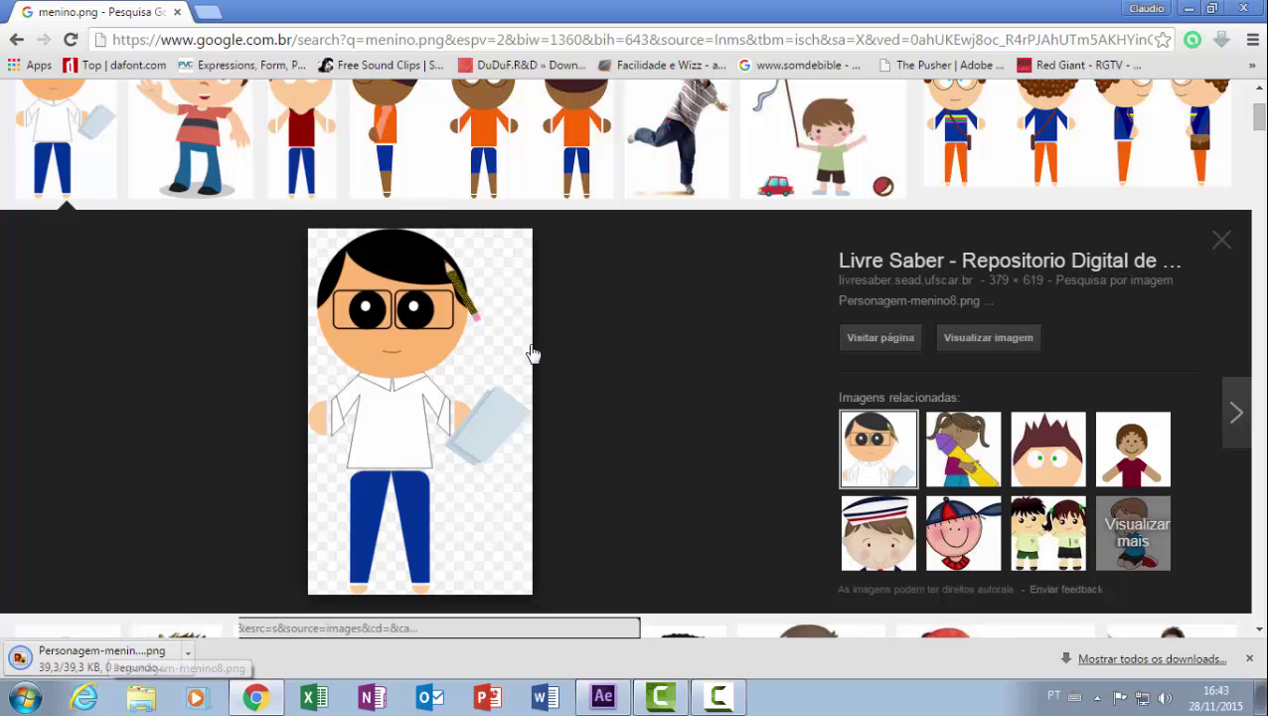
click(1227, 244)
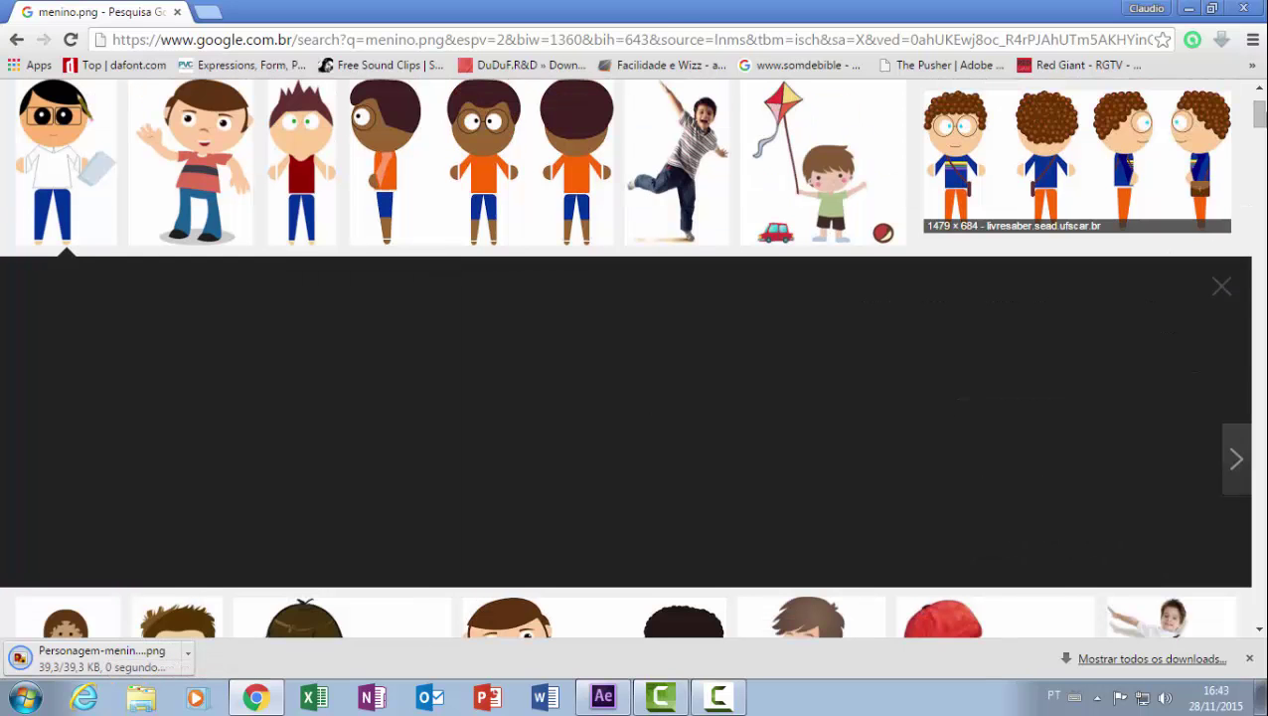
Search Google Images for arvore.png and open the yellow tree's preview.
scroll(1259, 120, up, 3)
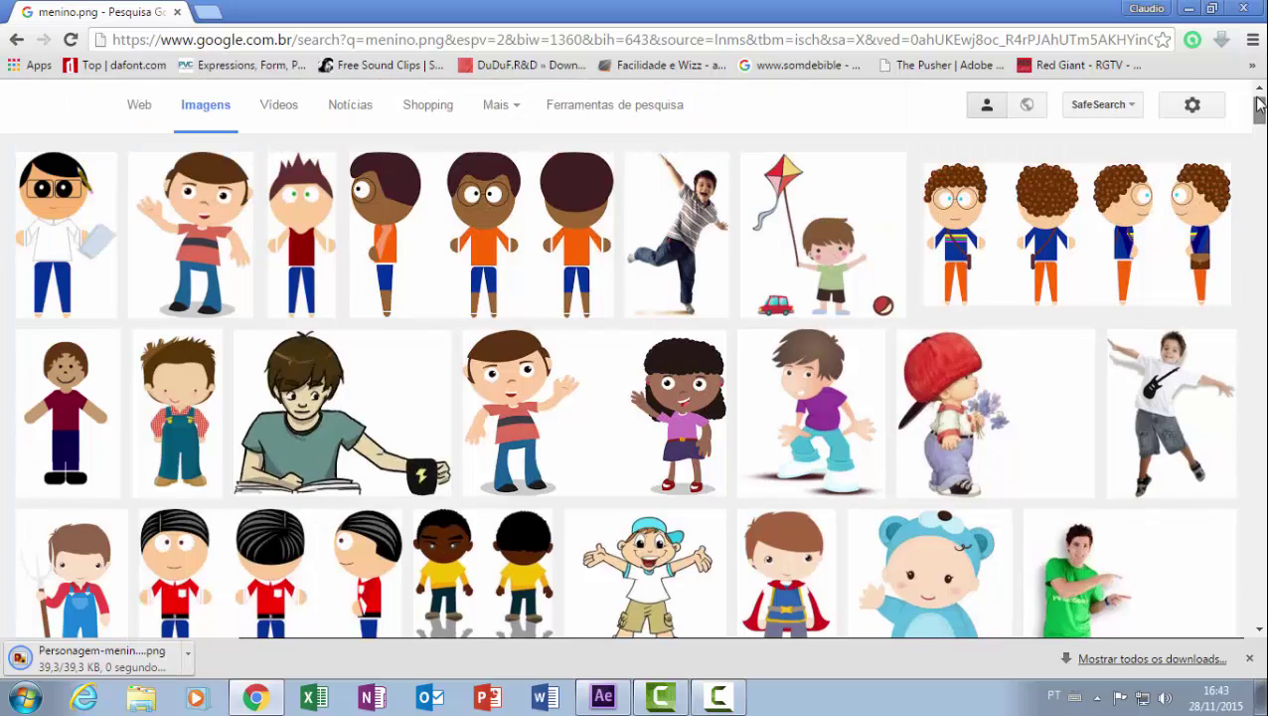
double_click(193, 104)
drag(104, 95, 100, 104)
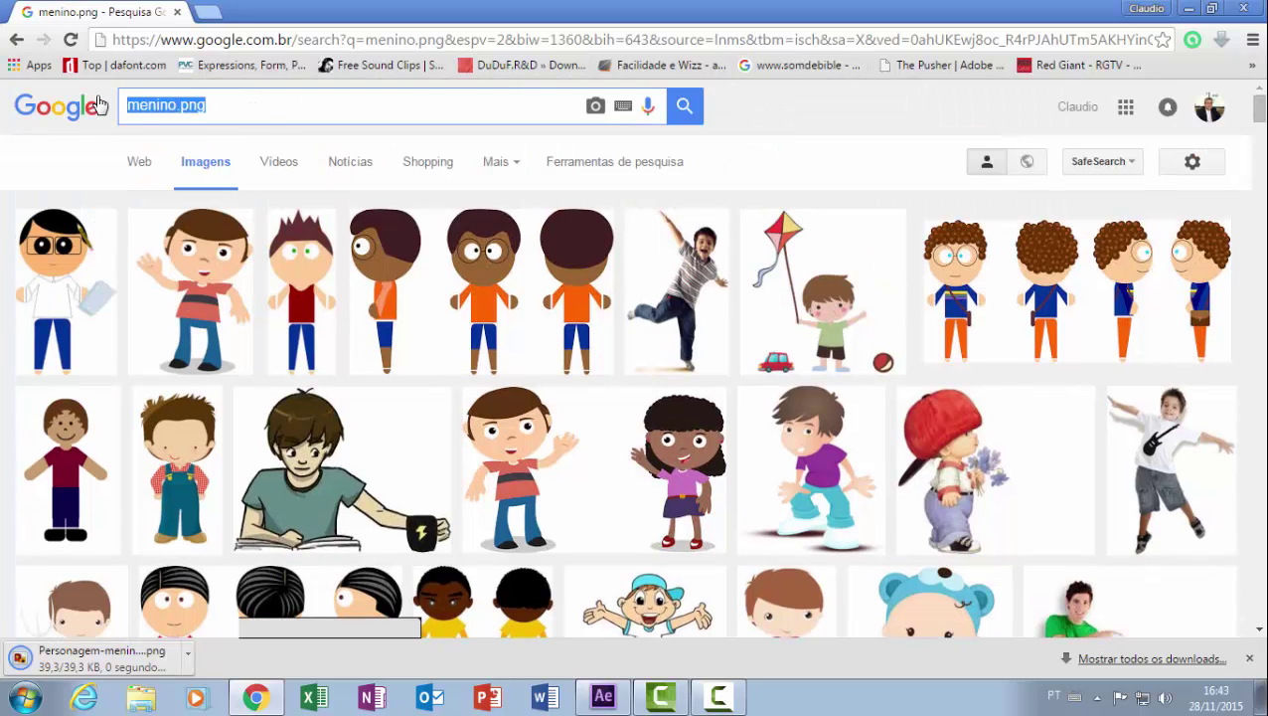
text(arvor)
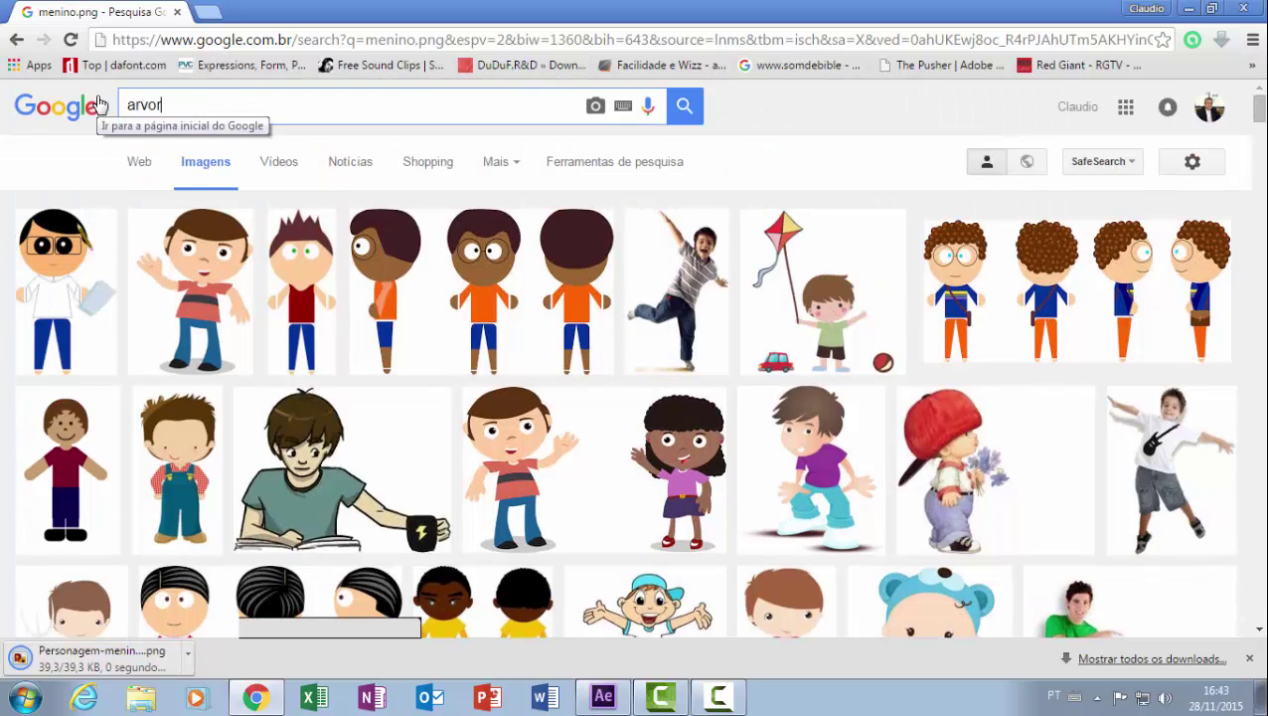
text(e.png)
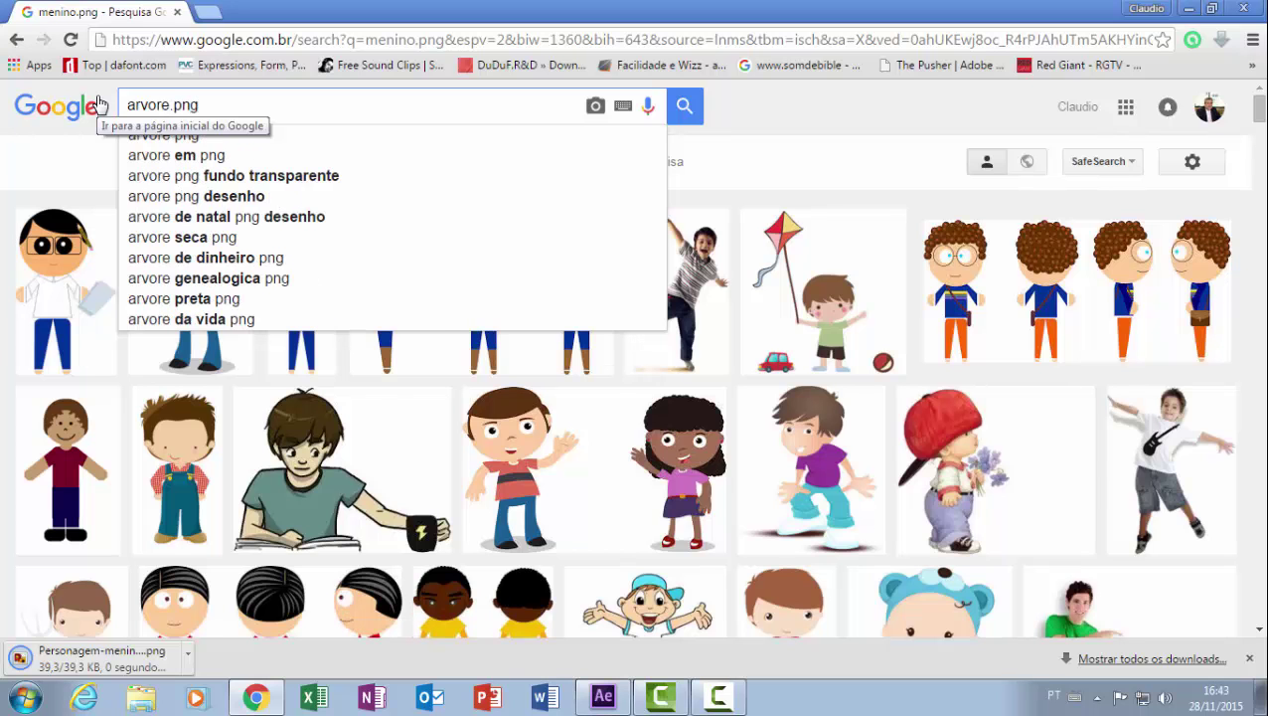
key(Return)
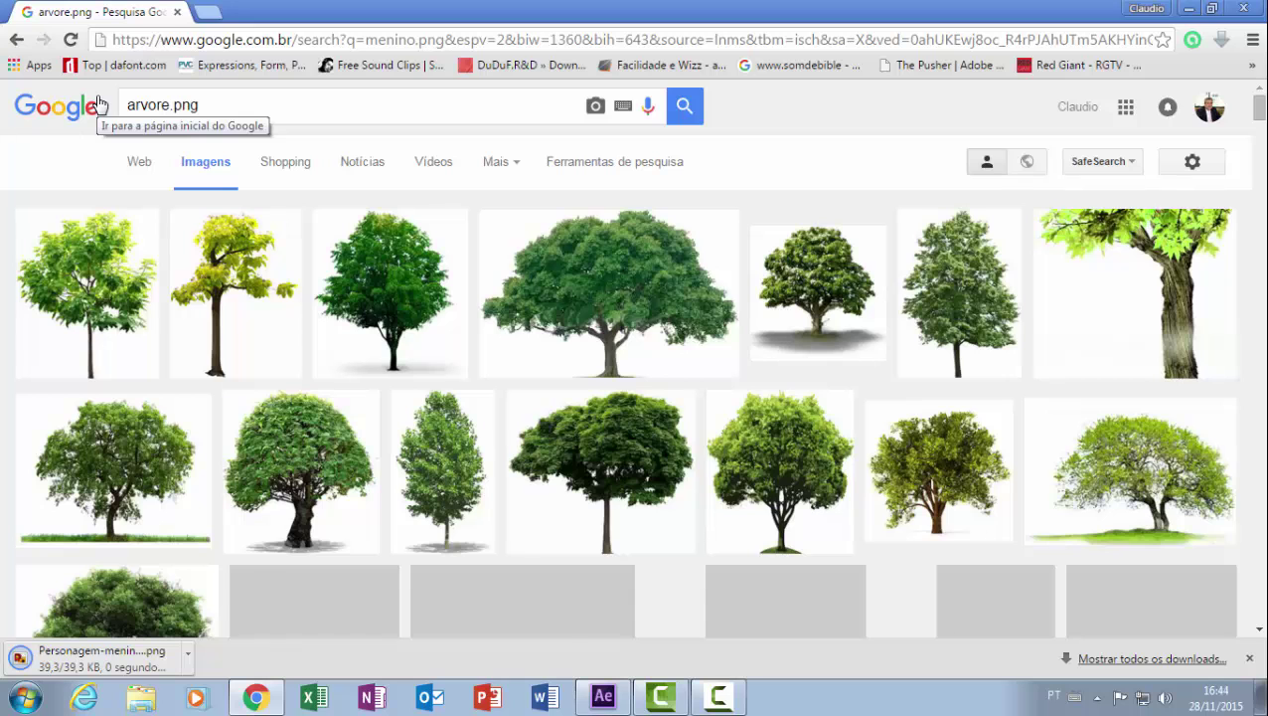
click(241, 316)
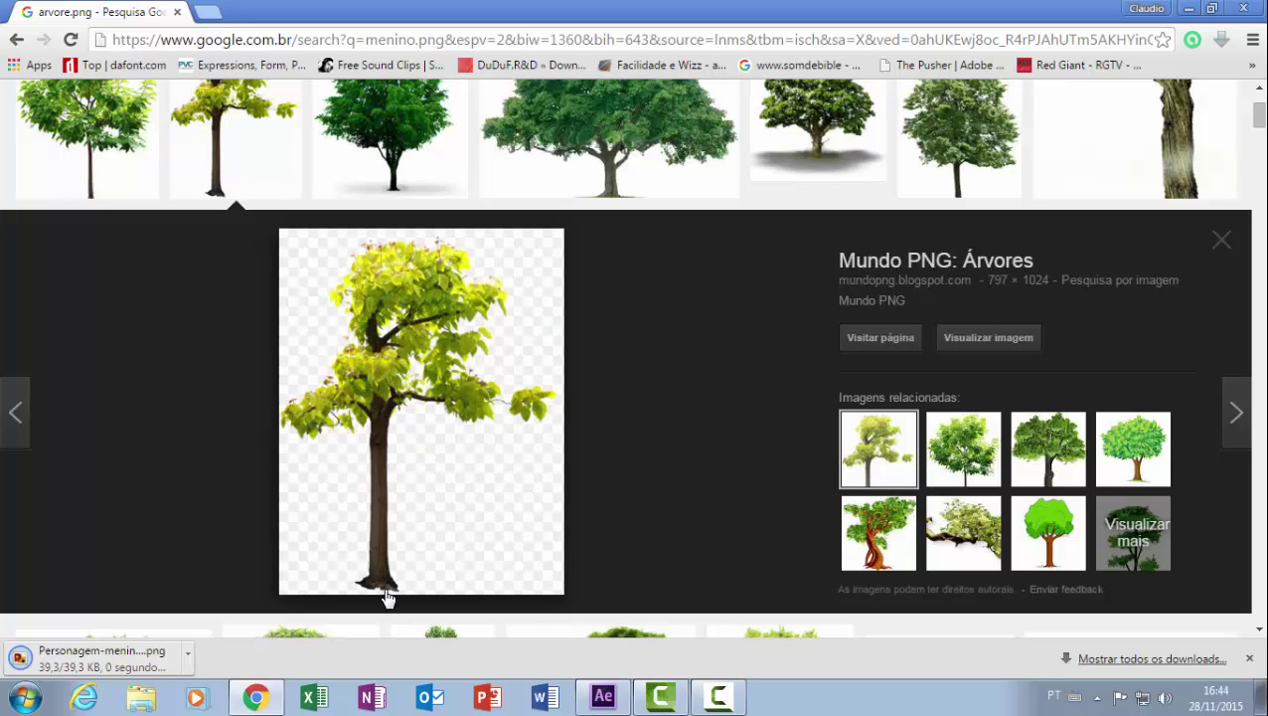
Save the yellow tree image as Árvore em PNG 09, then close Chrome.
right_click(434, 360)
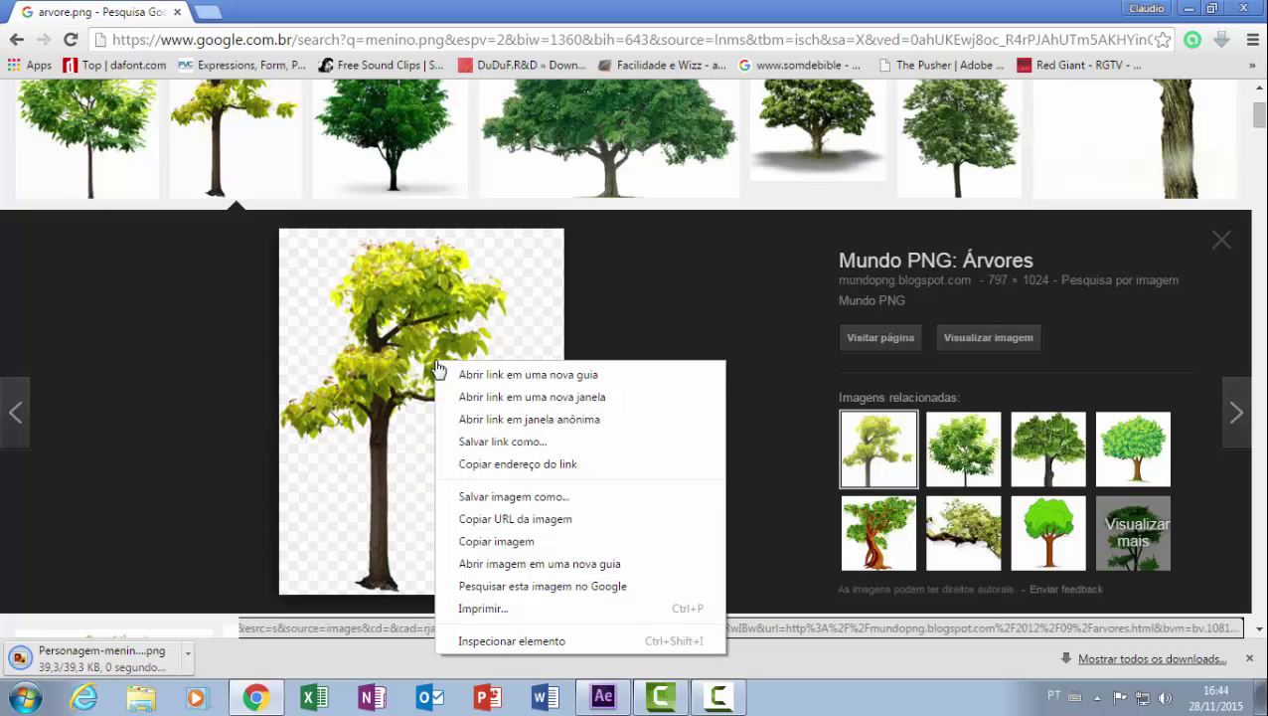
click(592, 504)
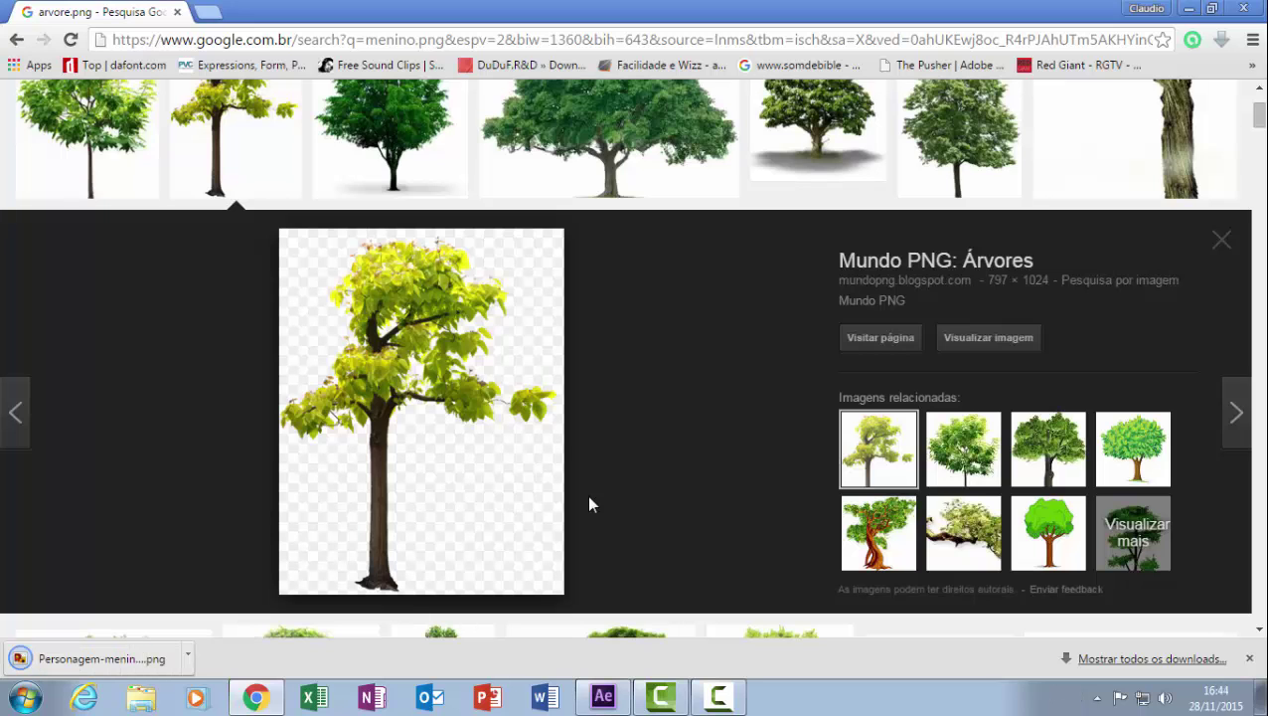
key(ctrl+s)
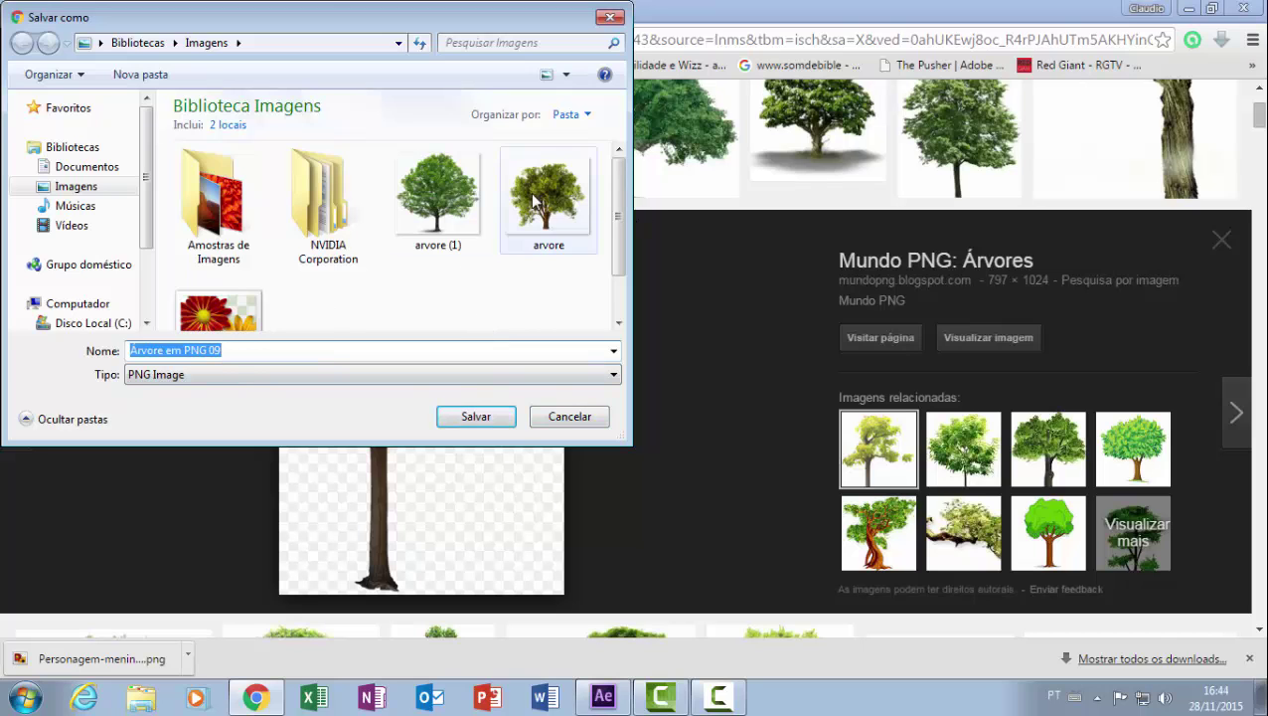
click(490, 421)
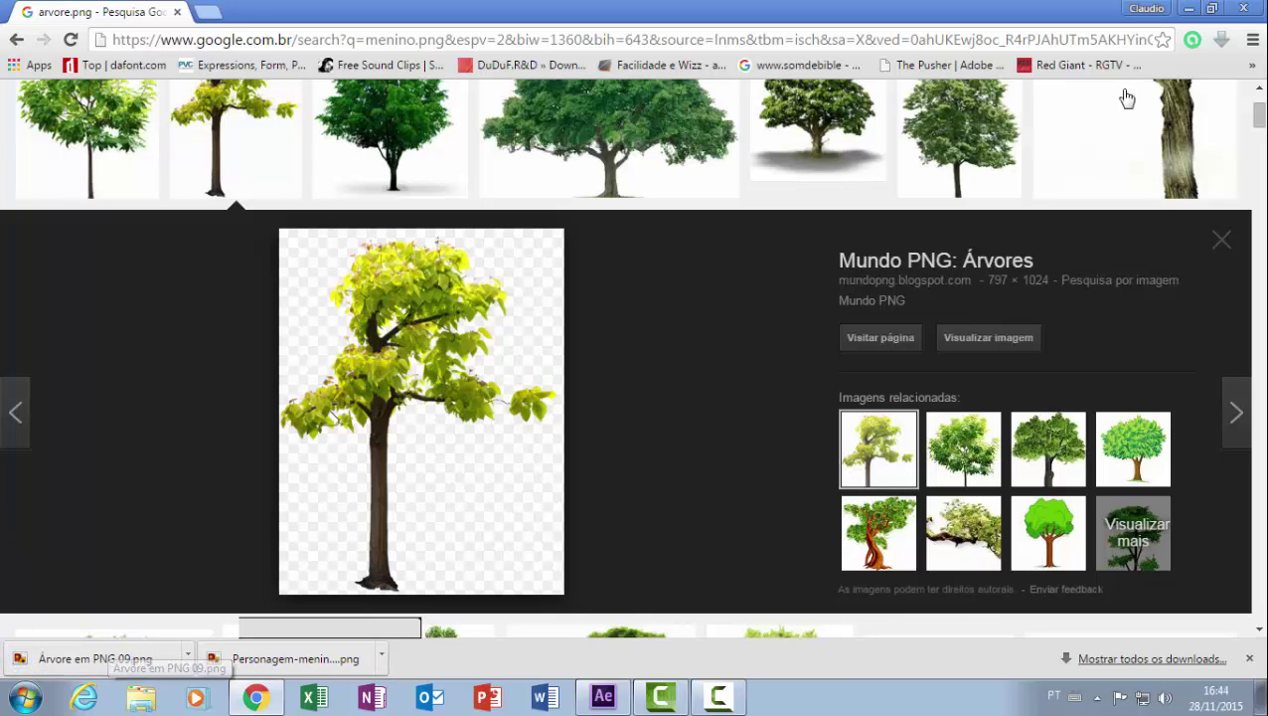
click(1244, 16)
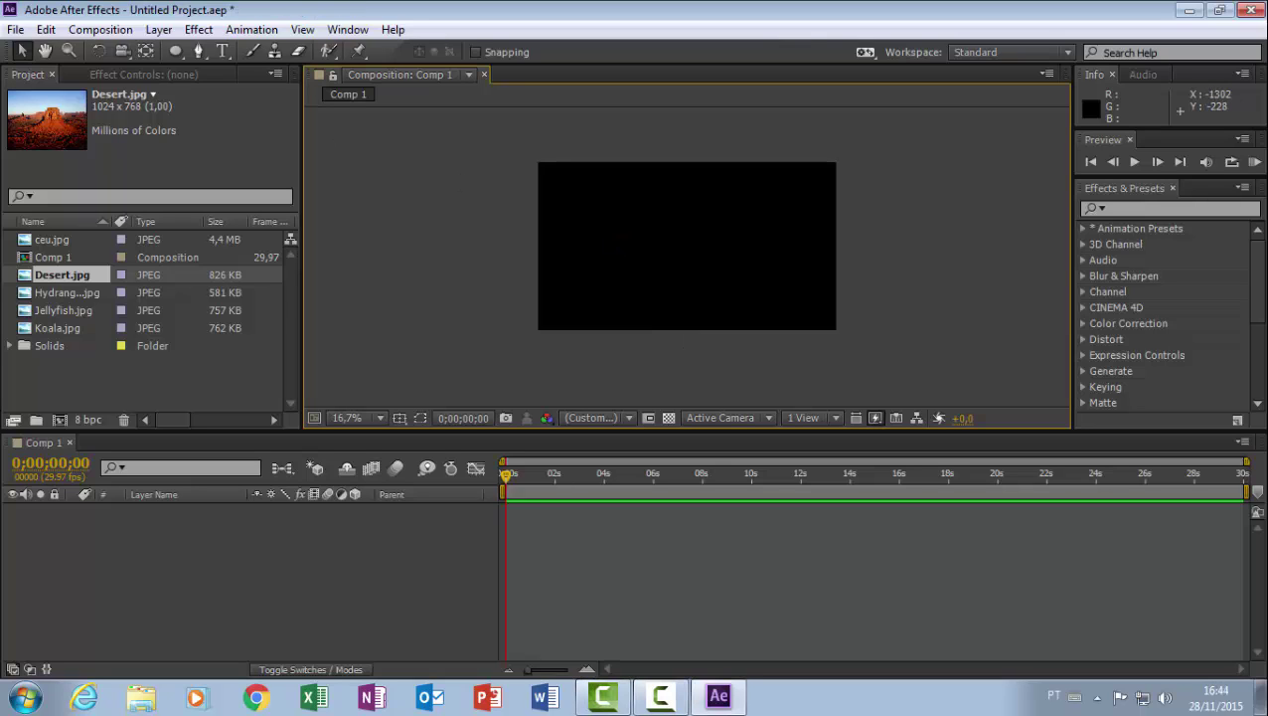
Import Árvore em PNG 09 and Personagem-menino8 from the Imagens folder as footage.
click(16, 29)
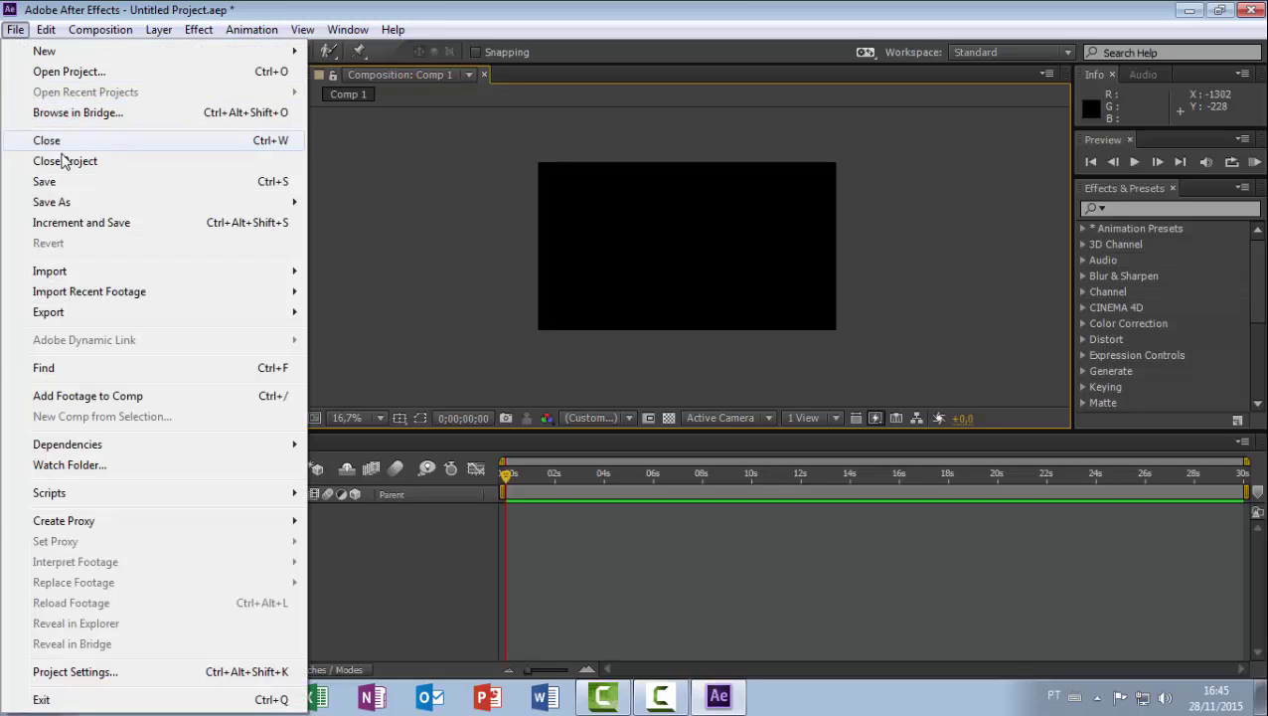
mouse_move(92, 280)
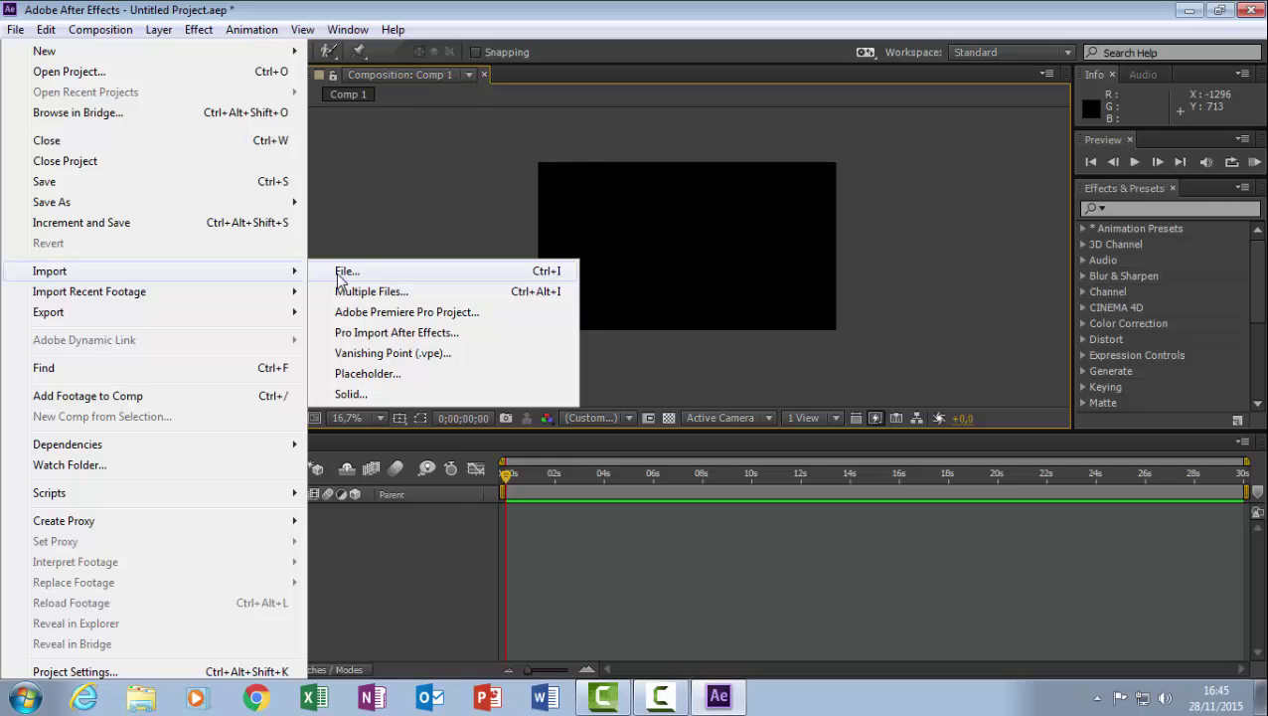
click(343, 273)
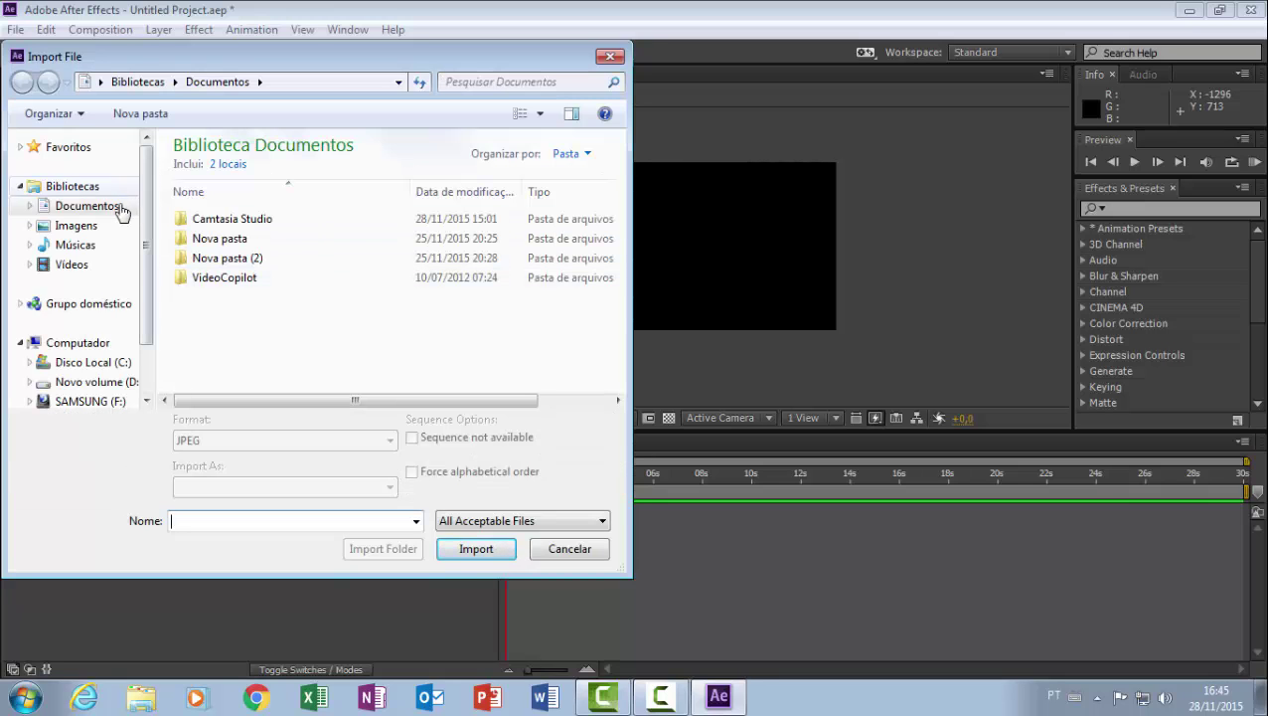
click(100, 232)
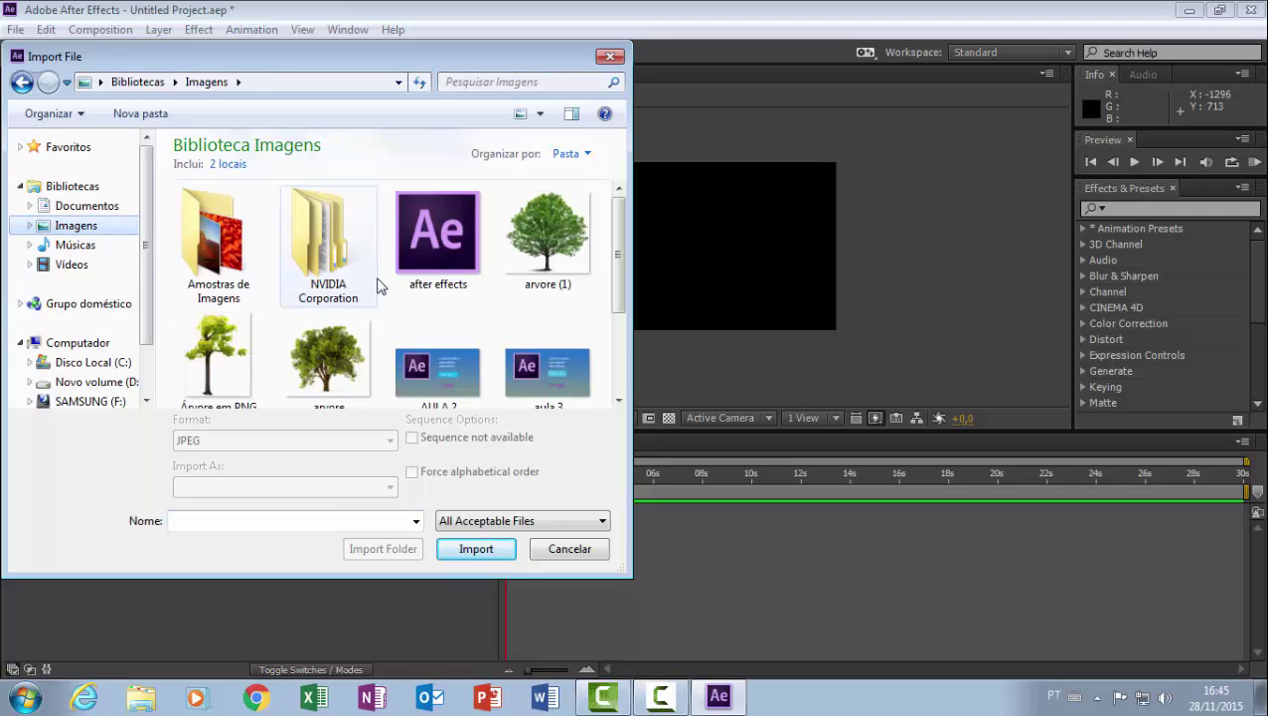
drag(617, 249, 604, 306)
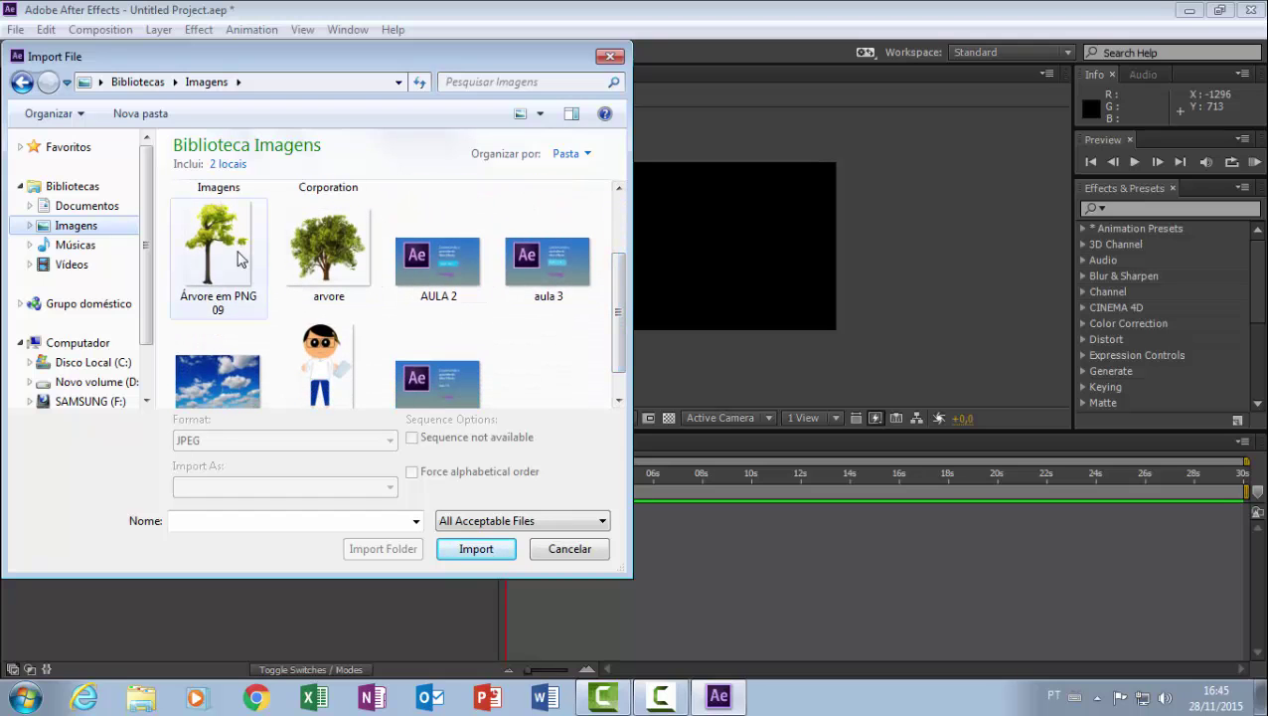
click(237, 261)
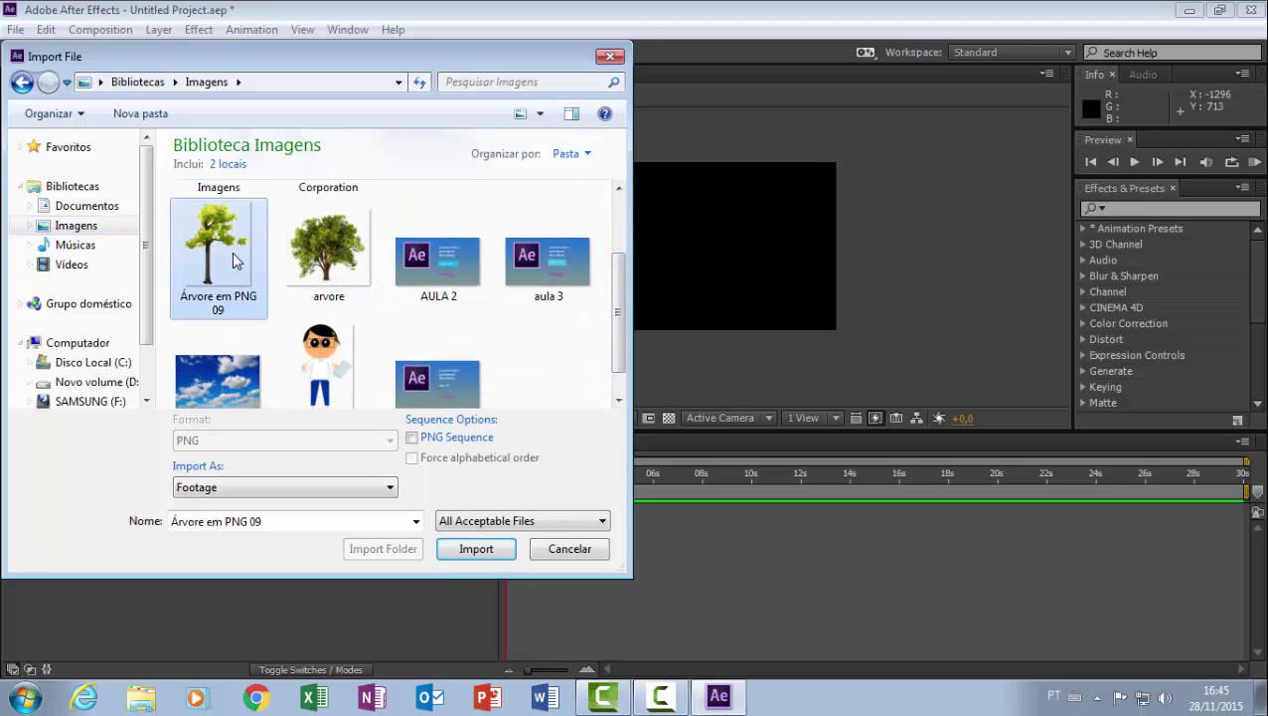
ctrl+click(338, 363)
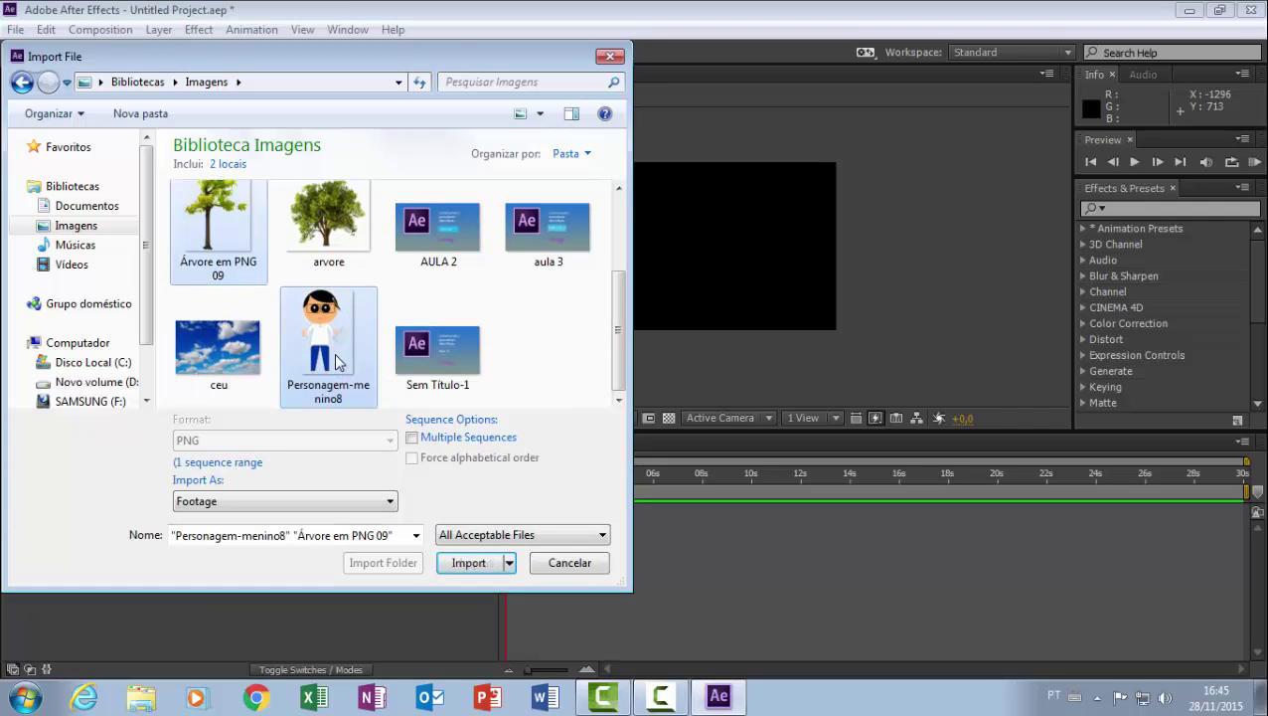
click(465, 563)
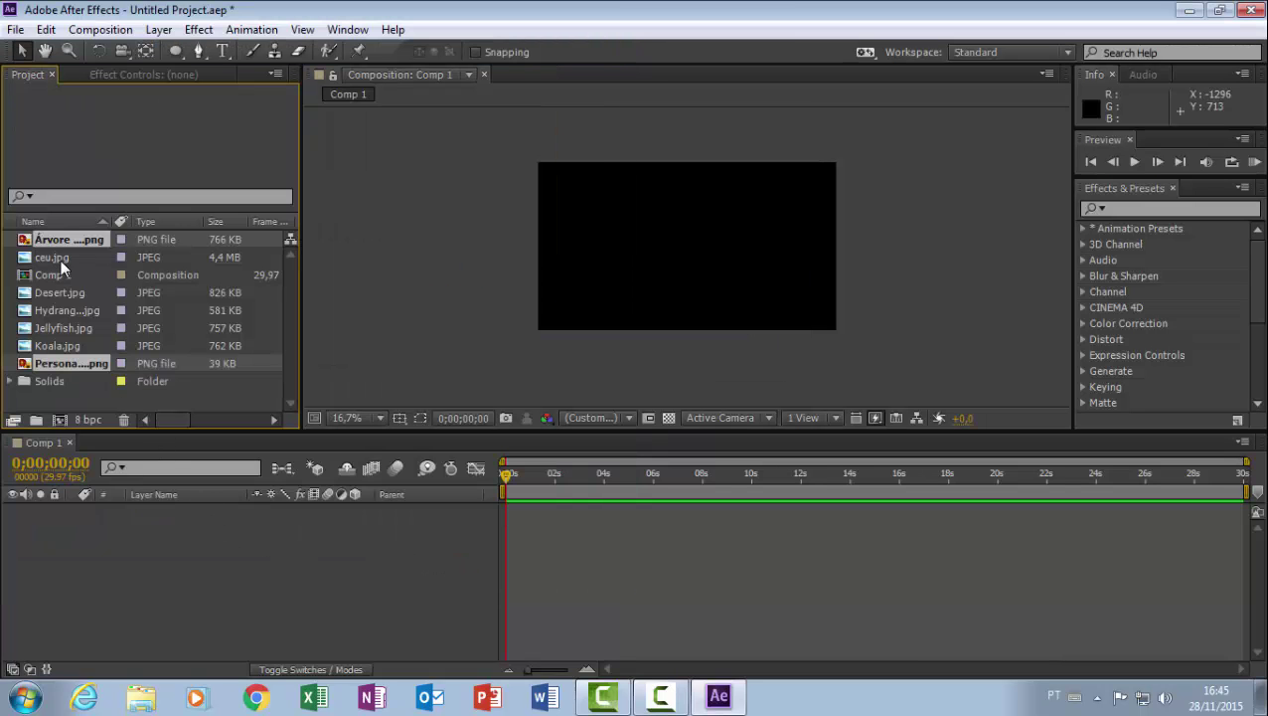
Add the tree PNG to Comp 1 at the left edge and turn on the transparency grid.
click(167, 396)
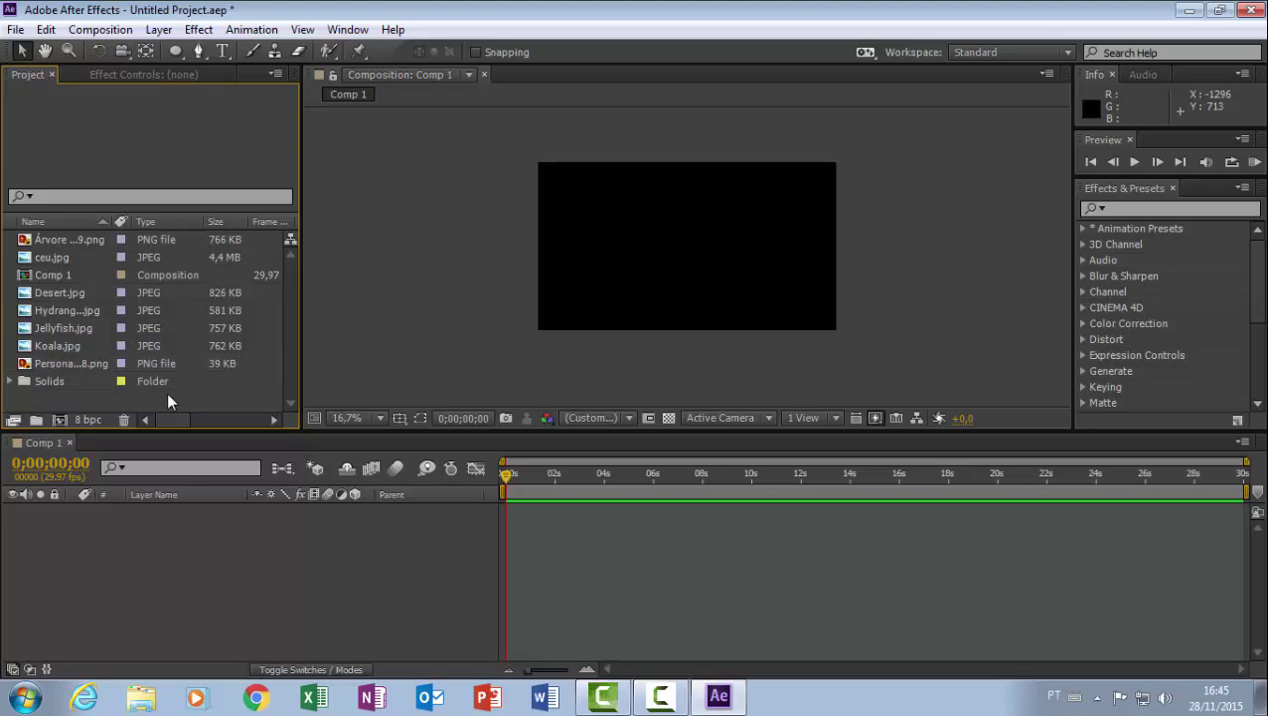
click(77, 244)
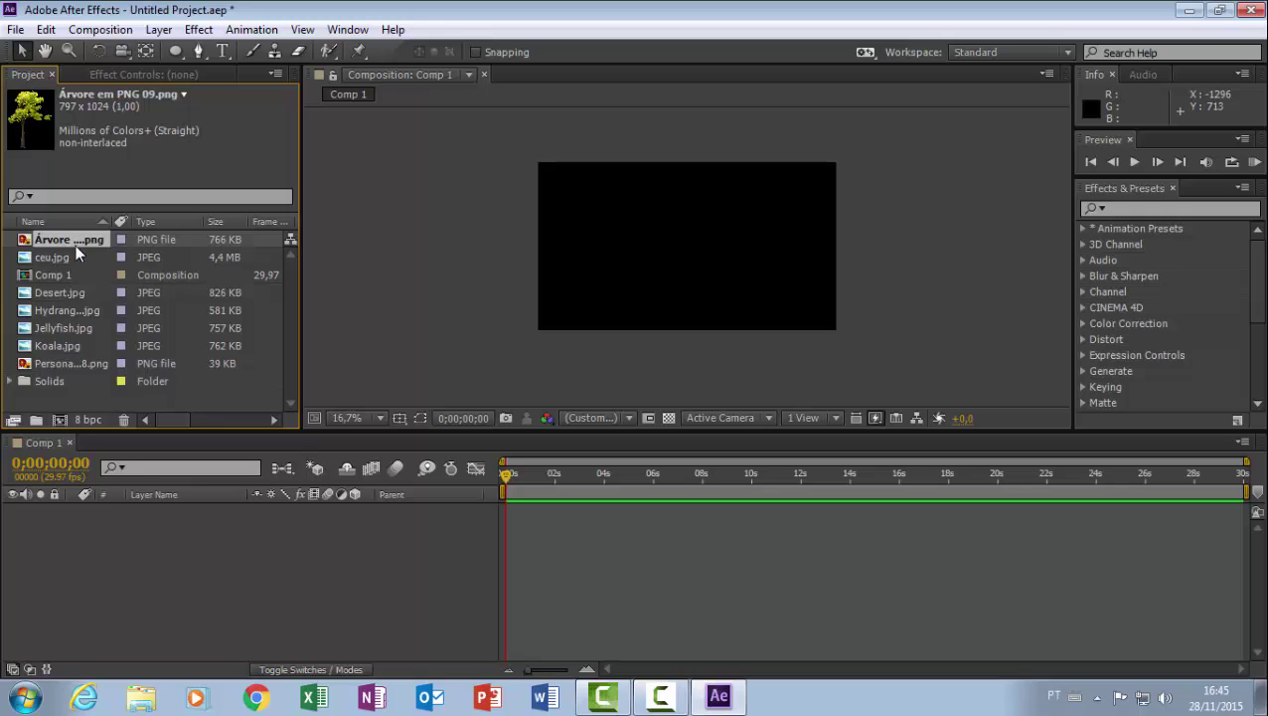
drag(76, 247, 89, 543)
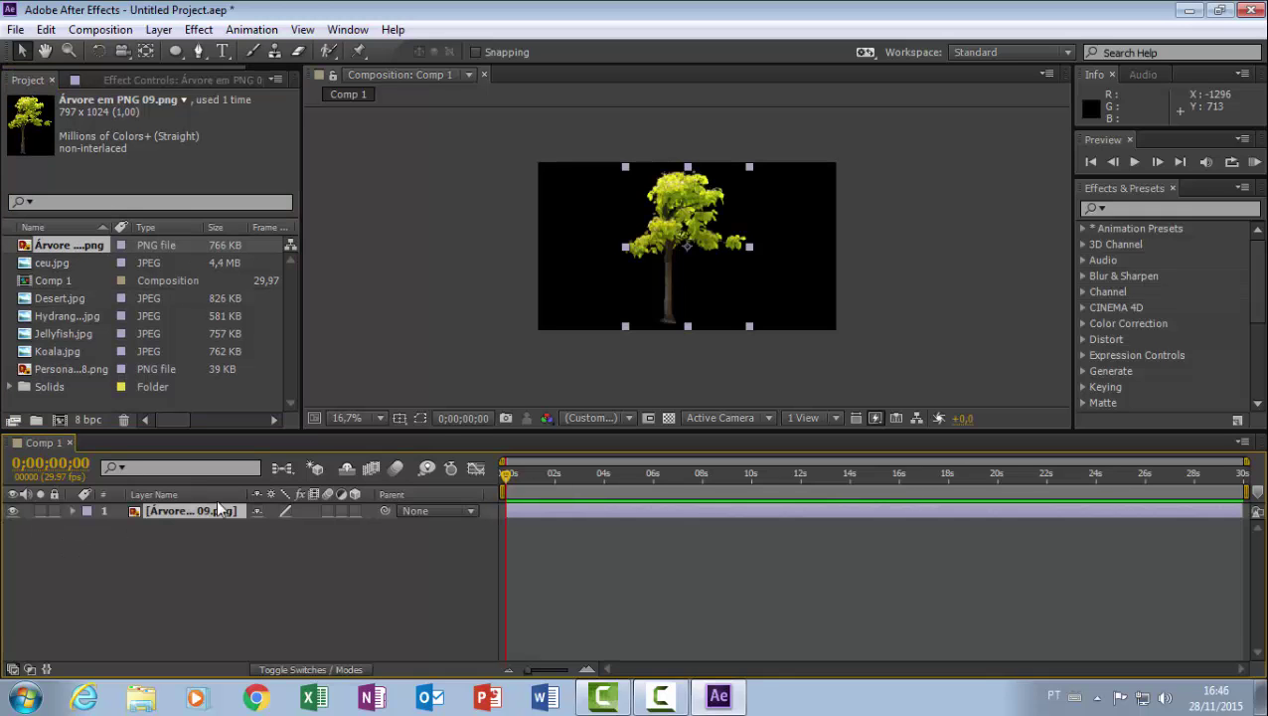
drag(693, 284, 622, 295)
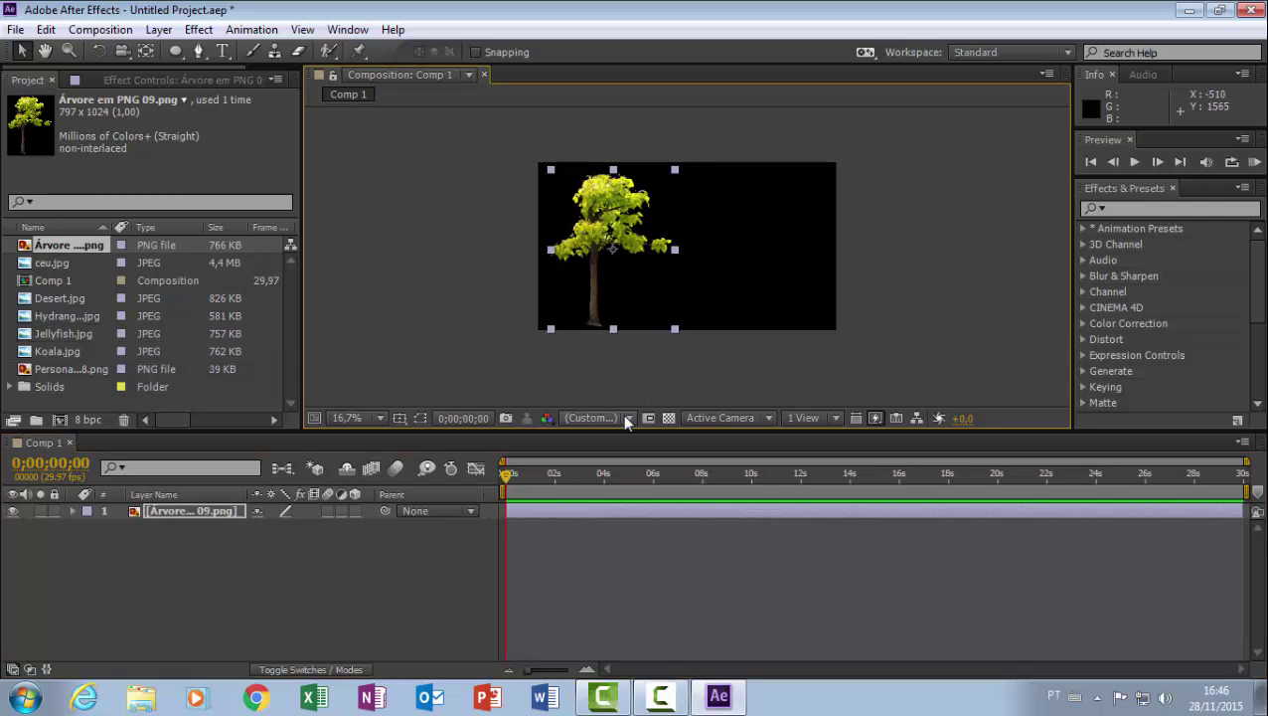
click(668, 419)
mouse_move(601, 230)
mouse_down()
mouse_move(685, 230)
mouse_move(585, 234)
mouse_up()
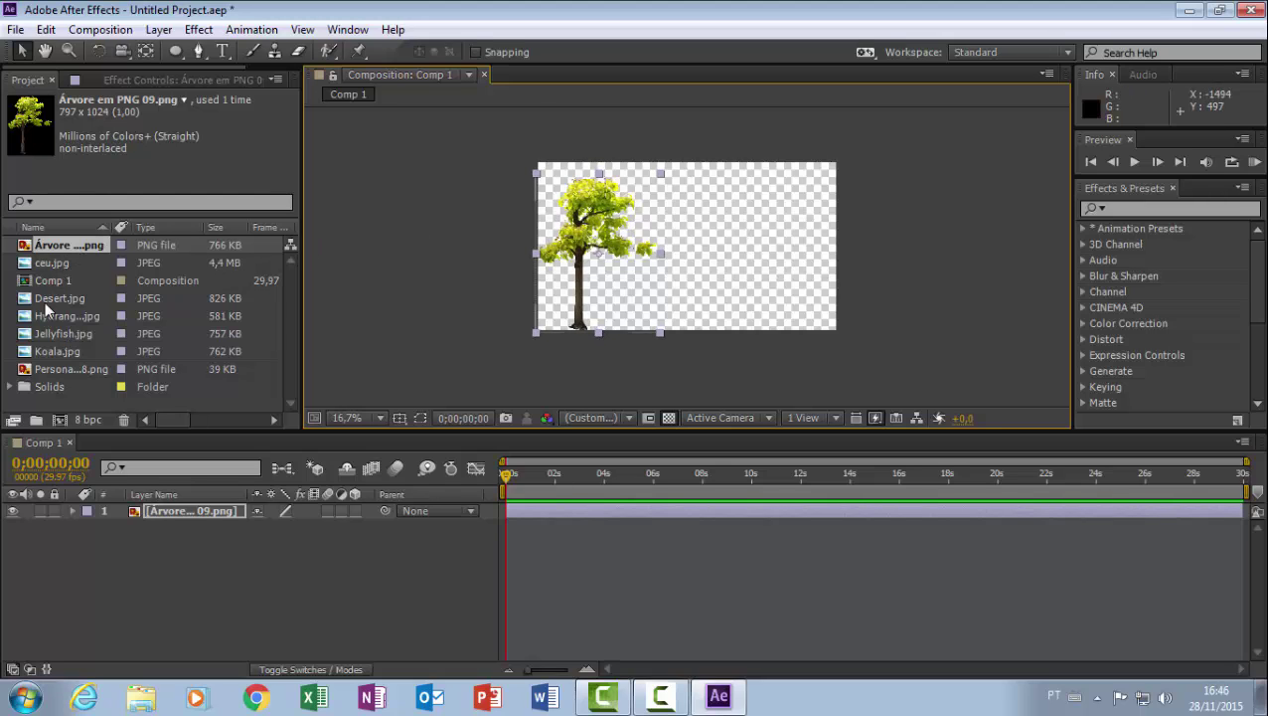
Add the boy character PNG to Comp 1, placed slightly low near the centre.
click(80, 368)
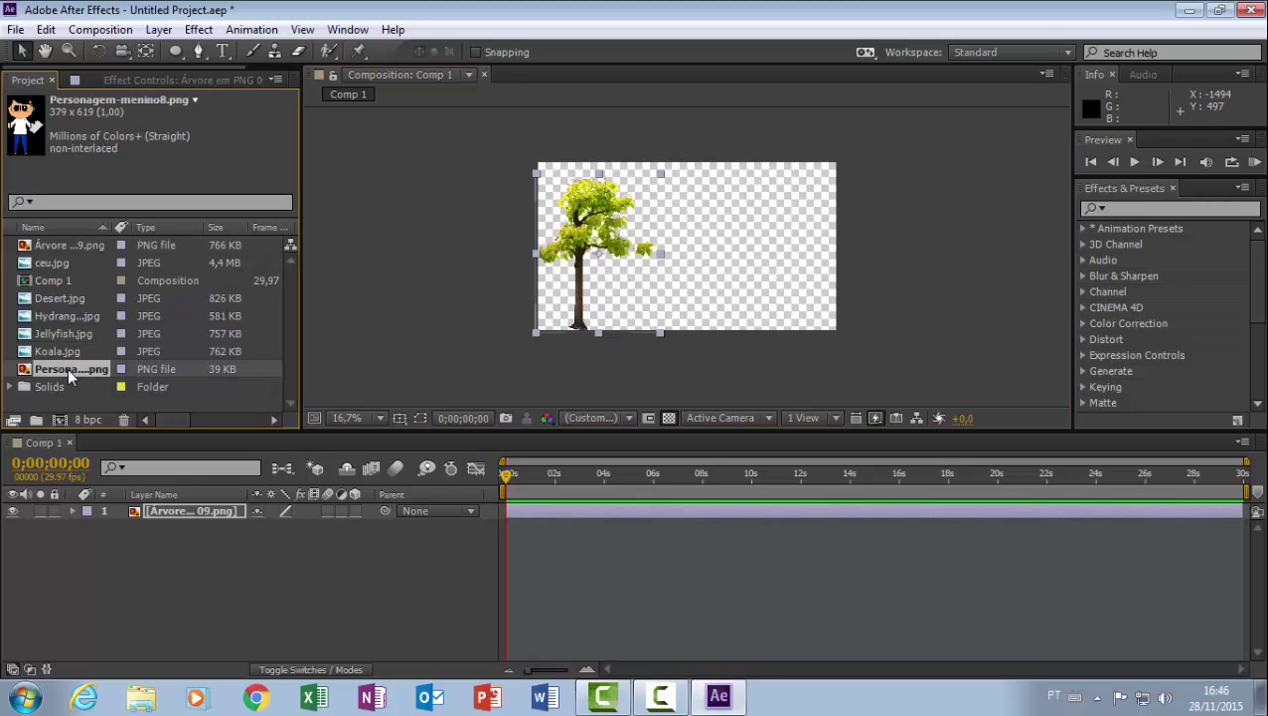
drag(69, 367, 122, 547)
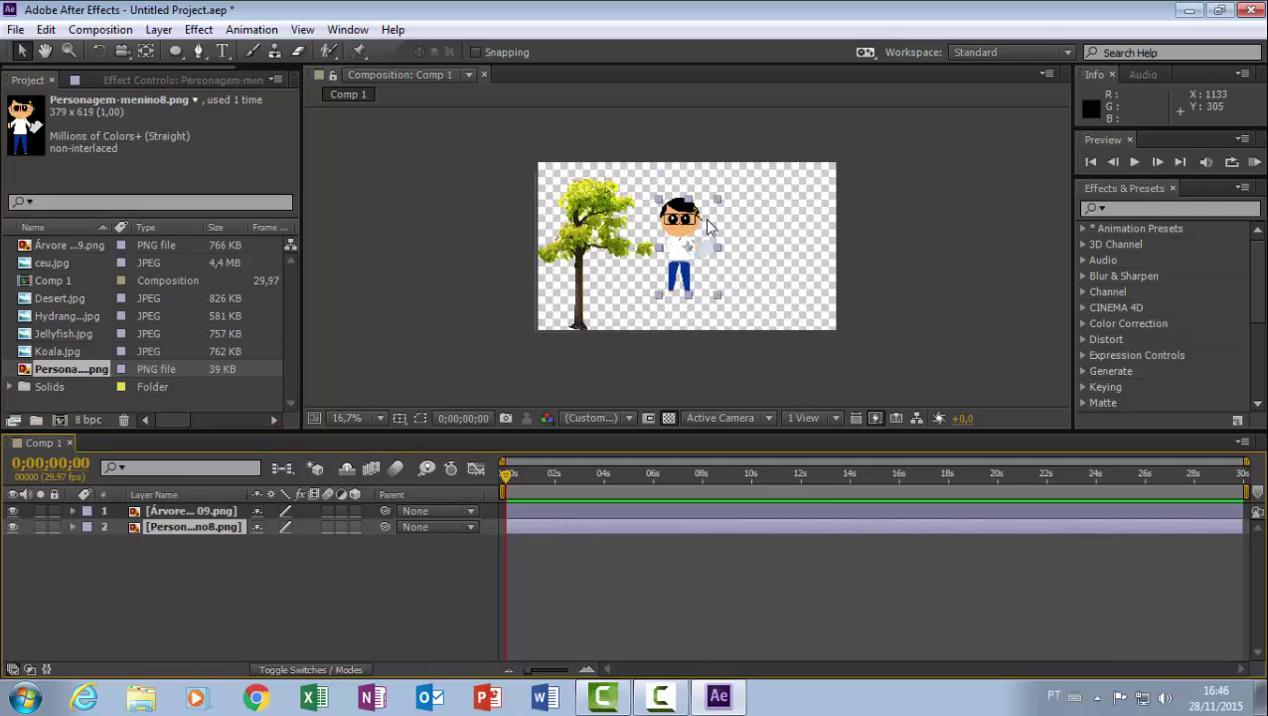
drag(686, 257, 678, 293)
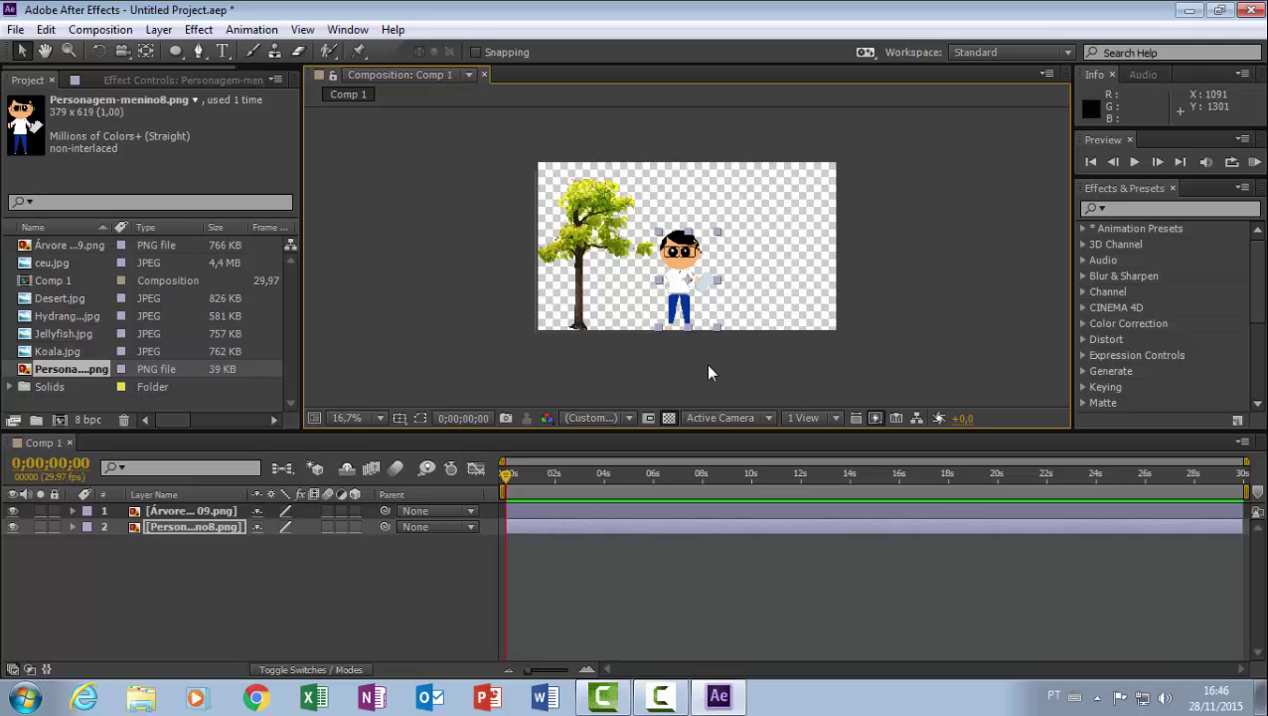
Import 01450ansesourcedagent80ly1.jpg from SAMSUNG (F:) > HD EXTERNO > textura e imagens.
click(18, 33)
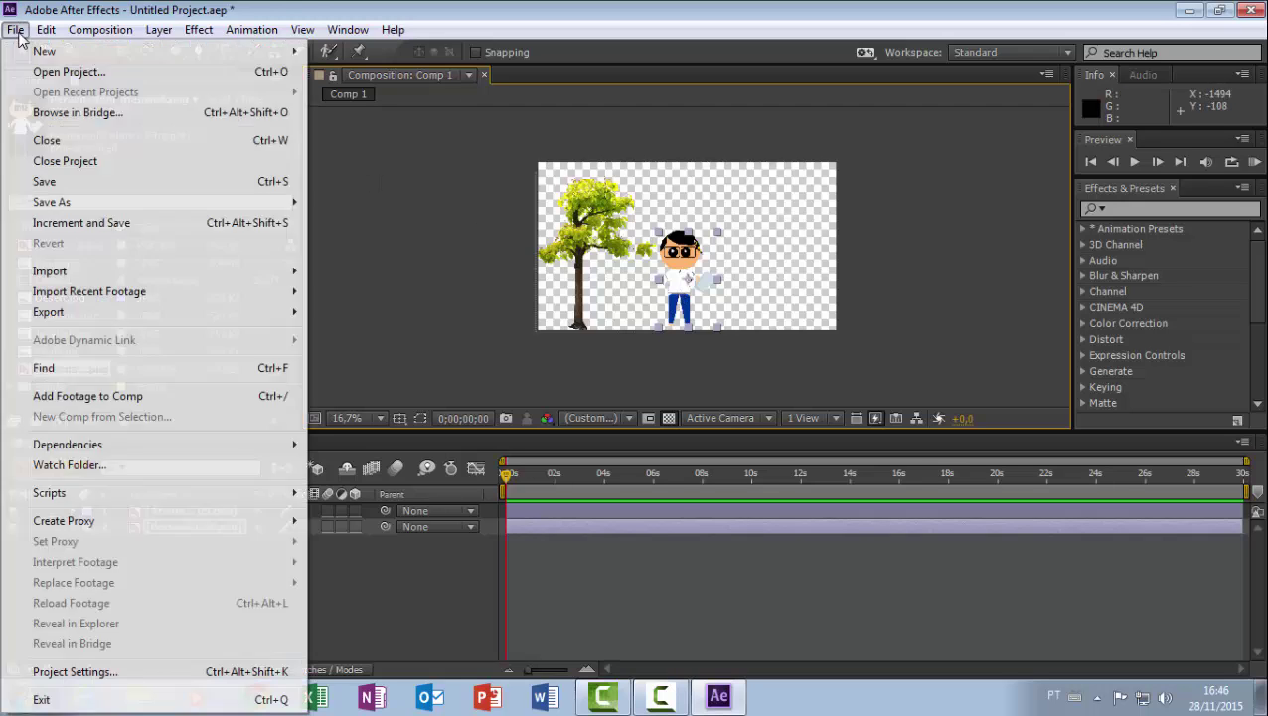
mouse_move(72, 279)
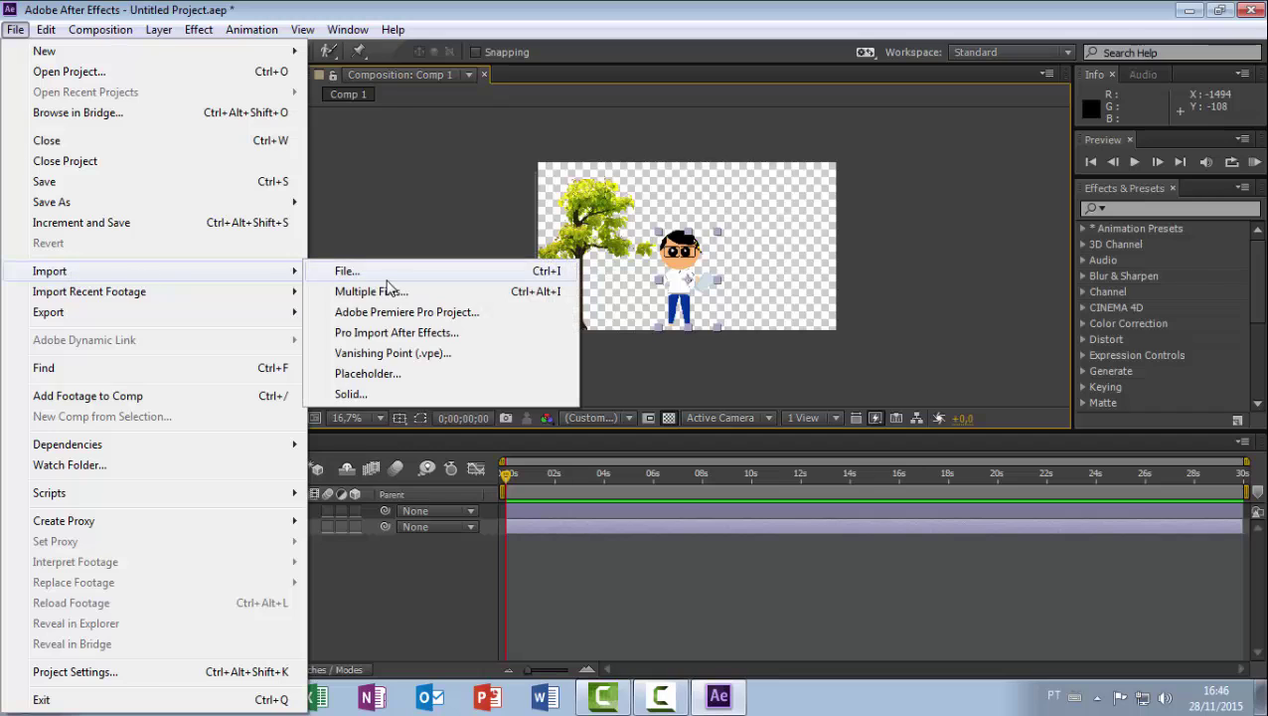
click(391, 275)
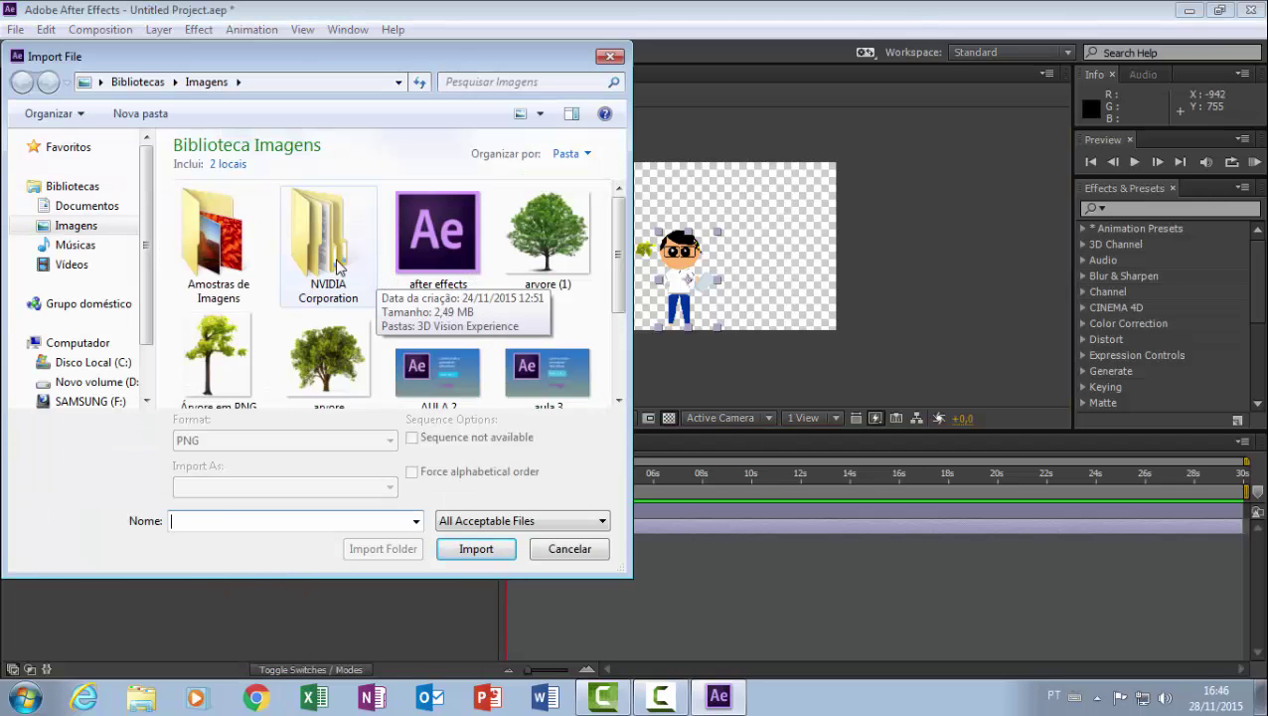
scroll(144, 320, down, 2)
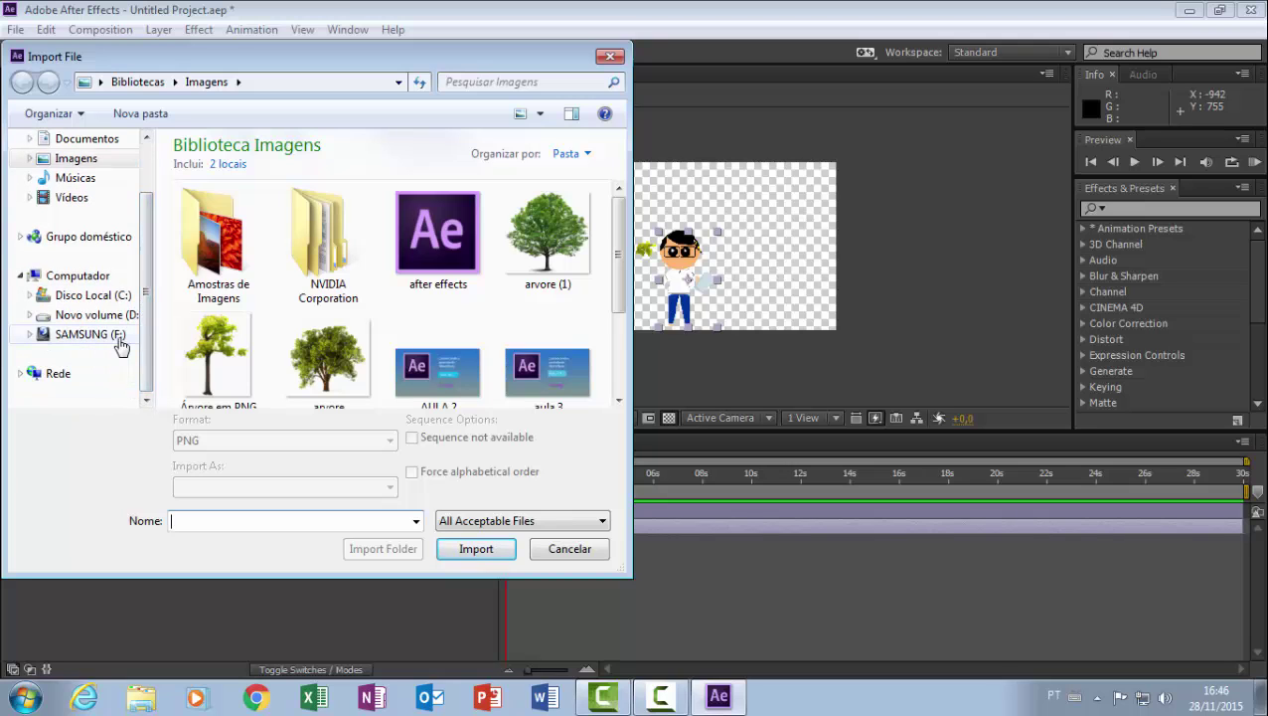
click(117, 341)
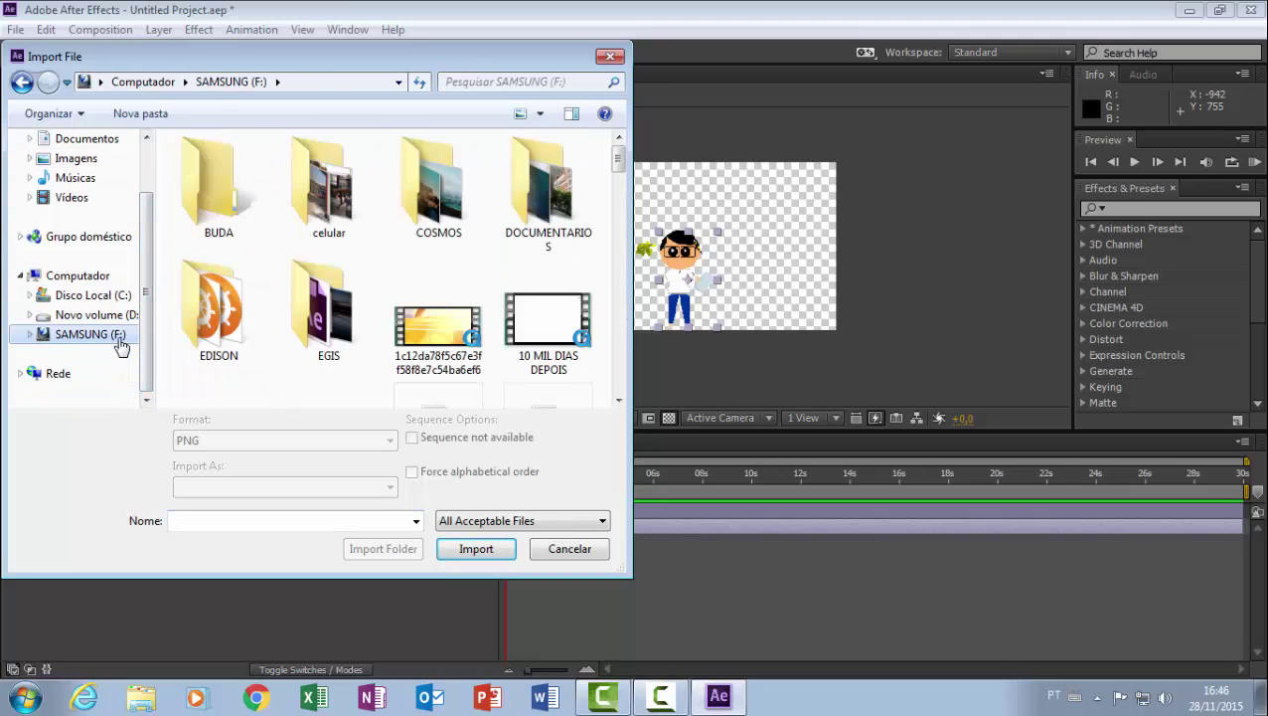
double_click(527, 310)
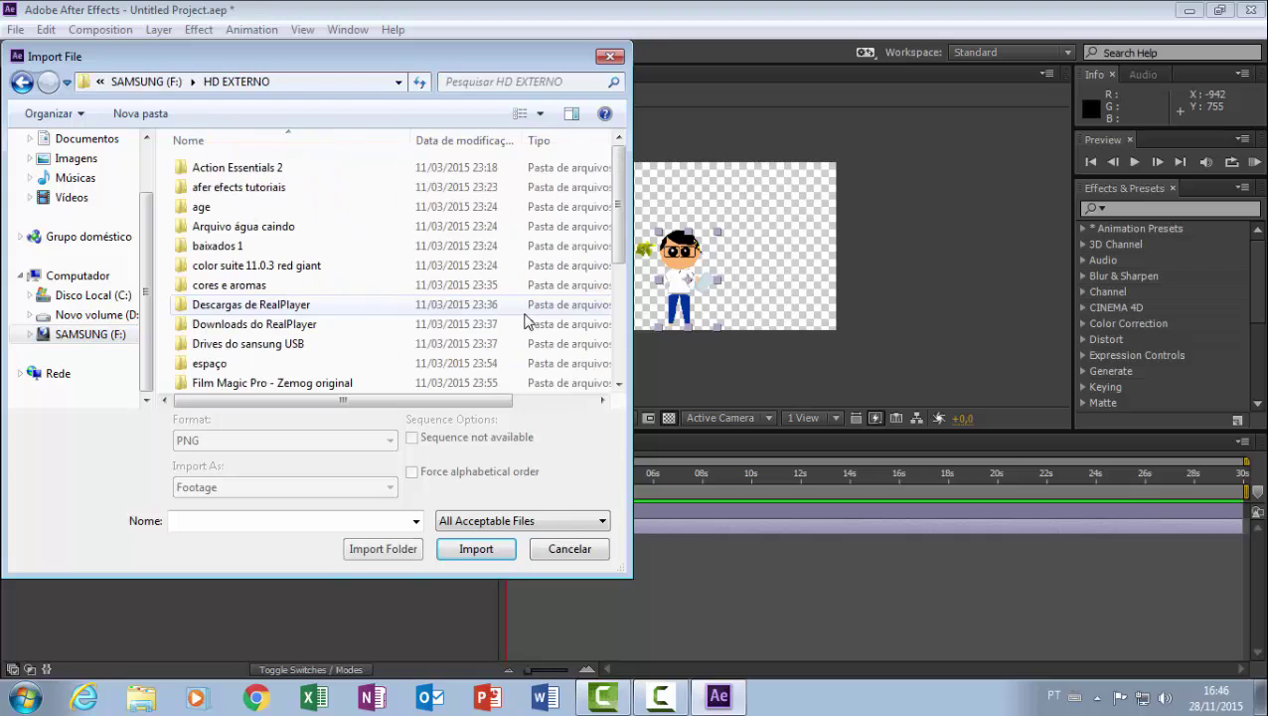
scroll(398, 308, down, 10)
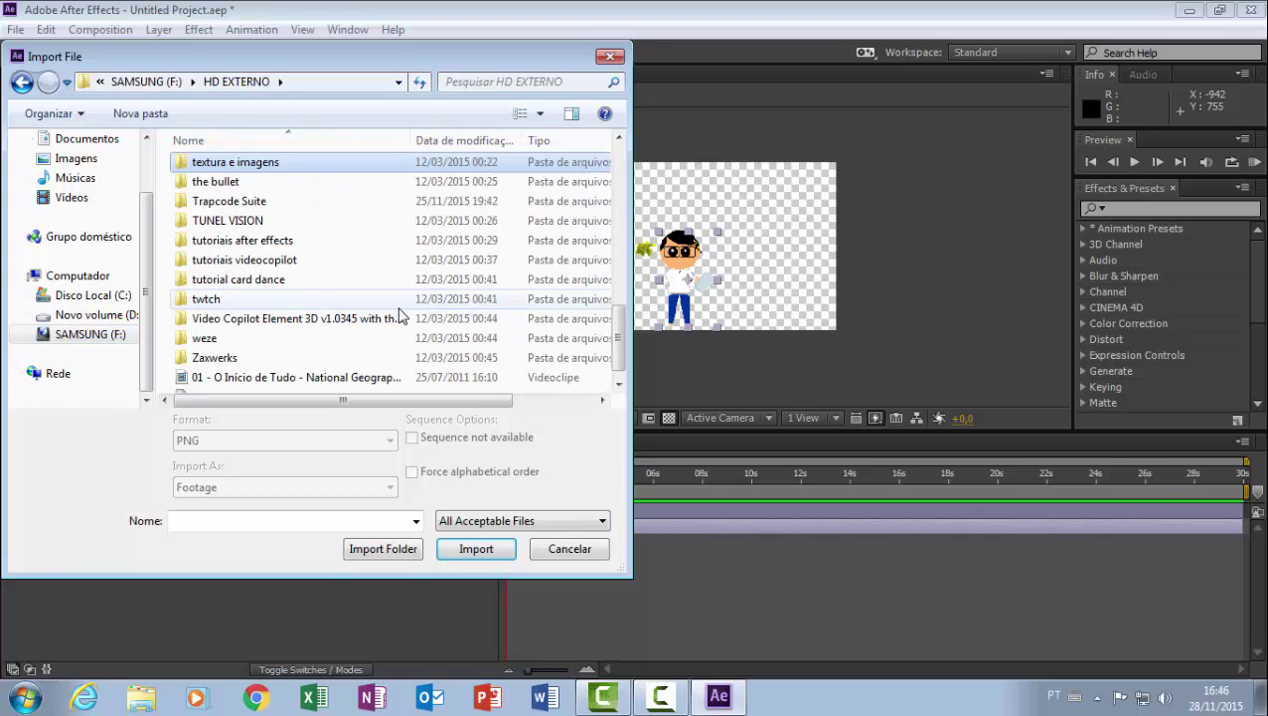
double_click(291, 164)
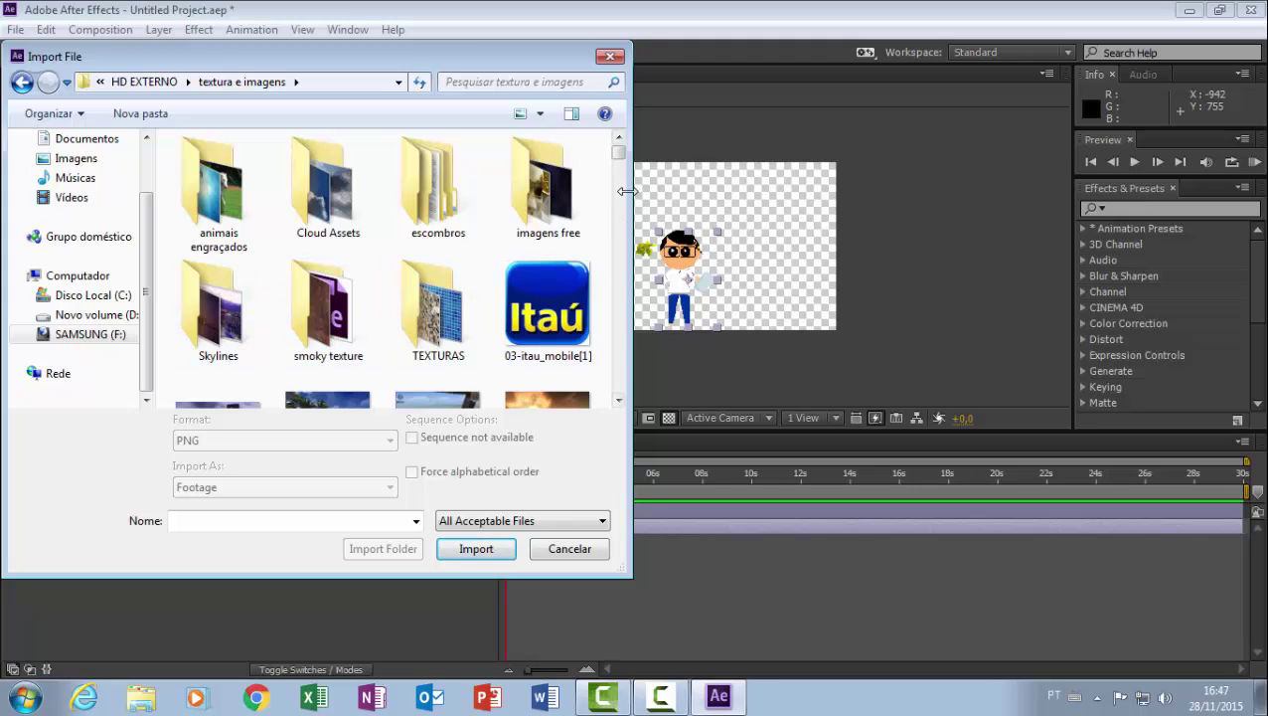
drag(619, 162, 619, 169)
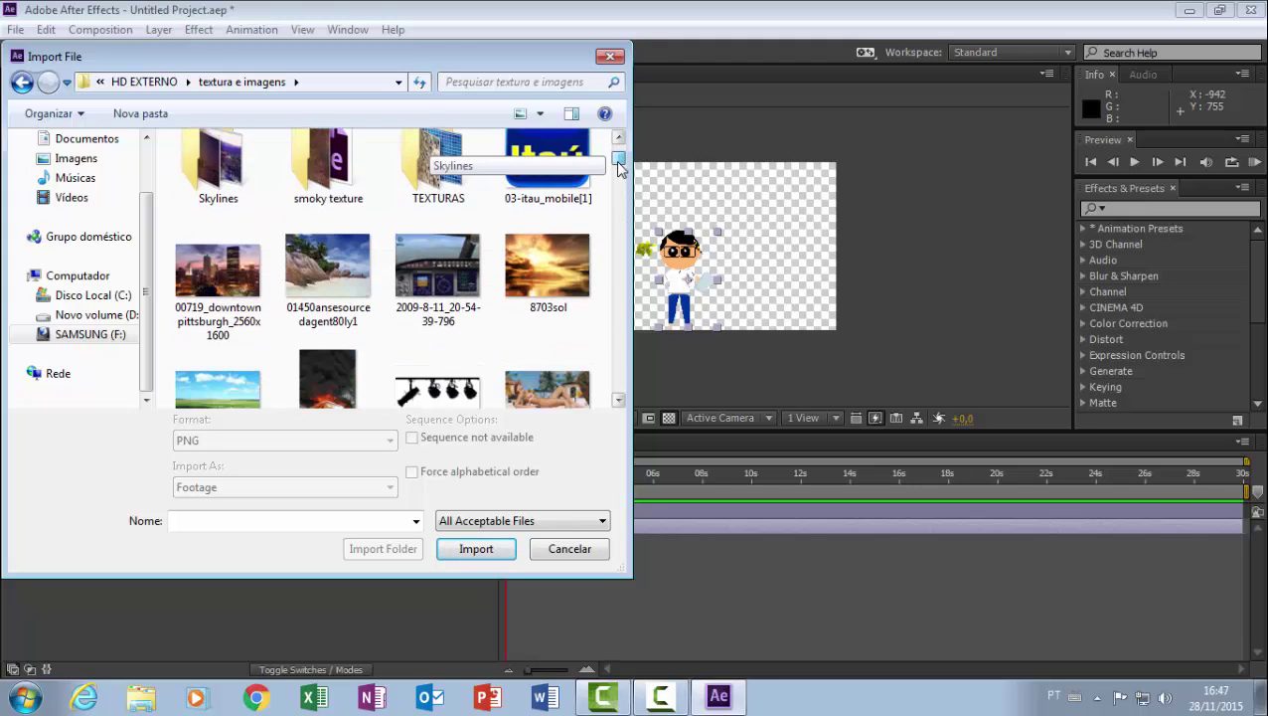
click(343, 269)
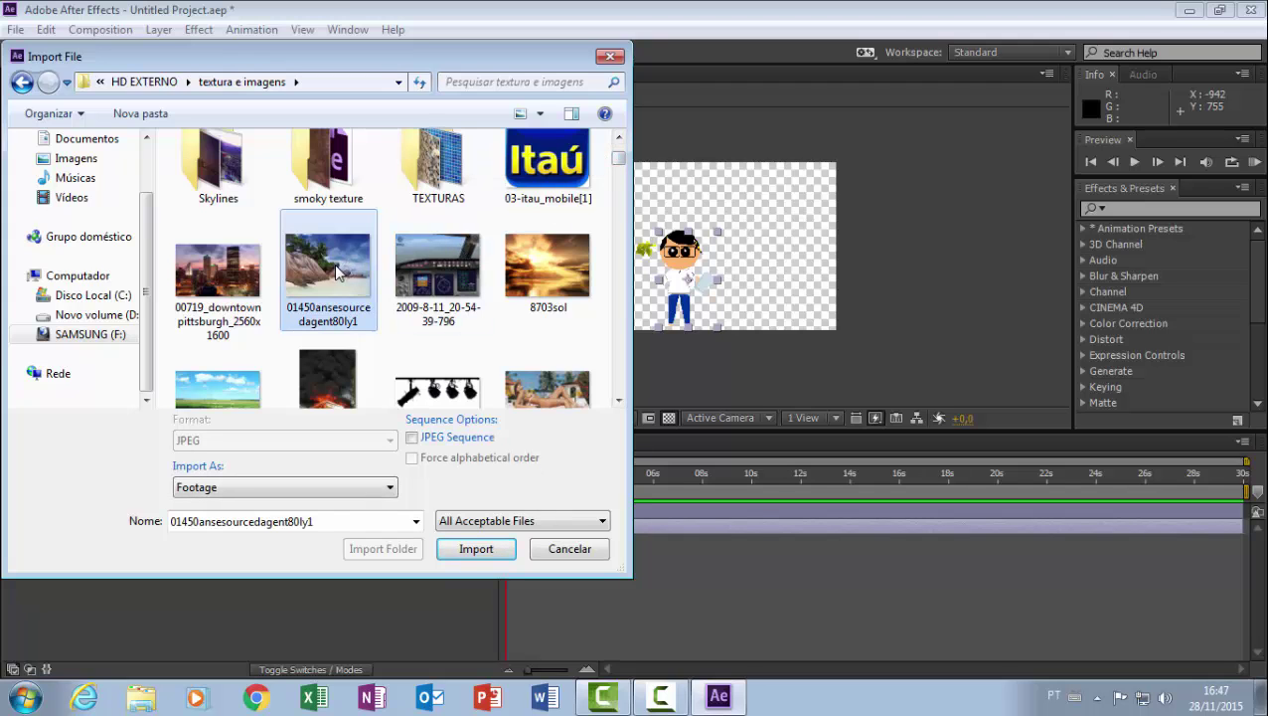
click(477, 549)
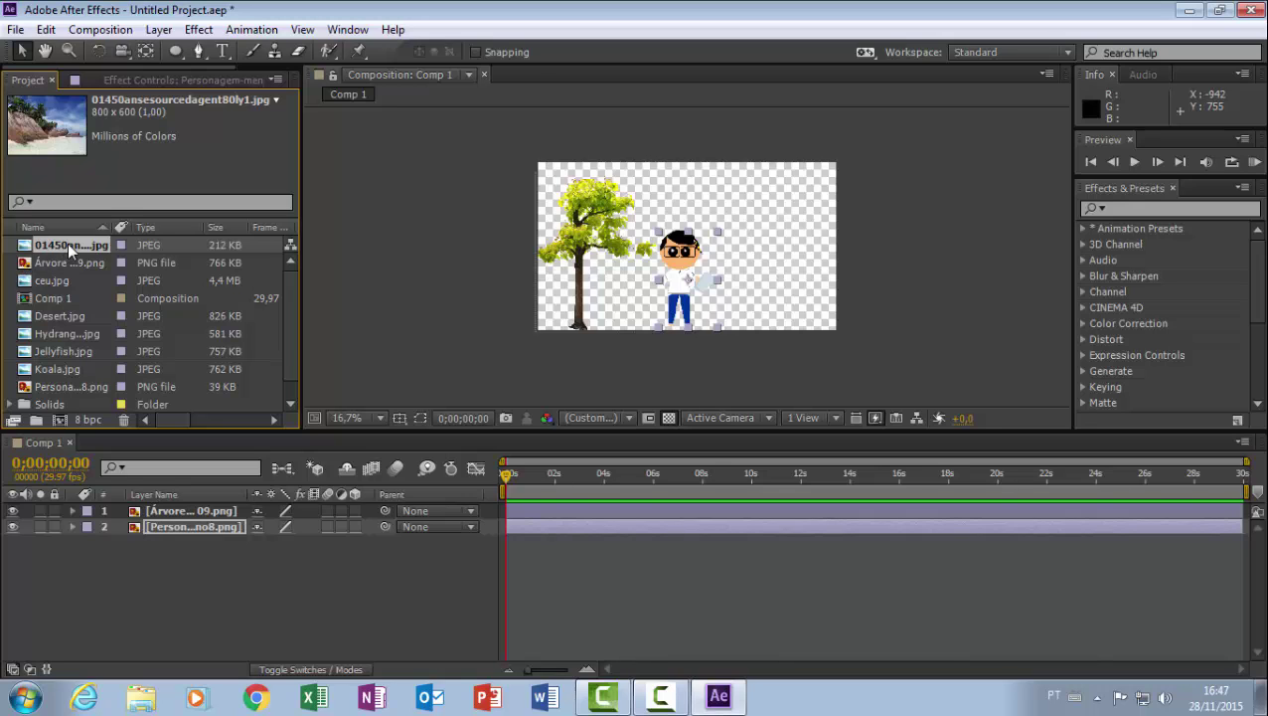
Add the beach photo to Comp 1 and scale it up to fill the frame.
drag(67, 243, 99, 569)
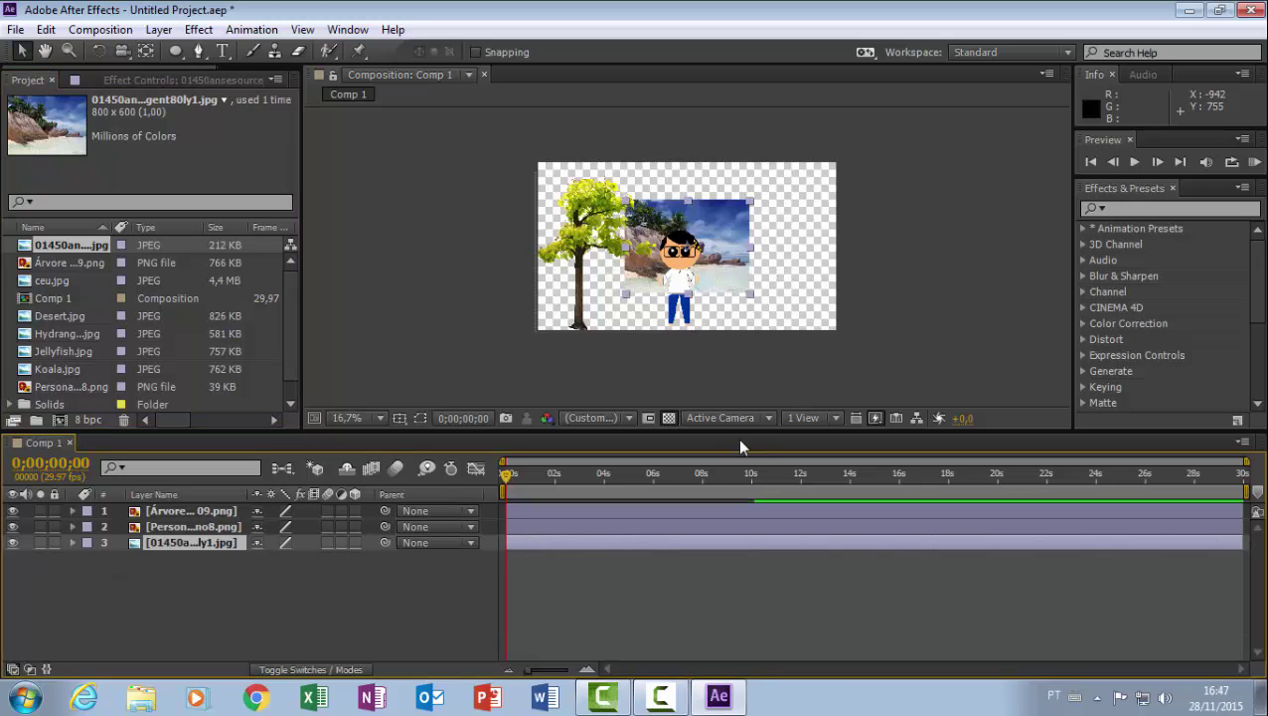
drag(751, 294, 838, 338)
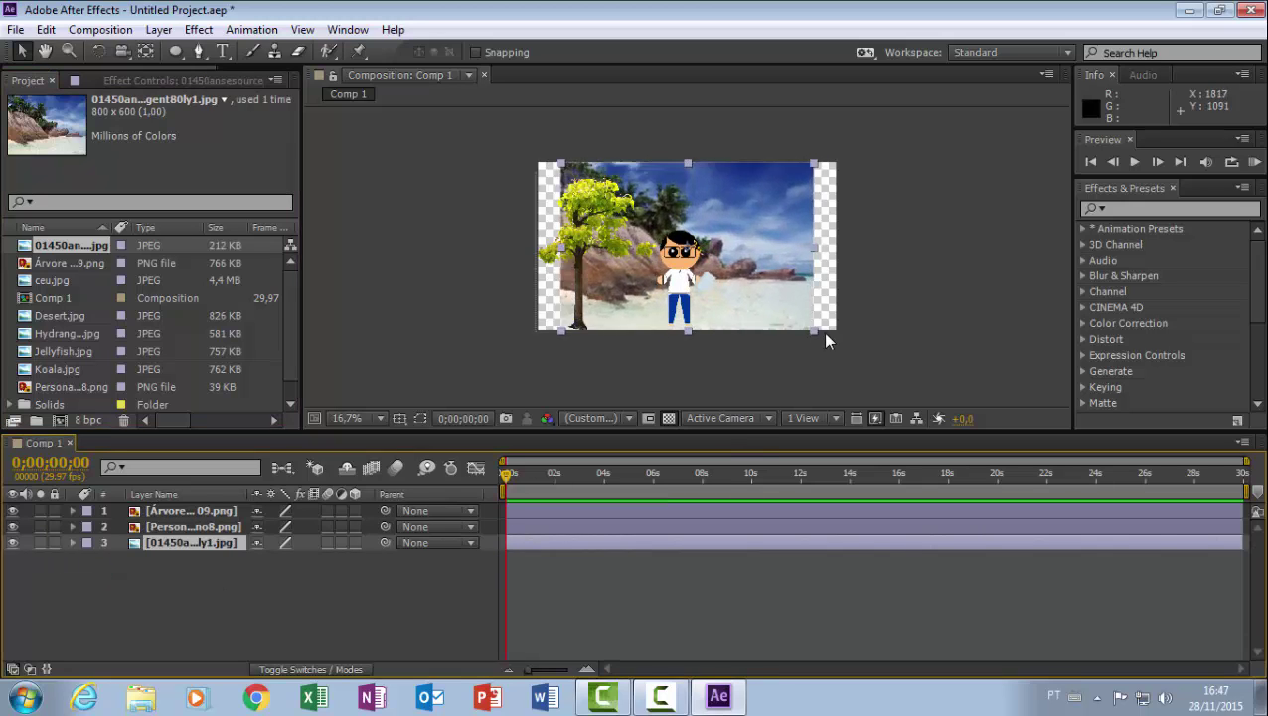
click(754, 389)
Move the tree to the right side and set the boy just left of centre.
drag(684, 294, 719, 294)
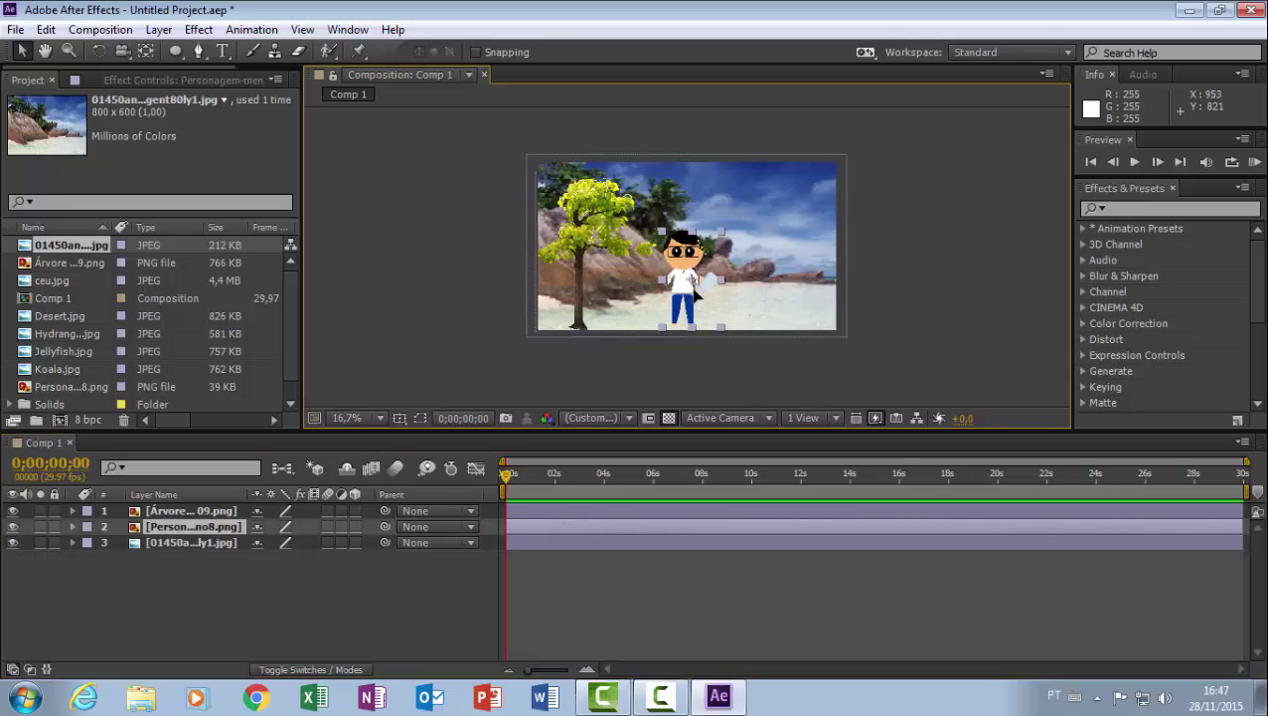
drag(589, 232, 808, 239)
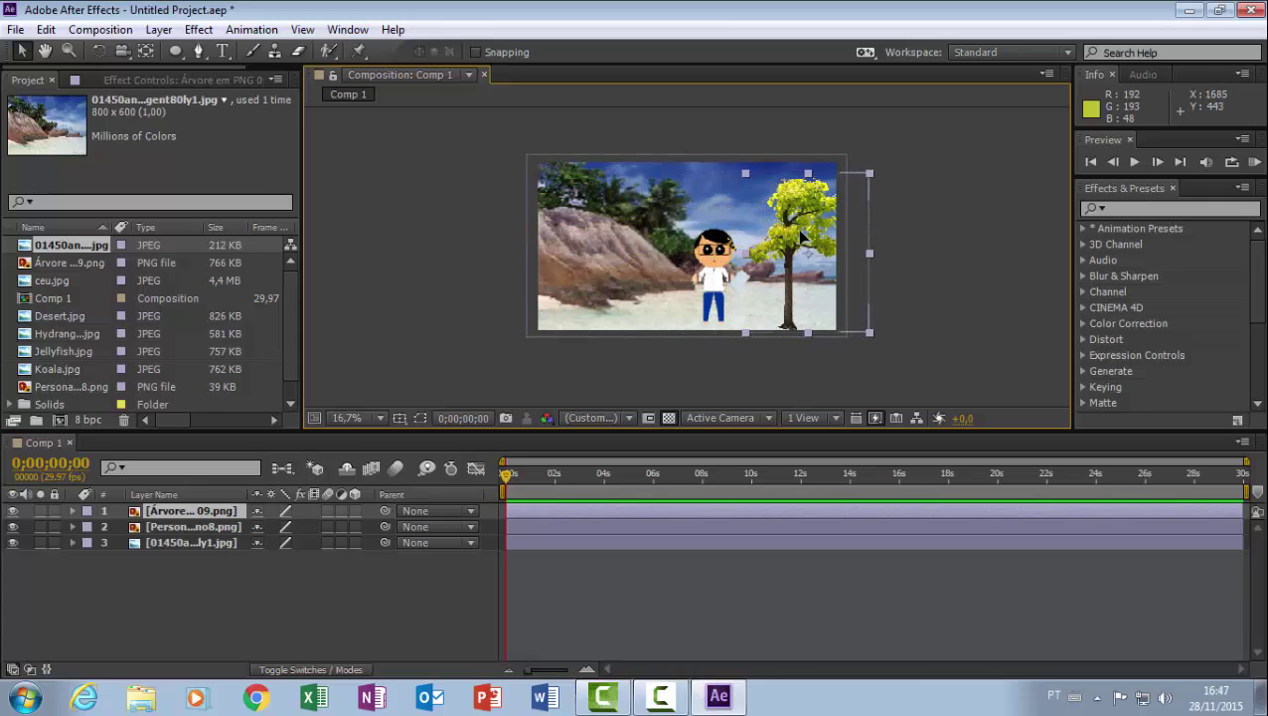
drag(729, 278, 674, 282)
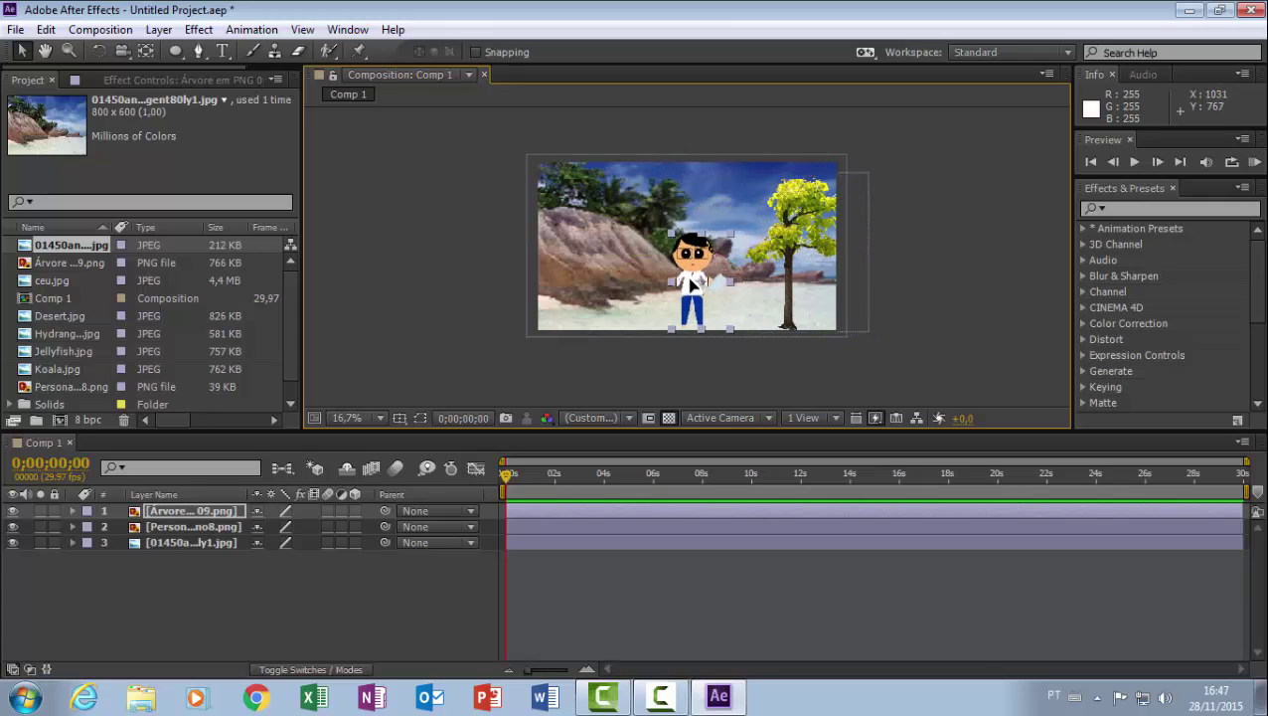
click(933, 324)
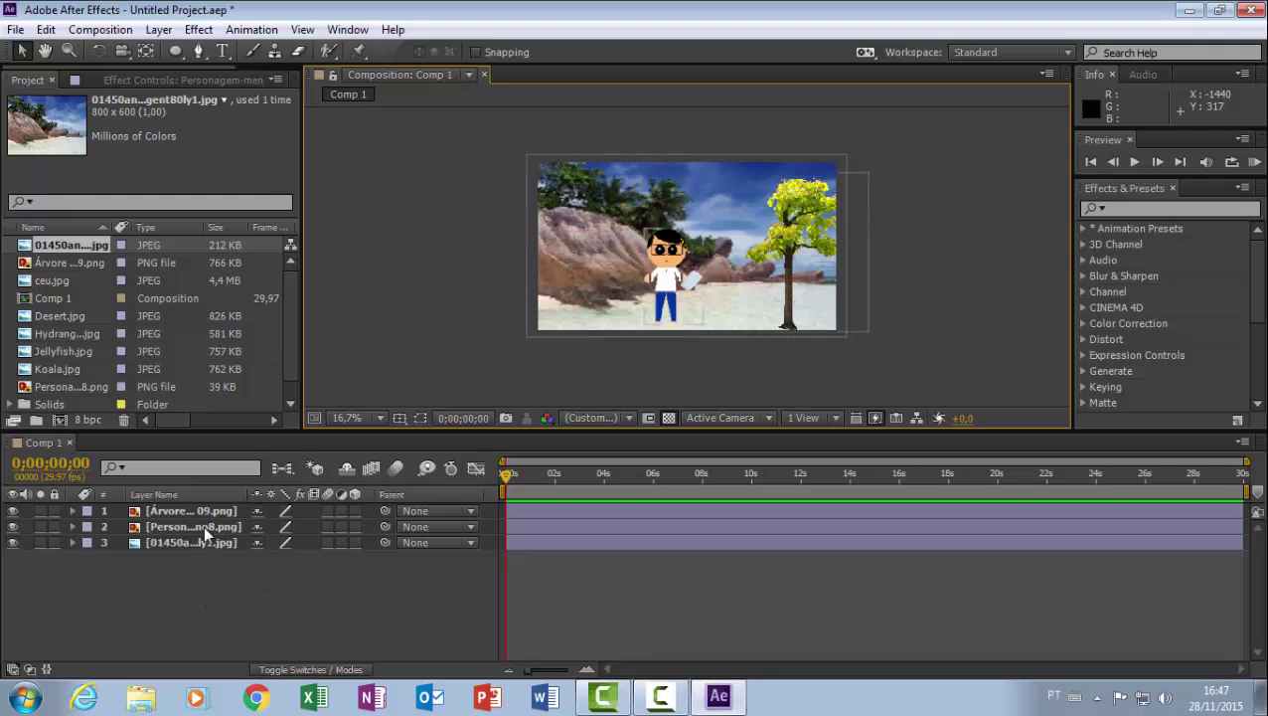
Make the tree a 3D layer and add a 35mm one-node Camera 1 to Comp 1.
click(354, 511)
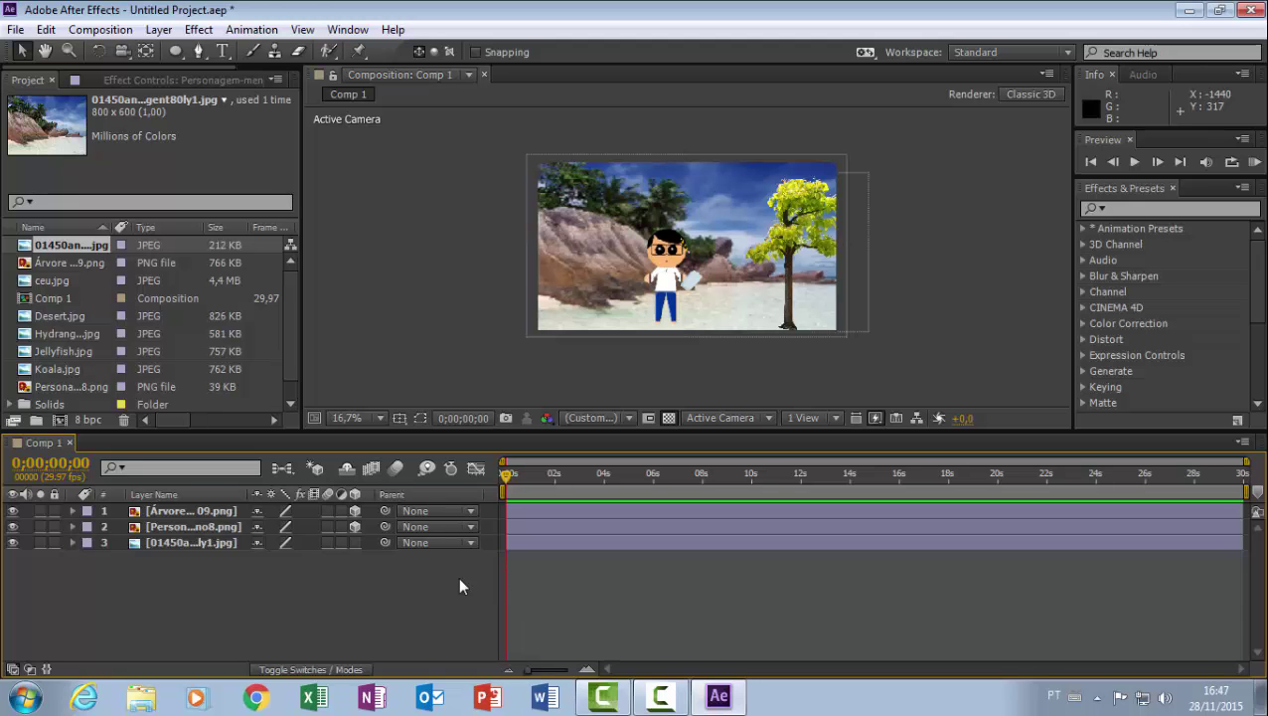
click(159, 29)
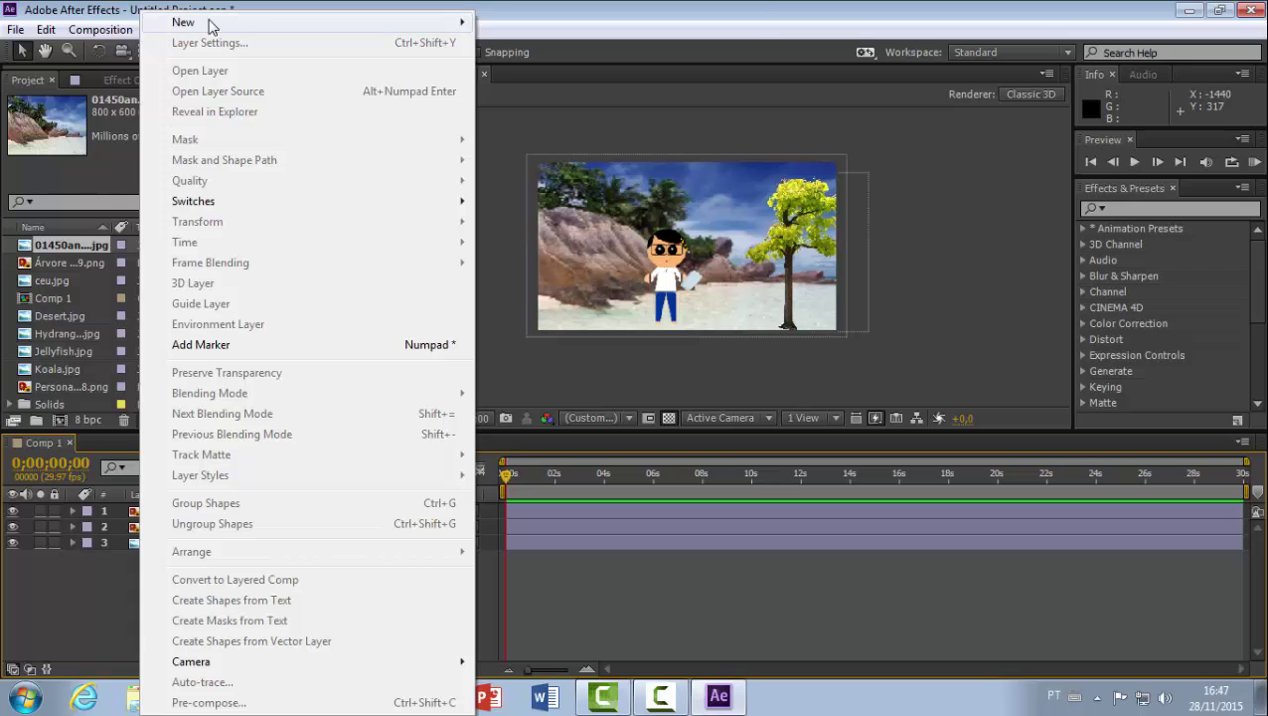
mouse_move(251, 24)
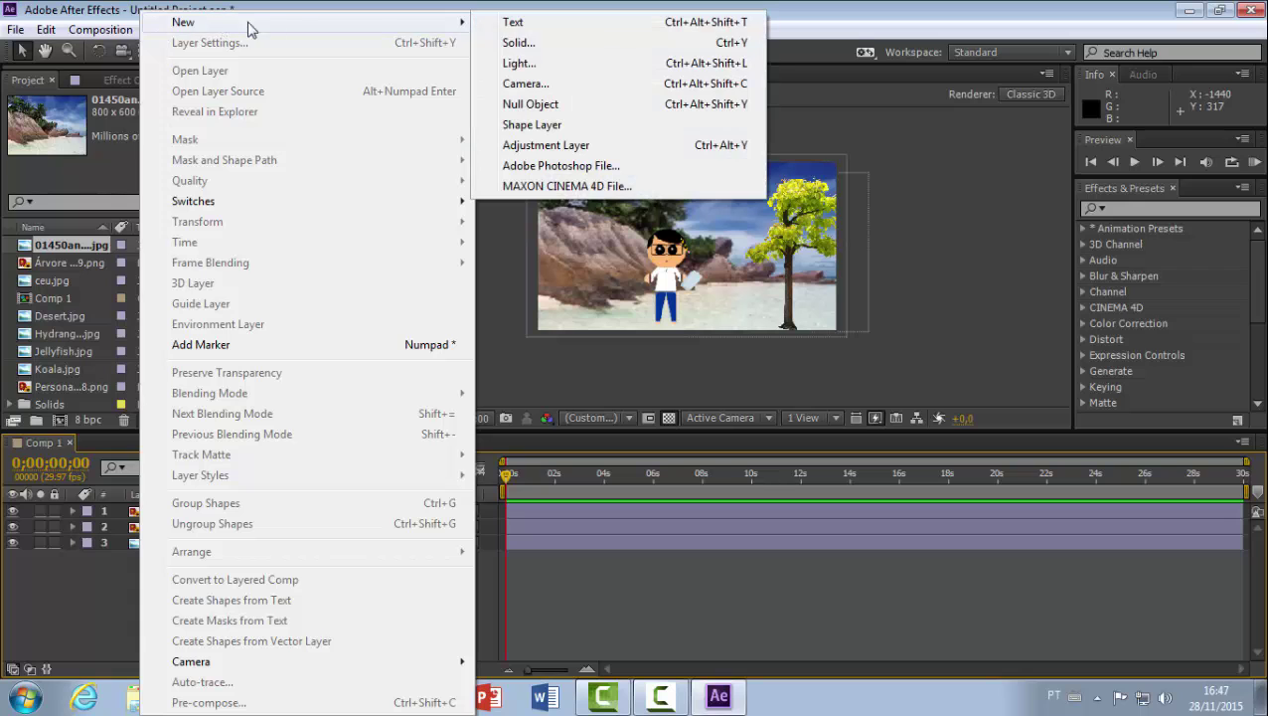
click(562, 87)
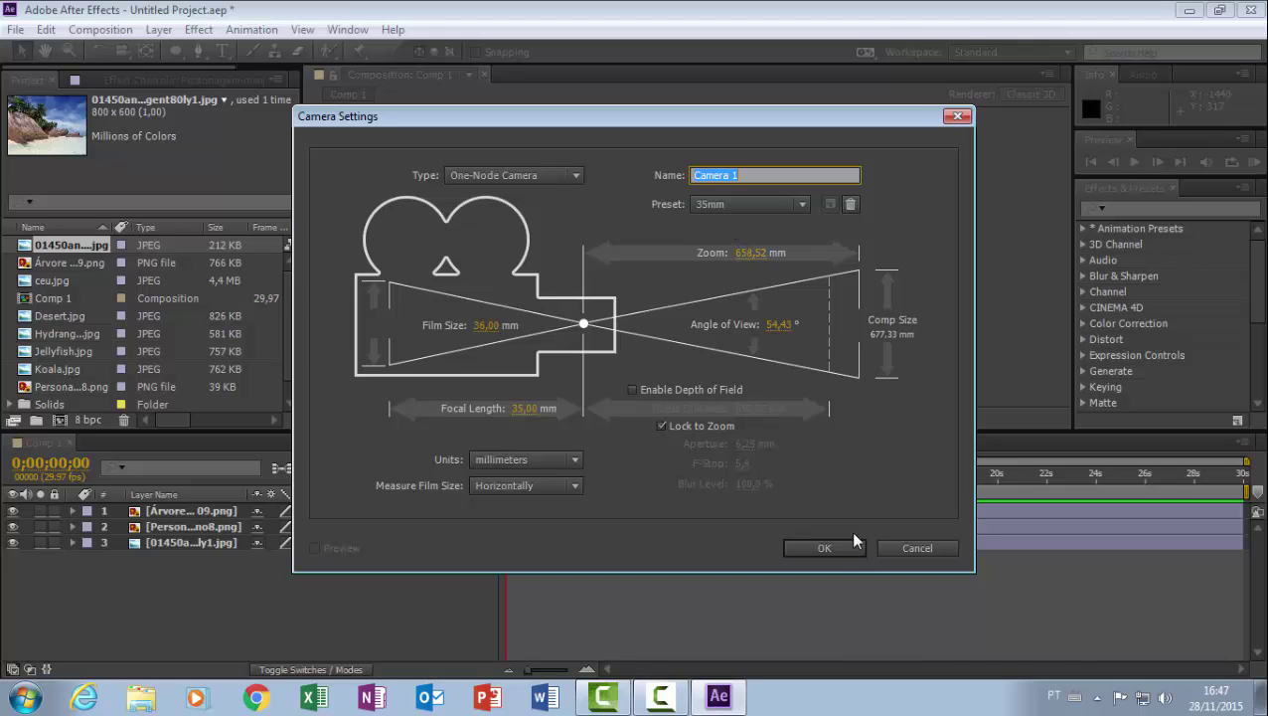
click(830, 543)
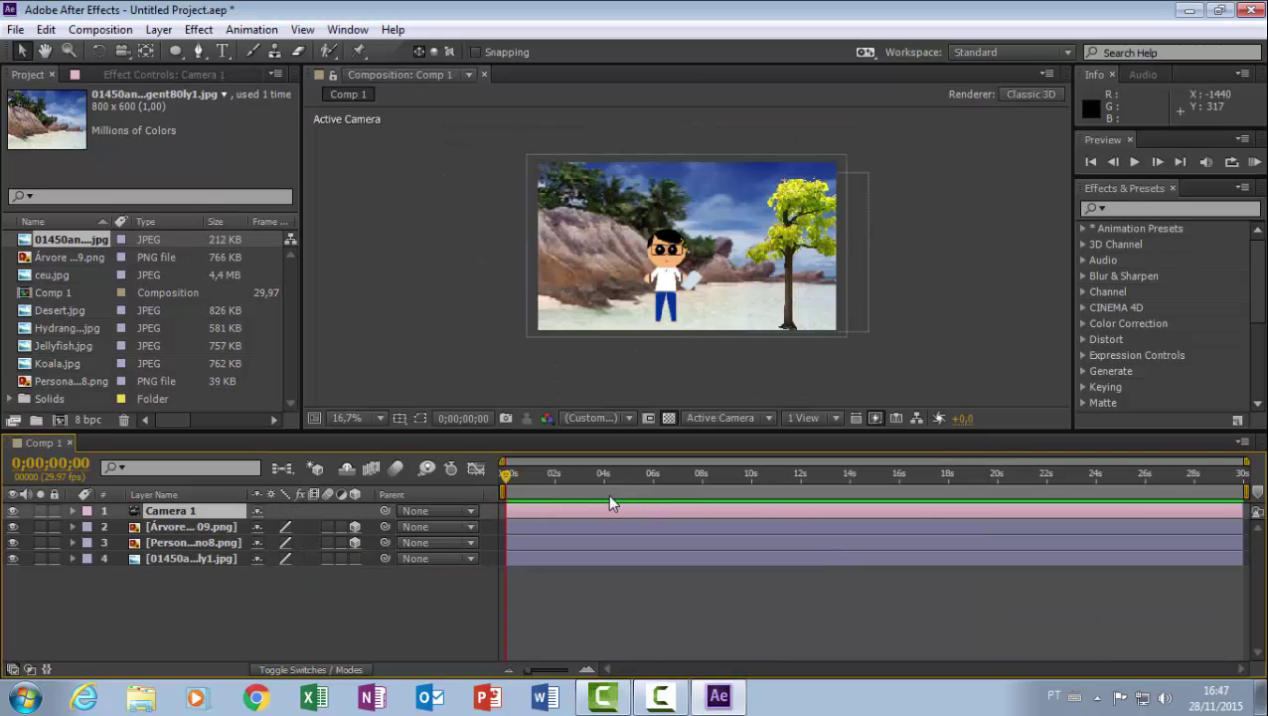
Push the character layer back in depth to Position Z 1107.
click(666, 285)
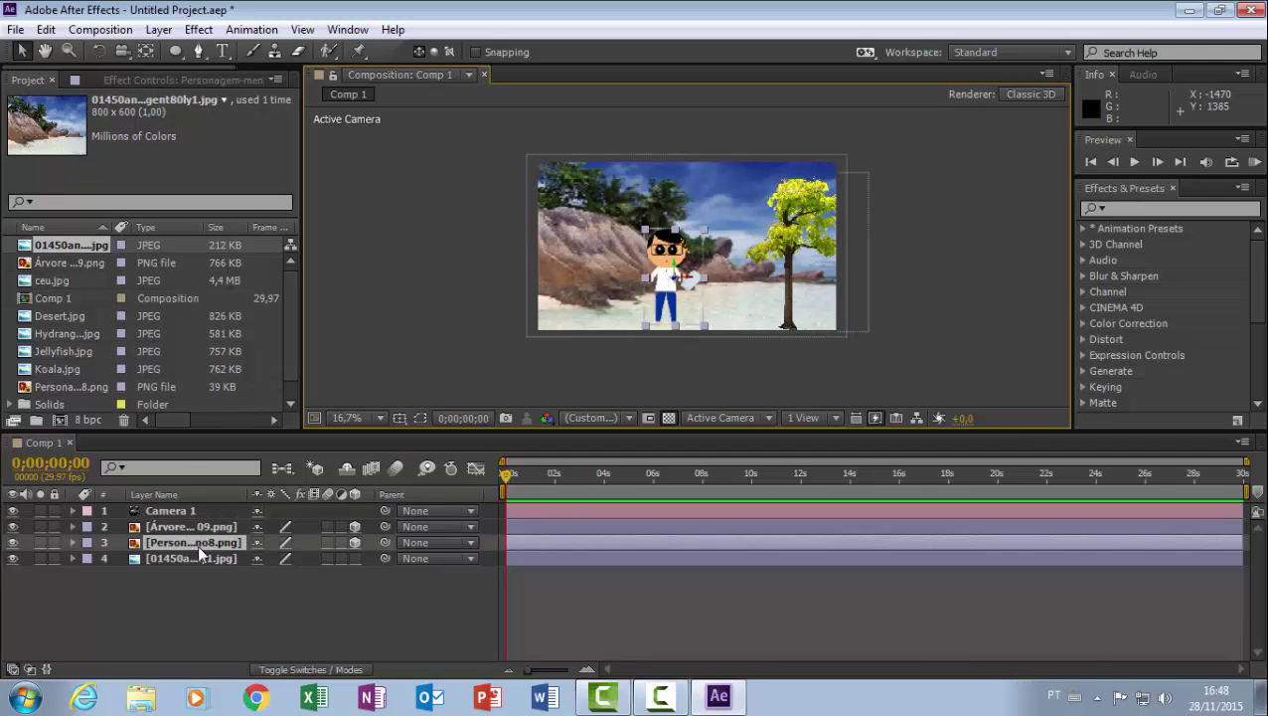
key(p)
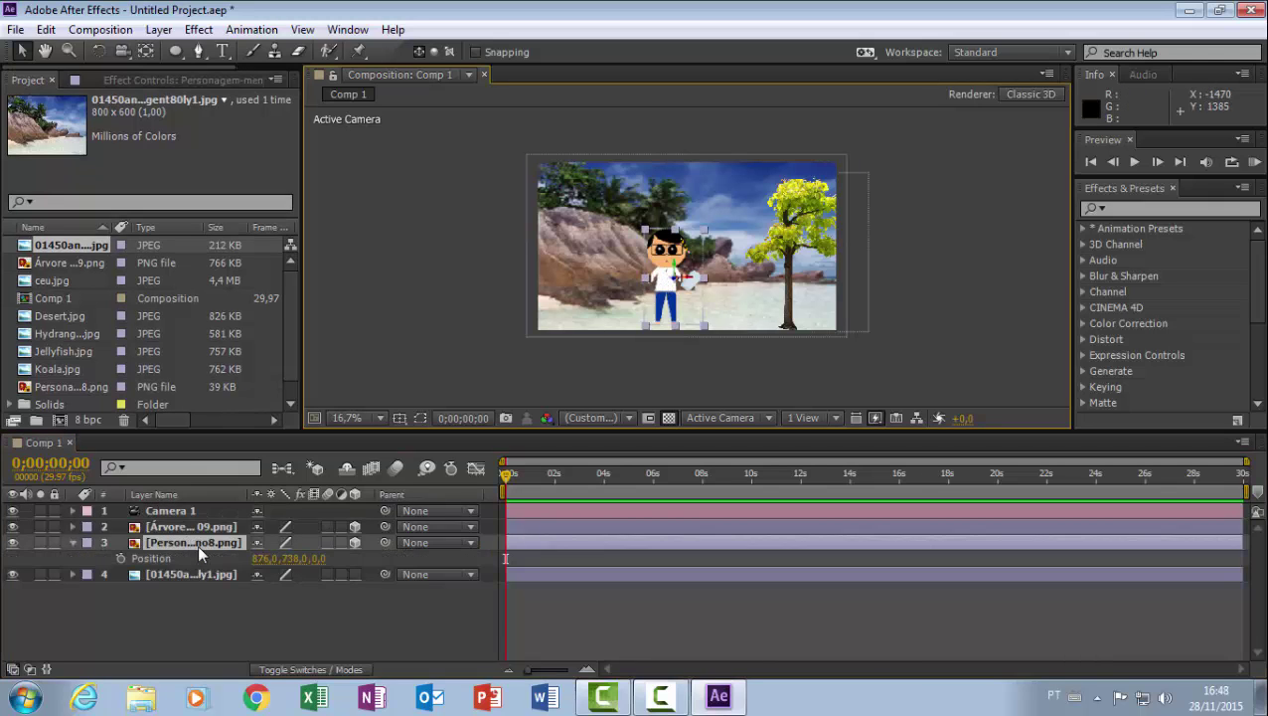
drag(318, 558, 438, 557)
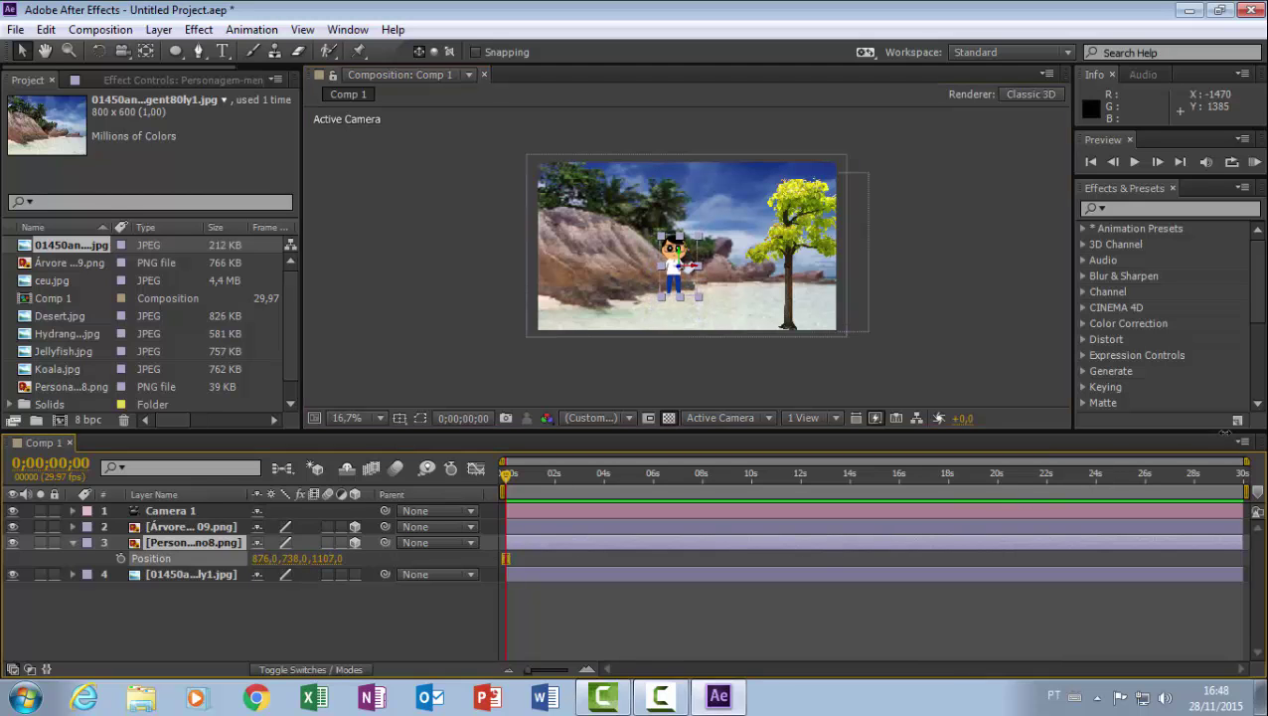
Bring the tree forward to Z −556 and further left, then collapse both Position properties.
click(190, 523)
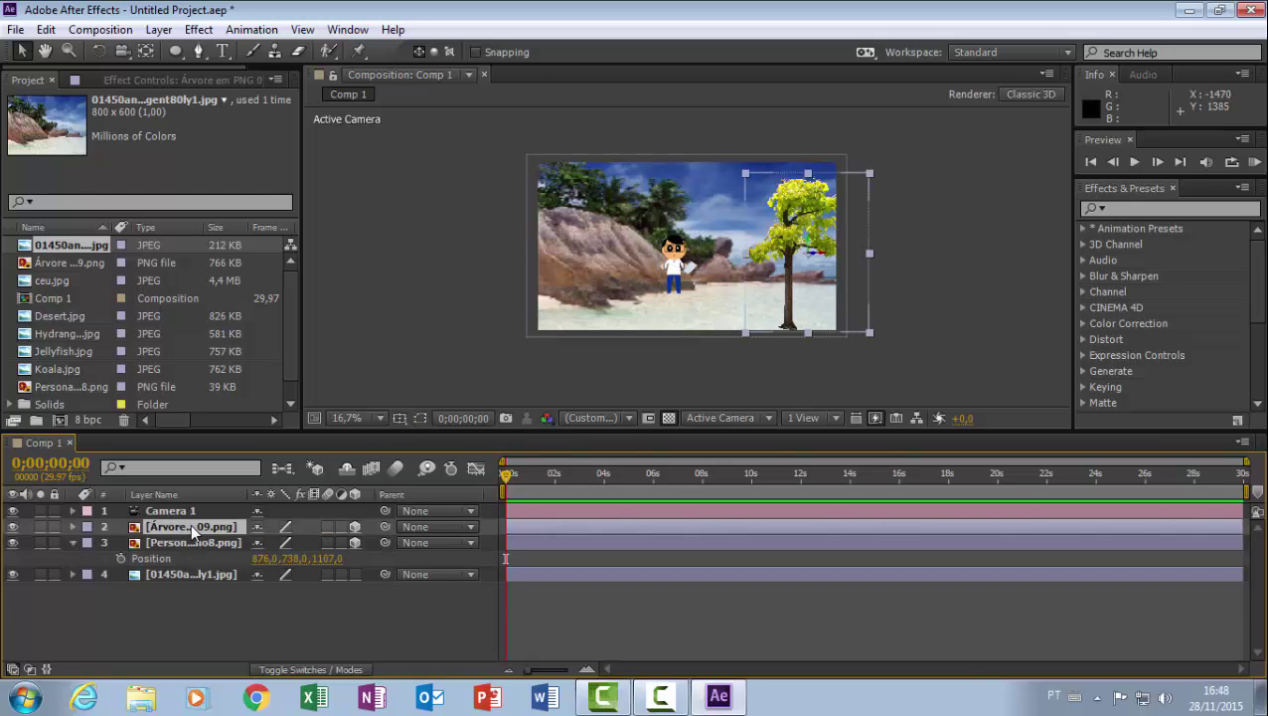
key(p)
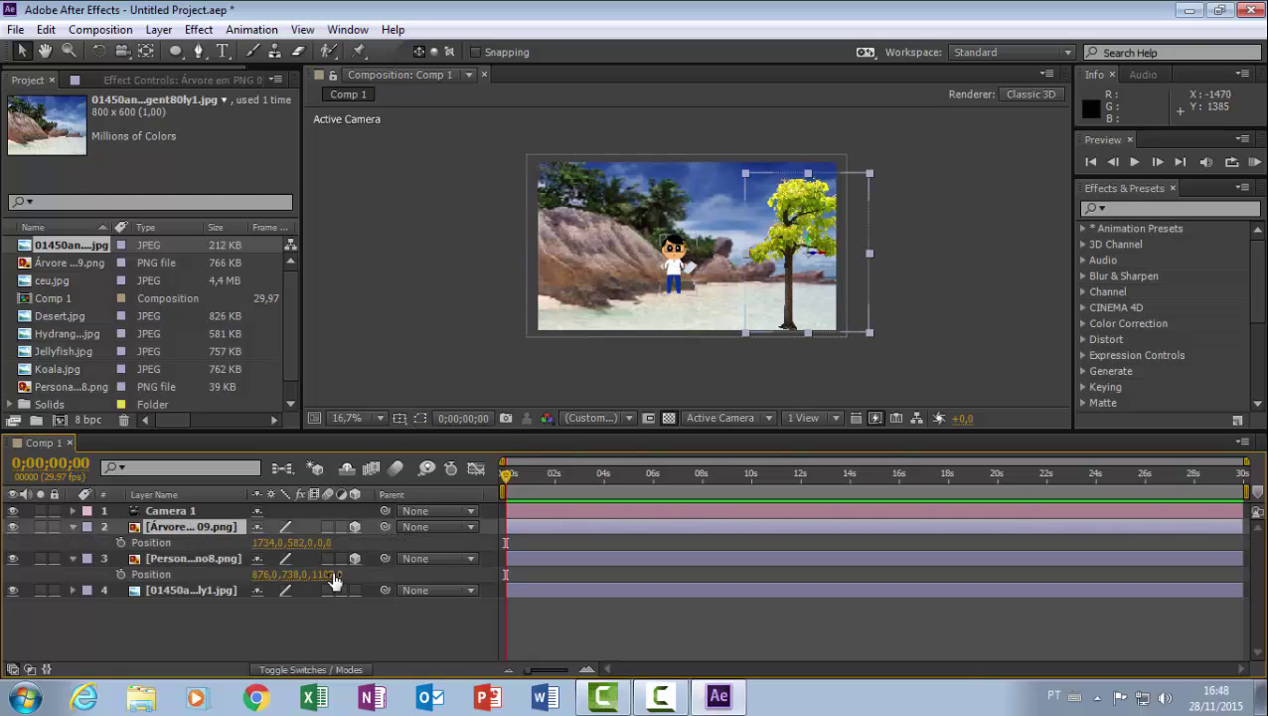
drag(325, 544, 288, 543)
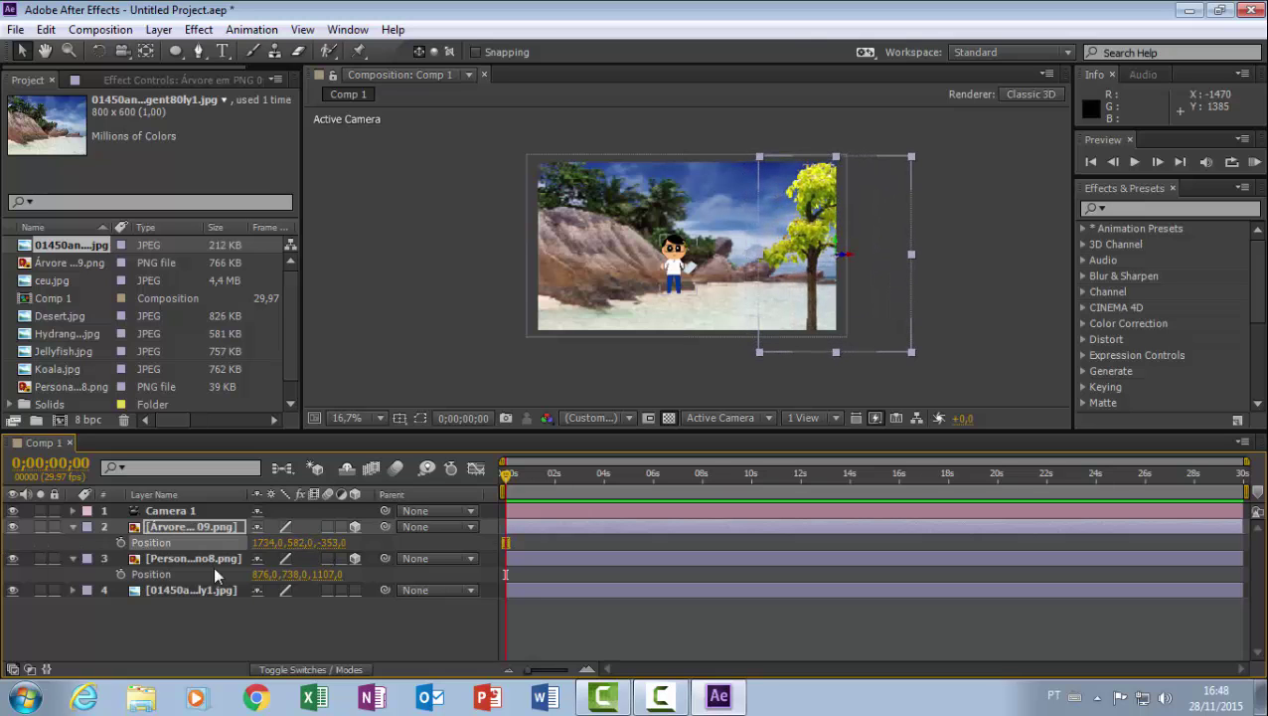
mouse_move(334, 545)
mouse_down()
mouse_move(290, 554)
mouse_move(288, 542)
mouse_up()
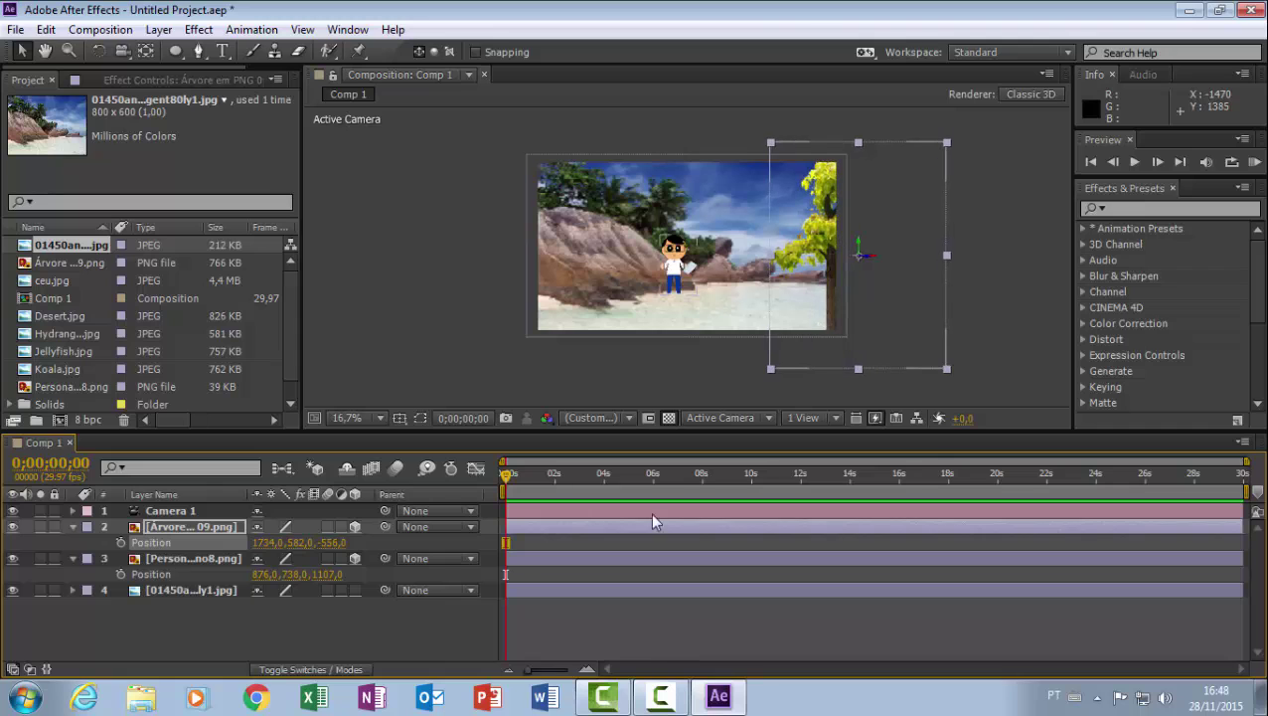
drag(858, 355, 824, 349)
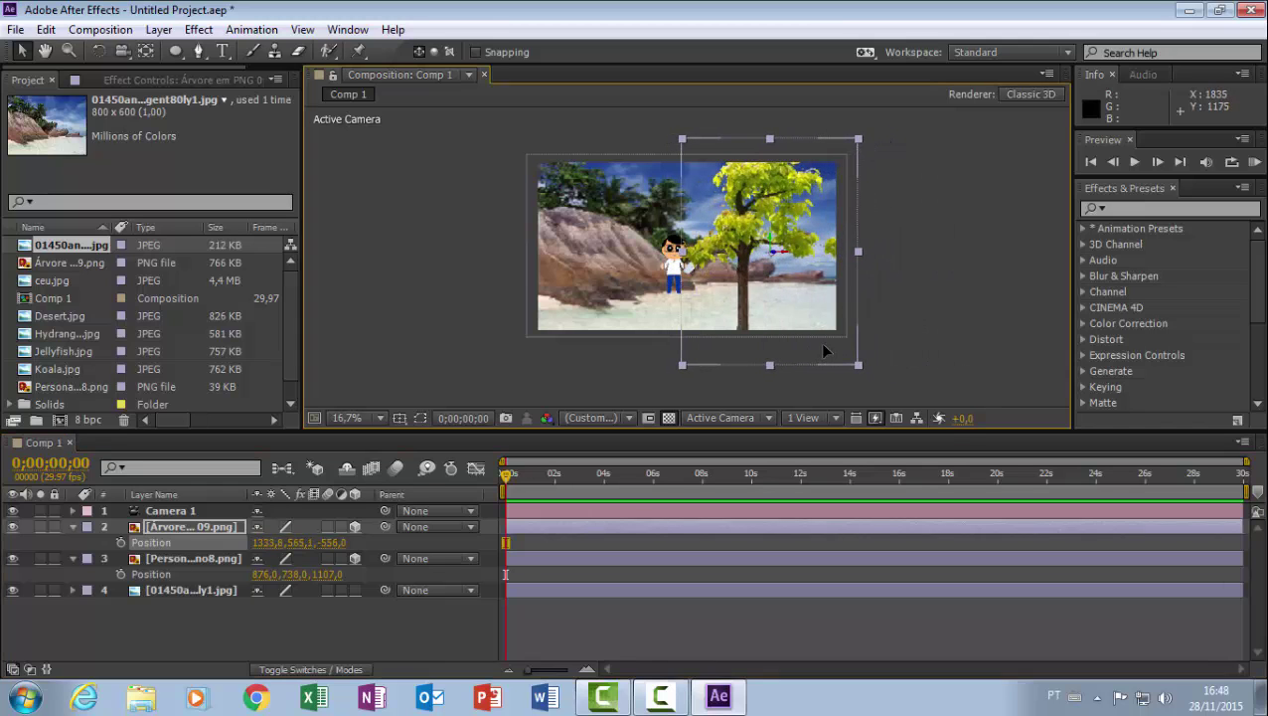
click(71, 527)
click(74, 543)
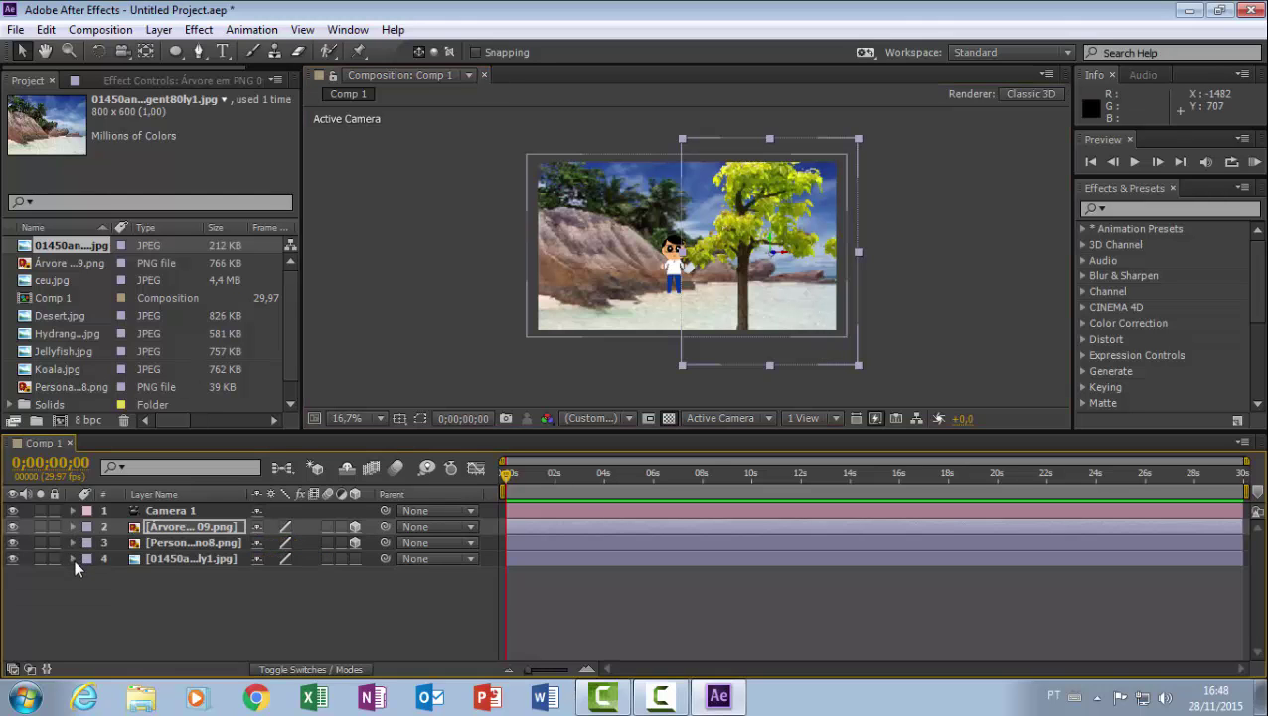
Keyframe Camera 1's Position from Z −1866,7 at 0s to Z −456,7 at 09;28.
click(74, 510)
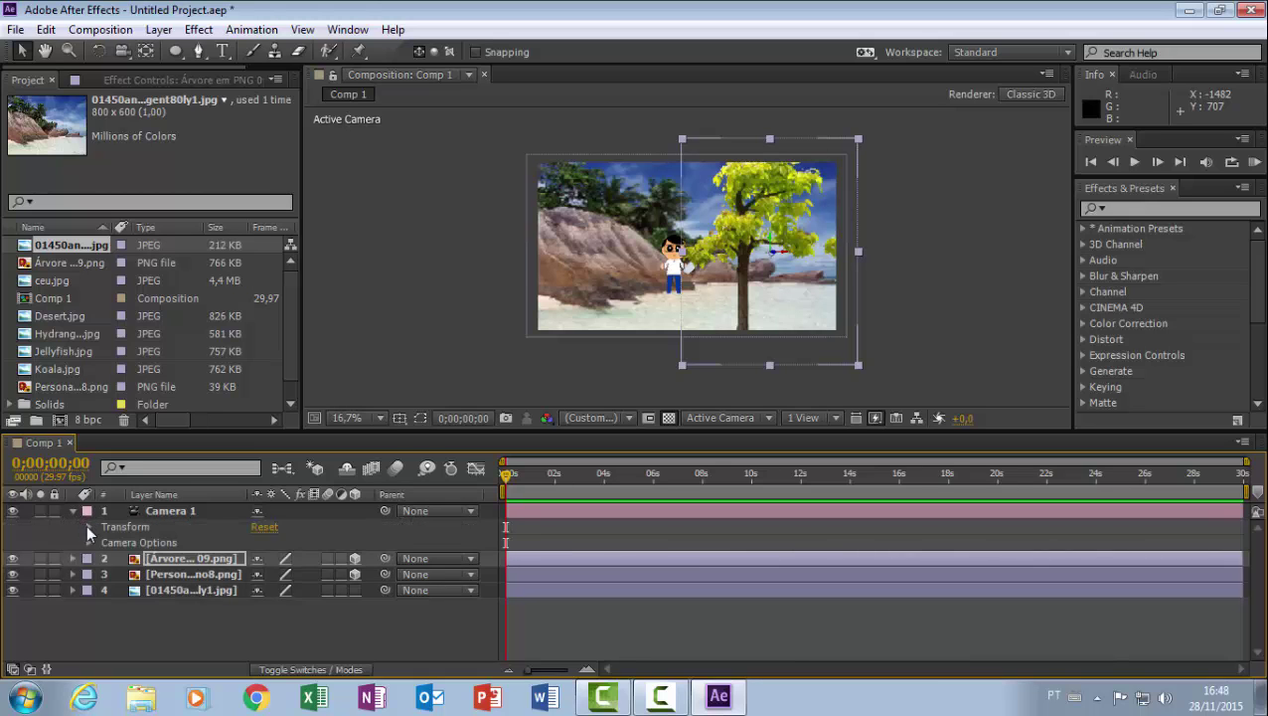
click(87, 526)
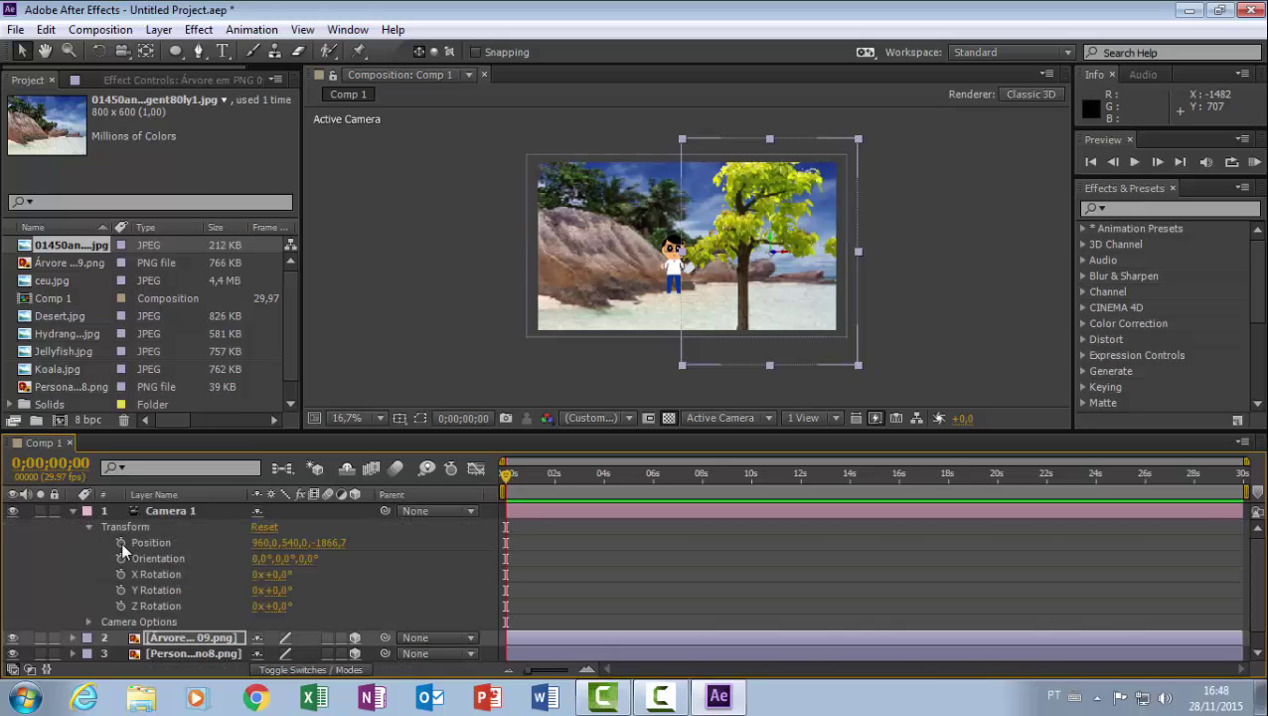
click(121, 542)
drag(509, 479, 750, 502)
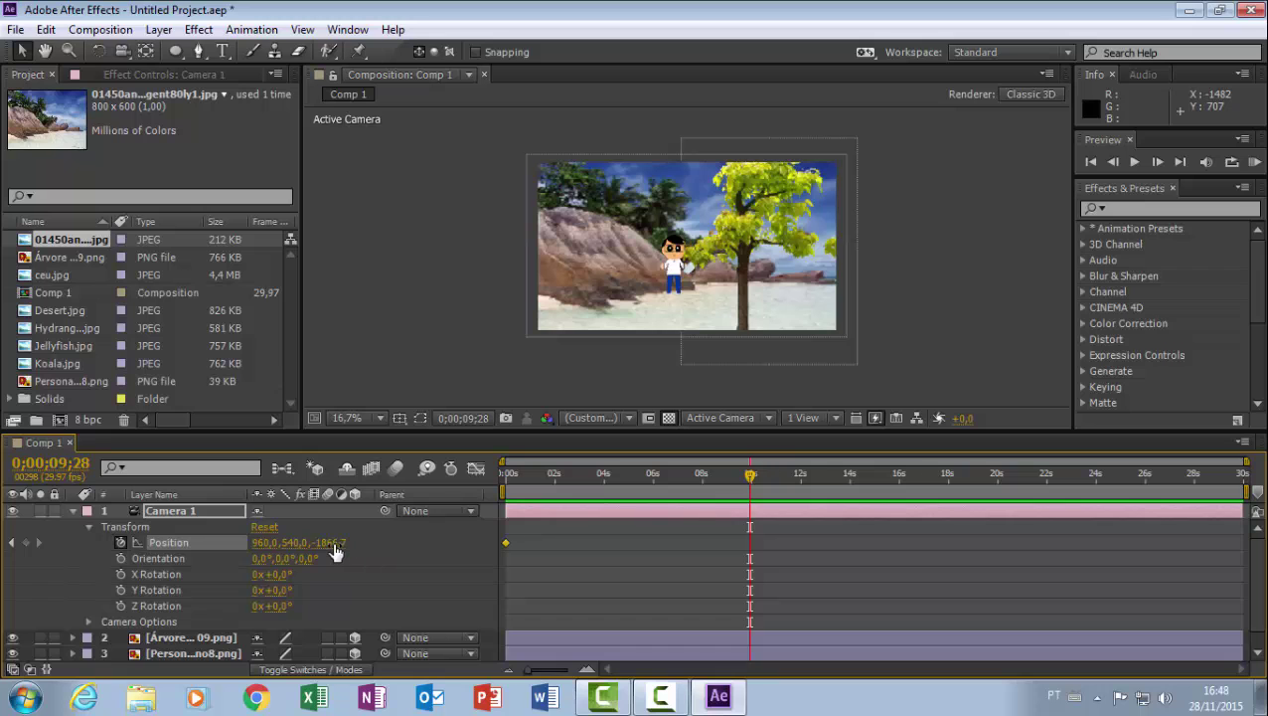
mouse_move(331, 542)
mouse_down()
mouse_move(695, 516)
mouse_move(543, 510)
mouse_up()
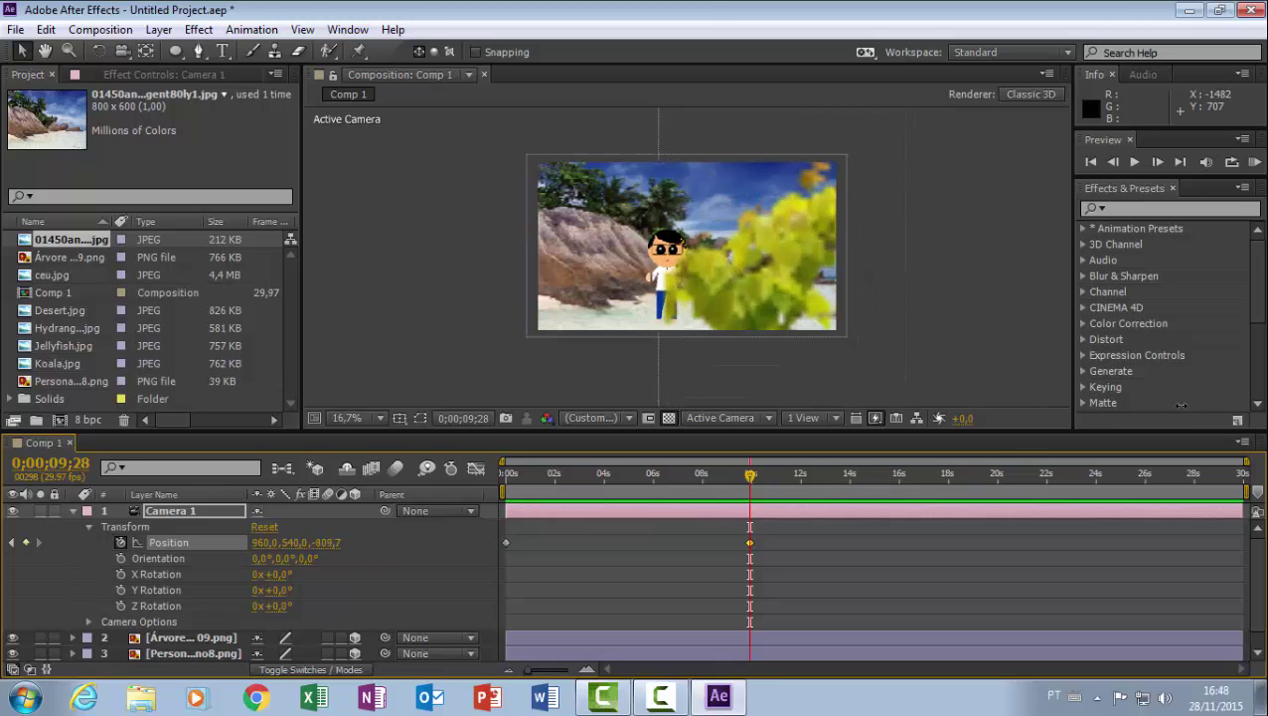
drag(324, 542, 635, 527)
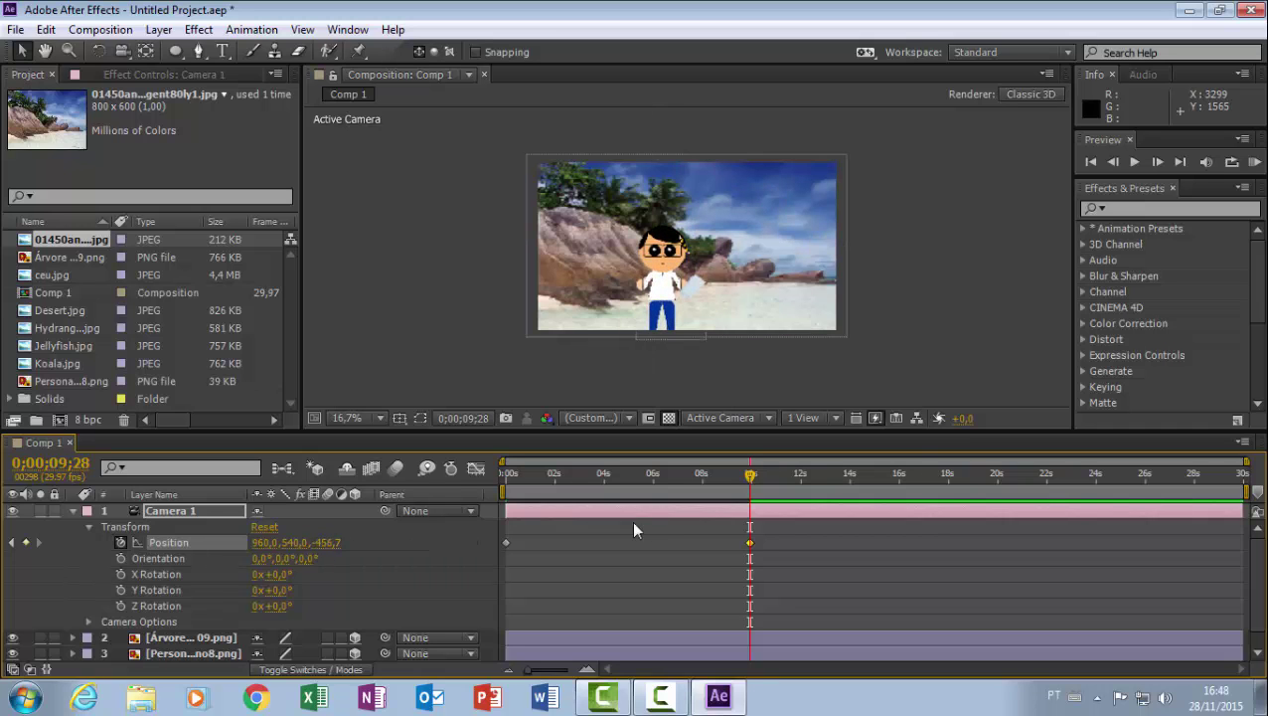
Preview the camera push-in, then return the playhead to 0.
click(1256, 162)
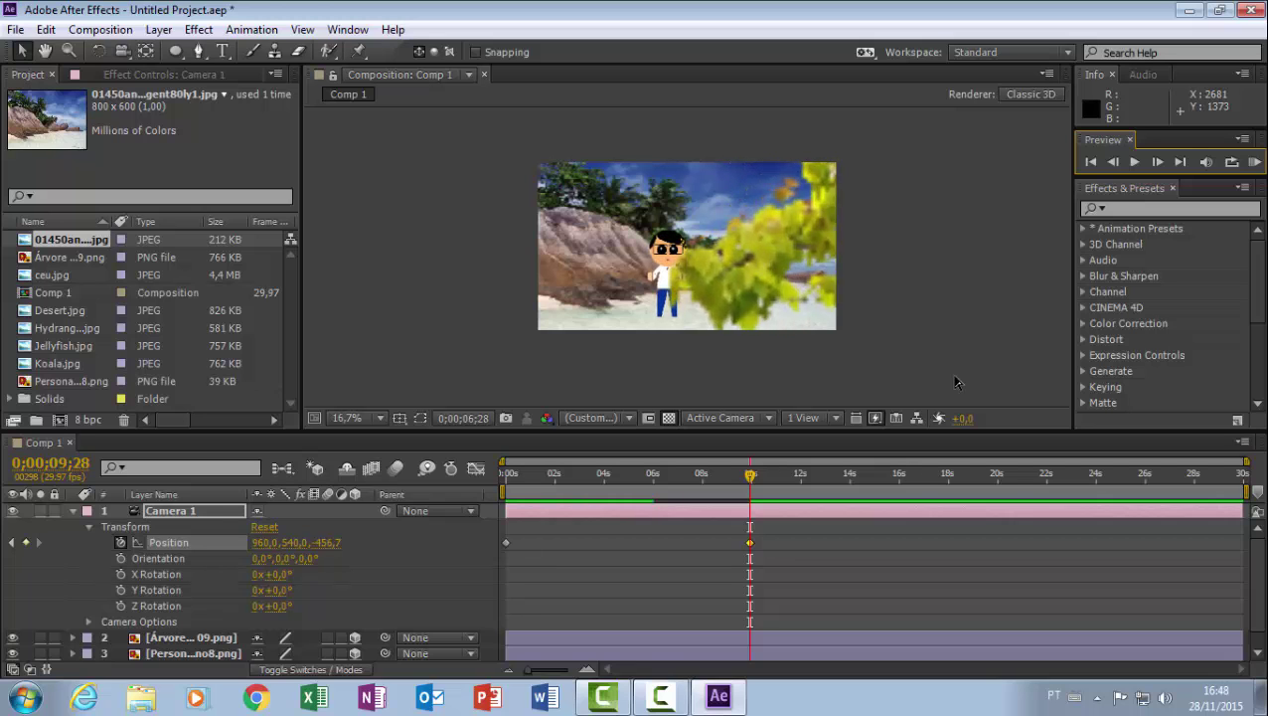
key(space)
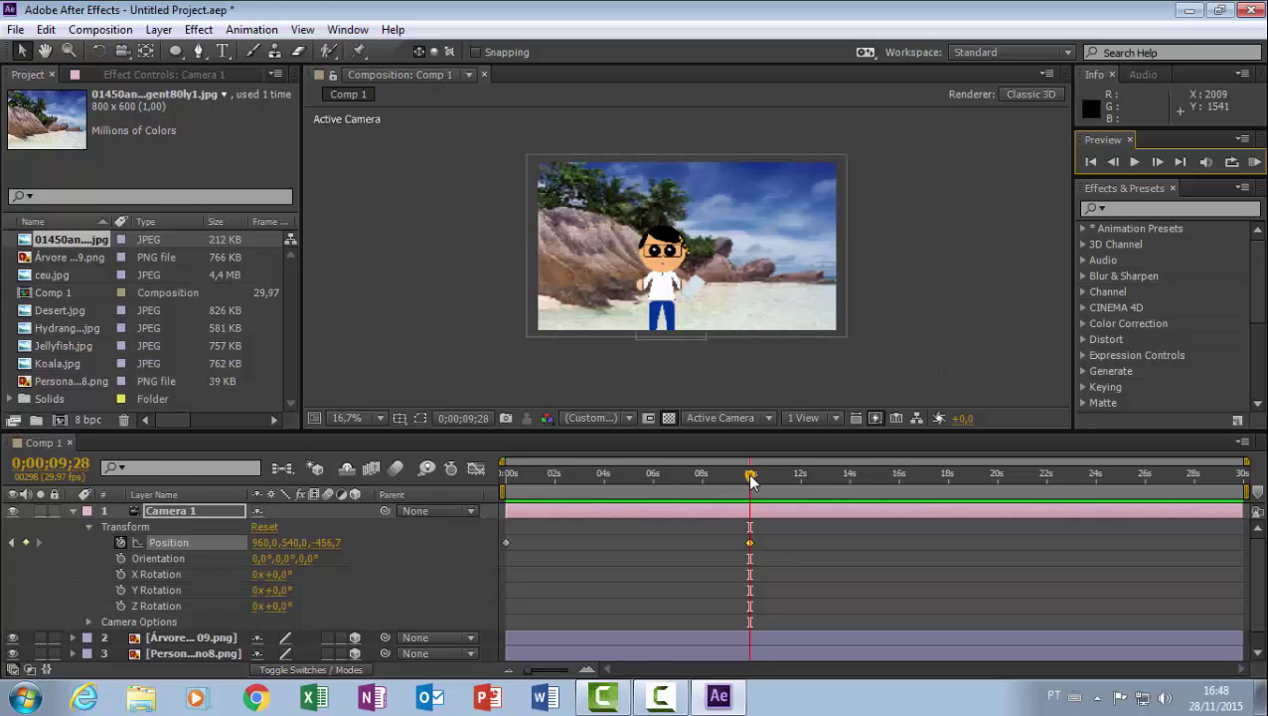
drag(752, 481, 496, 510)
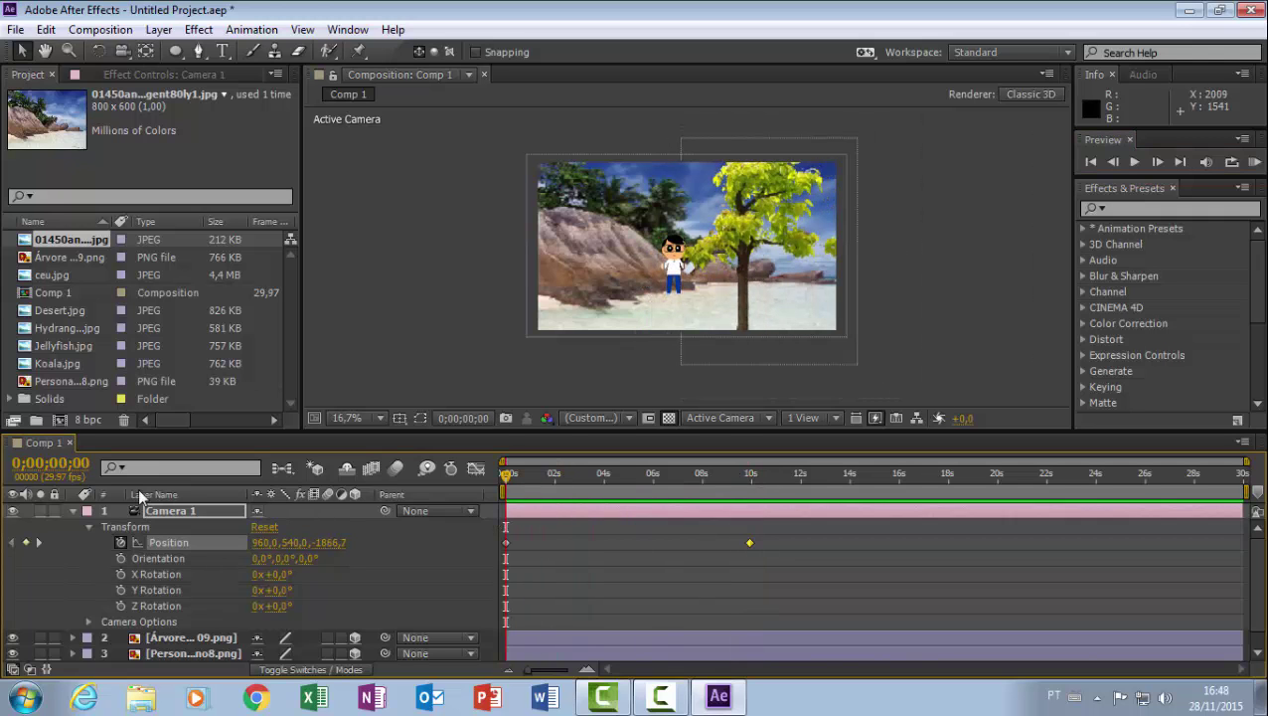
Make the beach photo a 3D layer and show Position for the character and beach layers.
click(73, 510)
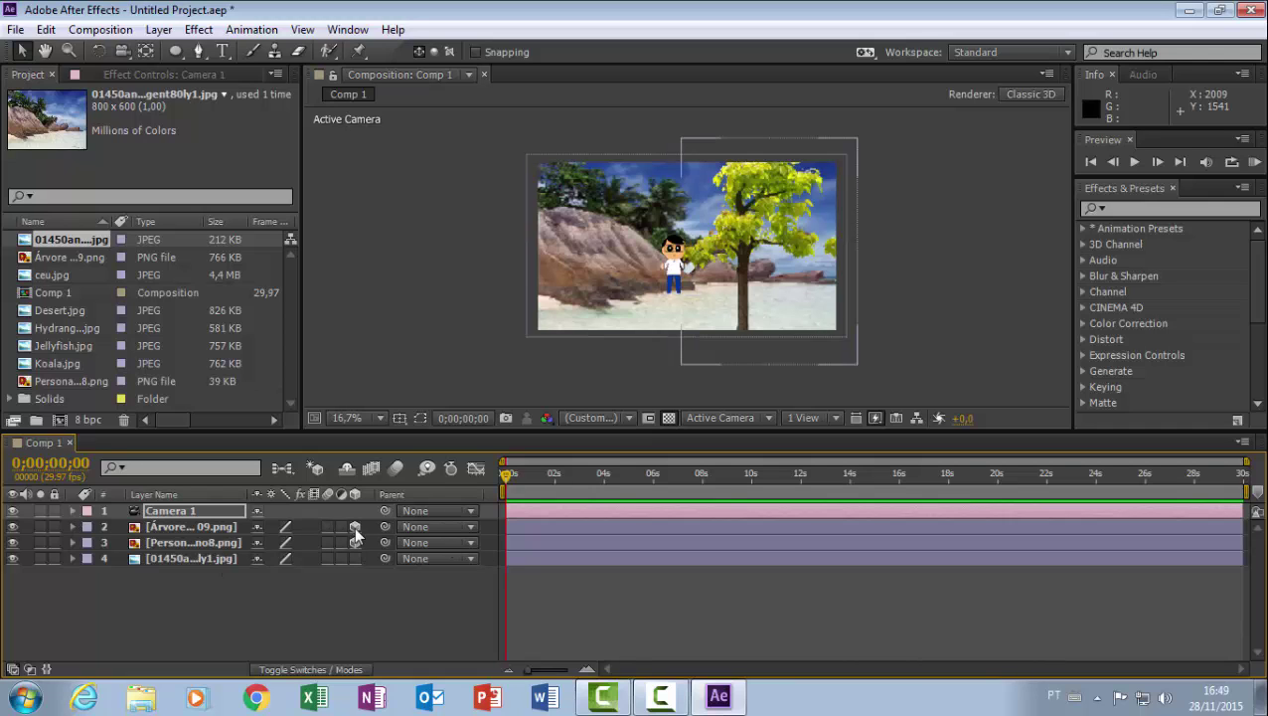
click(354, 559)
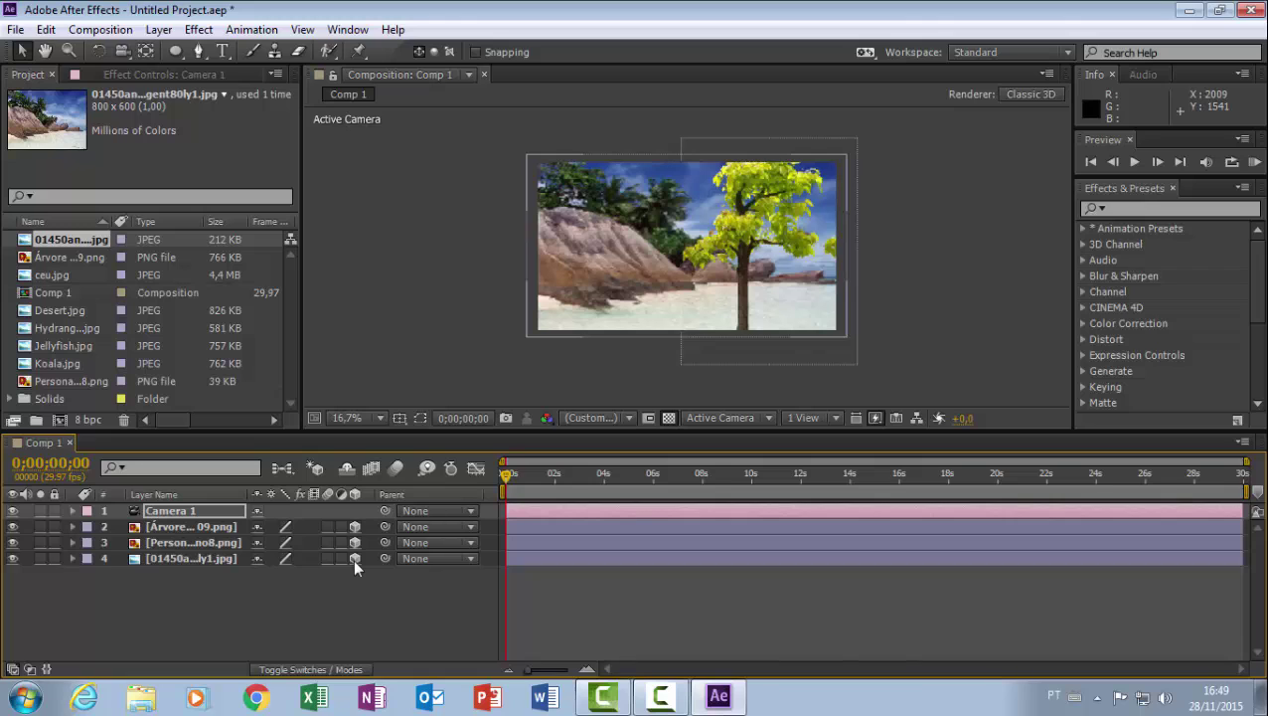
click(203, 559)
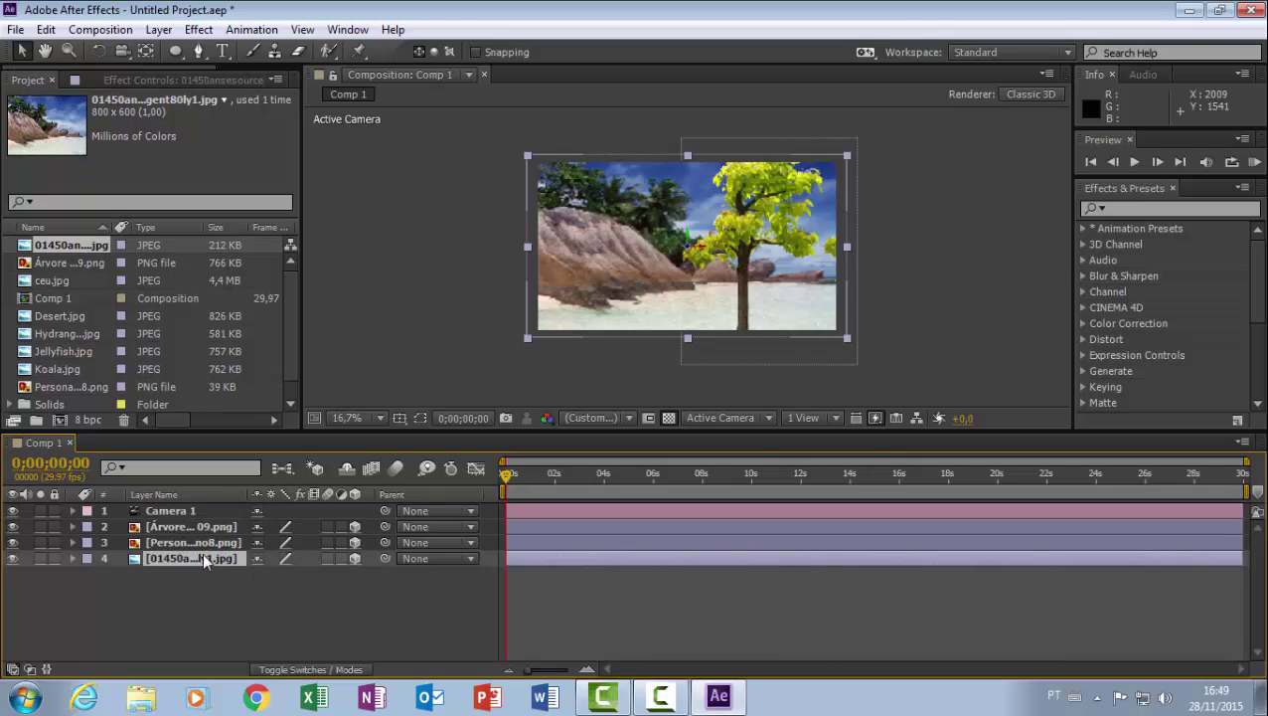
click(204, 543)
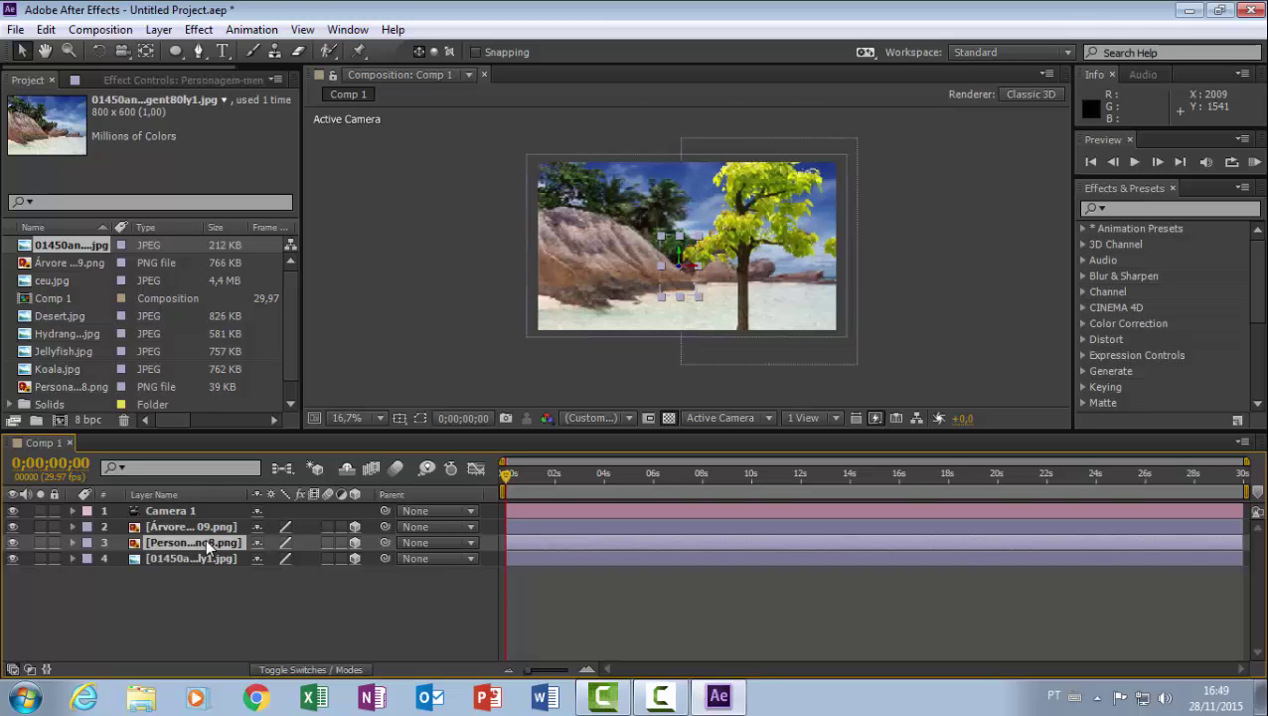
key(p)
click(209, 575)
key(p)
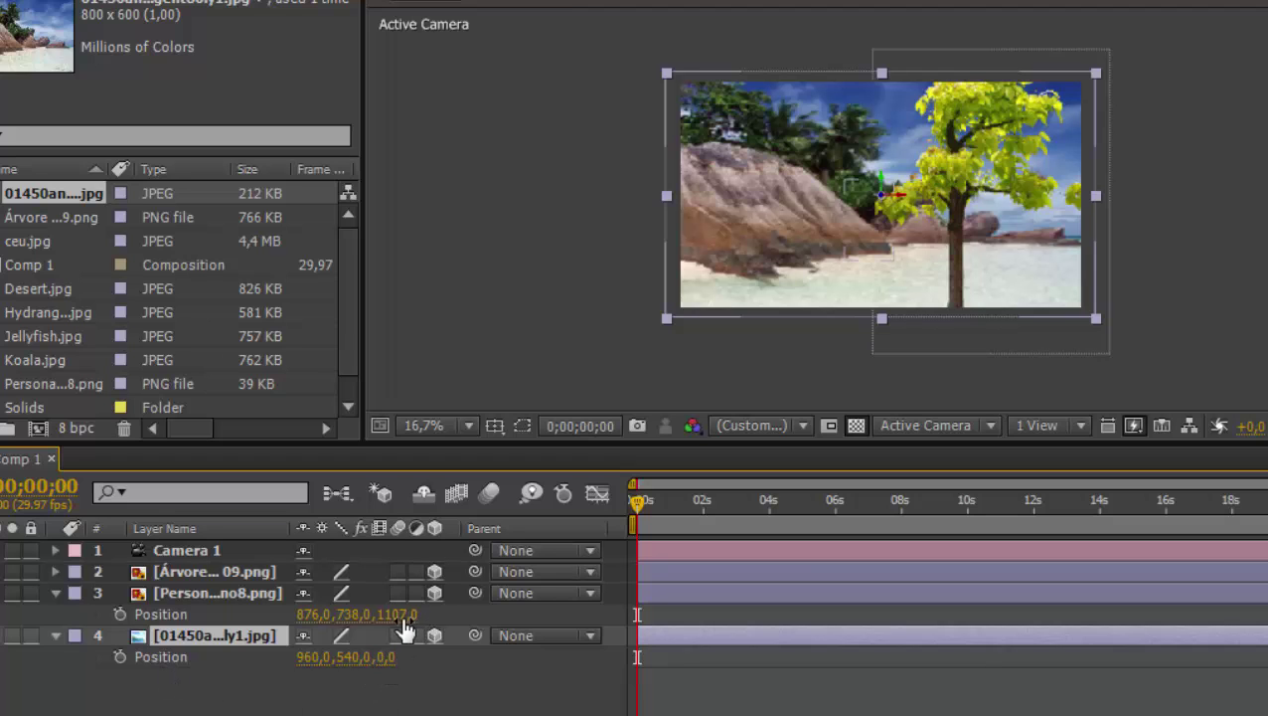
Push the beach photo back to Z 1563,0, enlarge it to fill the frame, and preview.
drag(393, 658, 470, 658)
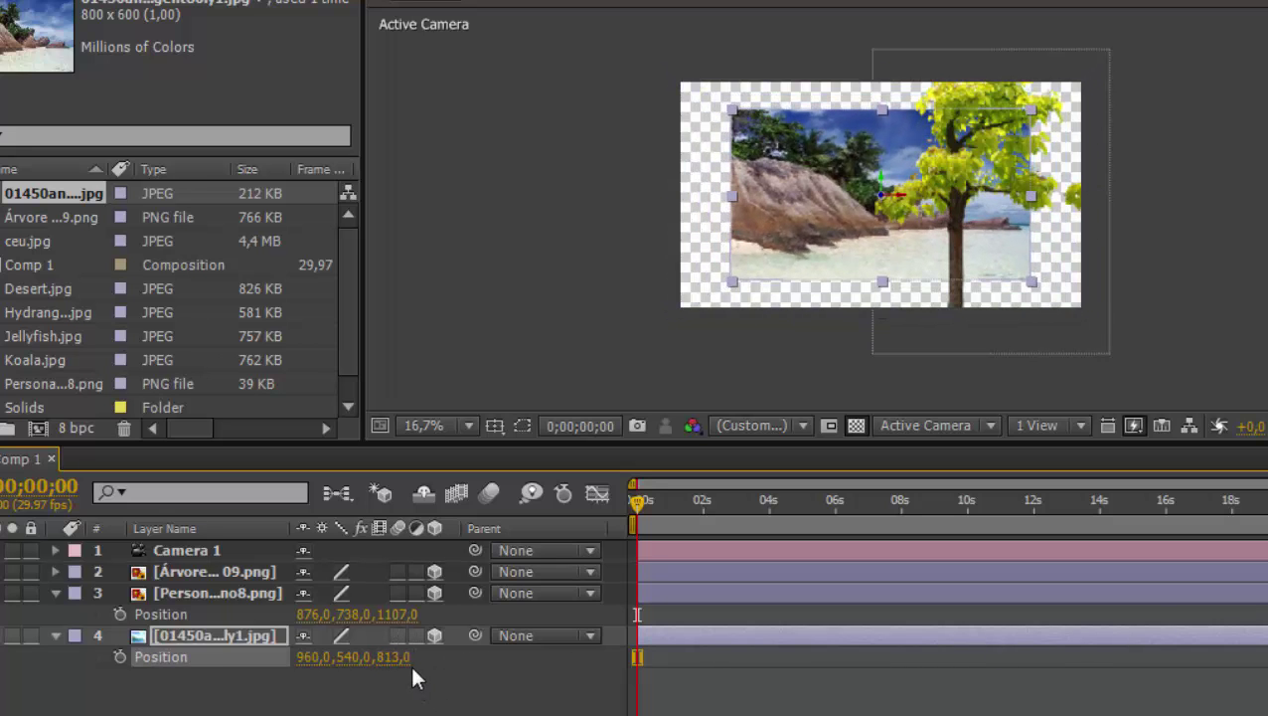
mouse_move(390, 658)
mouse_down()
mouse_move(462, 658)
mouse_move(403, 657)
mouse_up()
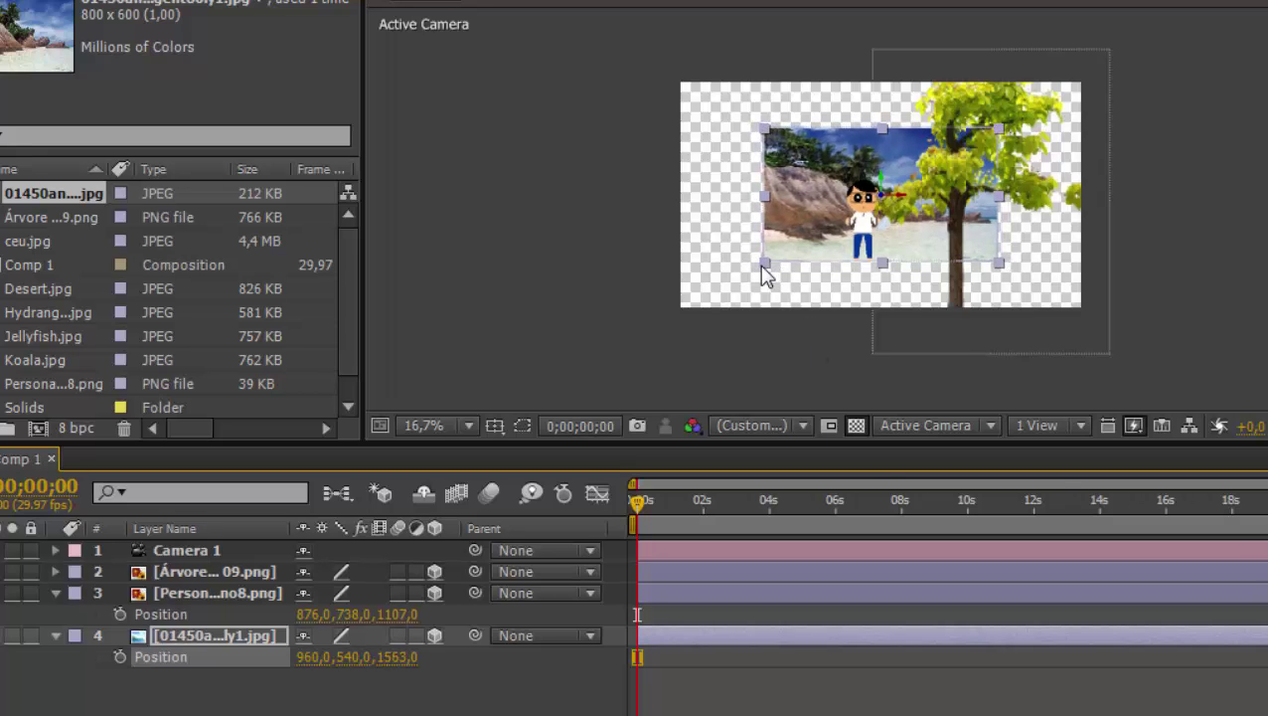
drag(763, 265, 643, 350)
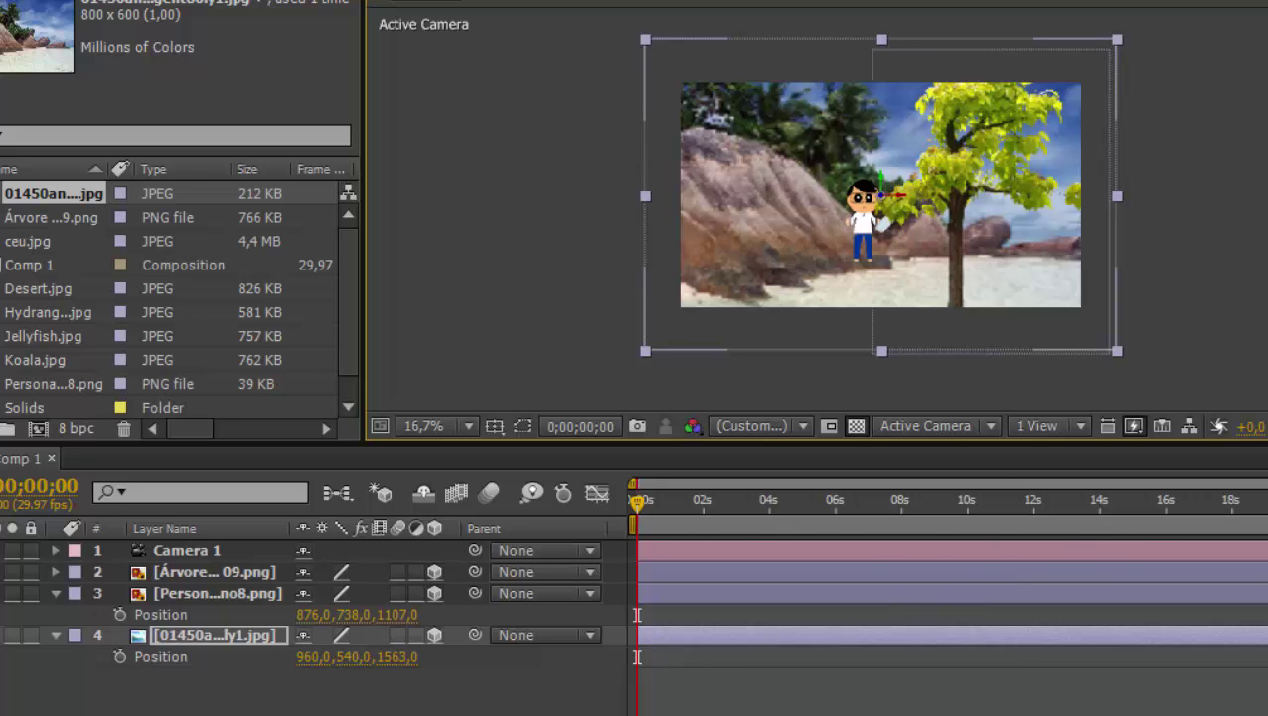
key(space)
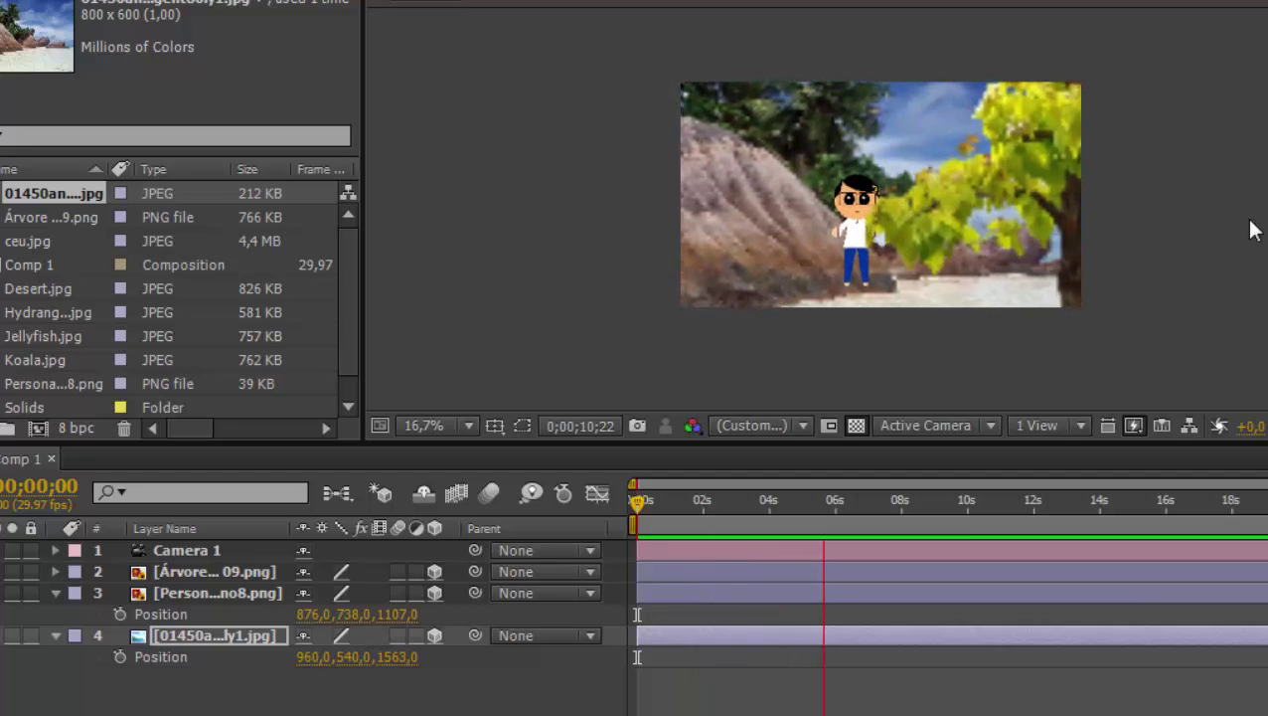
key(space)
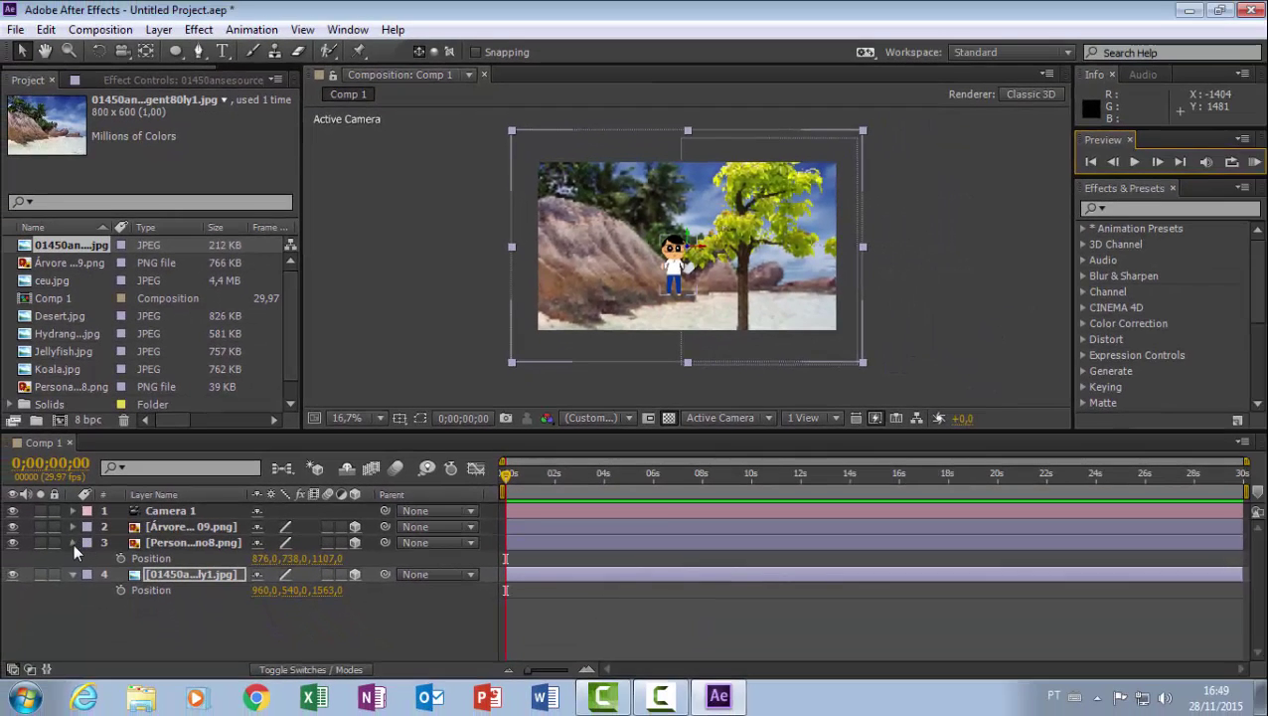
Delete the Camera 1 layer and the beach photo layer from Comp 1.
click(60, 577)
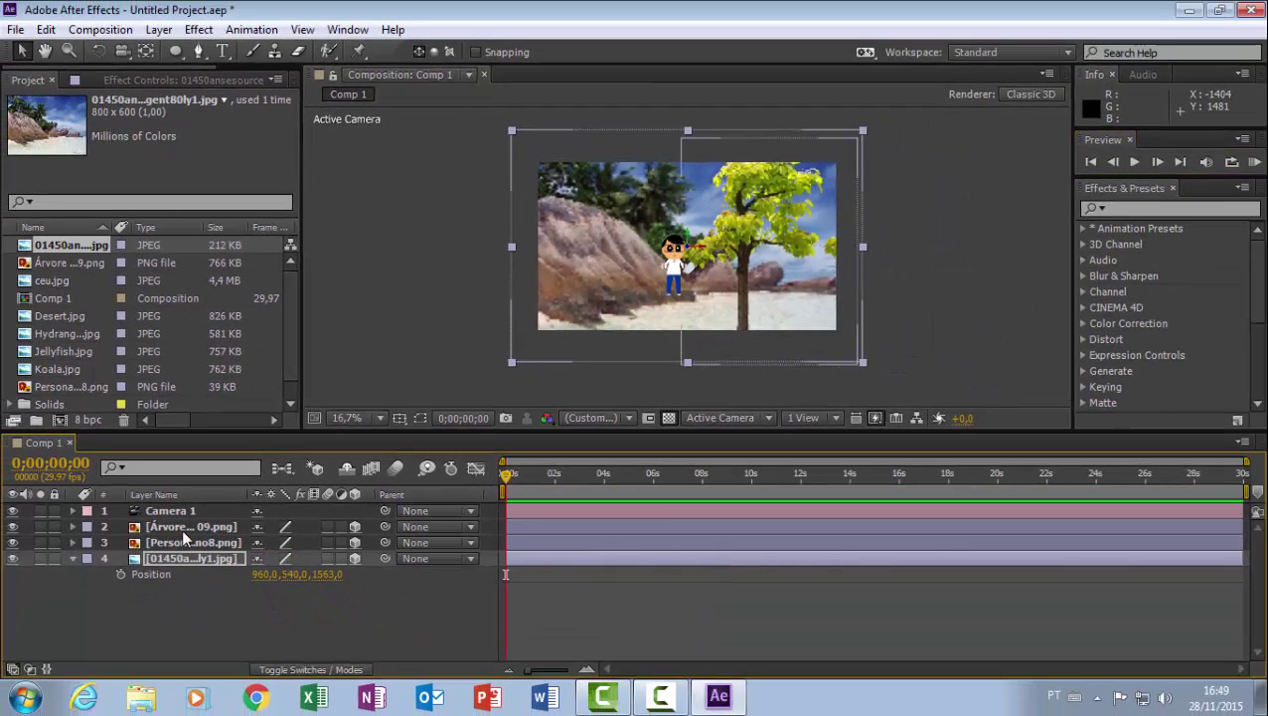
click(181, 528)
click(180, 543)
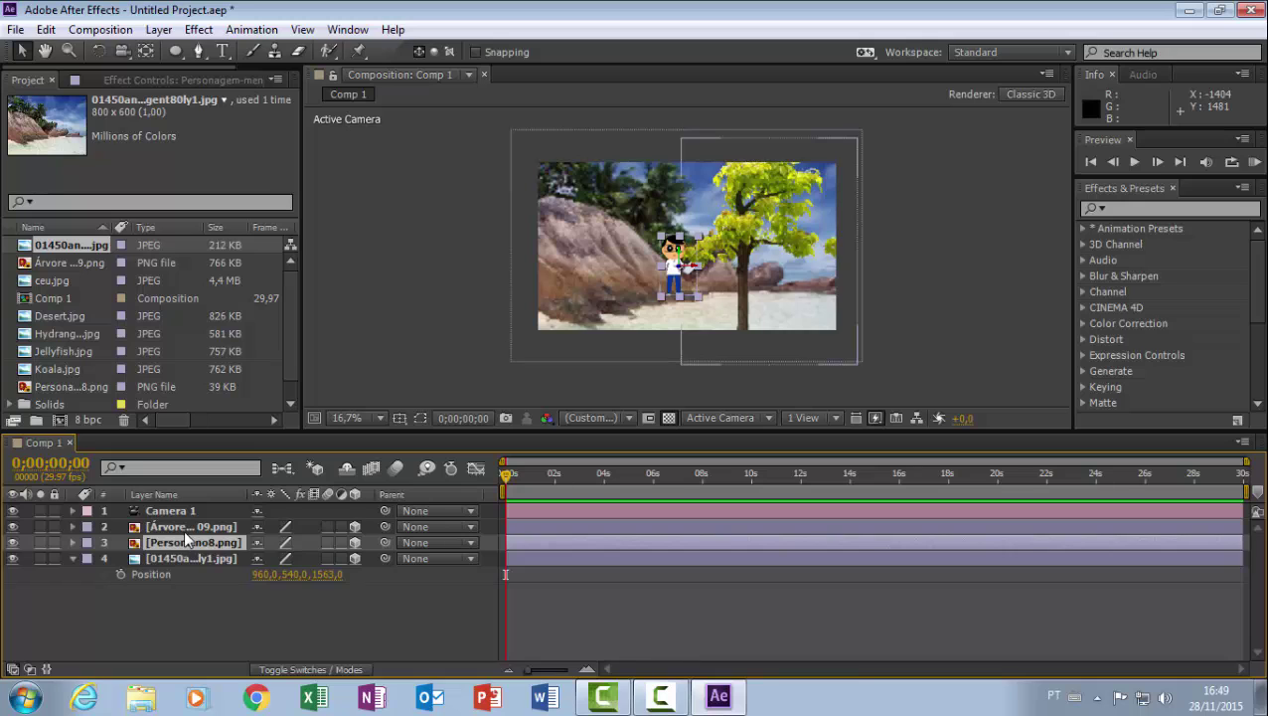
click(183, 526)
click(193, 510)
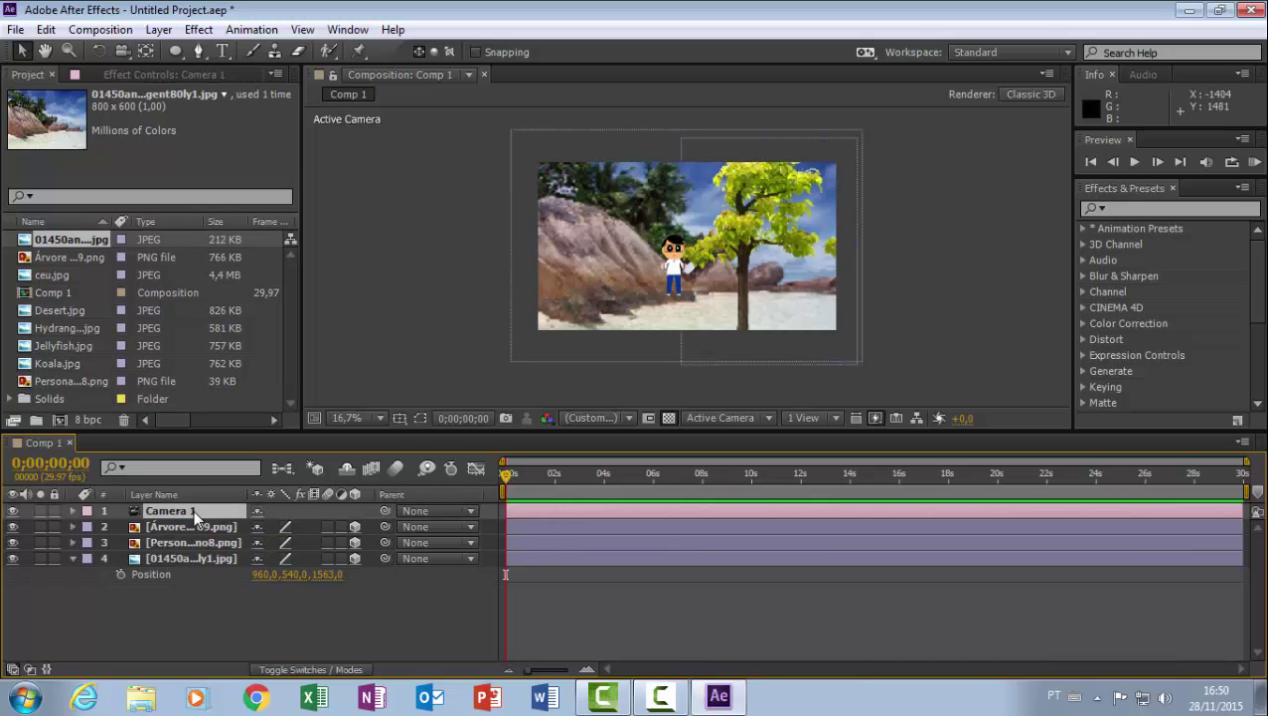
key(Delete)
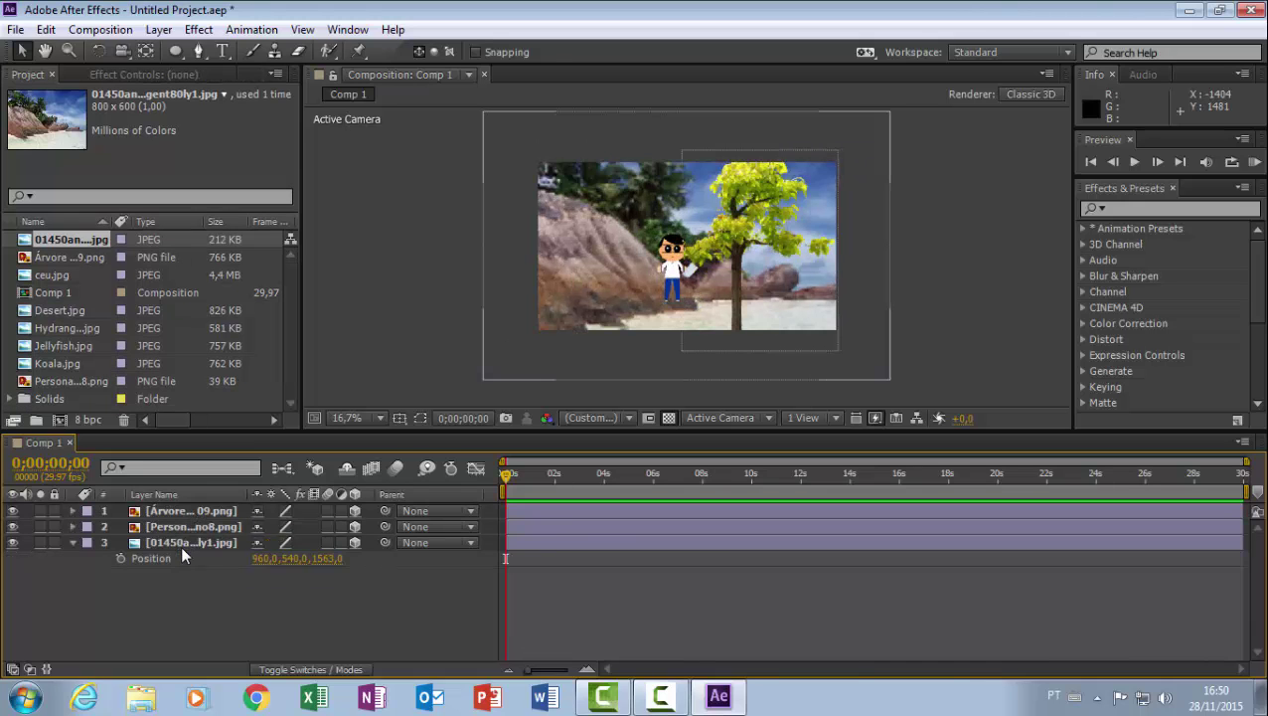
click(182, 542)
key(Delete)
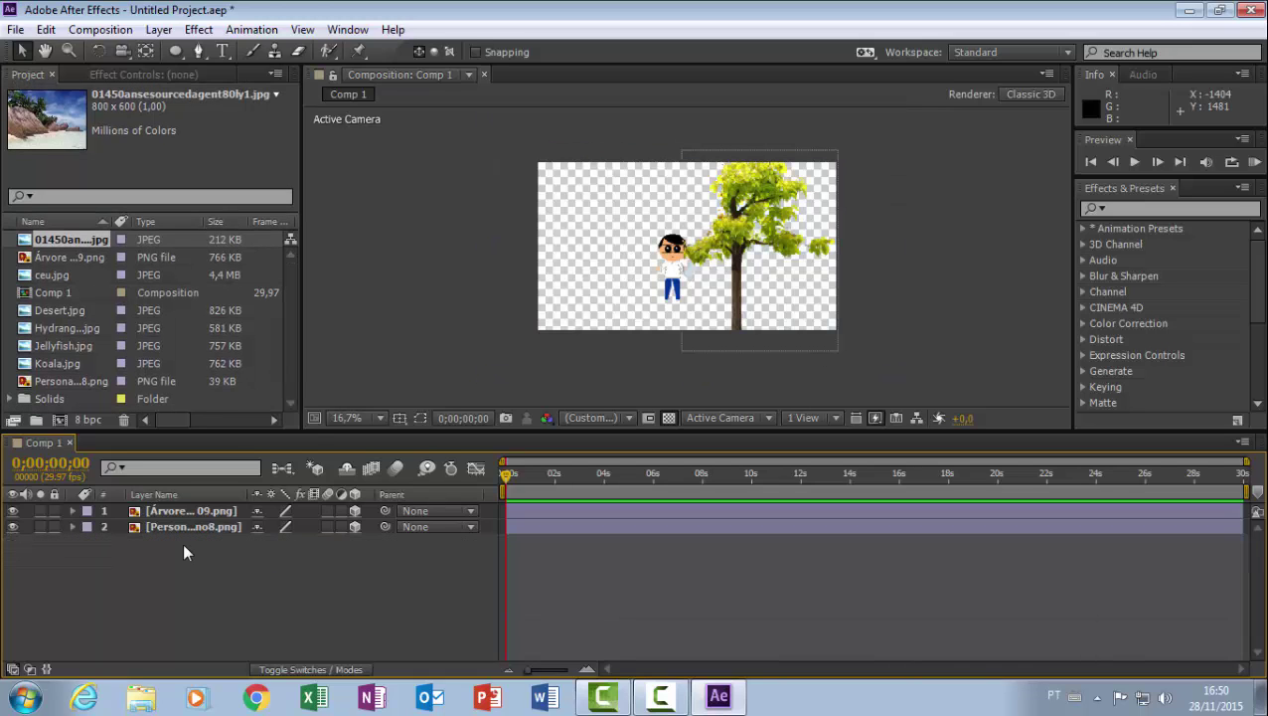
Delete the remaining tree and character layers together.
drag(676, 259, 605, 244)
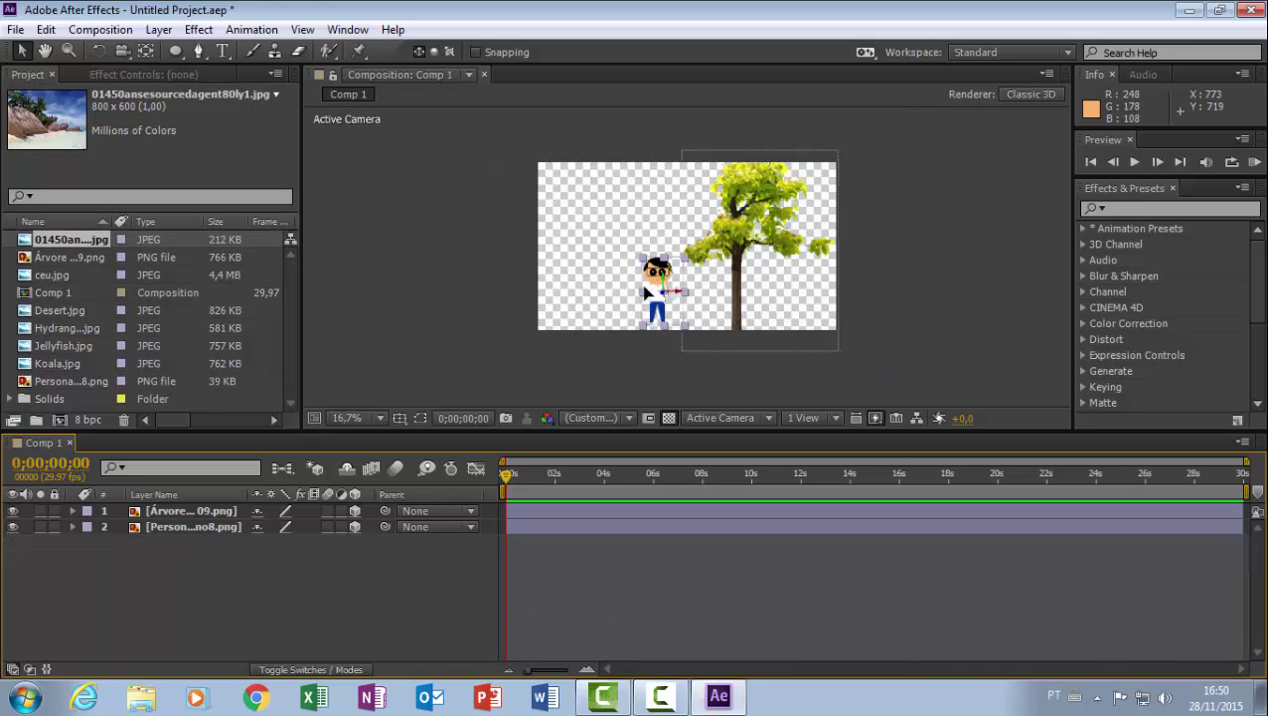
drag(748, 234, 757, 244)
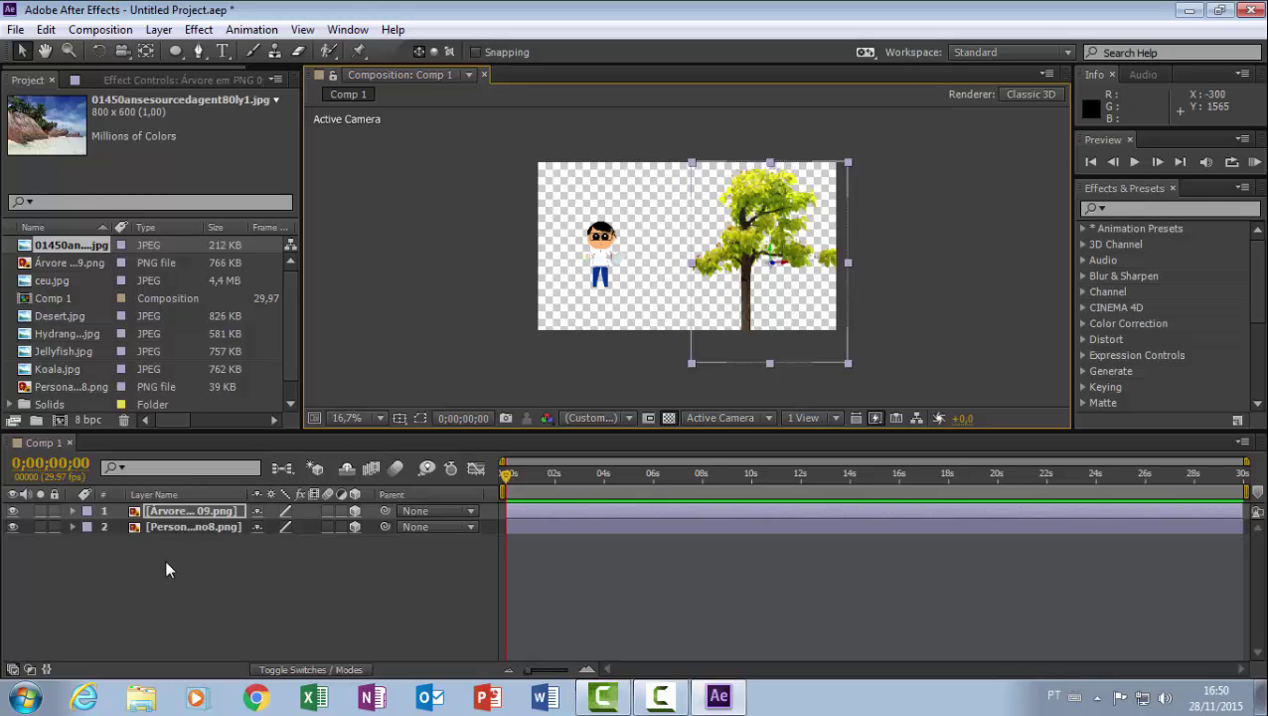
drag(164, 559, 192, 518)
key(Delete)
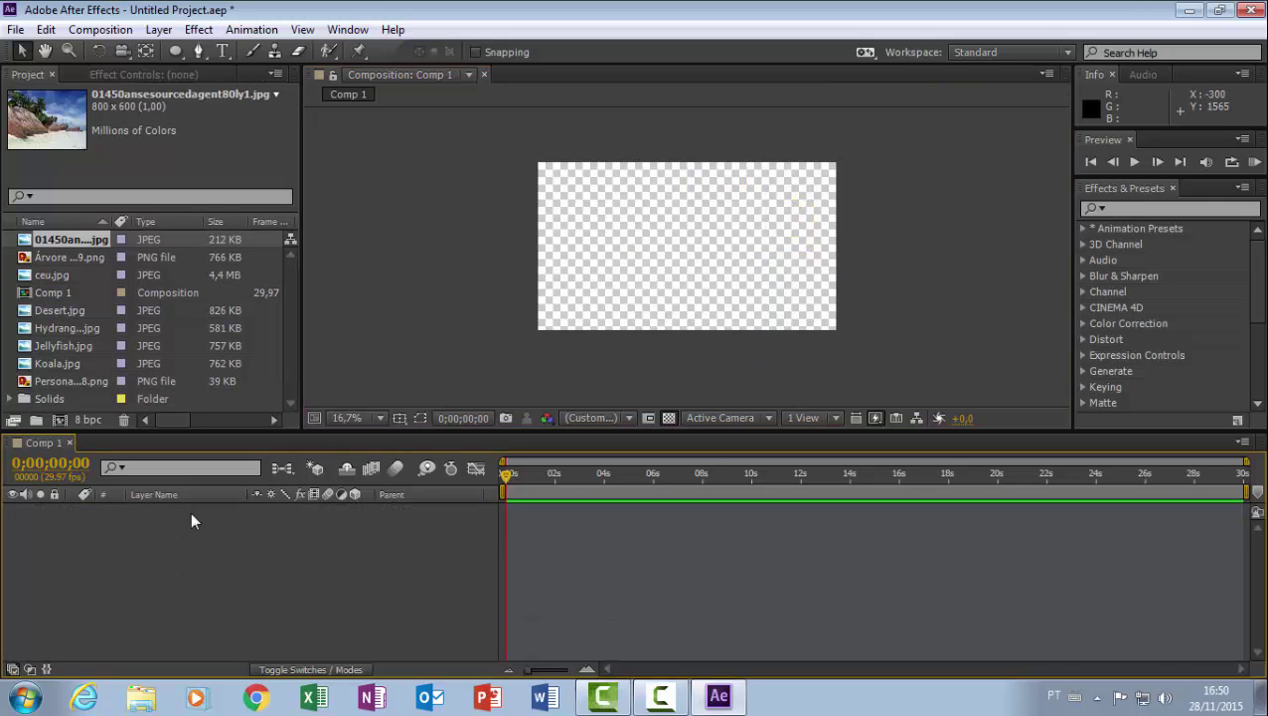
Add Desert.jpg and keyframe its Position sliding from off-left at 0s to the right at about 6s.
drag(70, 308, 112, 544)
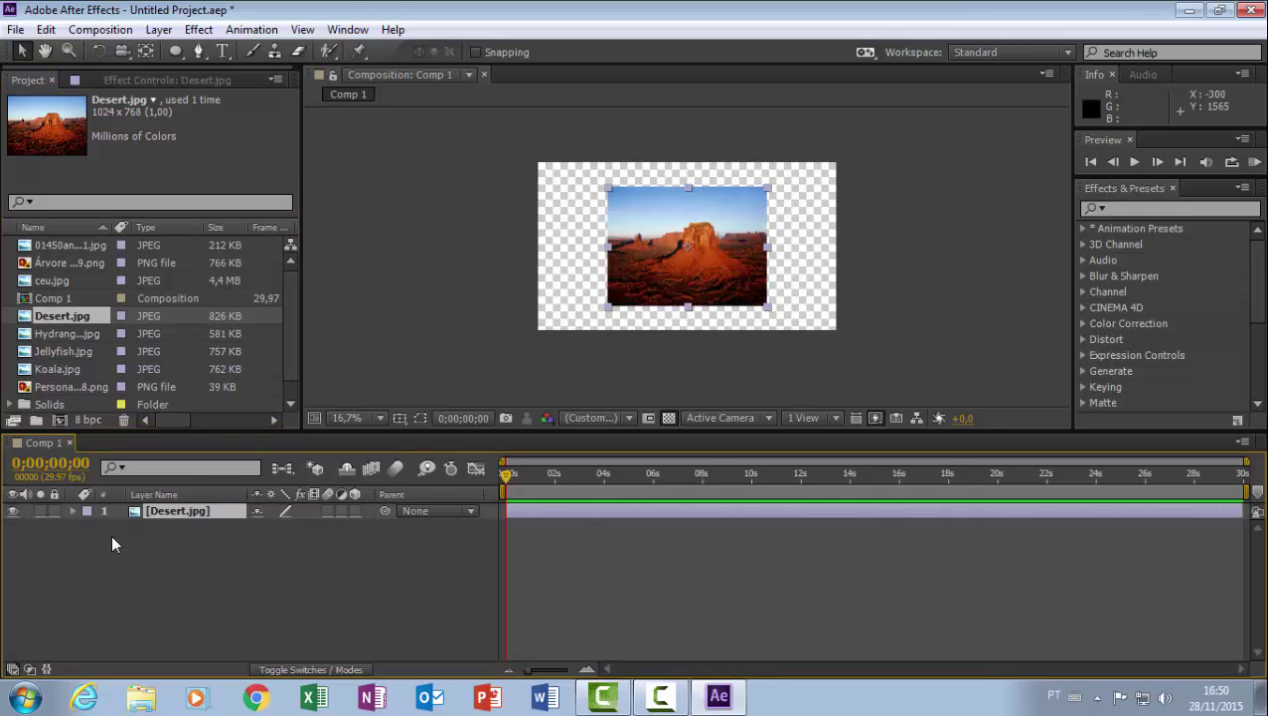
drag(504, 477, 503, 478)
drag(725, 279, 466, 276)
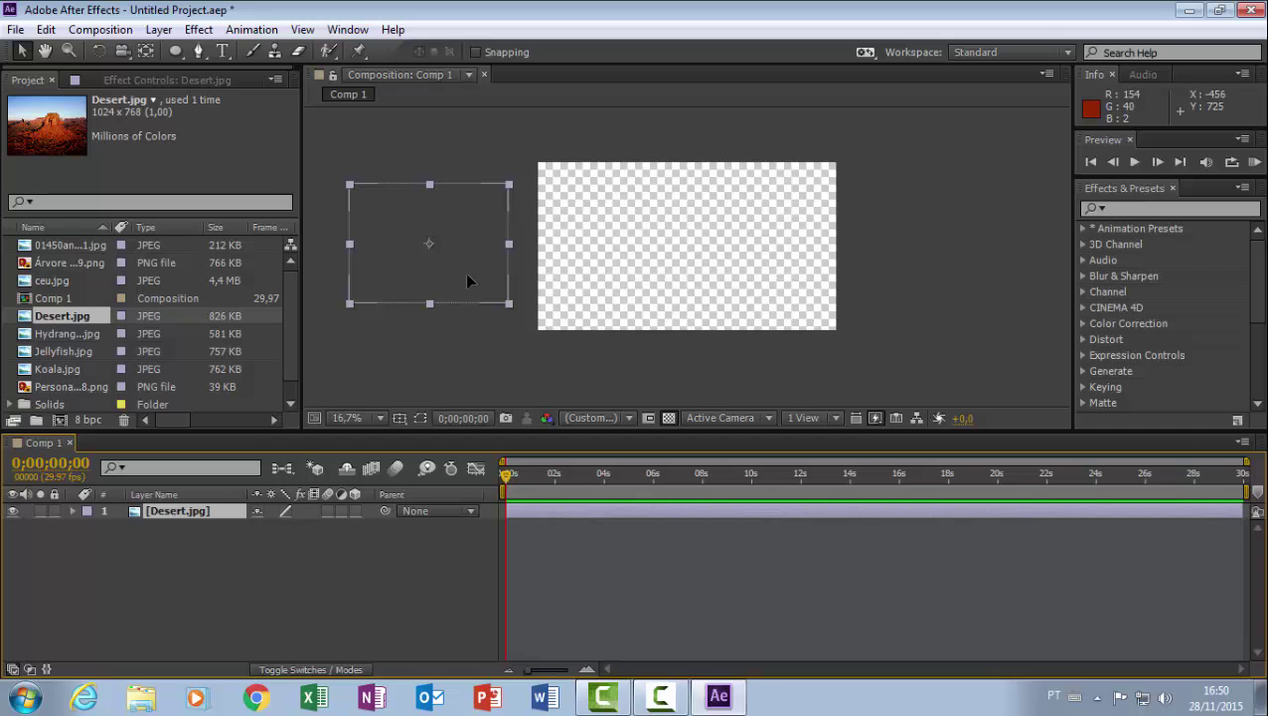
click(73, 512)
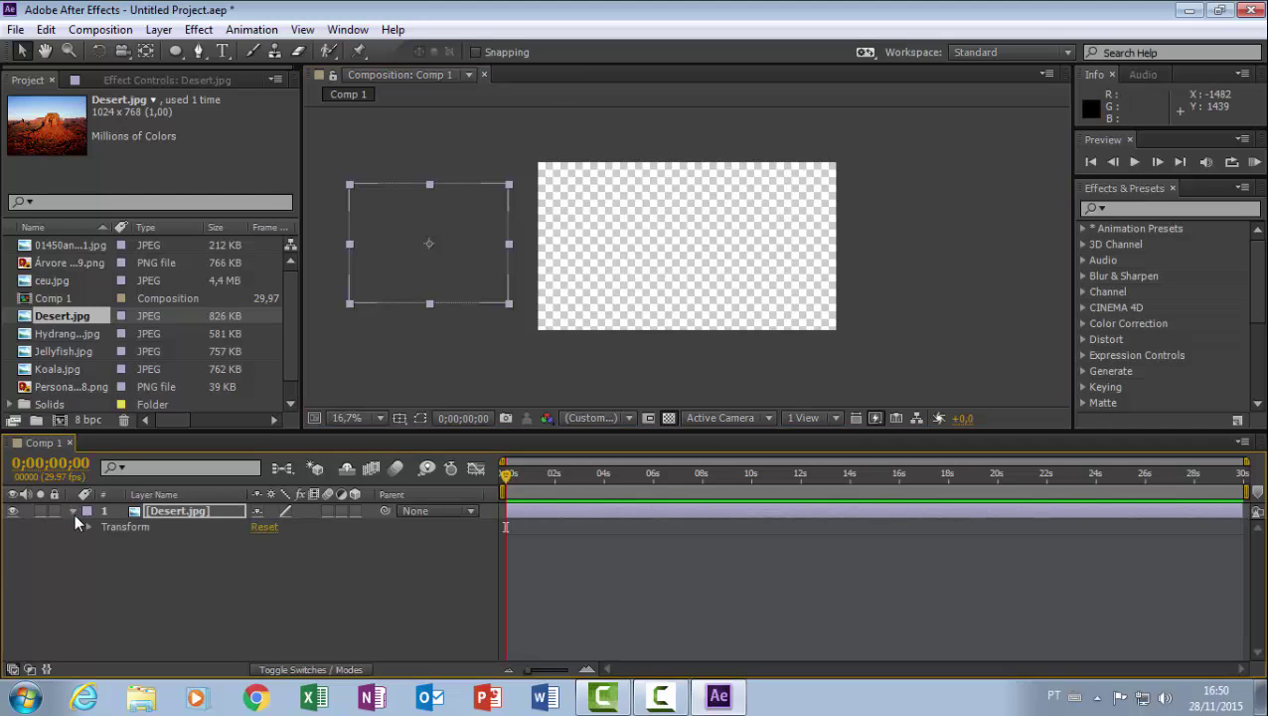
key(p)
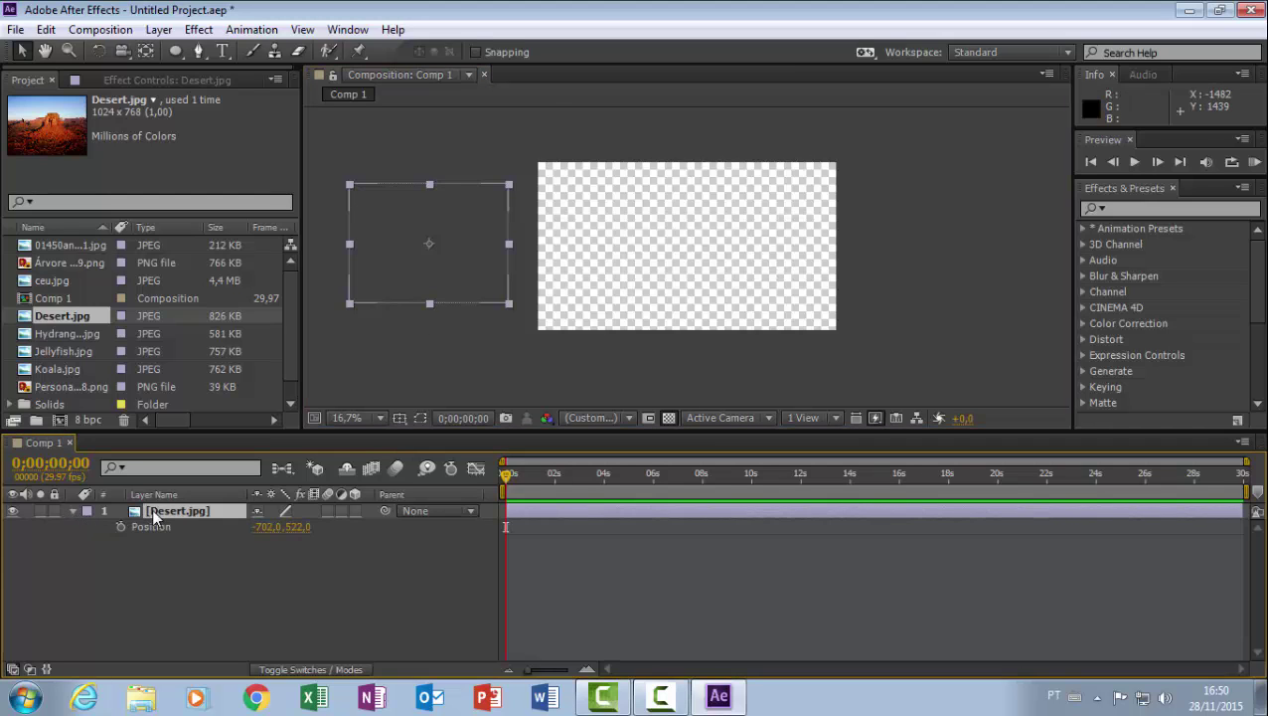
click(120, 527)
mouse_move(505, 482)
mouse_down()
mouse_move(704, 497)
mouse_move(657, 497)
mouse_up()
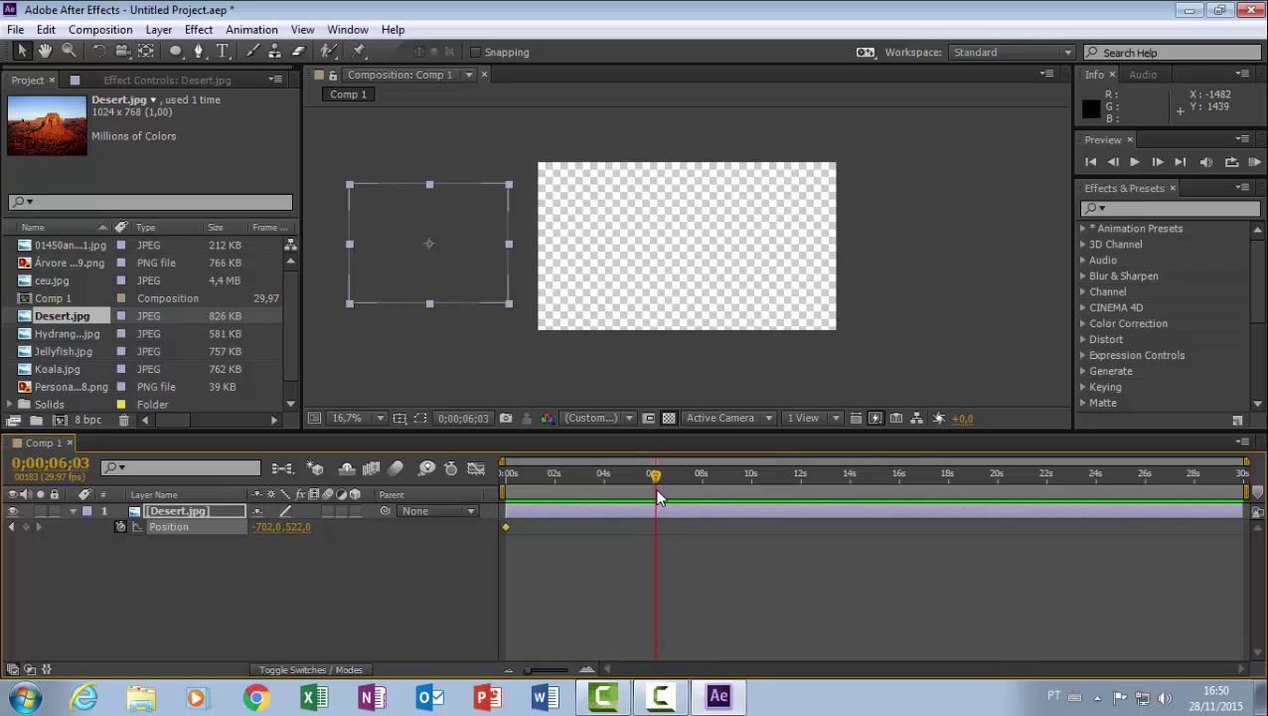
drag(452, 284, 777, 286)
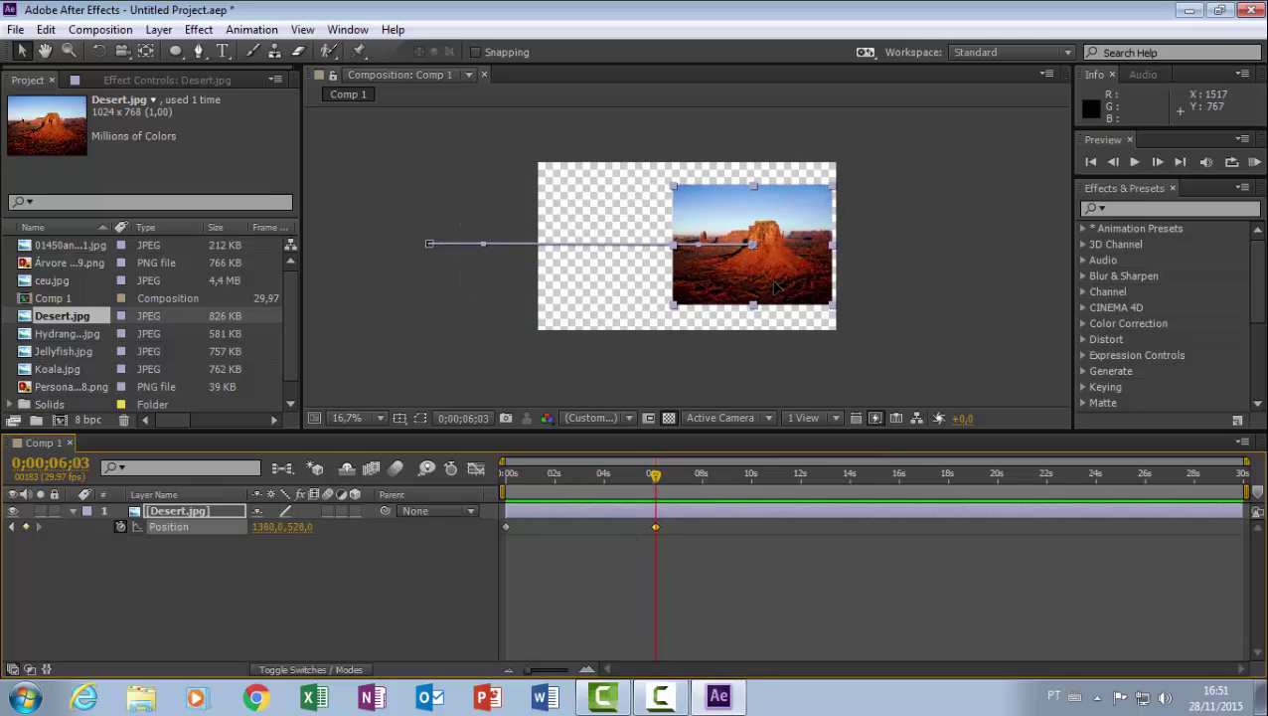
Preview the slide over a black background, then select both Position keyframes.
click(1254, 161)
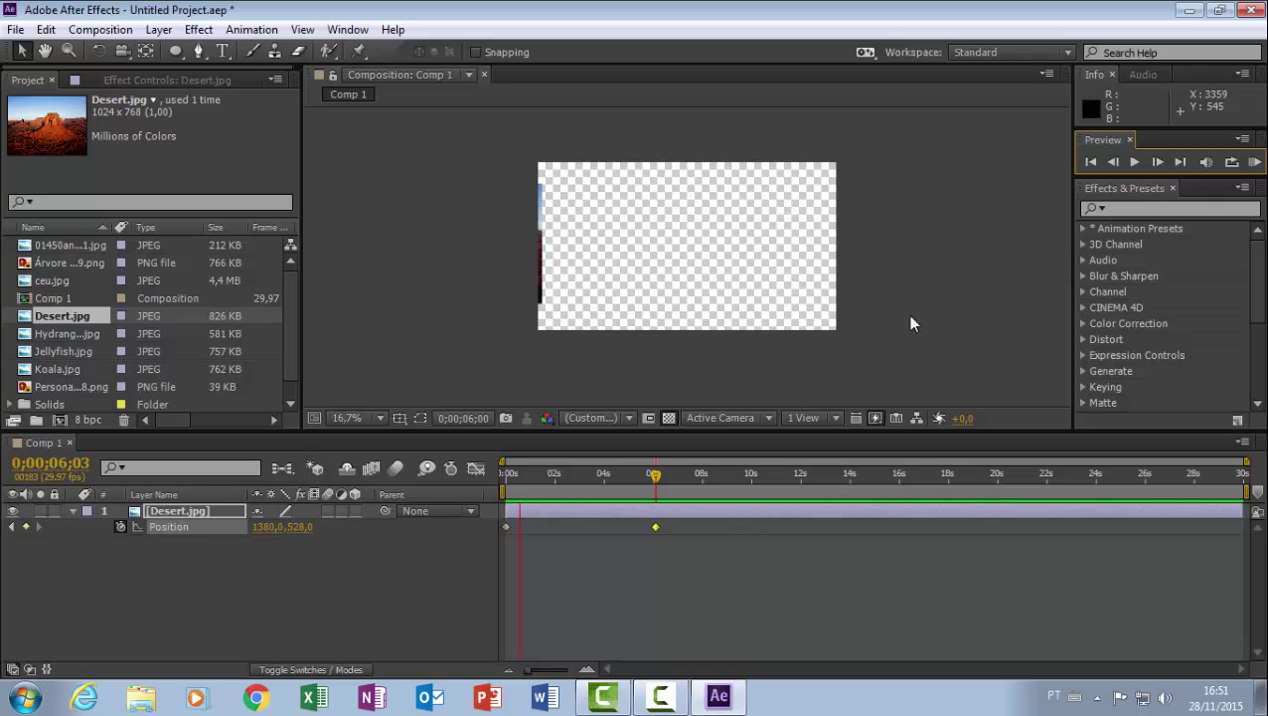
key(space)
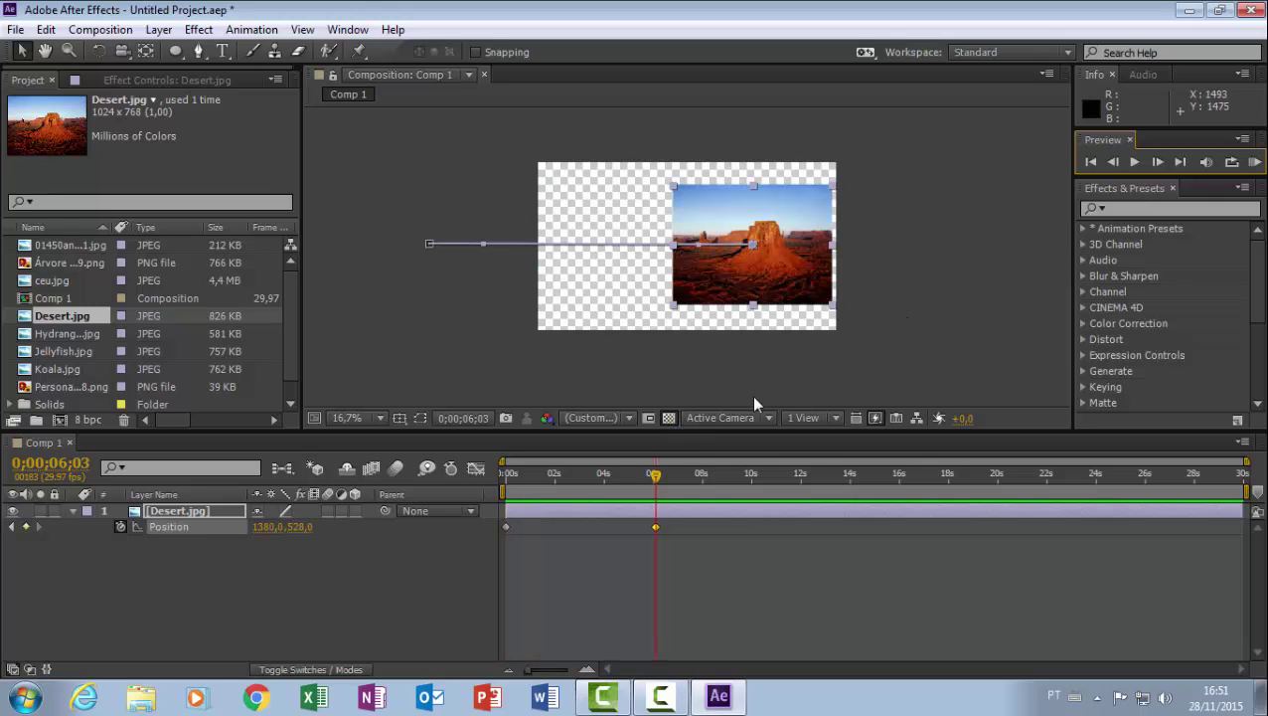
click(668, 417)
click(1249, 163)
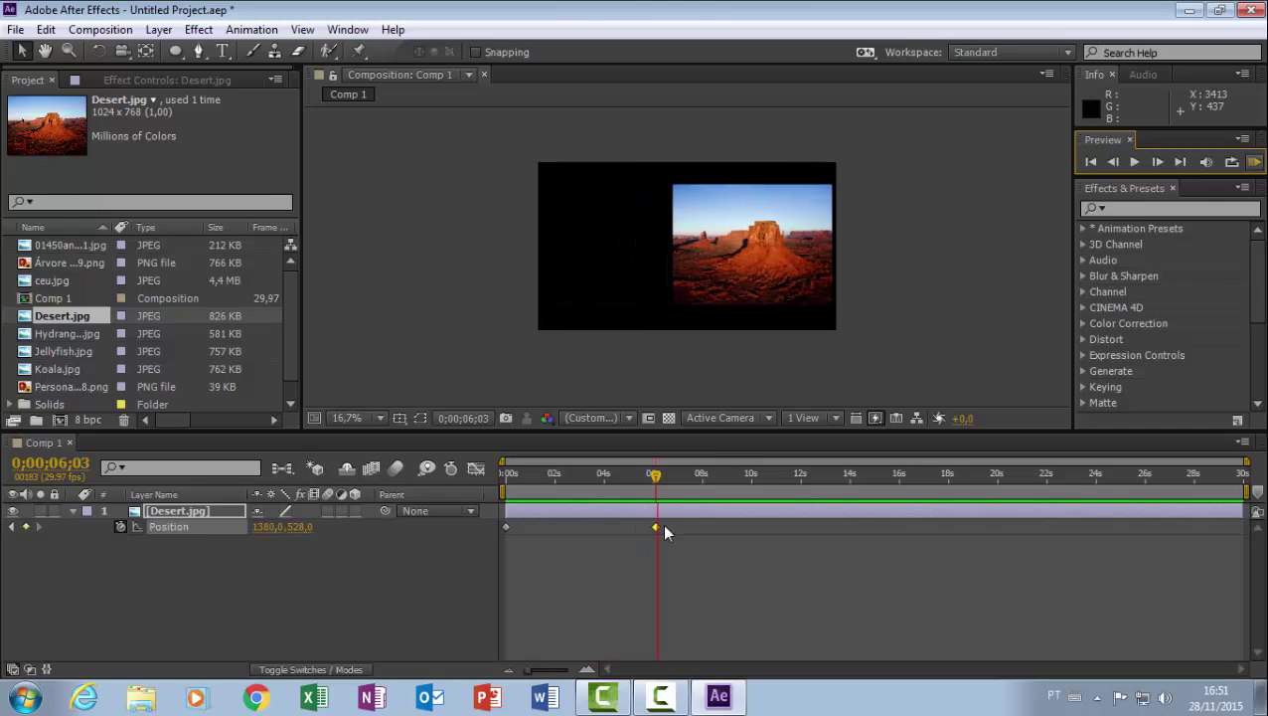
key(space)
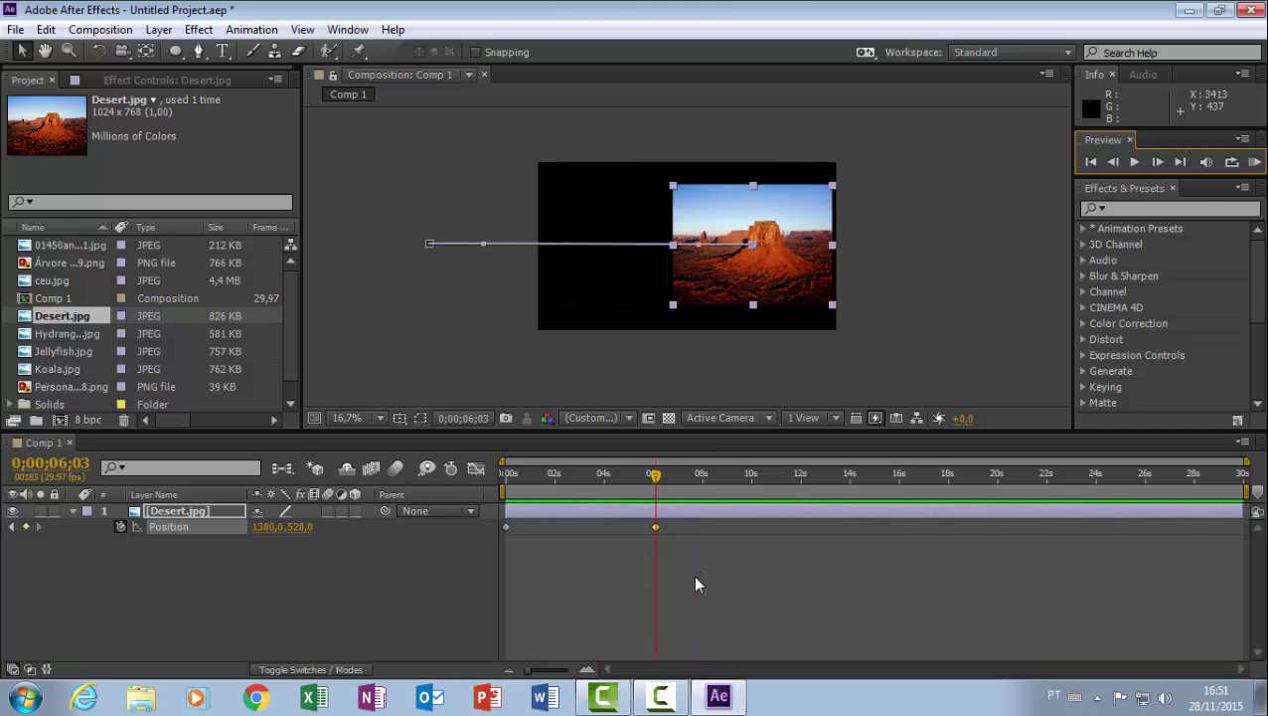
drag(688, 523, 497, 554)
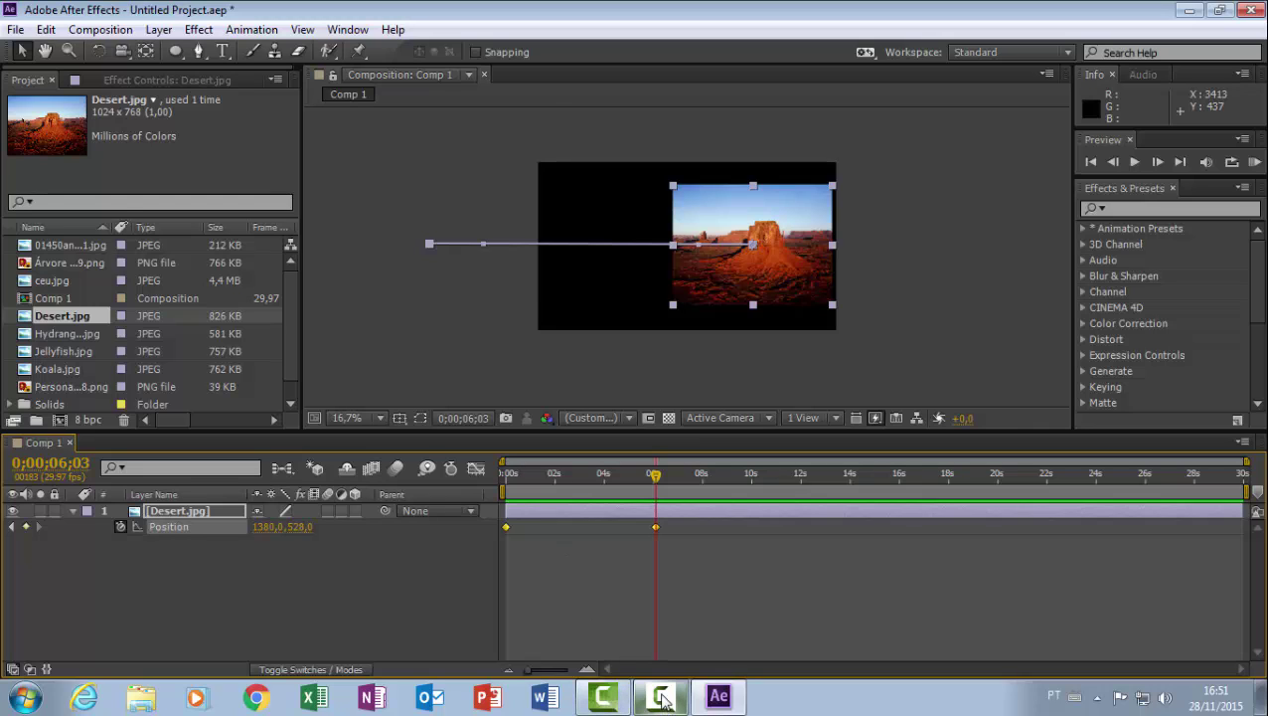
Apply Easy Ease to the 6-second Position keyframe and return the current time to 0.
mouse_move(663, 699)
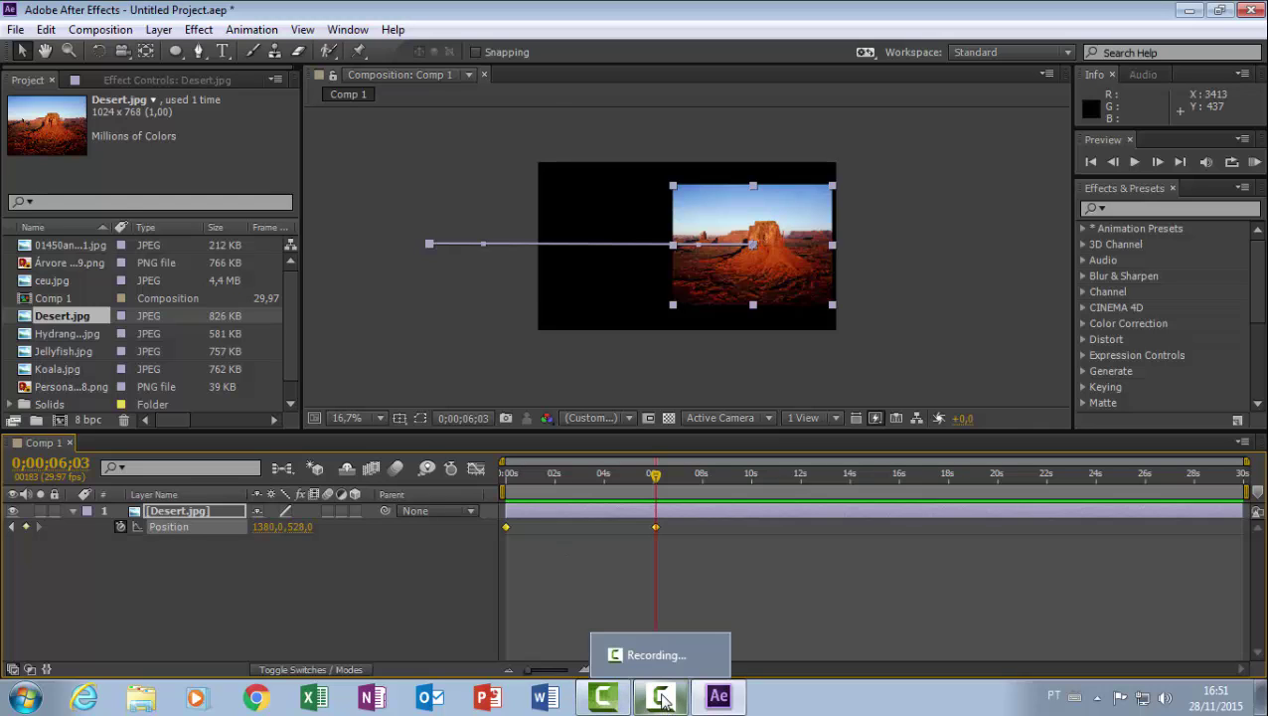
right_click(655, 528)
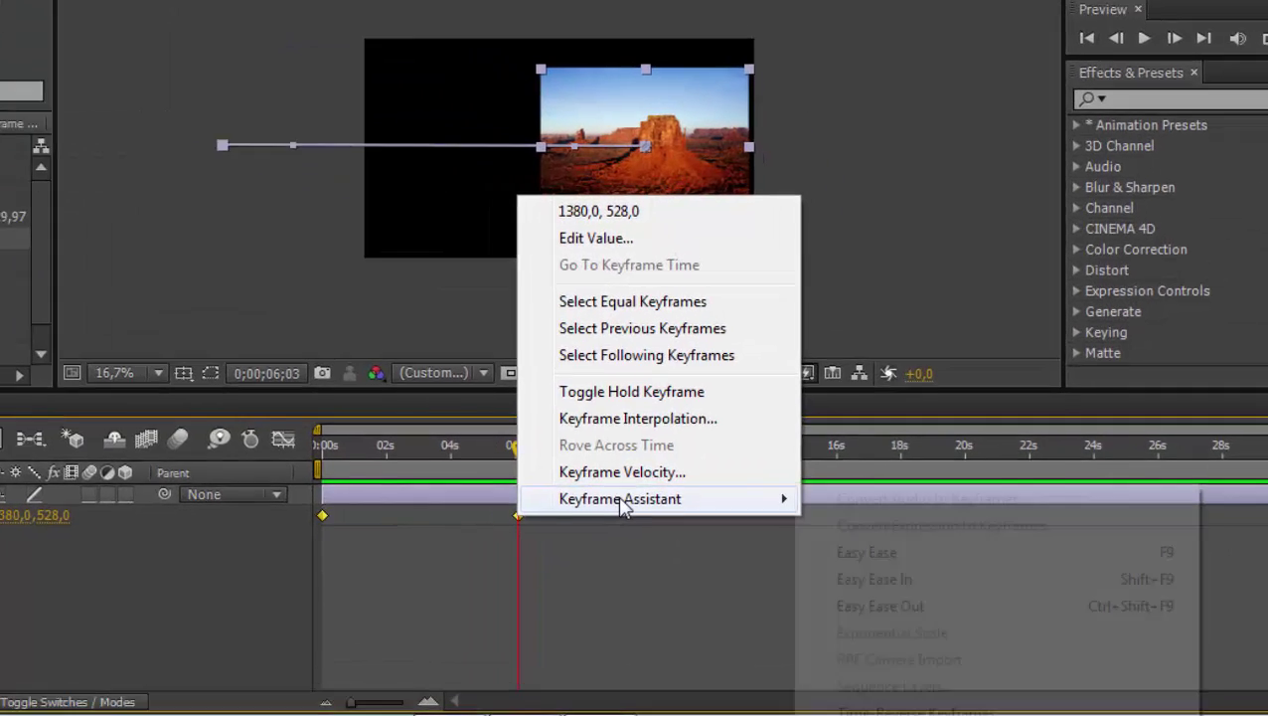
mouse_move(735, 517)
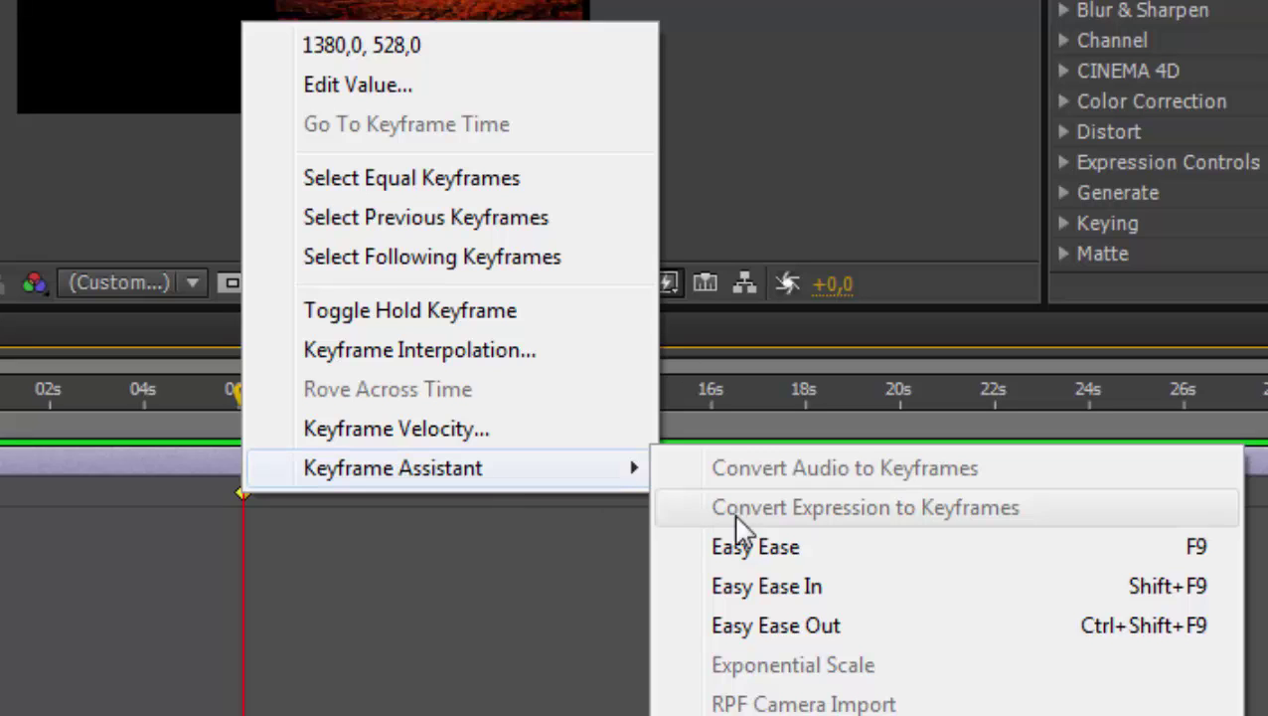
click(879, 548)
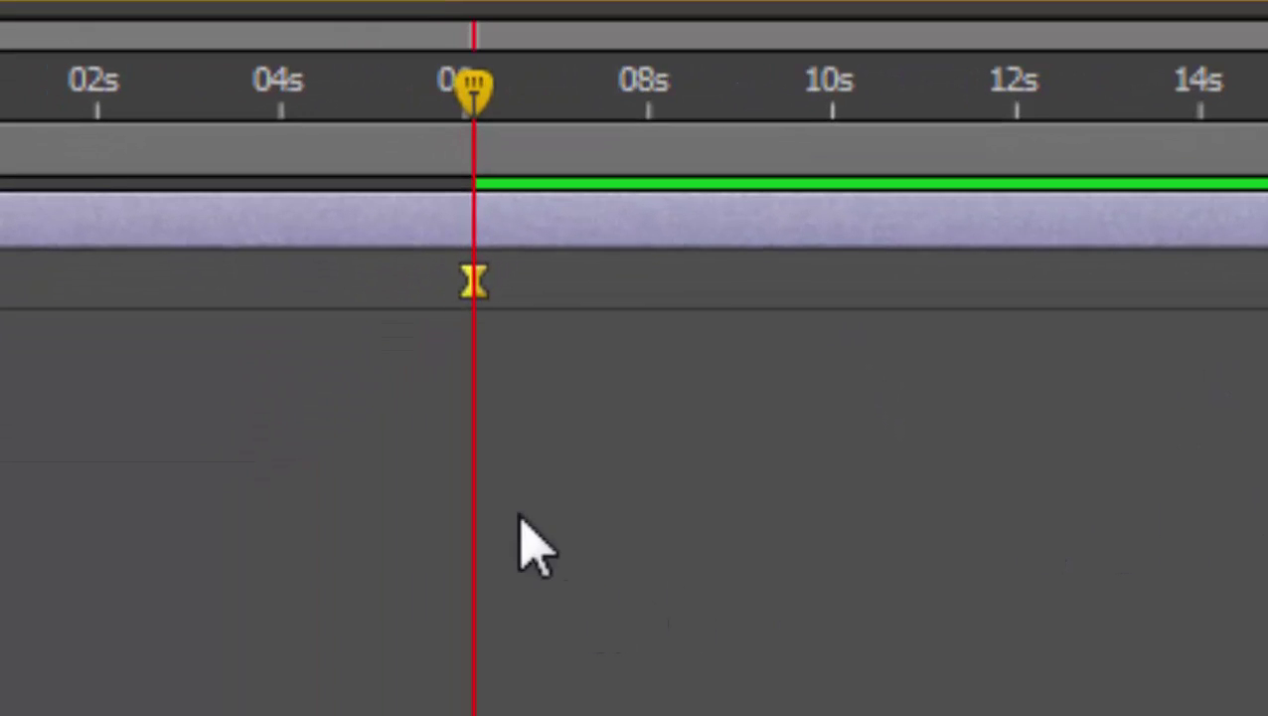
mouse_move(487, 293)
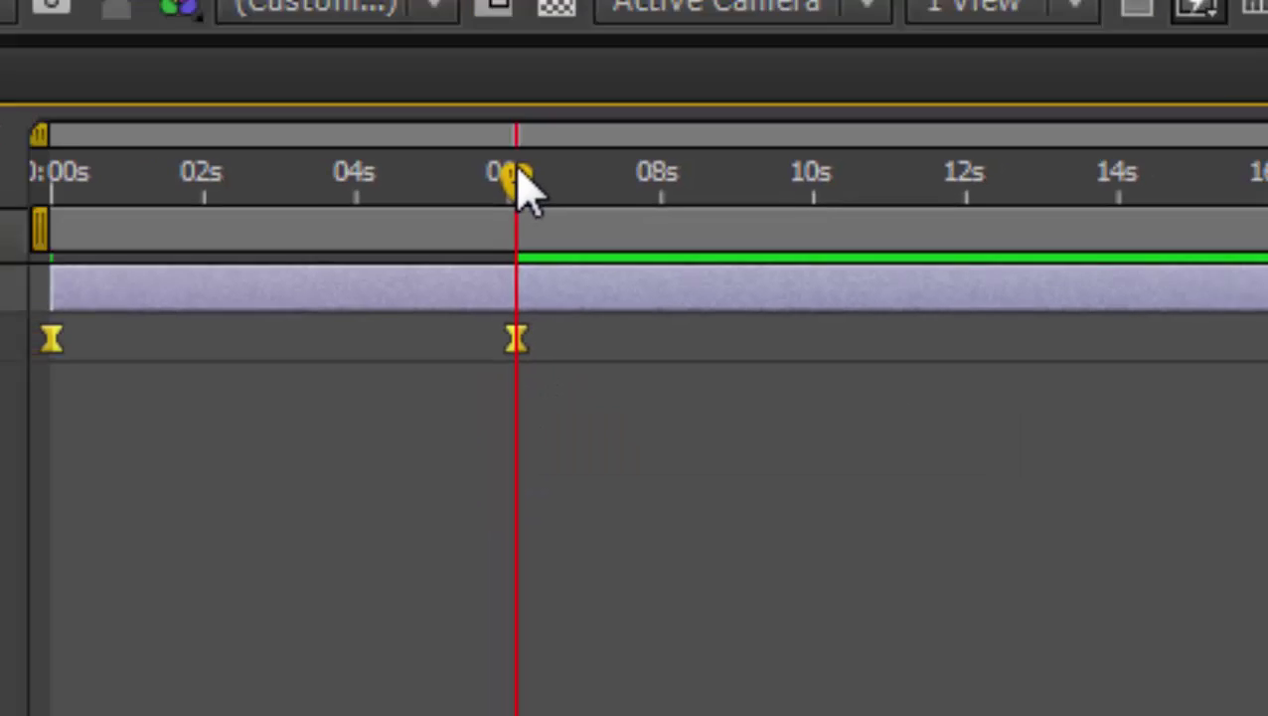
drag(474, 132, 497, 492)
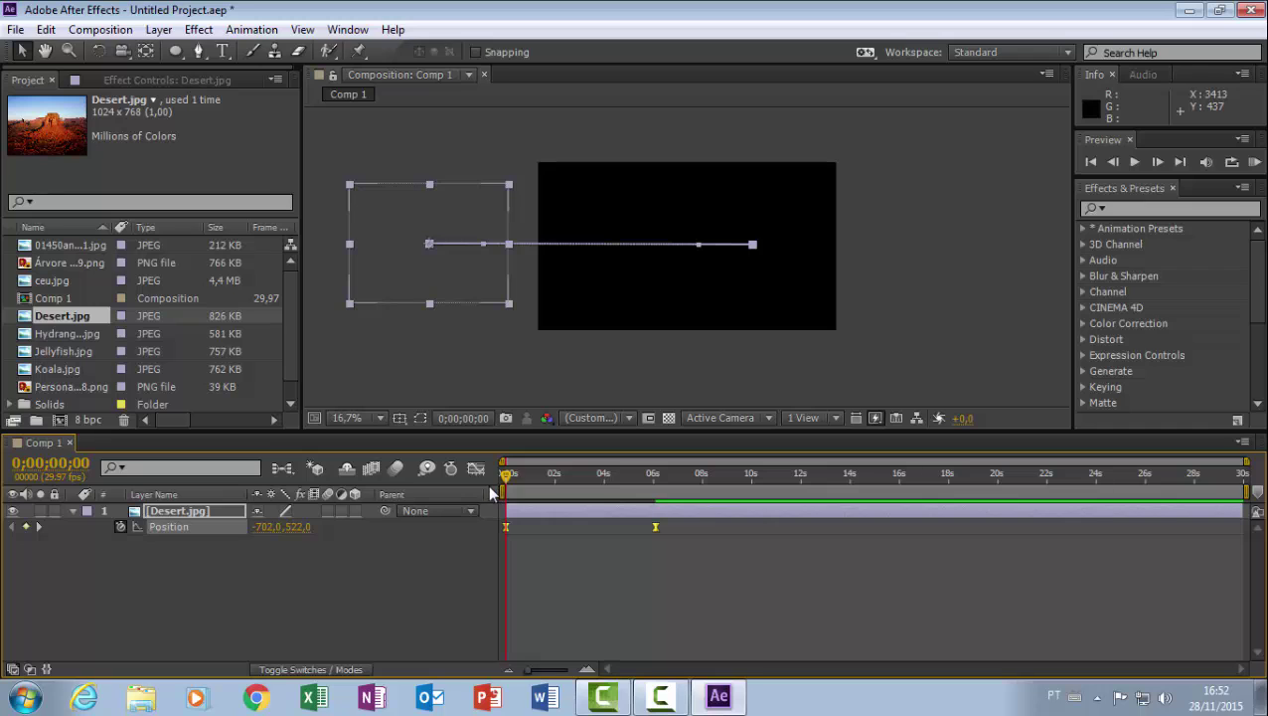
End the work area just after the 0;00;06;03 keyframe and RAM-preview the desert slide.
click(1254, 161)
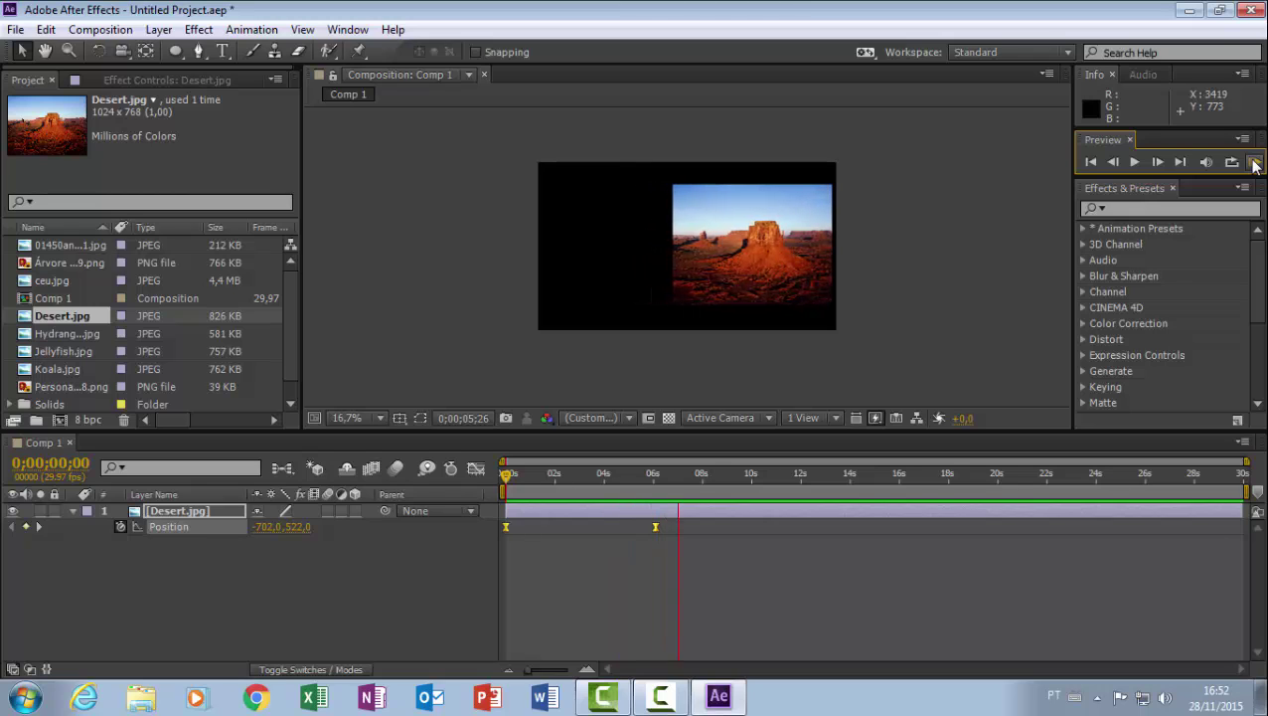
click(1254, 160)
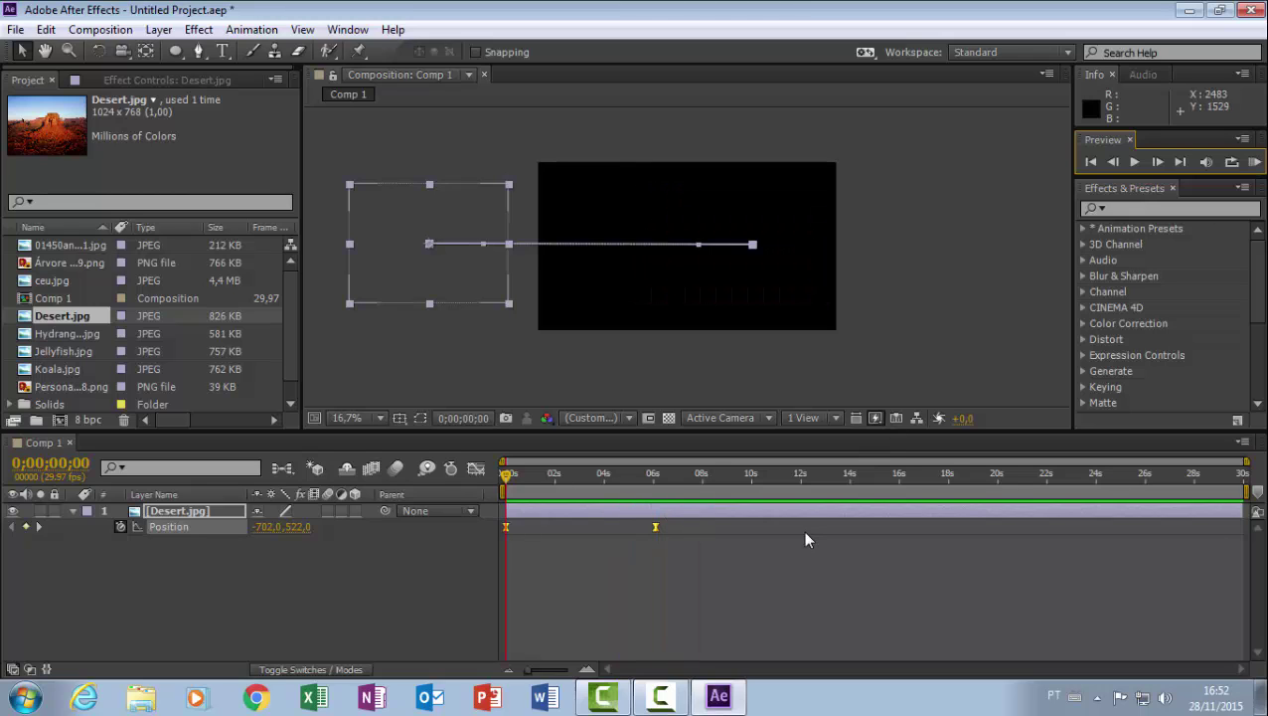
key(k)
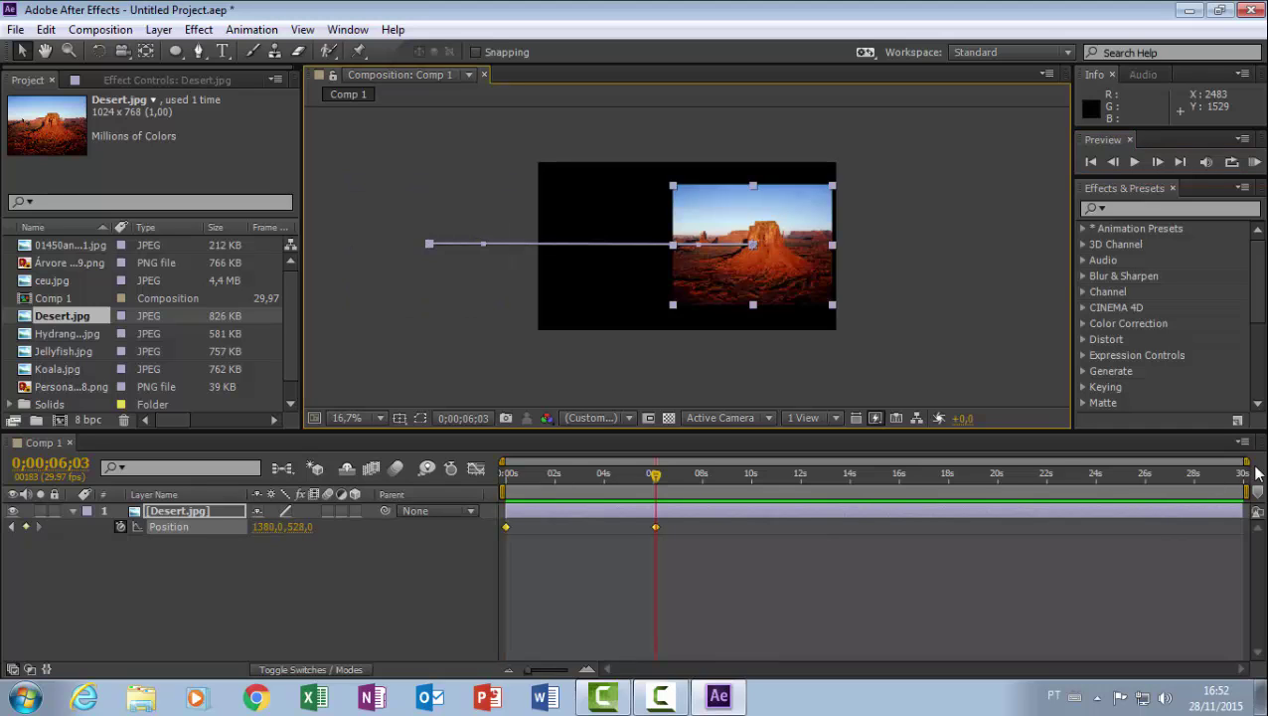
mouse_move(1244, 492)
mouse_down()
mouse_move(1171, 491)
mouse_move(1245, 491)
mouse_up()
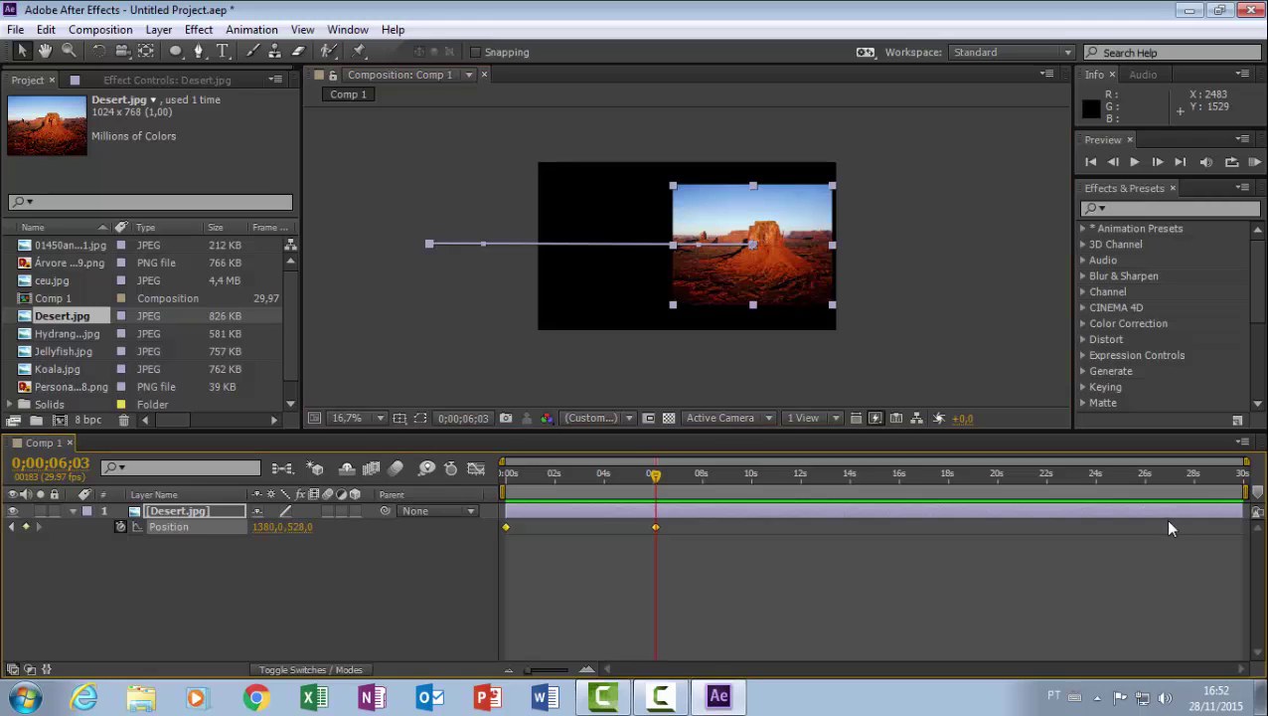
drag(1244, 491, 679, 491)
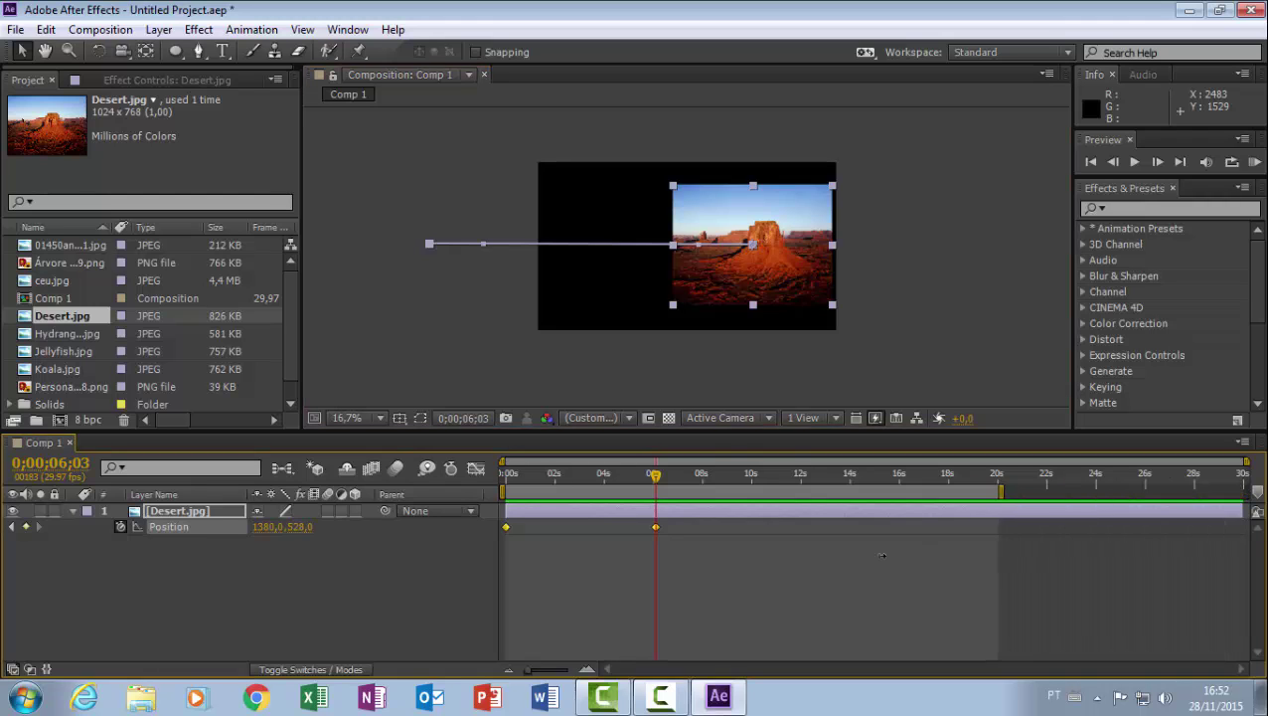
drag(677, 565, 674, 566)
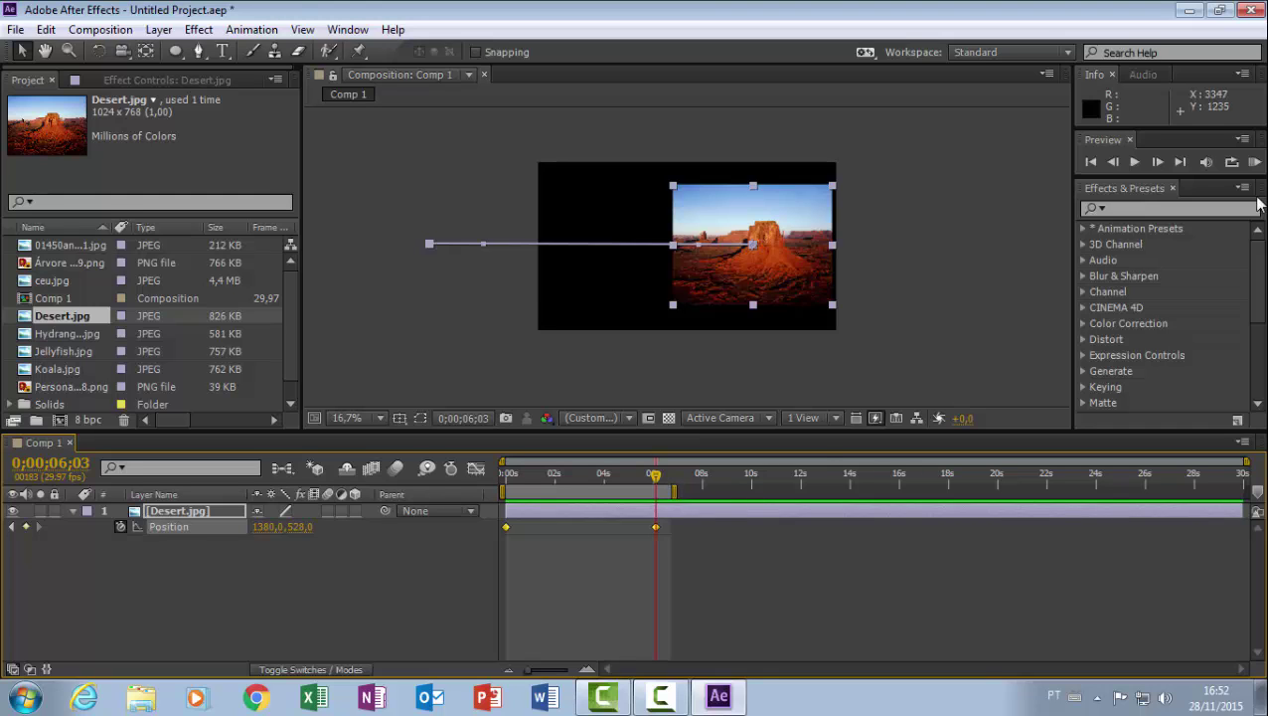
click(1254, 164)
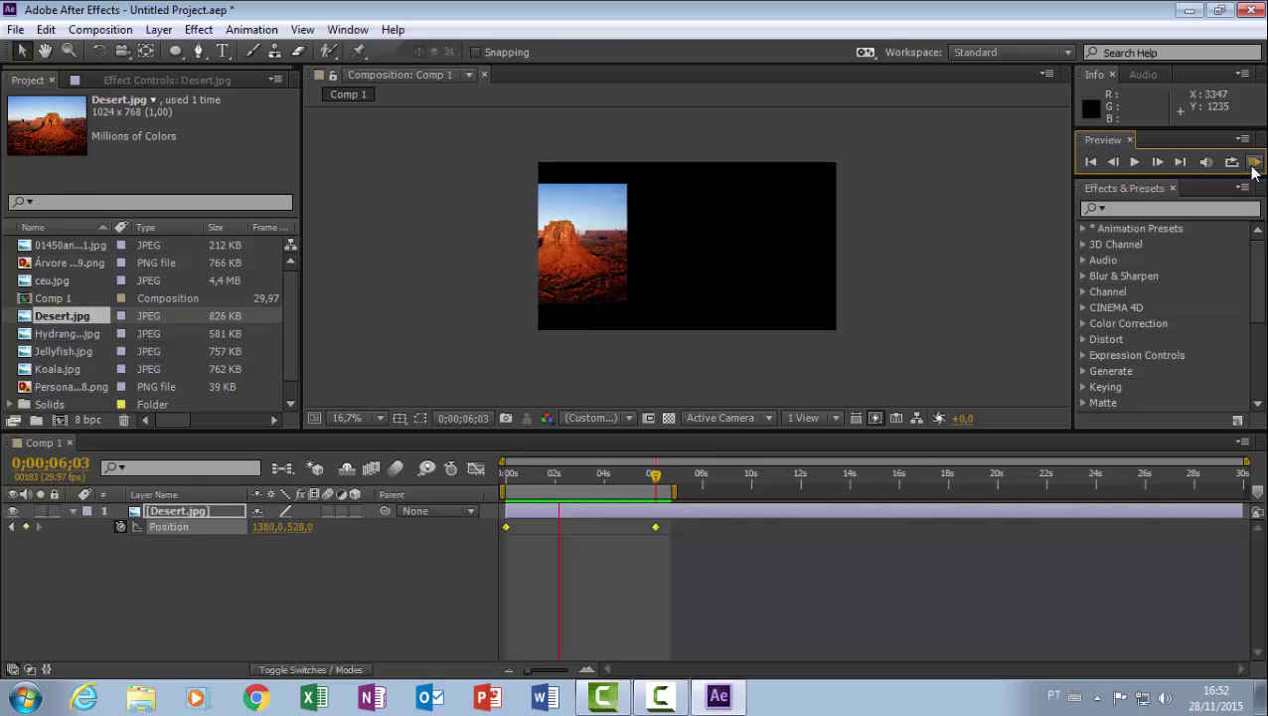
key(space)
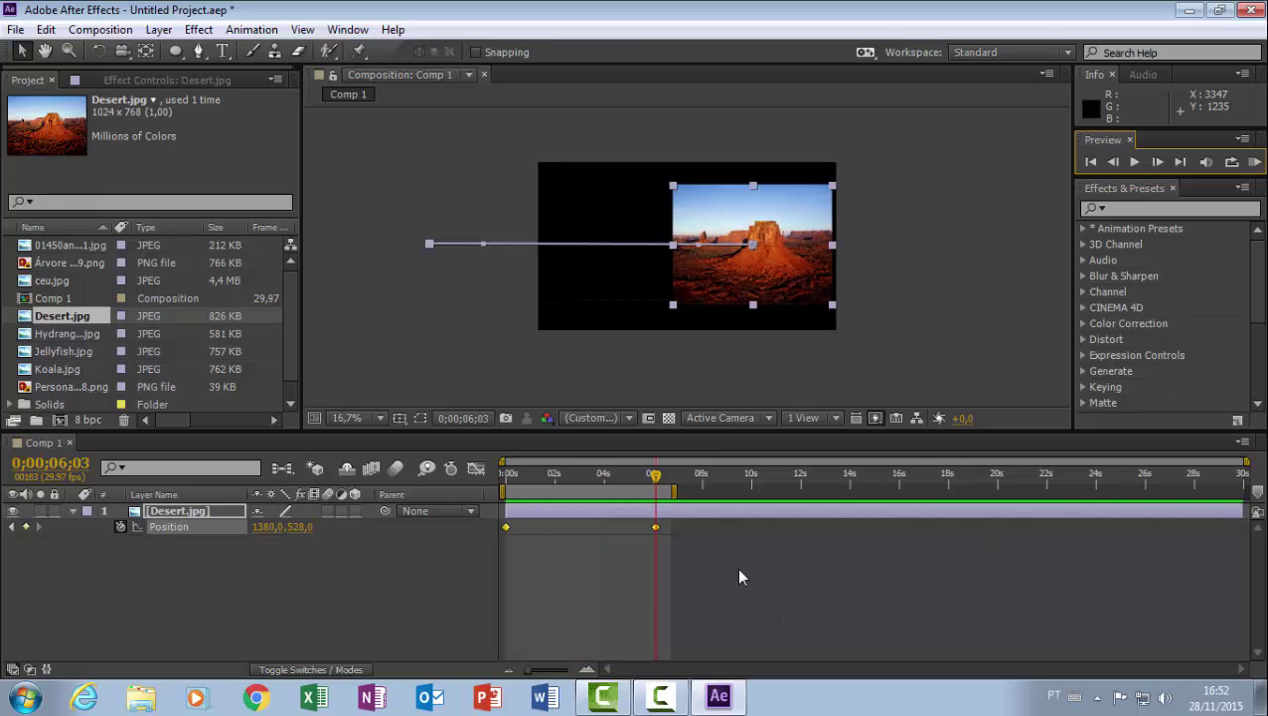
Apply Easy Ease to the Desert Position keyframes and RAM-preview the eased slide.
right_click(658, 527)
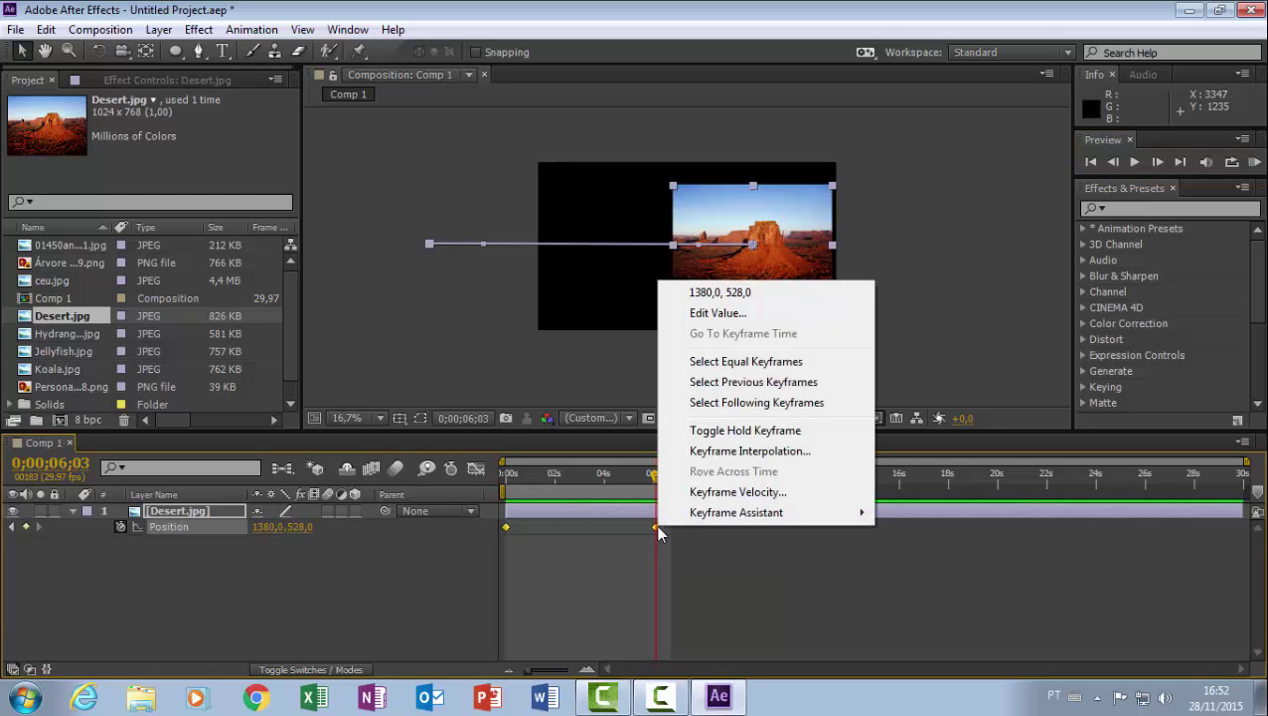
mouse_move(695, 513)
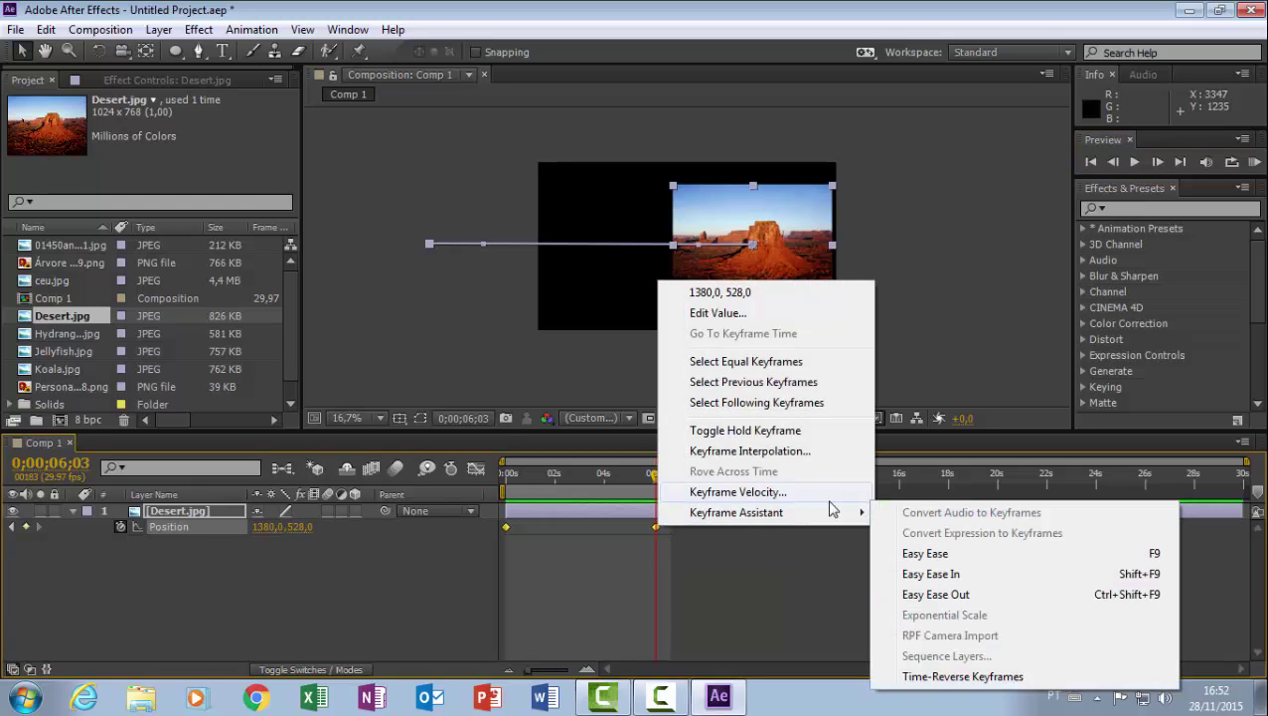
click(952, 554)
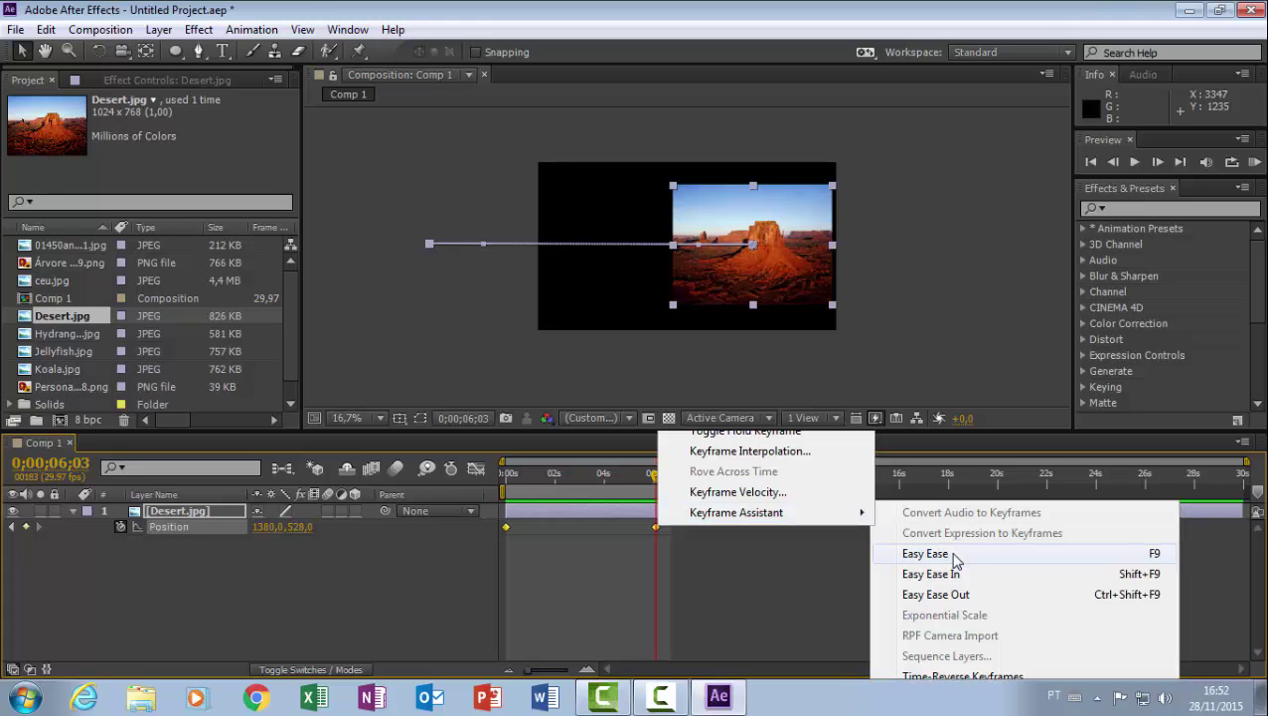
click(1253, 163)
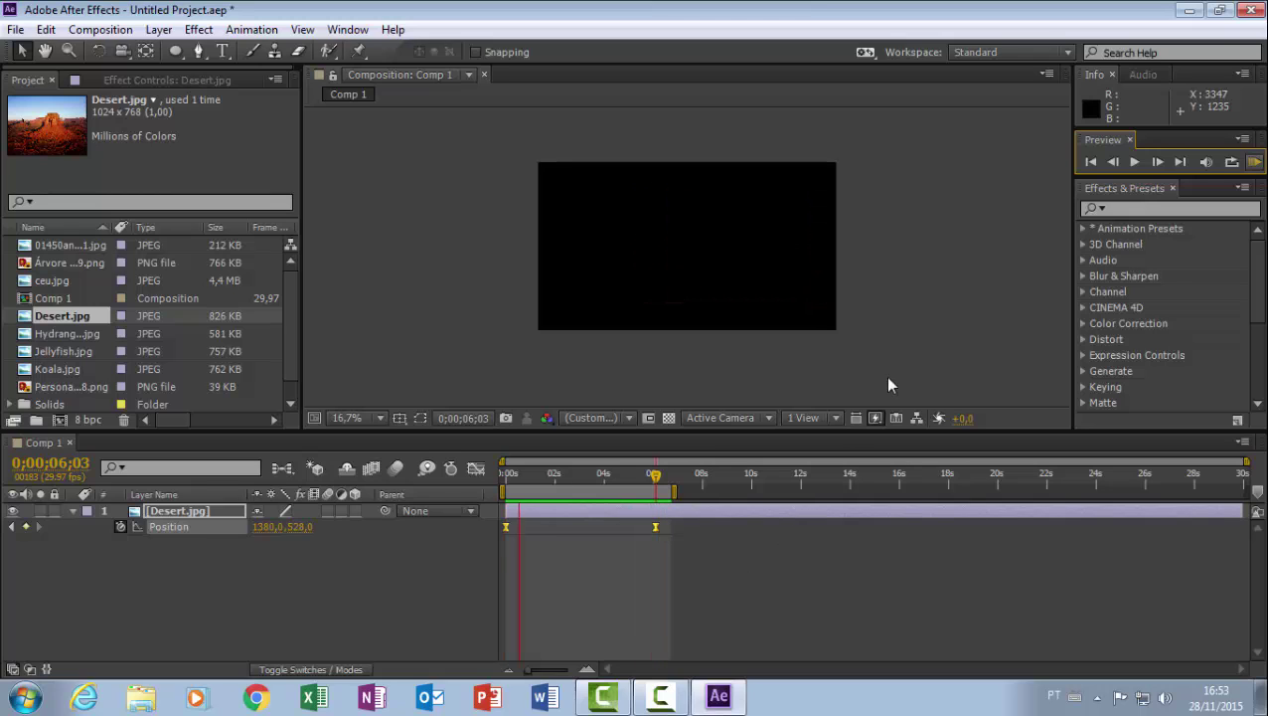
click(921, 347)
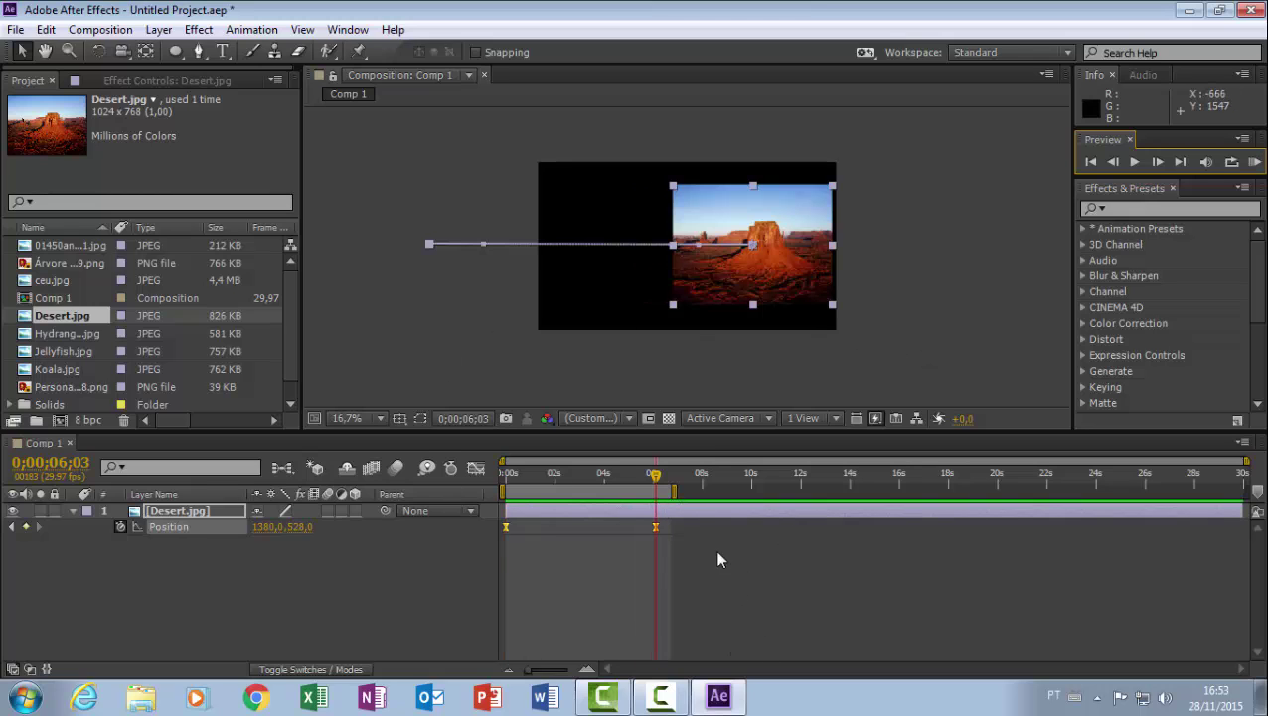
Open the Graph Editor, fit the Position curve into view, and zoom out to the full duration.
click(476, 469)
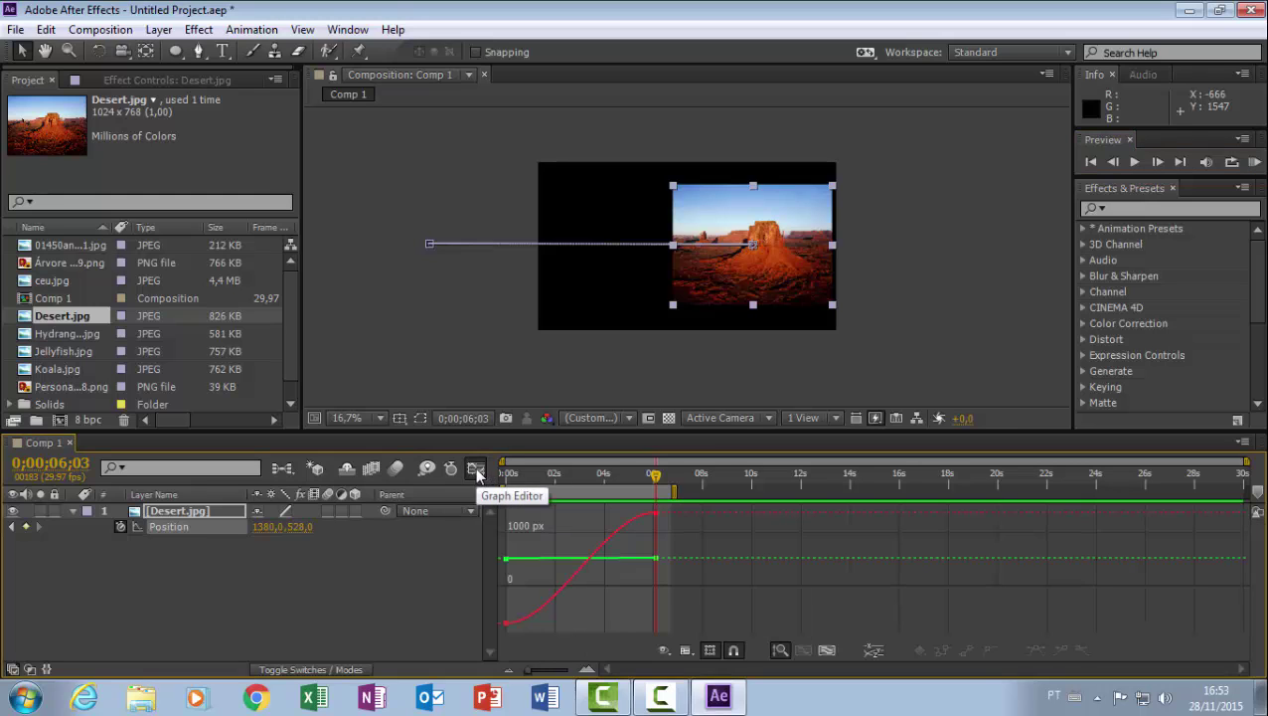
click(825, 650)
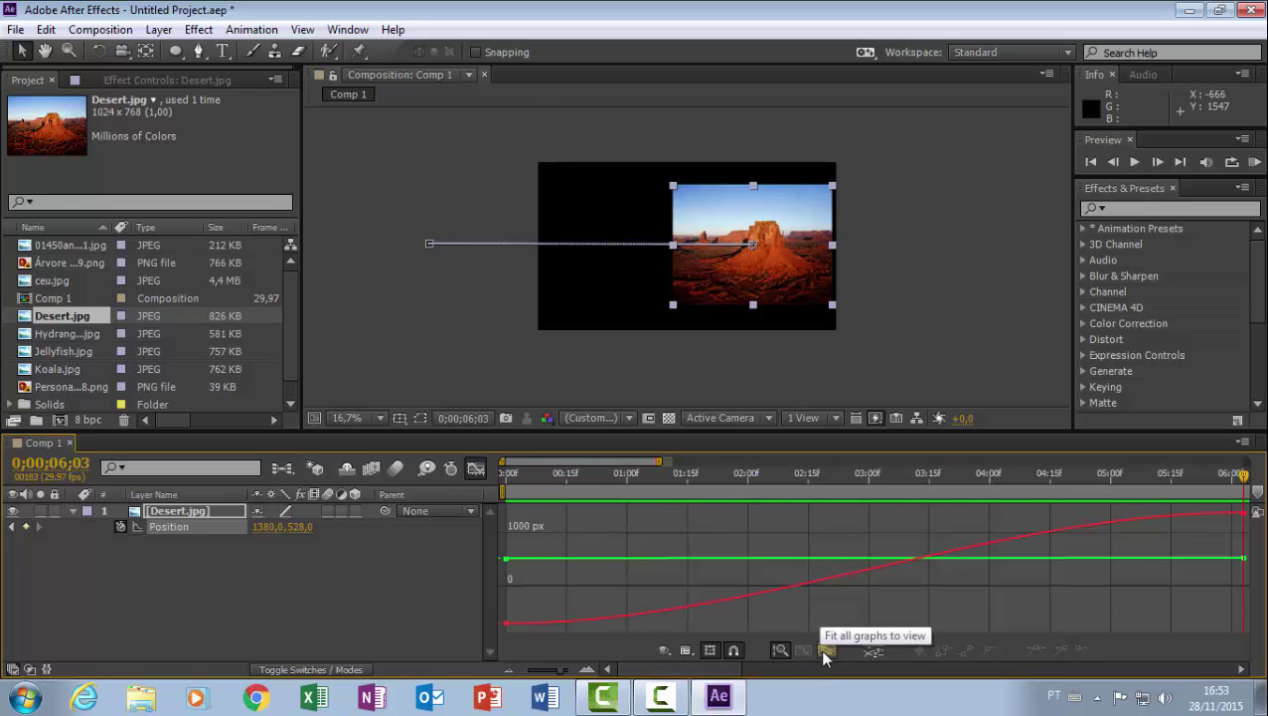
mouse_move(955, 554)
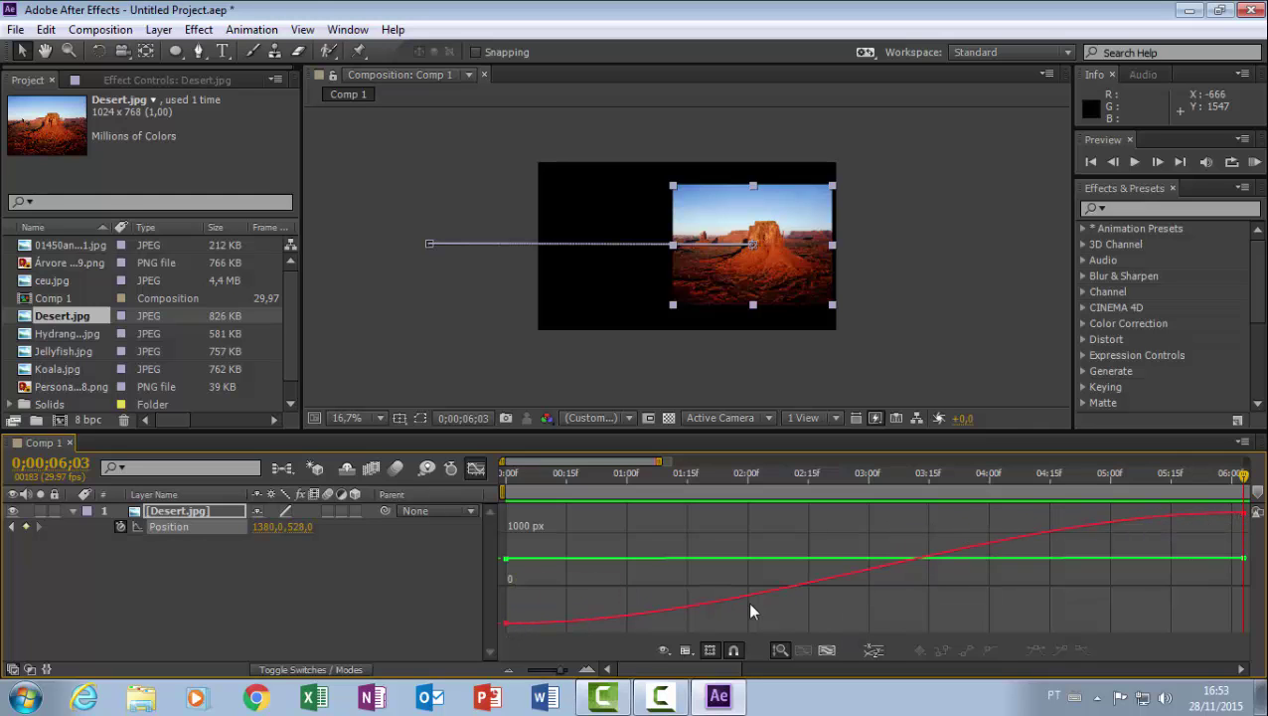
click(688, 650)
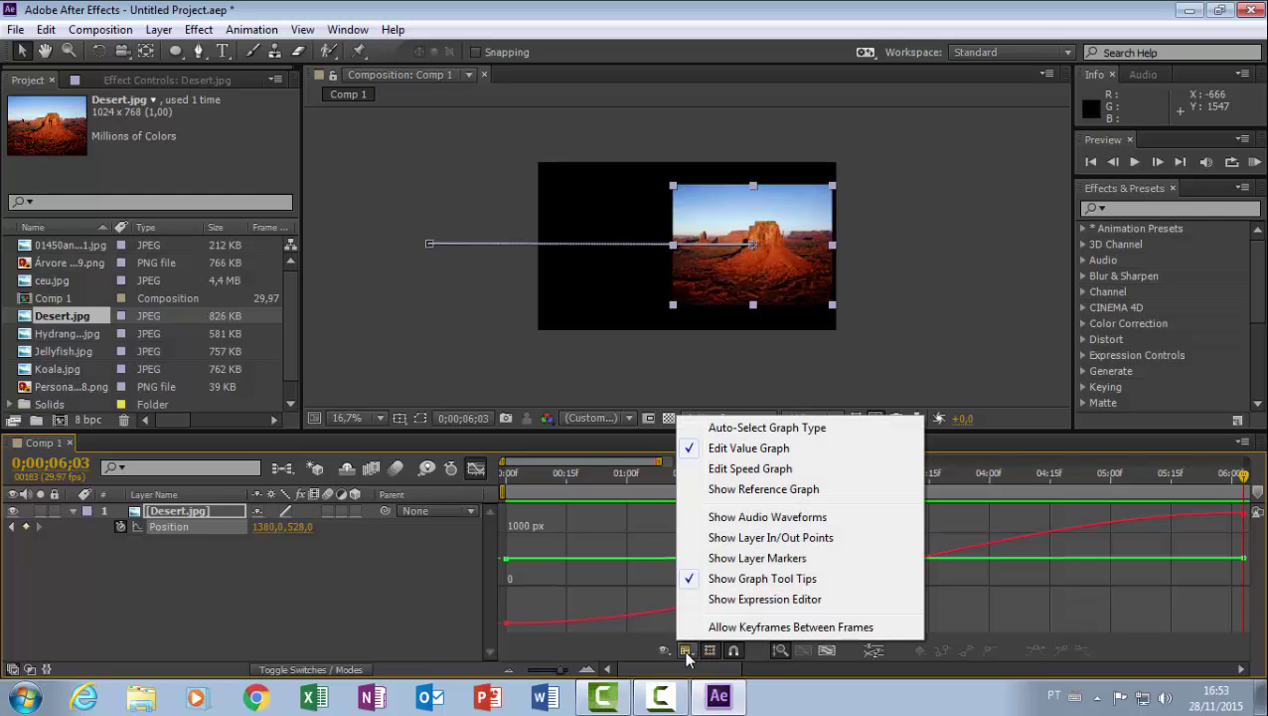
click(1006, 597)
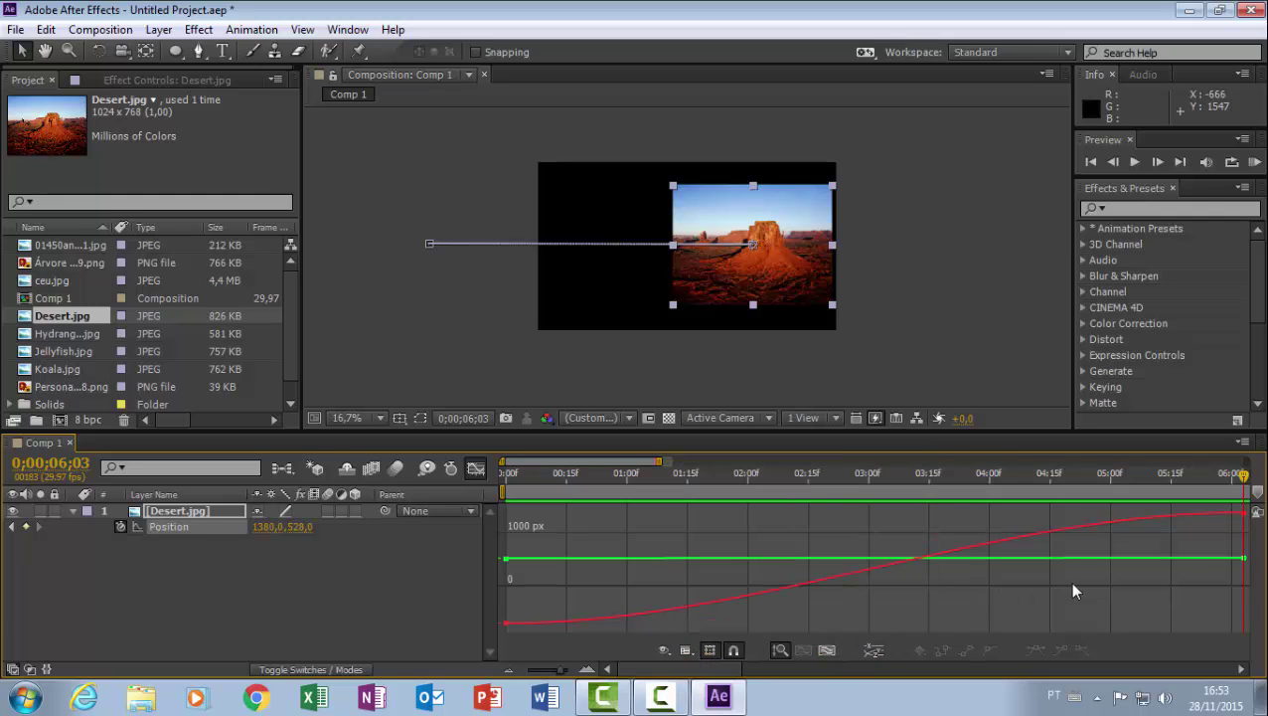
drag(561, 670, 525, 674)
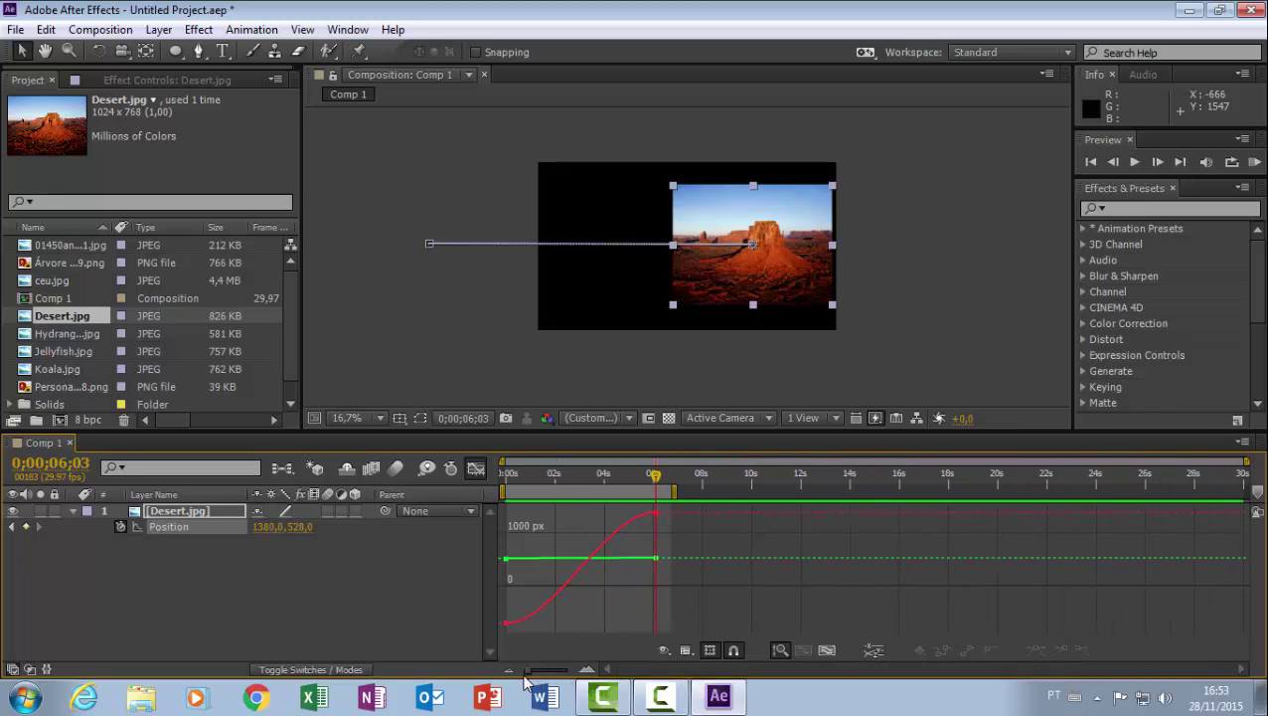
Try moving the first Position keyframe later, preview, then return it to 0;00;00;00.
click(656, 517)
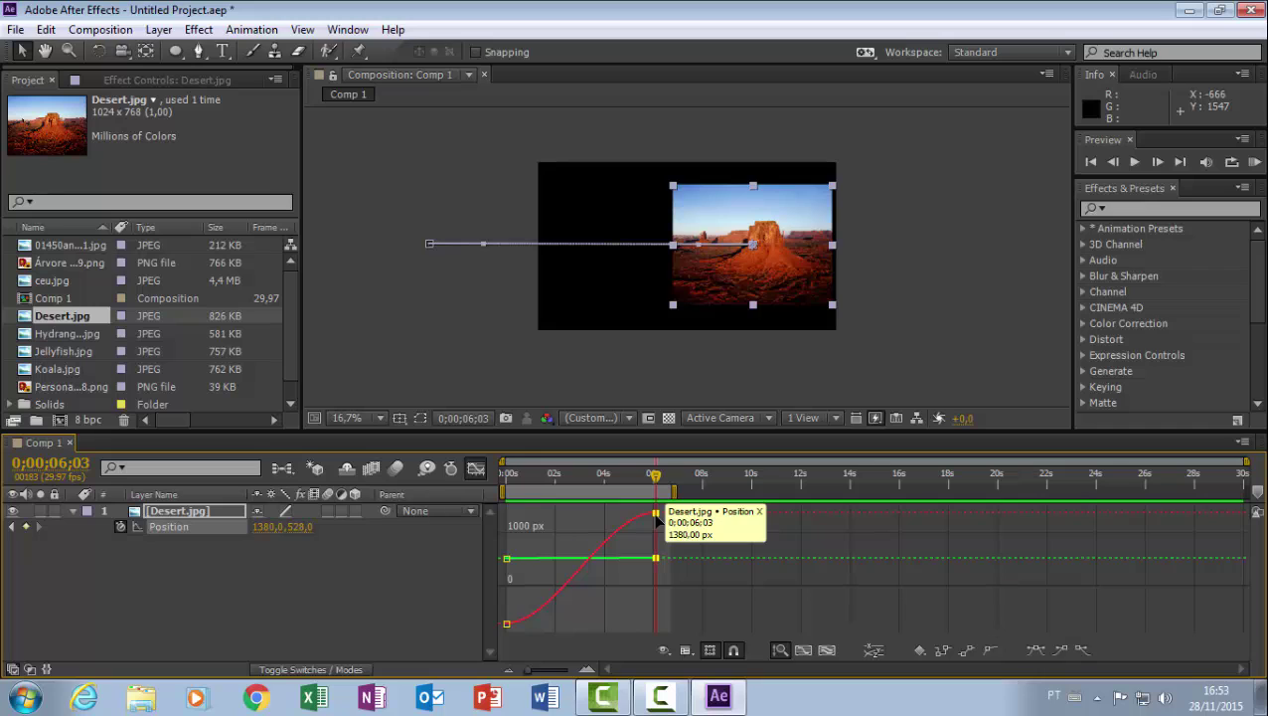
click(506, 623)
drag(506, 625, 617, 585)
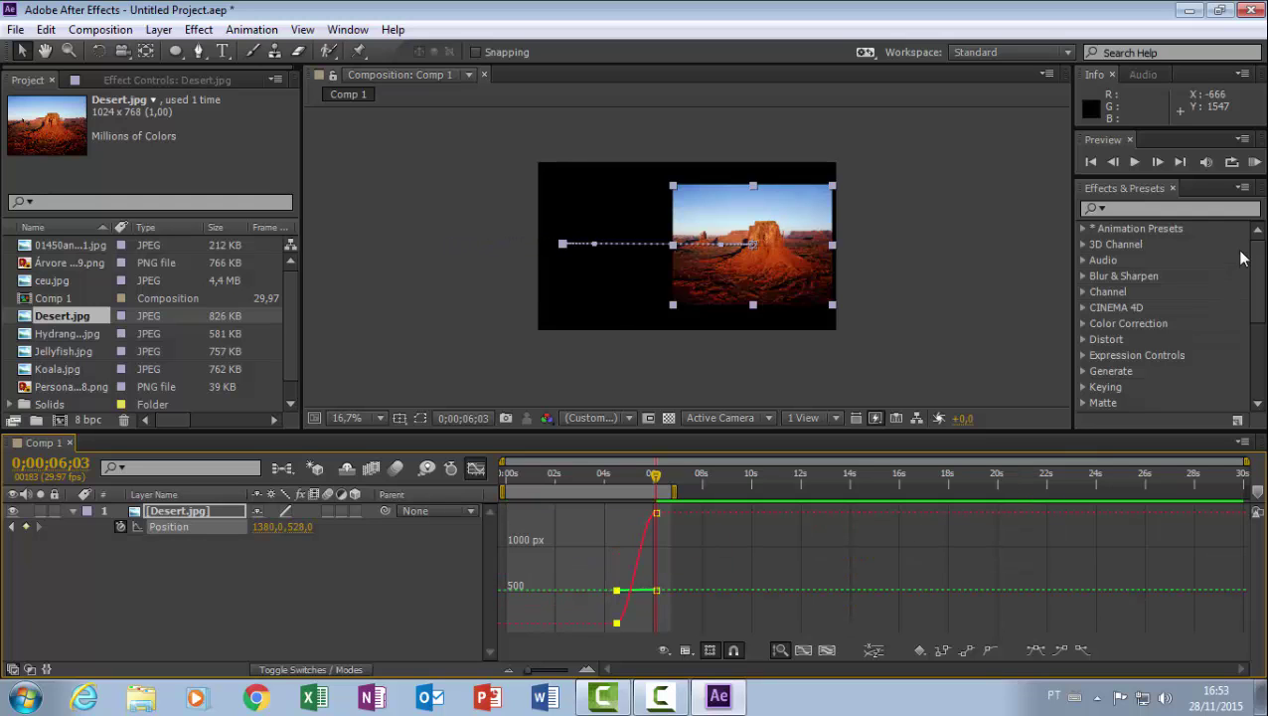
click(1255, 163)
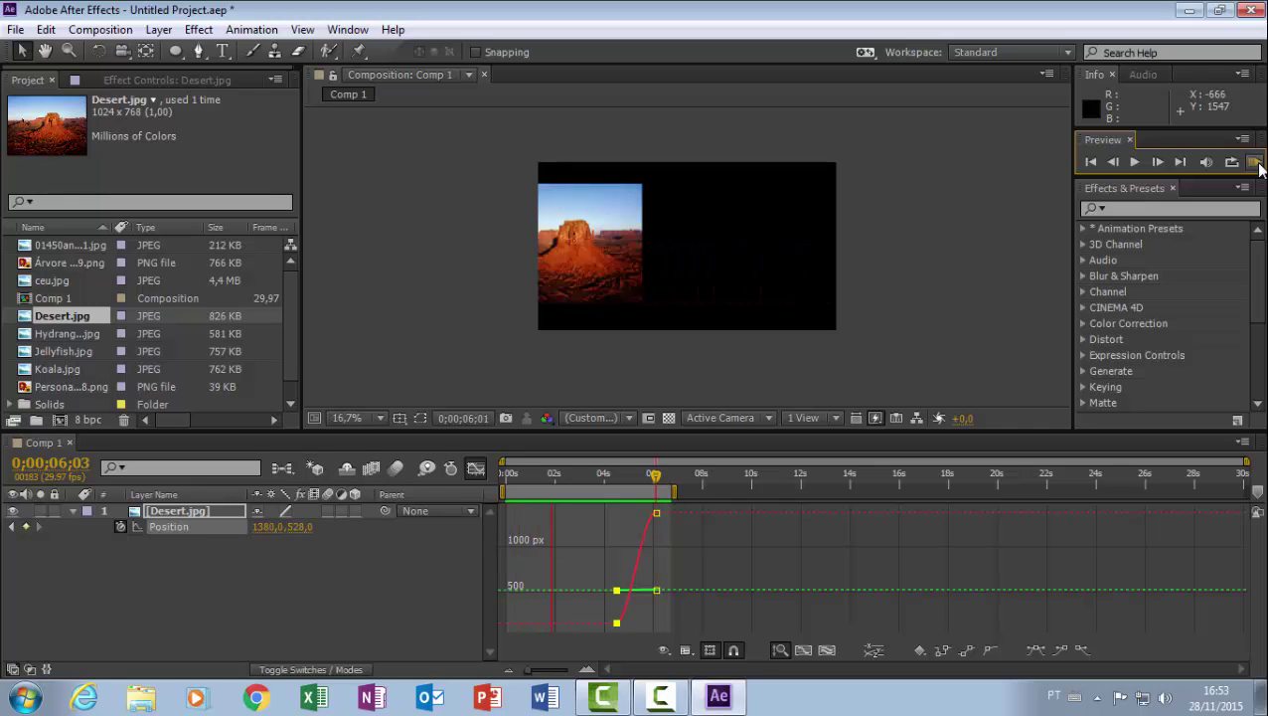
click(617, 626)
drag(616, 625, 508, 627)
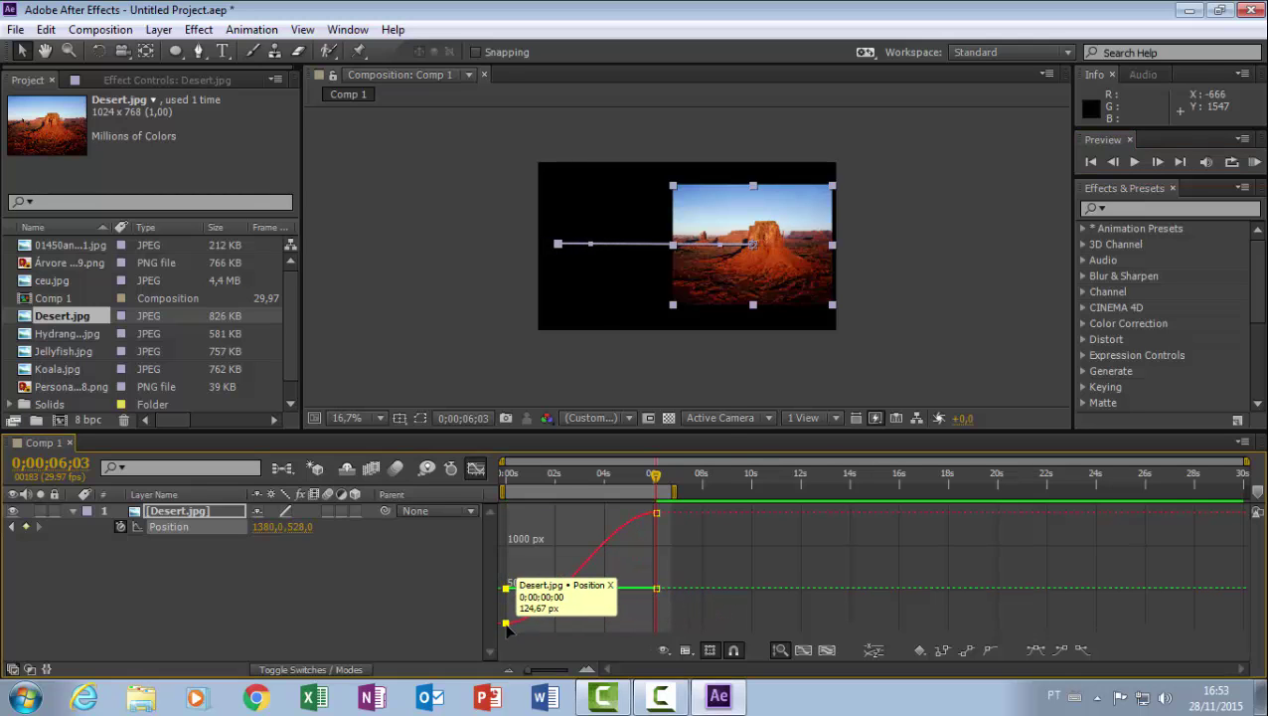
right_click(506, 627)
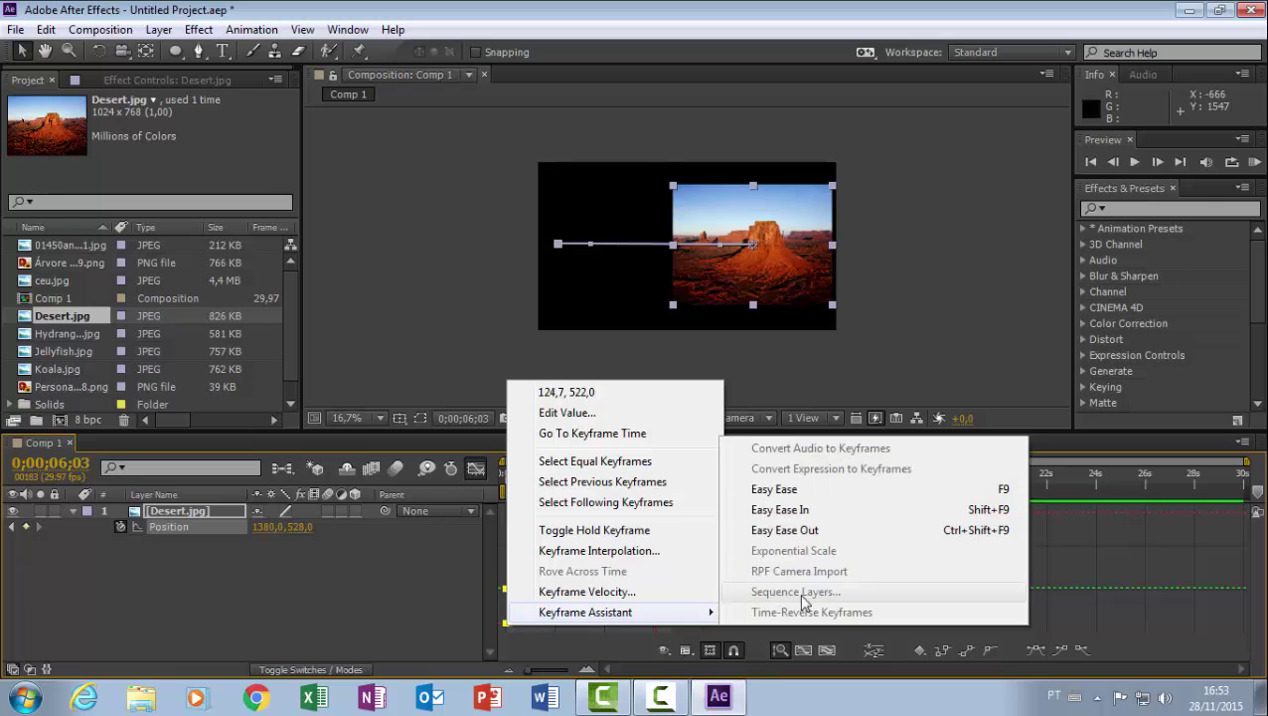
click(754, 334)
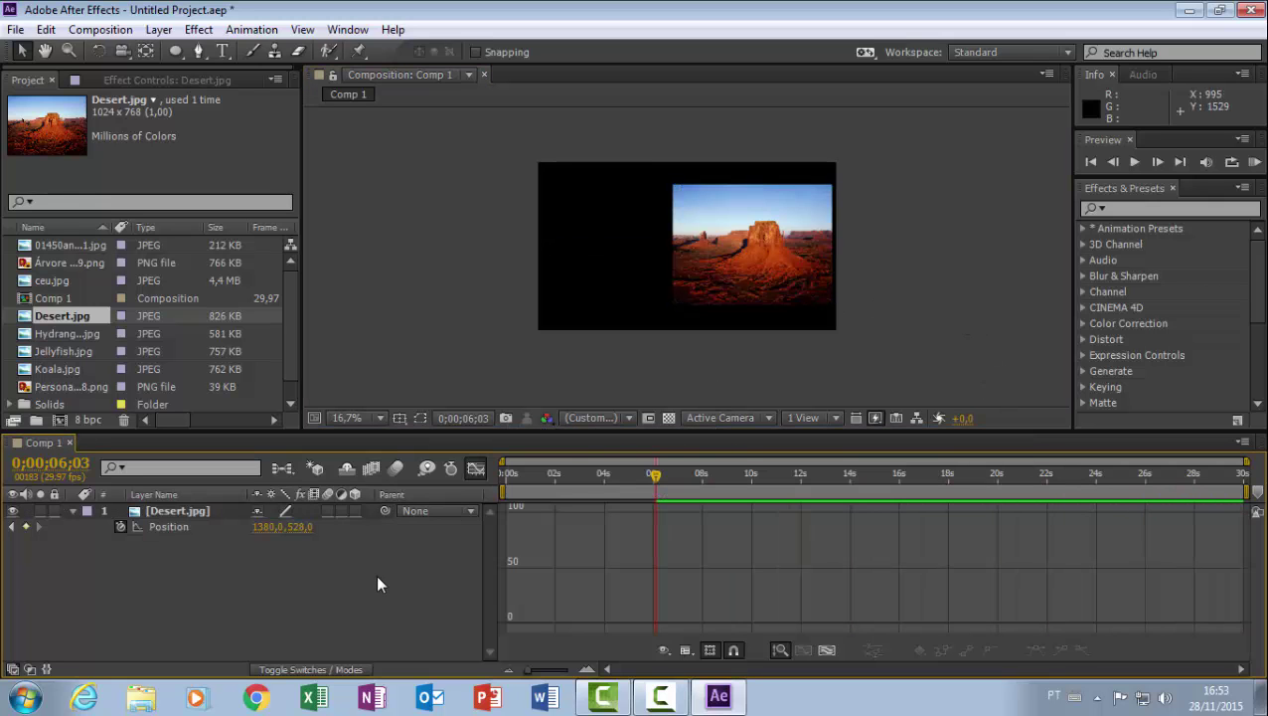
Turn off the graph view and delete both of Desert.jpg's Position keyframes.
click(130, 515)
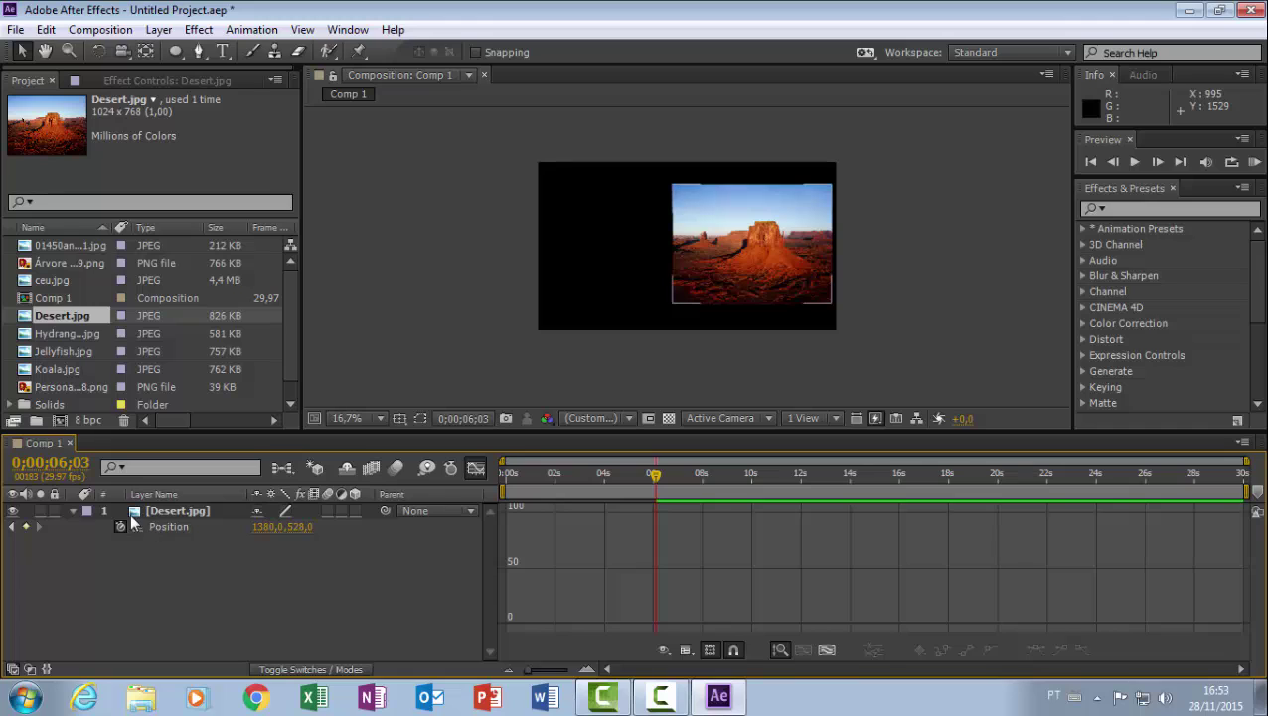
click(75, 512)
click(237, 577)
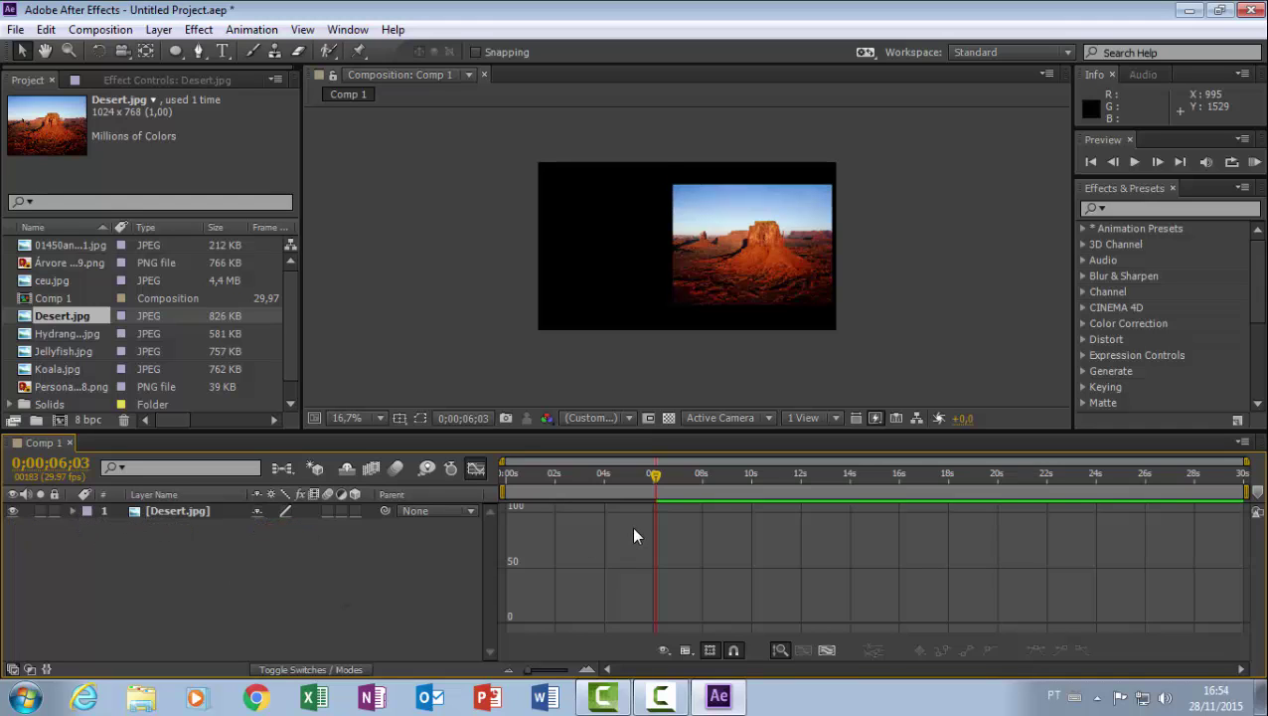
click(475, 468)
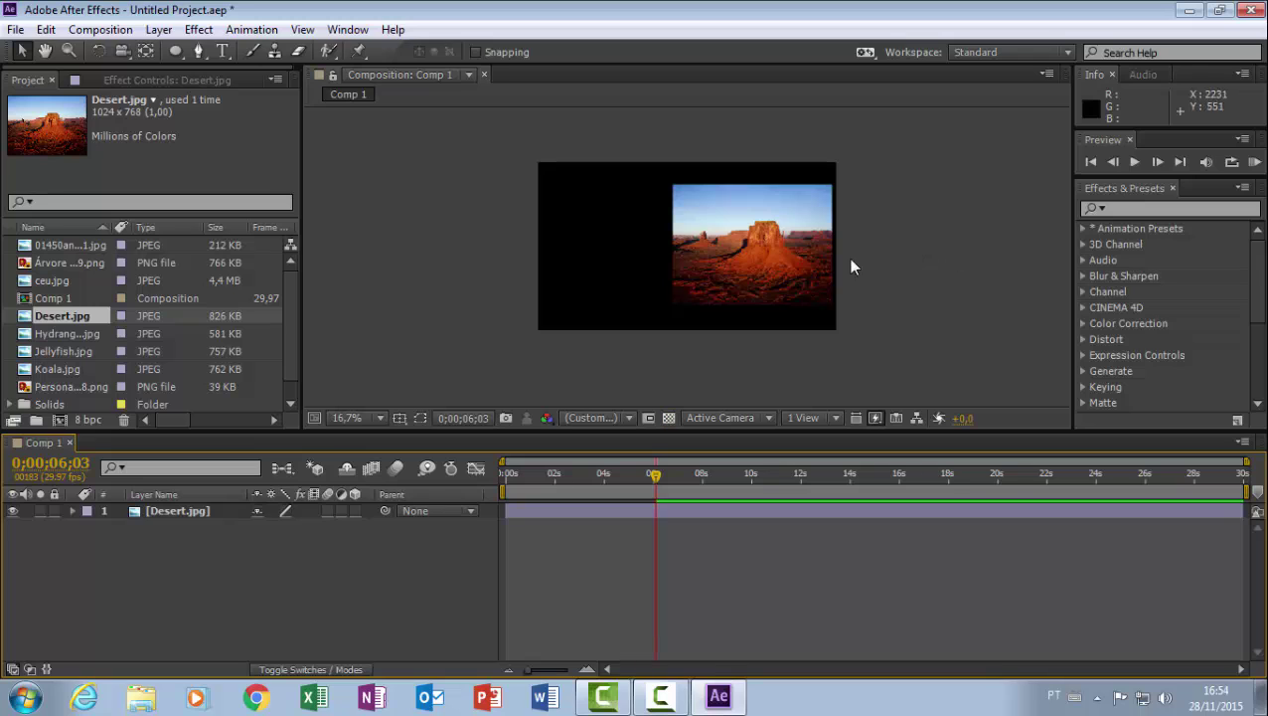
click(739, 253)
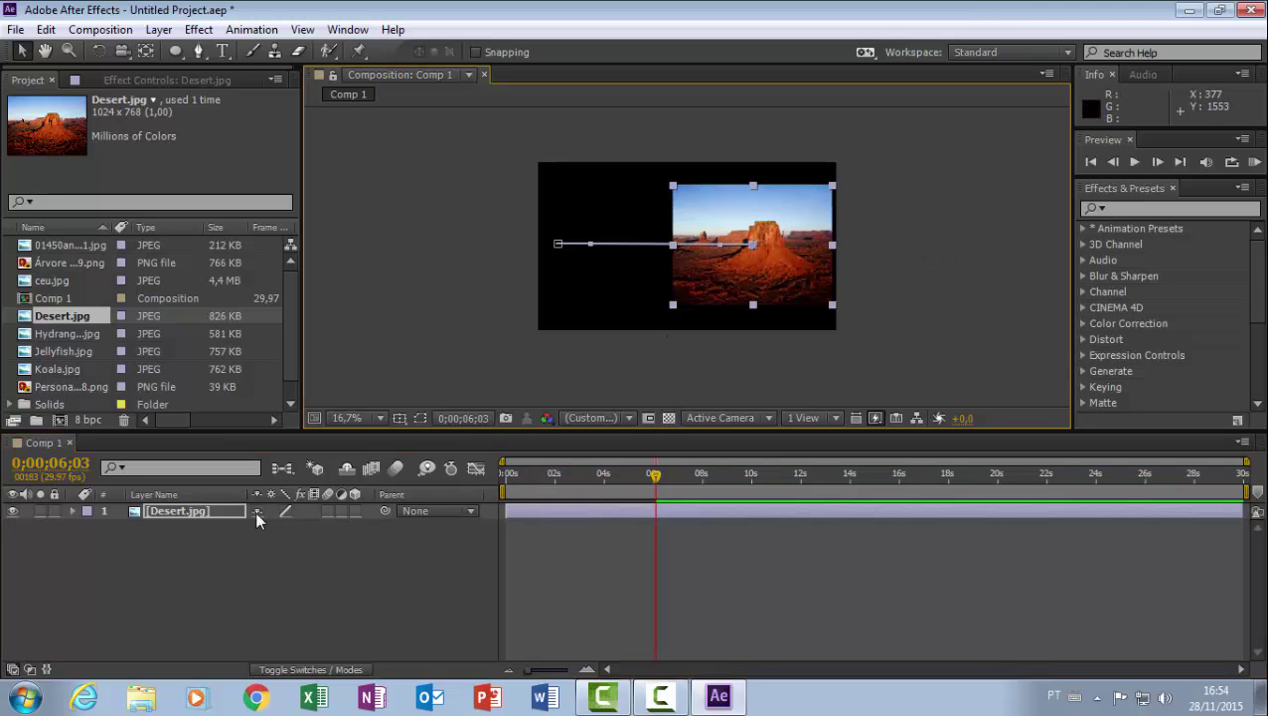
key(p)
drag(683, 532, 496, 546)
key(Delete)
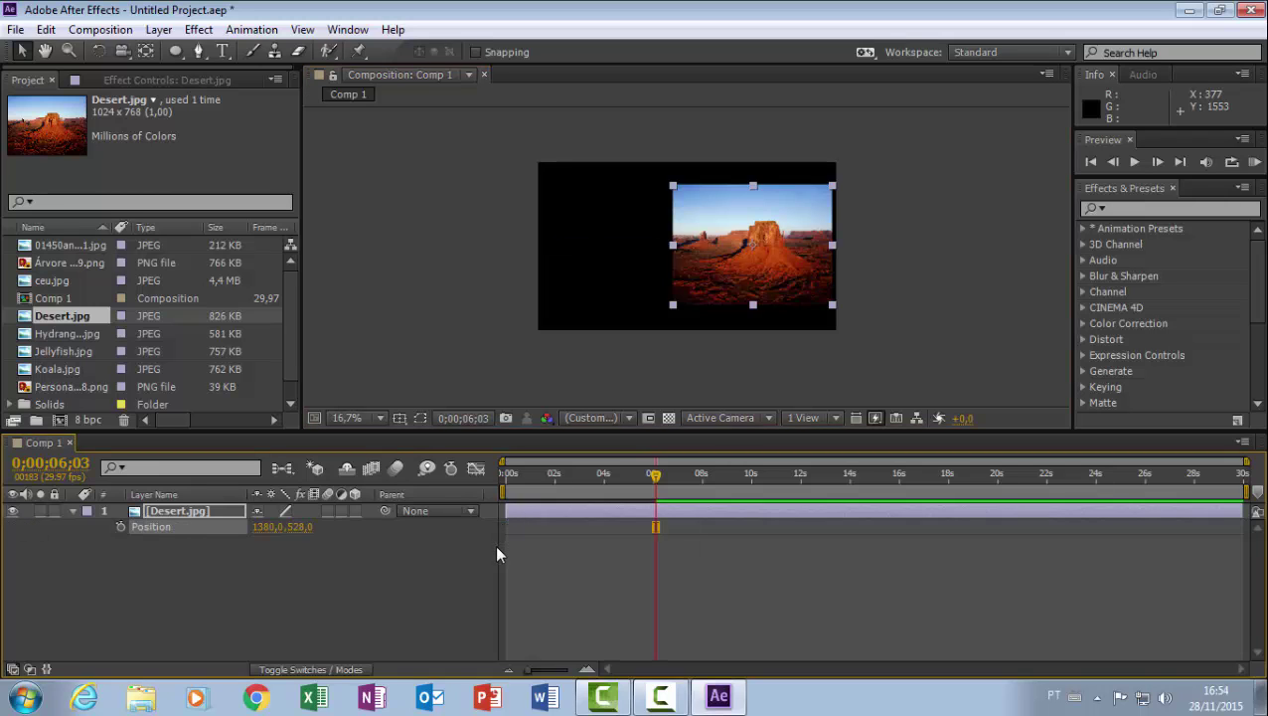
Re-centre the Desert photo and scrub its Scale up to about 215%.
drag(748, 282, 689, 284)
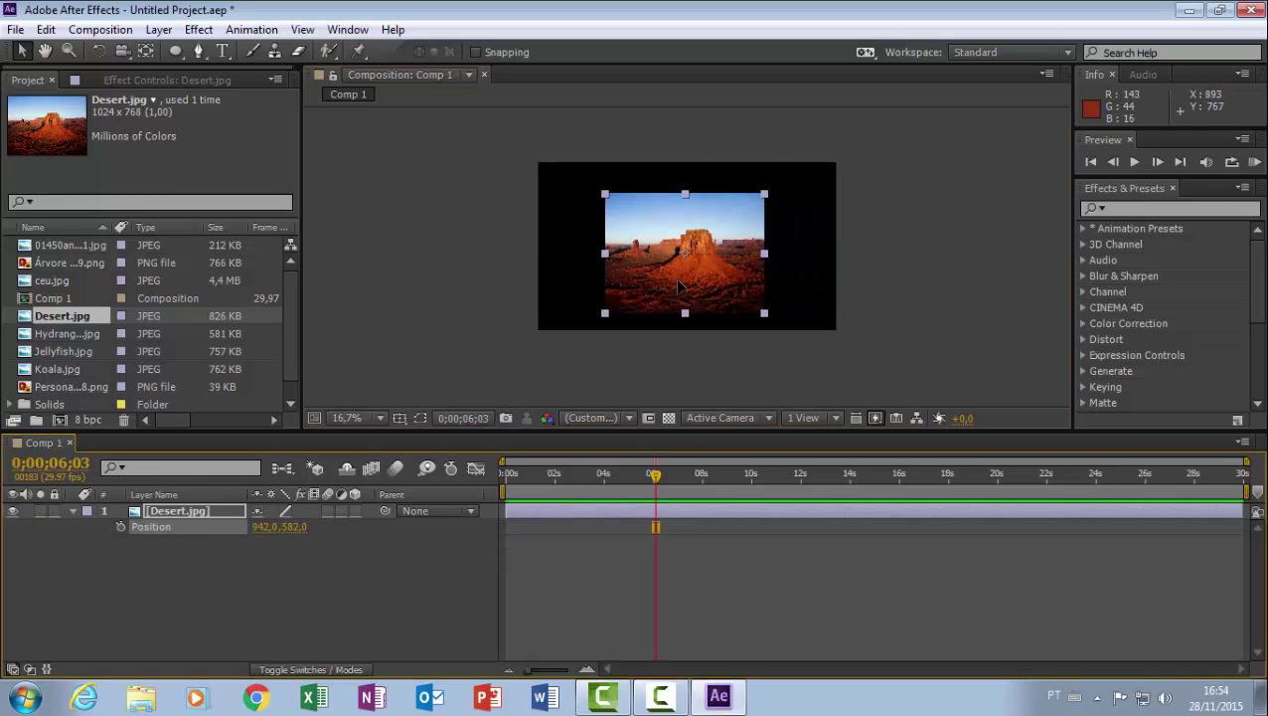
drag(295, 529, 232, 532)
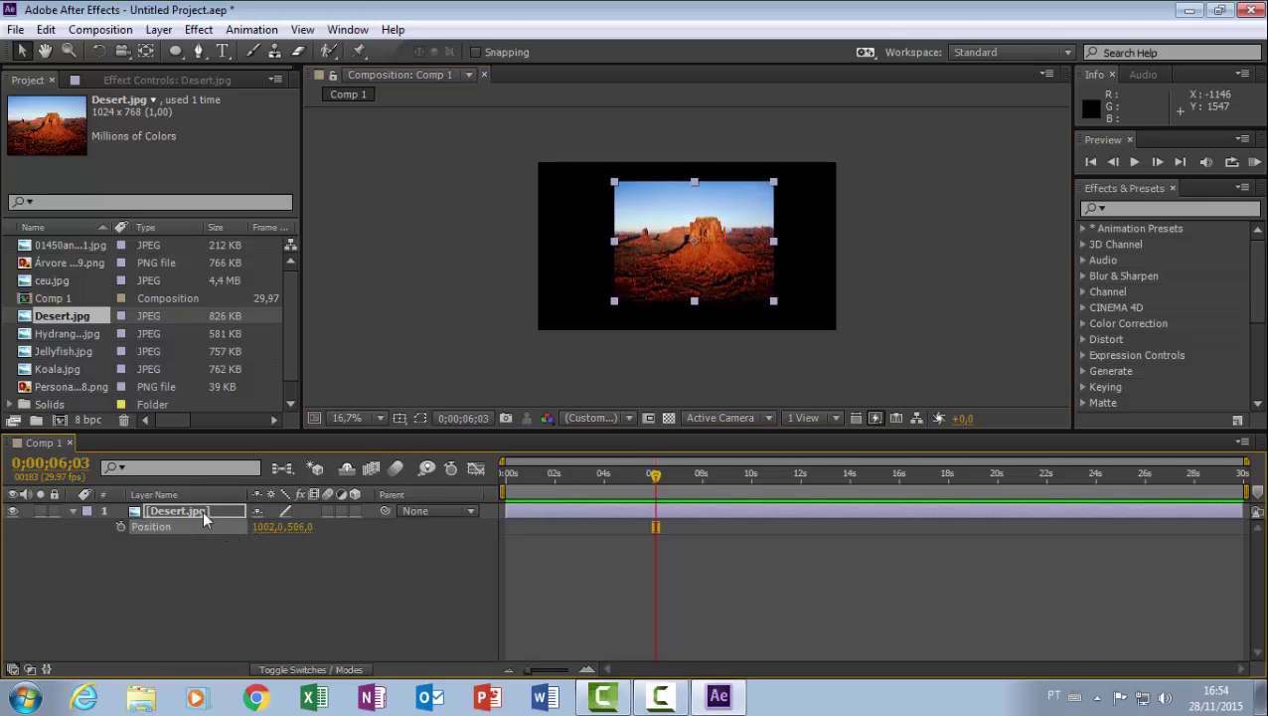
key(s)
drag(301, 528, 402, 524)
Set the Desert photo's Scale to 213%, deselect it, and pick the Rectangle Tool.
click(394, 574)
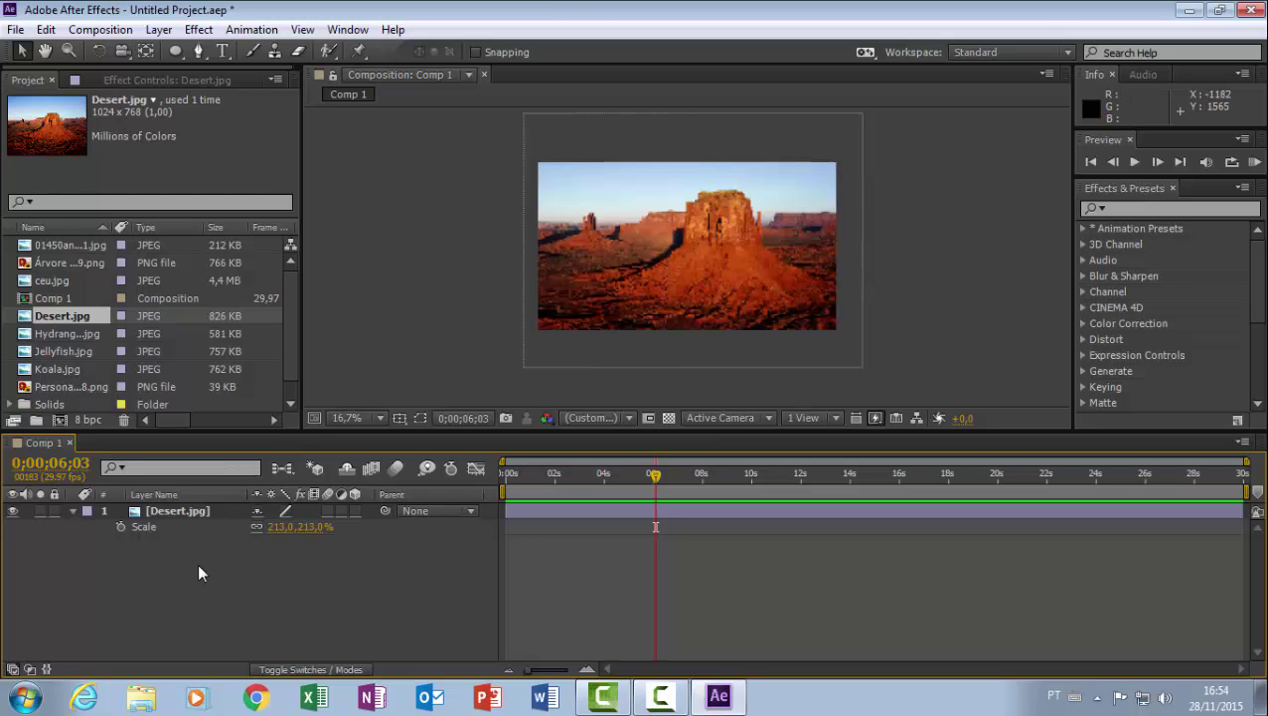
click(187, 510)
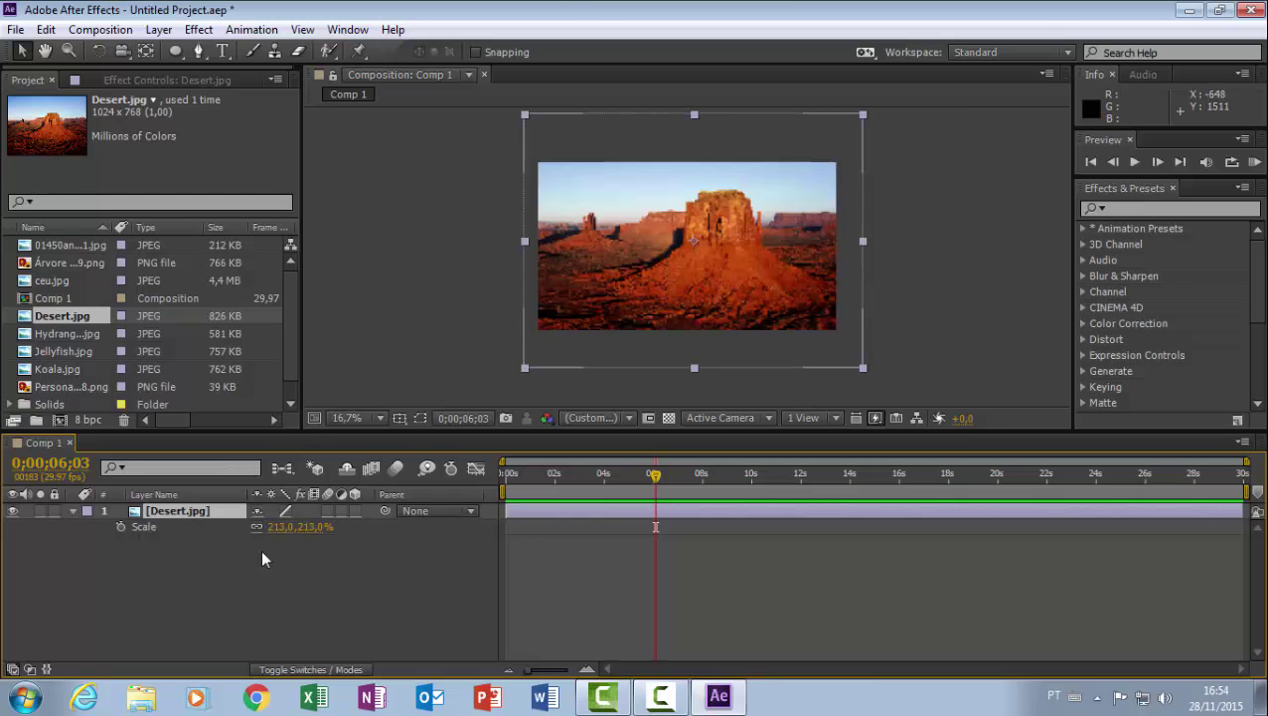
click(215, 595)
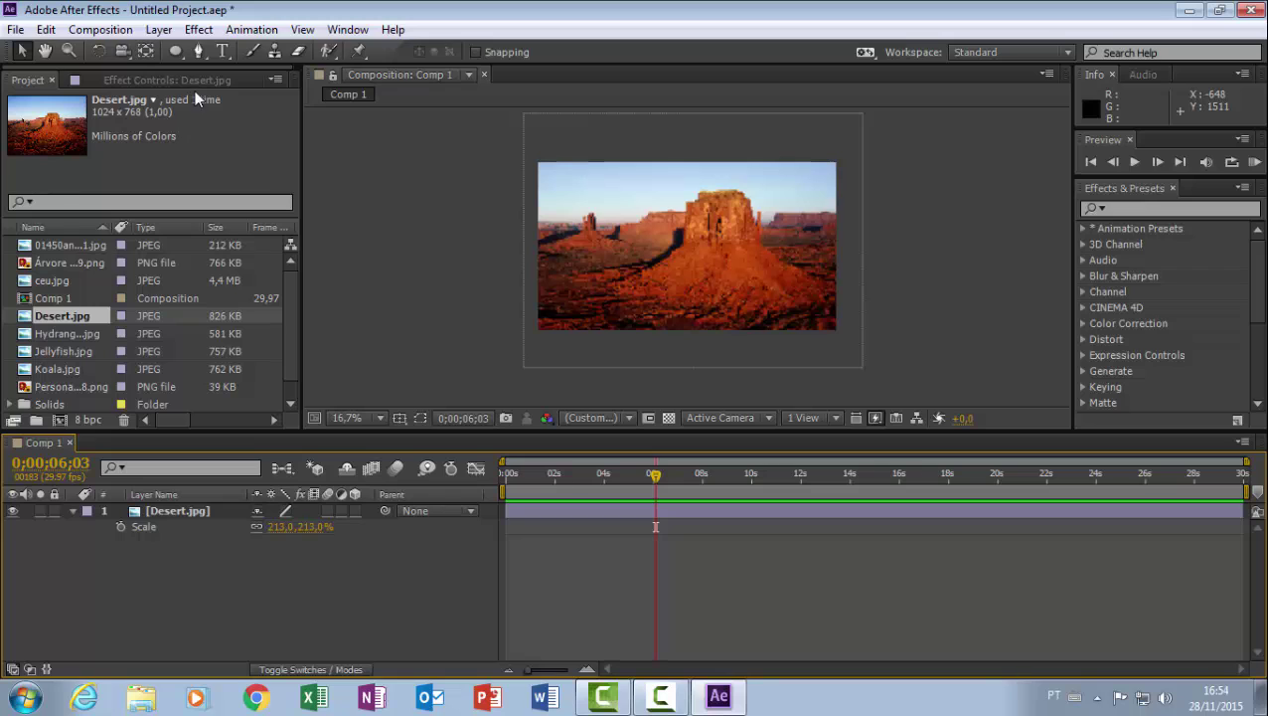
drag(183, 56, 233, 54)
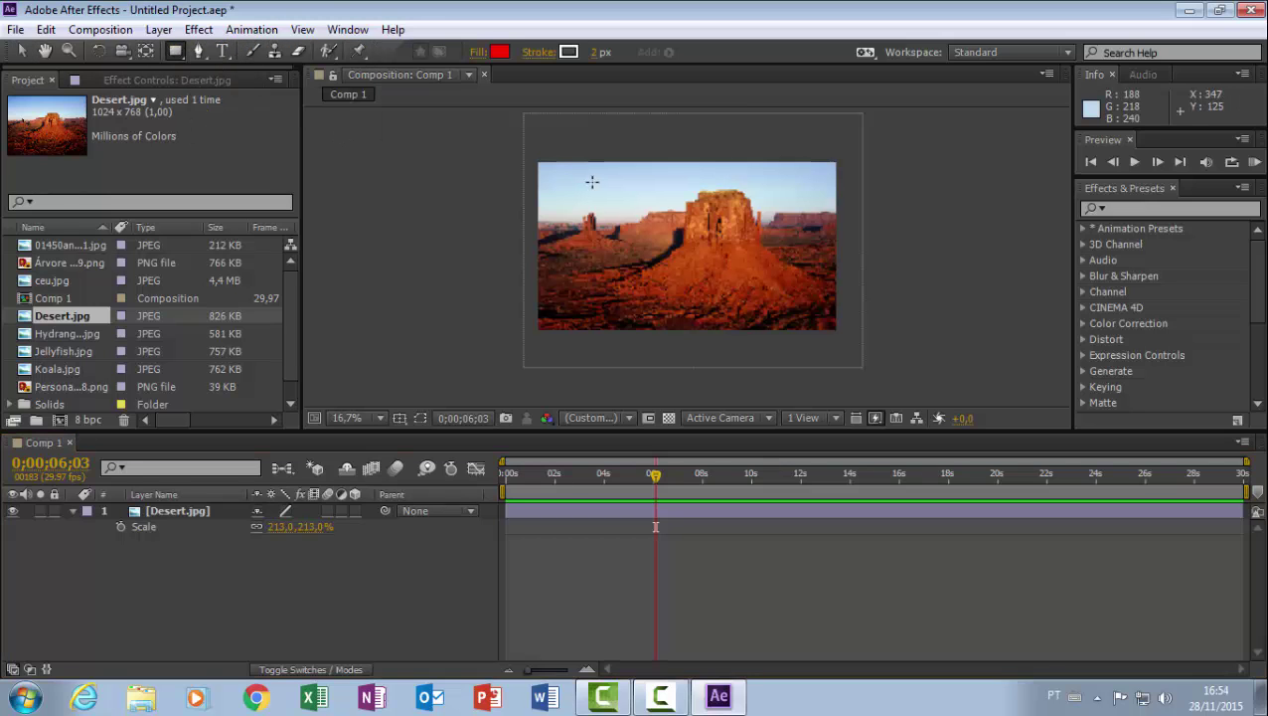
drag(588, 180, 596, 214)
key(ctrl+z)
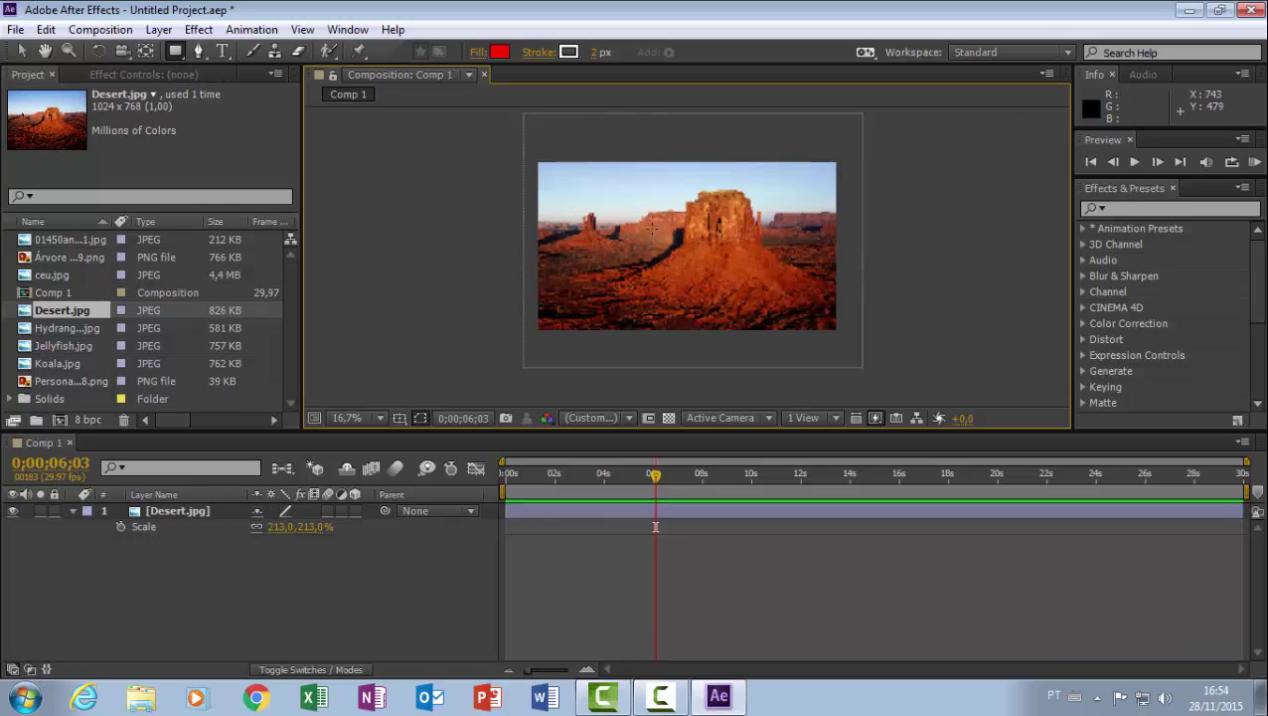
drag(612, 198, 683, 279)
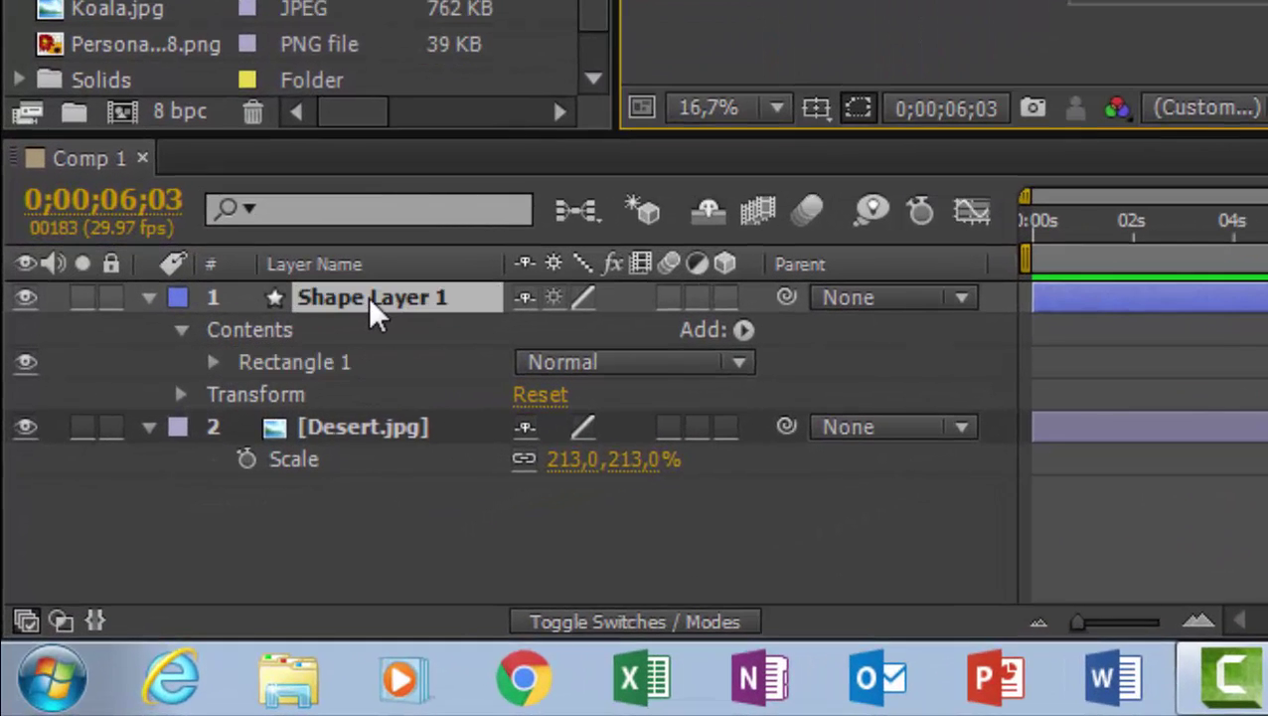
click(366, 297)
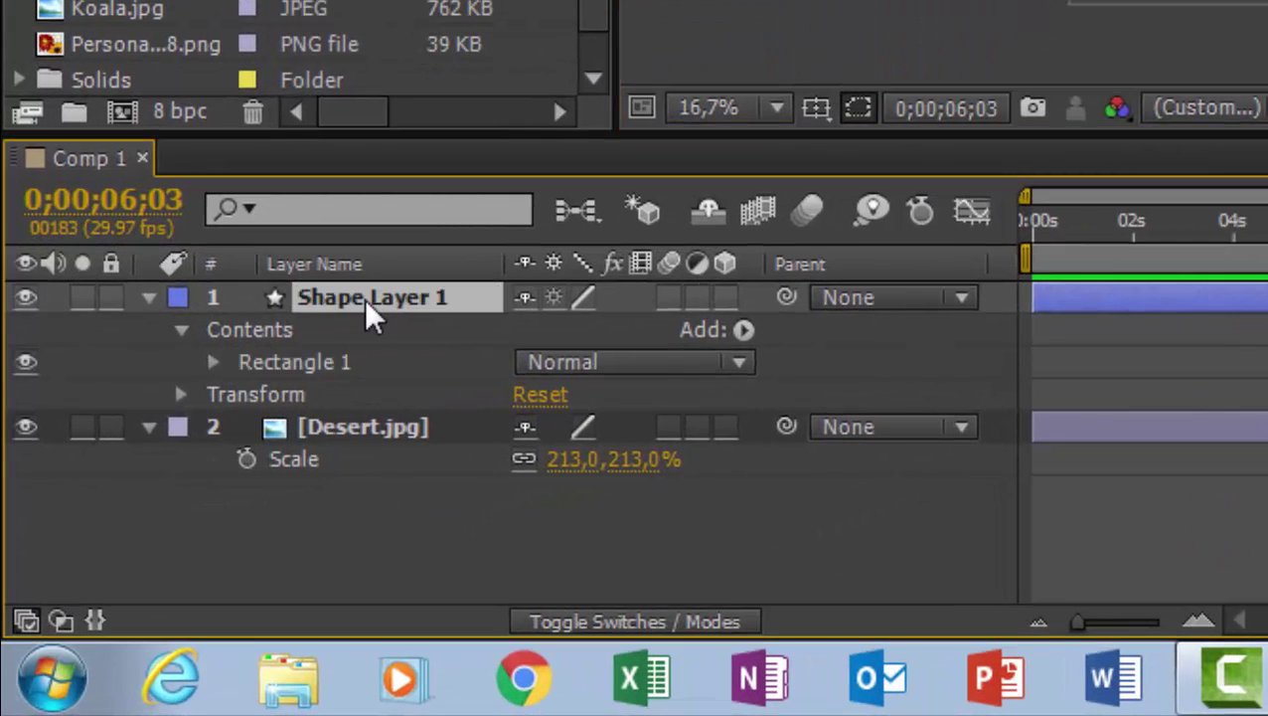
click(148, 297)
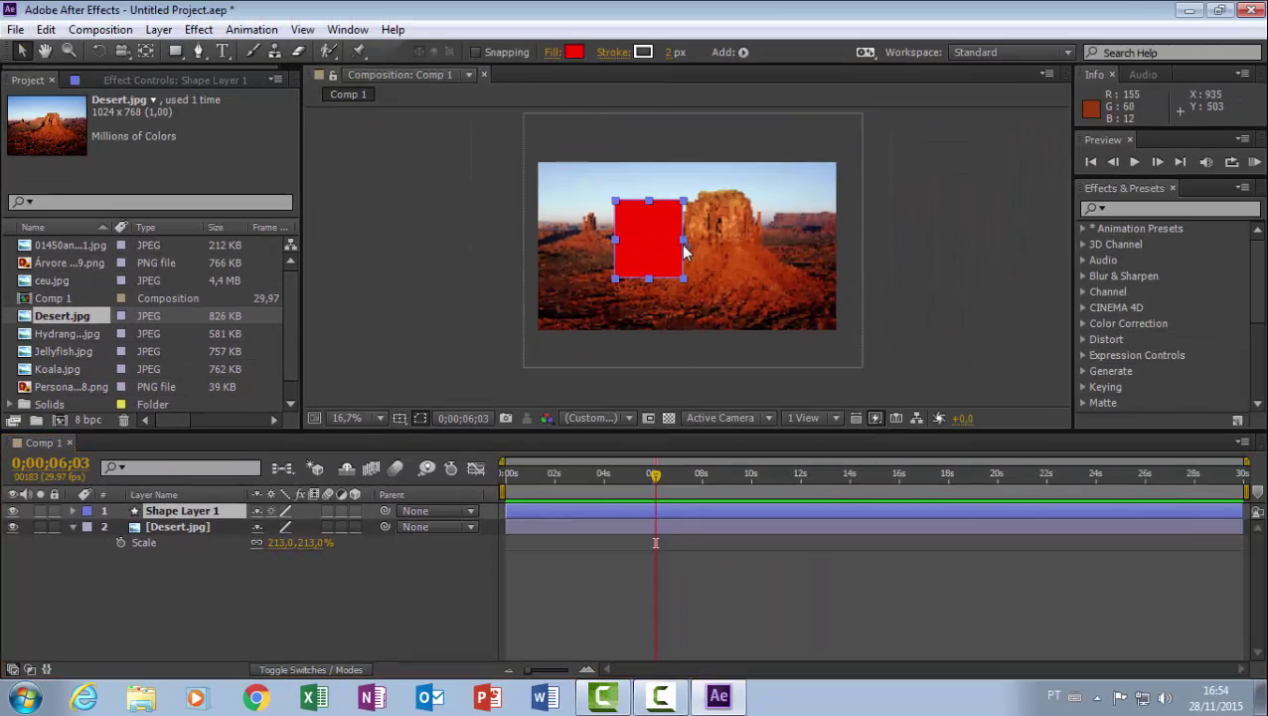
click(673, 251)
mouse_move(670, 275)
mouse_down()
mouse_move(727, 261)
mouse_move(692, 313)
mouse_up()
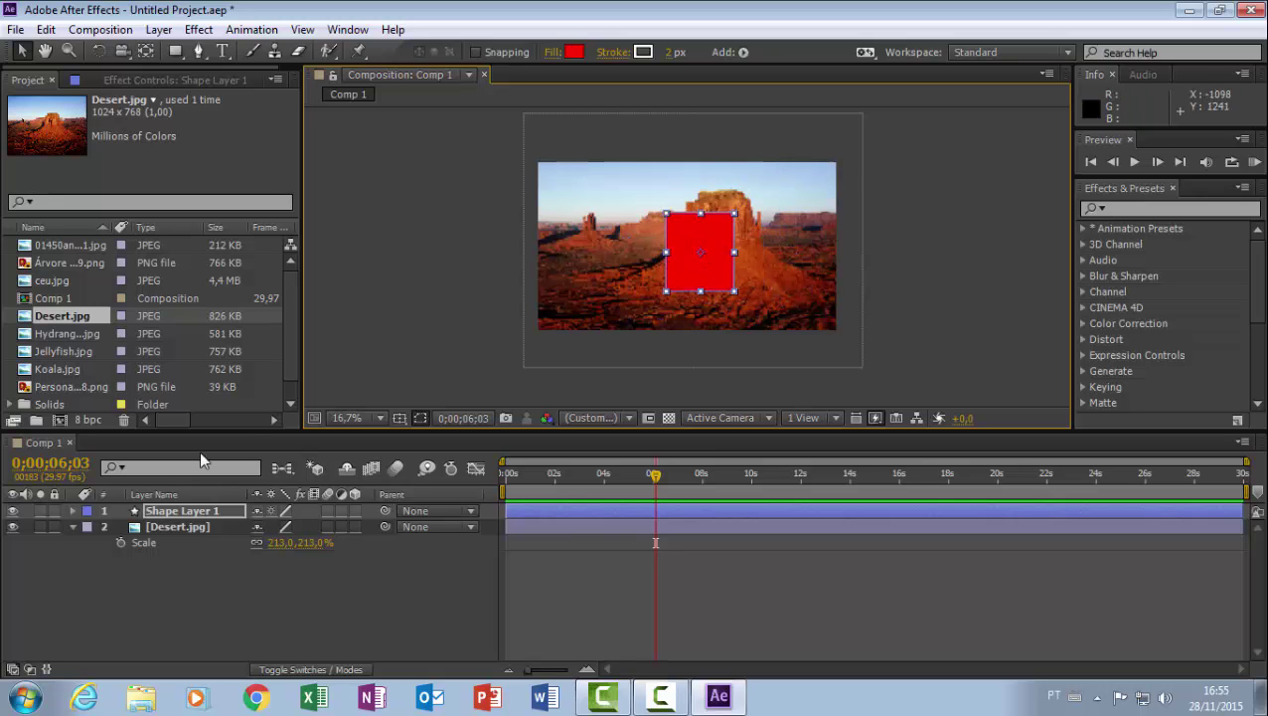
click(181, 522)
click(187, 512)
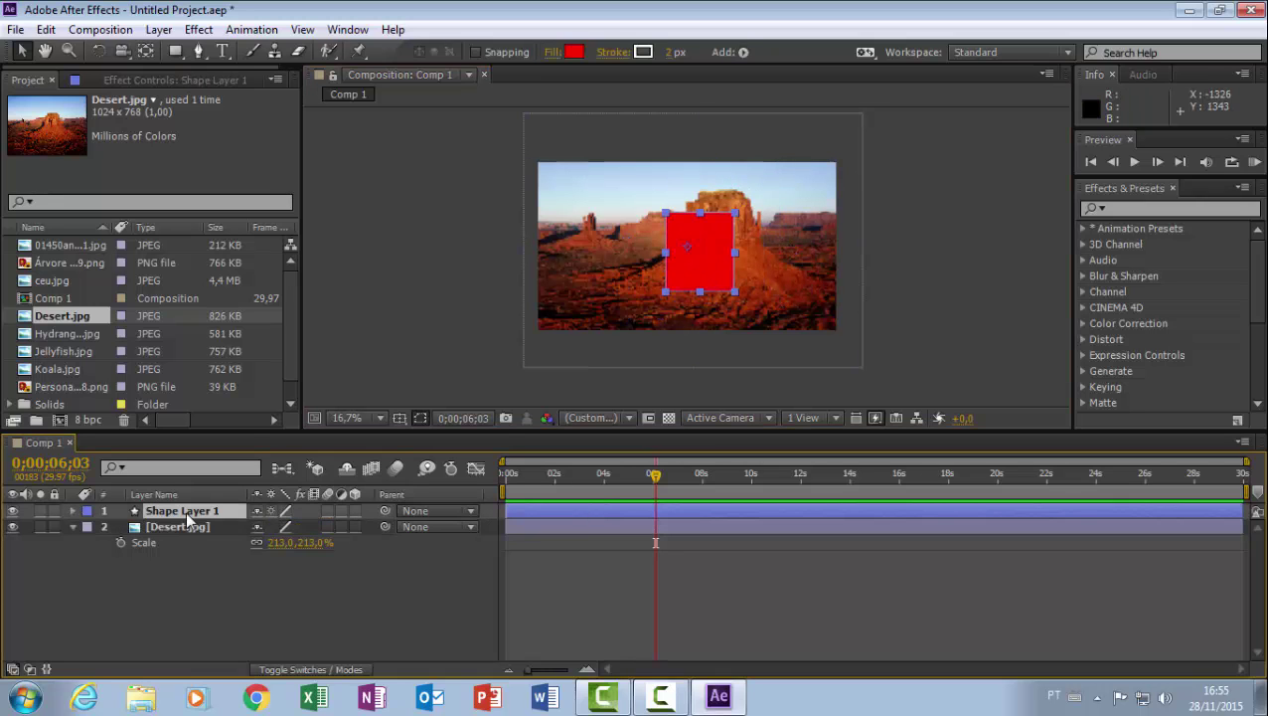
key(Delete)
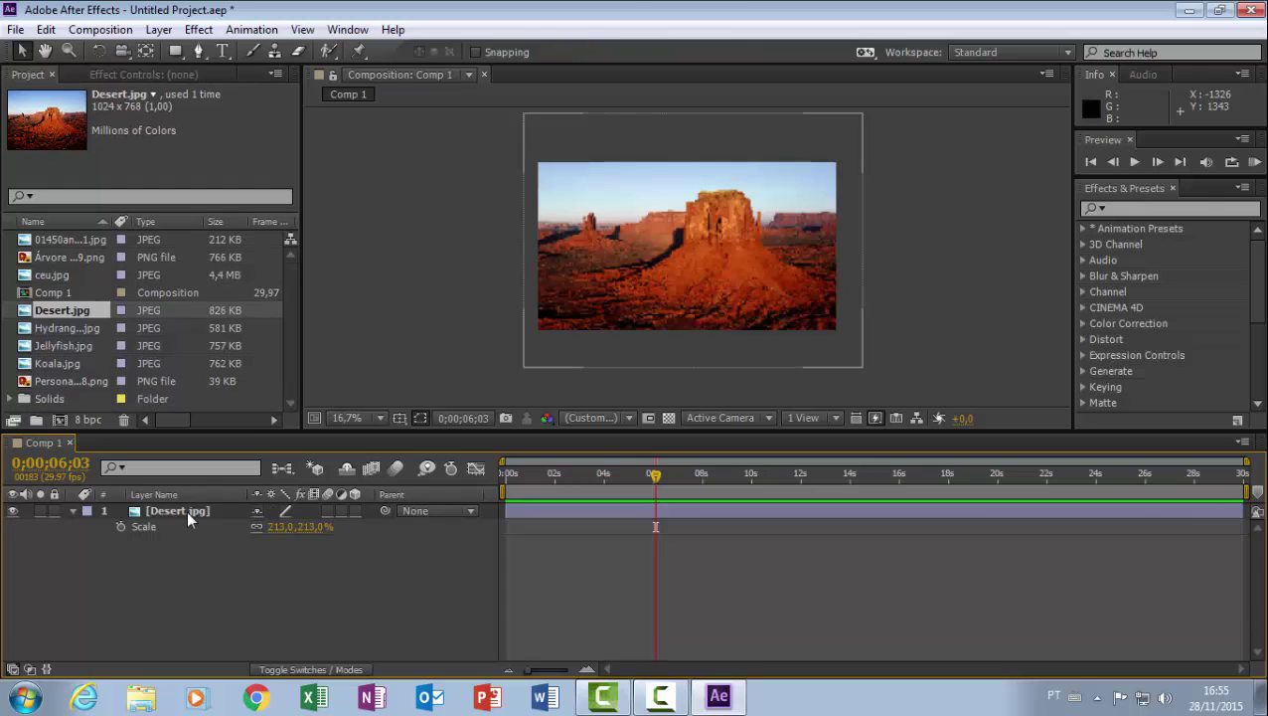
Draw a rectangular mask across the middle of the Desert photo.
click(188, 517)
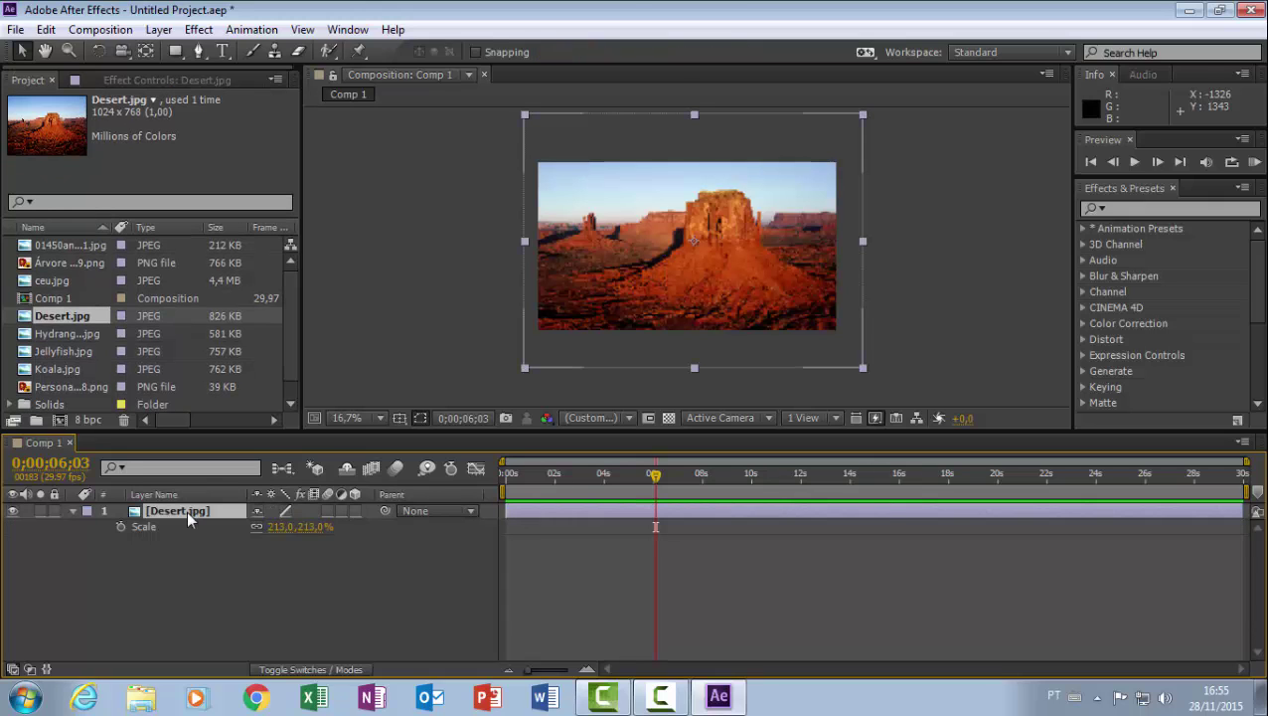
click(176, 50)
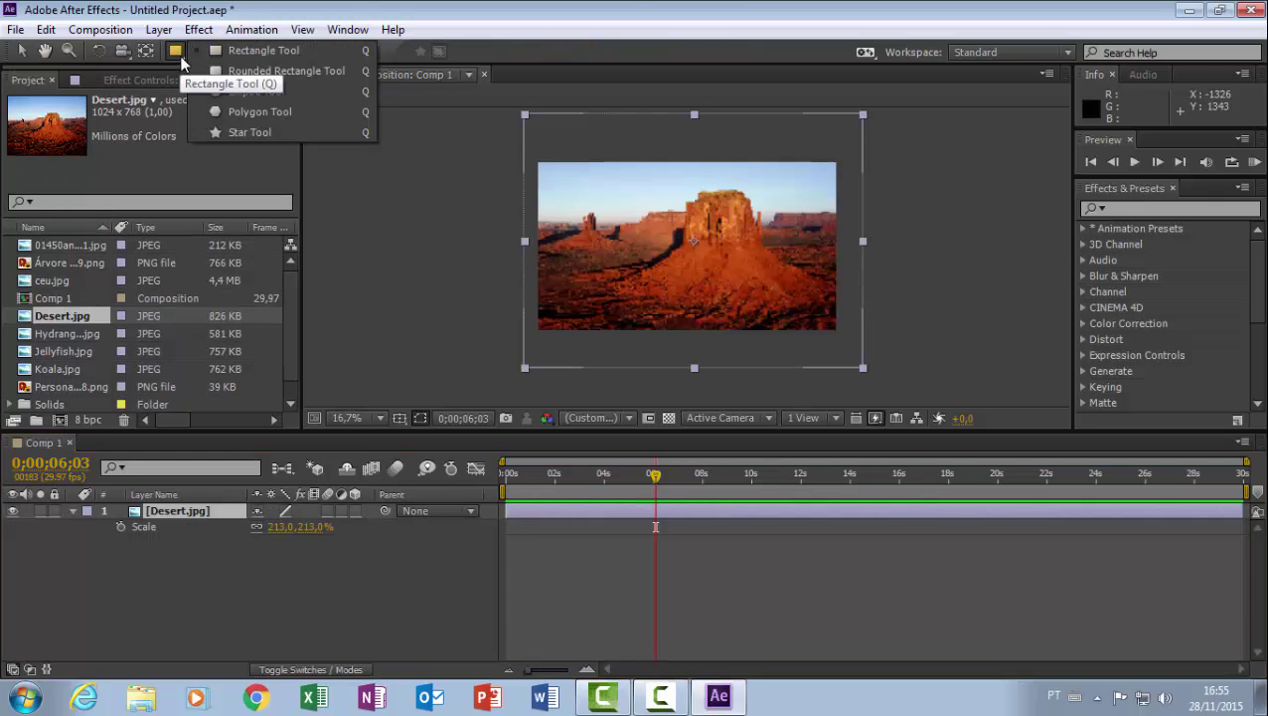
click(225, 52)
drag(623, 218, 796, 284)
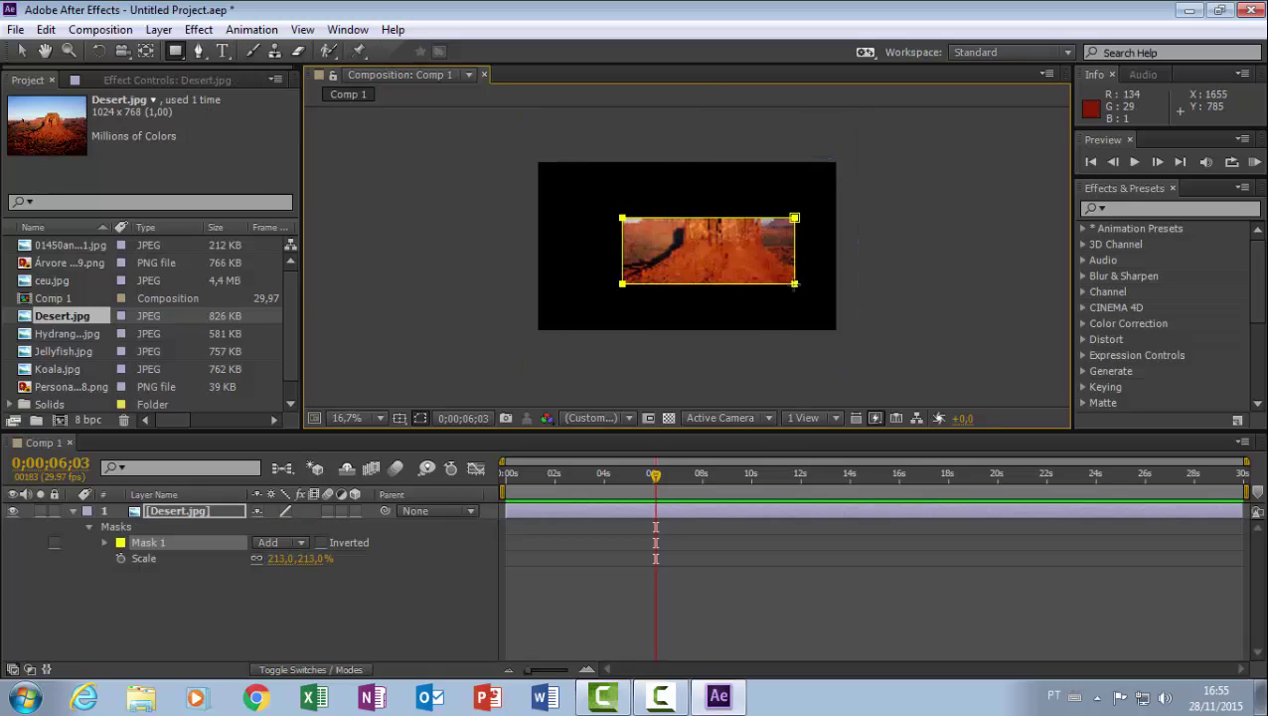
Set Mask 1 to Subtract, then deselect and draw a red rectangle on the photo's left.
click(298, 542)
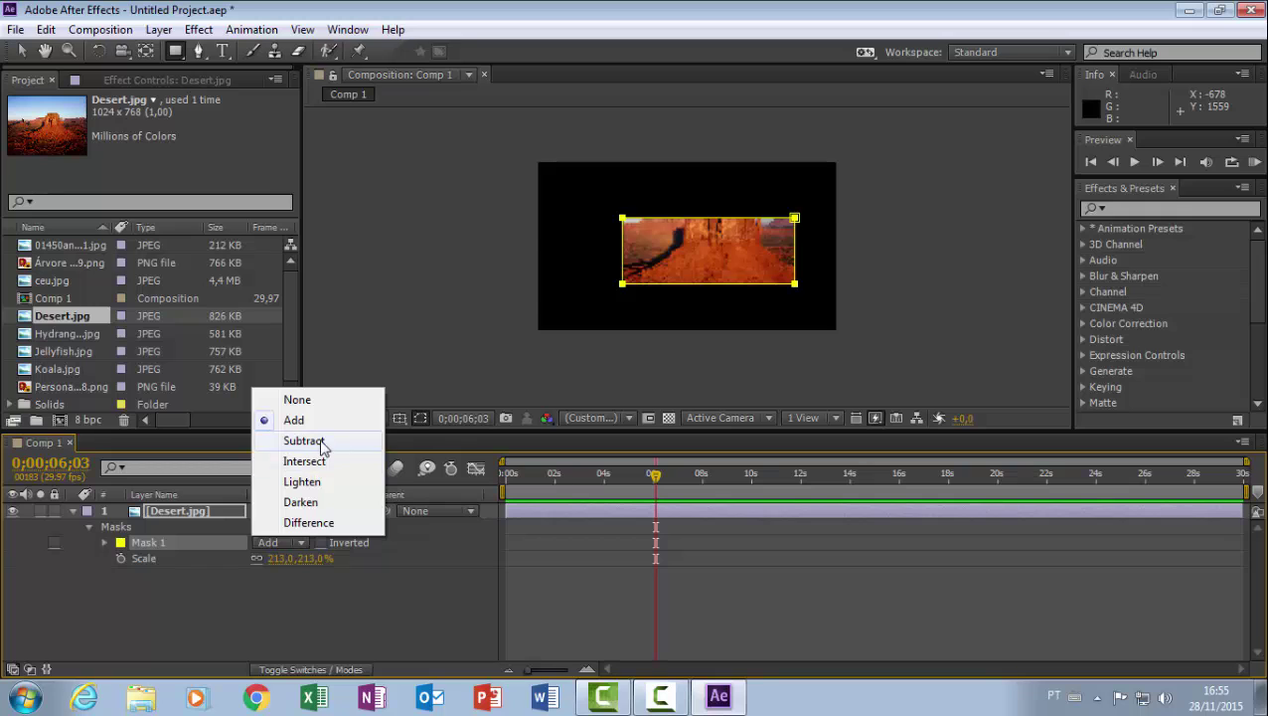
click(303, 441)
click(302, 541)
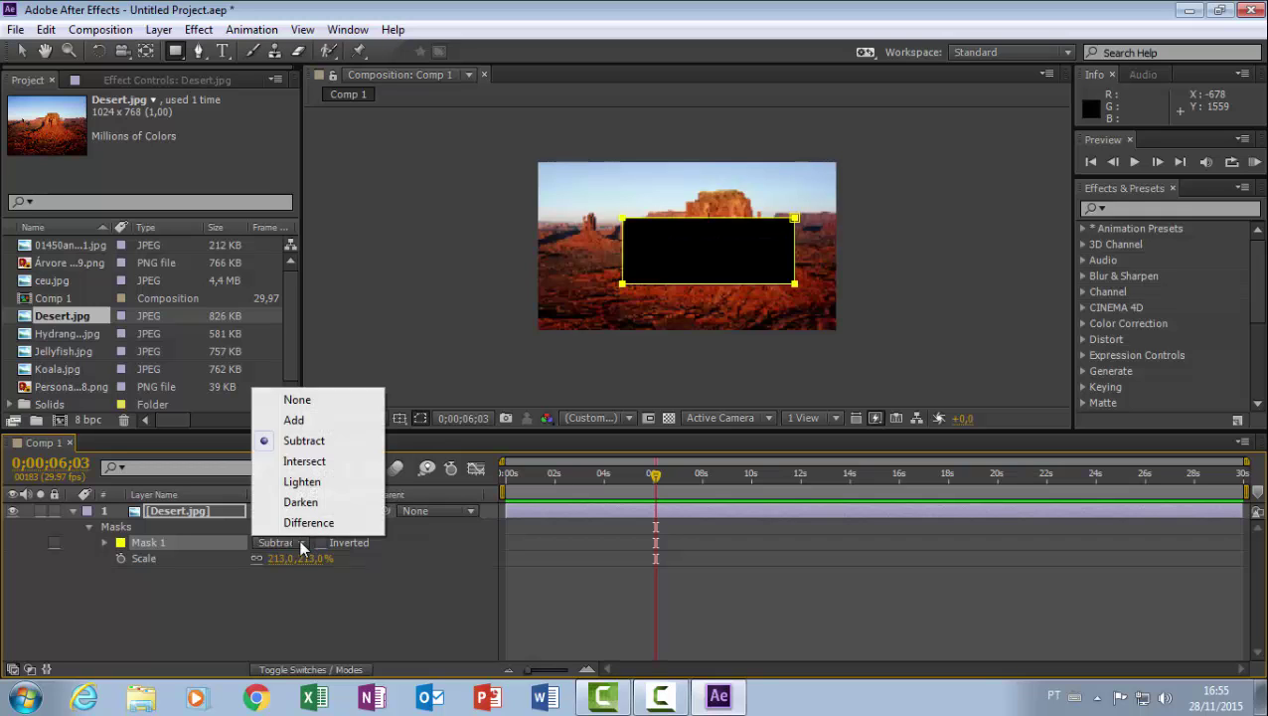
click(314, 464)
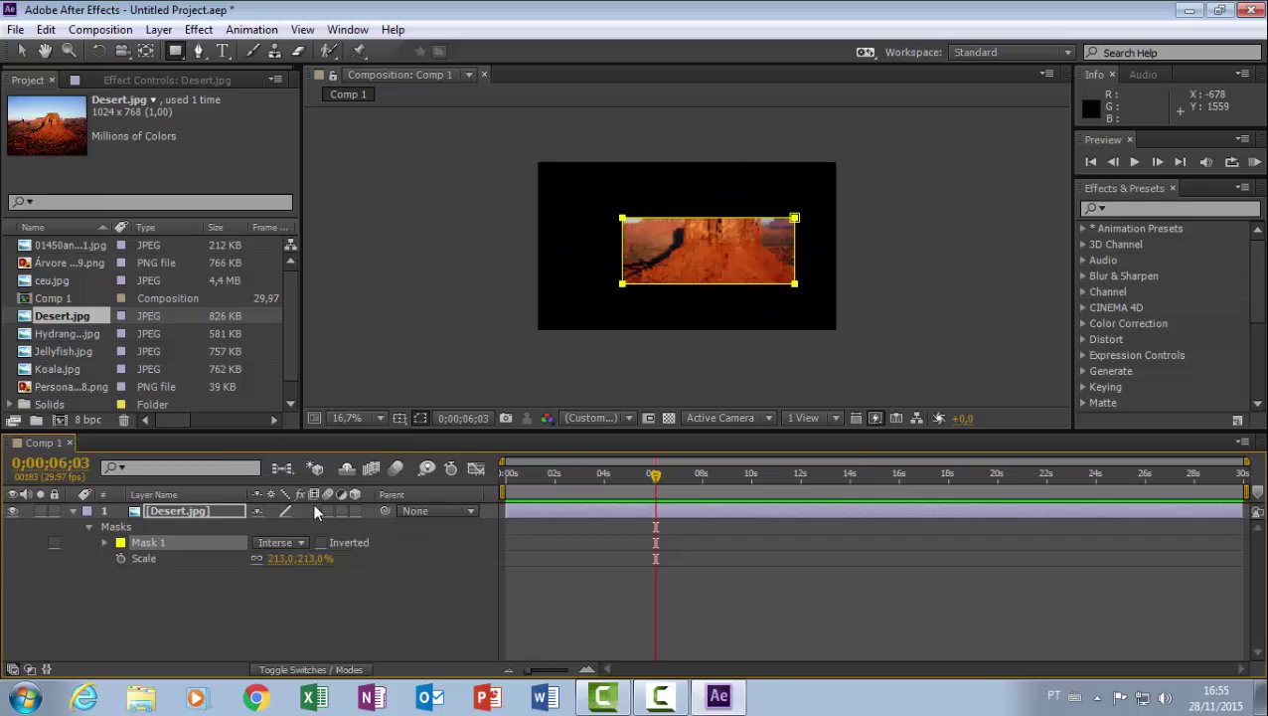
click(302, 543)
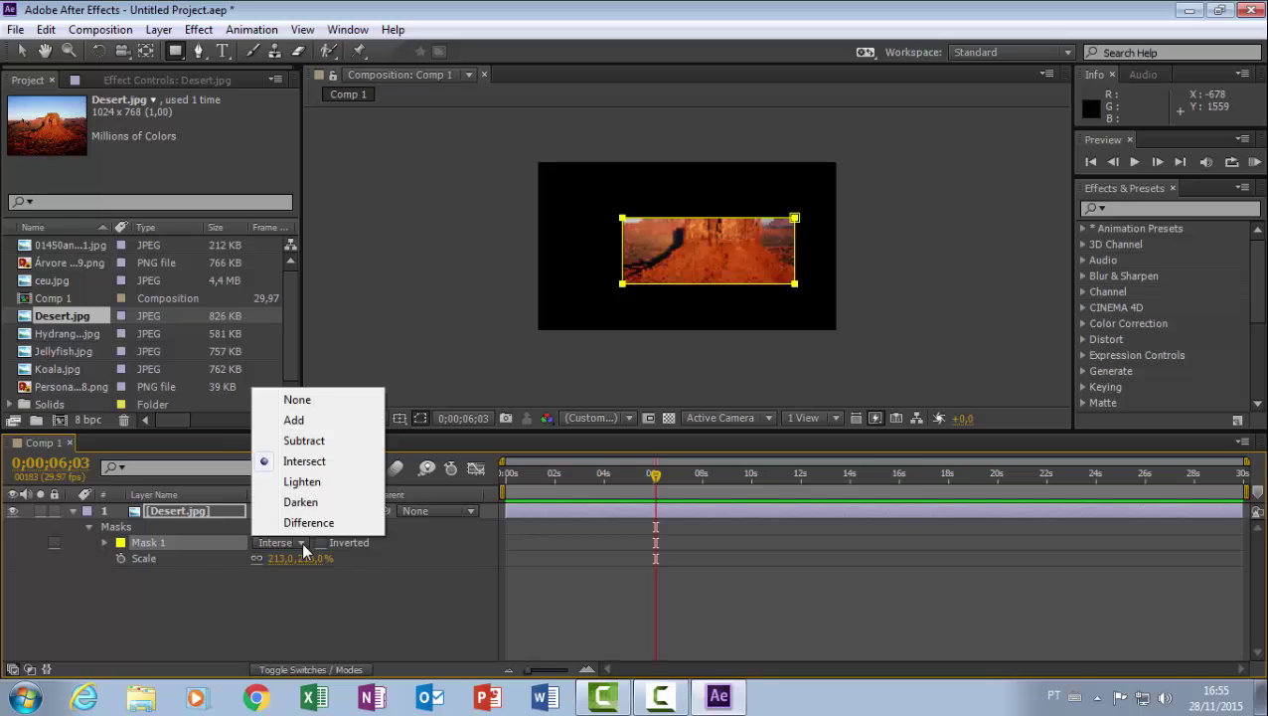
click(318, 481)
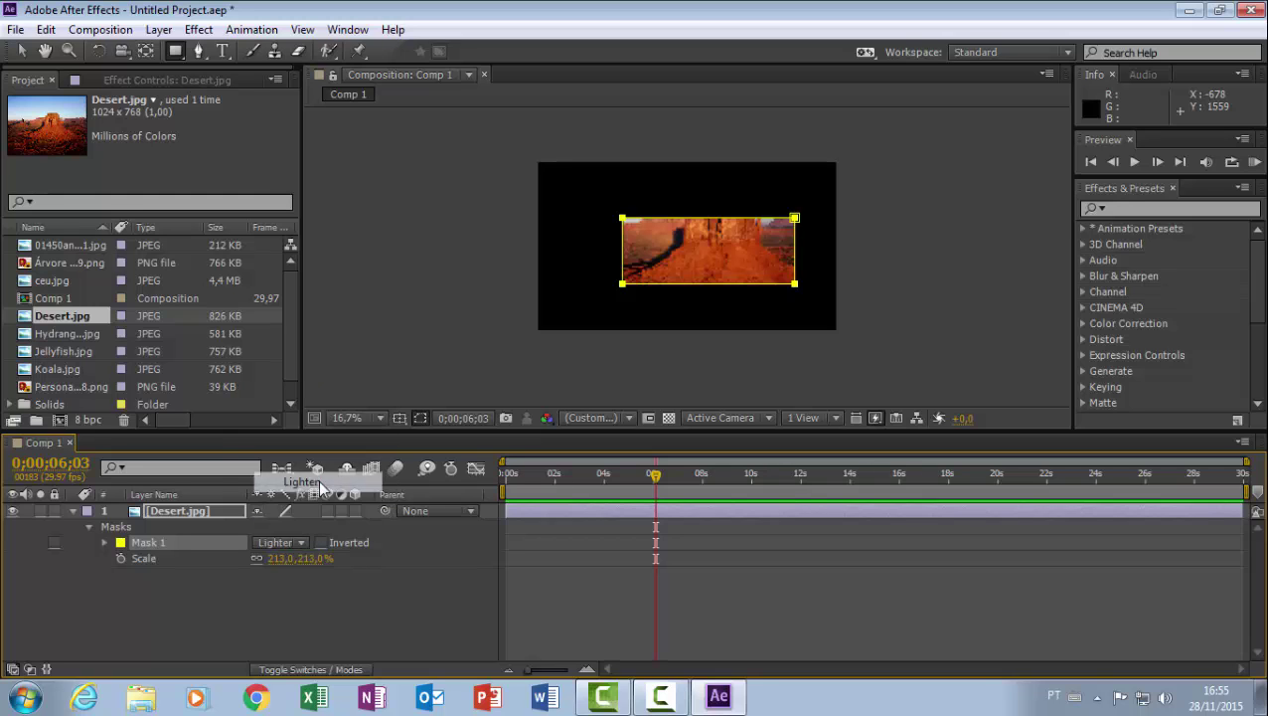
click(300, 537)
click(314, 421)
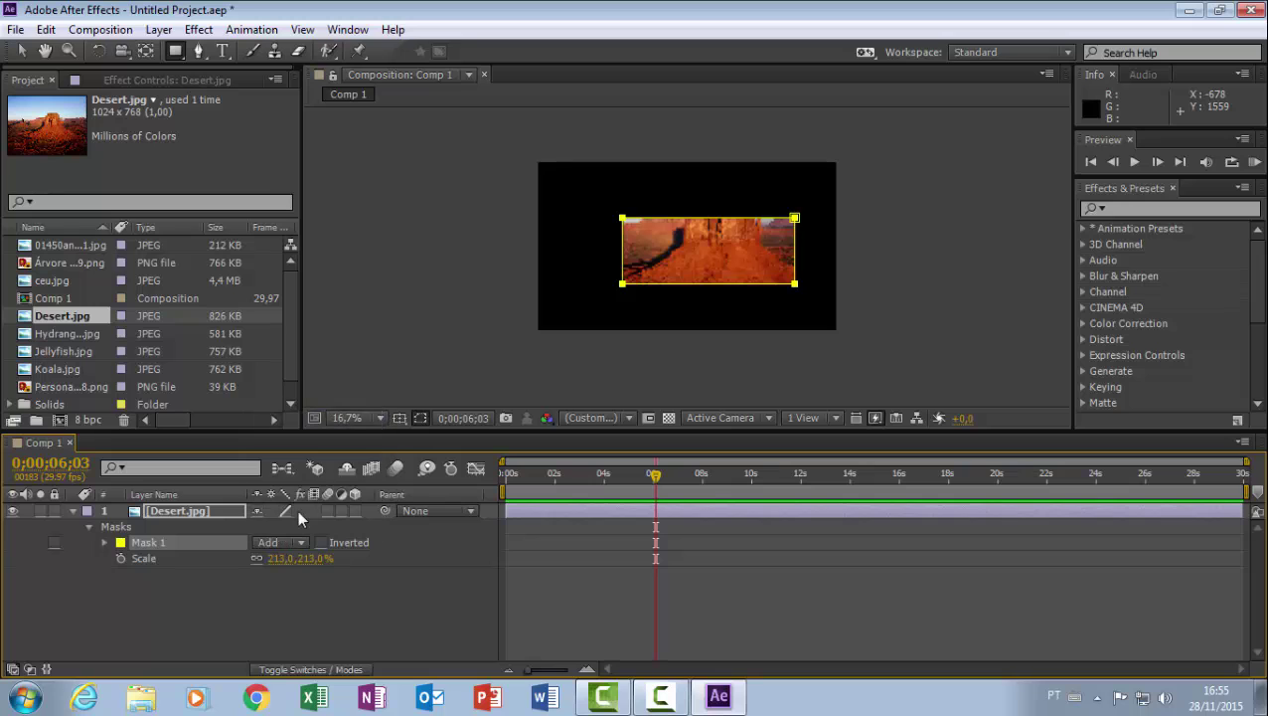
click(299, 542)
click(329, 440)
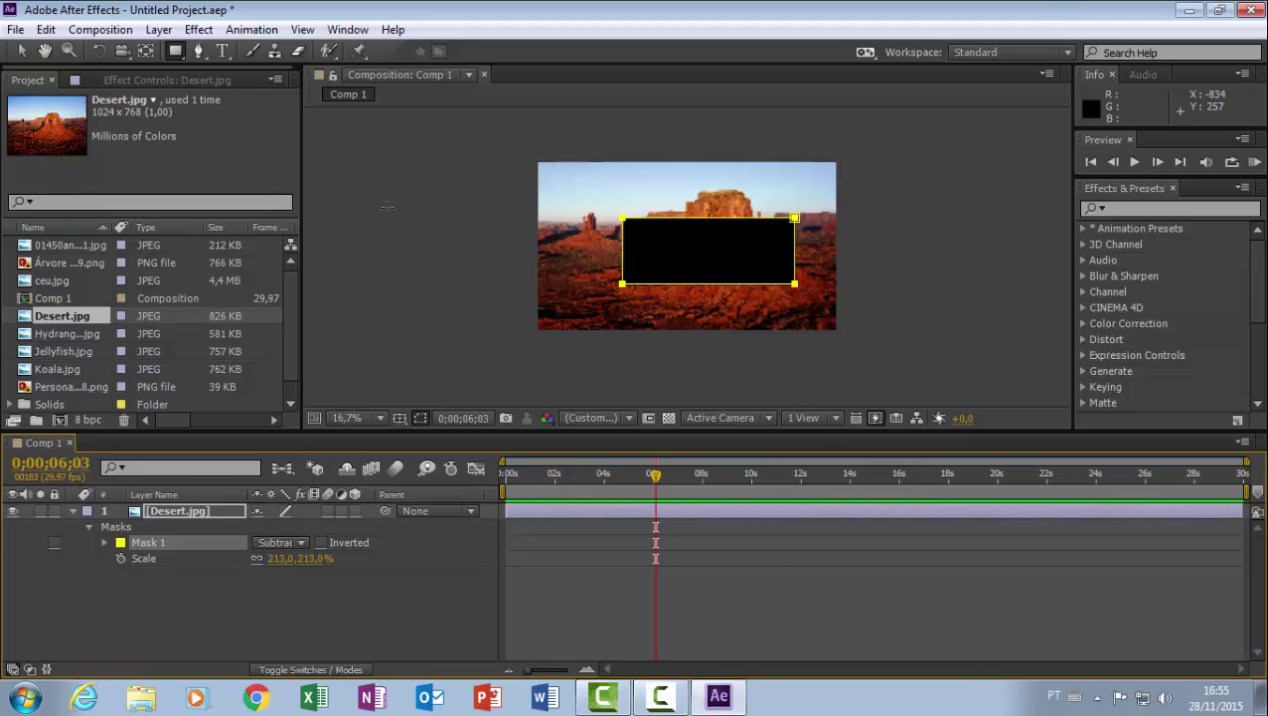
click(199, 632)
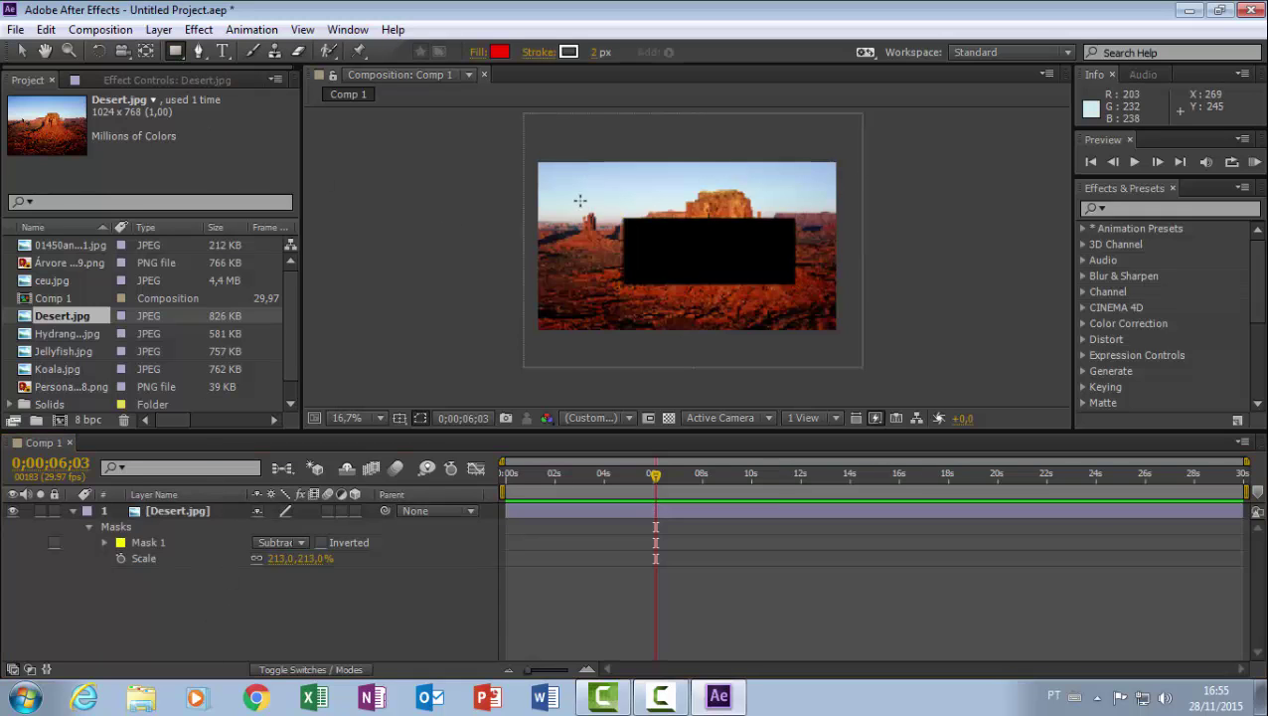
drag(581, 201, 641, 302)
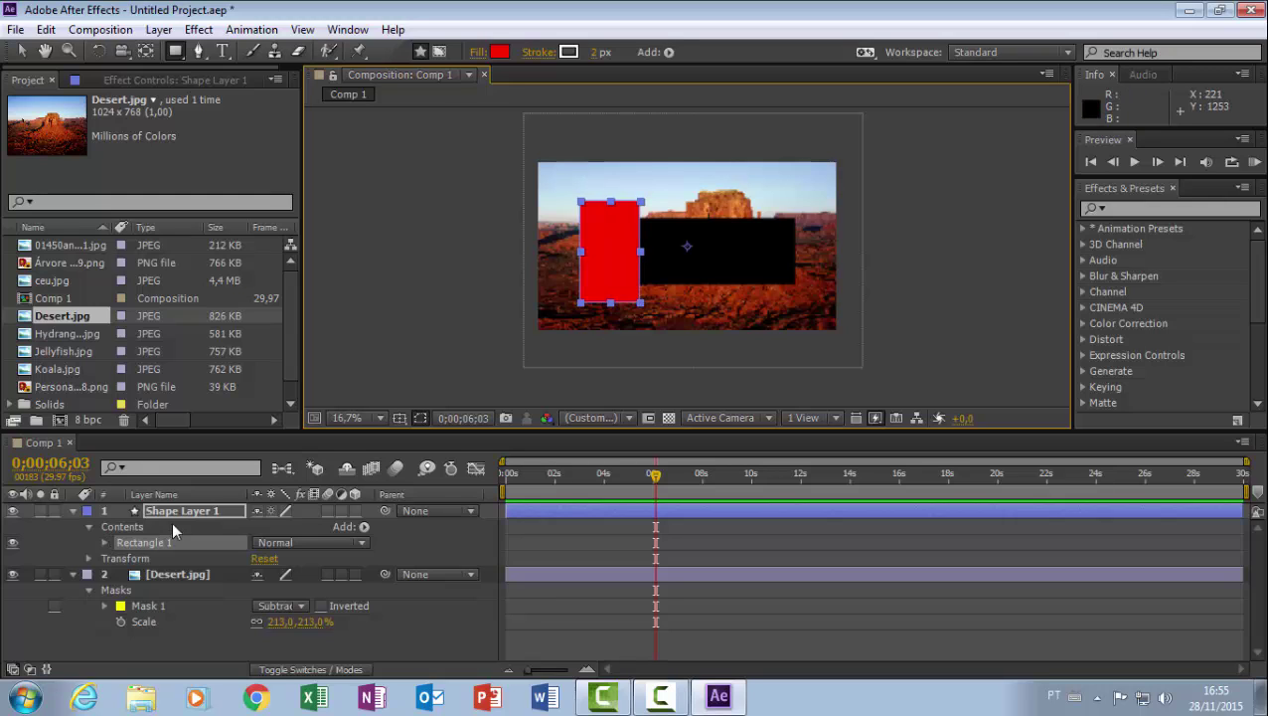